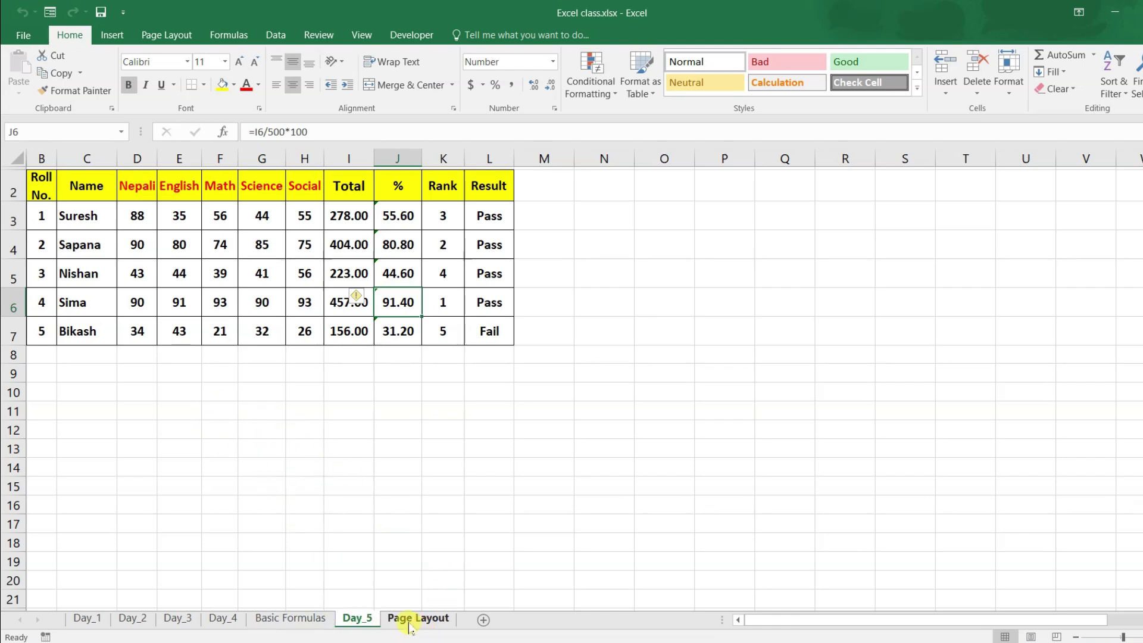
- Look over the NEB result table on the Page Layout sheet, then return to the Day_5 marksheet
click(418, 619)
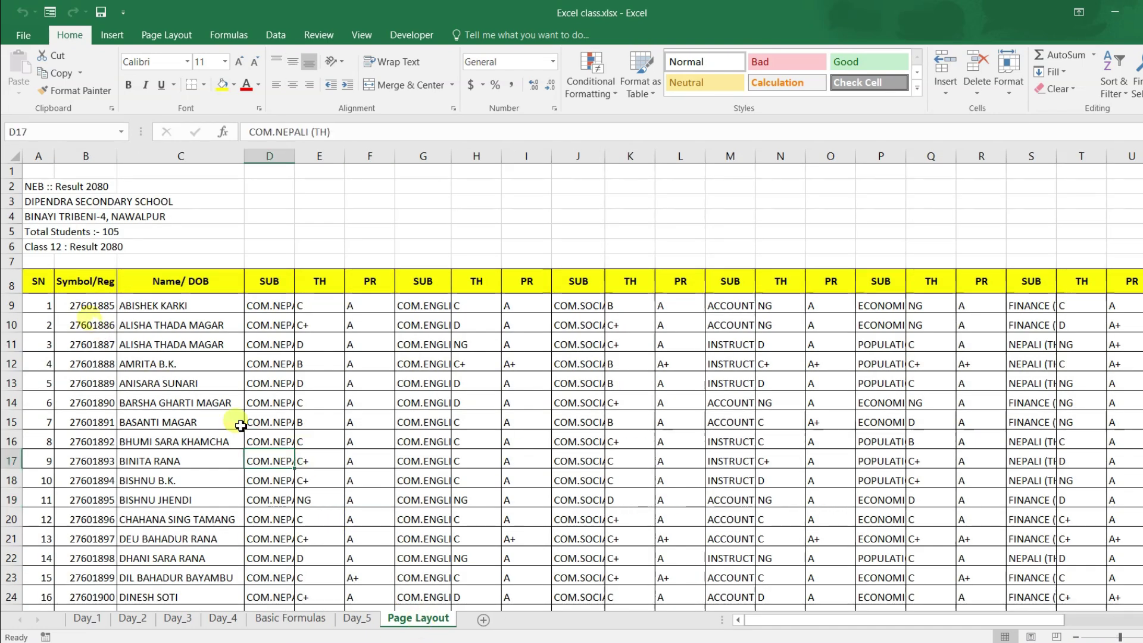
drag(241, 425, 331, 401)
click(241, 366)
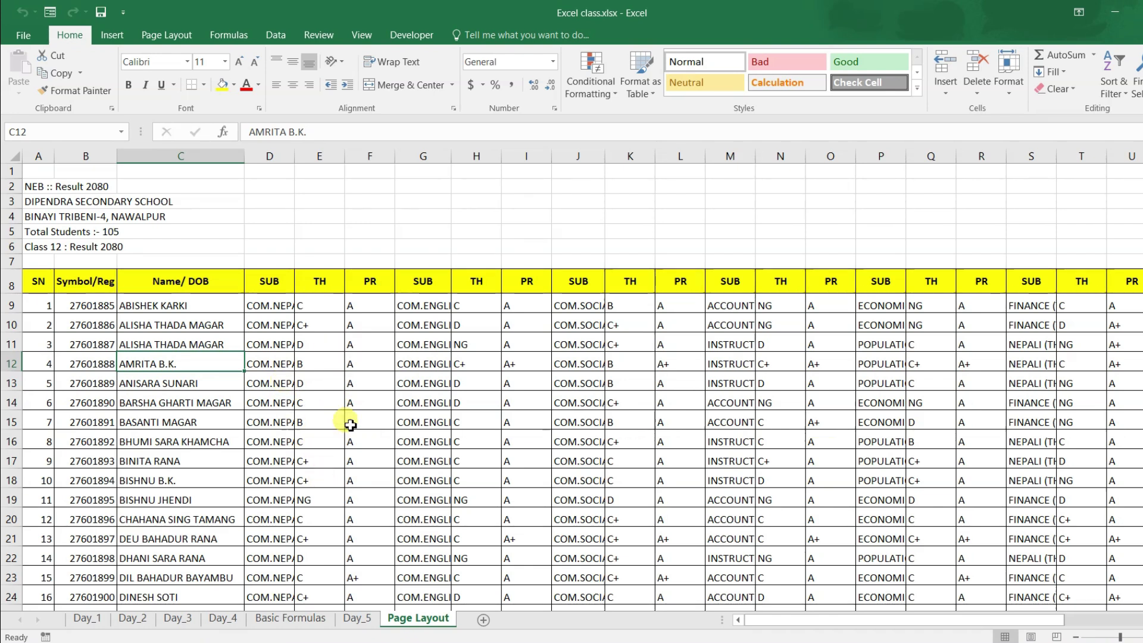
click(356, 618)
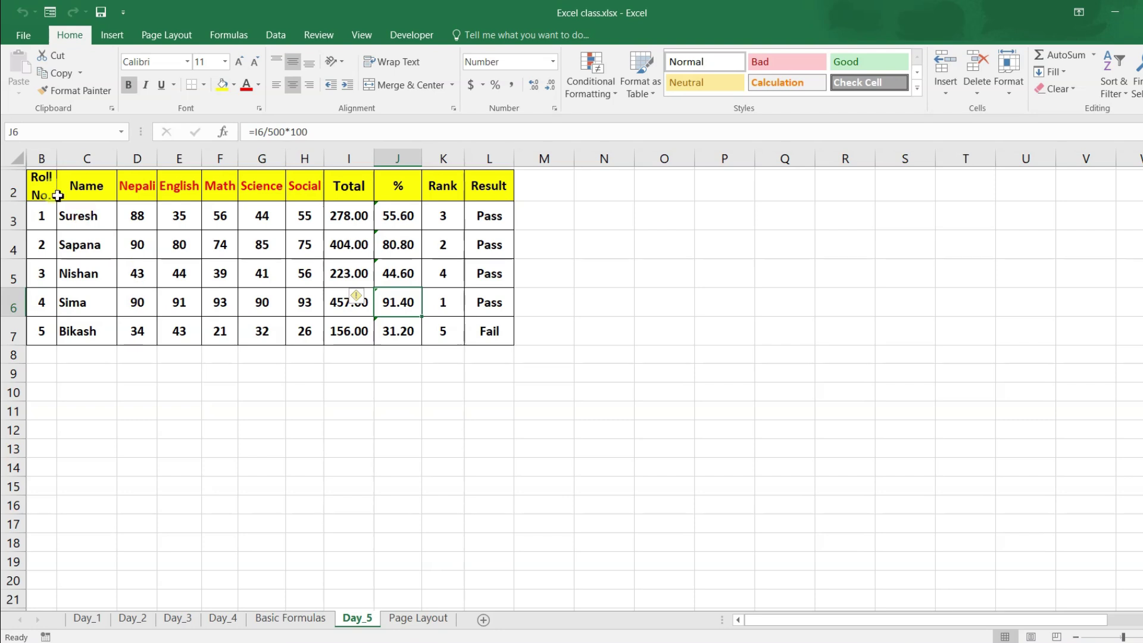
drag(39, 185, 481, 331)
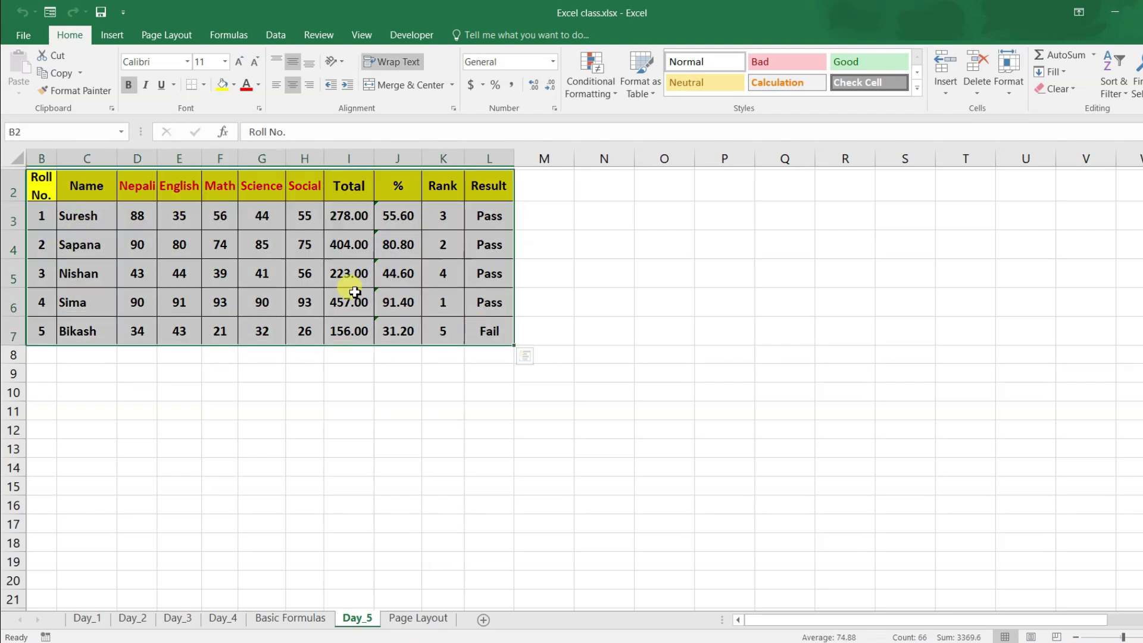
click(342, 295)
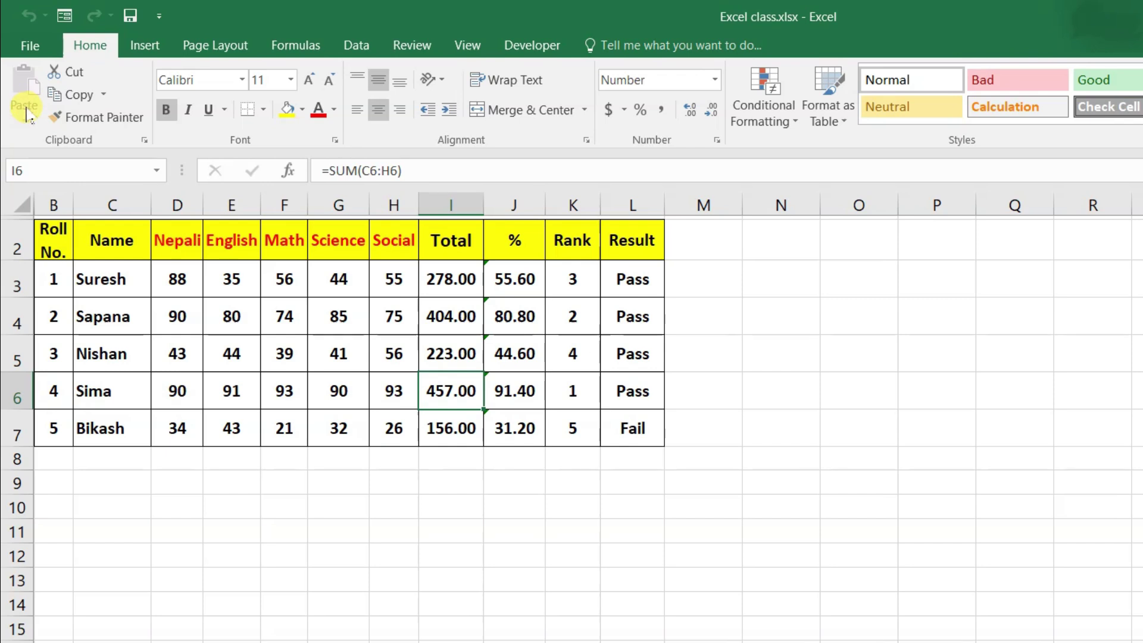
- Try selecting the Day_5 marksheet by dragging from Roll No. and with Ctrl+A
click(113, 273)
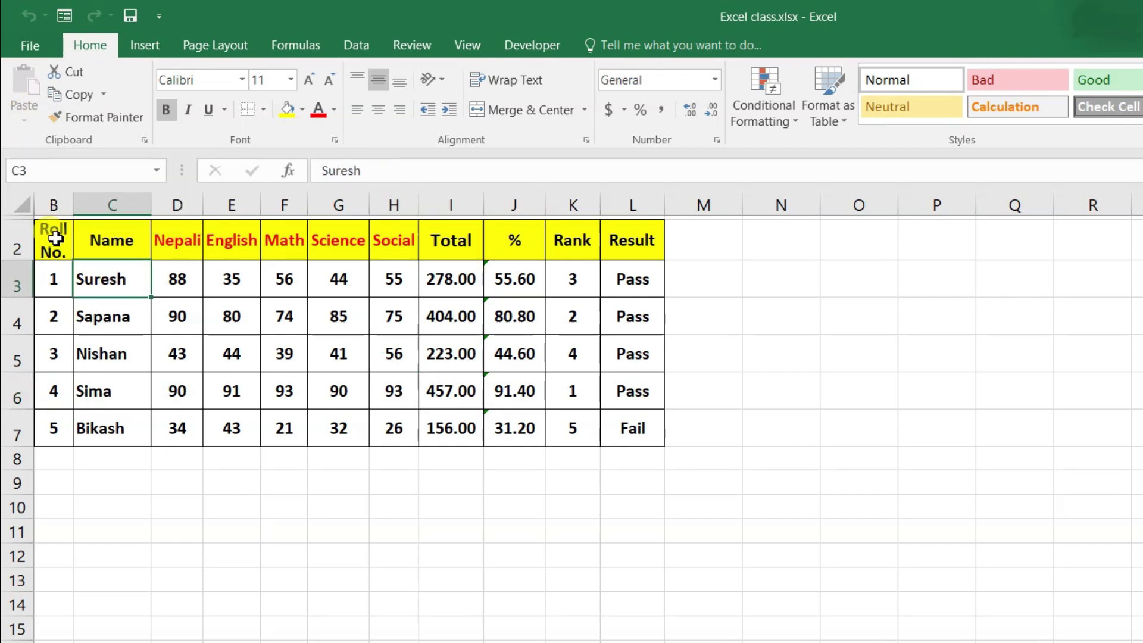
drag(53, 229, 153, 311)
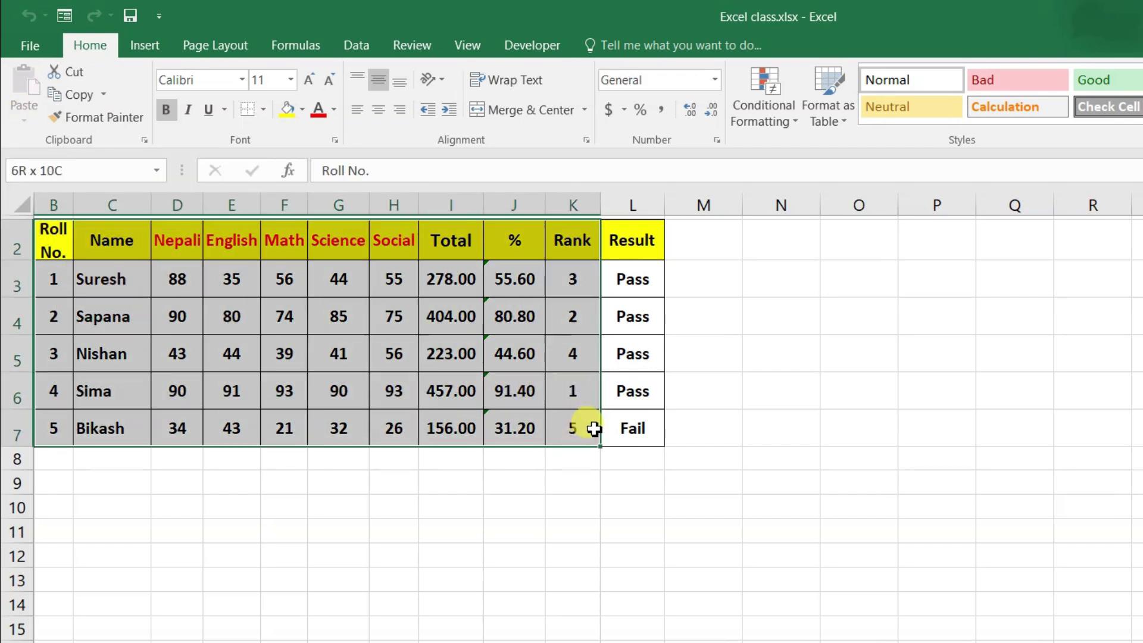
drag(153, 311, 617, 428)
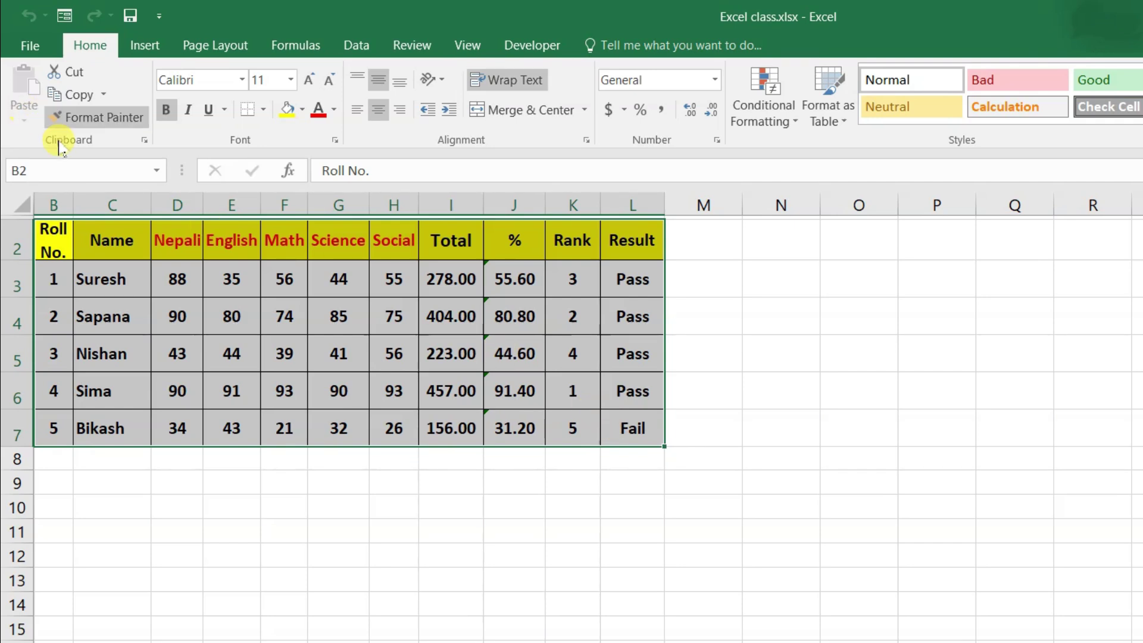
click(132, 309)
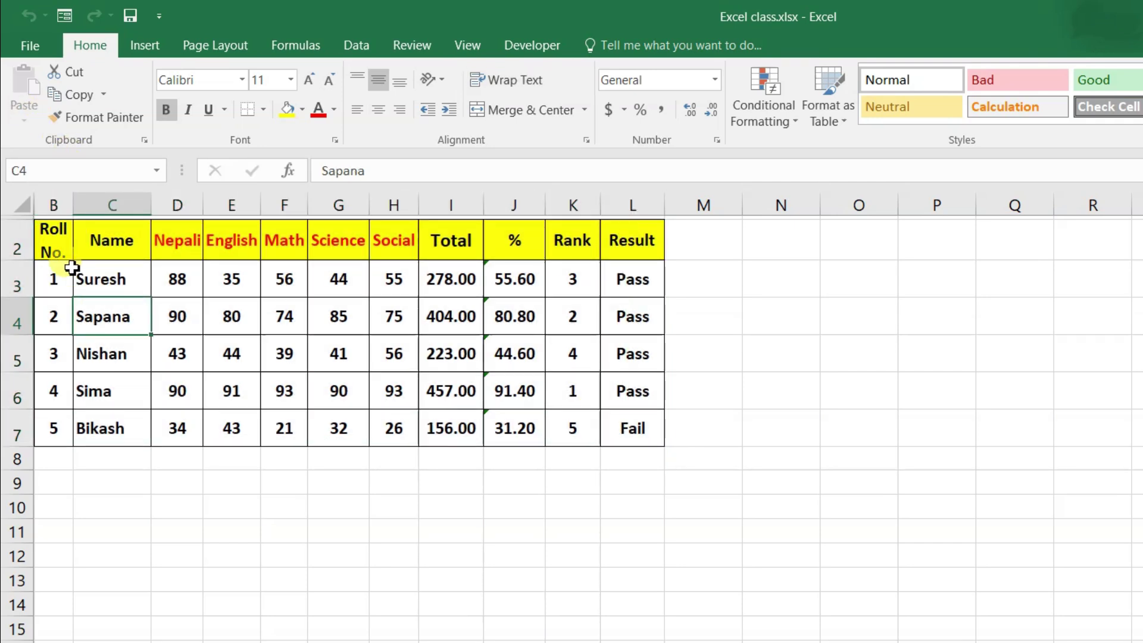
mouse_move(56, 230)
mouse_down()
mouse_move(147, 300)
mouse_move(452, 357)
mouse_up()
click(117, 281)
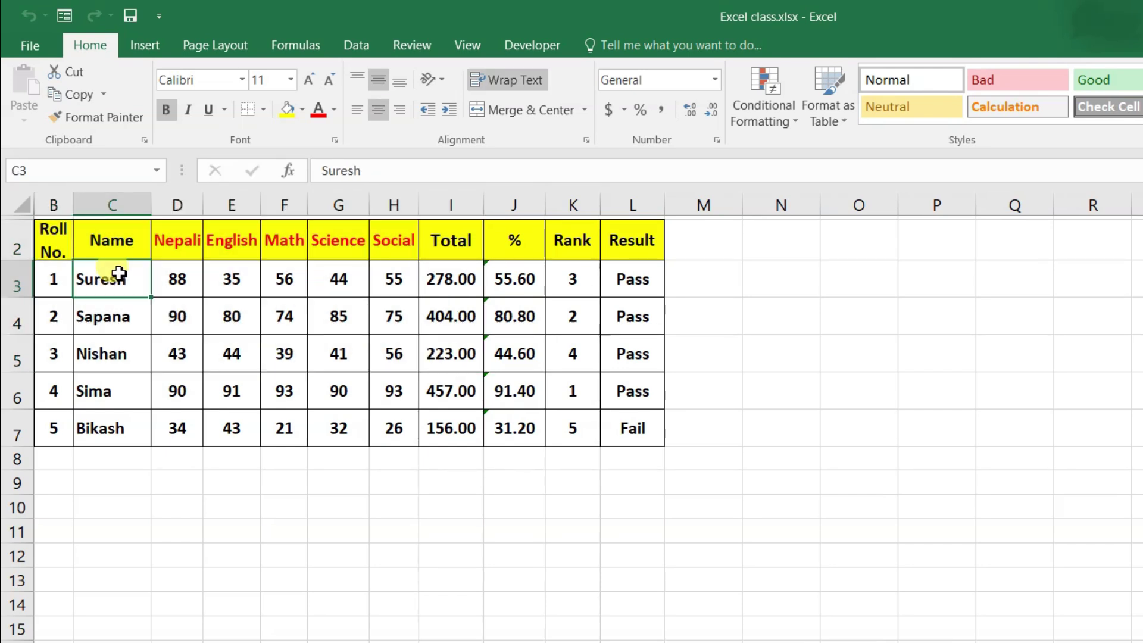
click(236, 342)
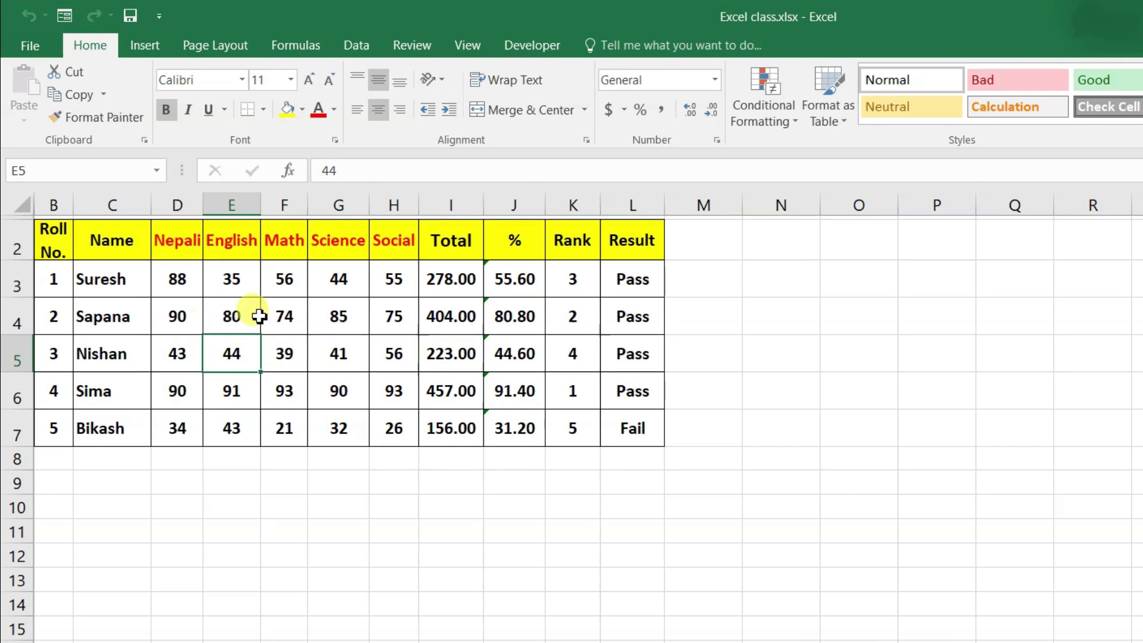
key(ctrl+a)
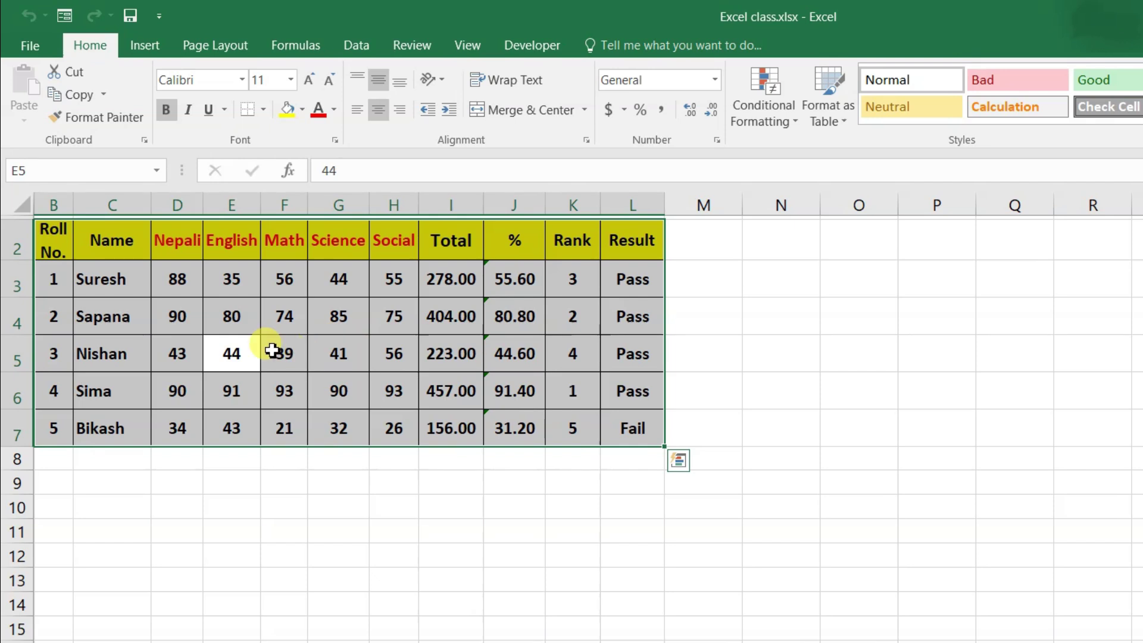
click(274, 316)
- Select the full marksheet B2:L7 with Ctrl+A from a cell inside the table
drag(49, 235, 610, 424)
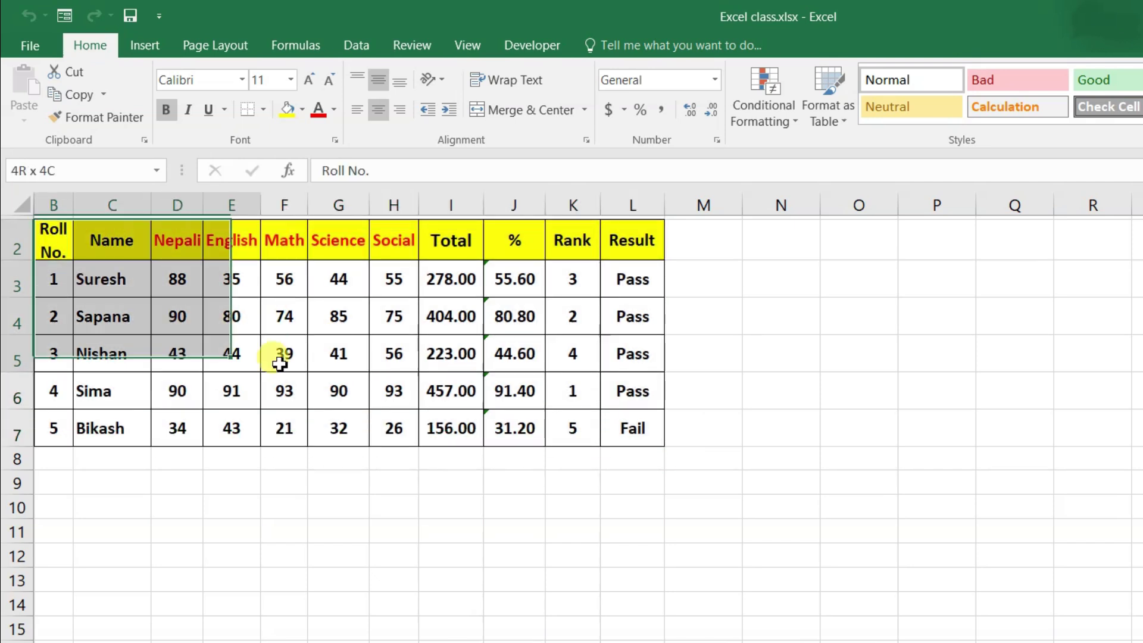
click(394, 352)
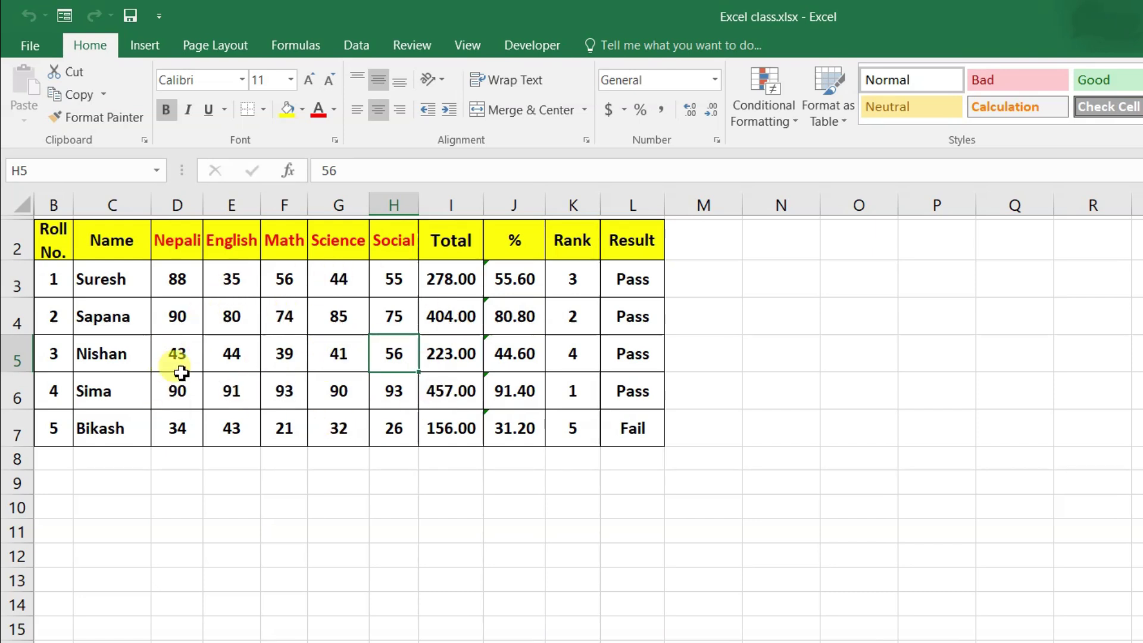
mouse_move(56, 241)
mouse_down()
mouse_move(205, 316)
mouse_move(614, 417)
mouse_up()
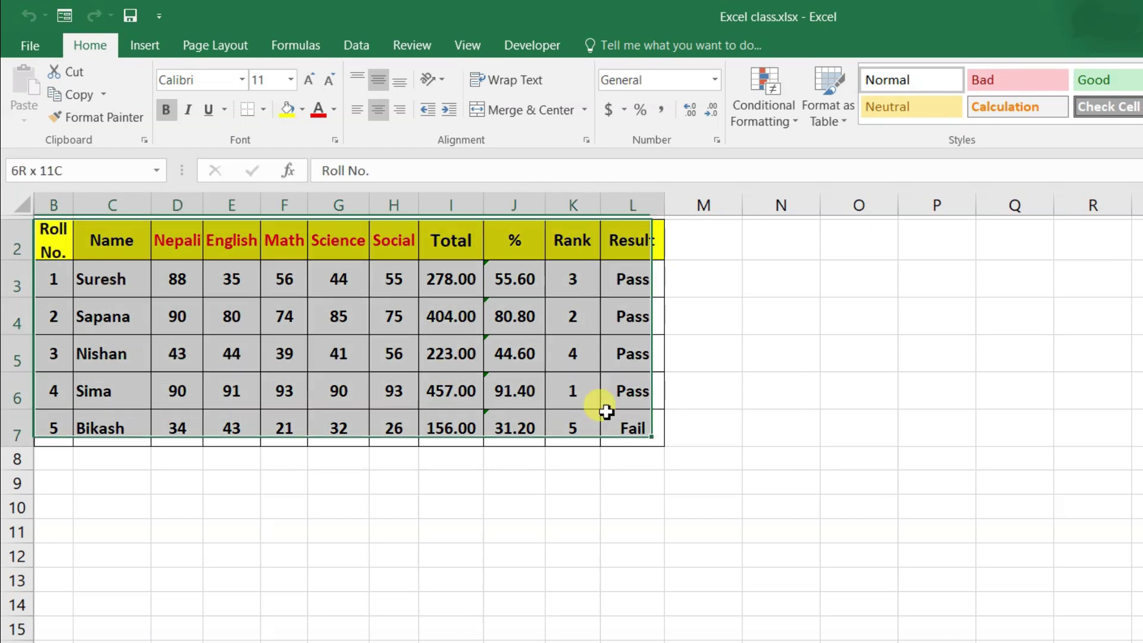
click(381, 358)
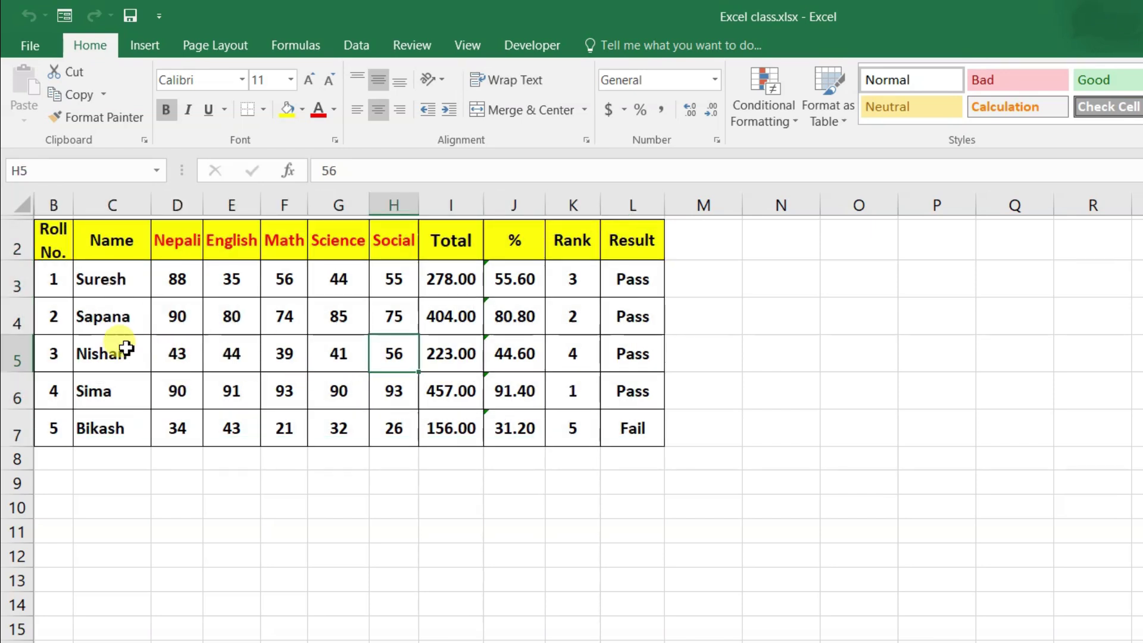
click(239, 357)
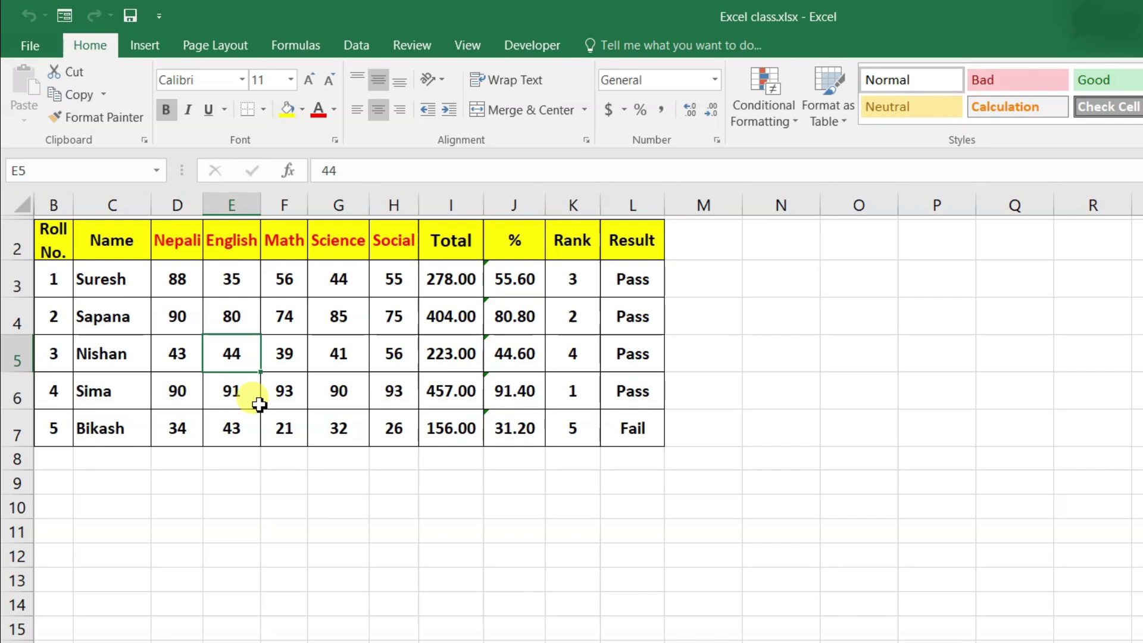
key(ctrl+a)
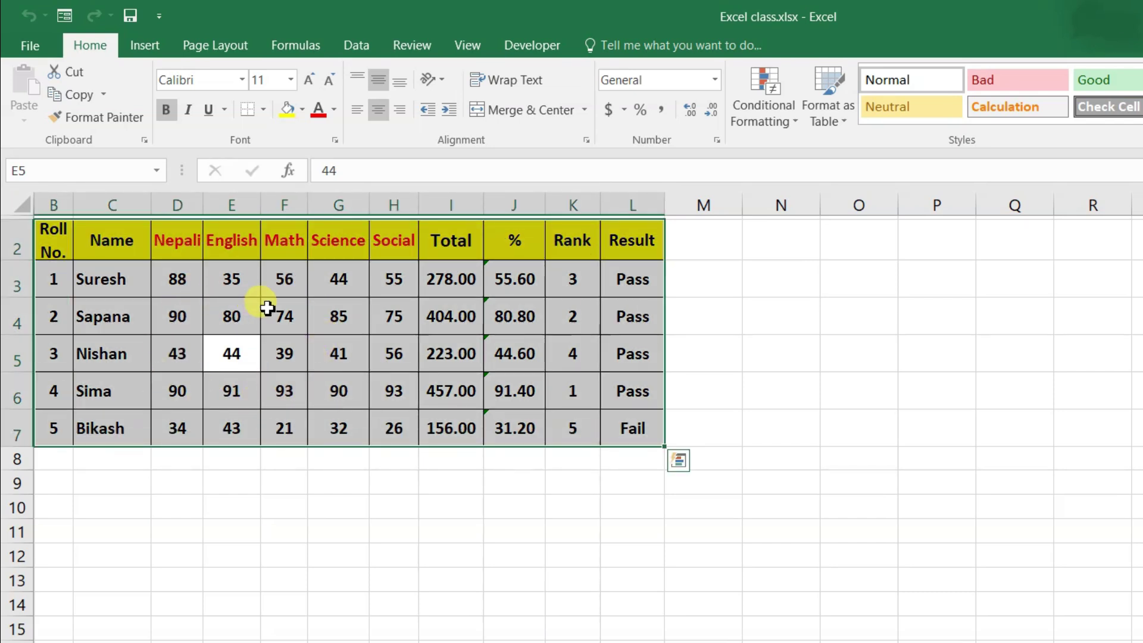
- Copy the marksheet B2:L7 via the right-click menu and make N2 the paste destination
right_click(264, 278)
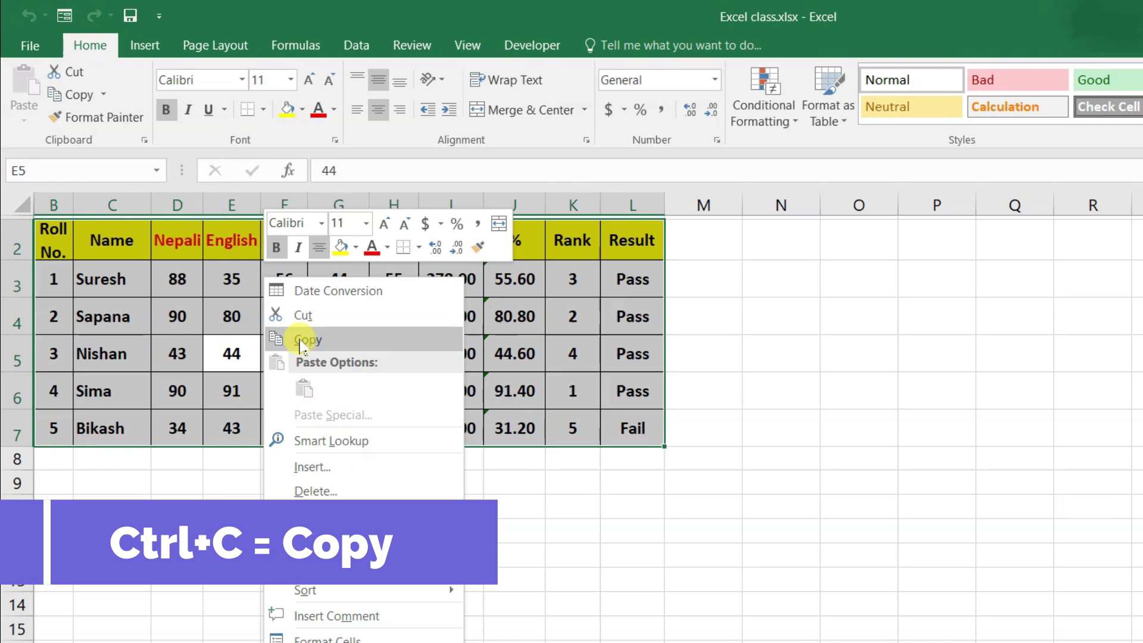
click(302, 341)
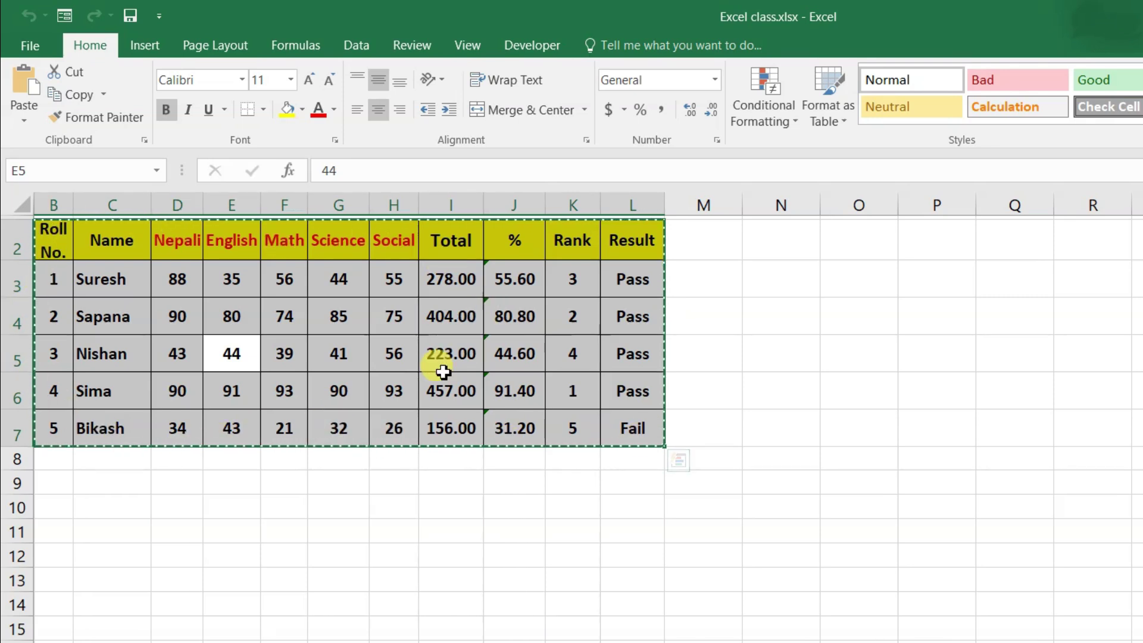
click(773, 245)
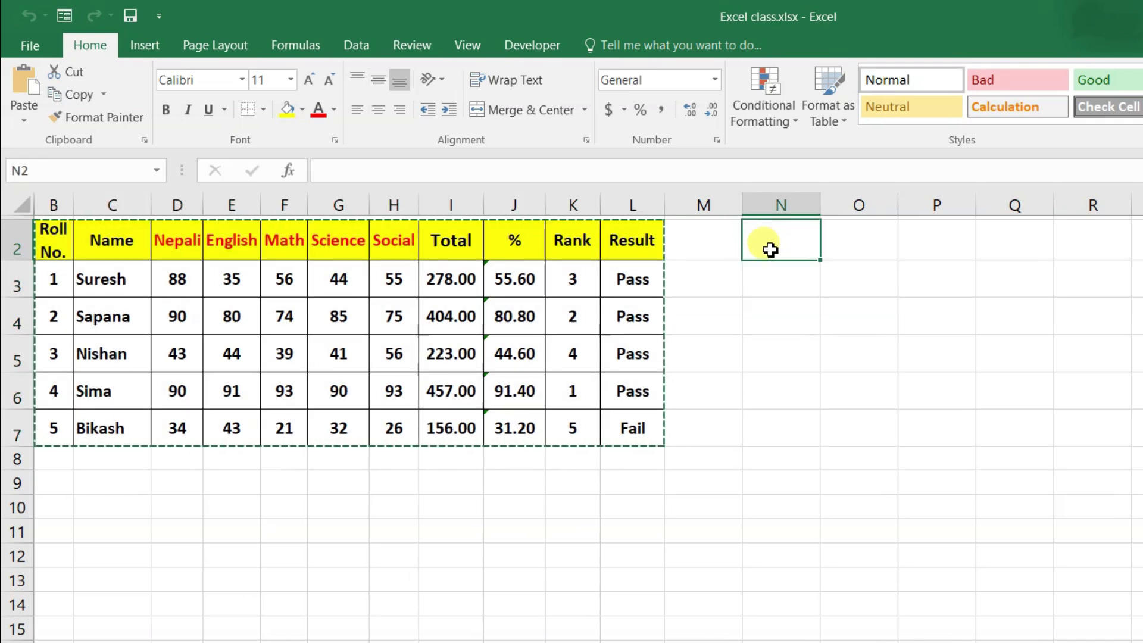
click(773, 281)
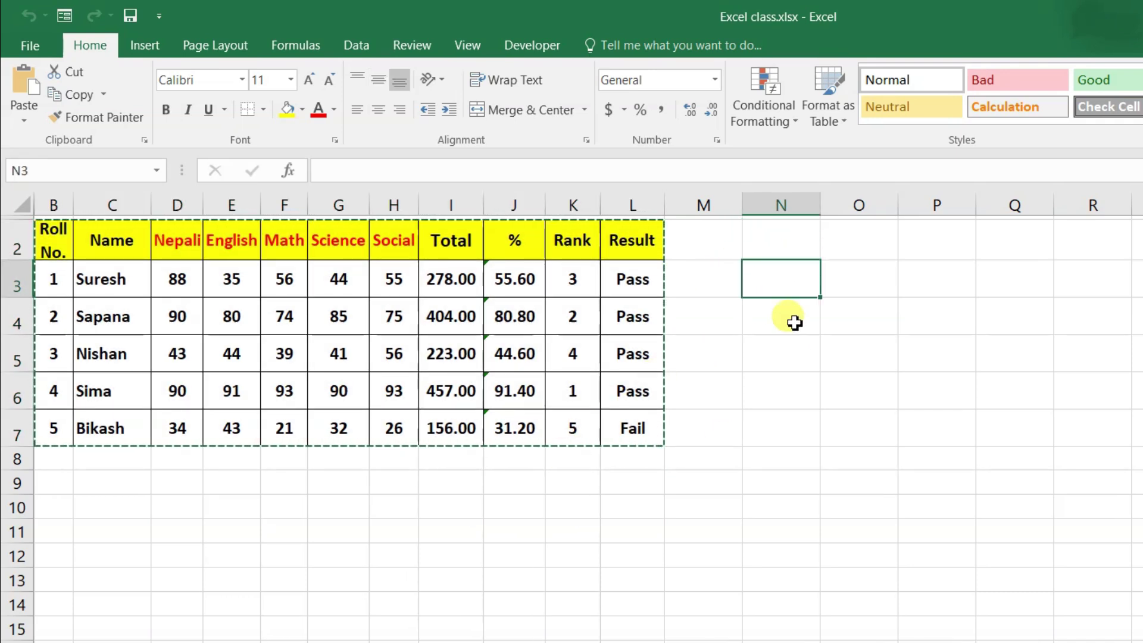
click(769, 250)
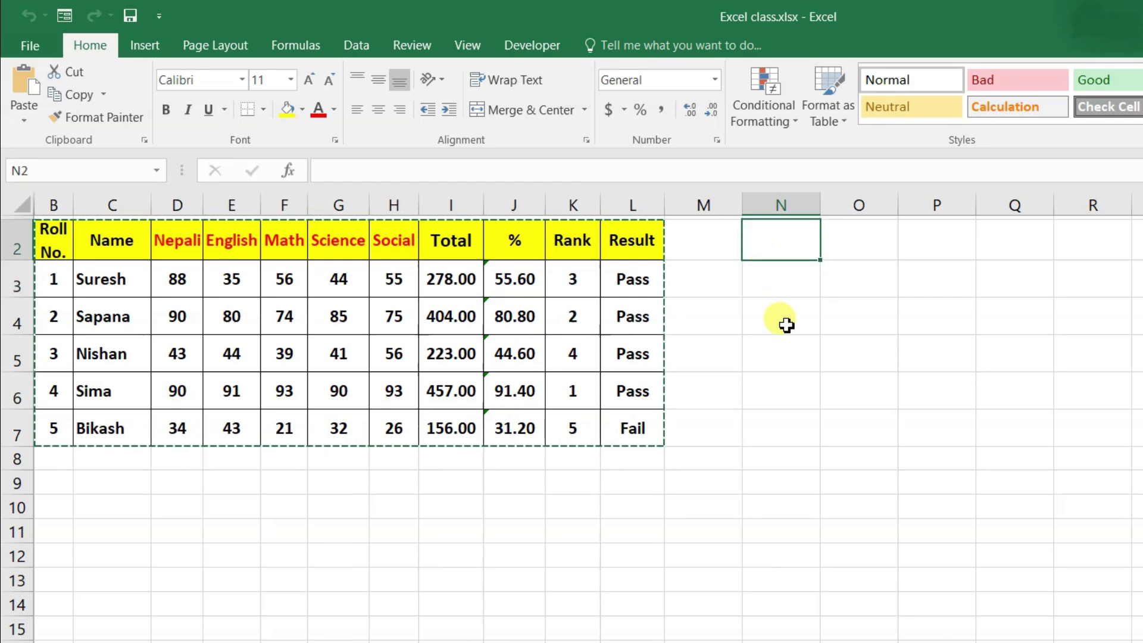
click(28, 122)
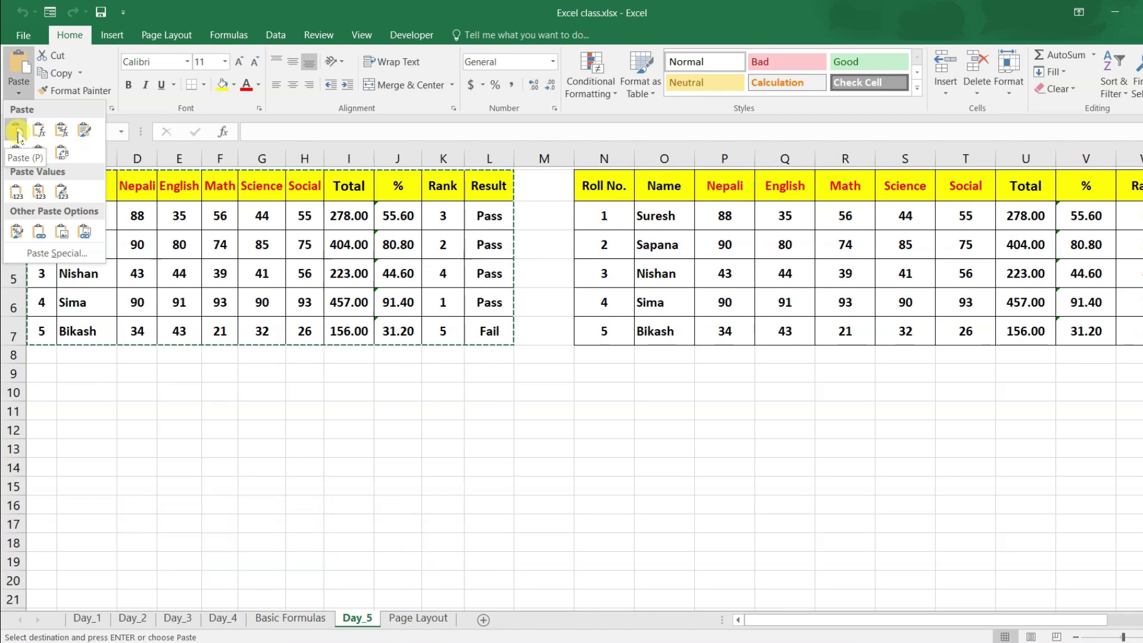
click(17, 132)
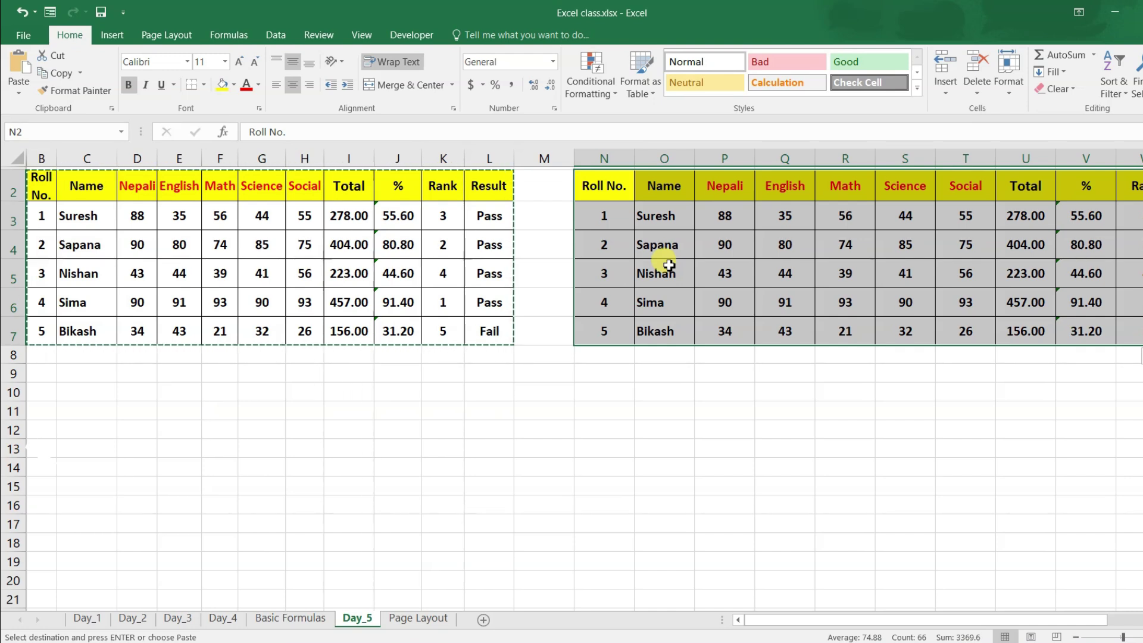
key(ctrl+z)
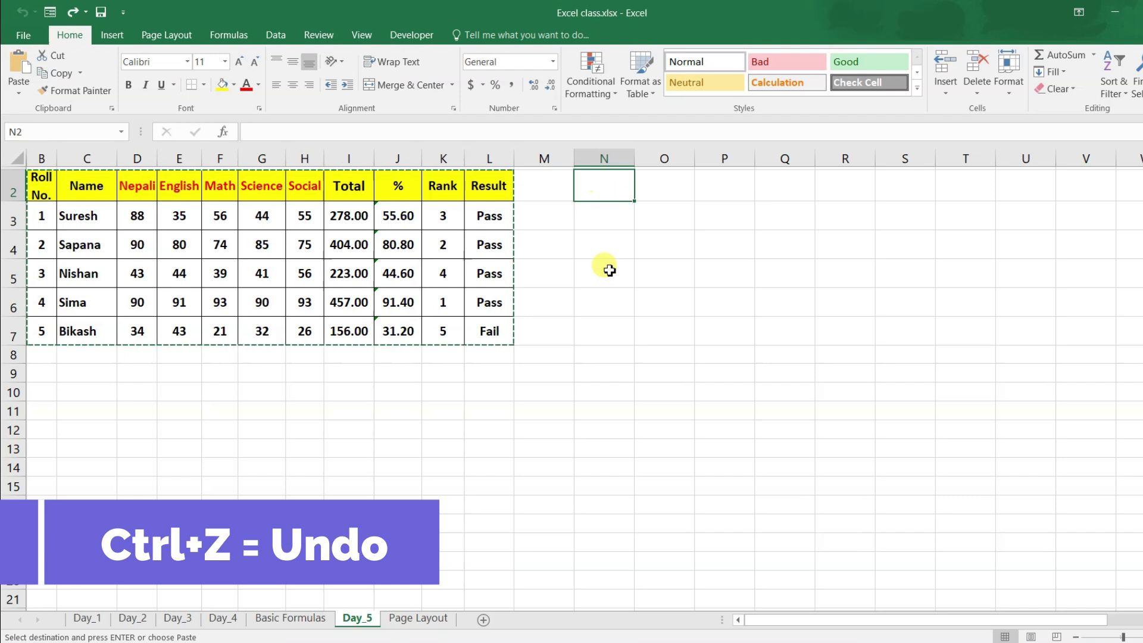
key(ctrl+y)
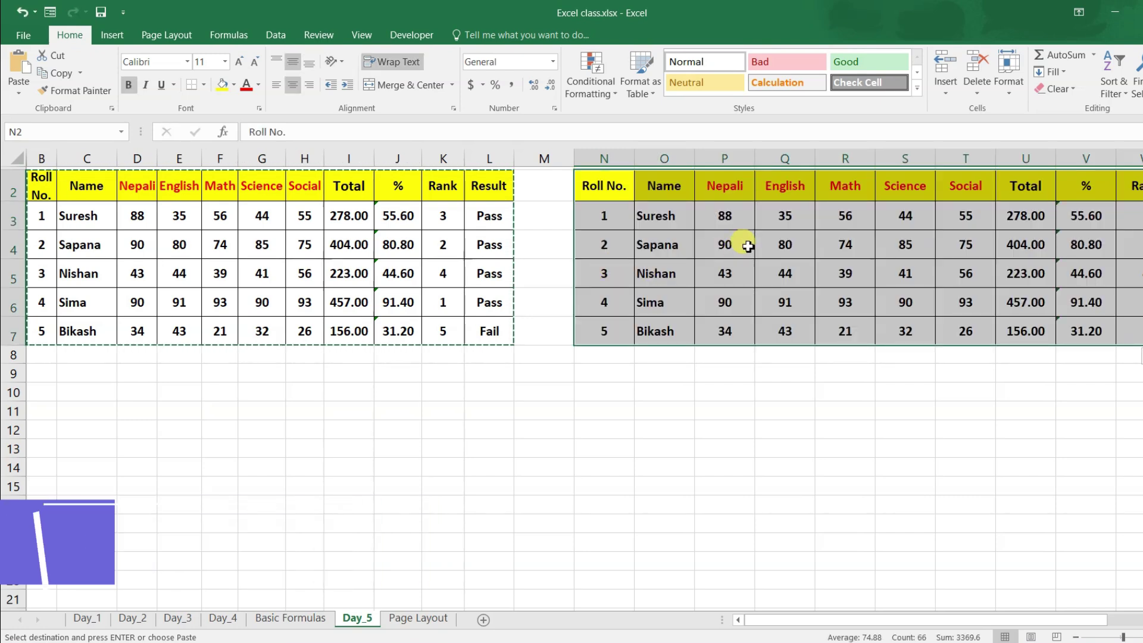
click(18, 94)
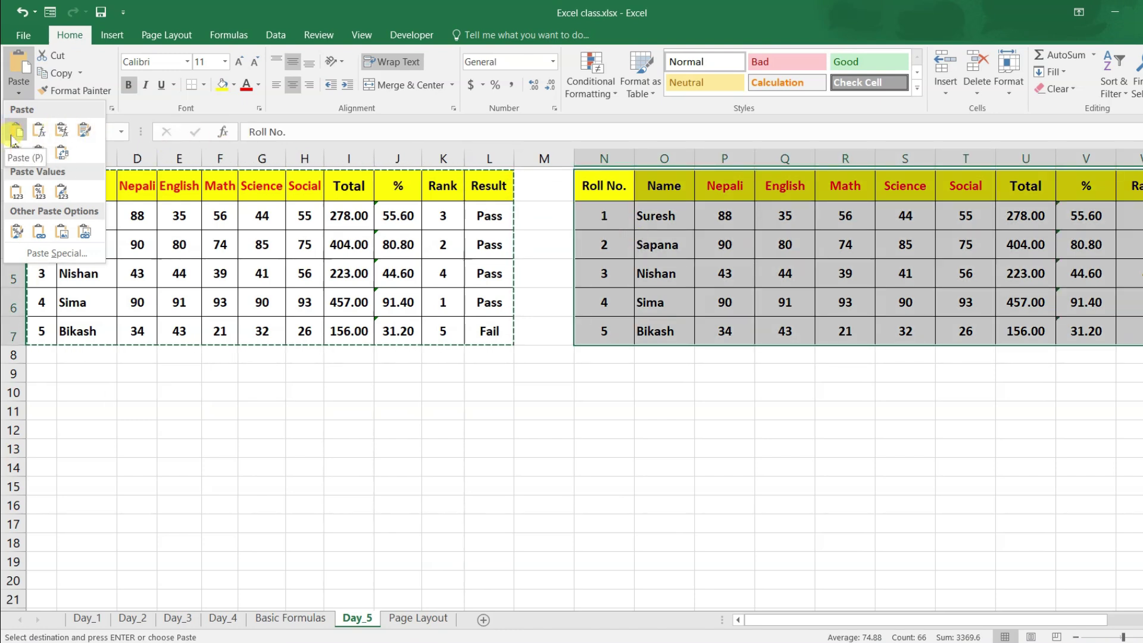
click(630, 245)
click(604, 216)
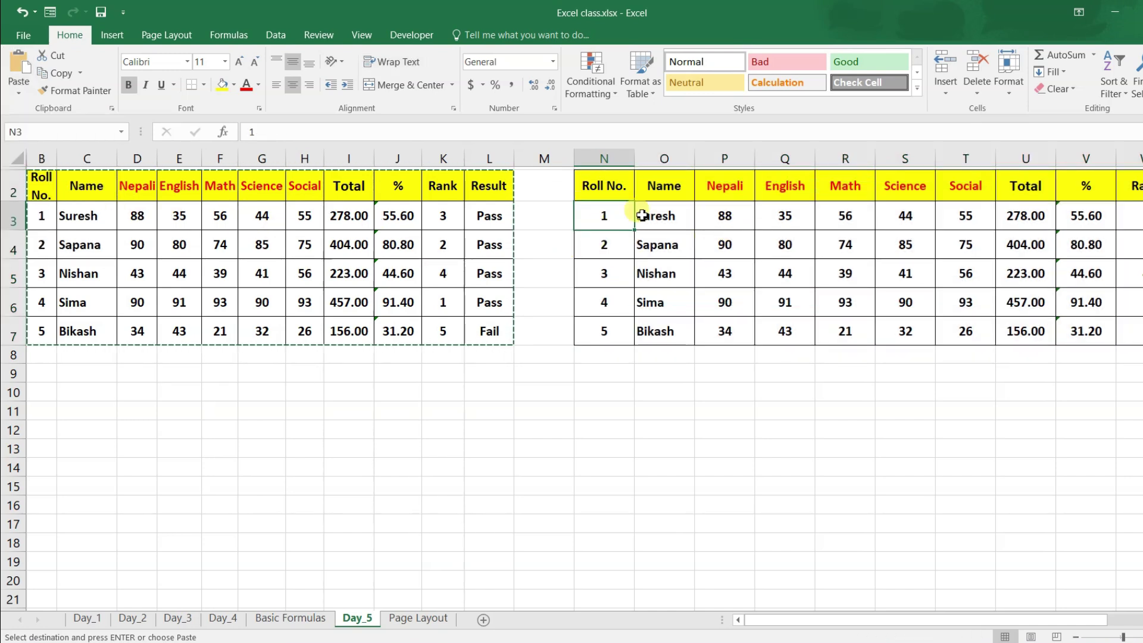
click(611, 190)
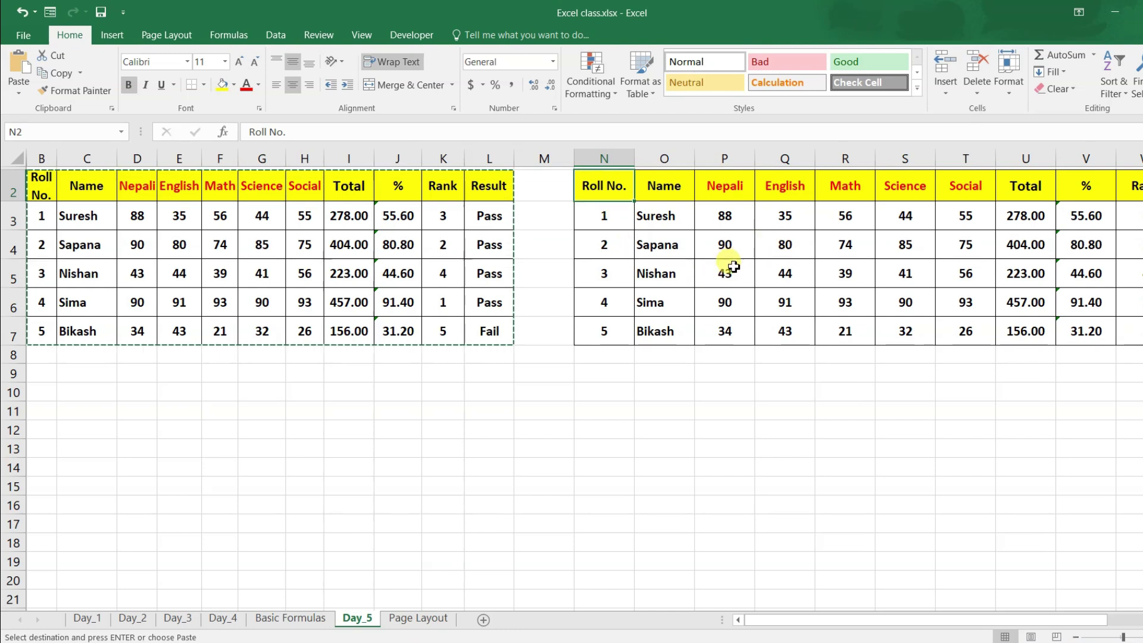
key(ctrl+z)
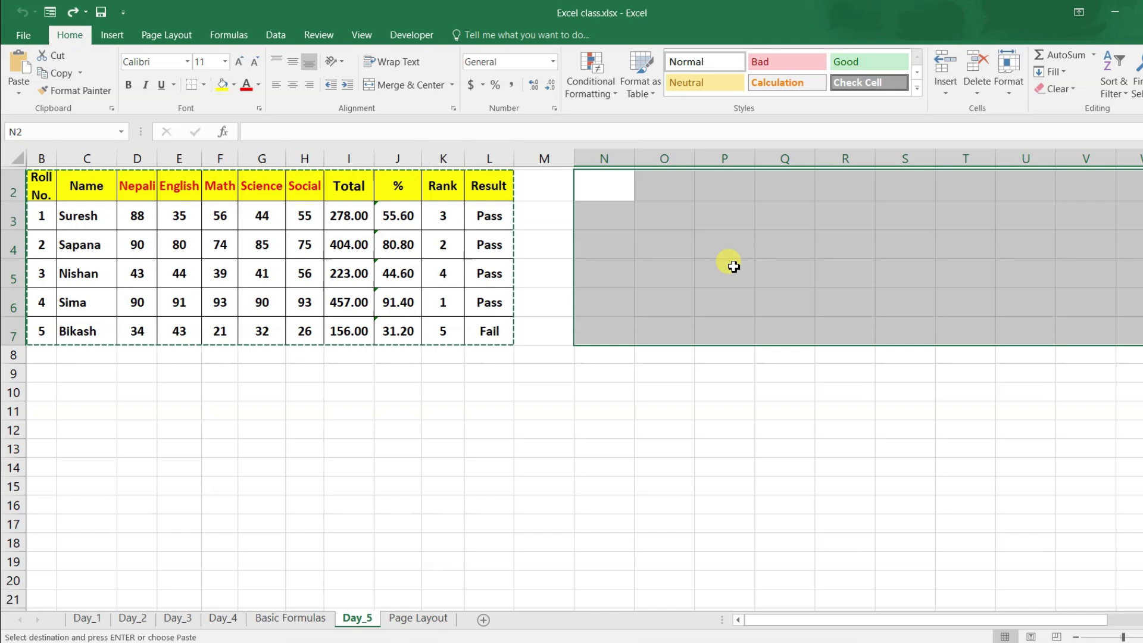
click(688, 249)
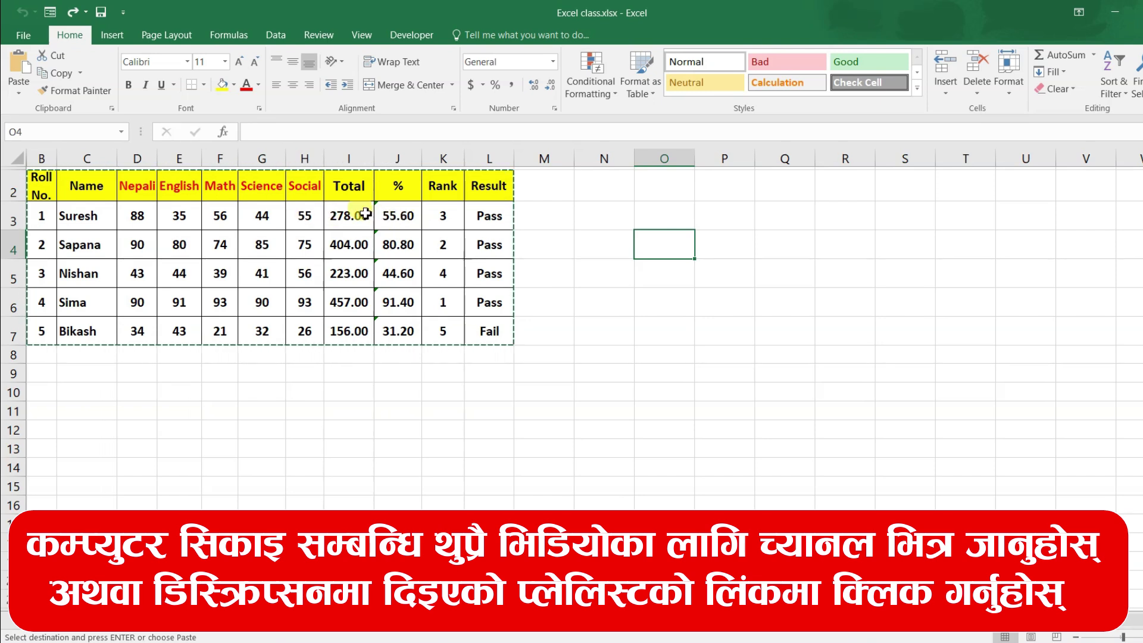
- Select the Result cells L3:L7, after trial selections across the Total, % and Rank columns
drag(360, 217, 410, 338)
click(360, 273)
drag(360, 211, 432, 330)
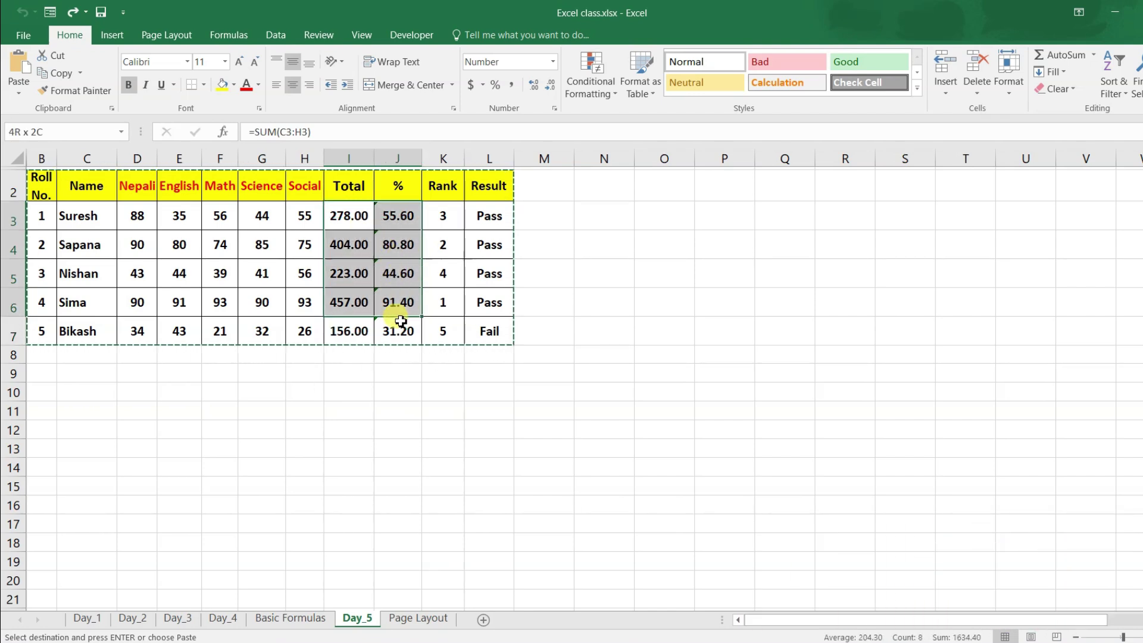
drag(455, 333, 479, 339)
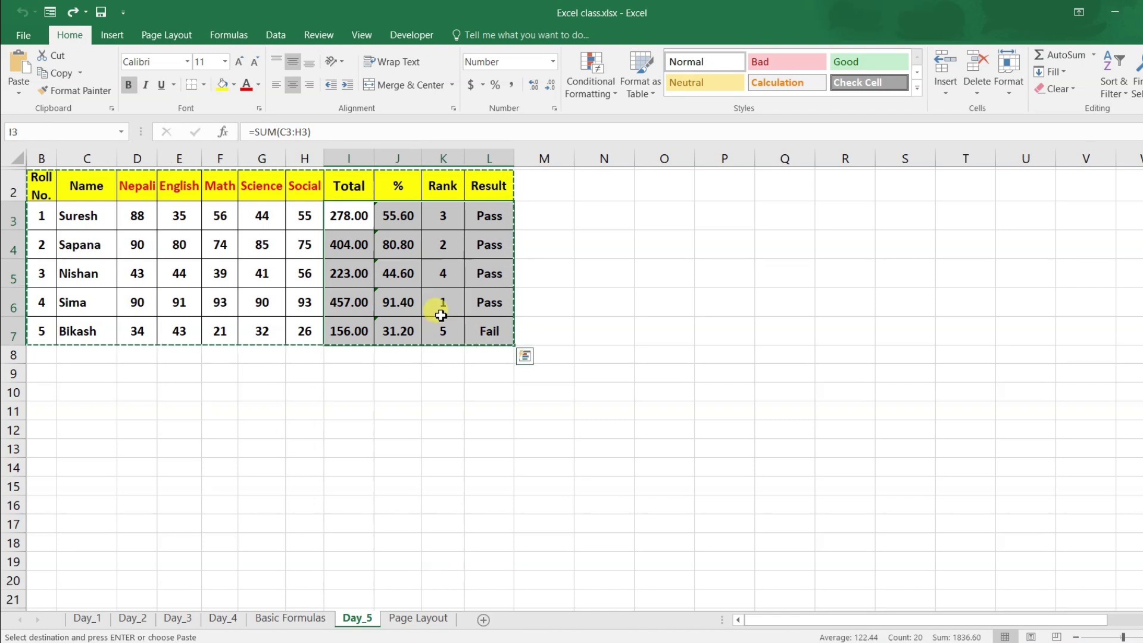
click(400, 221)
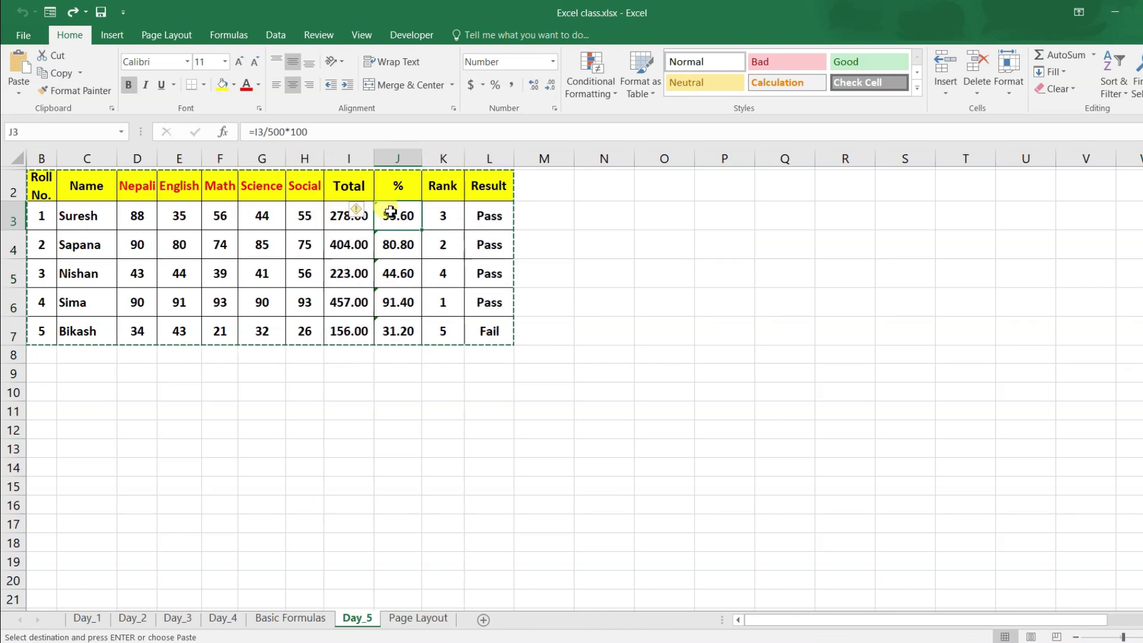
drag(351, 229, 348, 296)
drag(483, 209, 480, 277)
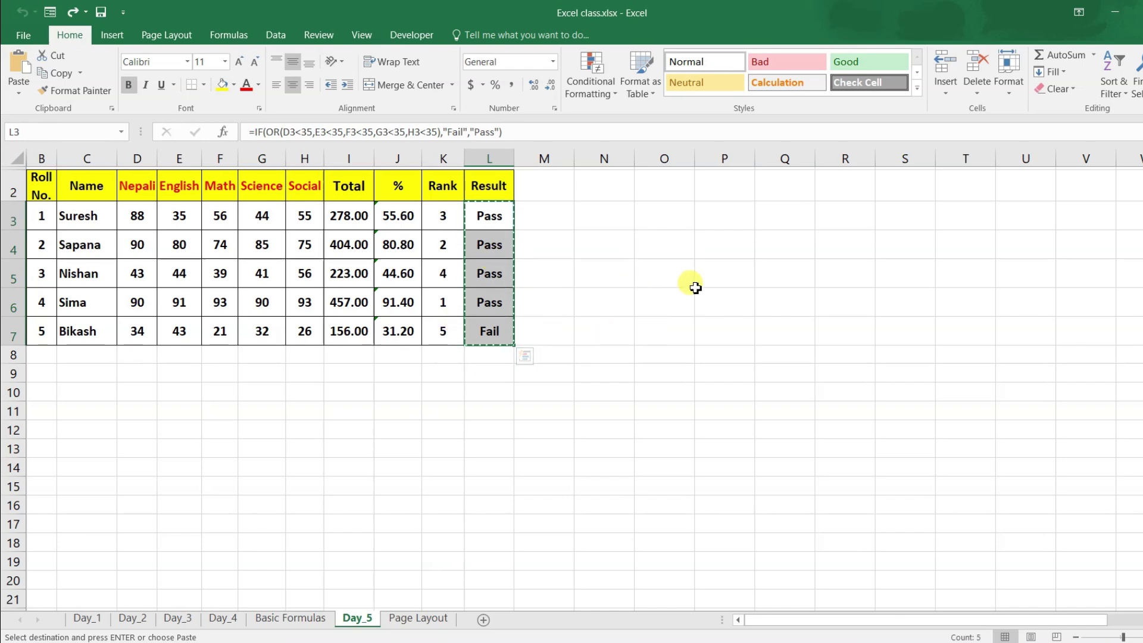
click(722, 250)
shift+click(700, 361)
key(ctrl+v)
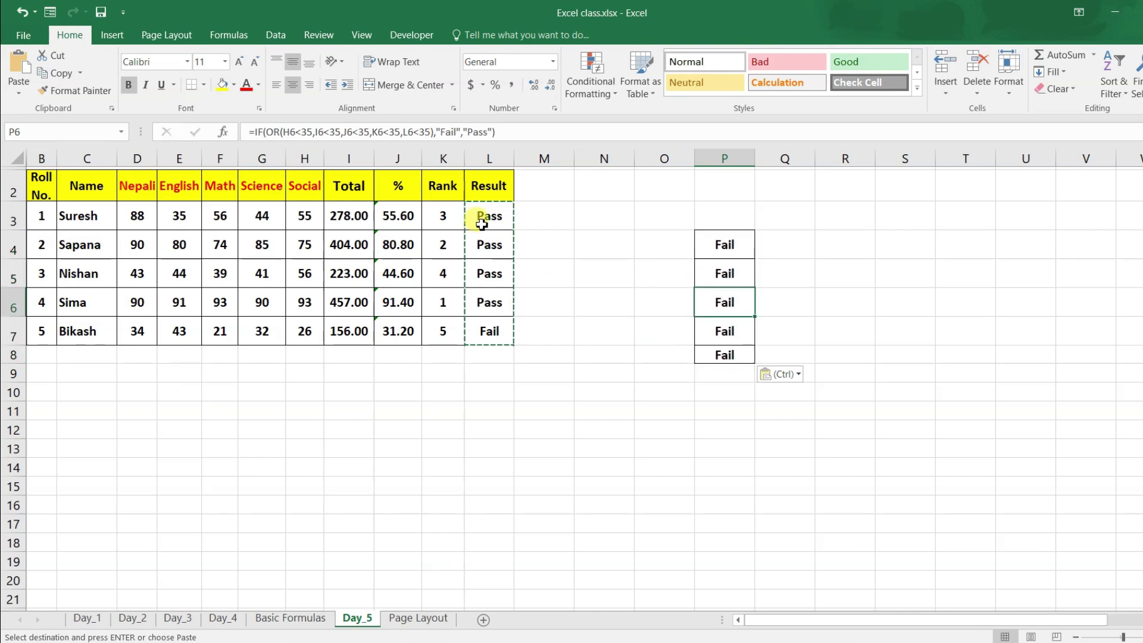
drag(485, 216, 477, 357)
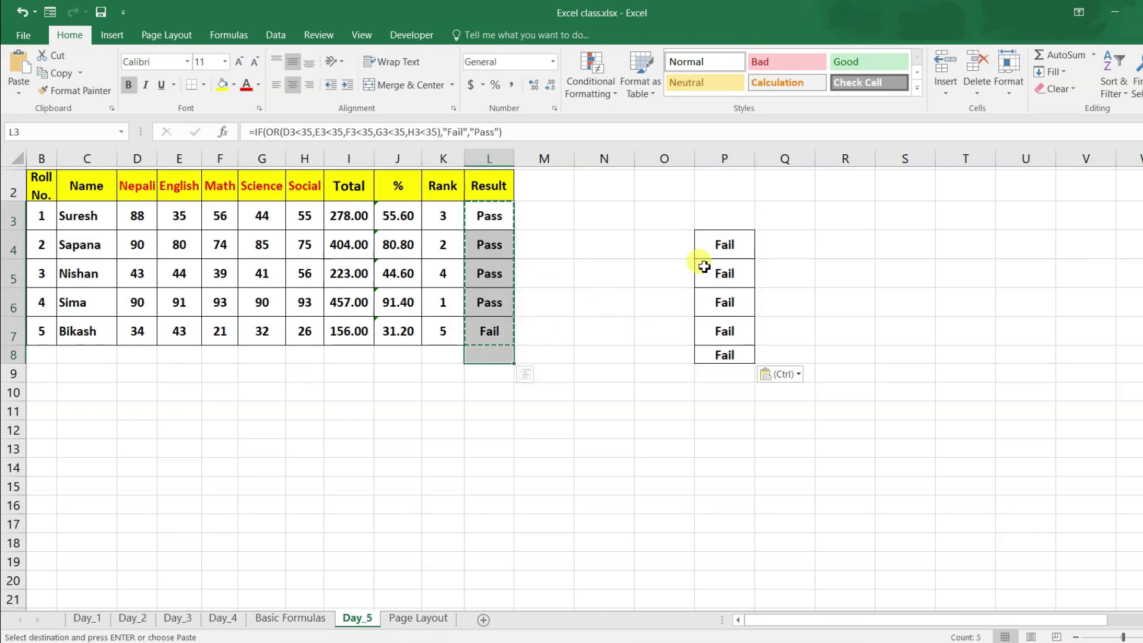
mouse_move(720, 244)
mouse_down()
mouse_move(719, 379)
mouse_move(728, 352)
mouse_up()
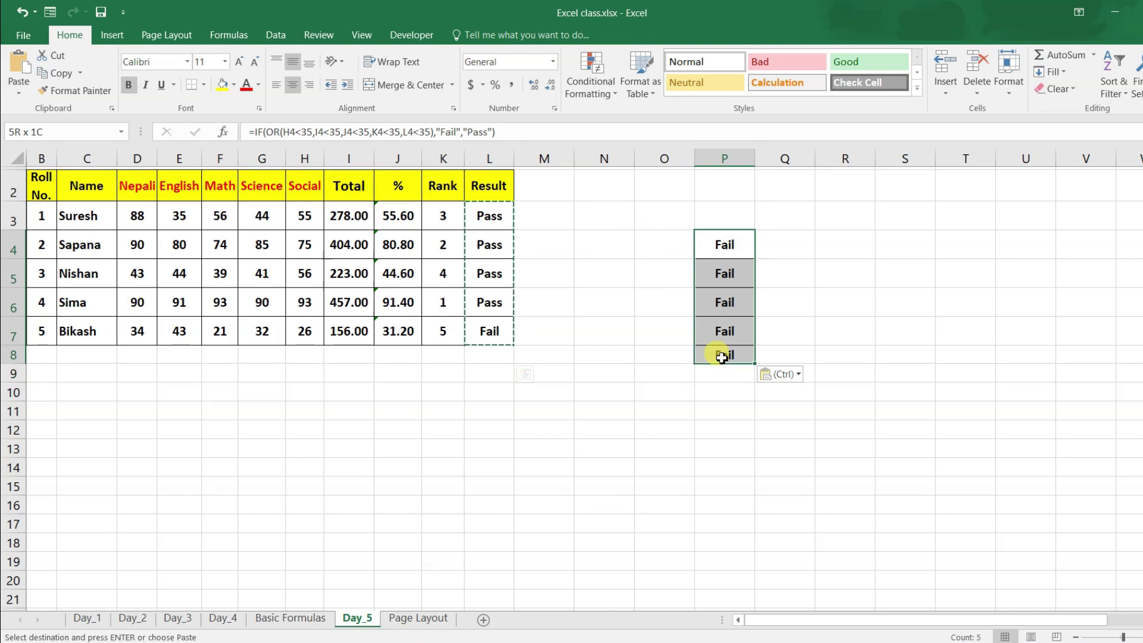
click(732, 275)
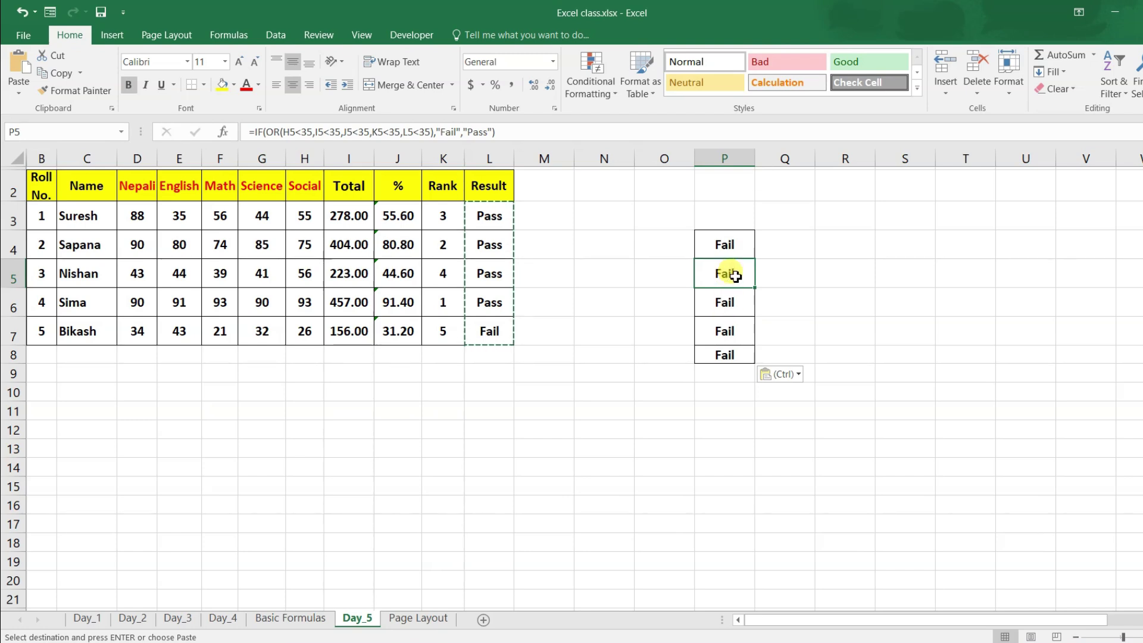
key(ctrl+z)
key(ctrl+z)
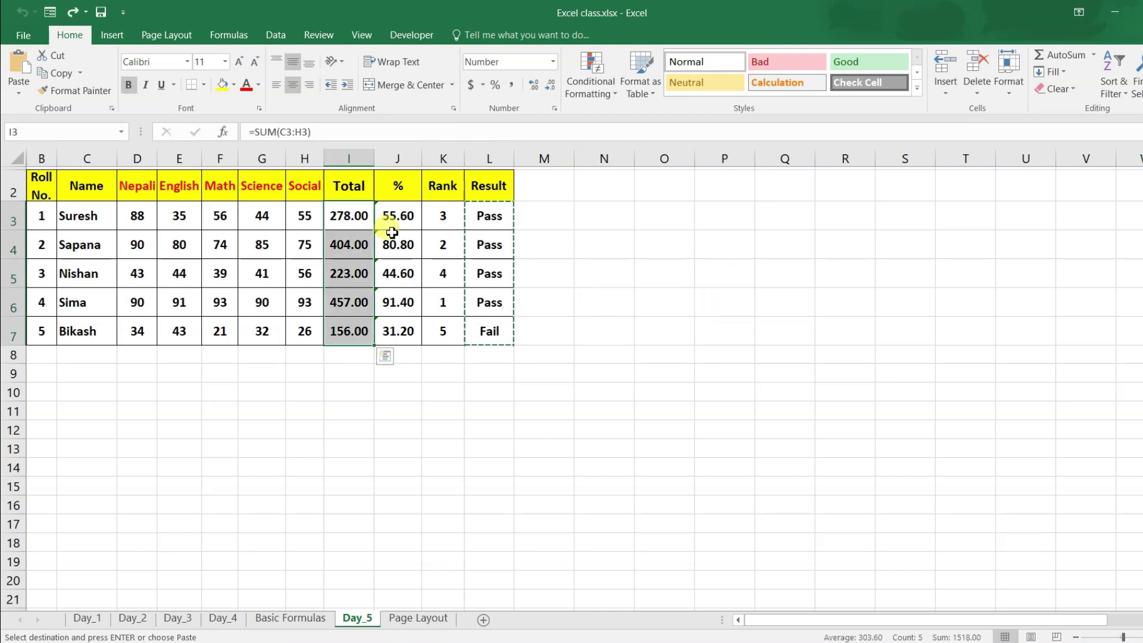
- Paste the % formulas from J3:J7 into O3:O7 and check the shifted formula in O5
drag(410, 214, 403, 332)
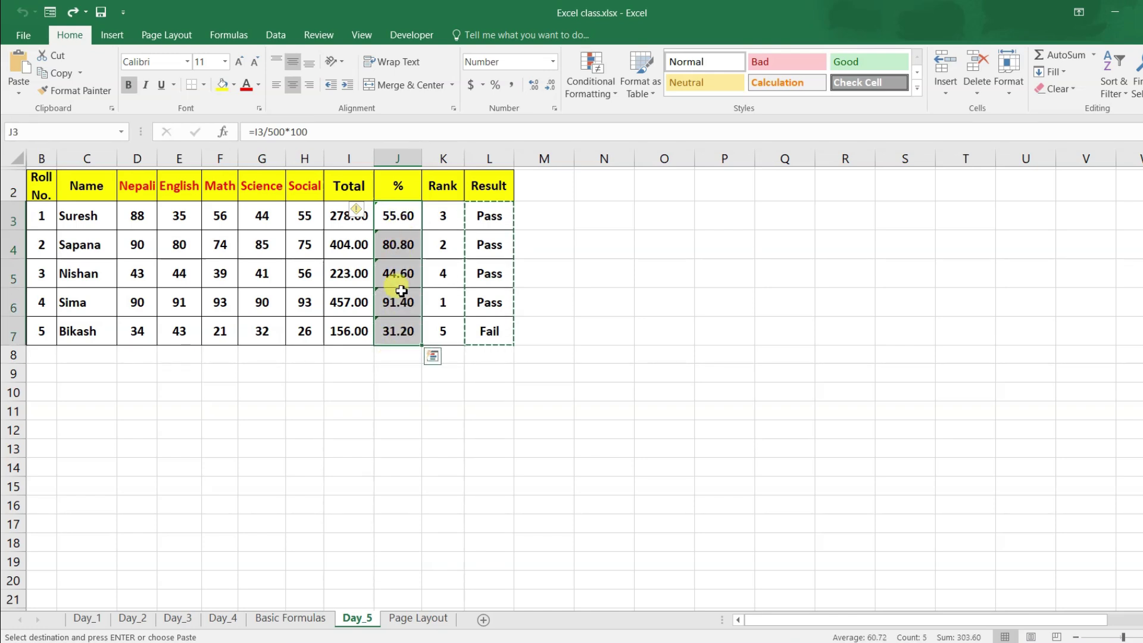
click(660, 216)
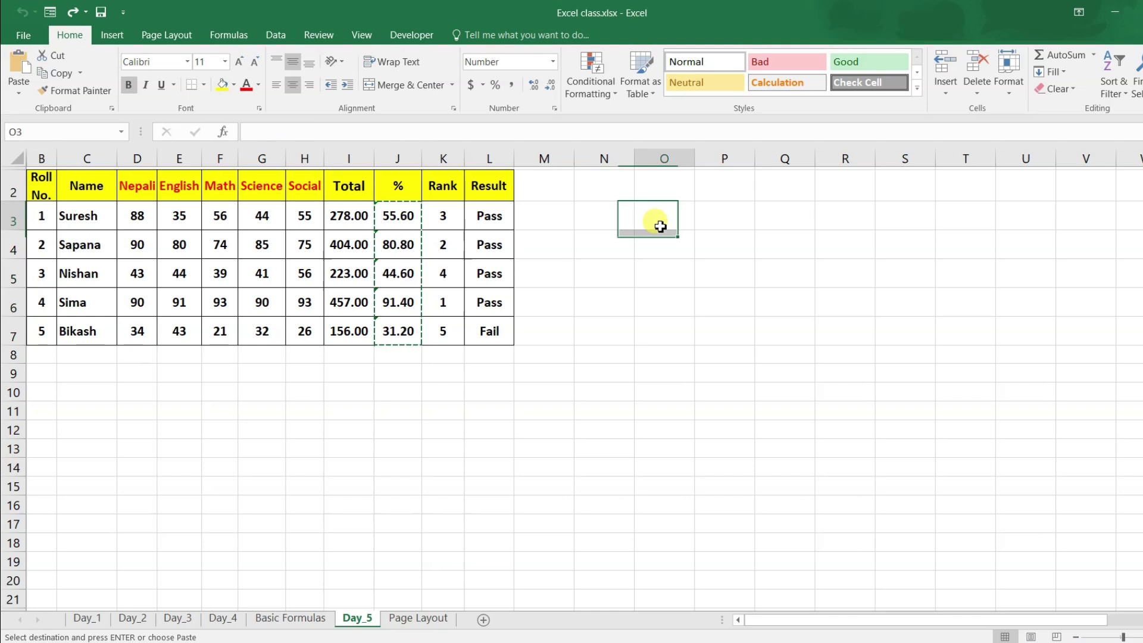
key(ctrl+v)
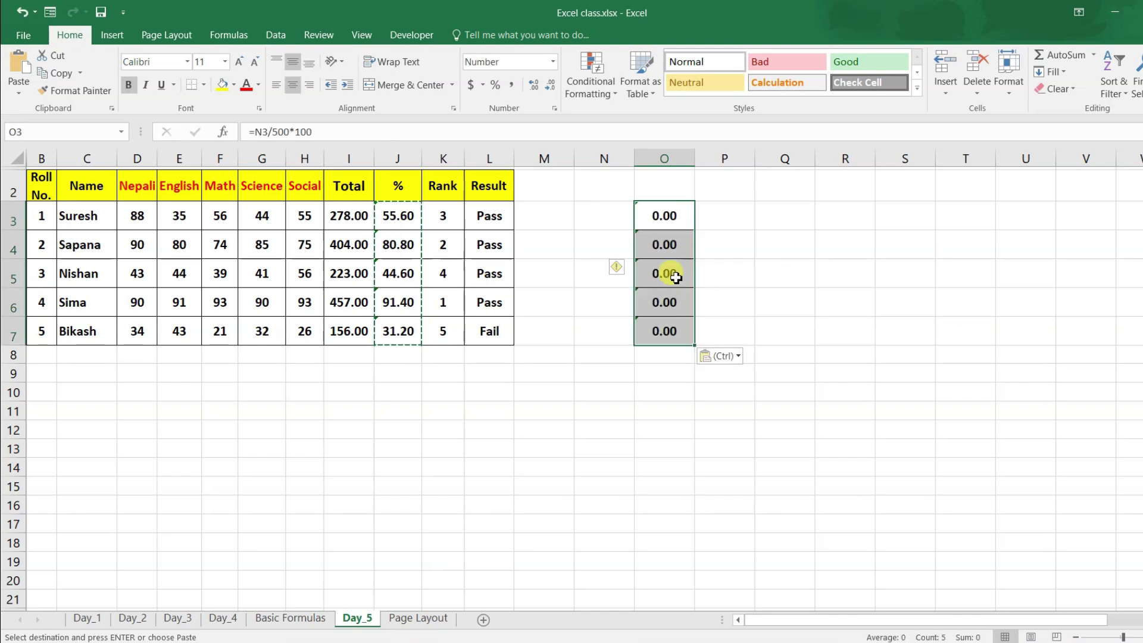
click(661, 271)
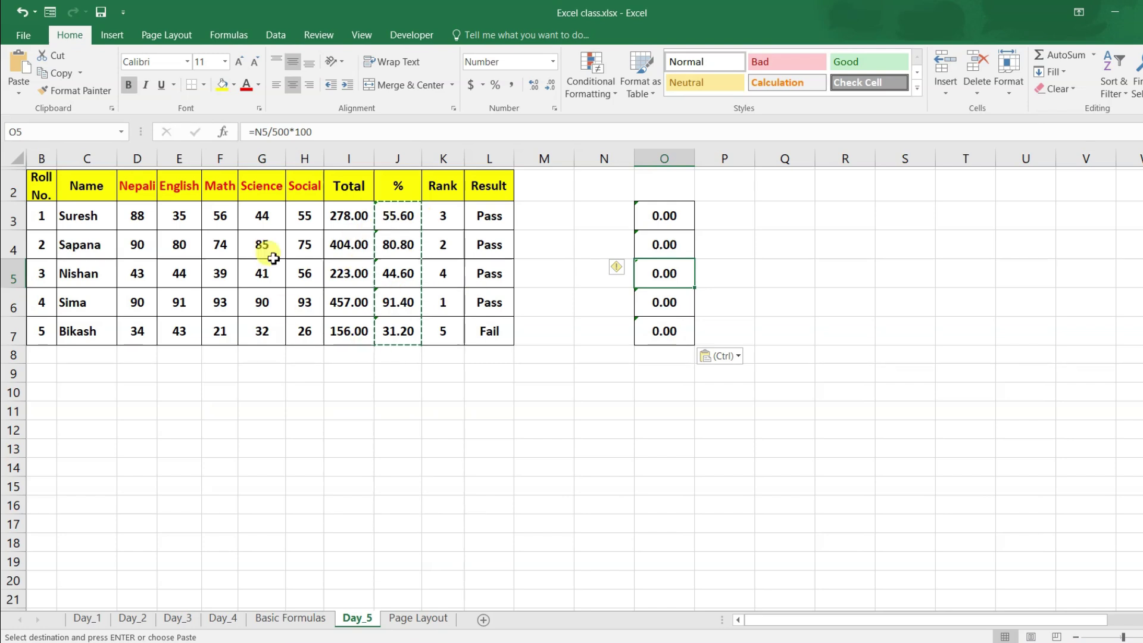
- Copy the Math marks F3:F7 and paste them into P3:P7
drag(220, 215, 226, 333)
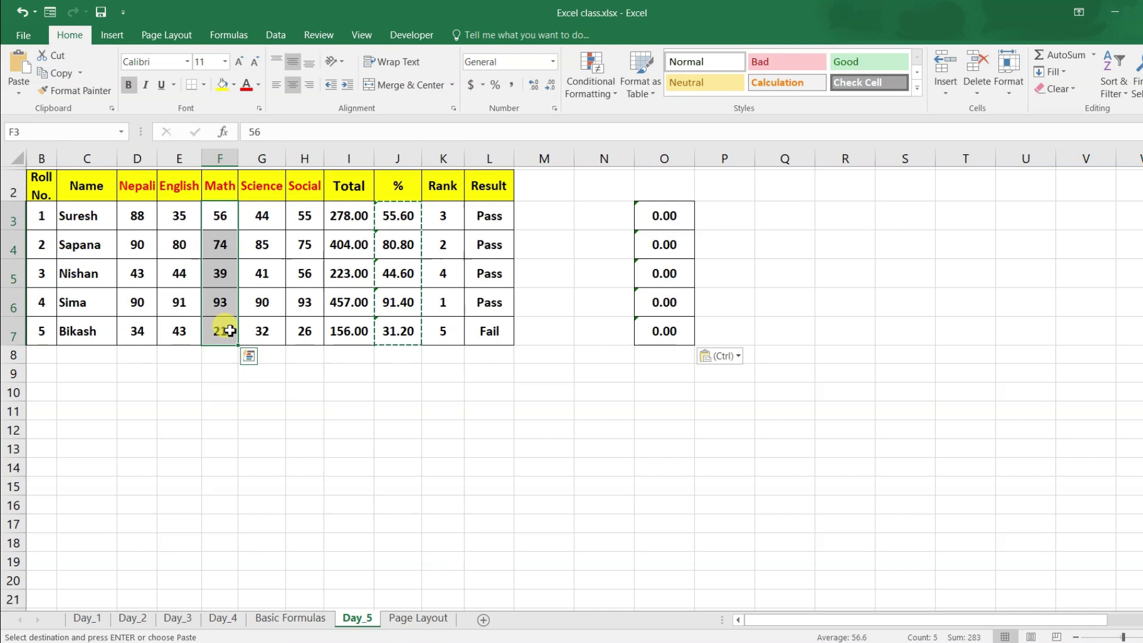
key(ctrl+c)
click(730, 220)
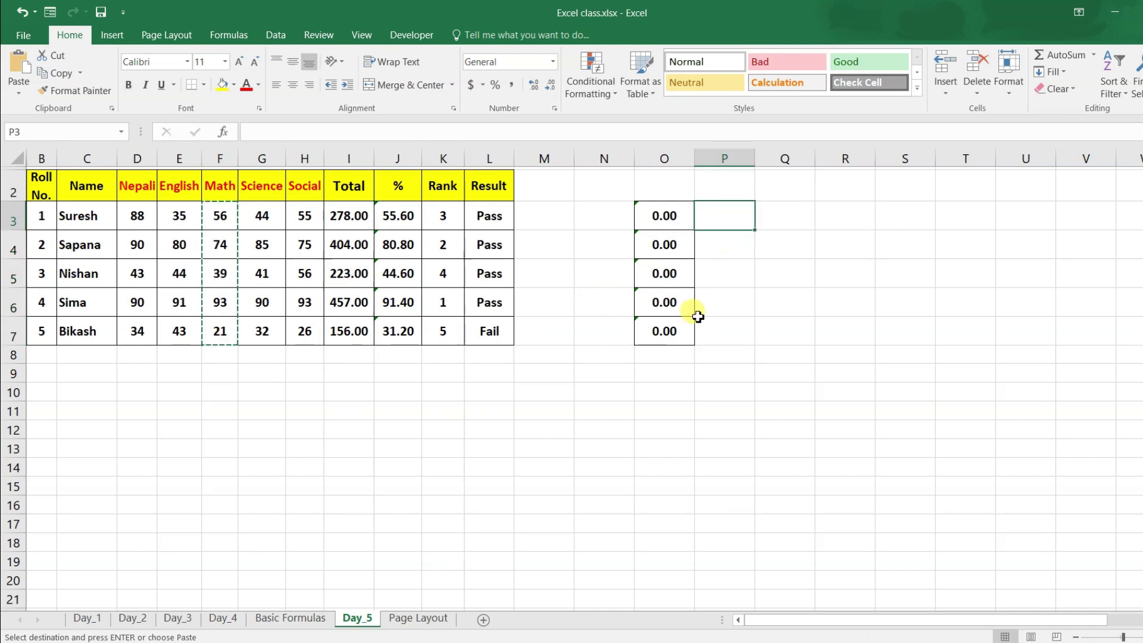
key(ctrl+v)
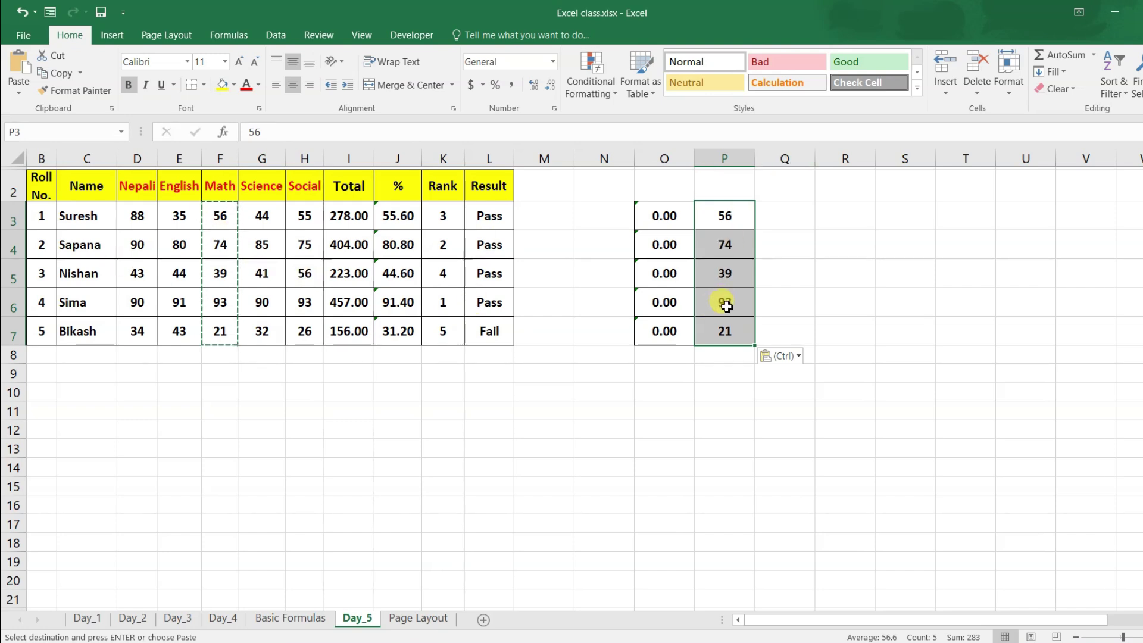
- Compare O3:O7 with column J, review the O3 and O4 formulas, then undo both pastes
drag(655, 217, 658, 329)
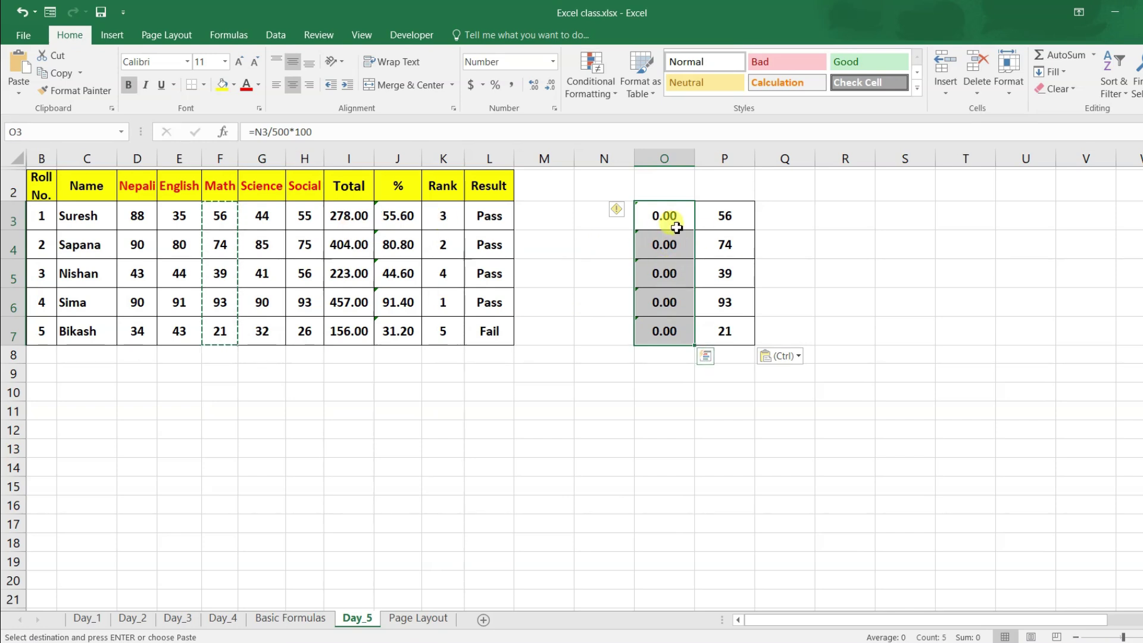
drag(400, 216, 402, 328)
drag(664, 214, 661, 330)
click(679, 223)
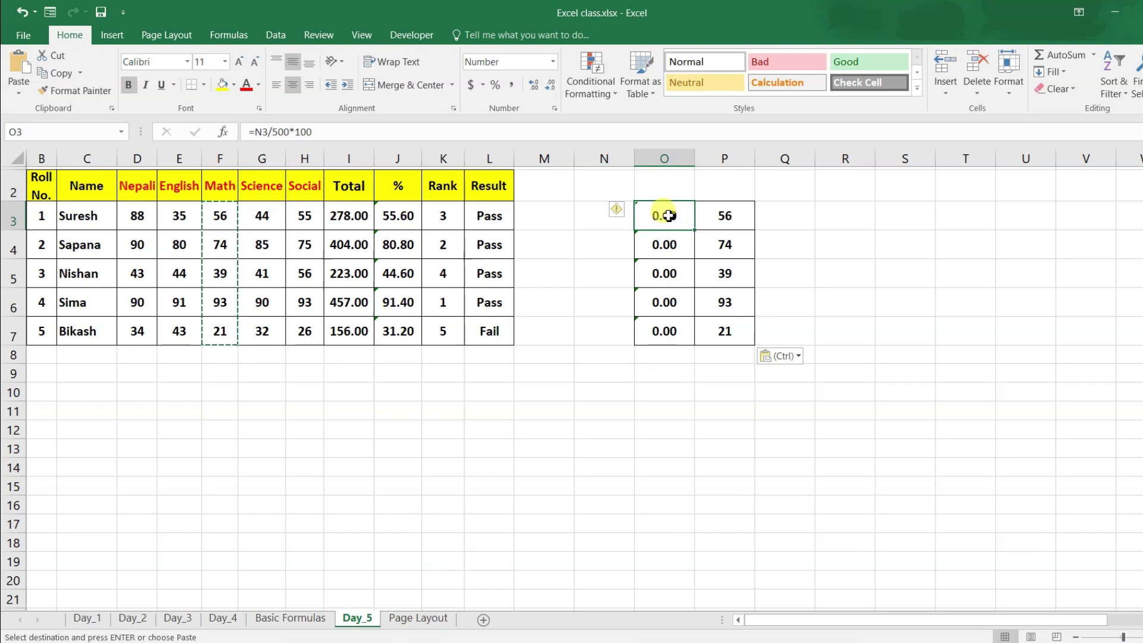
double_click(670, 216)
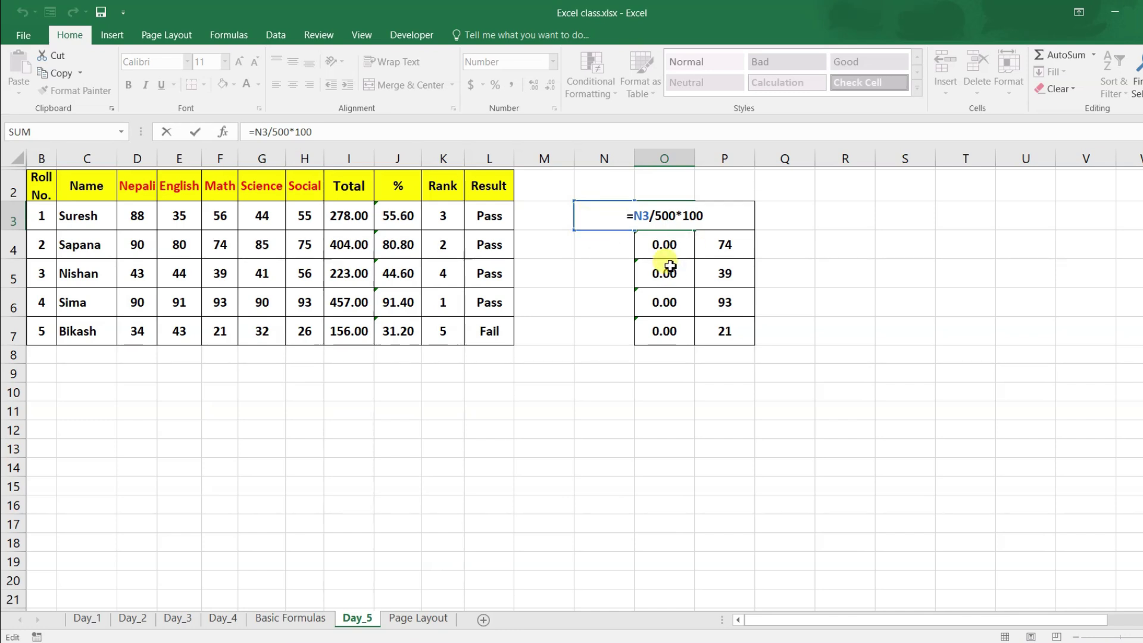
key(Return)
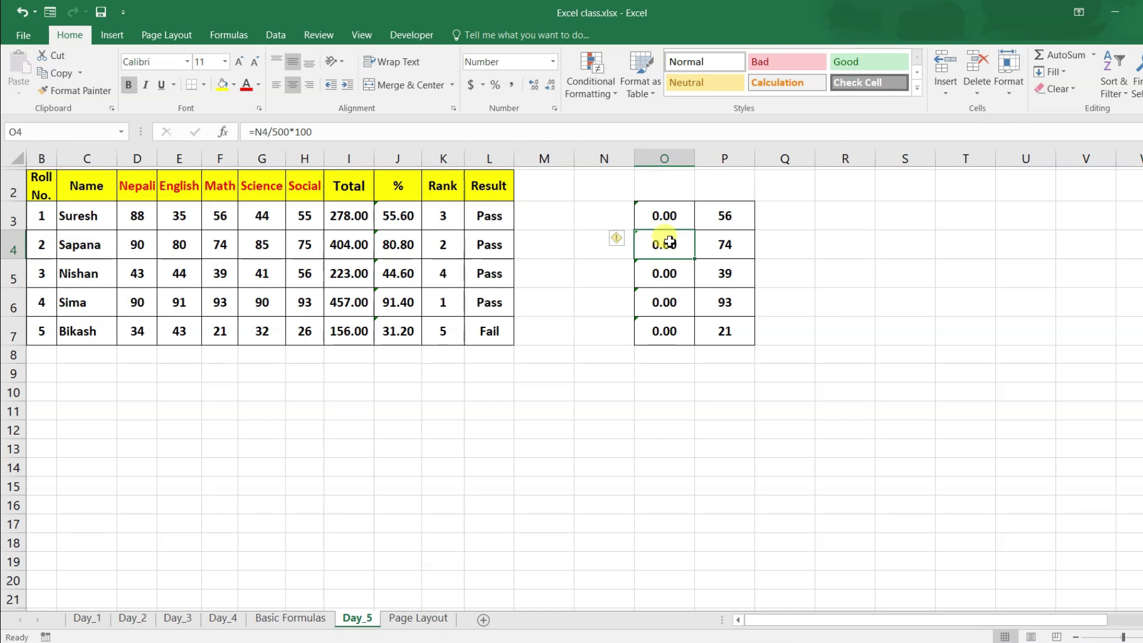
double_click(669, 241)
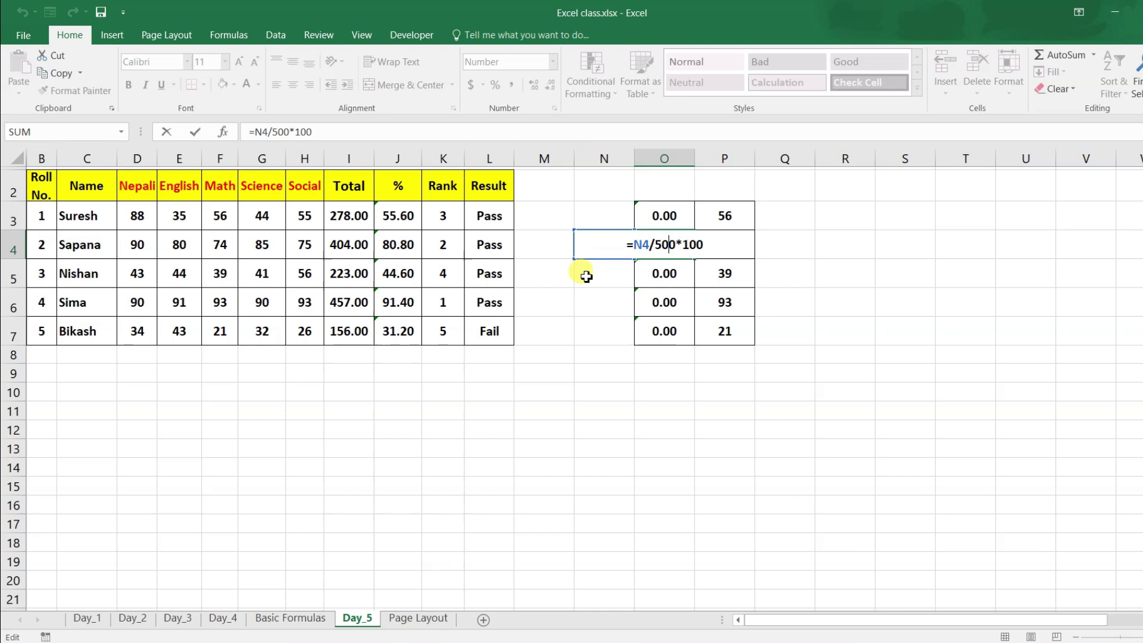
key(Return)
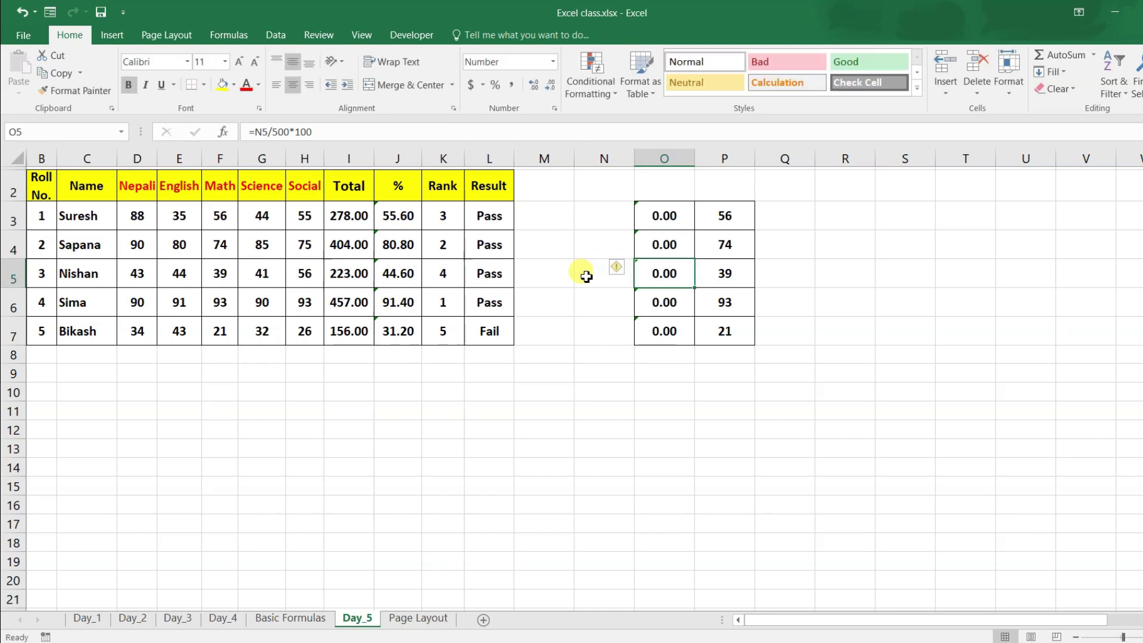
key(ctrl+z)
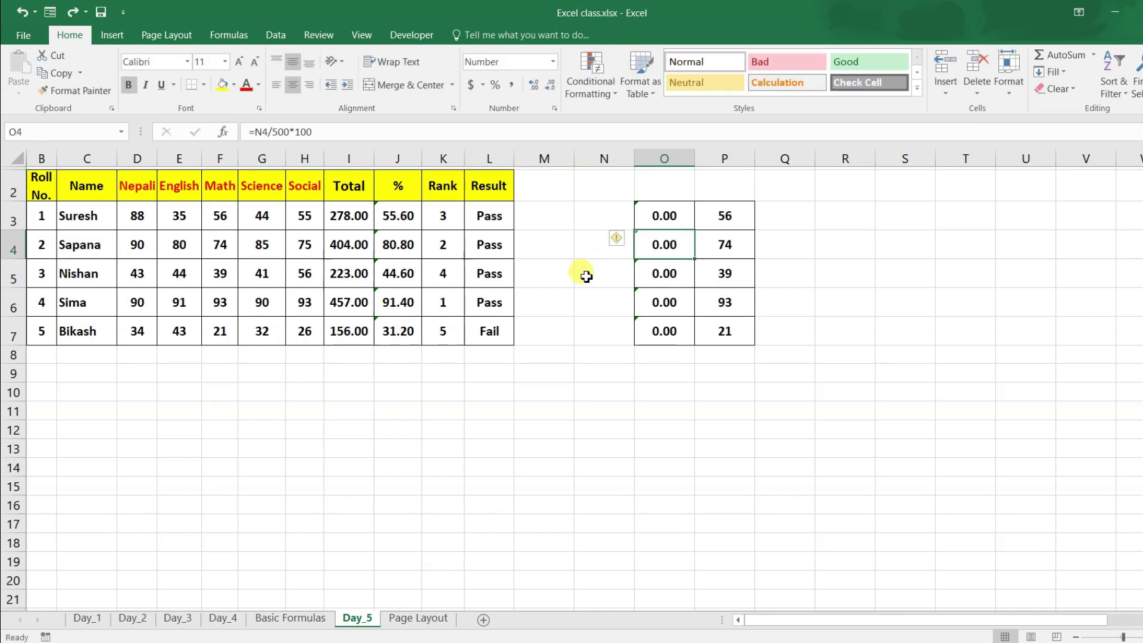
key(ctrl+z)
key(ctrl+z)
key(ctrl+z)
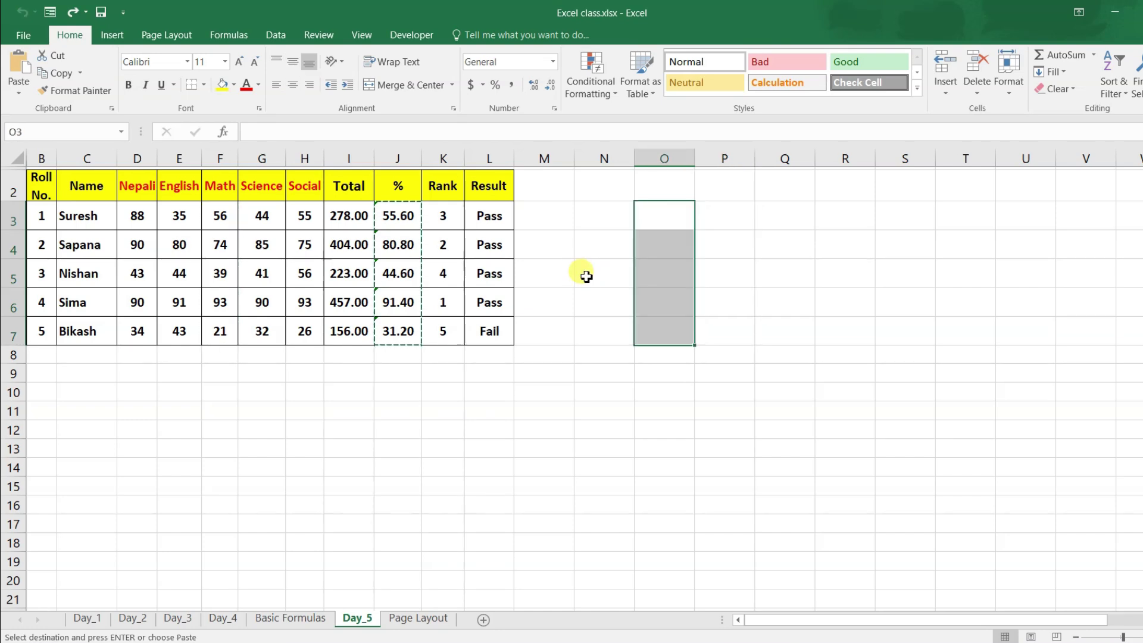
- Reselect marksheet B2:L7 and bring up the Paste choices with N2 as the destination
click(598, 296)
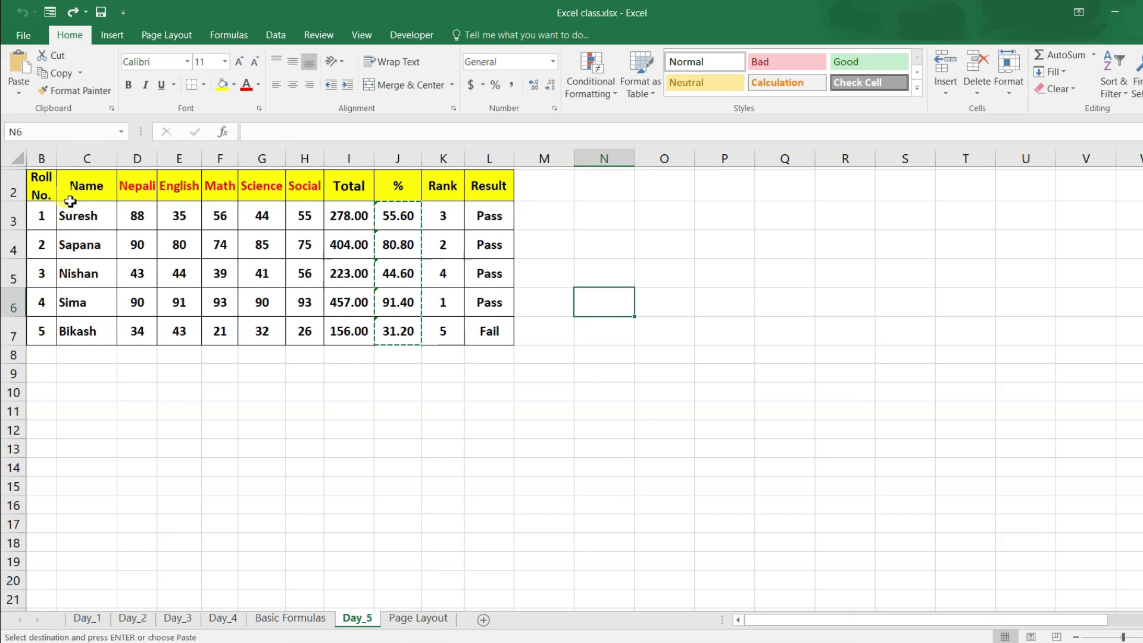
drag(43, 179, 482, 334)
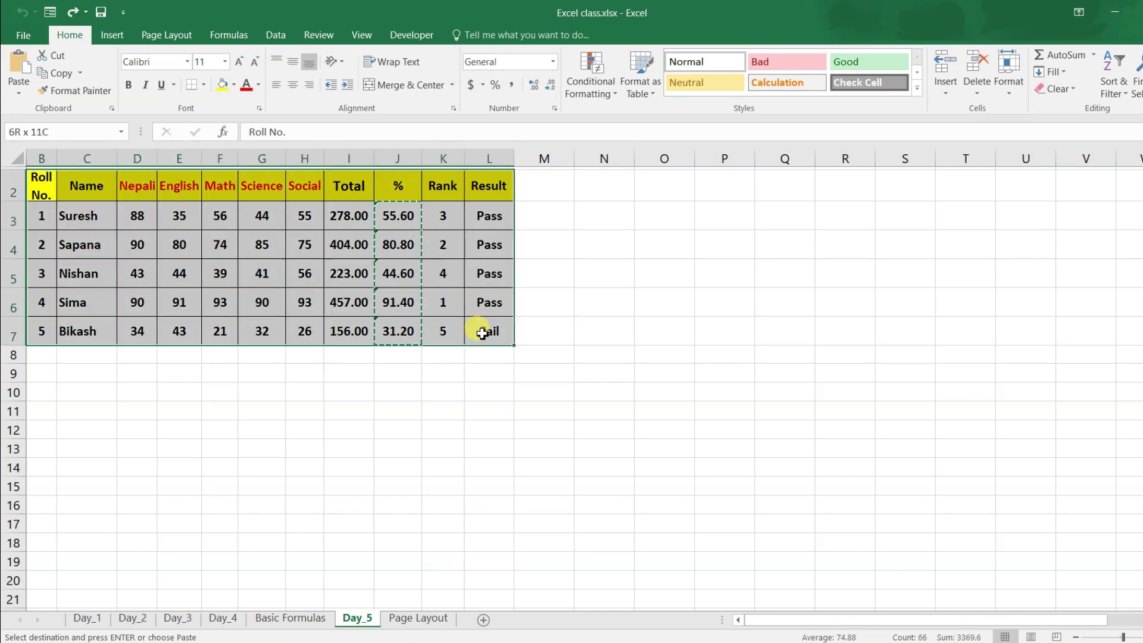
click(441, 299)
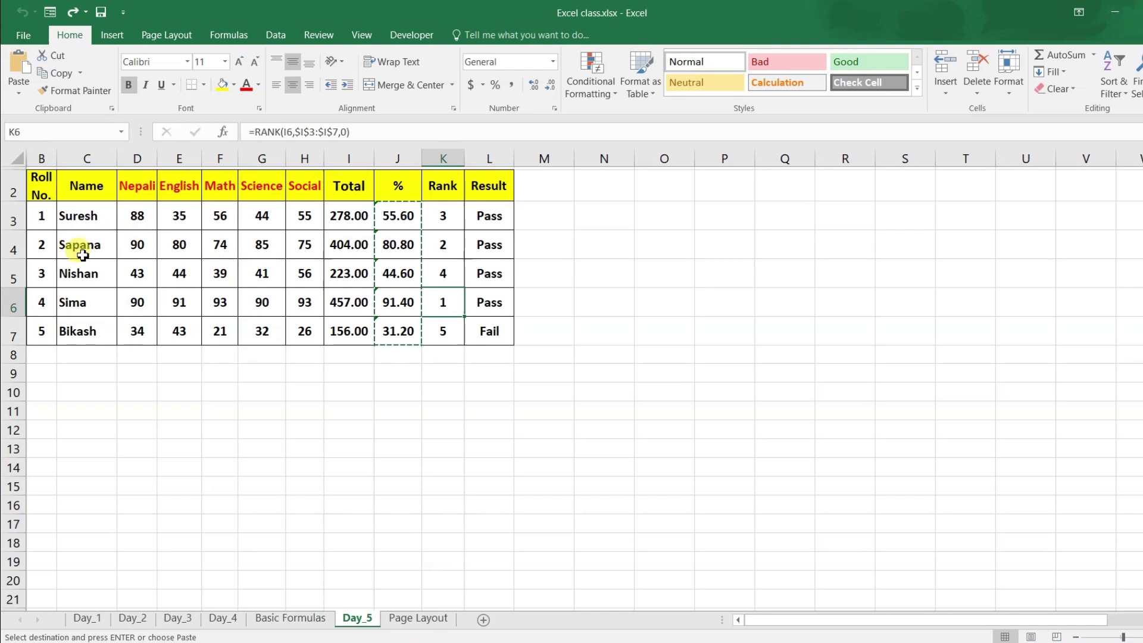
drag(37, 190, 491, 340)
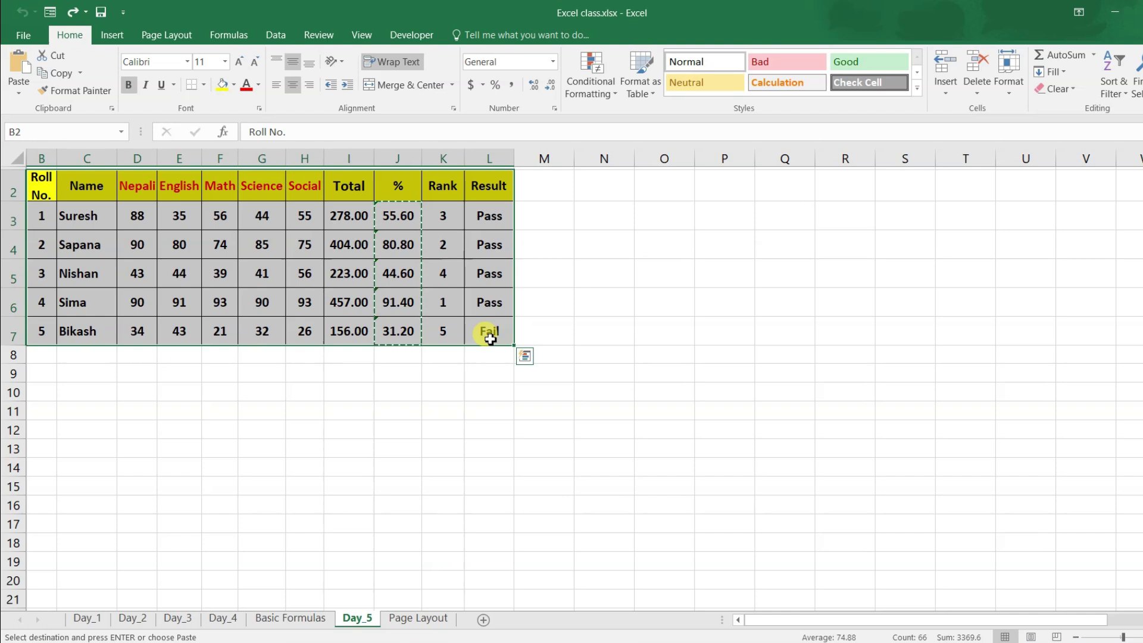
click(19, 94)
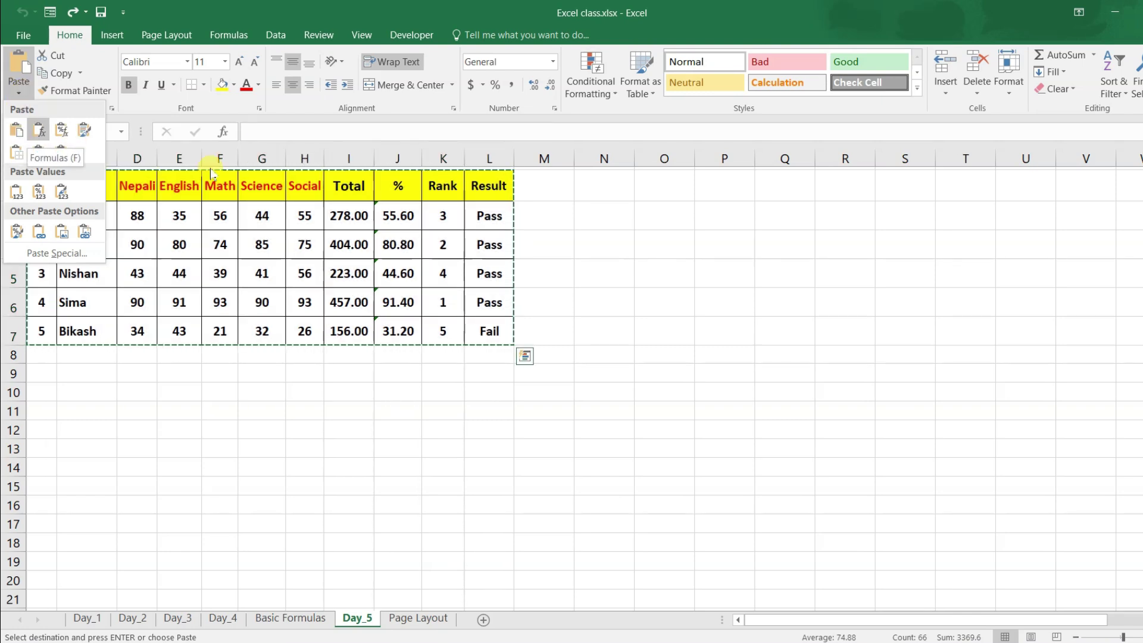
click(385, 214)
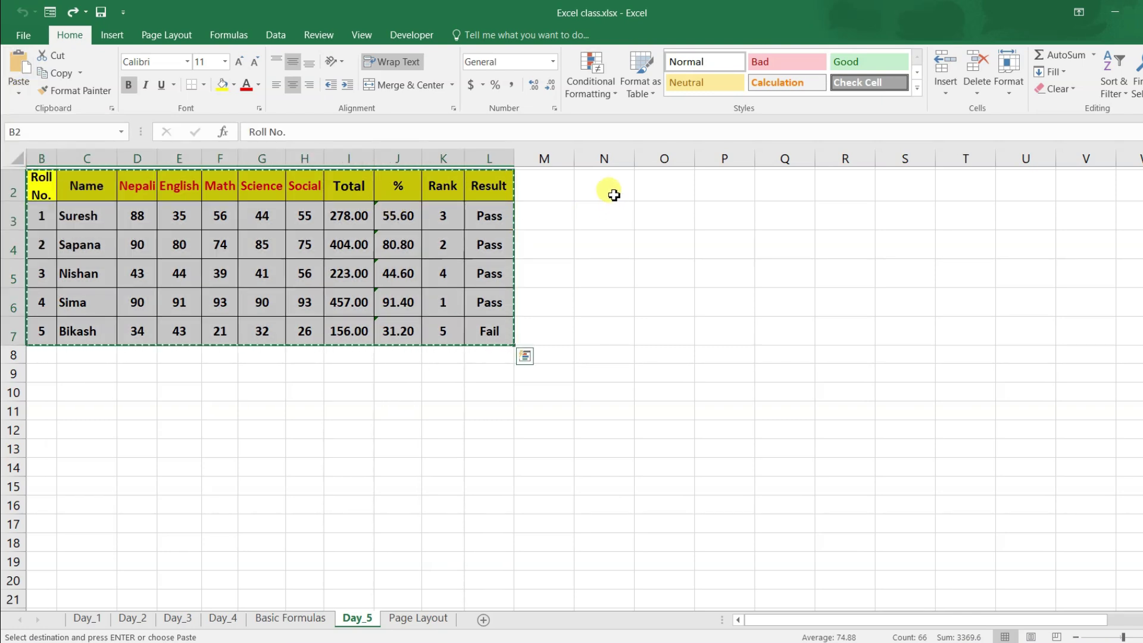
click(605, 192)
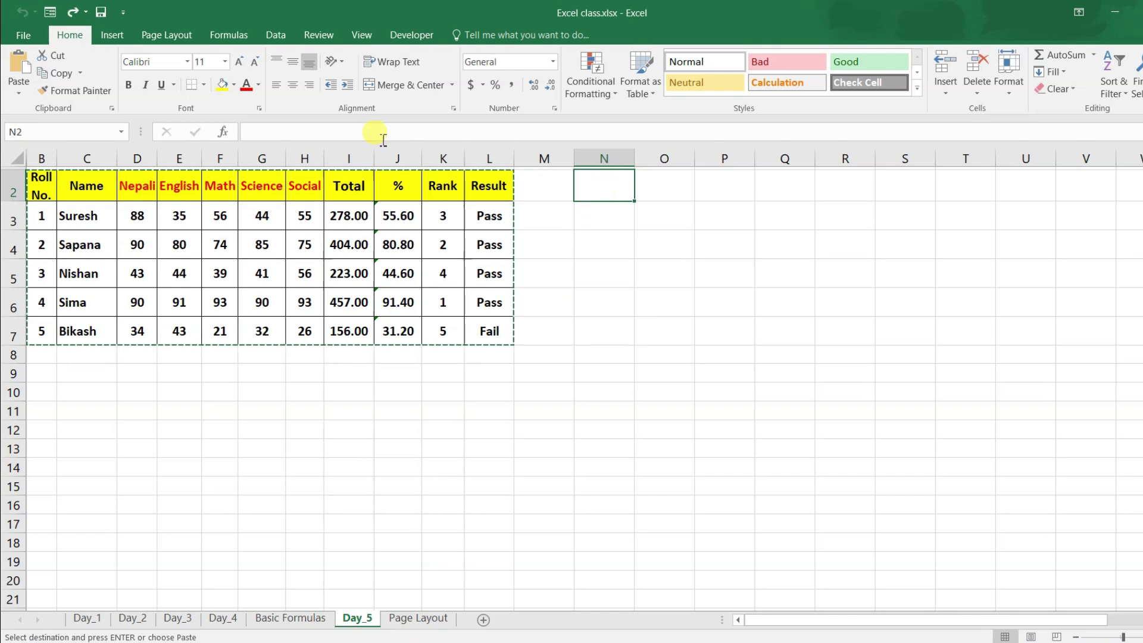
click(18, 97)
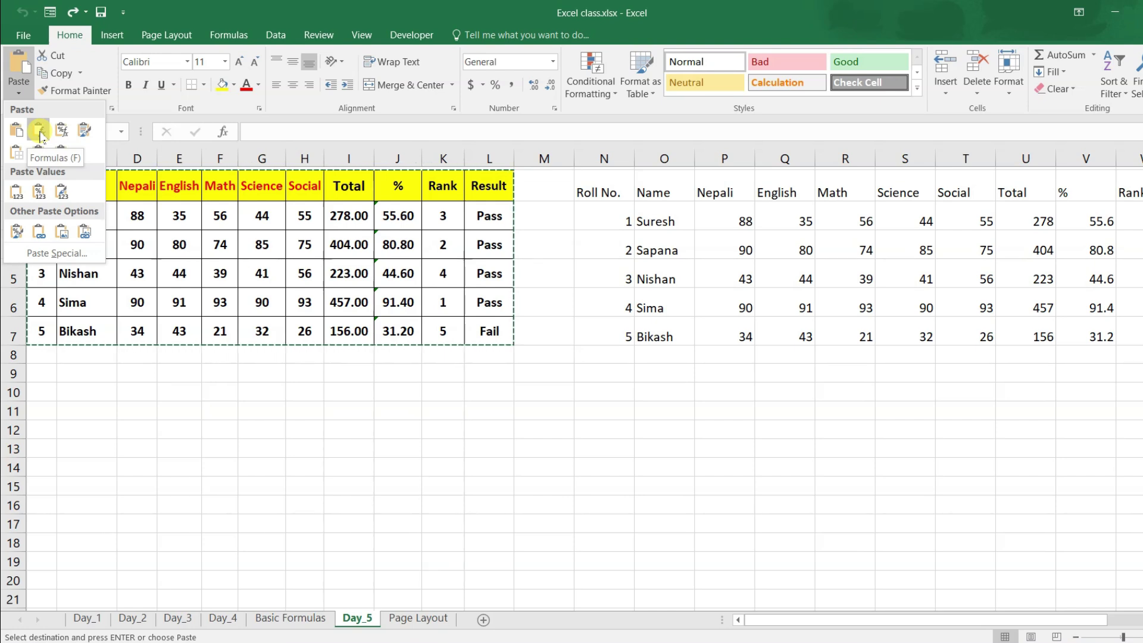
- Paste Formulas only at N2 and inspect the unformatted copy, including cell S5
click(40, 135)
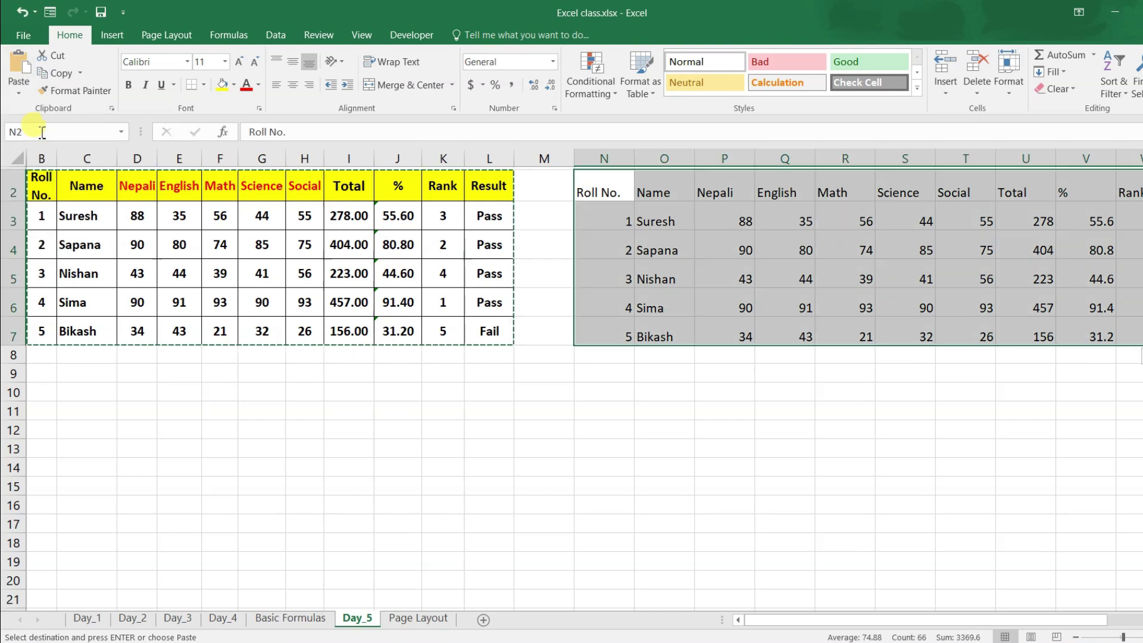
click(727, 265)
drag(595, 191, 1020, 321)
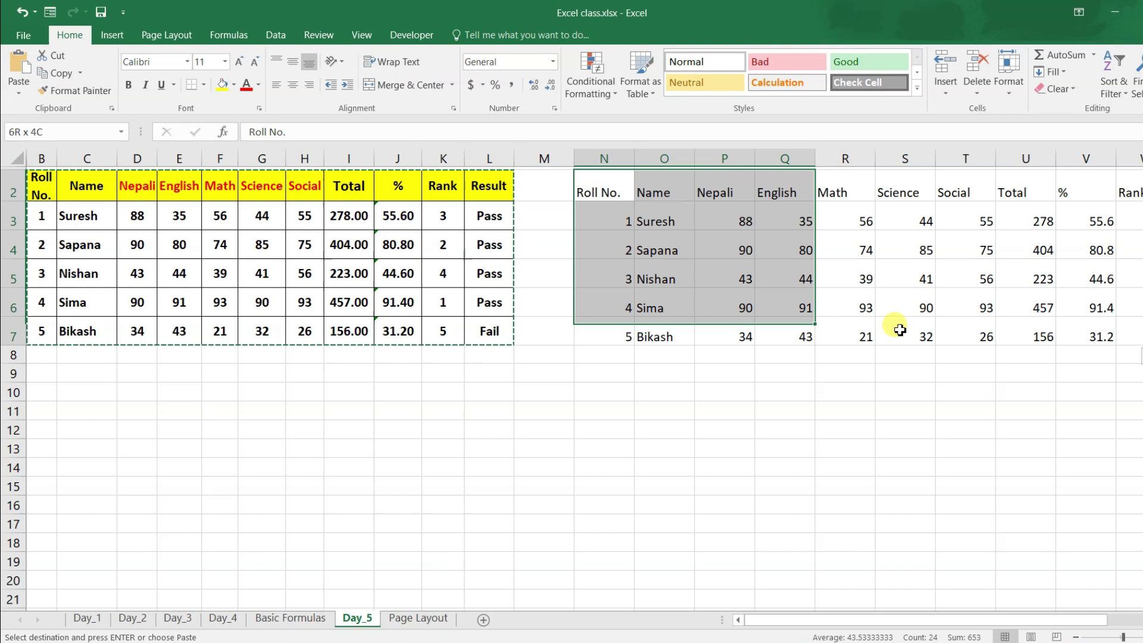
click(882, 285)
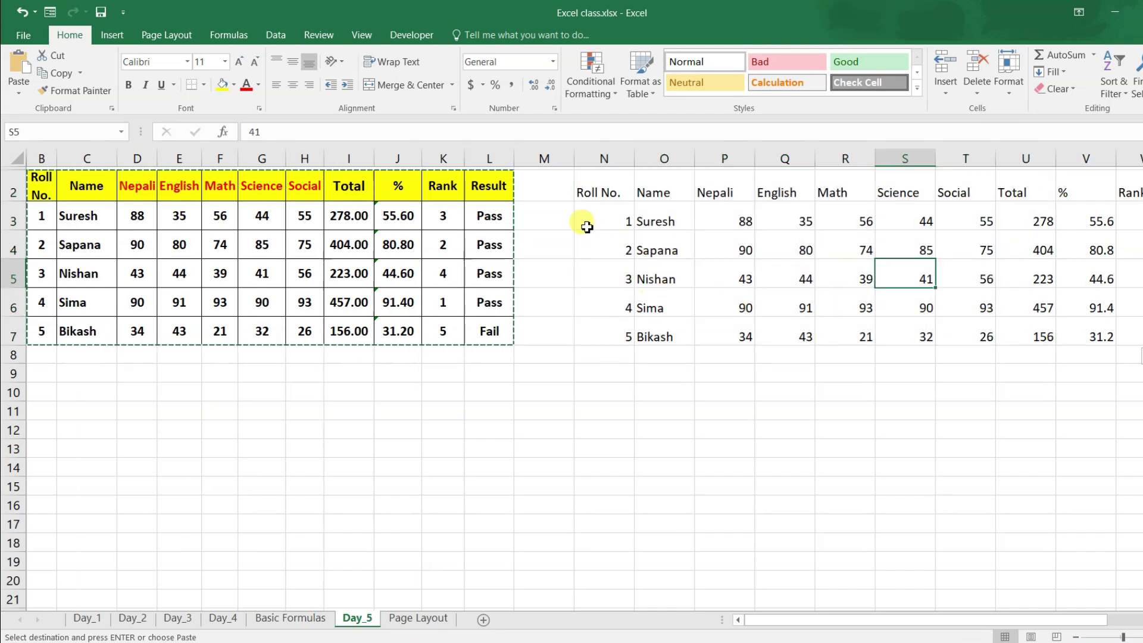
mouse_move(856, 620)
mouse_down()
mouse_move(932, 607)
mouse_move(742, 620)
mouse_up()
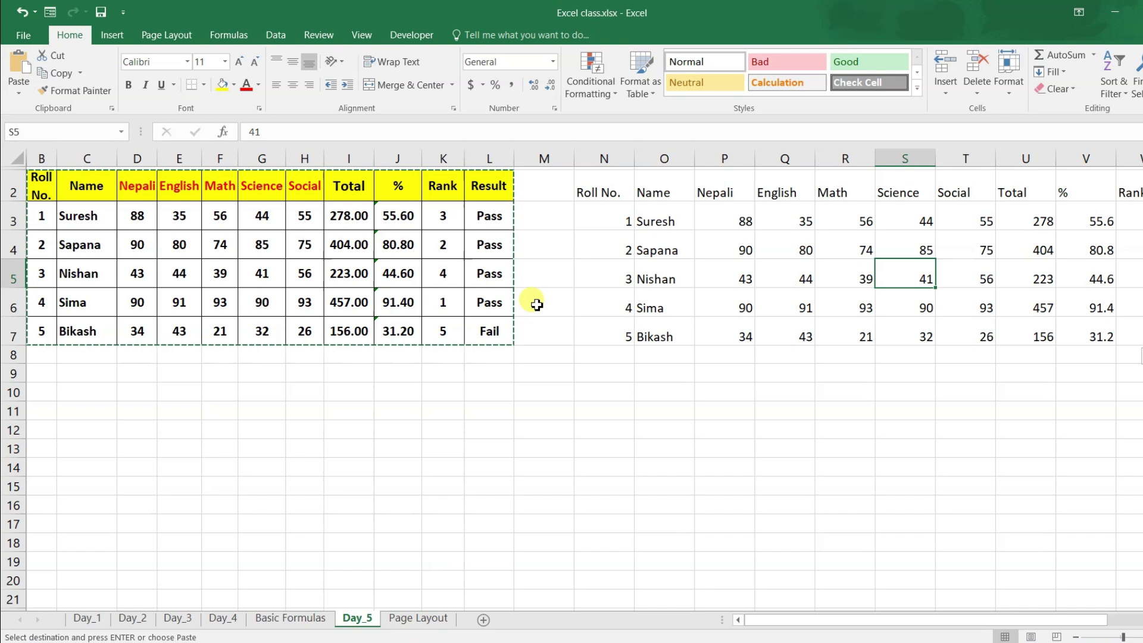
- Undo the formulas-only paste and repaste at N2 using Formulas & Number Formatting
key(ctrl+z)
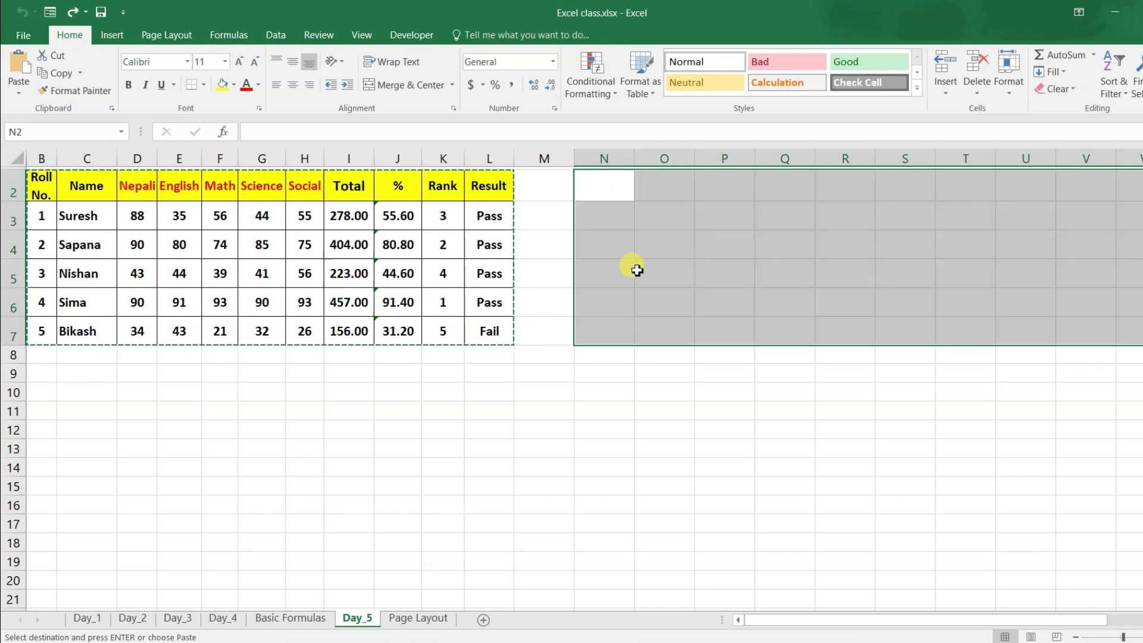
key(ctrl+z)
click(612, 224)
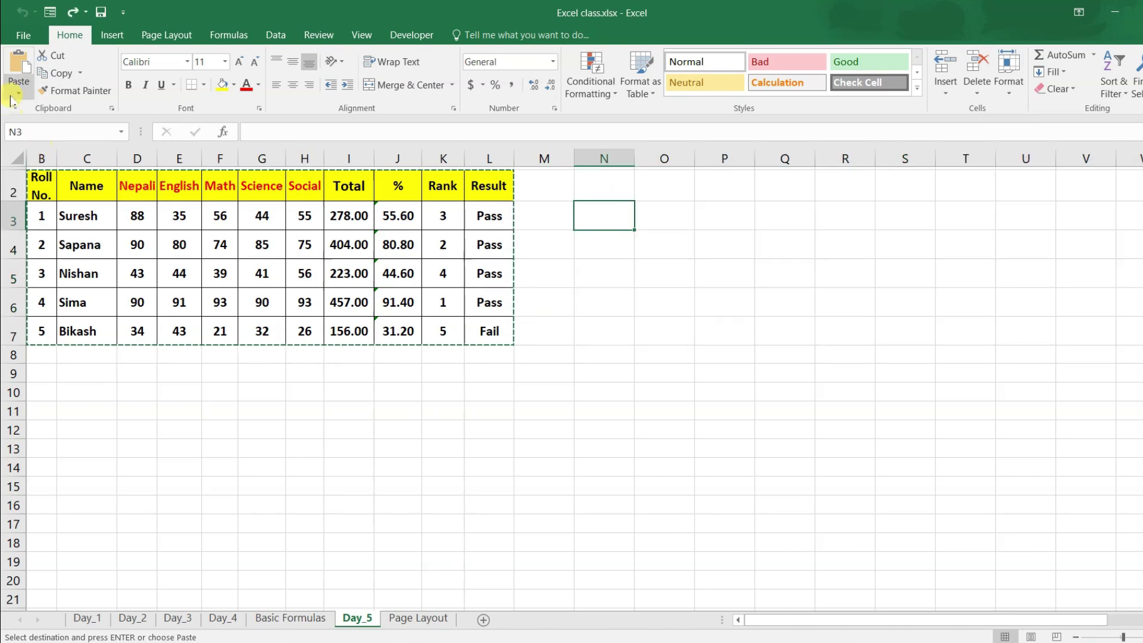
click(599, 183)
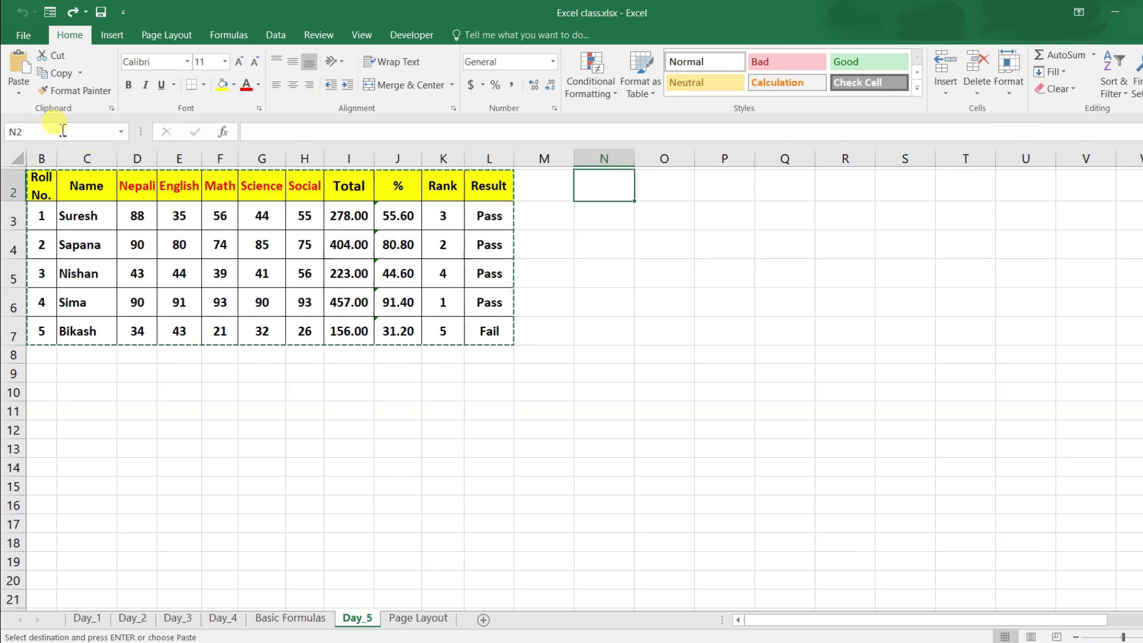
click(20, 93)
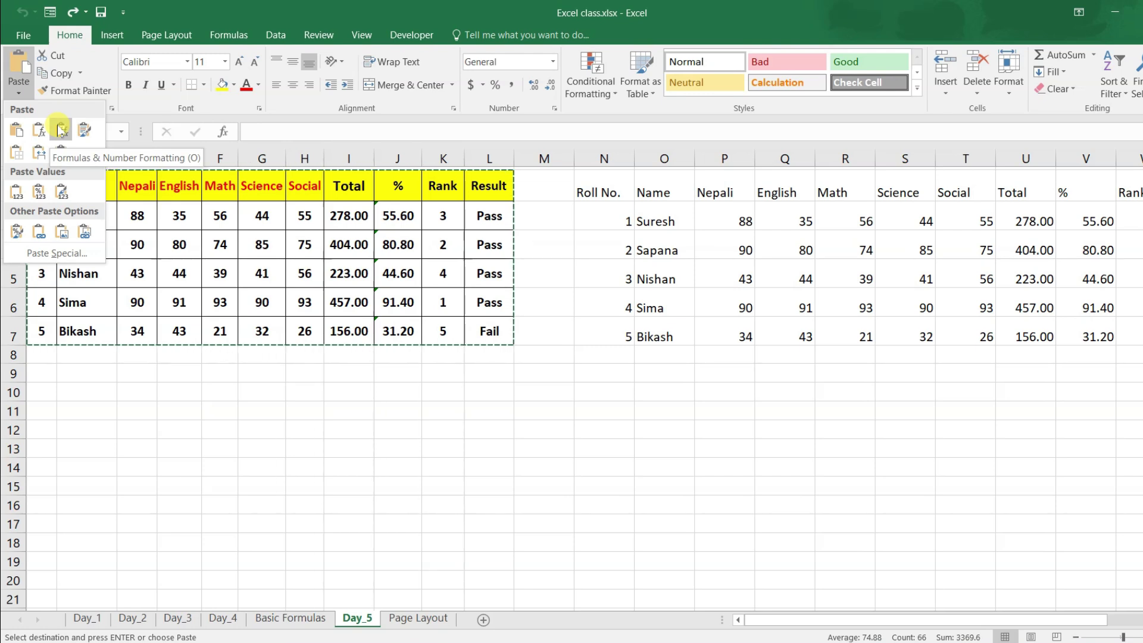
click(62, 130)
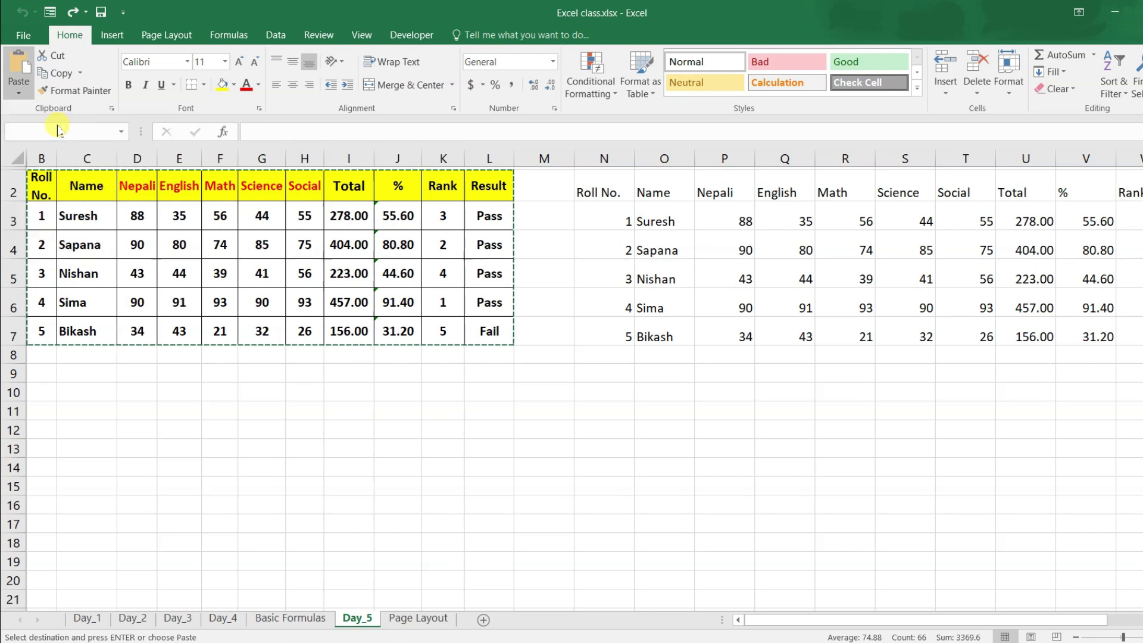
- Compare the copied Total and % formulas in columns U and V with originals in I and J
click(864, 255)
drag(1024, 221, 1028, 347)
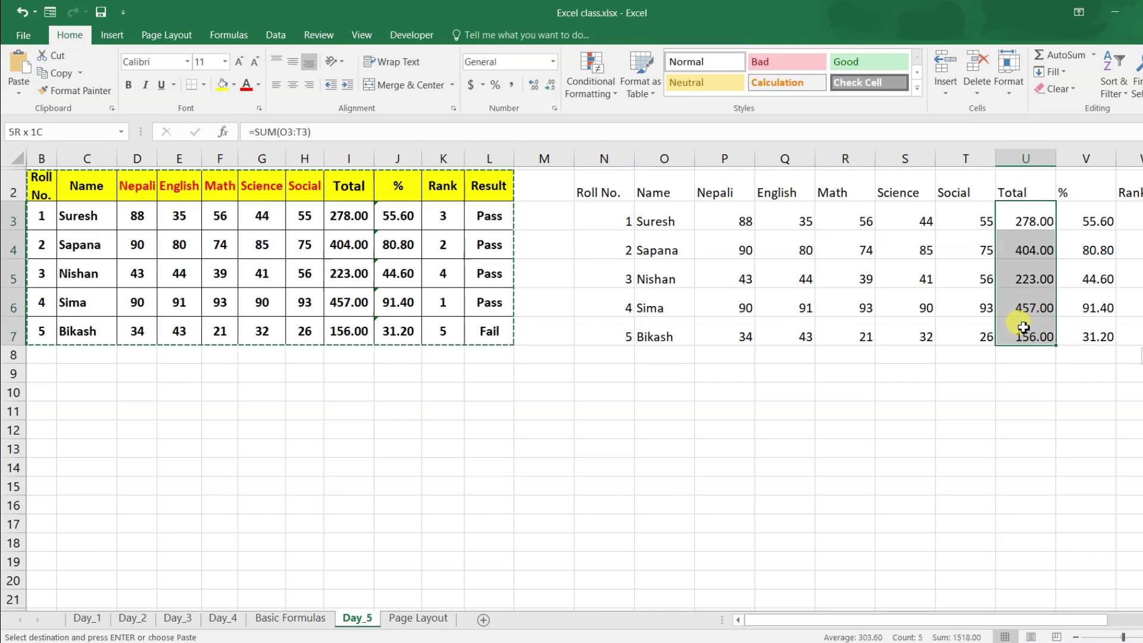
drag(348, 217, 356, 321)
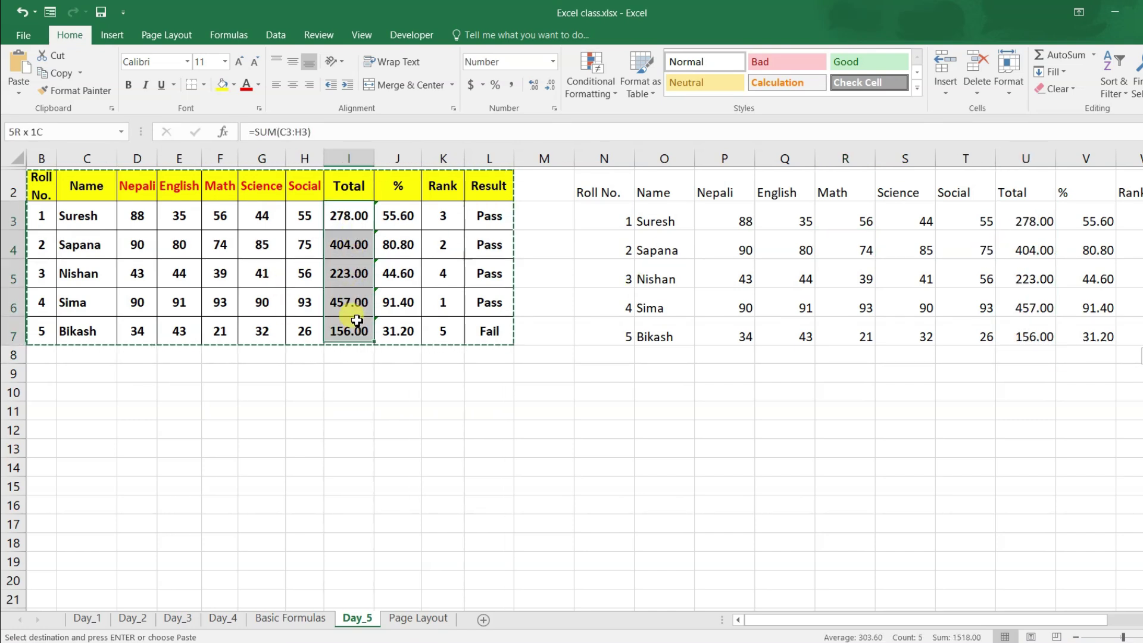
click(354, 274)
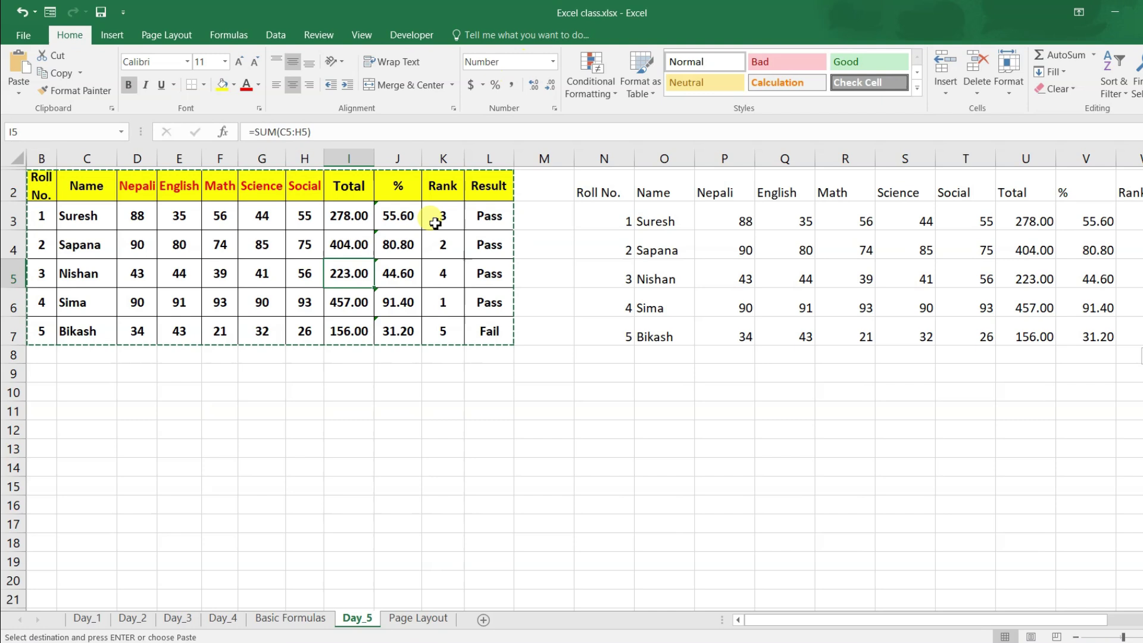
click(356, 243)
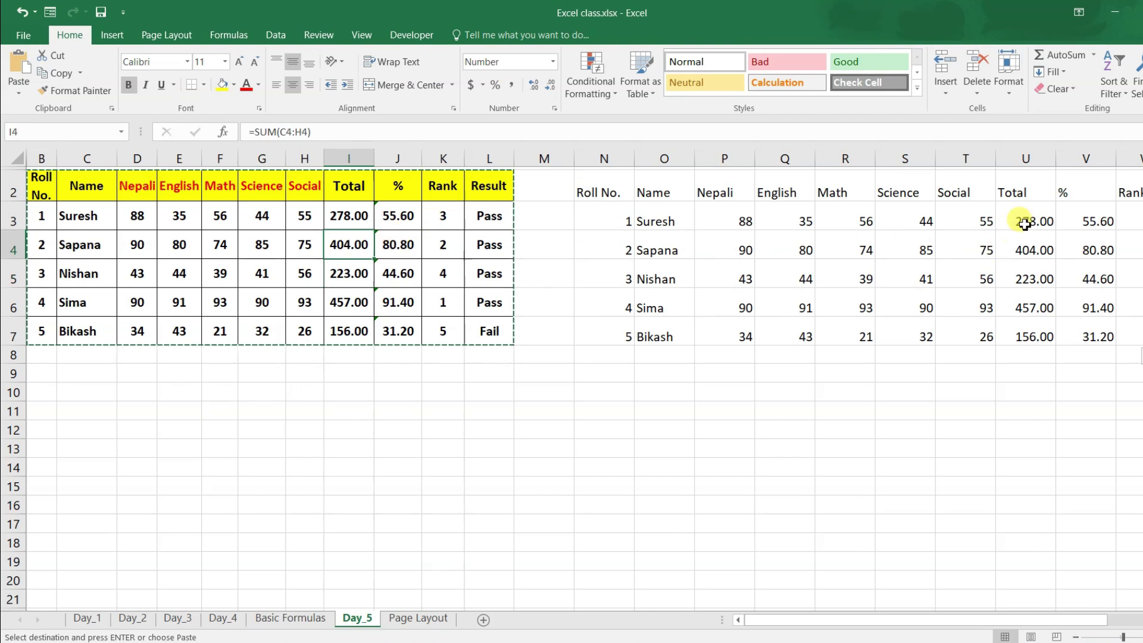
click(1025, 222)
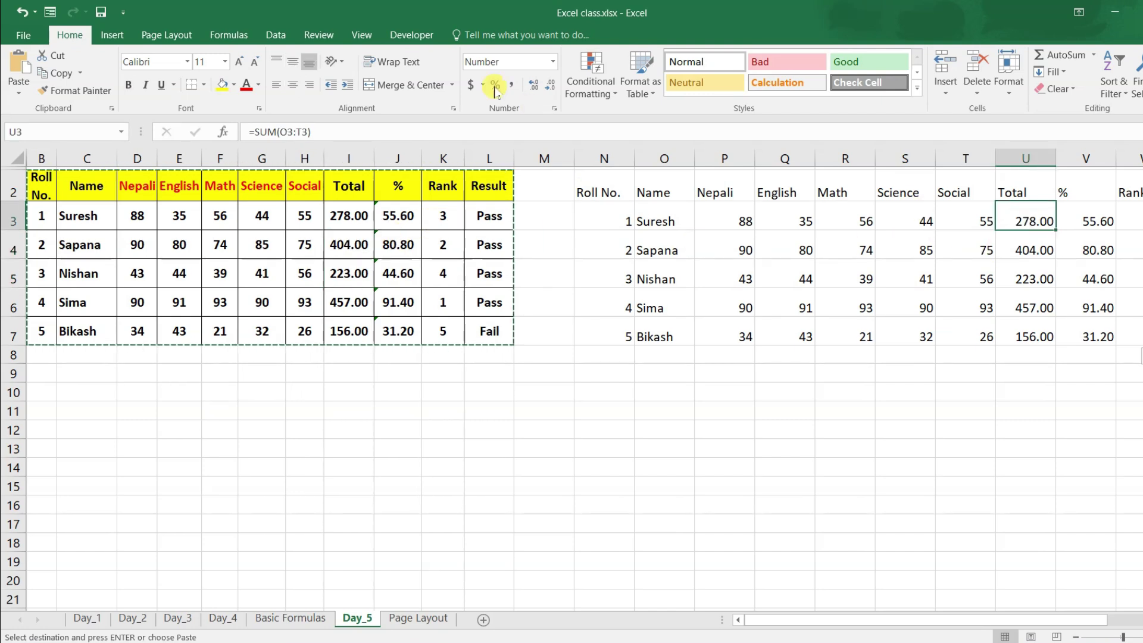
click(1074, 217)
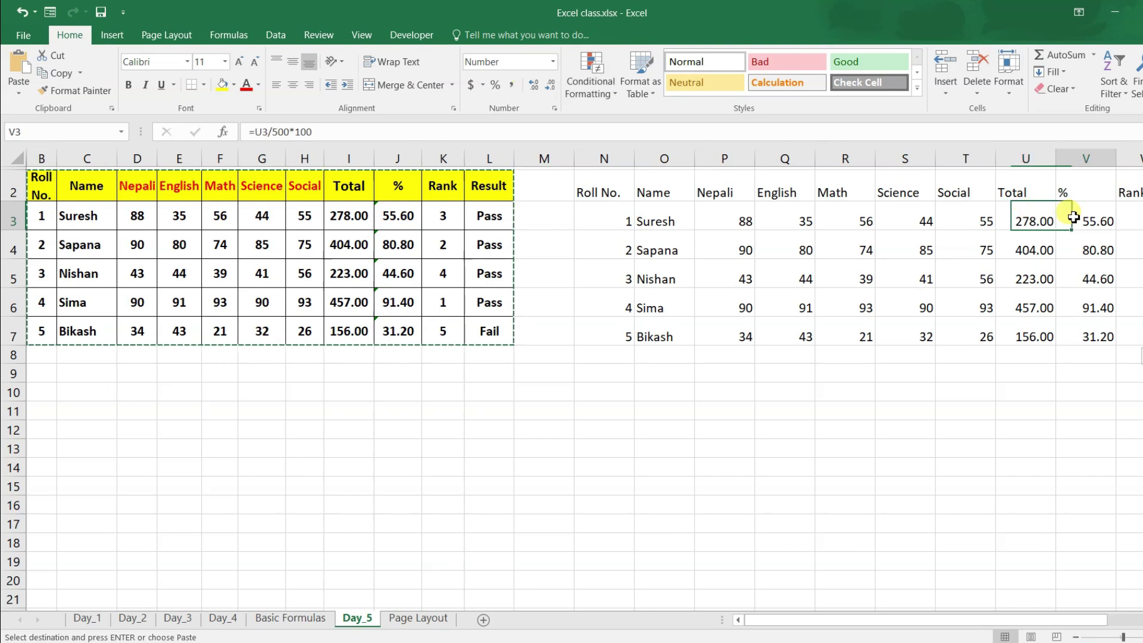
mouse_move(1029, 223)
mouse_down()
mouse_move(1096, 303)
mouse_move(1075, 330)
mouse_up()
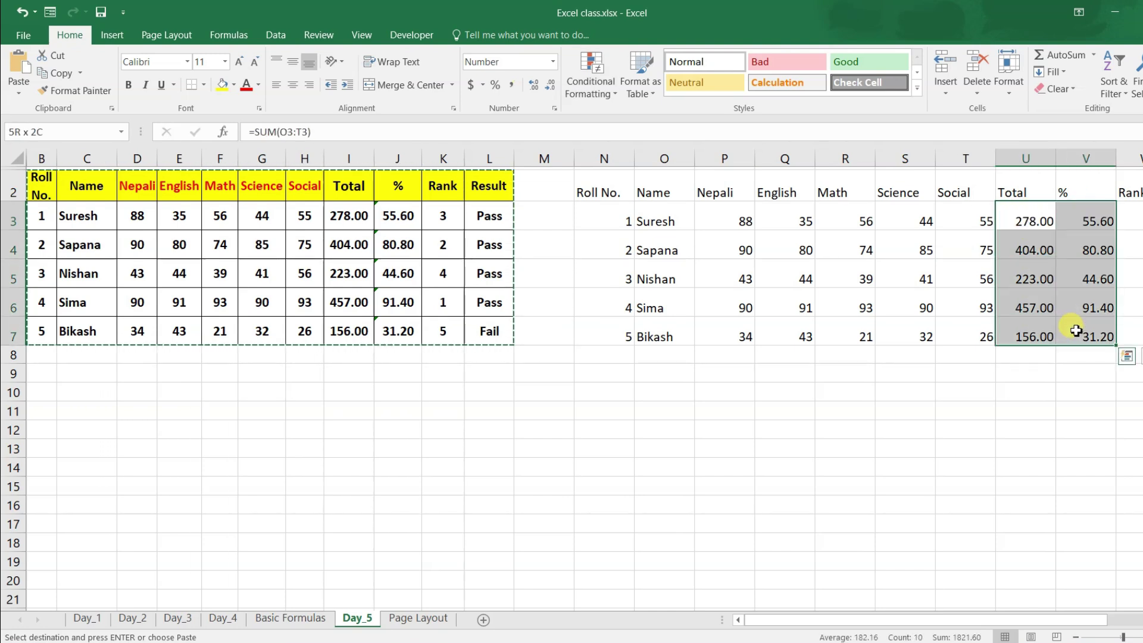
click(1022, 247)
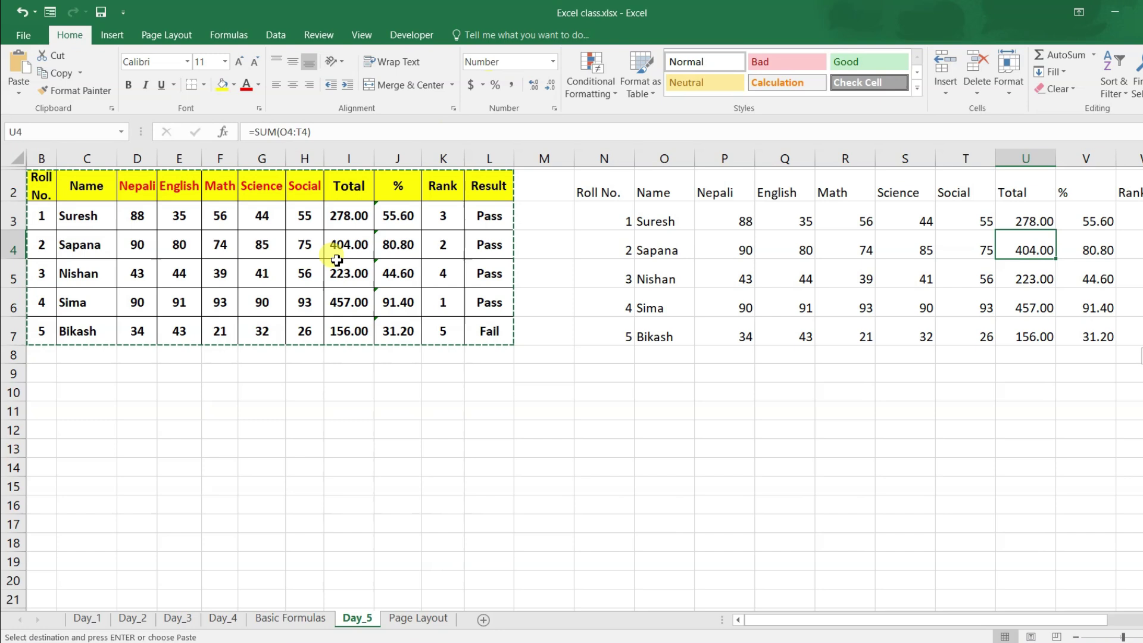
mouse_move(356, 204)
mouse_down()
mouse_move(411, 314)
mouse_move(397, 331)
mouse_up()
click(365, 273)
click(394, 262)
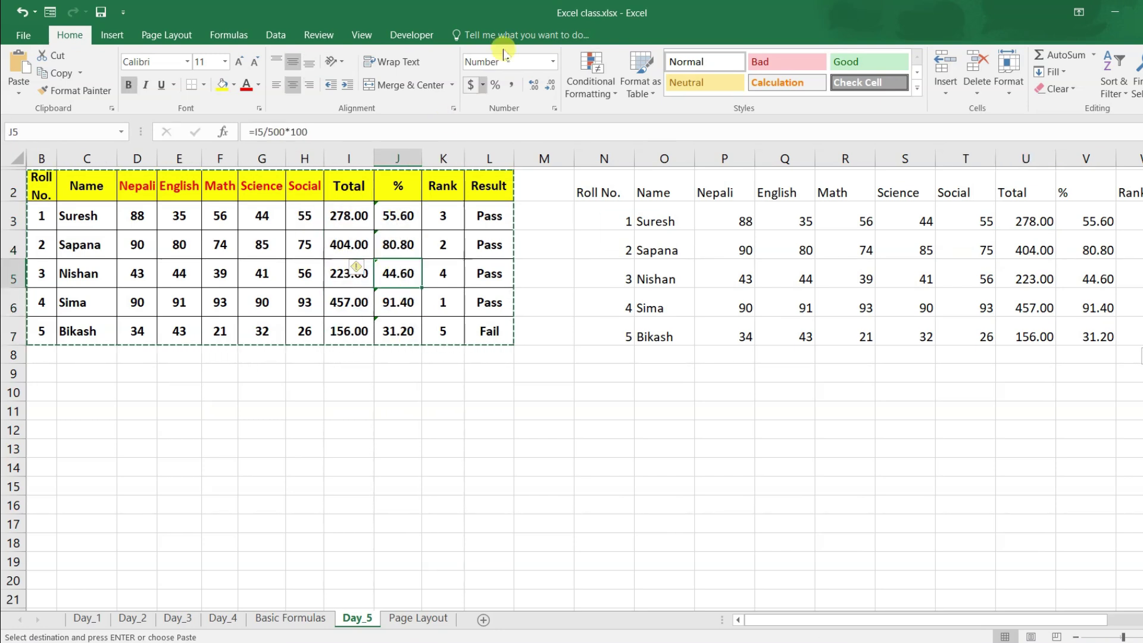
- Inspect the copied marks table, dismiss the paste choices, and undo the number-format paste
drag(592, 191, 960, 328)
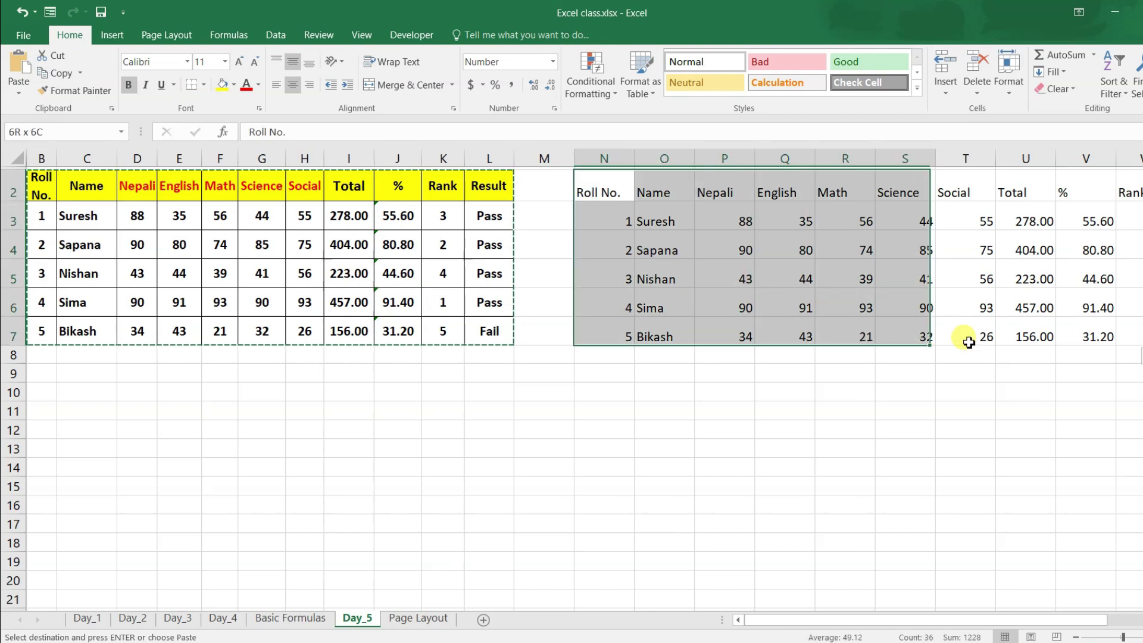
click(804, 278)
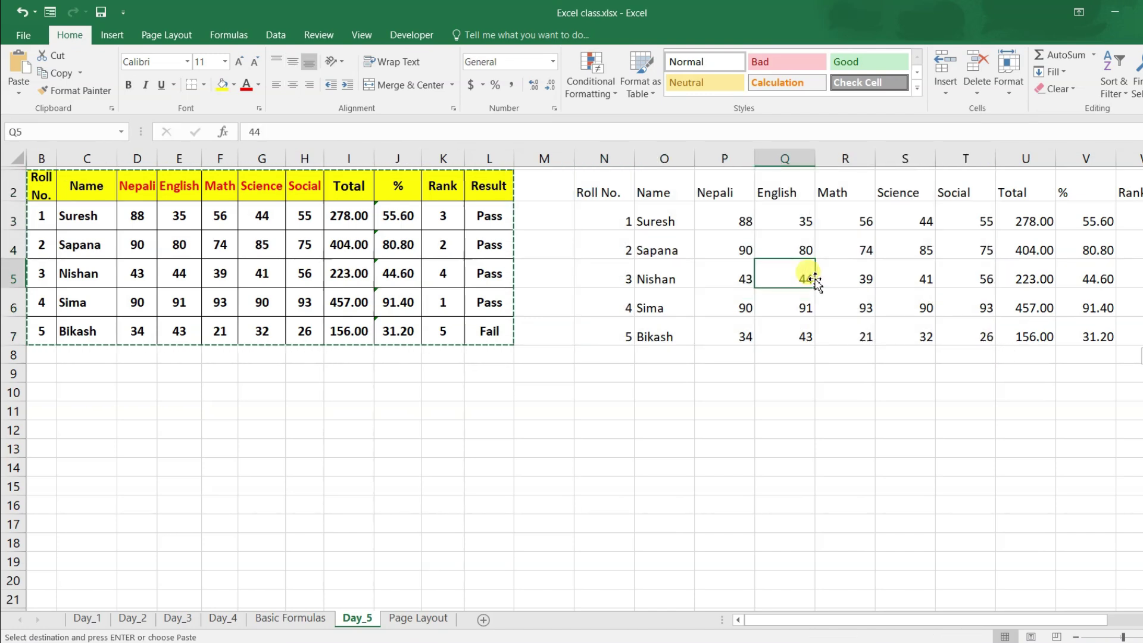
right_click(819, 285)
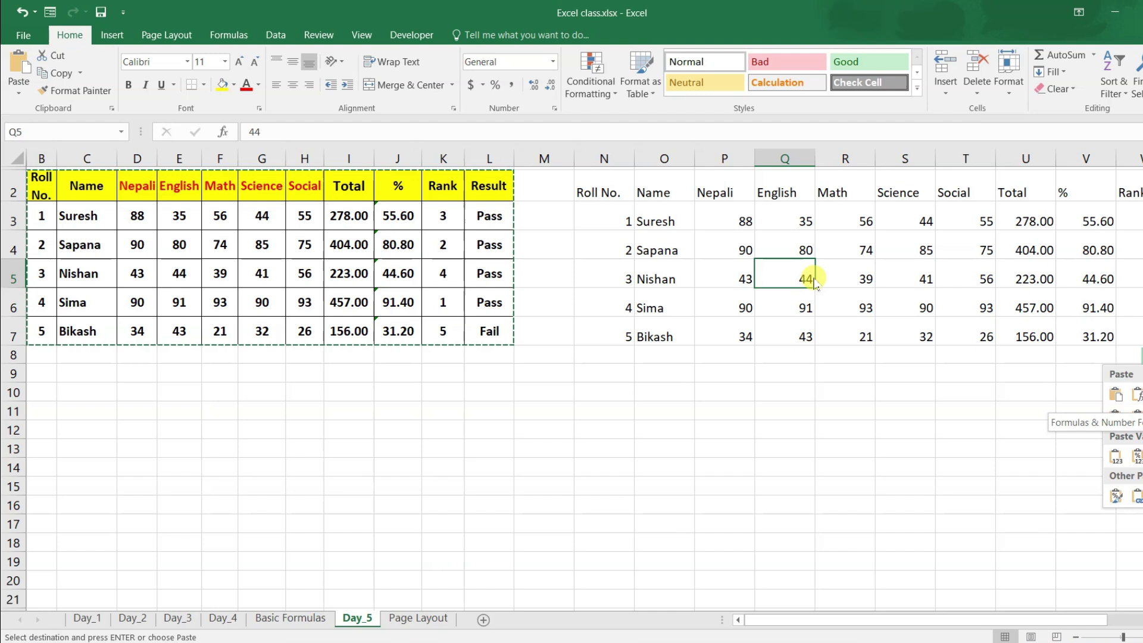
key(Escape)
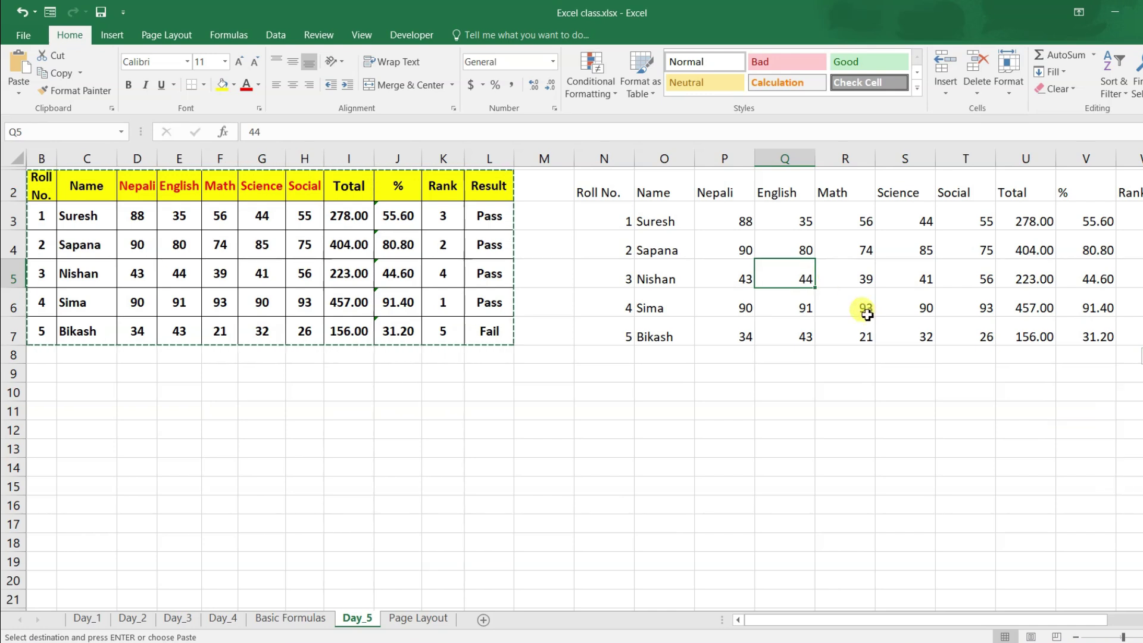
key(ctrl+z)
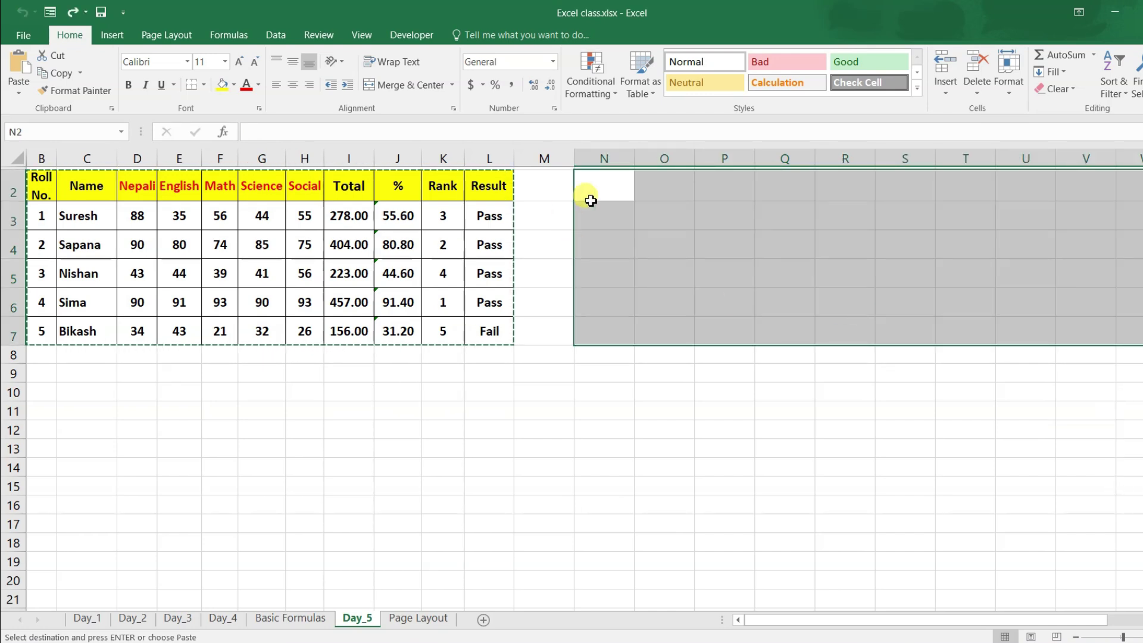
- Paste the marksheet at N2 using Keep Source Formatting
click(595, 198)
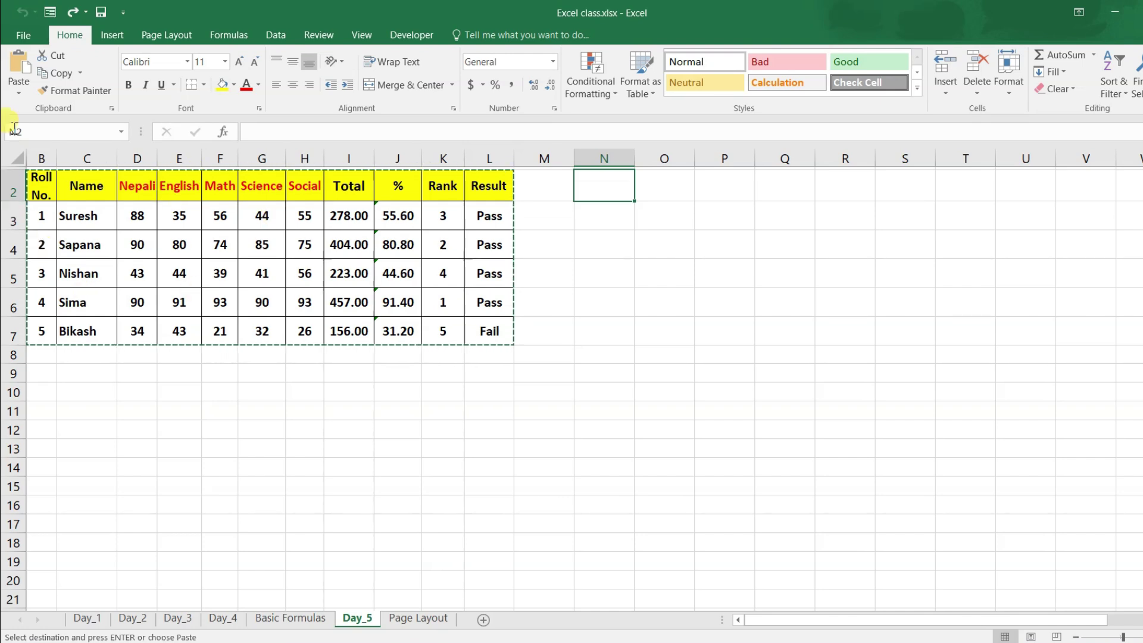
click(17, 96)
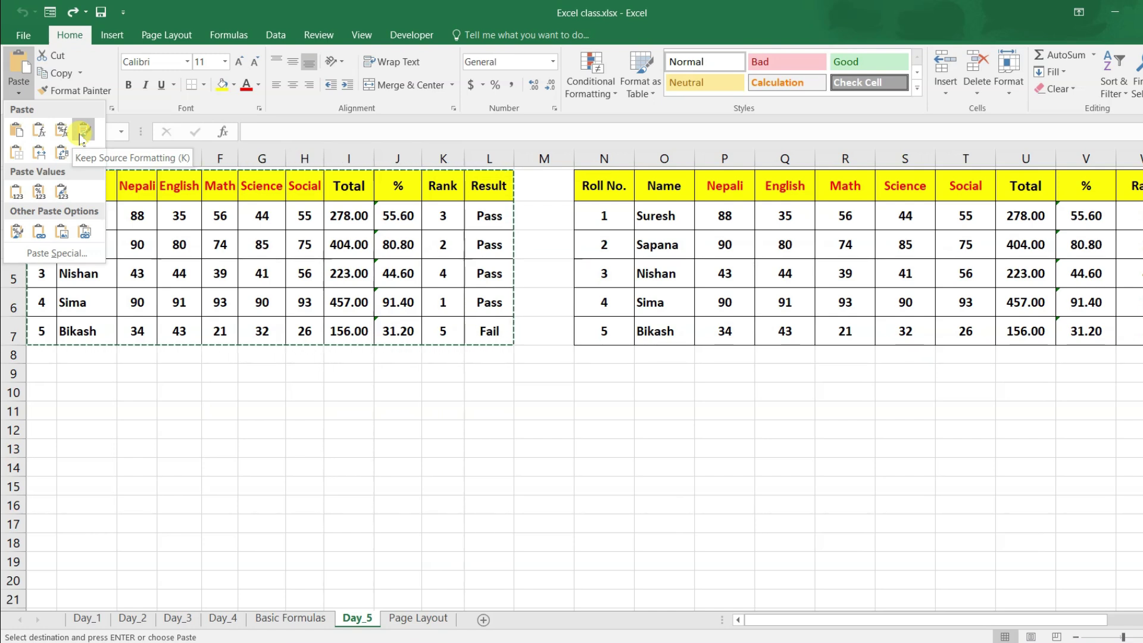
click(81, 134)
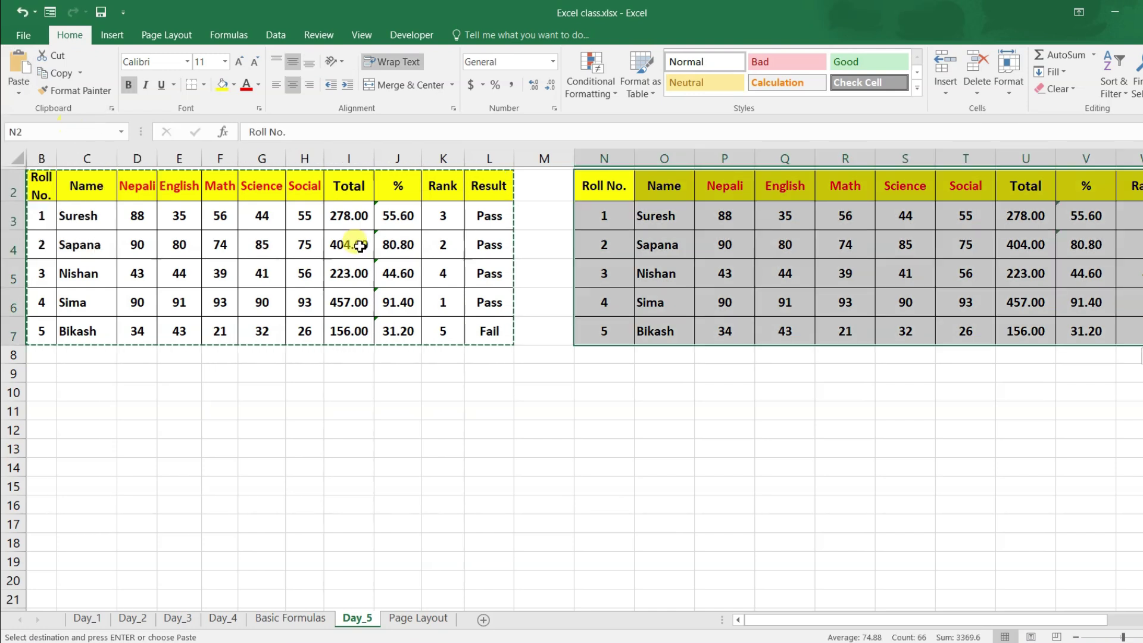
- Check the copied total and percentage formulas in U and V against the original I3
click(847, 285)
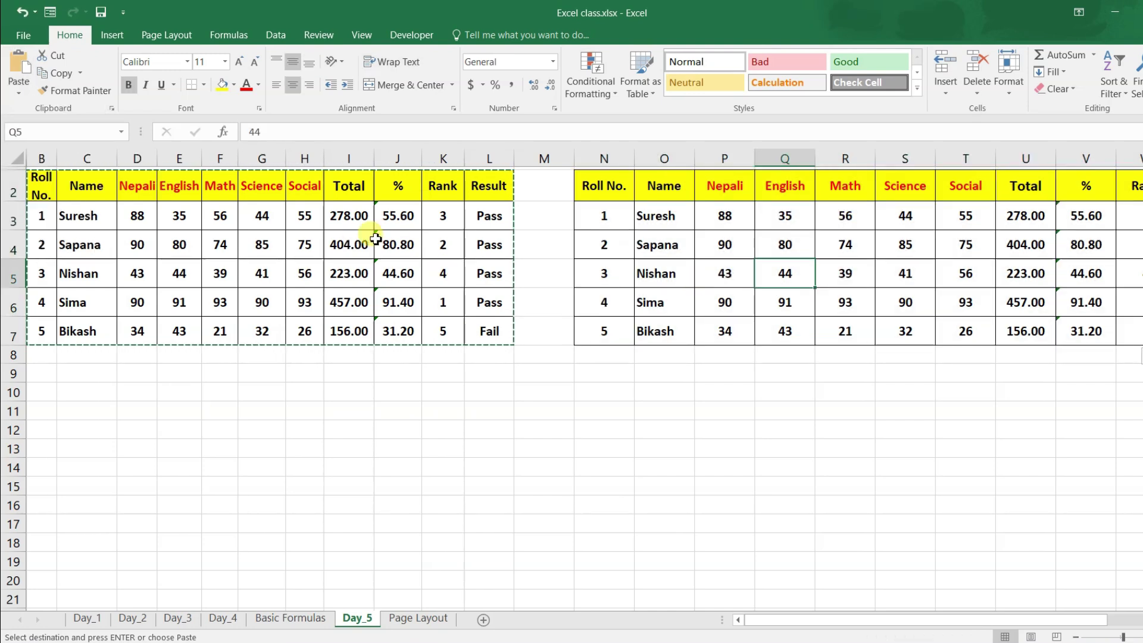
click(352, 217)
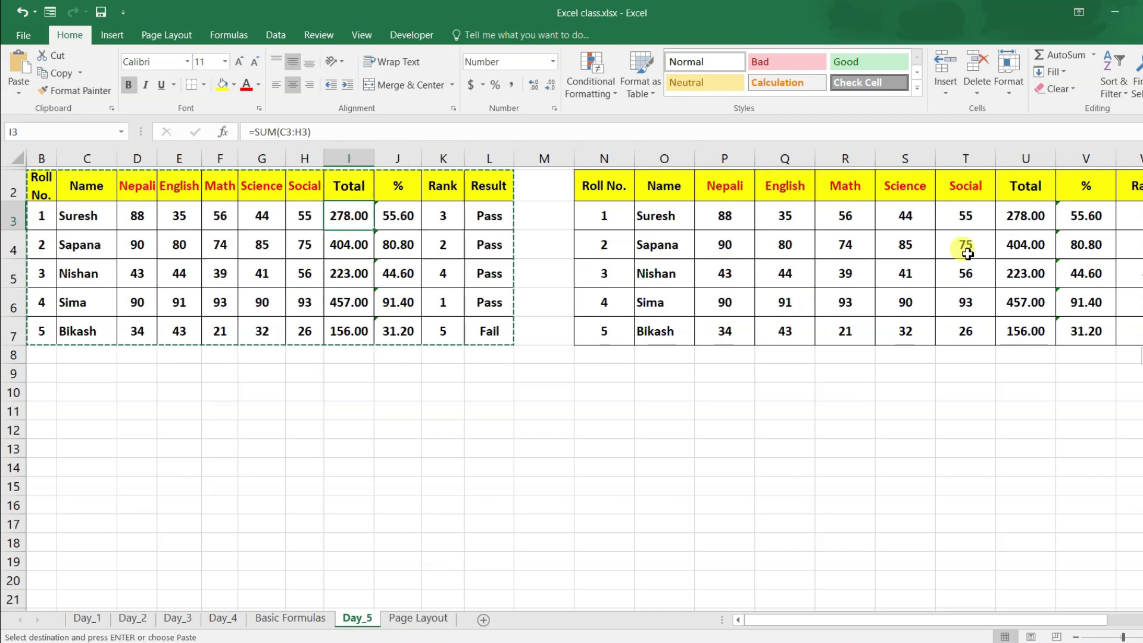
drag(1026, 216, 1025, 245)
click(1085, 239)
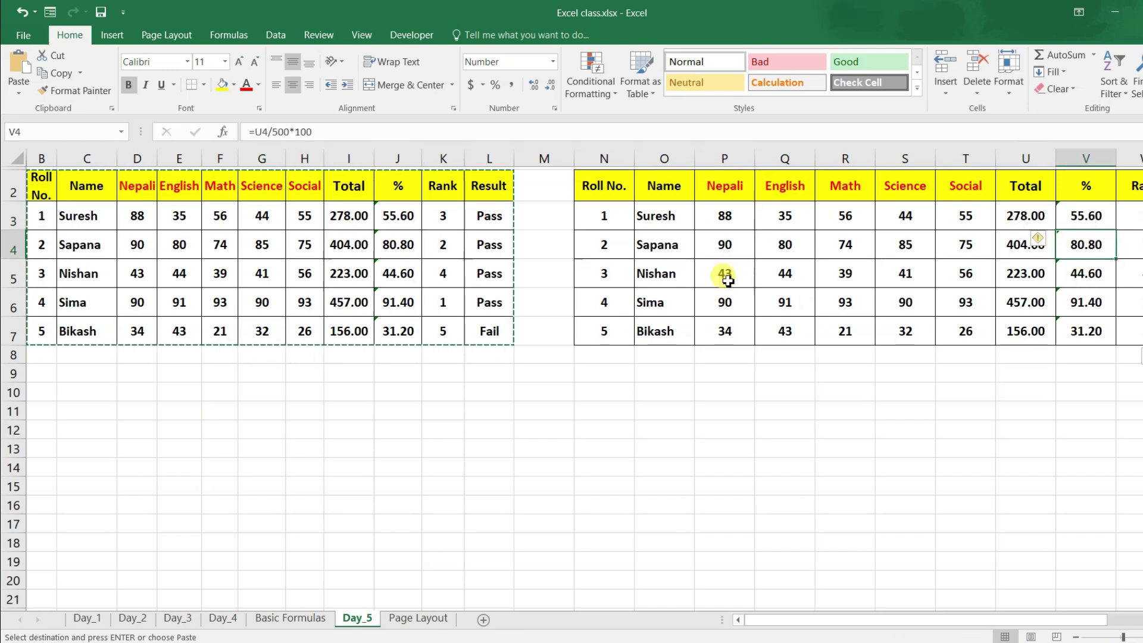
drag(621, 176, 1021, 329)
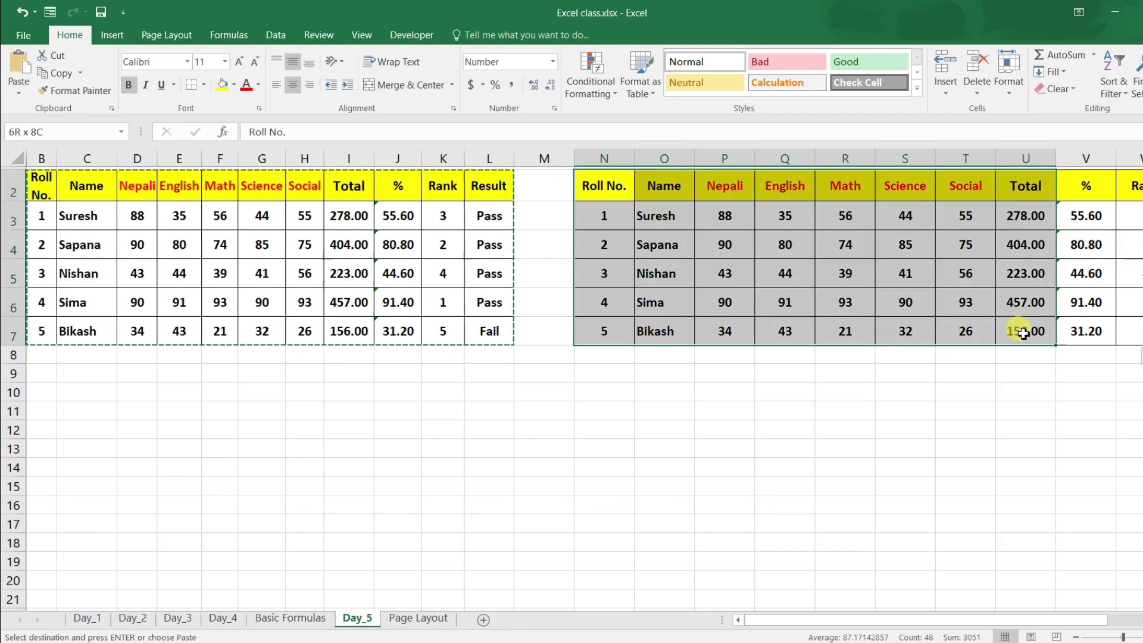
click(901, 275)
mouse_move(587, 181)
mouse_down()
mouse_move(613, 217)
mouse_move(970, 311)
mouse_move(1020, 312)
mouse_up()
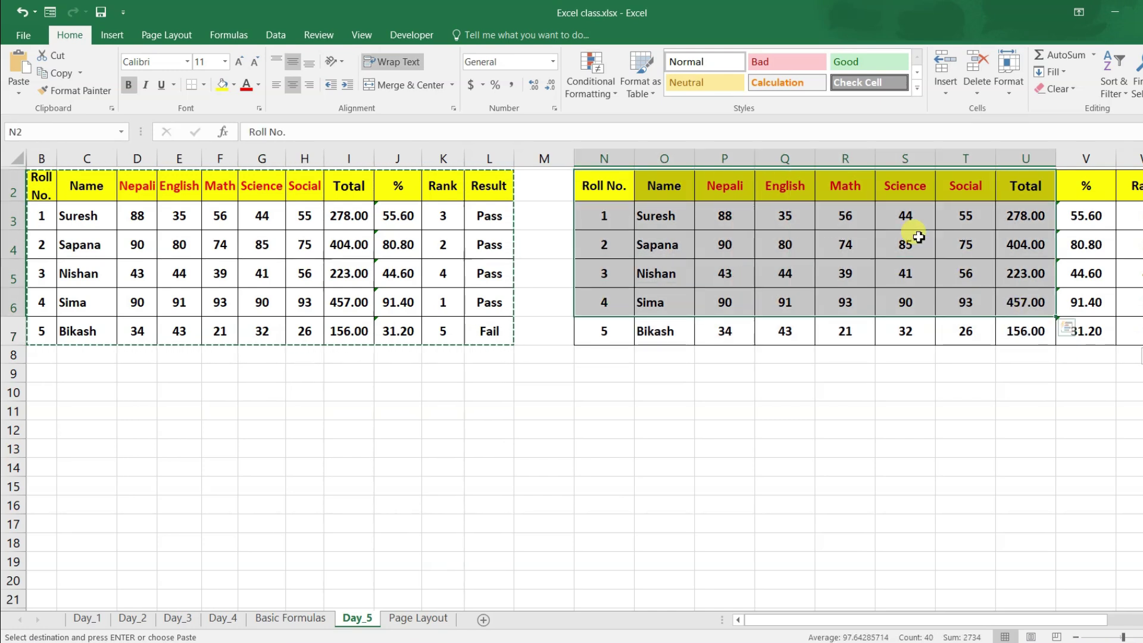
click(908, 240)
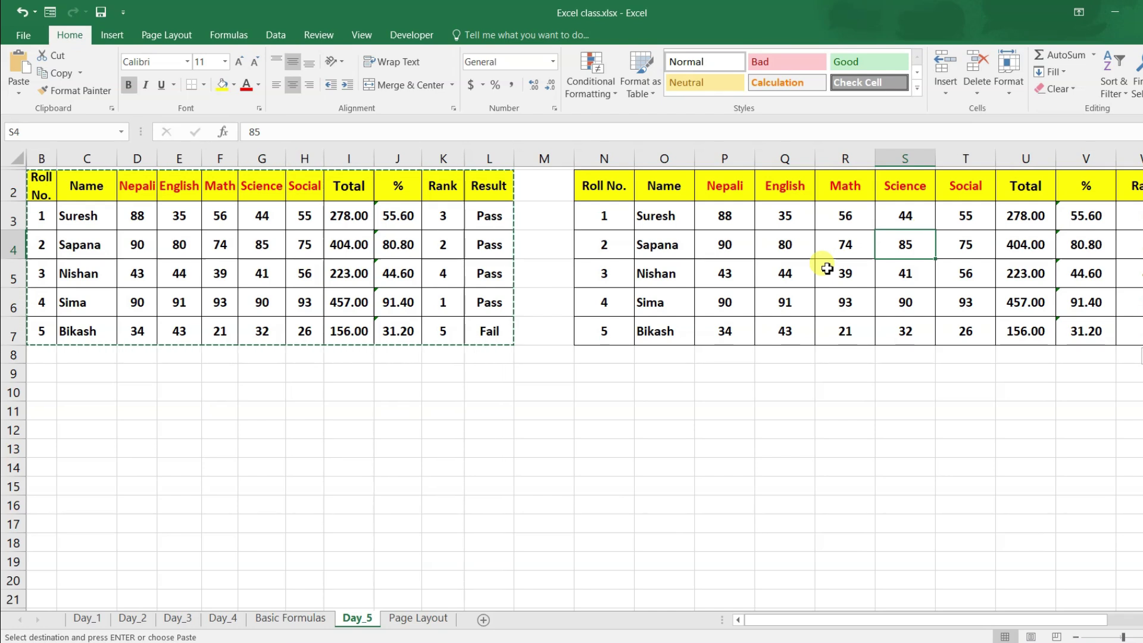
- Undo the formatted copy, trial a No Borders paste at N2, then undo that too
key(ctrl+z)
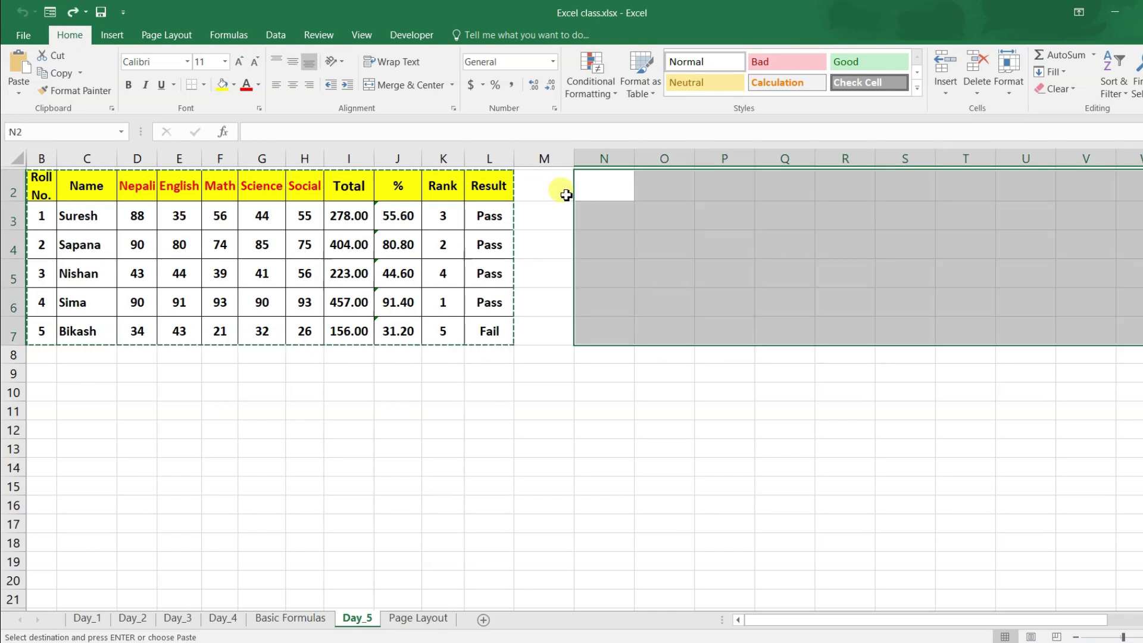
click(561, 190)
click(605, 169)
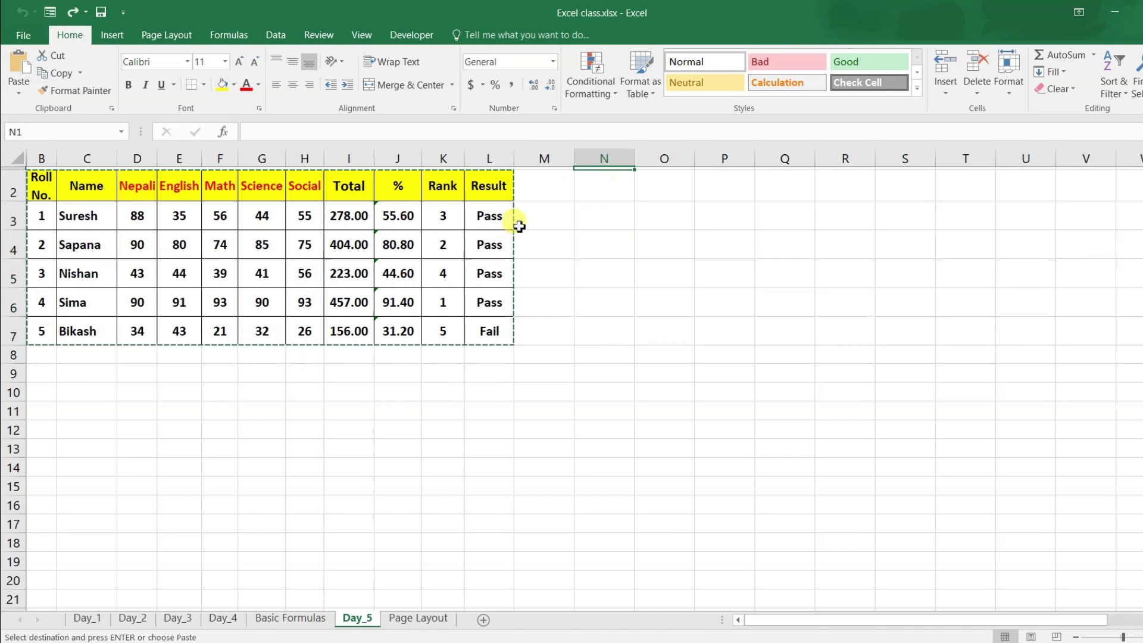
click(20, 96)
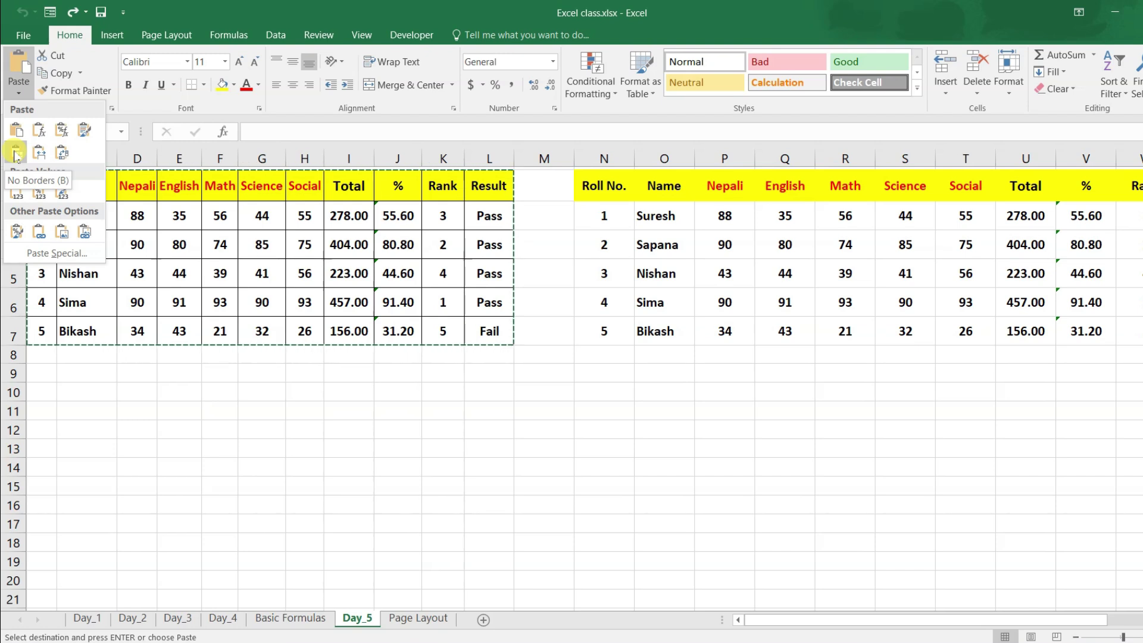
click(17, 156)
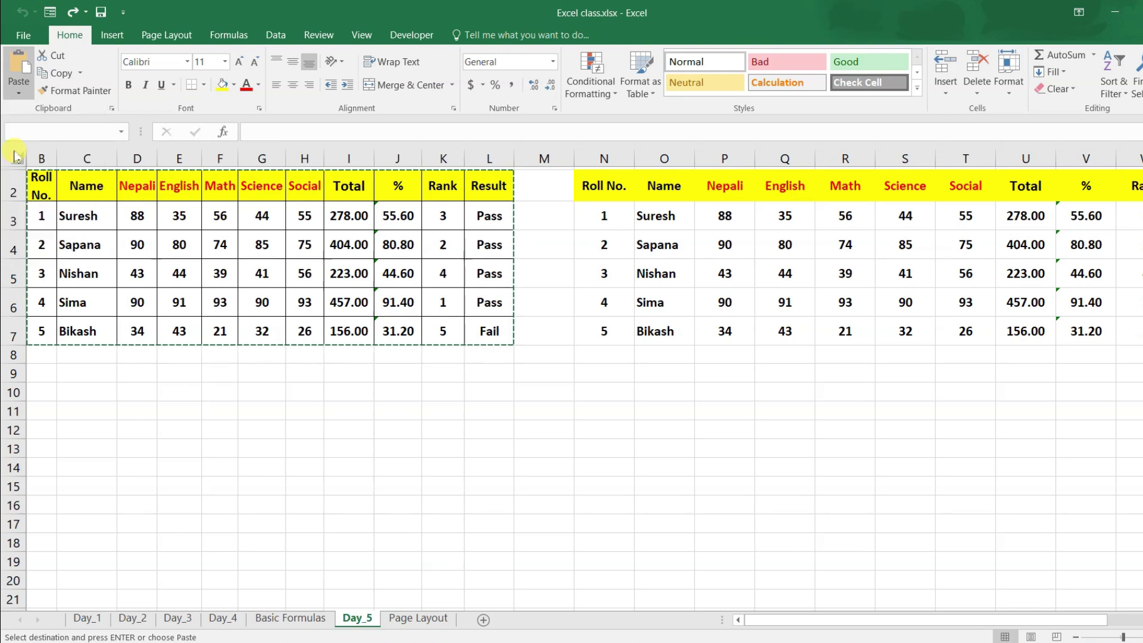
click(831, 296)
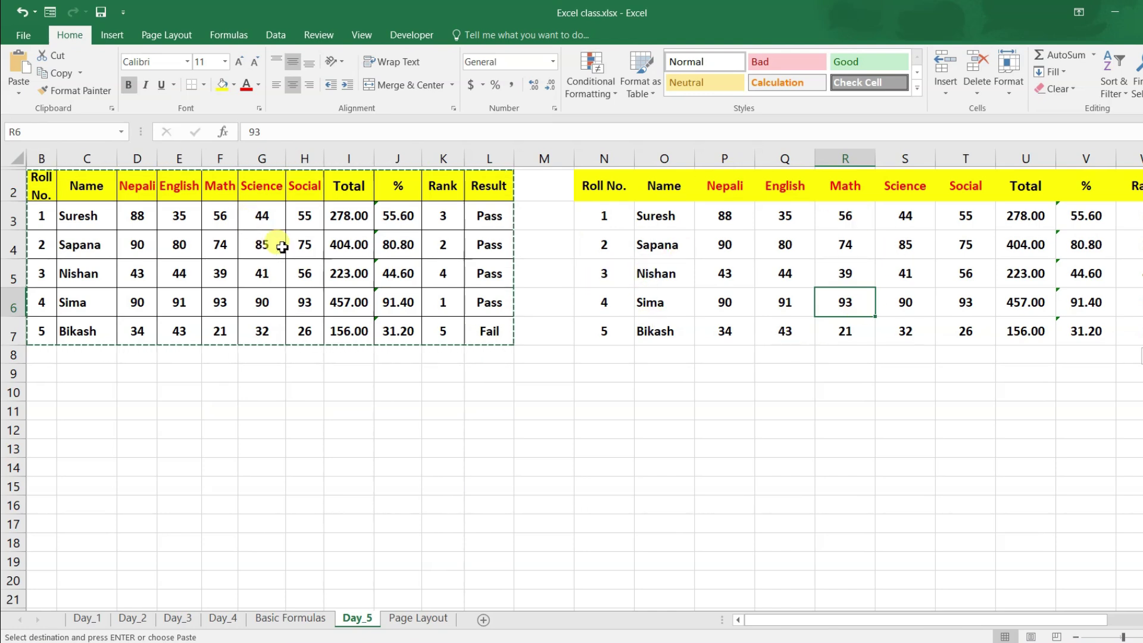
key(ctrl+z)
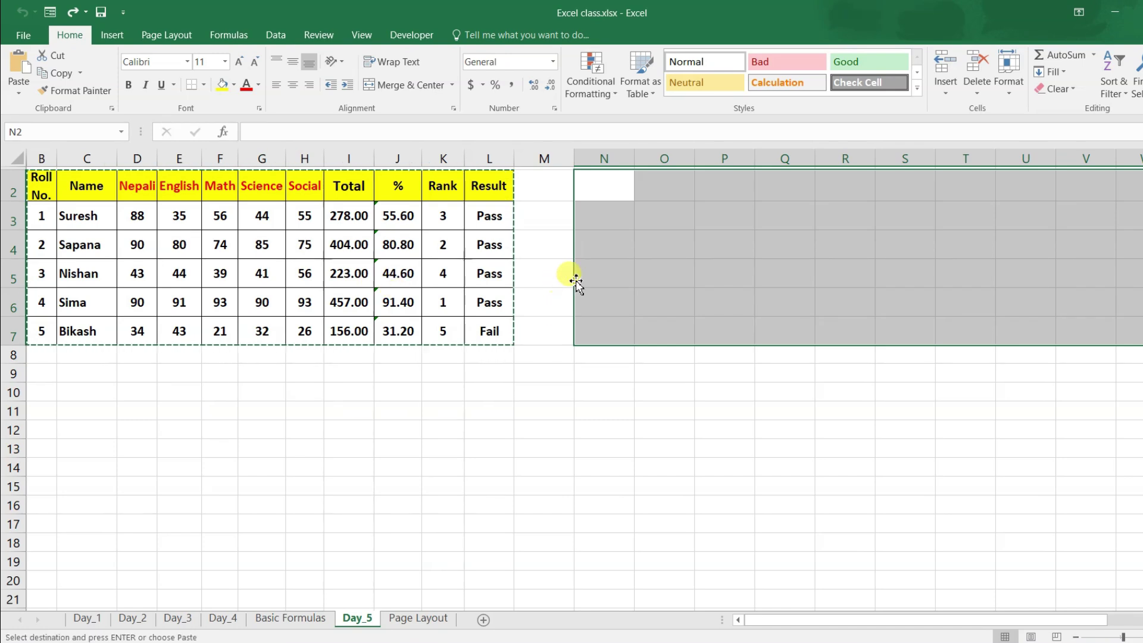
- Paste the marksheet at N2 using Keep Source Column Widths
click(611, 185)
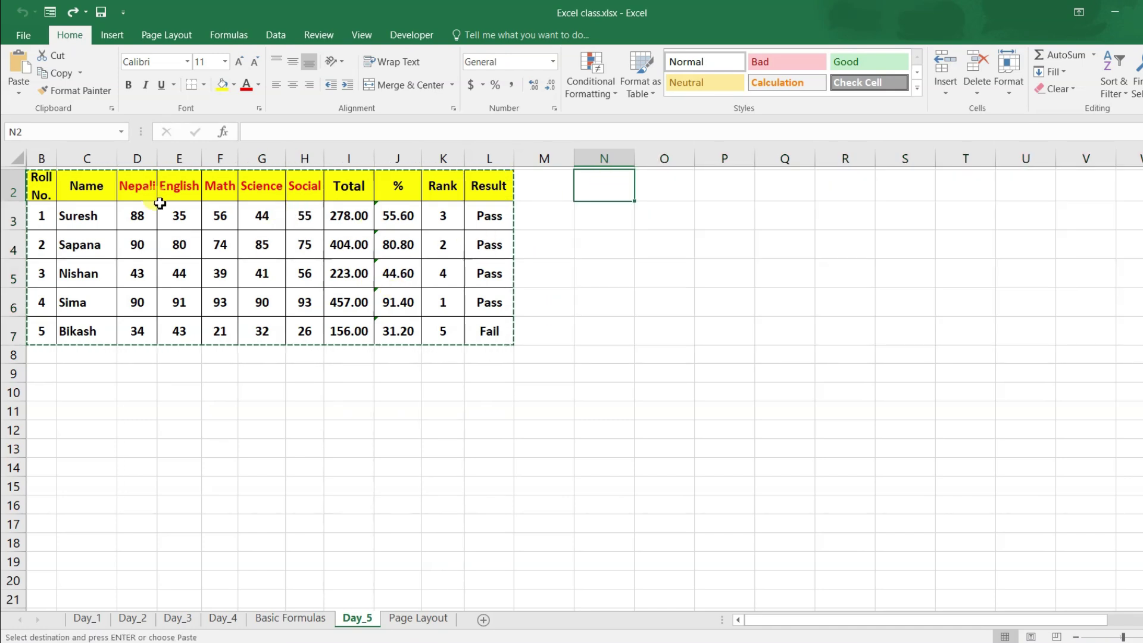
click(18, 95)
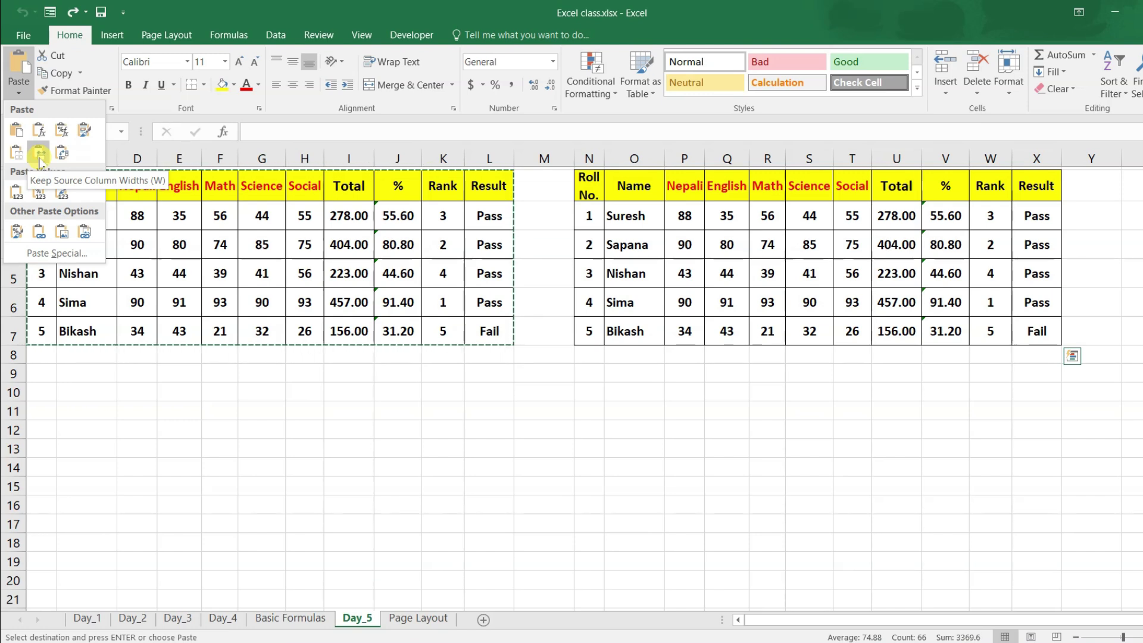
click(39, 156)
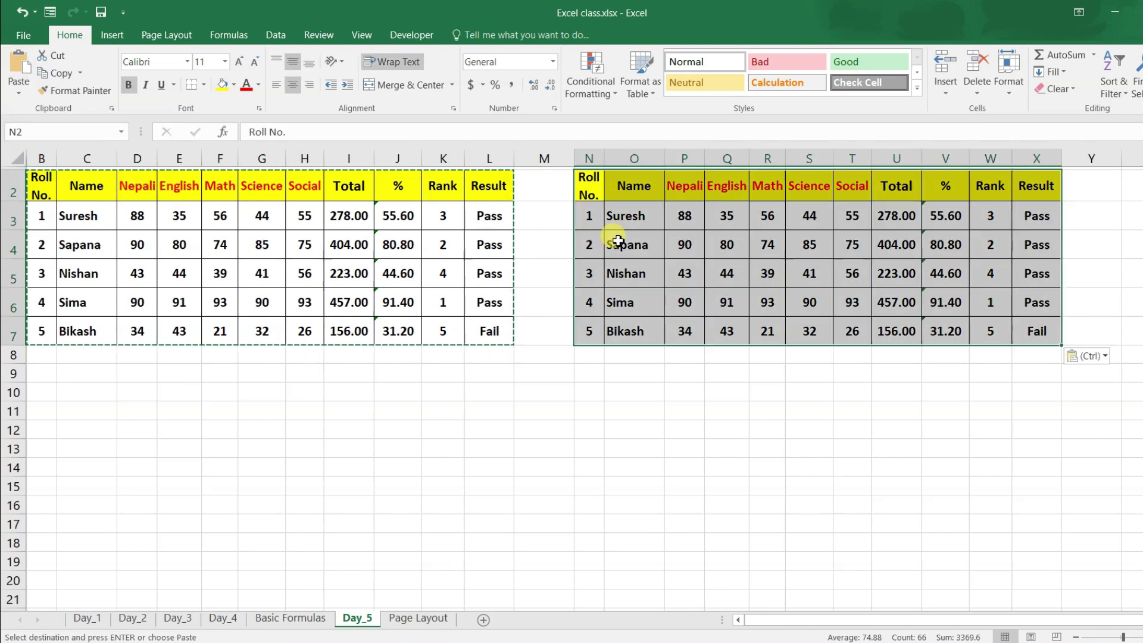
click(642, 219)
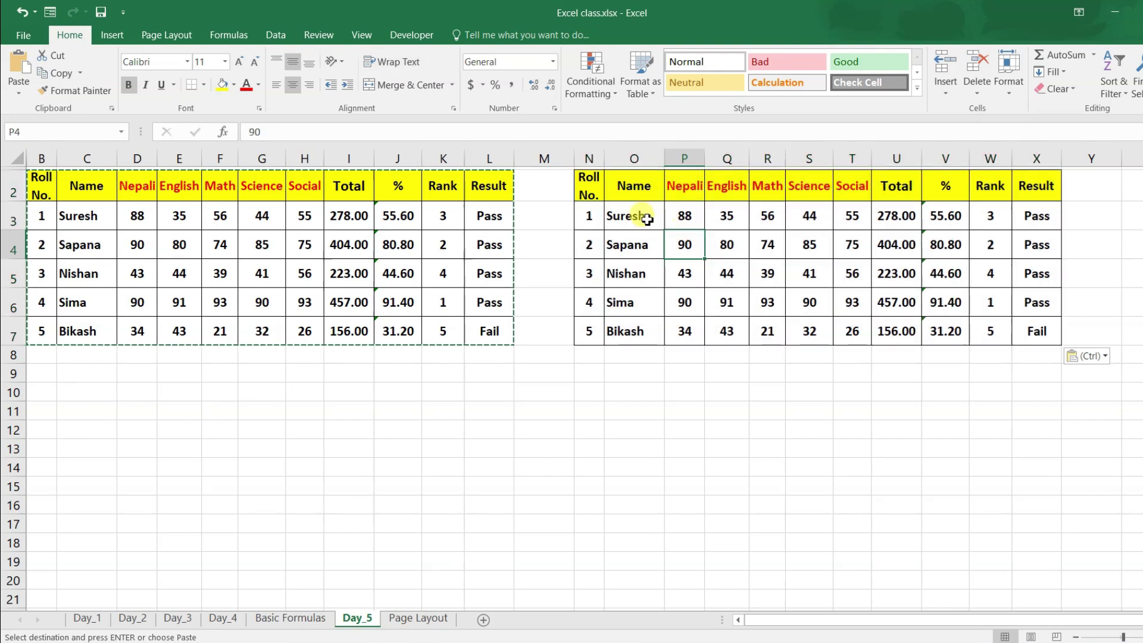
click(589, 185)
- Compare the copy with the original marksheet and close the Paste gallery without pasting
drag(39, 191, 483, 343)
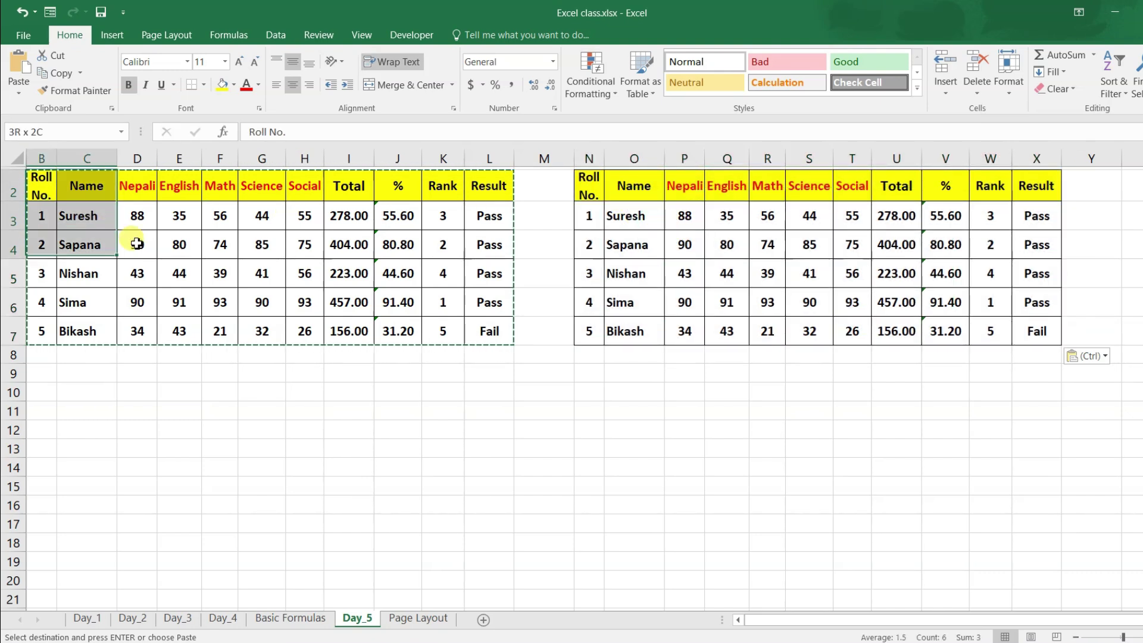
click(417, 285)
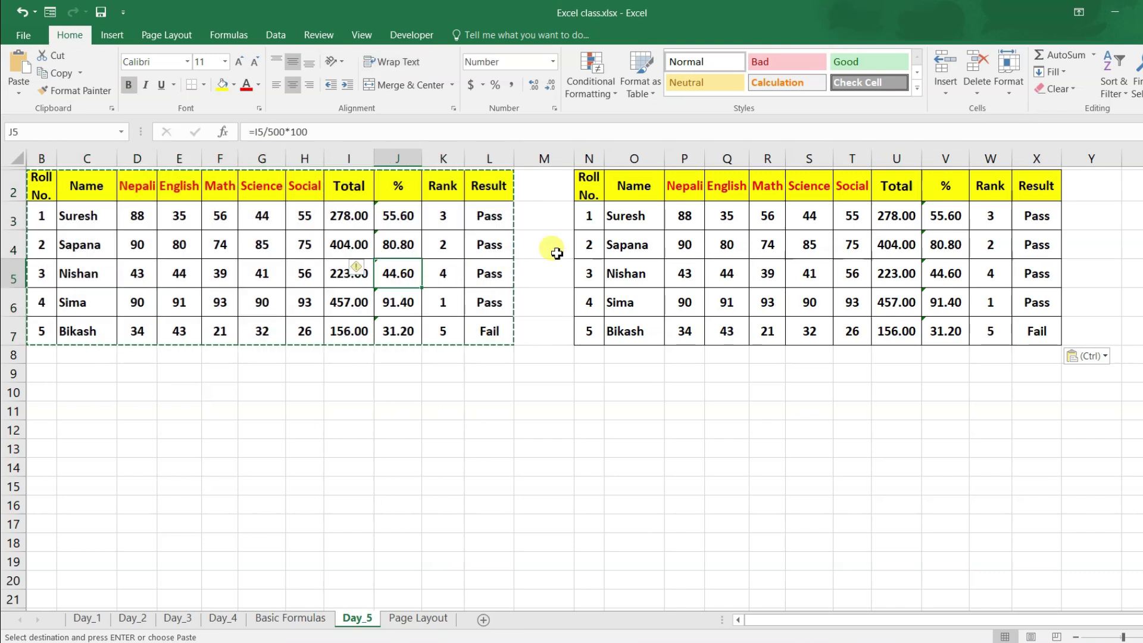
mouse_move(590, 185)
mouse_down()
mouse_move(719, 273)
mouse_move(1027, 327)
mouse_up()
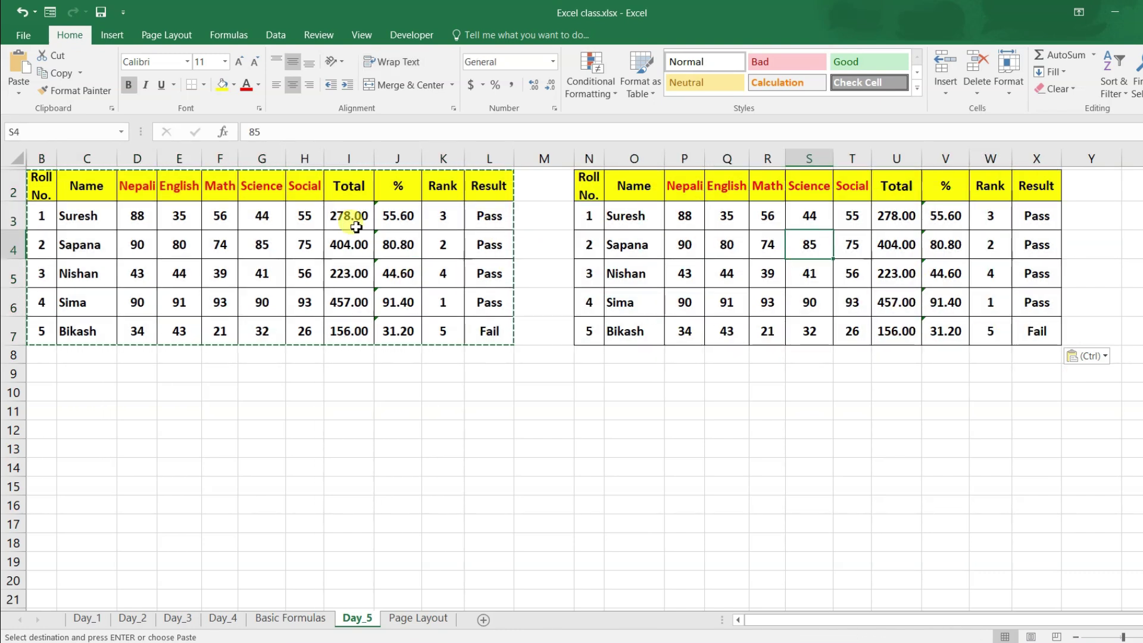
drag(41, 192, 185, 274)
click(86, 216)
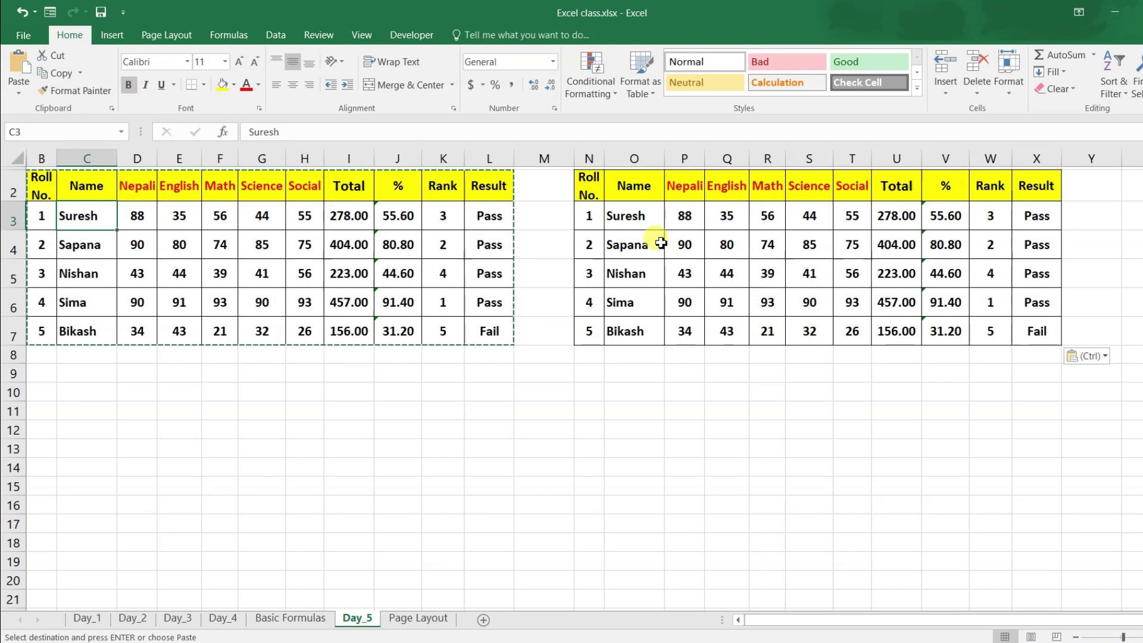
click(19, 90)
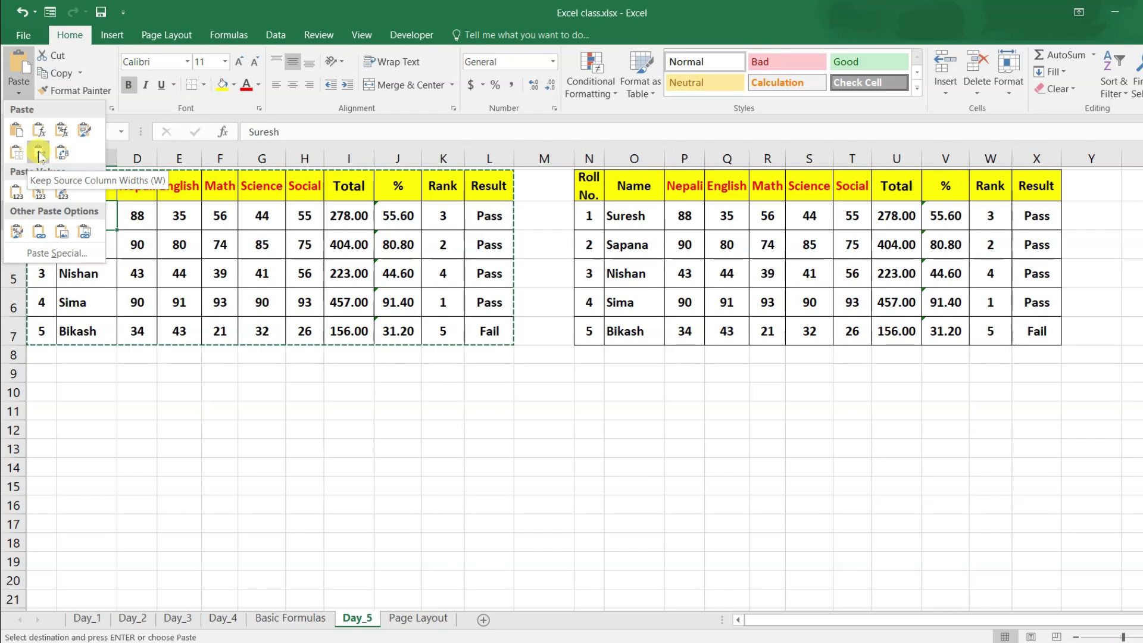
click(643, 238)
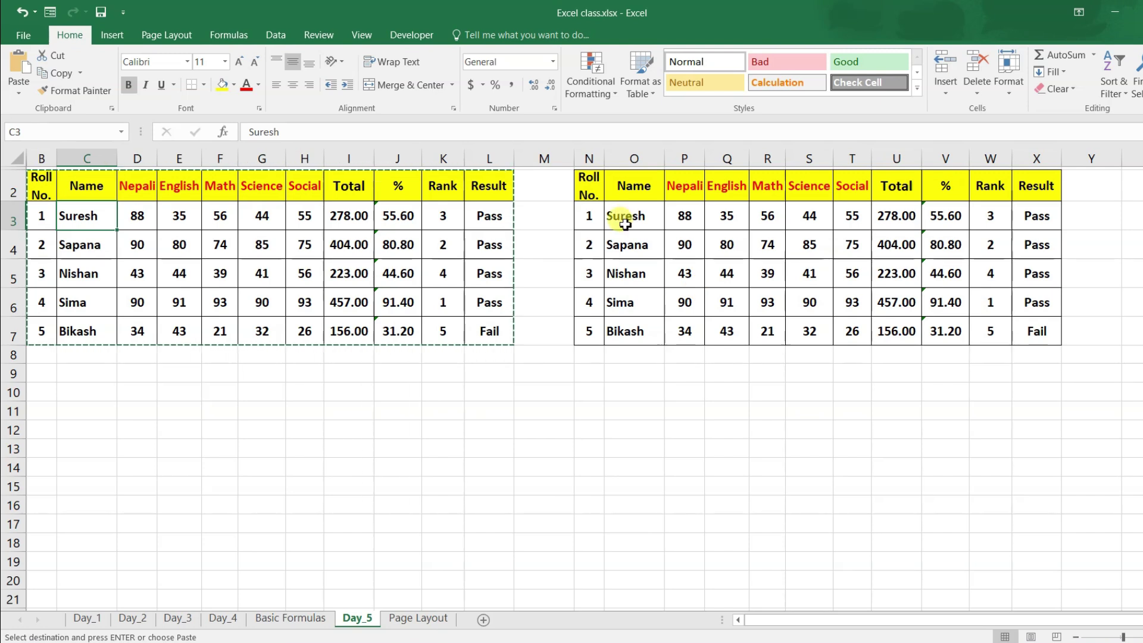
- Undo the column-width copy and paste the marksheet transposed at N2
key(ctrl+z)
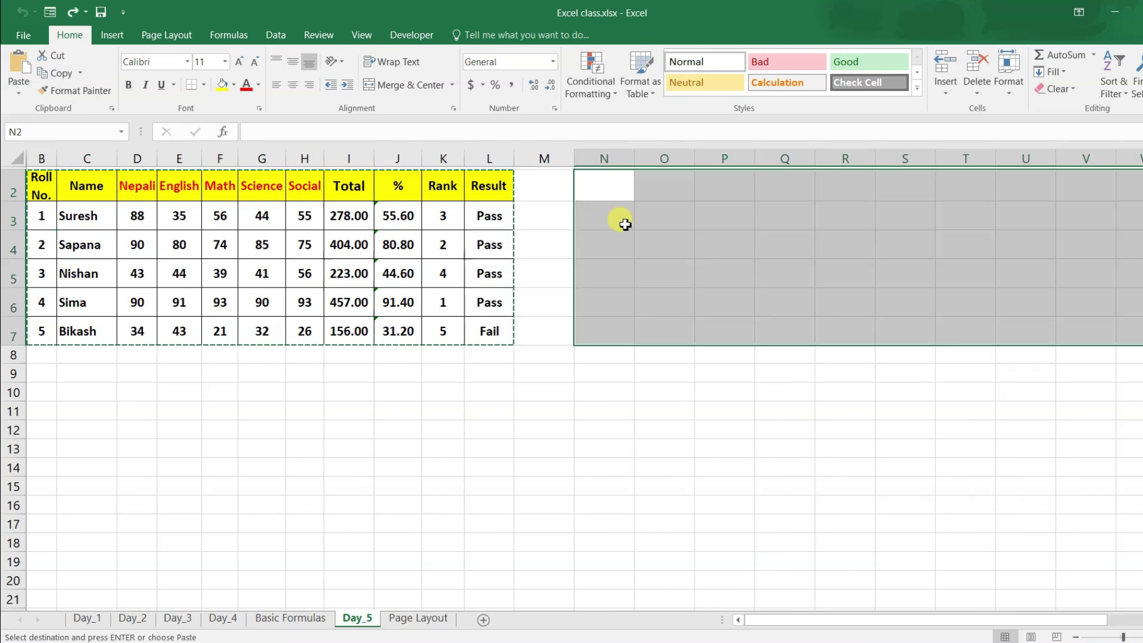
click(599, 187)
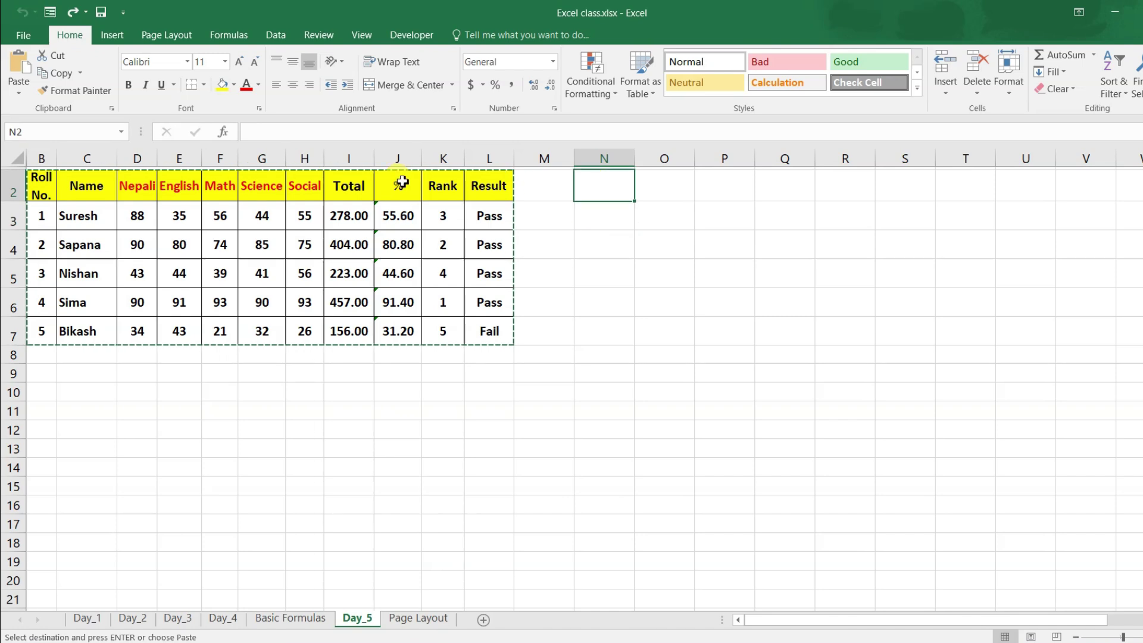
click(18, 93)
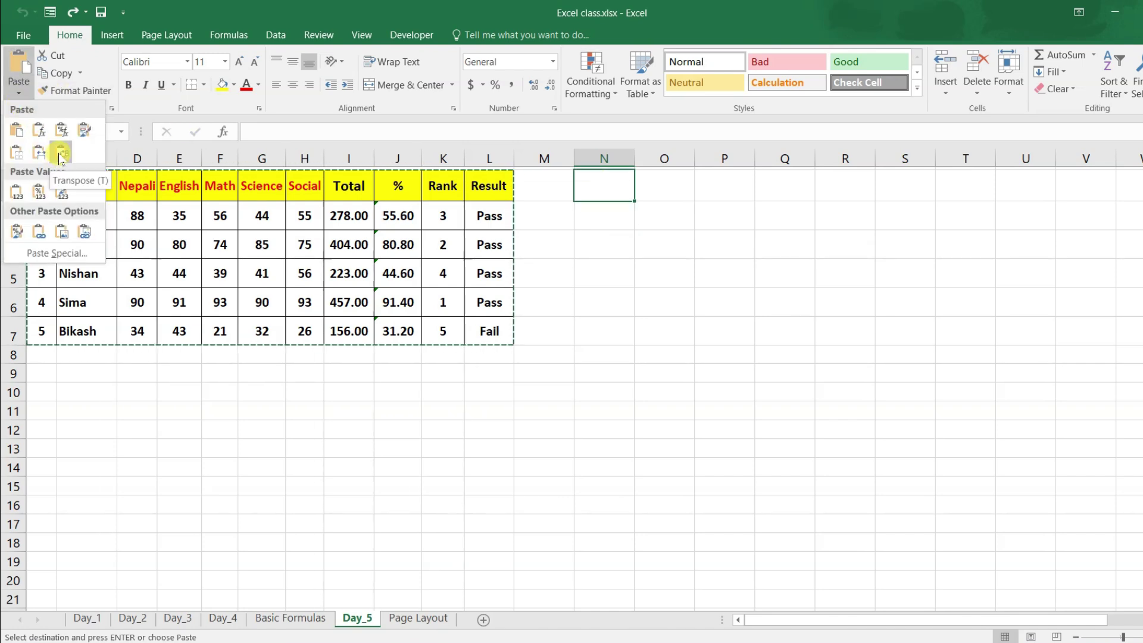
click(540, 338)
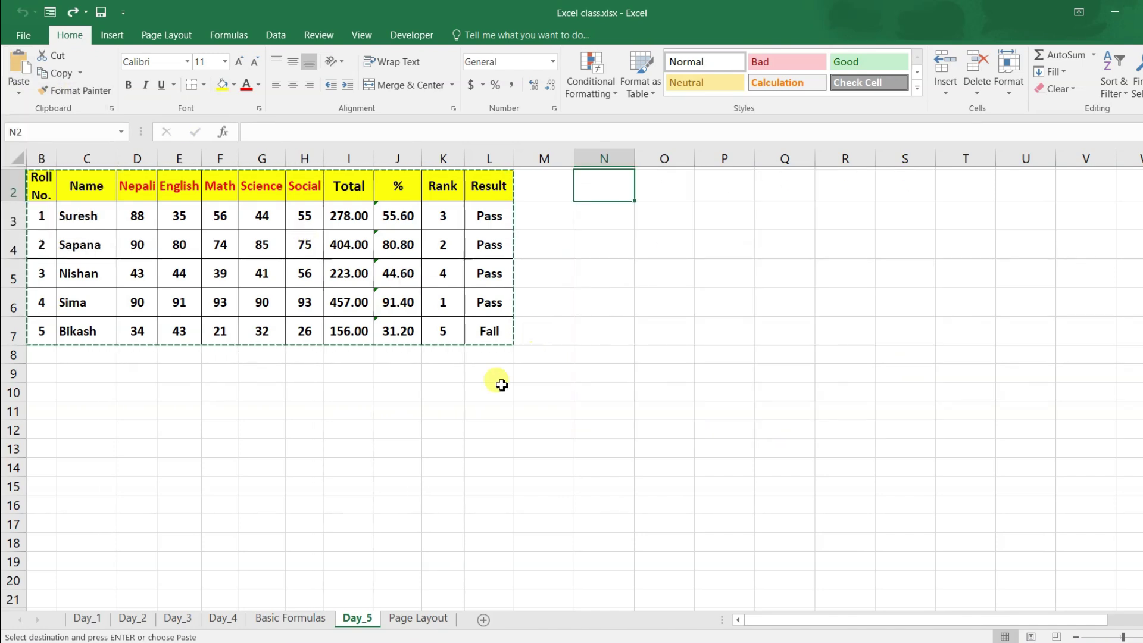
click(87, 376)
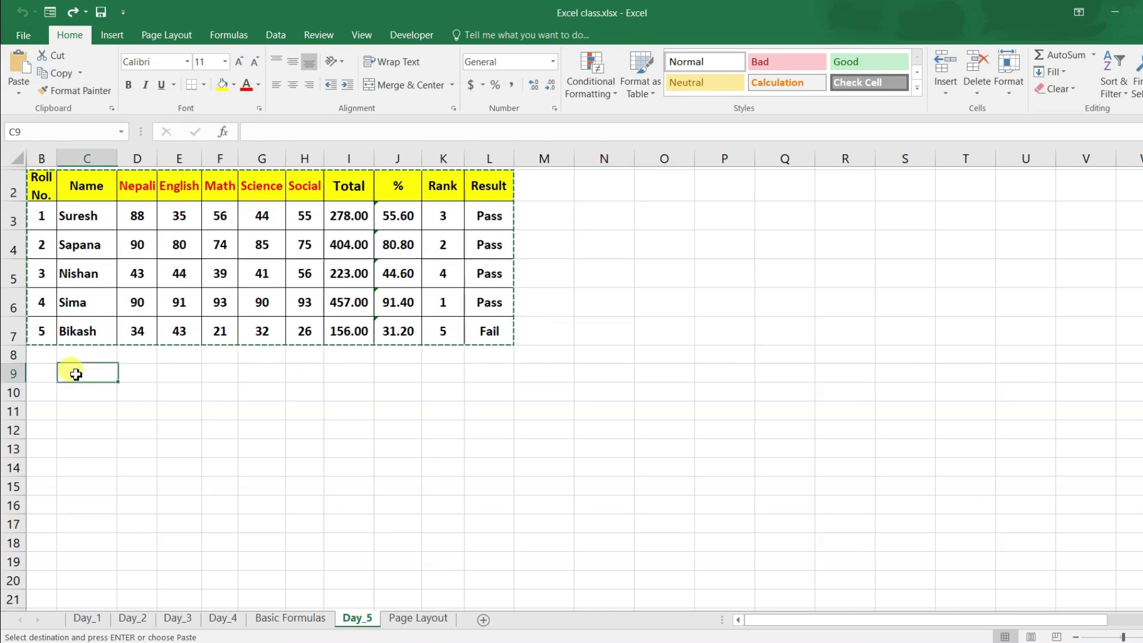
click(43, 374)
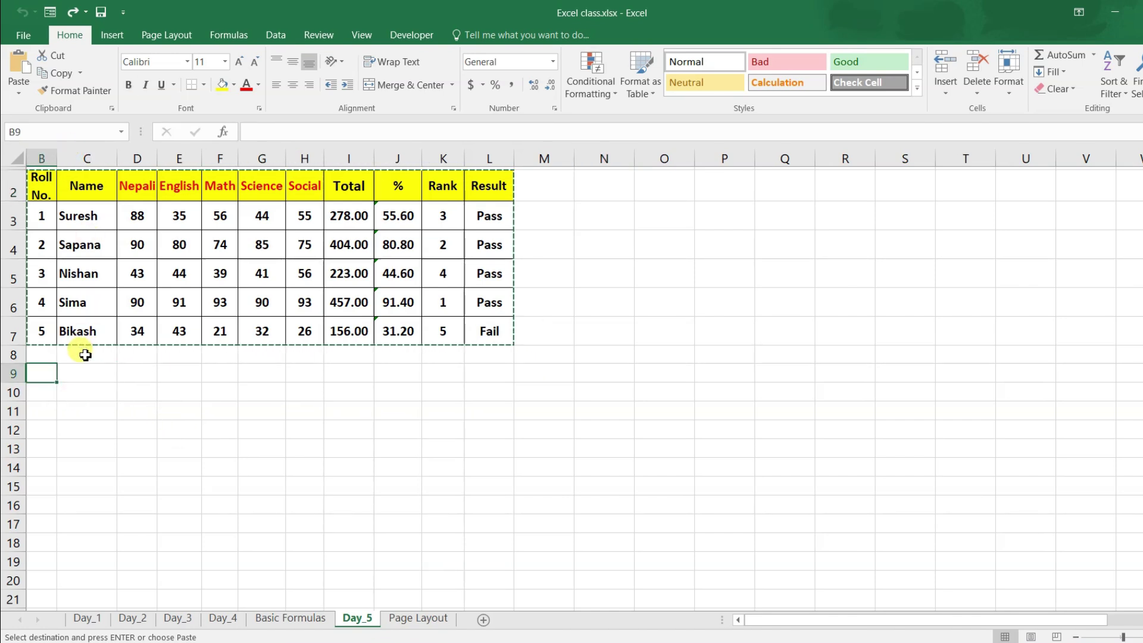
click(21, 95)
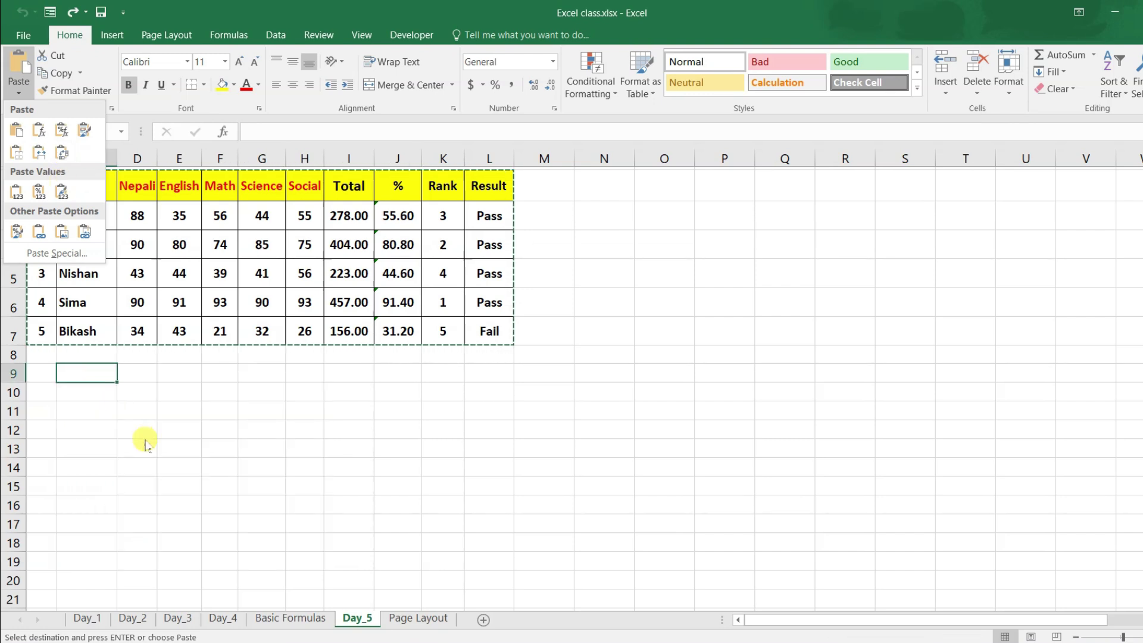
click(271, 376)
click(602, 185)
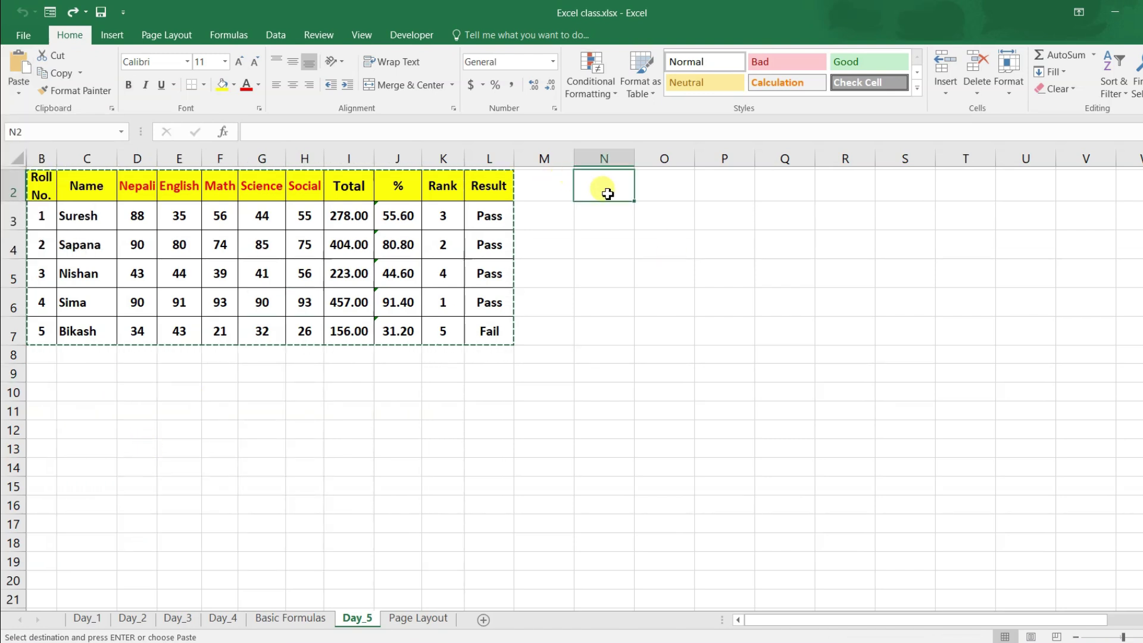
click(14, 94)
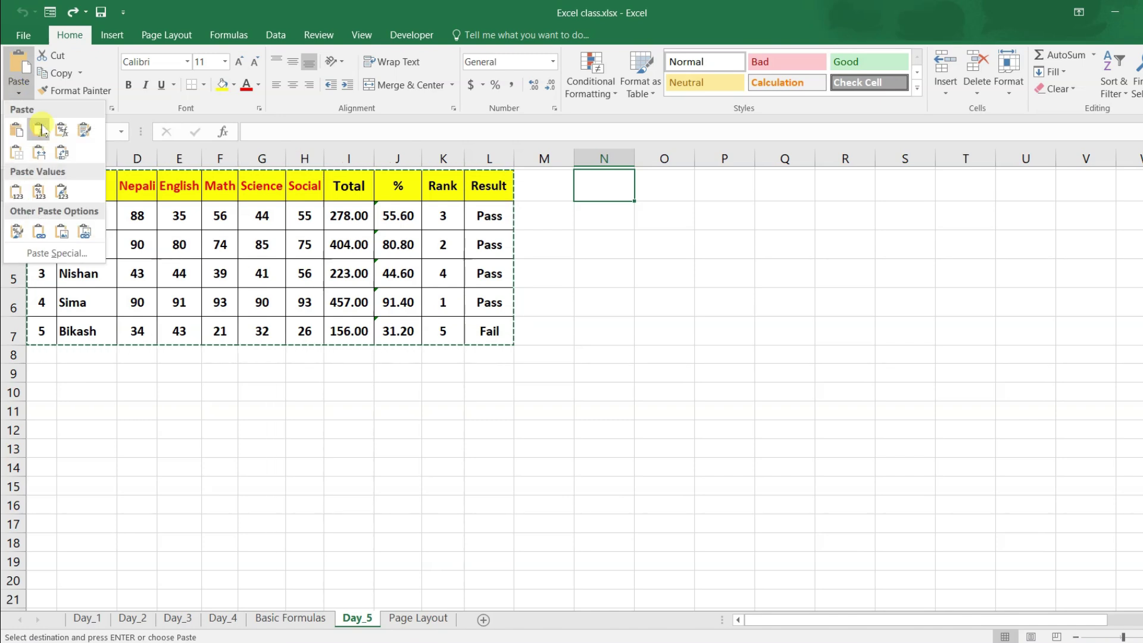
click(63, 153)
- Review the transposed Name, Nepali, English and Total rows, then undo the transposed paste
click(608, 205)
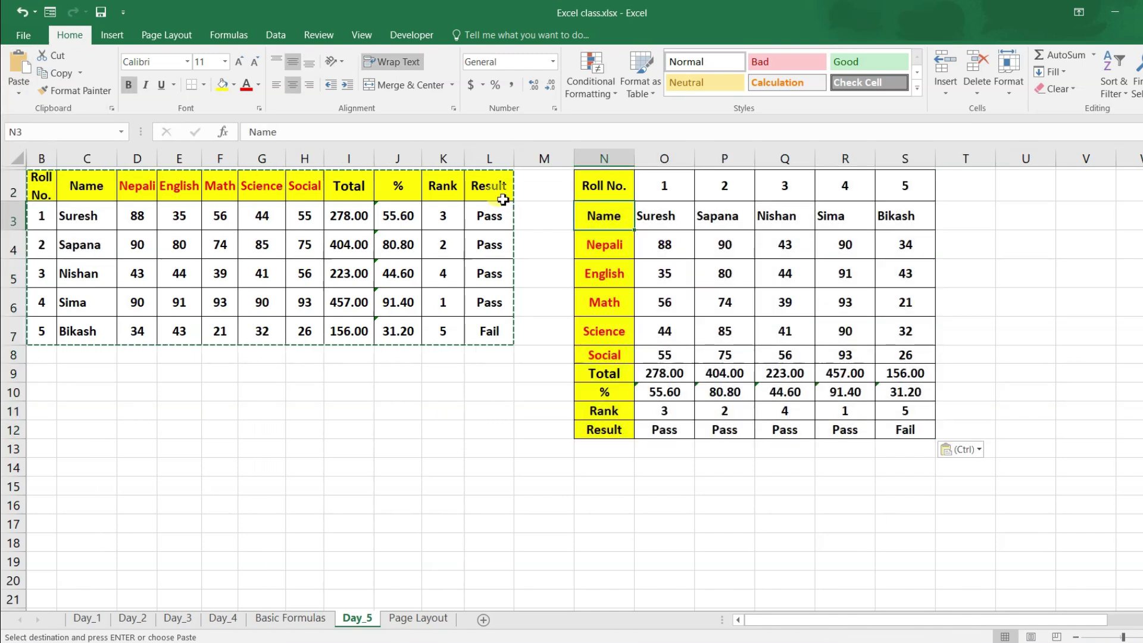
drag(33, 172, 505, 202)
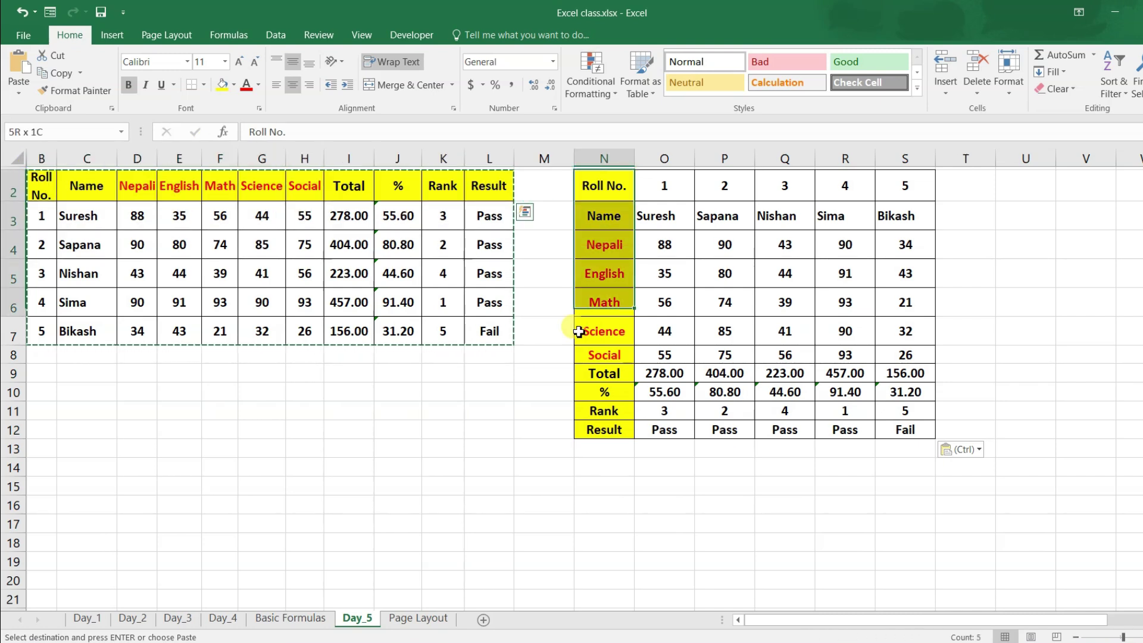
click(614, 272)
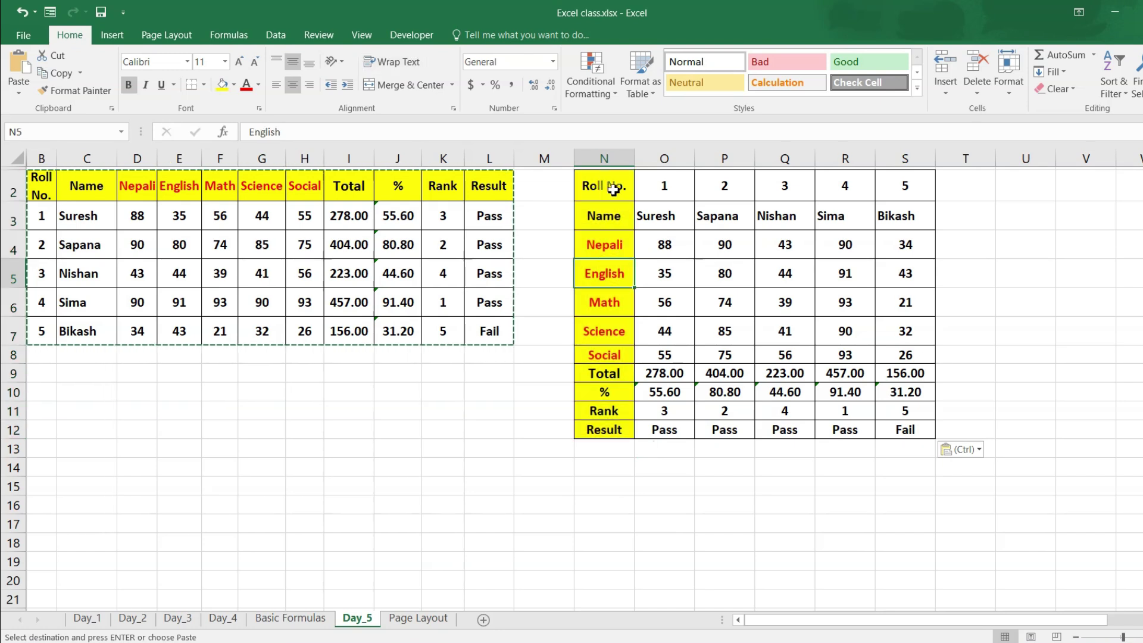
drag(613, 185, 596, 427)
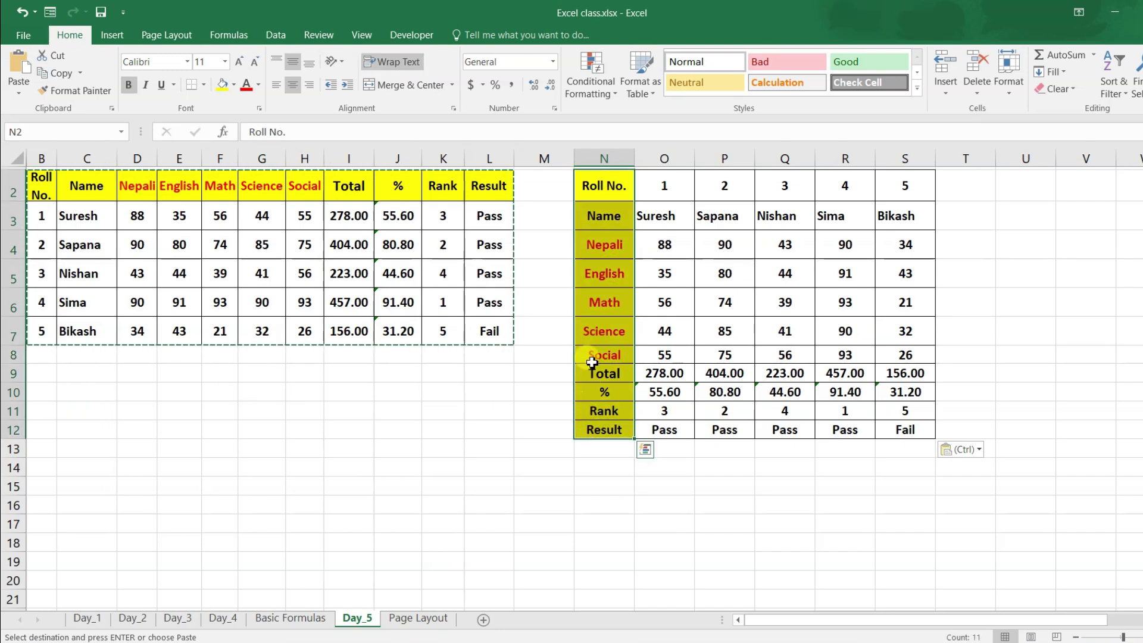
drag(89, 184, 567, 221)
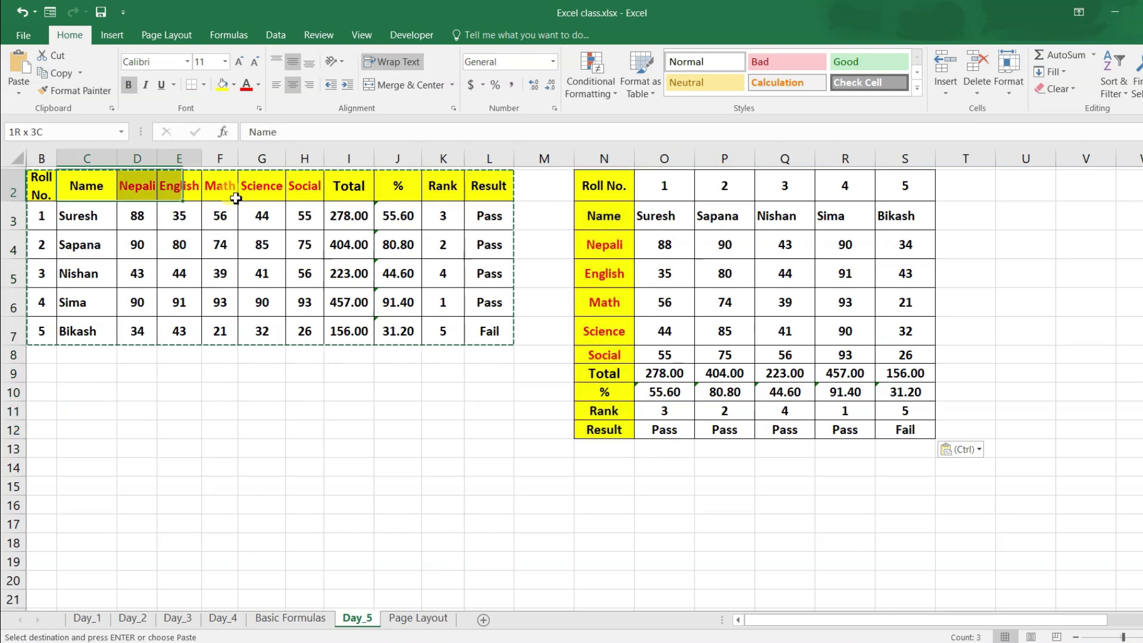
drag(610, 185, 597, 427)
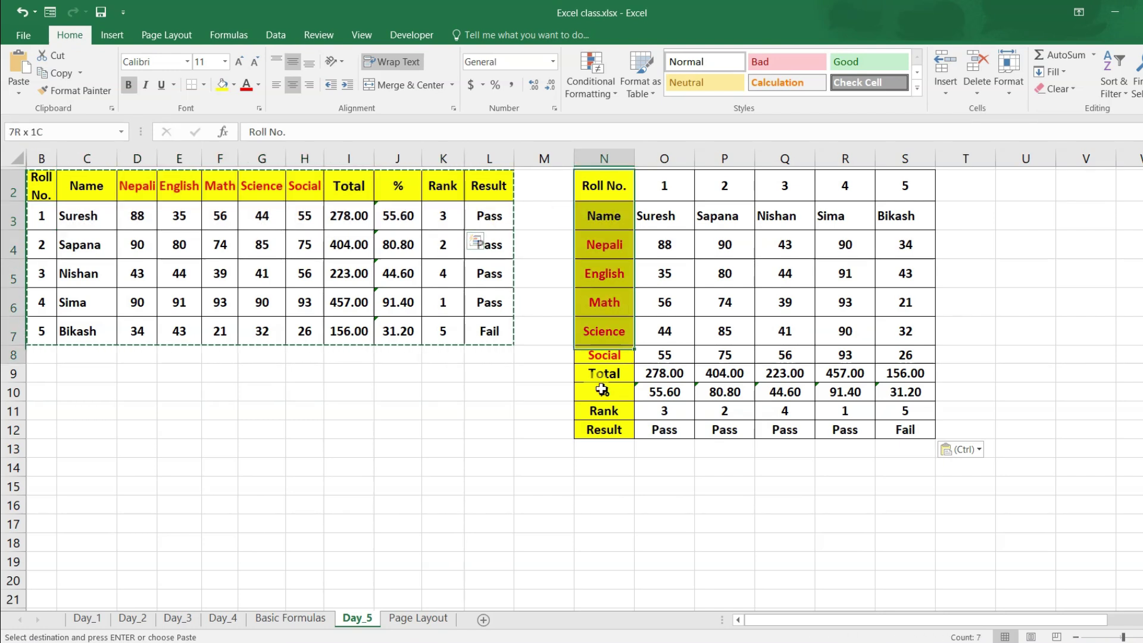
click(651, 295)
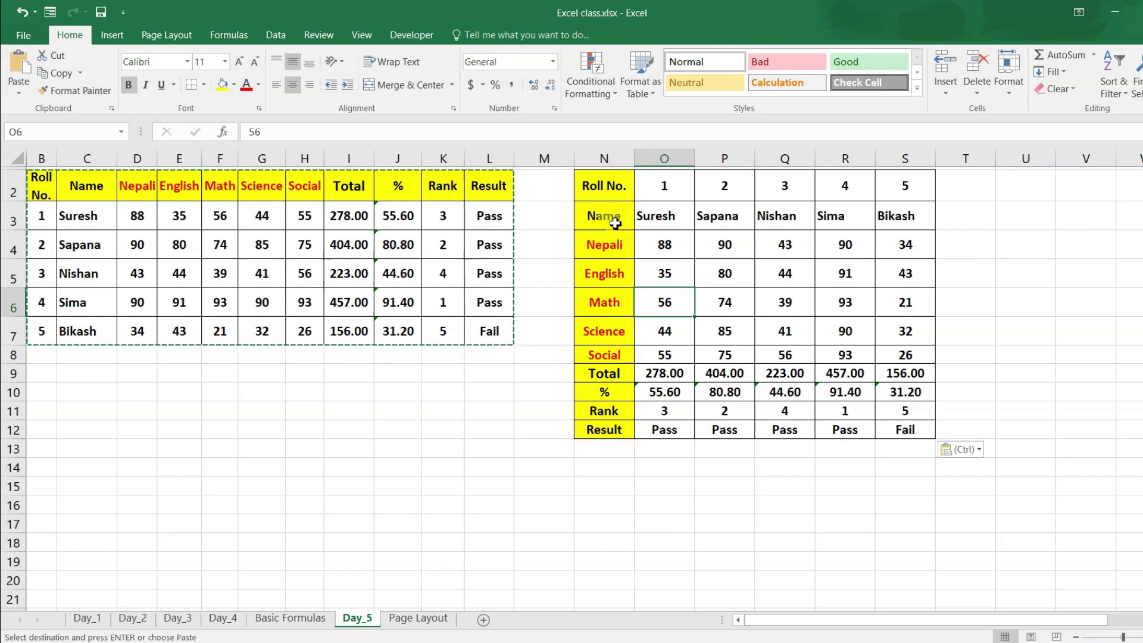
drag(602, 197, 881, 217)
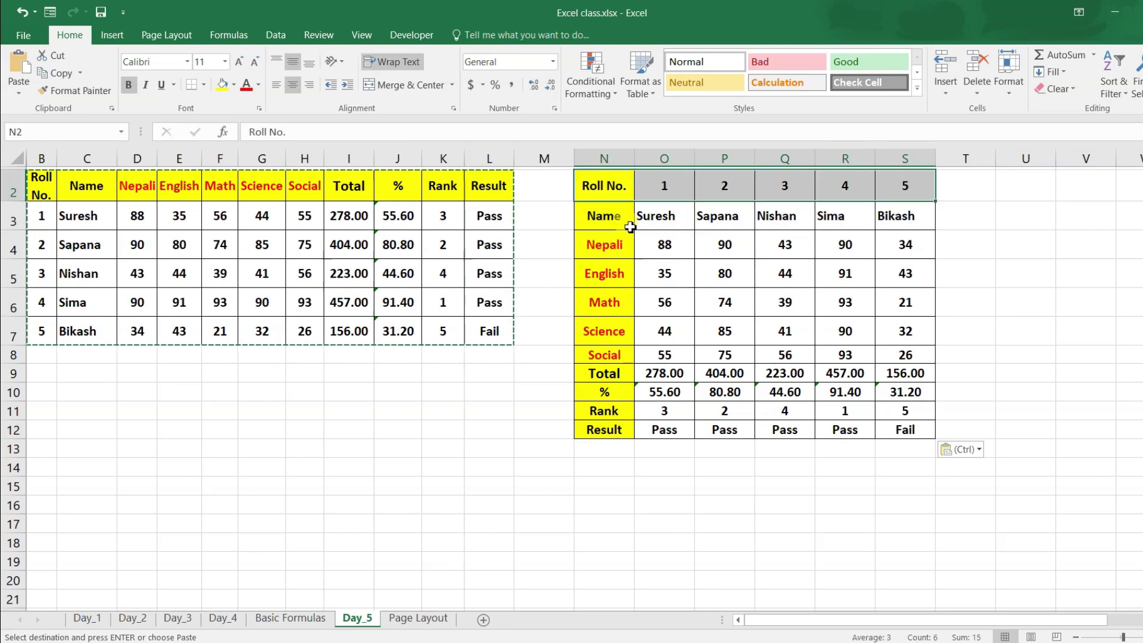
drag(613, 218, 933, 230)
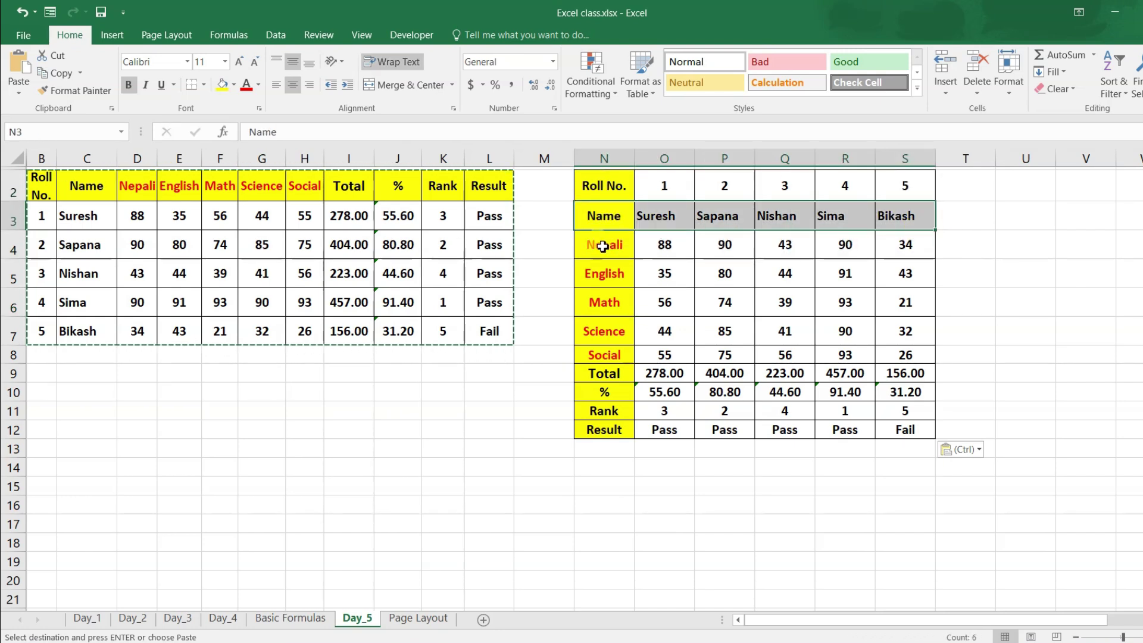
drag(597, 243, 898, 252)
mouse_move(596, 274)
mouse_down()
mouse_move(761, 286)
mouse_move(884, 277)
mouse_up()
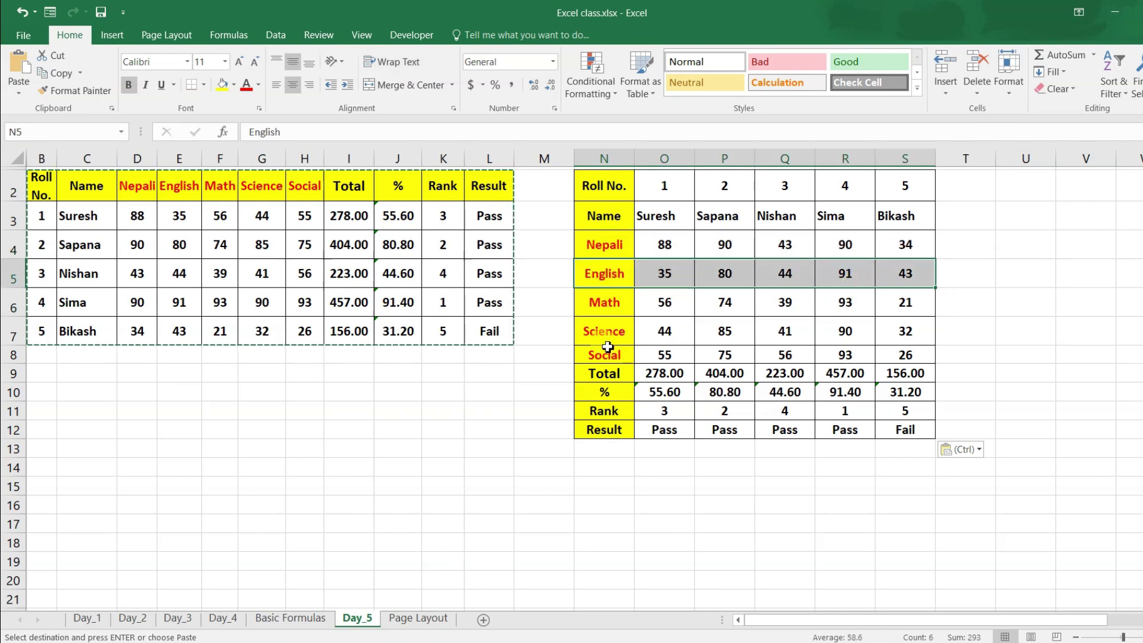
drag(604, 373, 905, 373)
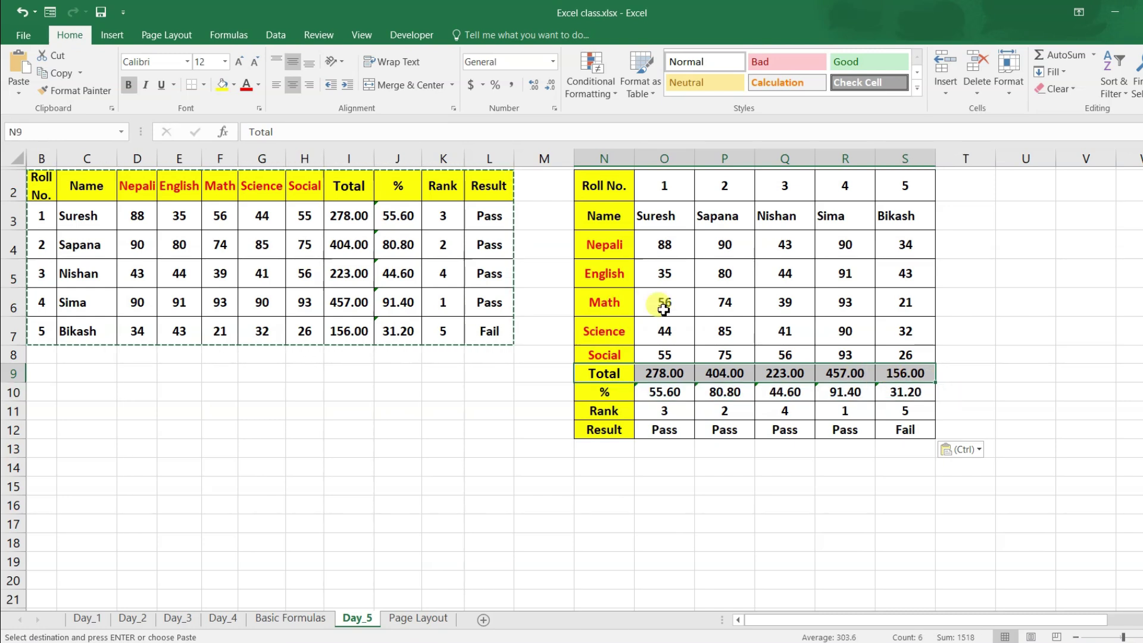
key(ctrl+z)
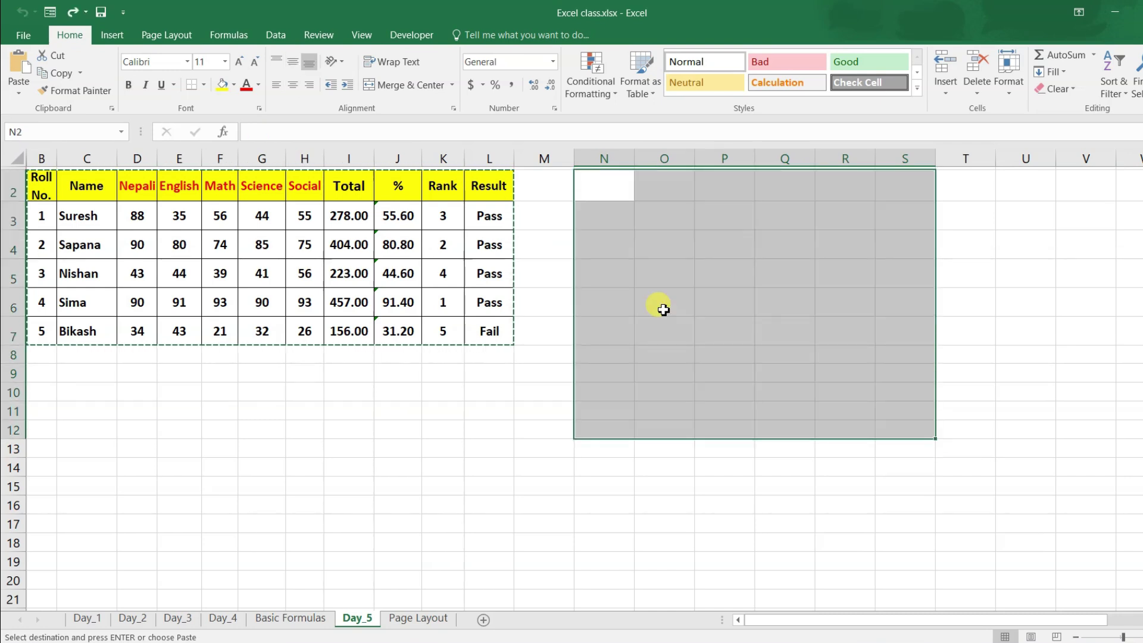
click(600, 189)
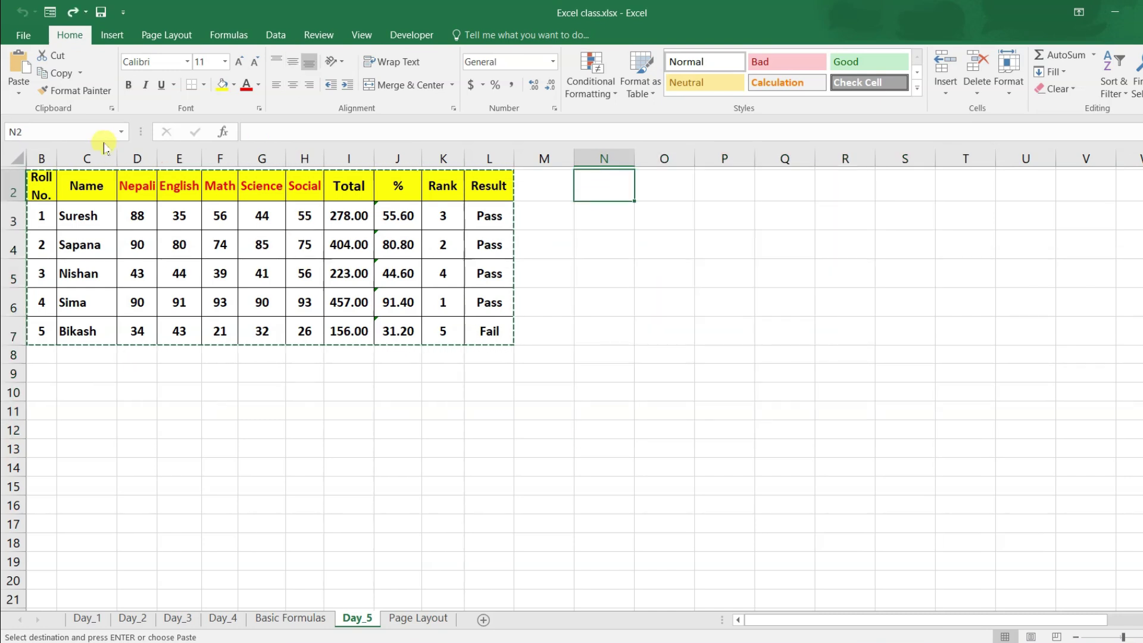
click(20, 95)
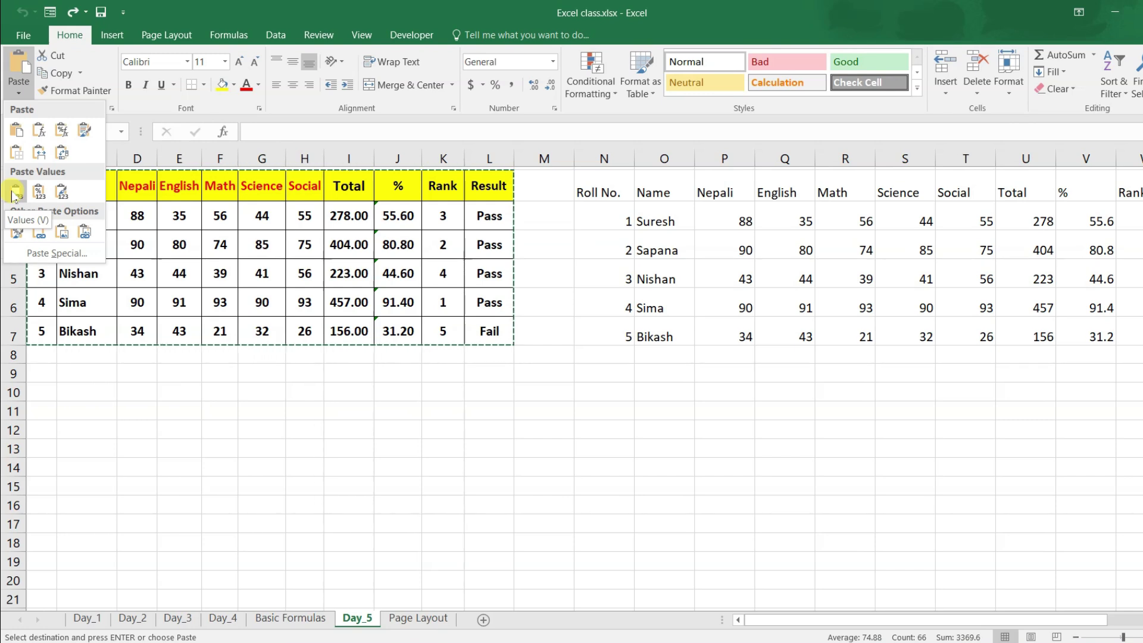
key(Escape)
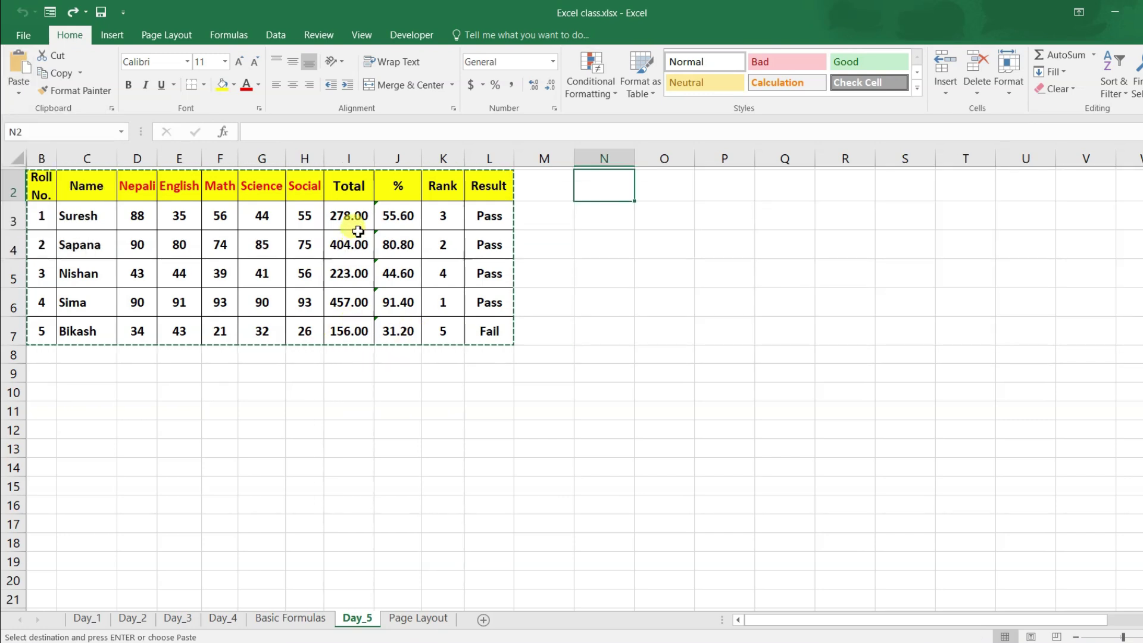
- Copy the percentages J3:J7 into P3, then undo the paste that produced 0.00 values
drag(352, 214, 393, 330)
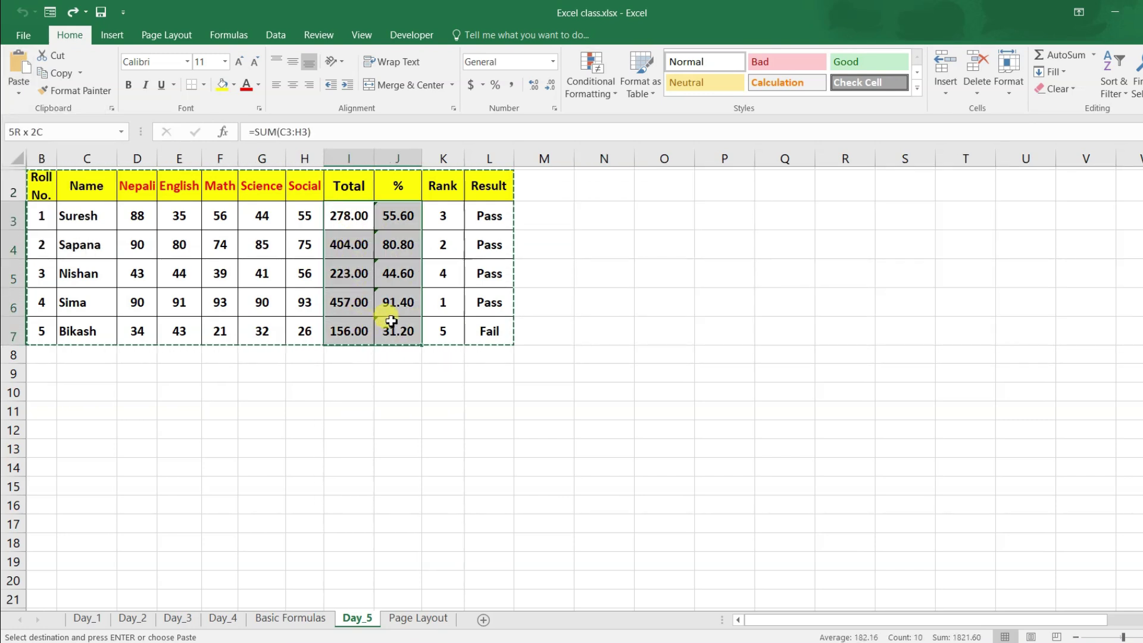
click(337, 219)
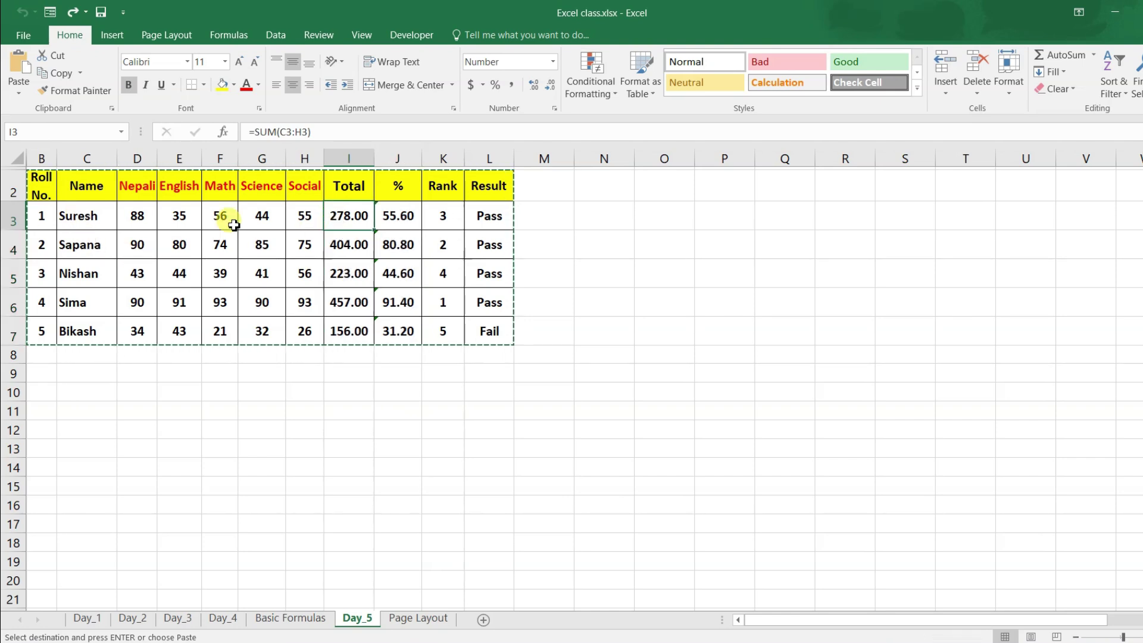
drag(355, 215, 348, 301)
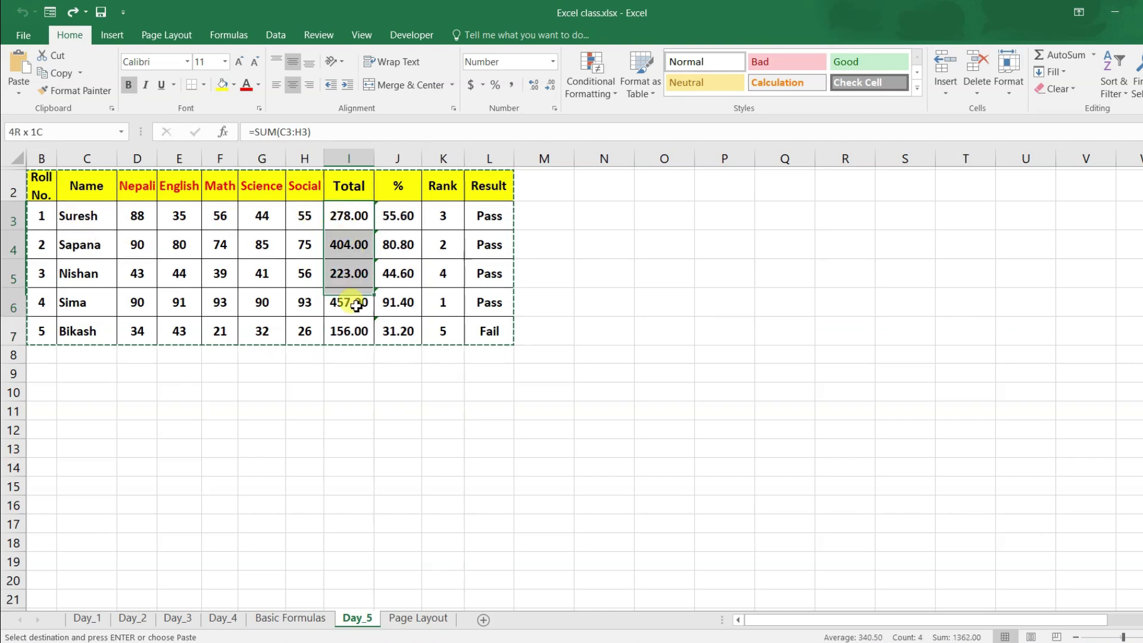
click(357, 218)
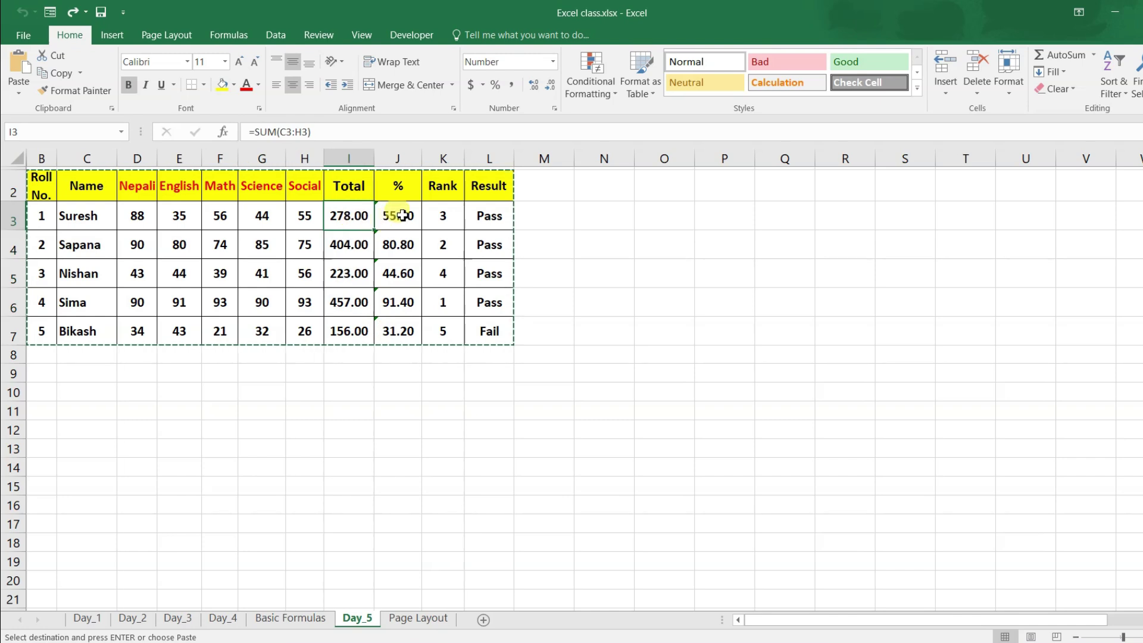
drag(398, 218, 407, 339)
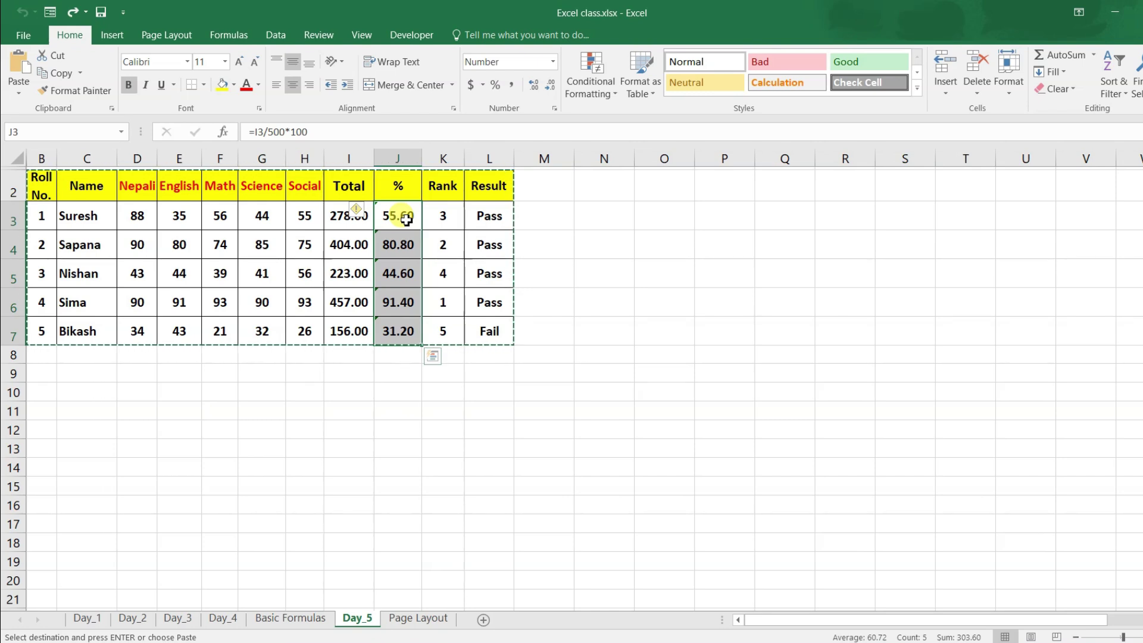
key(ctrl+c)
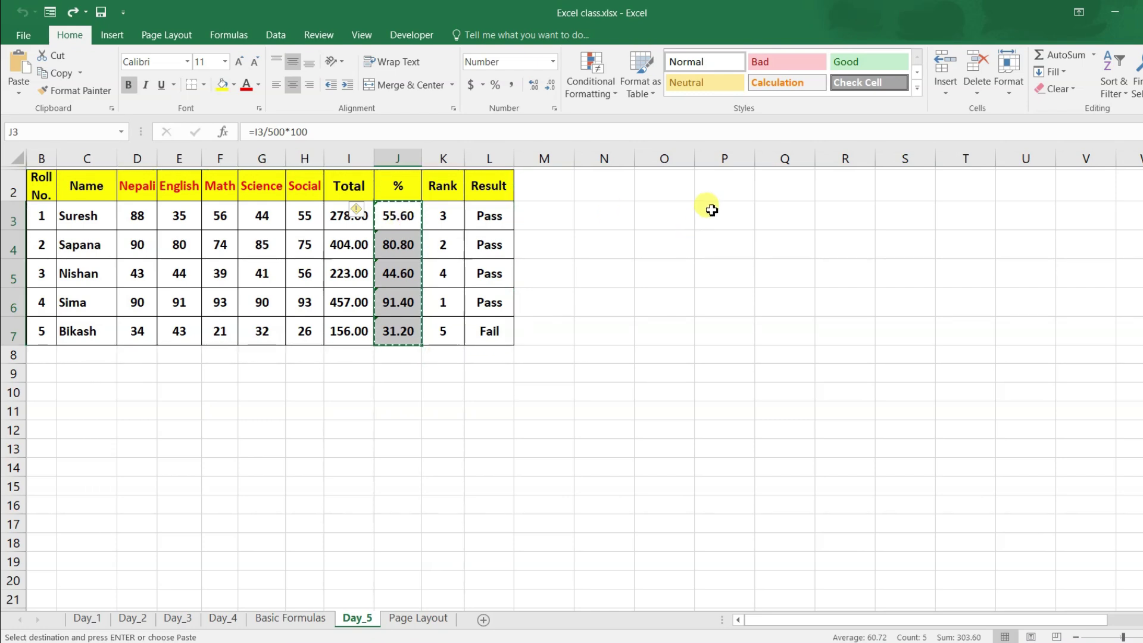
click(711, 210)
key(ctrl+v)
click(720, 243)
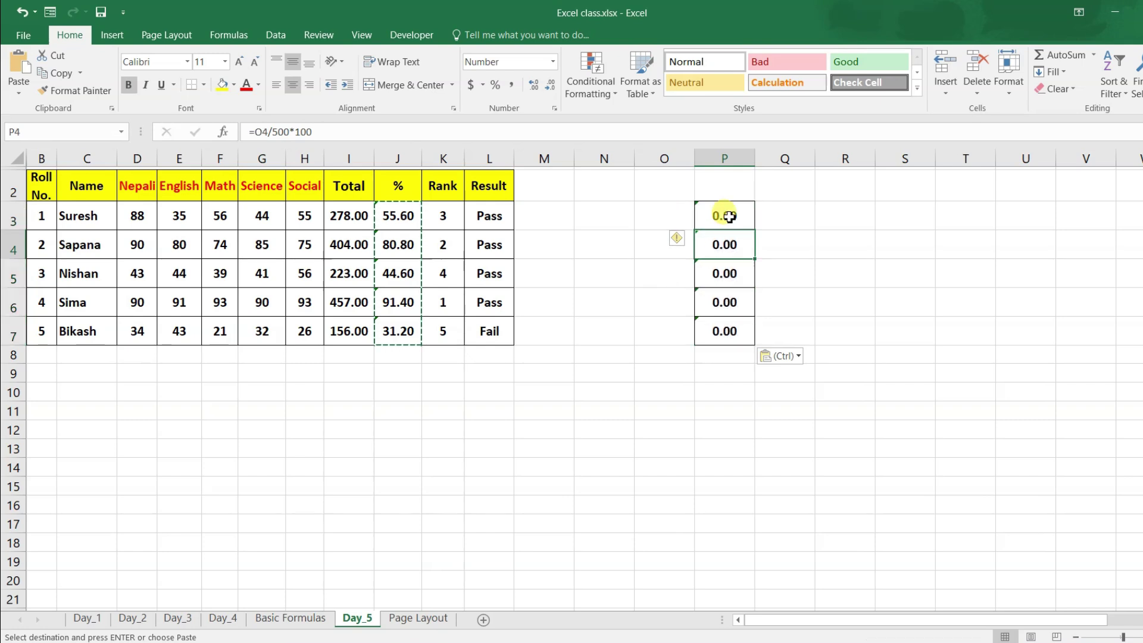
drag(730, 217, 725, 331)
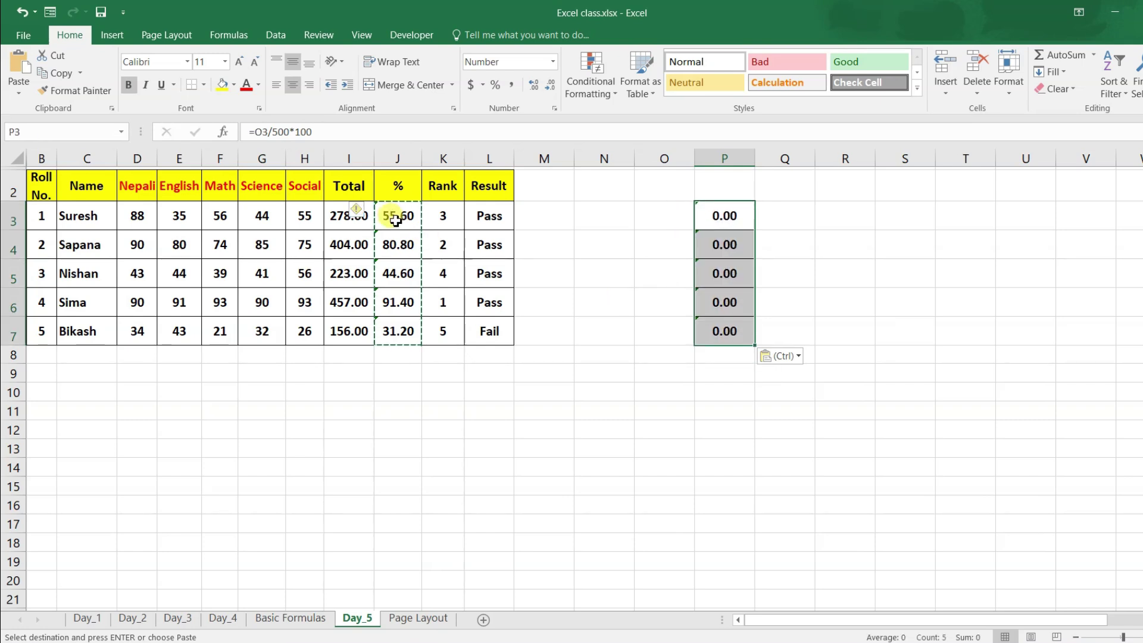
drag(717, 218, 742, 329)
key(ctrl+z)
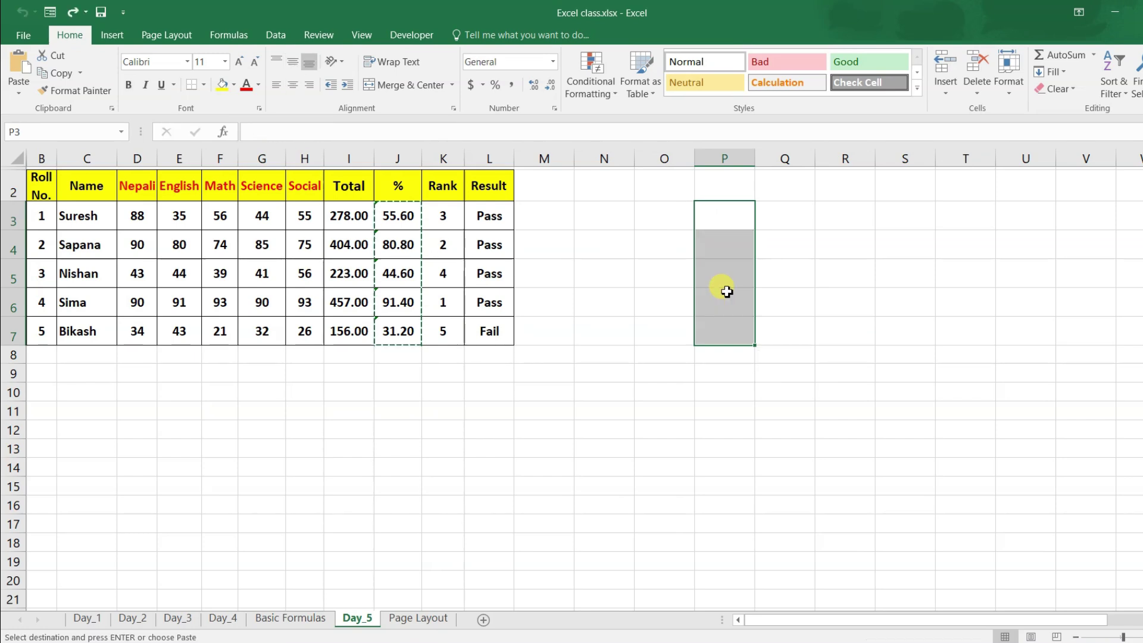
- Paste the percentages into O3:O7 as values only (55.6 to 31.2) and compare them with the originals
click(652, 218)
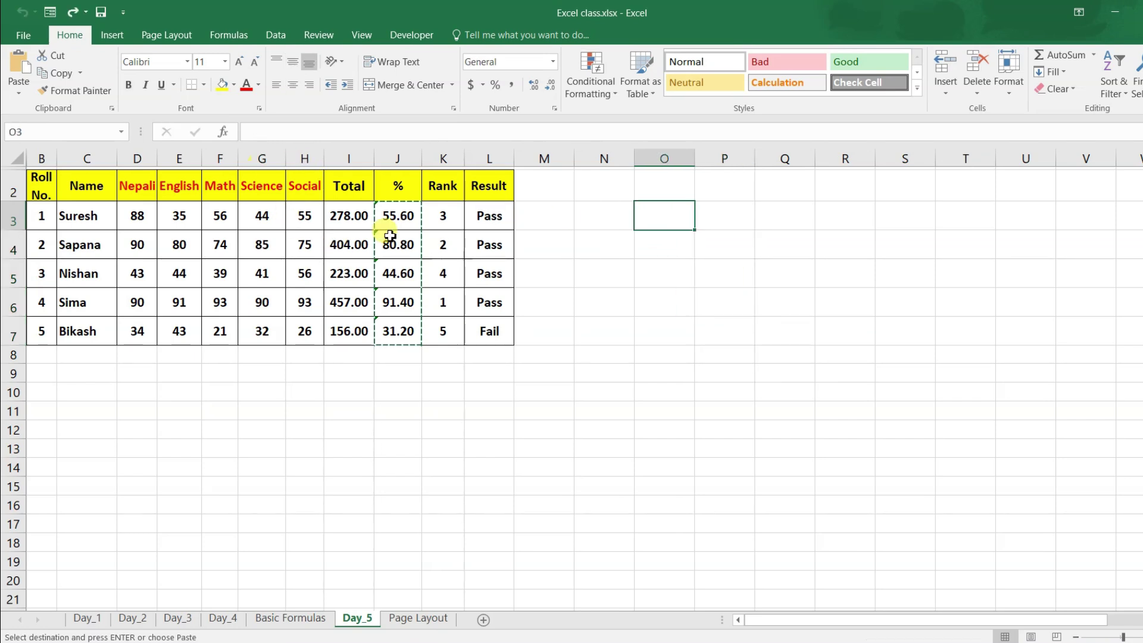
click(20, 96)
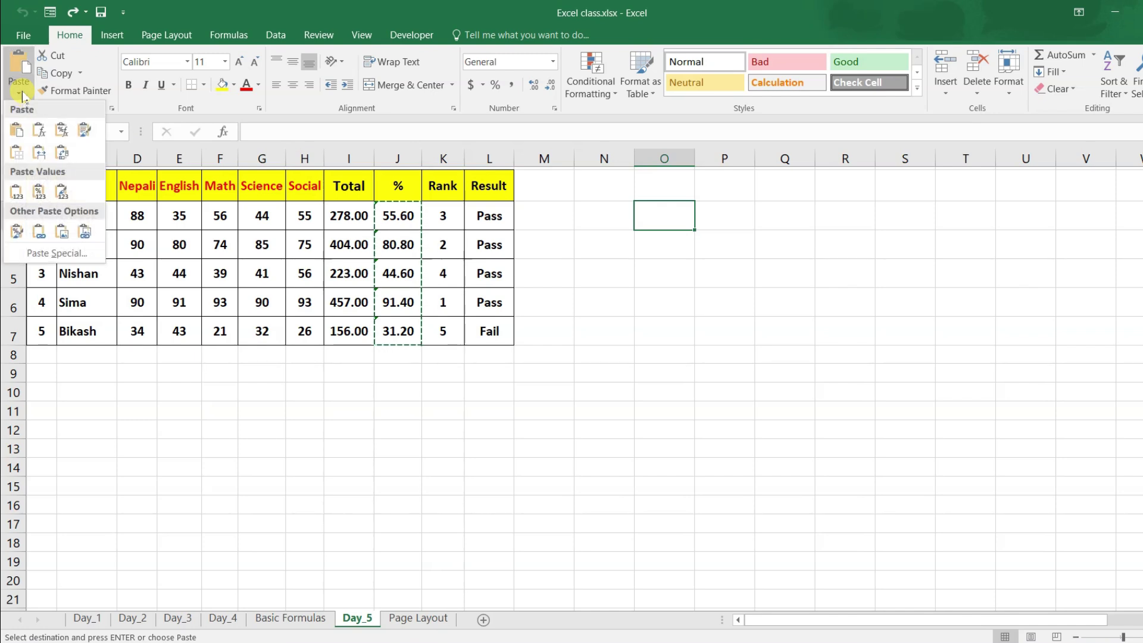
click(17, 191)
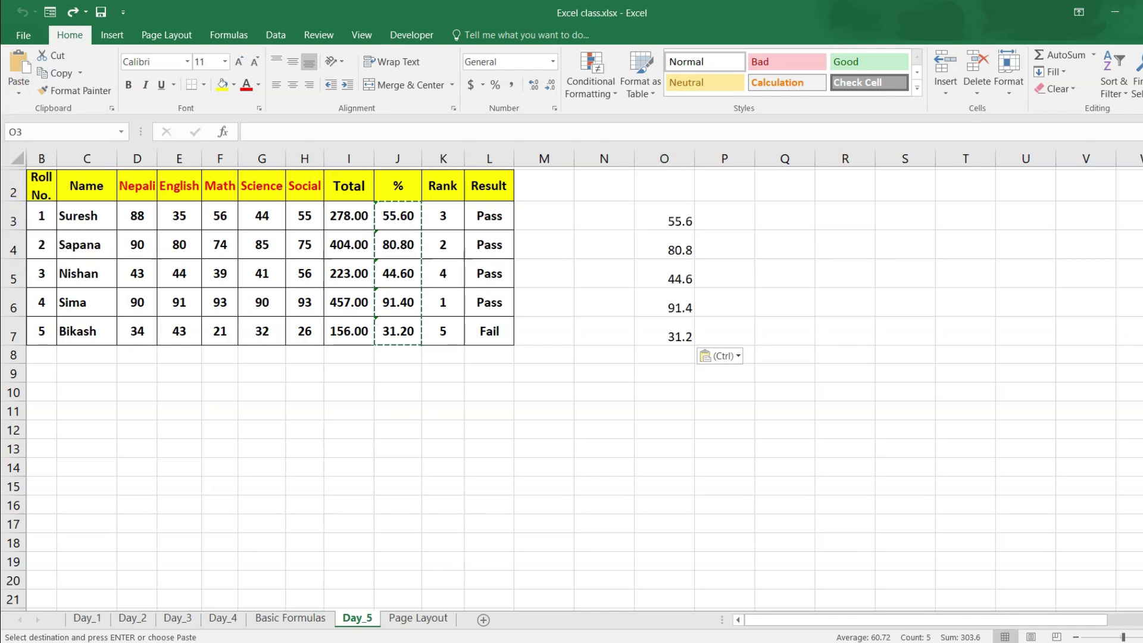
click(398, 221)
drag(401, 241, 403, 332)
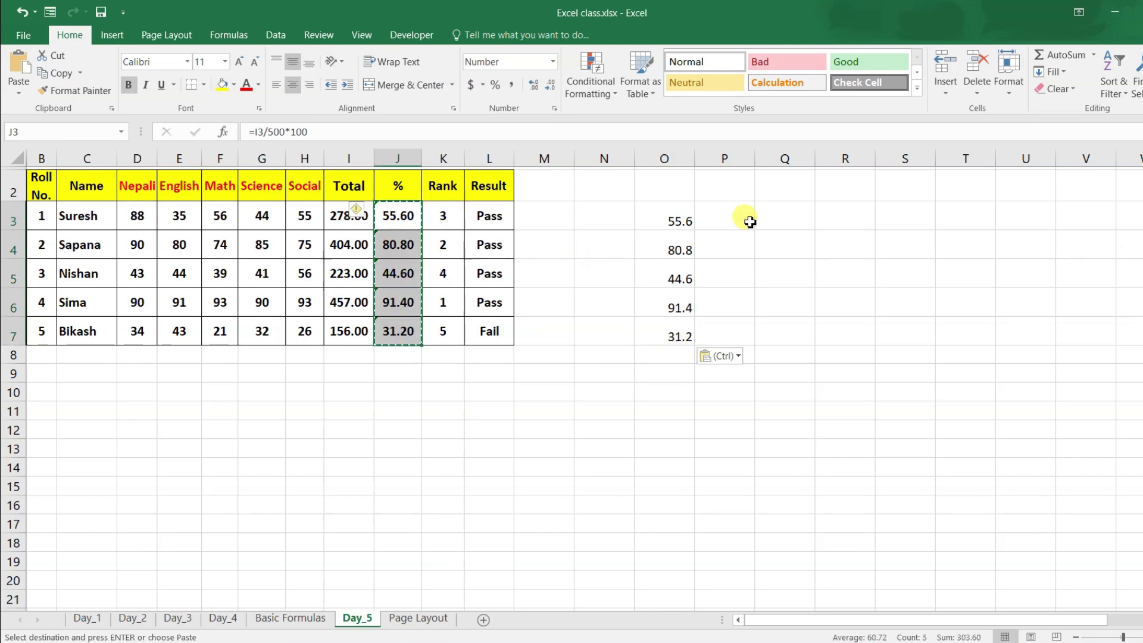
click(687, 227)
drag(503, 218, 502, 340)
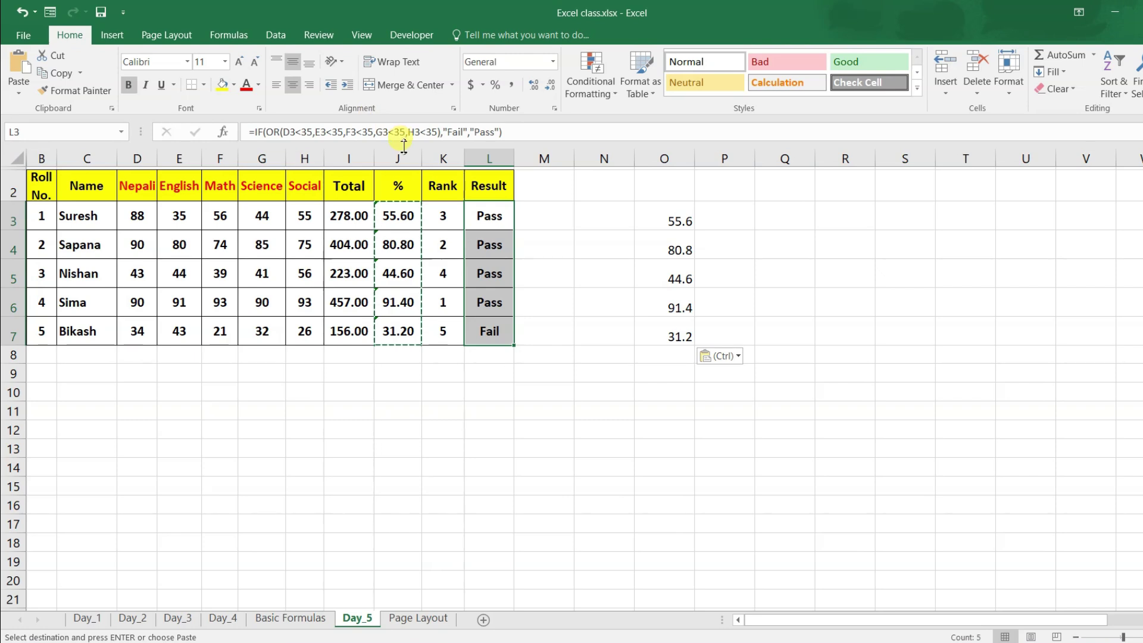
- Copy the results L3:L7 into P3, then undo the paste that showed only Fail
key(ctrl+c)
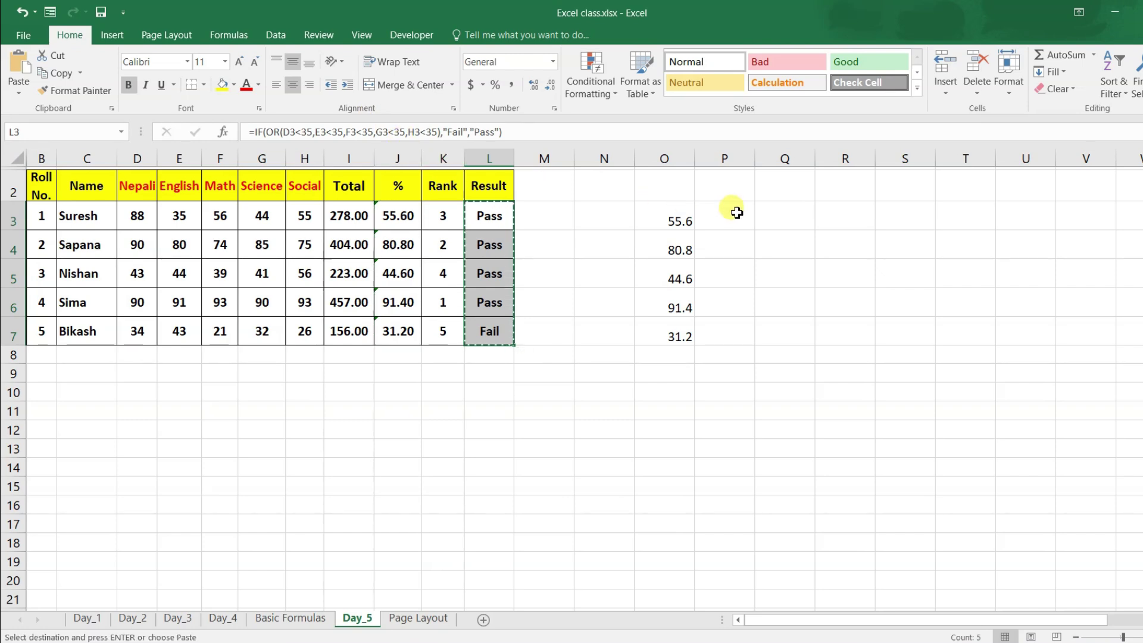
click(734, 212)
key(ctrl+v)
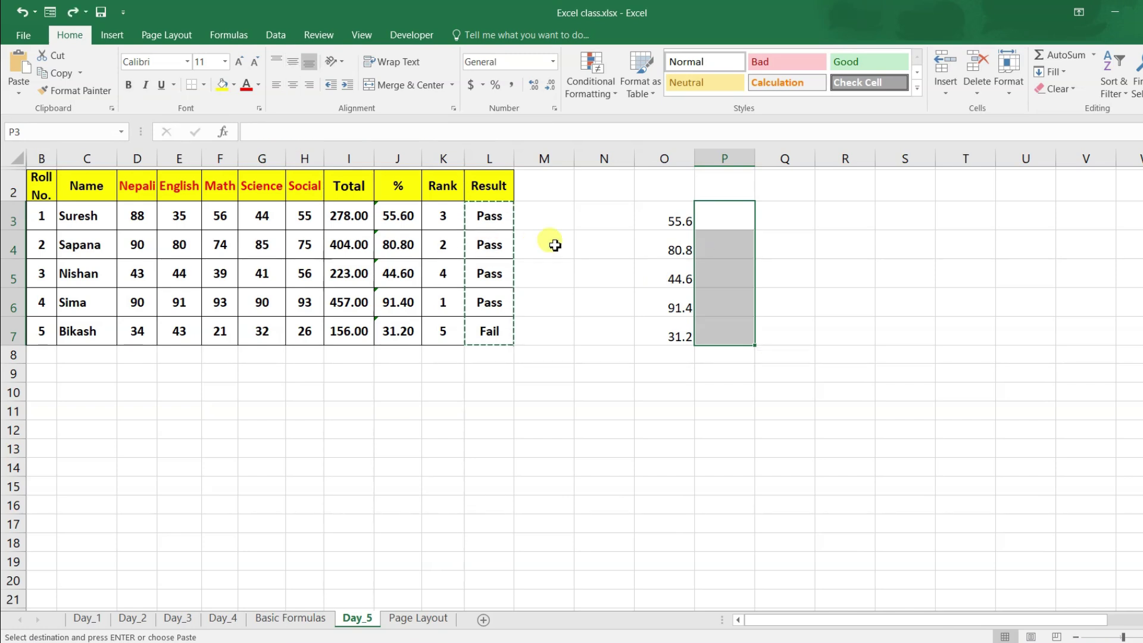
key(ctrl+z)
click(728, 244)
- Paste the results into P3:P7 as values only: Pass, Pass, Pass, Pass, Fail
click(748, 222)
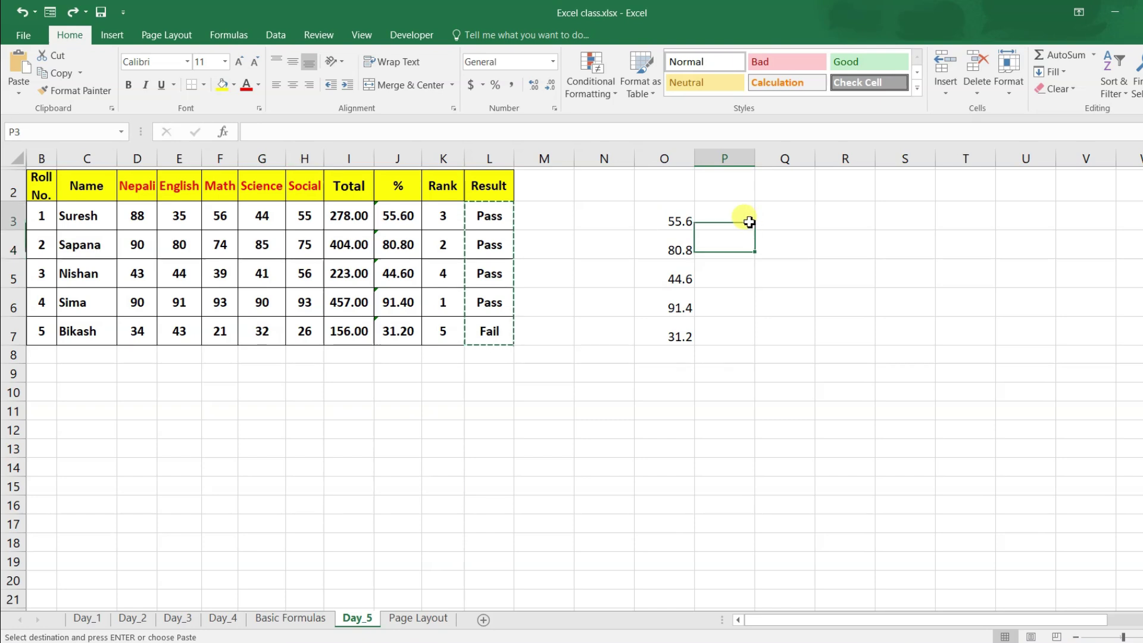
click(23, 88)
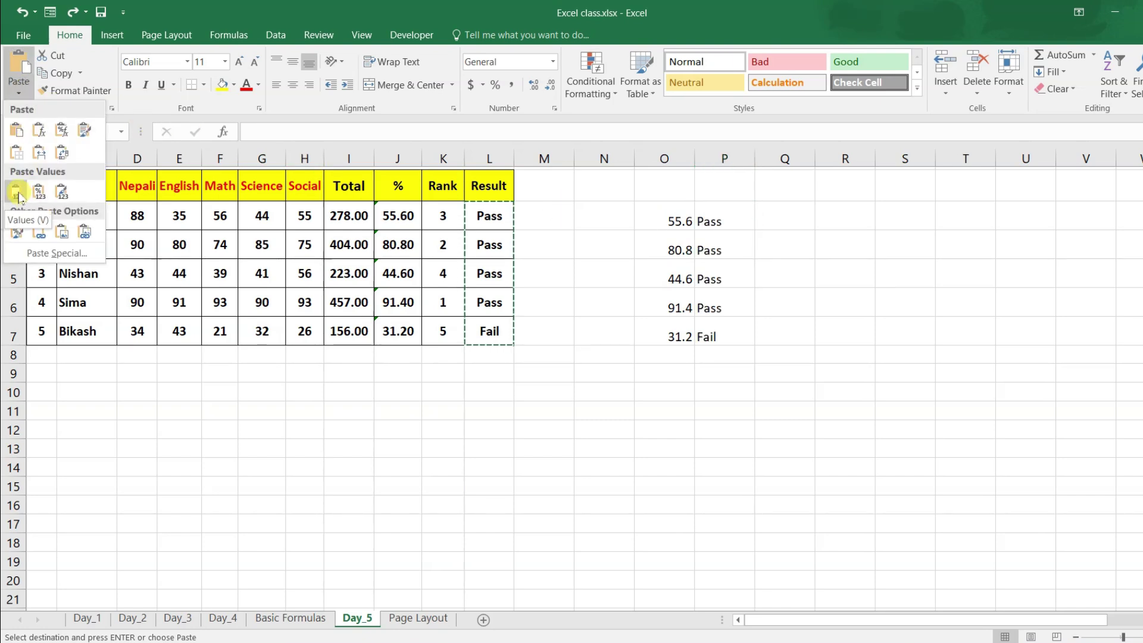
click(18, 194)
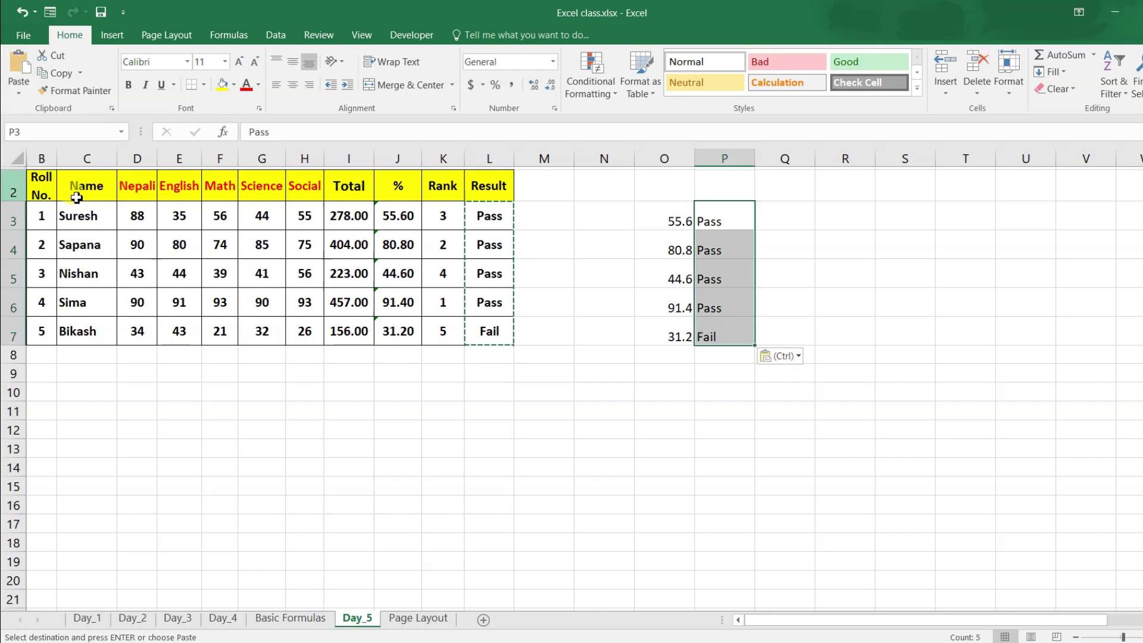
click(704, 277)
drag(717, 222, 724, 332)
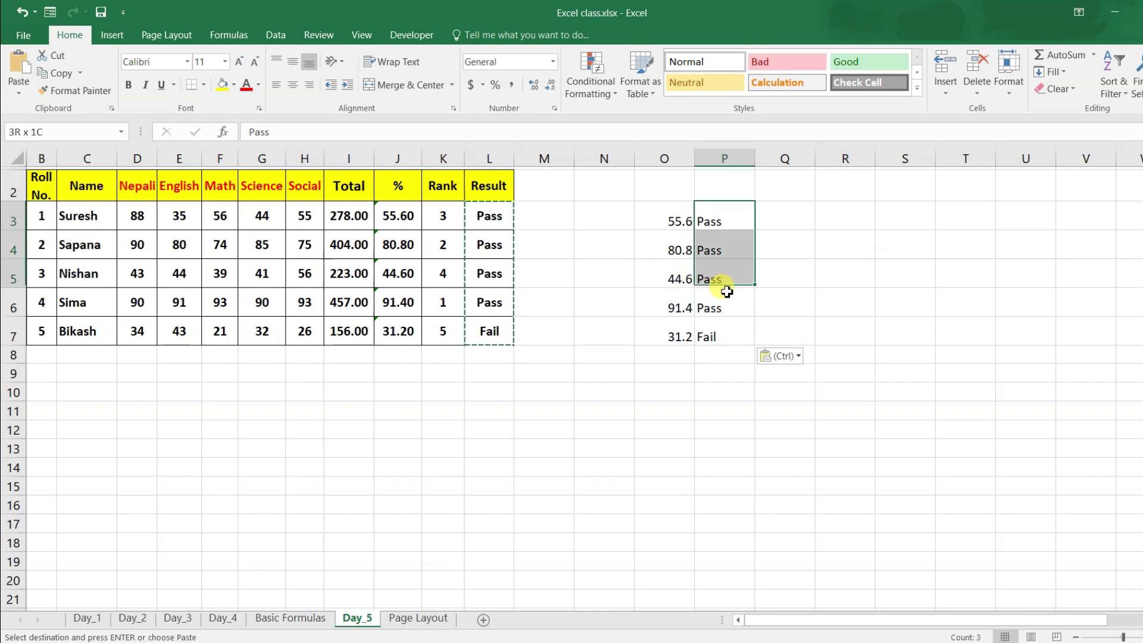
click(724, 332)
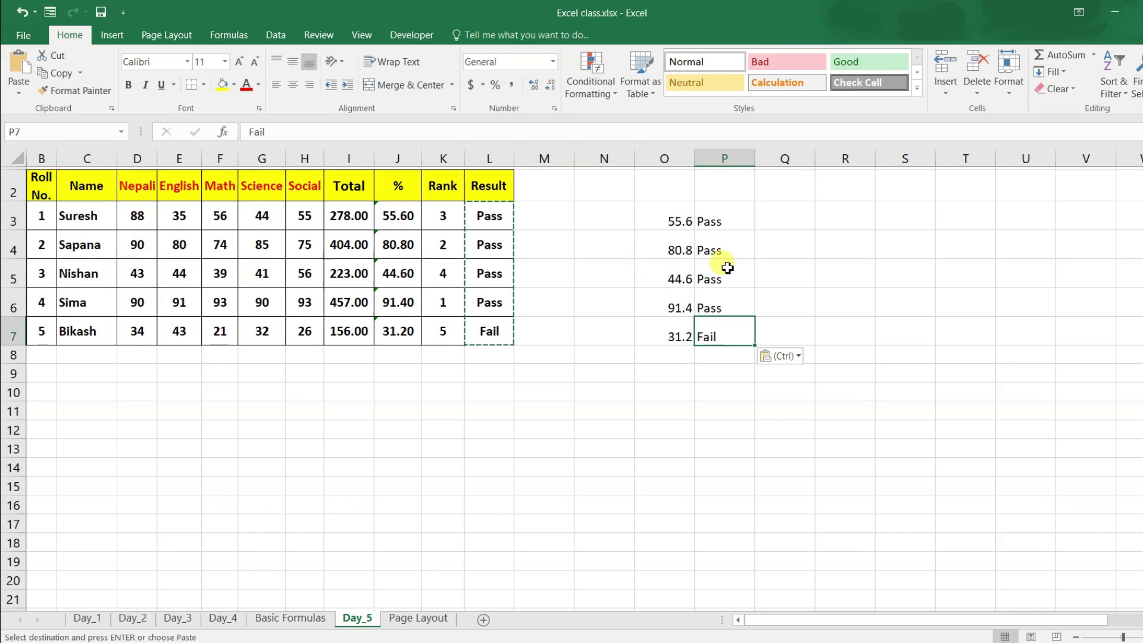
drag(722, 221, 726, 330)
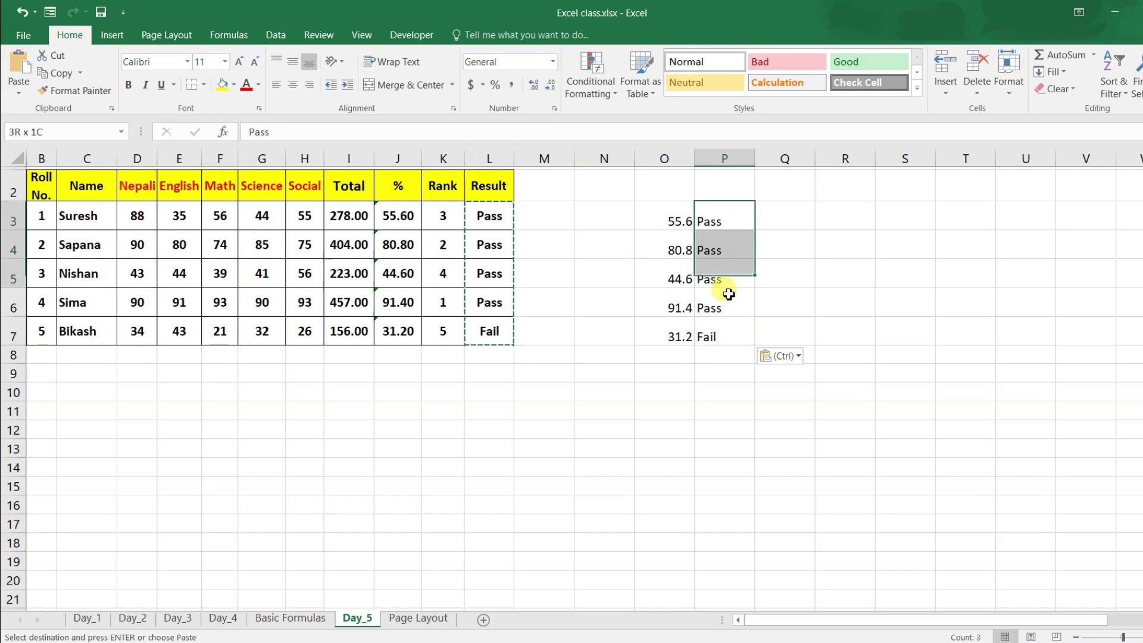
- Delete the pasted percentages and Pass/Fail values in O3:P8 beside the marksheet
click(726, 331)
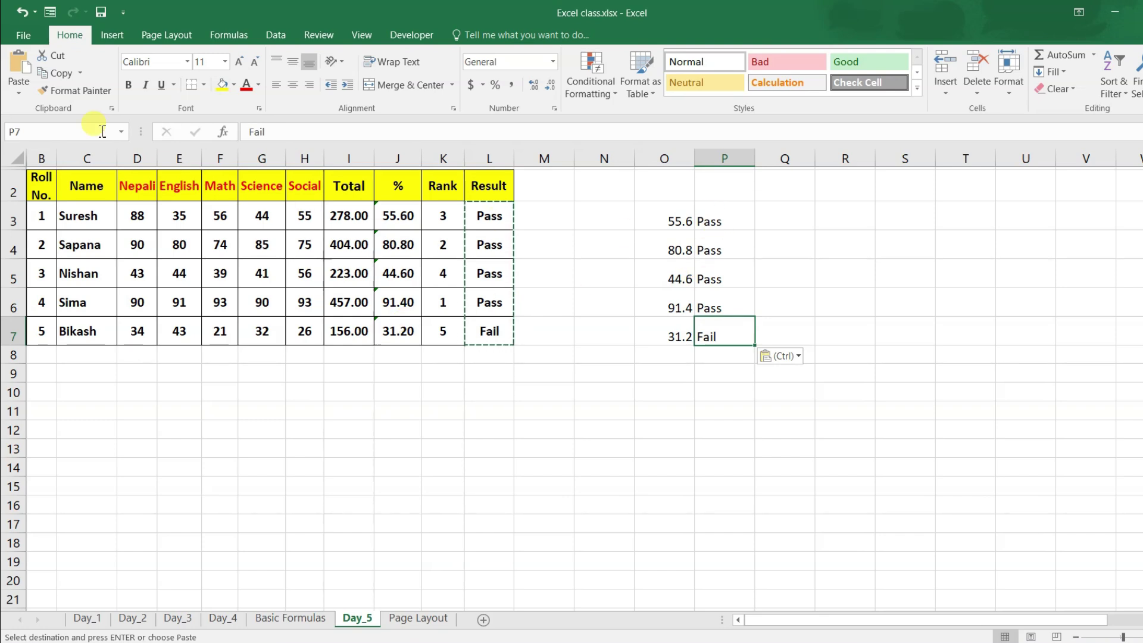
drag(658, 218, 713, 328)
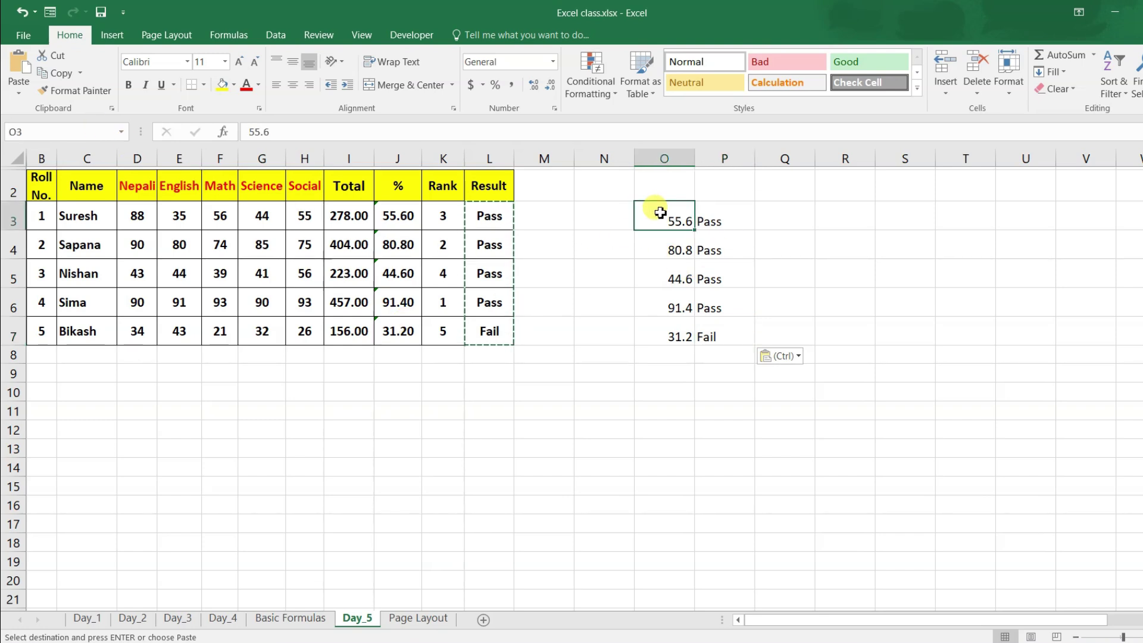
click(700, 280)
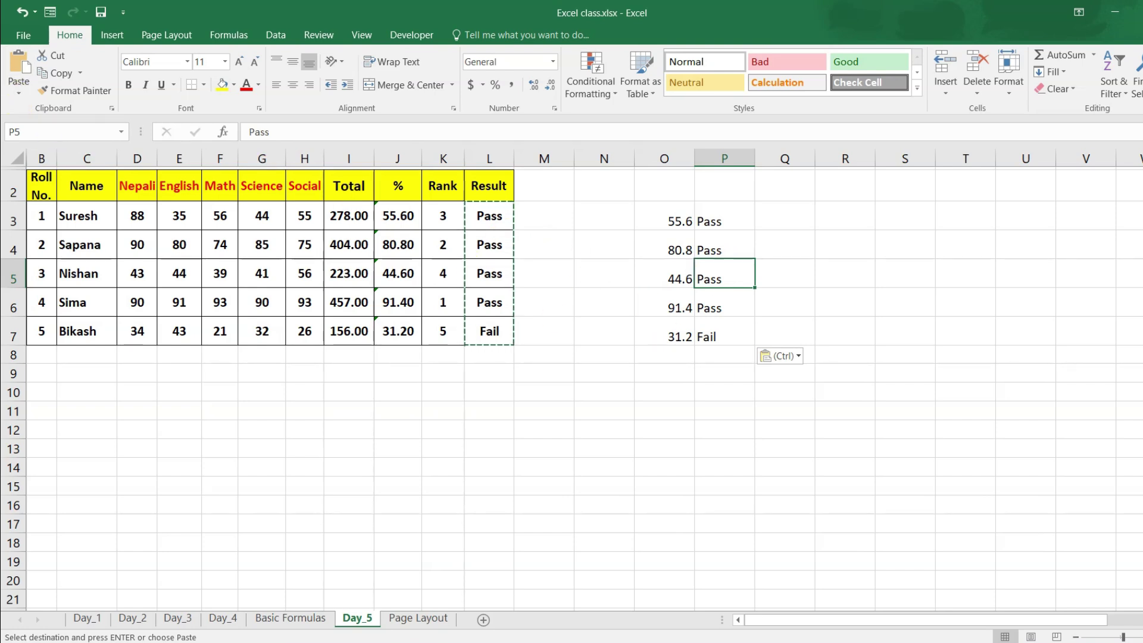
click(19, 89)
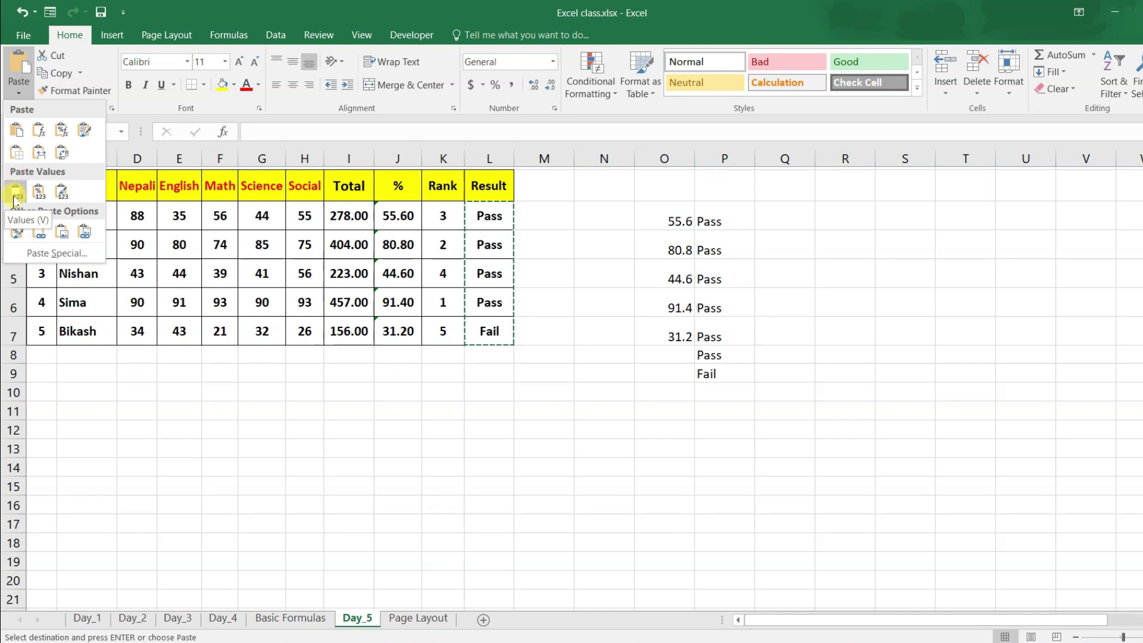
click(655, 207)
drag(655, 207, 747, 353)
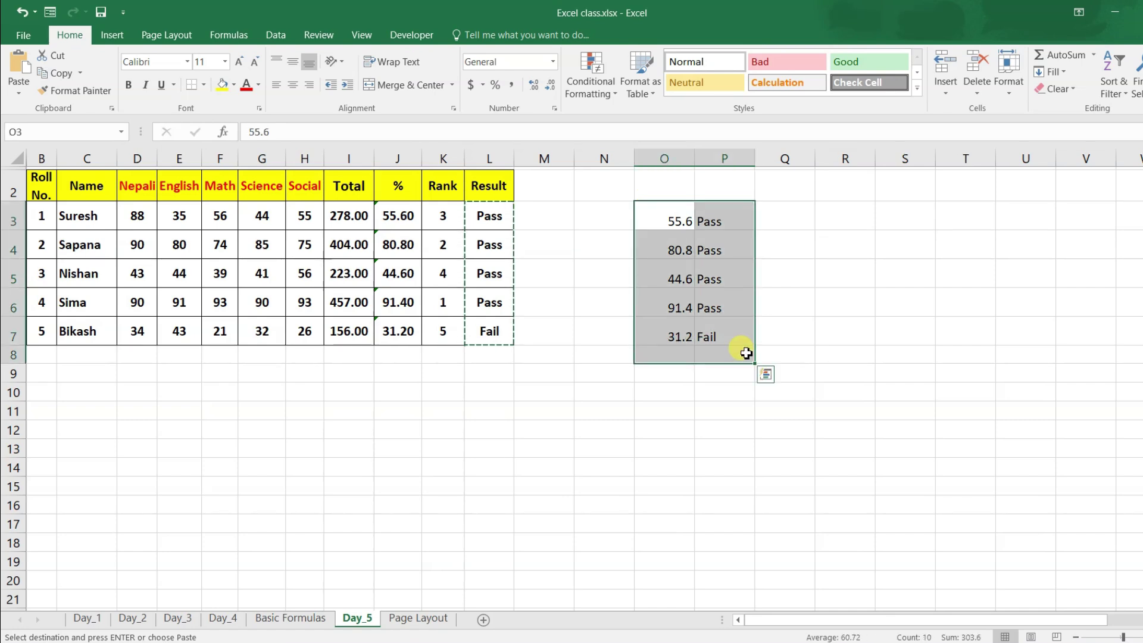
key(Delete)
click(192, 276)
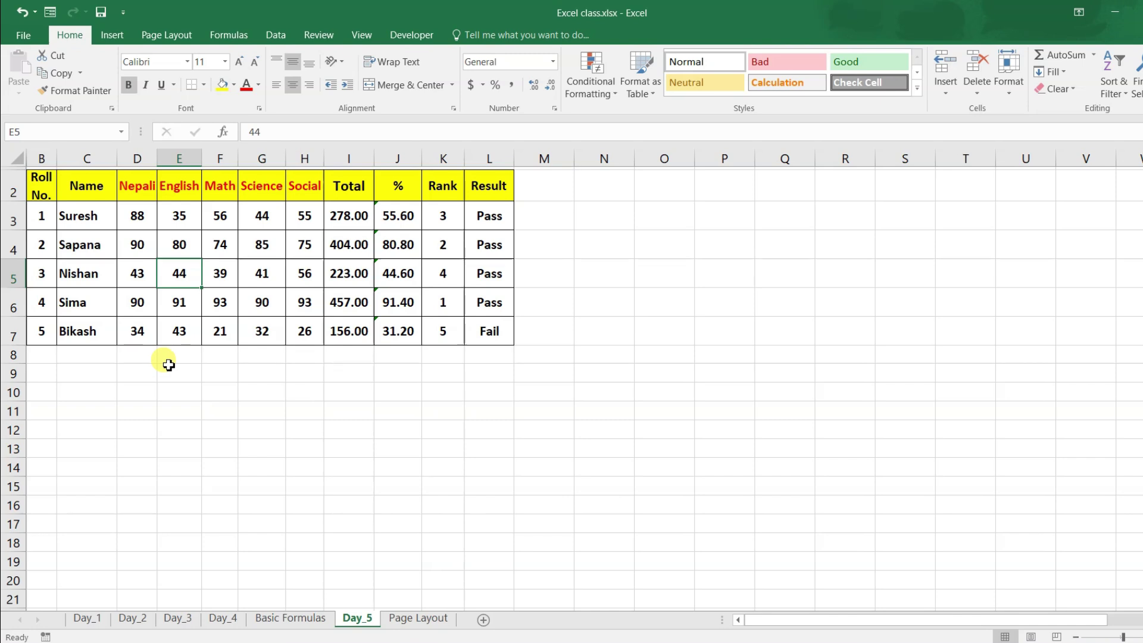
- Copy the whole marksheet and paste it at N2 as Values & Number Formatting
key(ctrl+a)
key(ctrl+c)
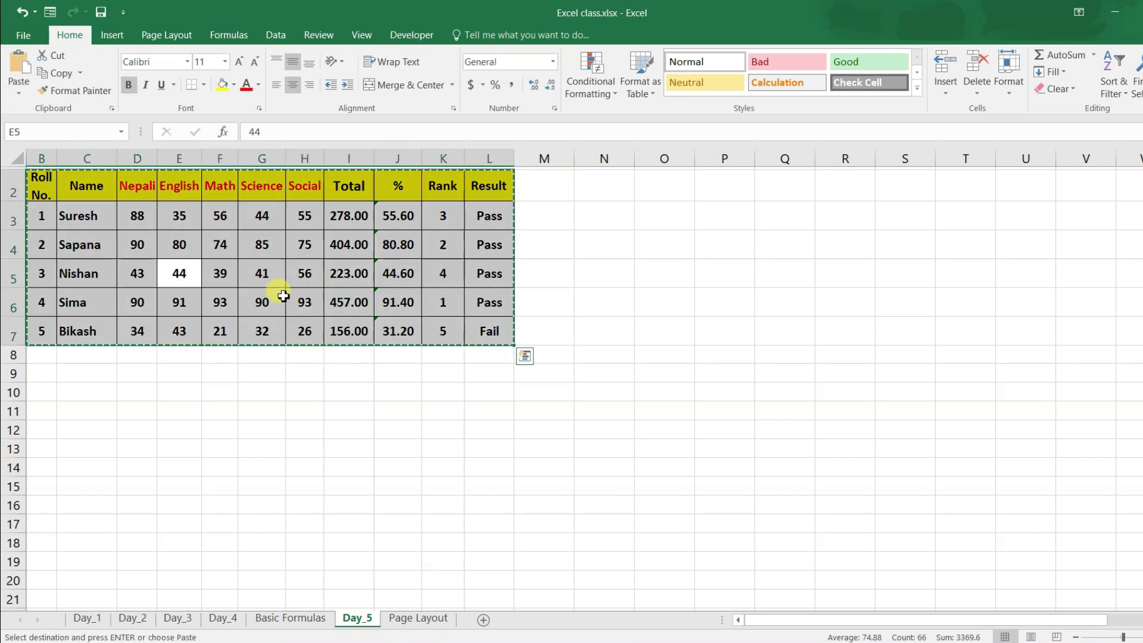
click(352, 274)
click(611, 192)
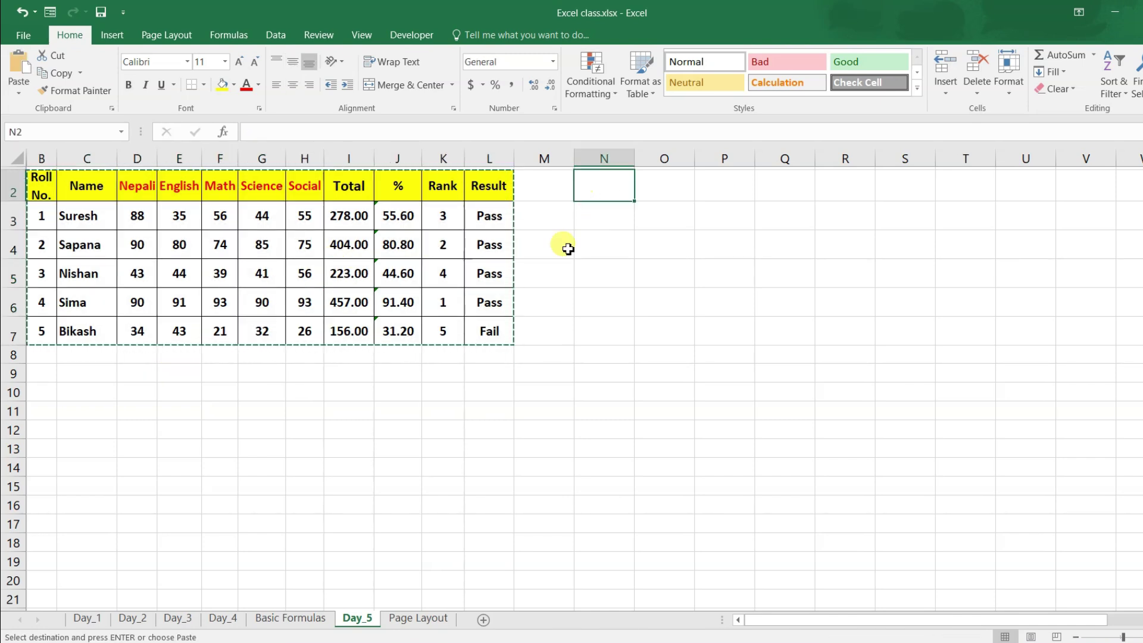
click(16, 97)
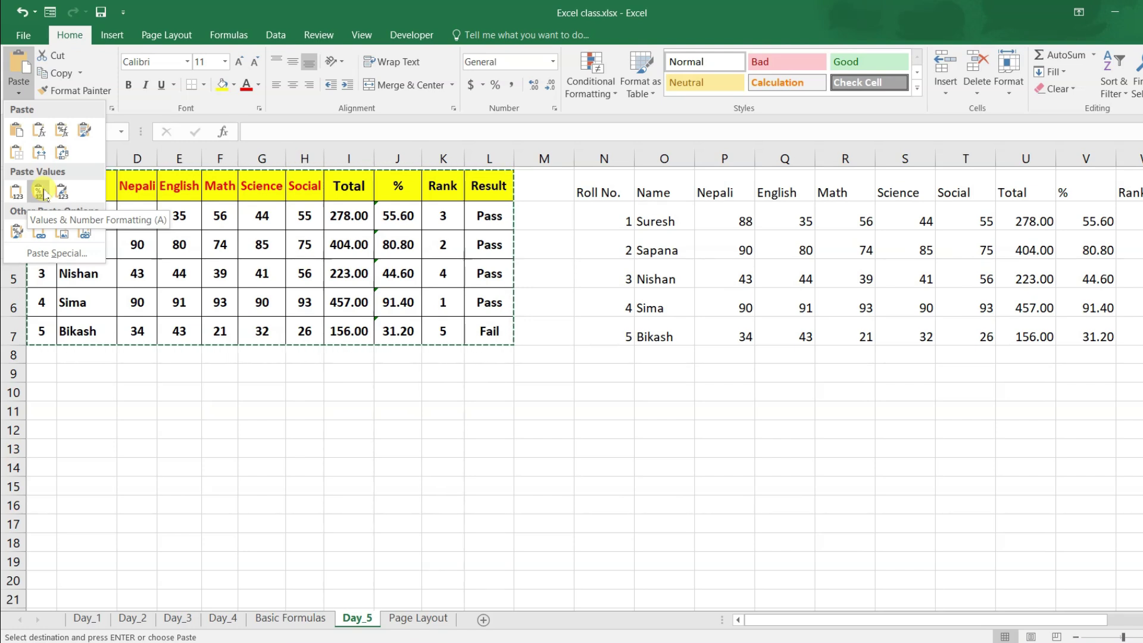
click(44, 194)
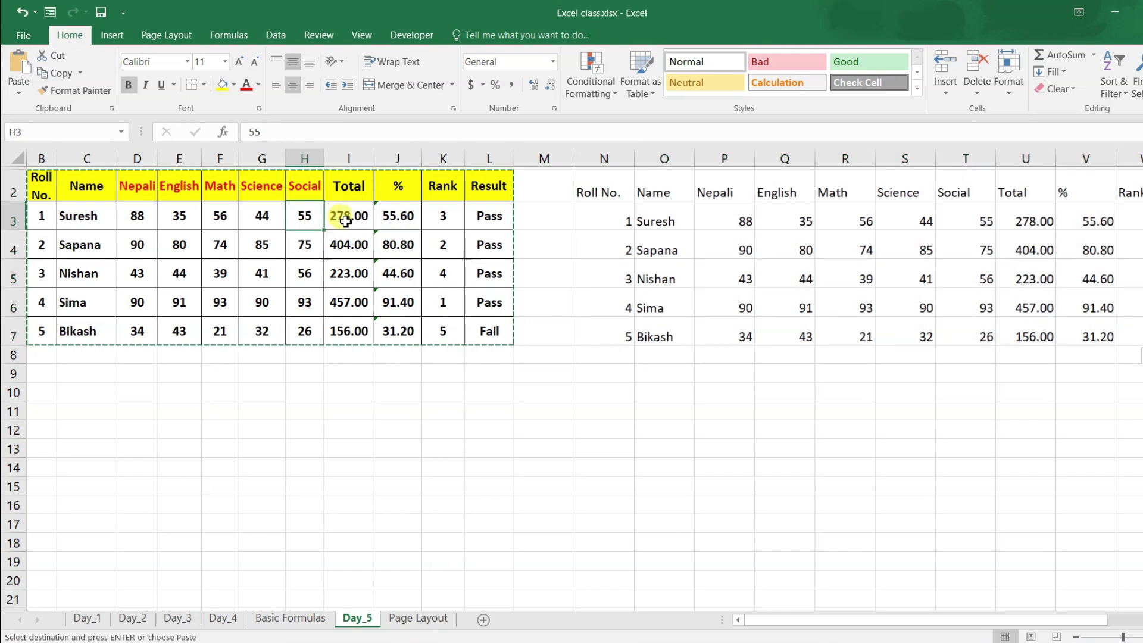
- Verify pasted totals and percentages like 278 and 91.4 are plain values, then undo the paste
drag(342, 217, 397, 298)
click(398, 274)
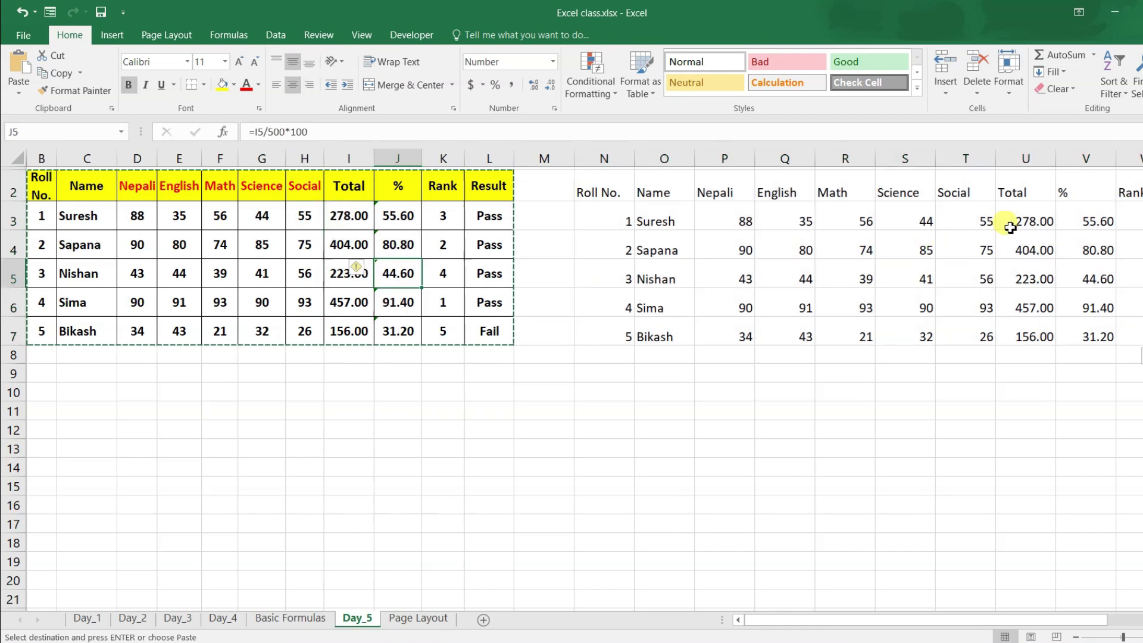
drag(982, 218, 1021, 278)
drag(1026, 221, 1097, 339)
click(1029, 221)
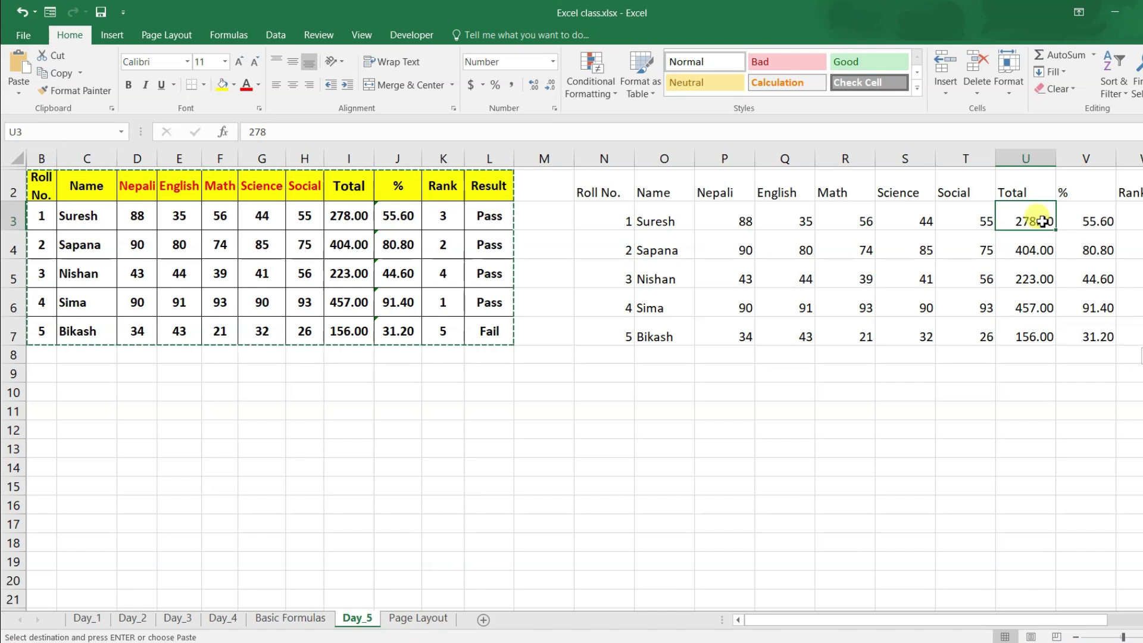
drag(1034, 220, 1097, 334)
click(1066, 295)
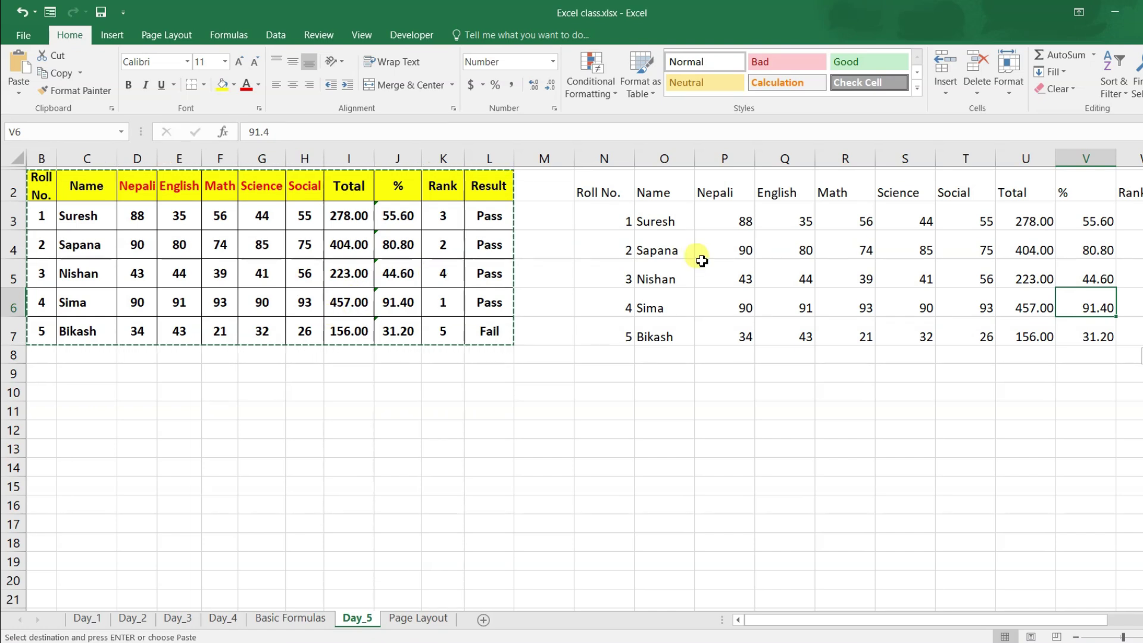
key(shift+F10)
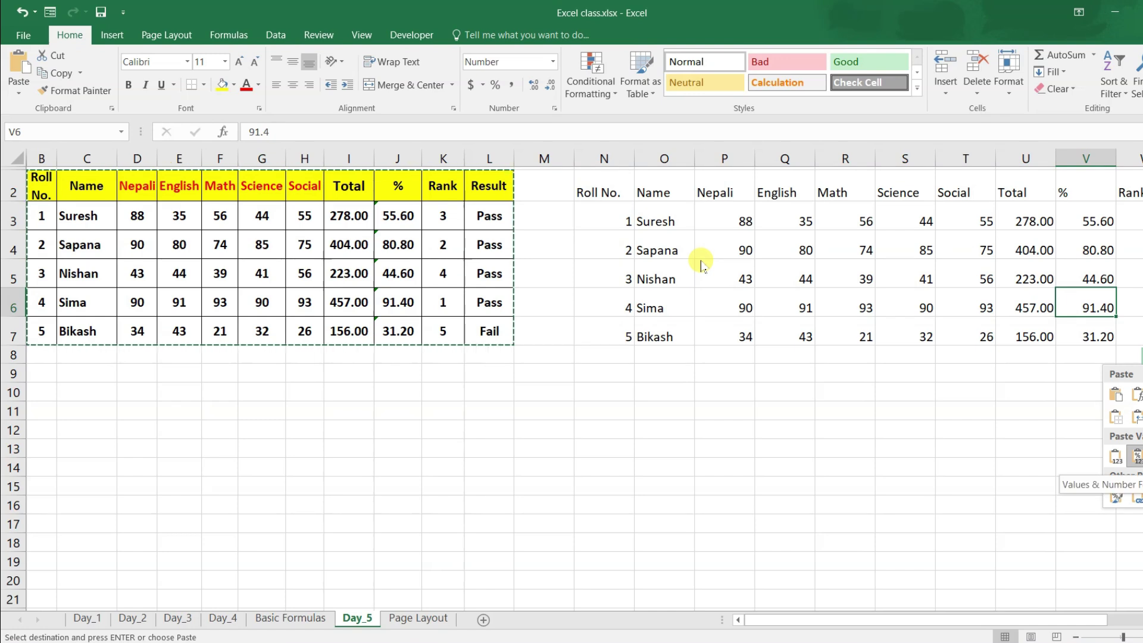
key(Escape)
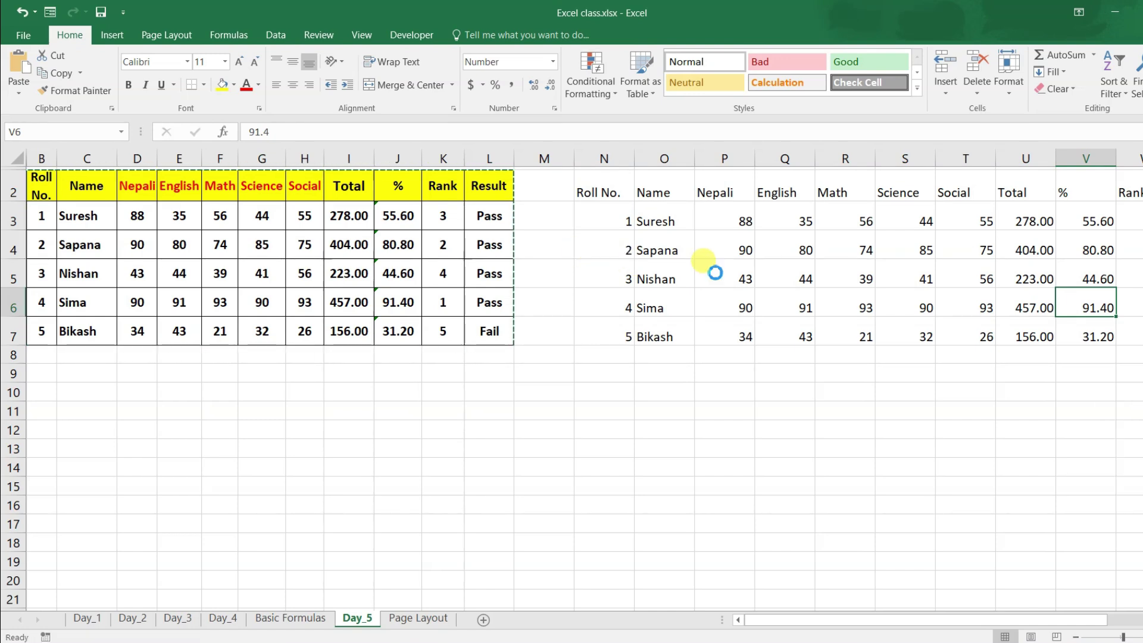
key(ctrl+z)
- Paste the marksheet at N2 as Values & Source Formatting, keeping yellow headers and borders
click(605, 189)
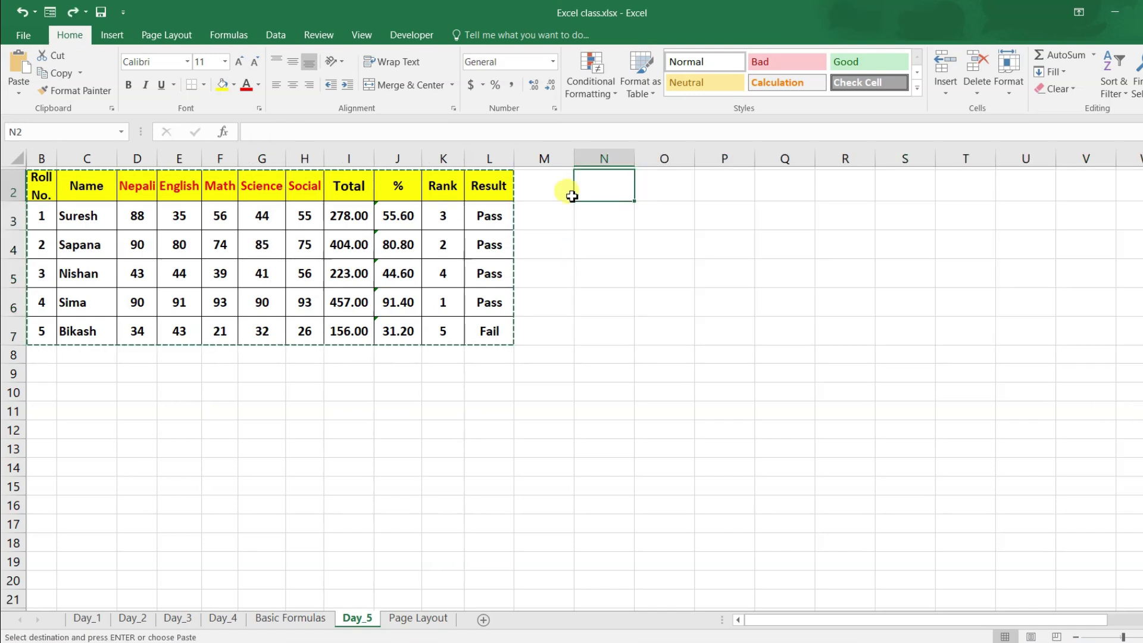
click(17, 90)
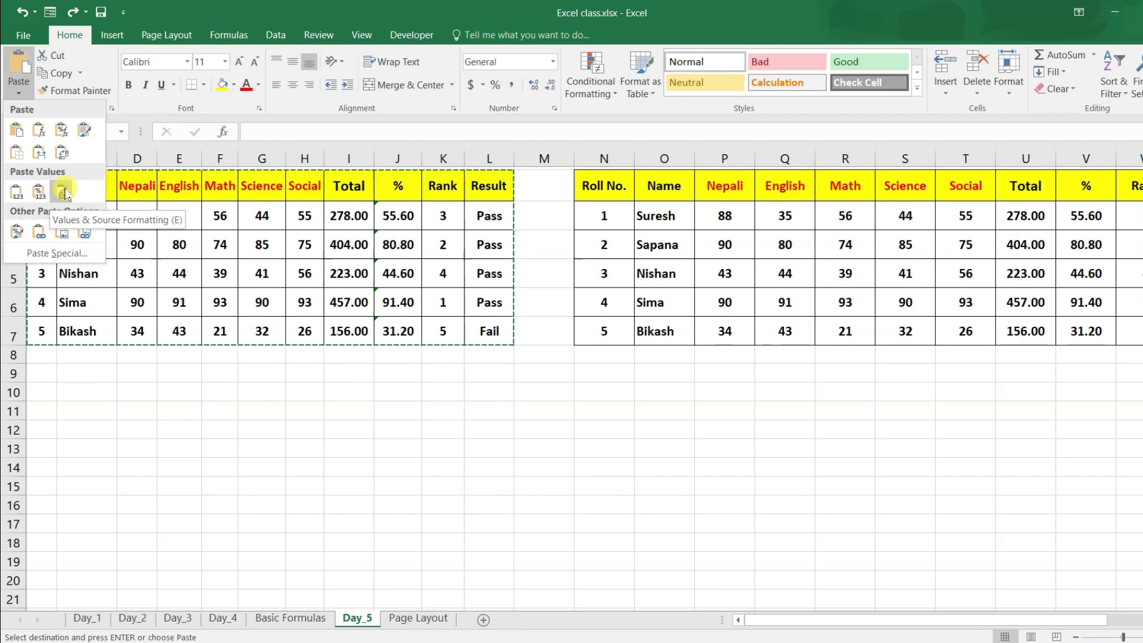
click(63, 192)
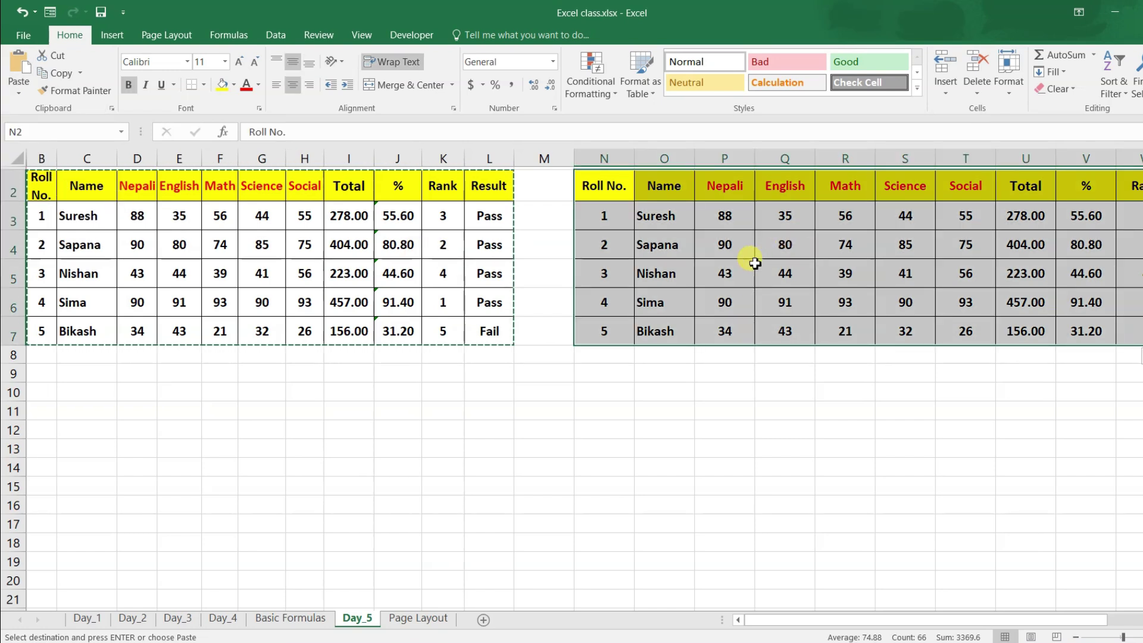
click(1014, 271)
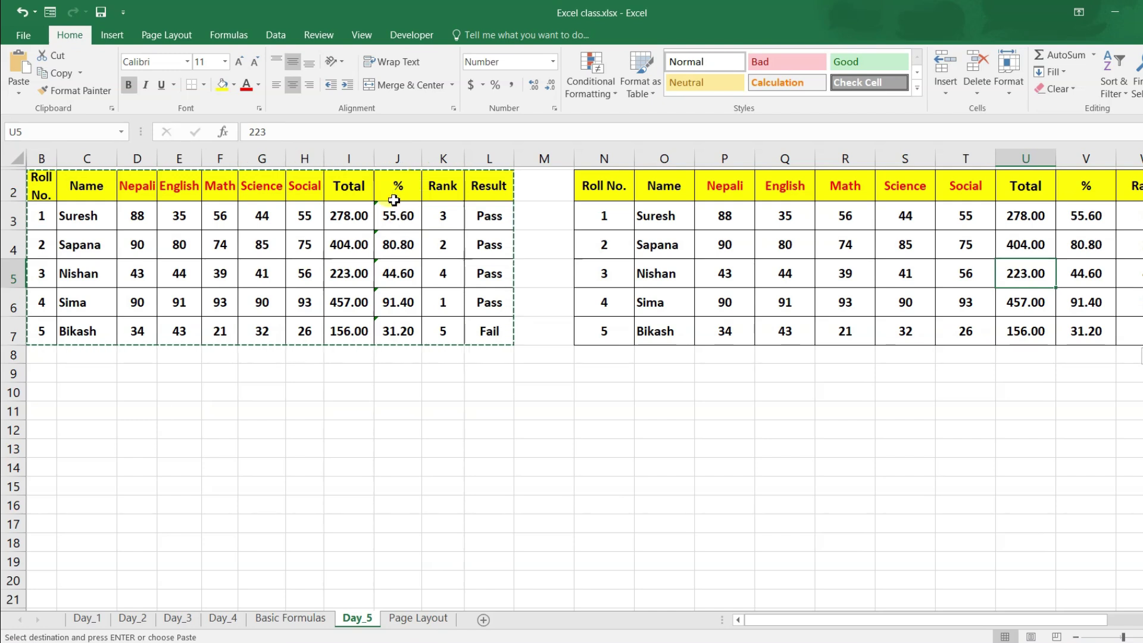
drag(399, 185, 400, 333)
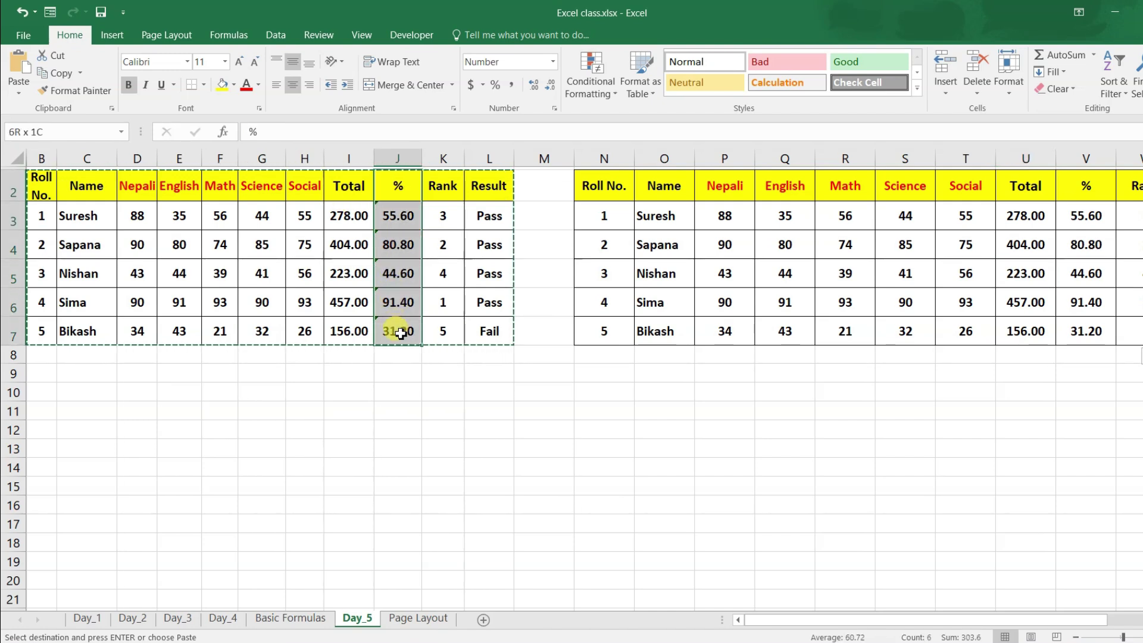
- Copy the percentages J3:J7 and paste them at J9 as values with source formatting
drag(390, 216, 398, 335)
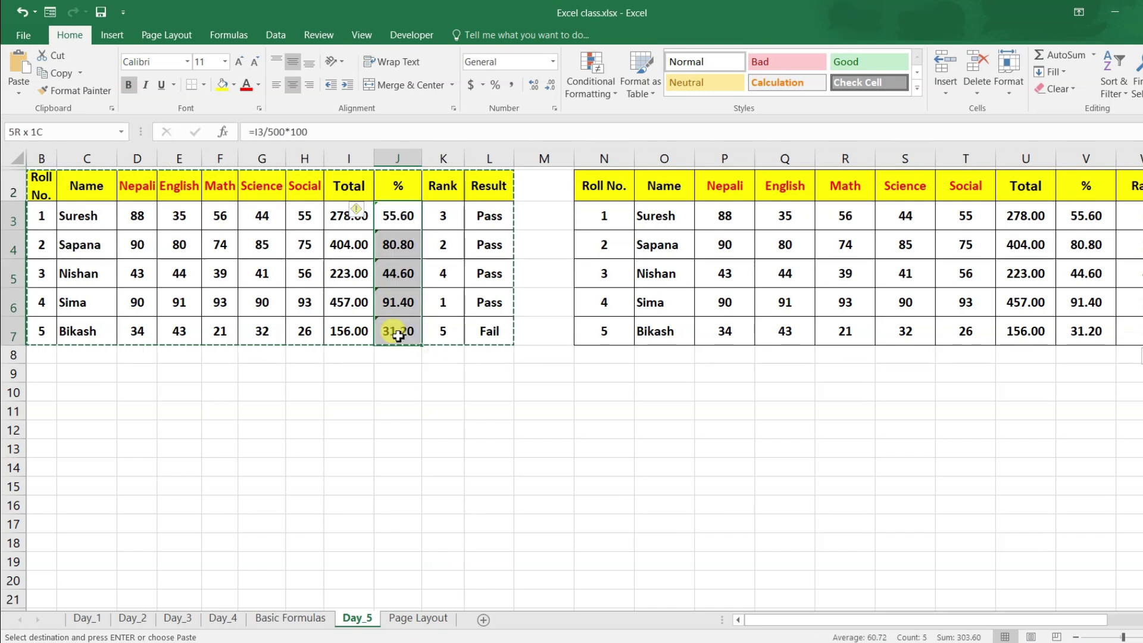
key(ctrl+c)
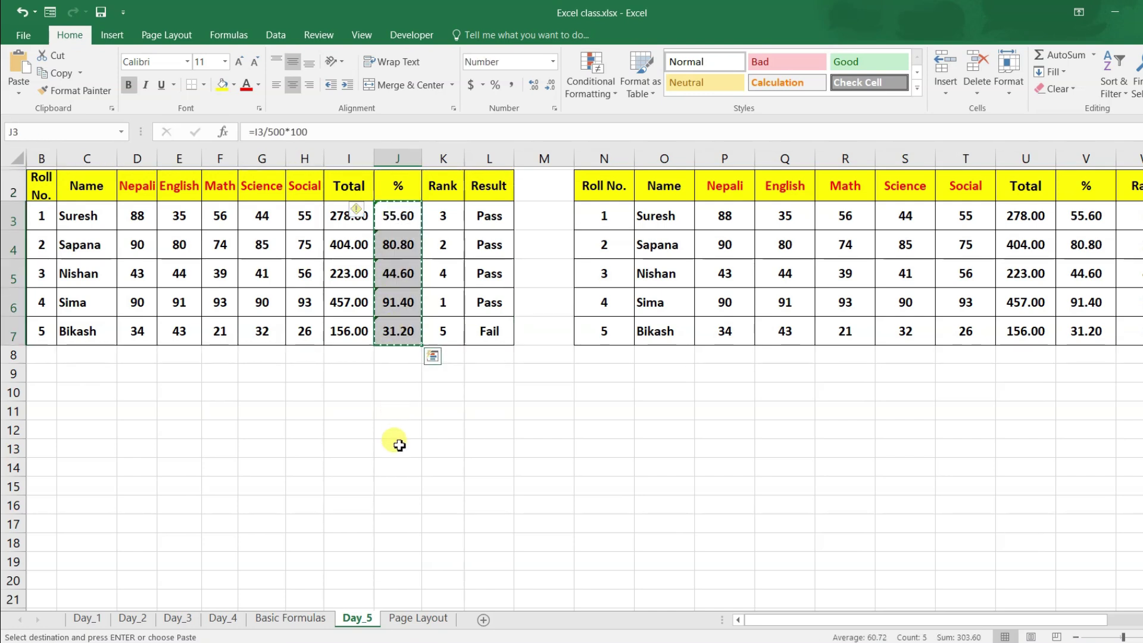
click(398, 373)
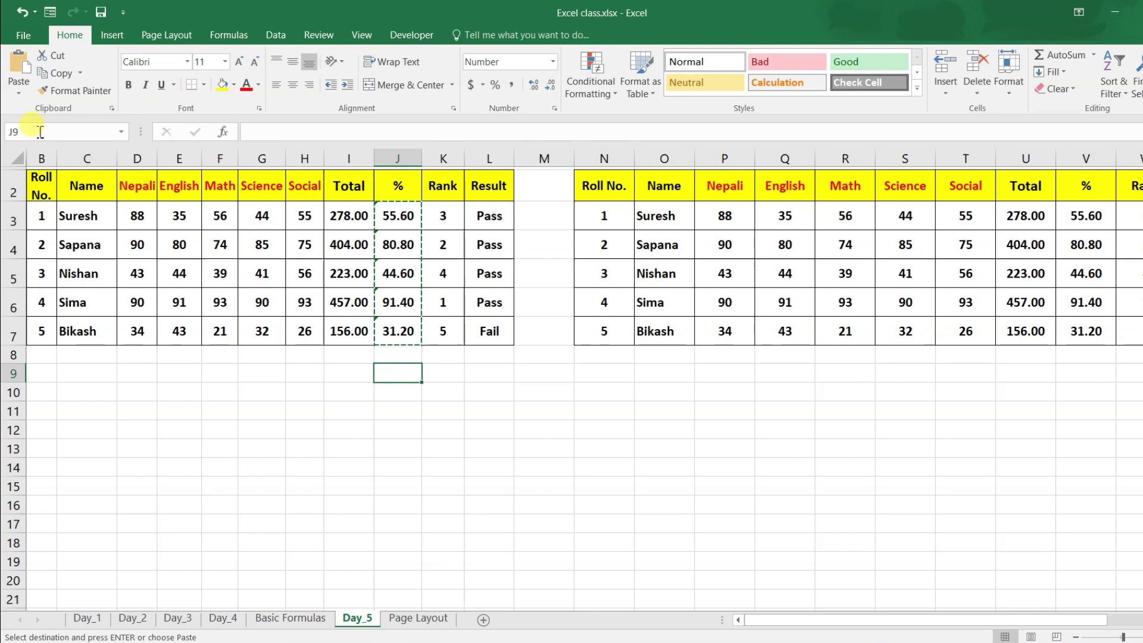
click(27, 95)
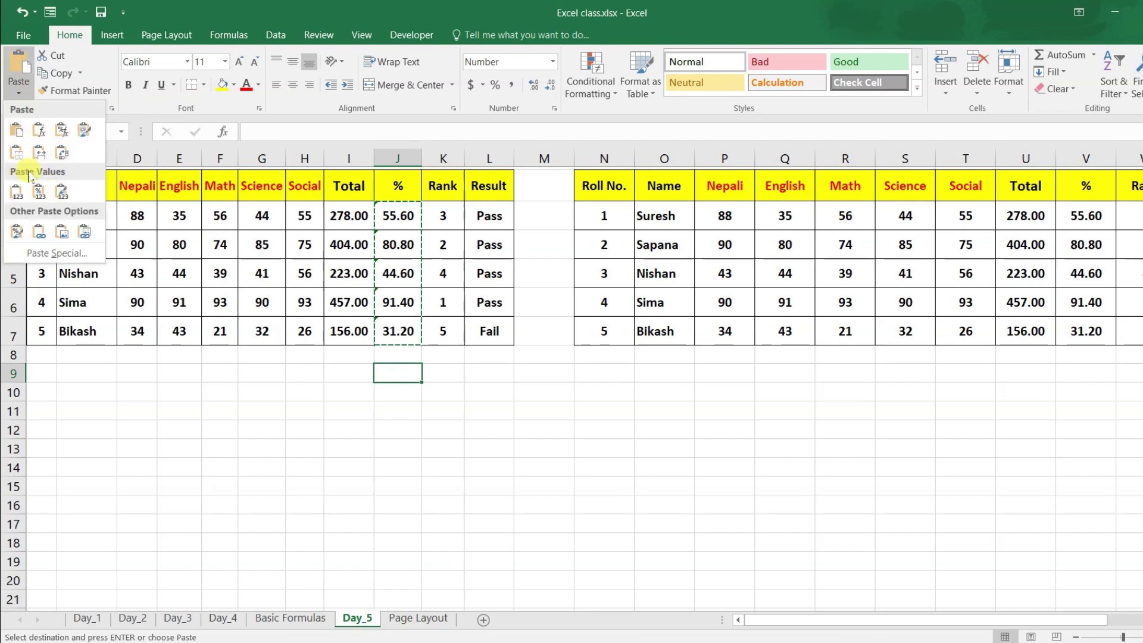
click(61, 193)
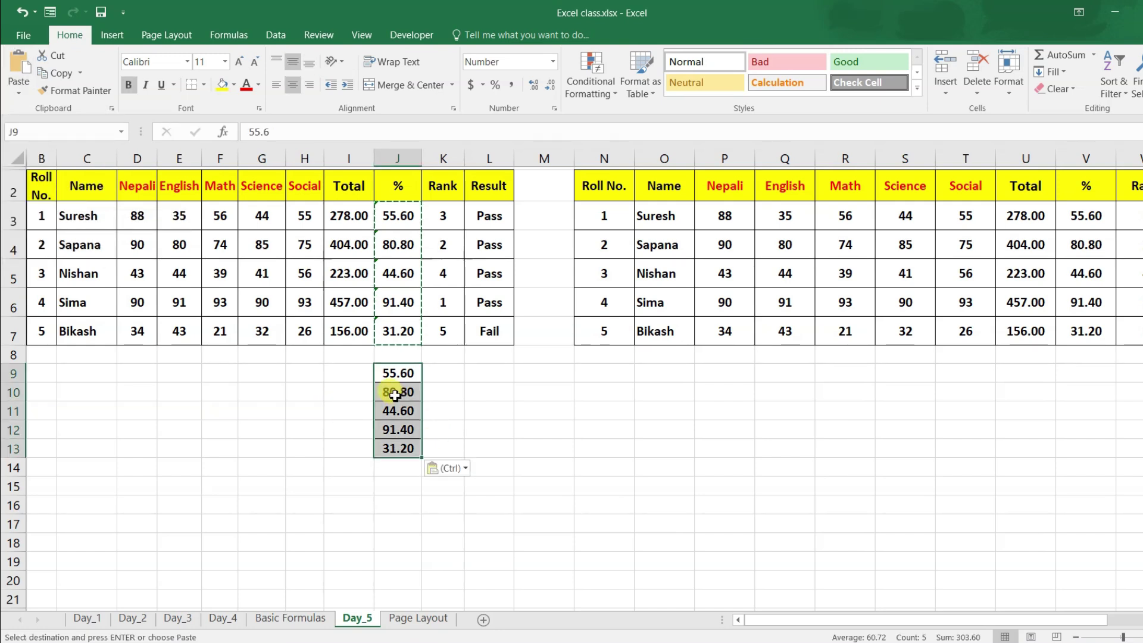
click(401, 285)
click(402, 218)
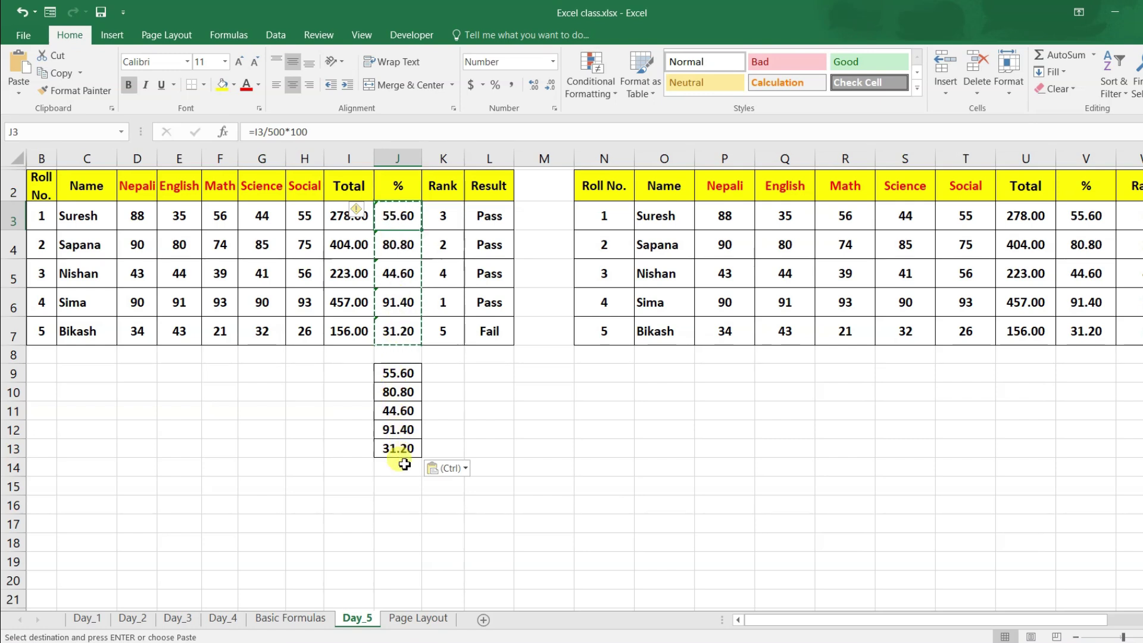
click(396, 413)
click(402, 390)
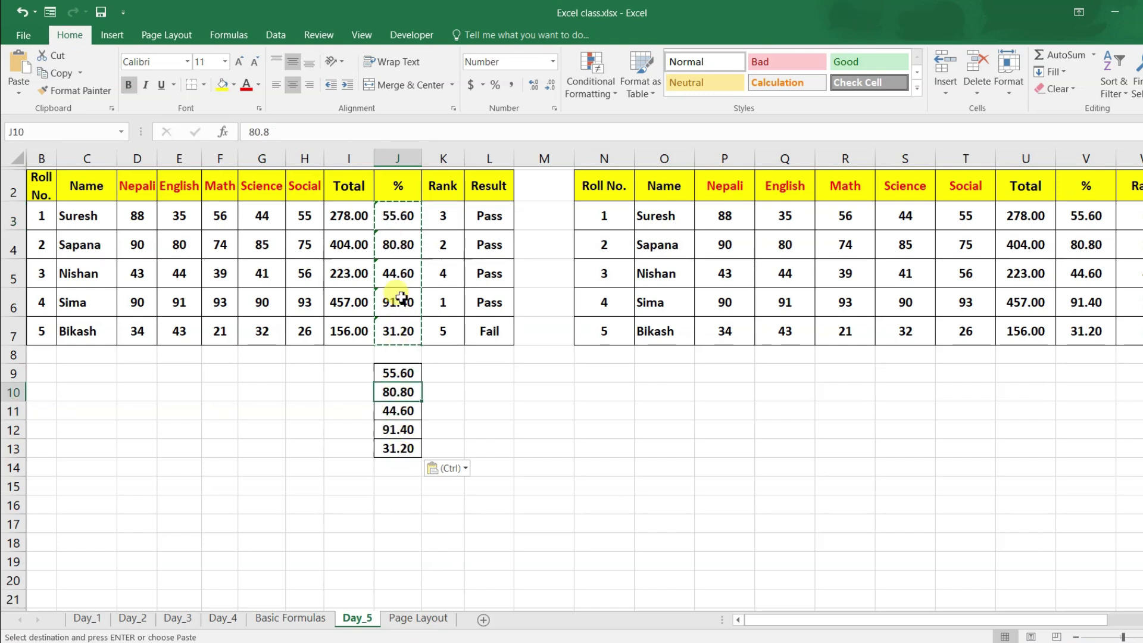
click(401, 296)
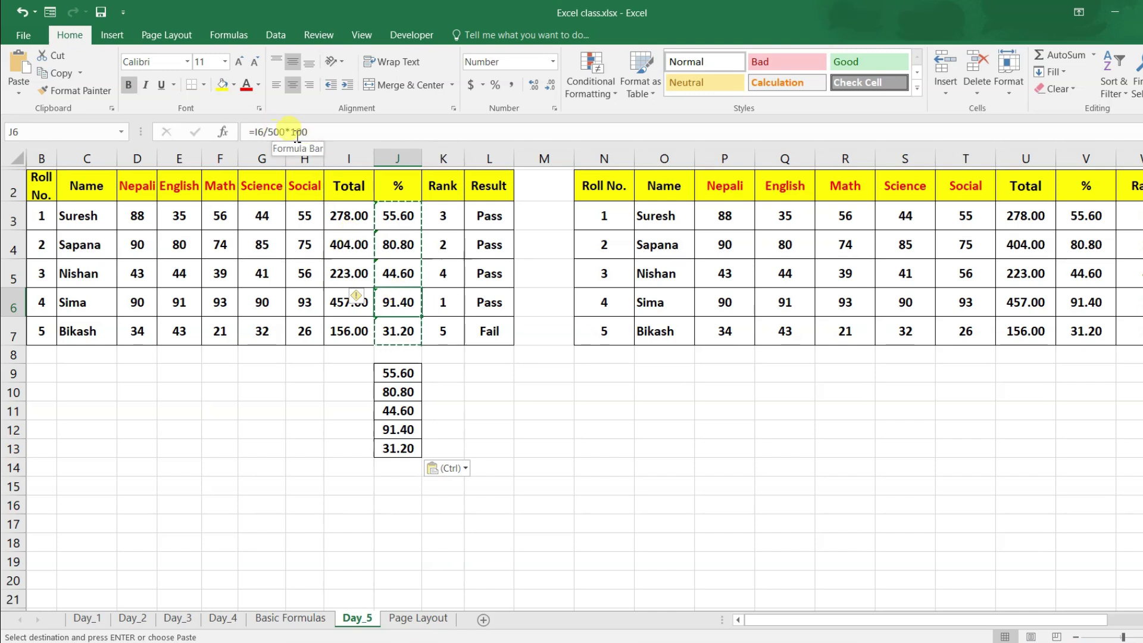
click(398, 378)
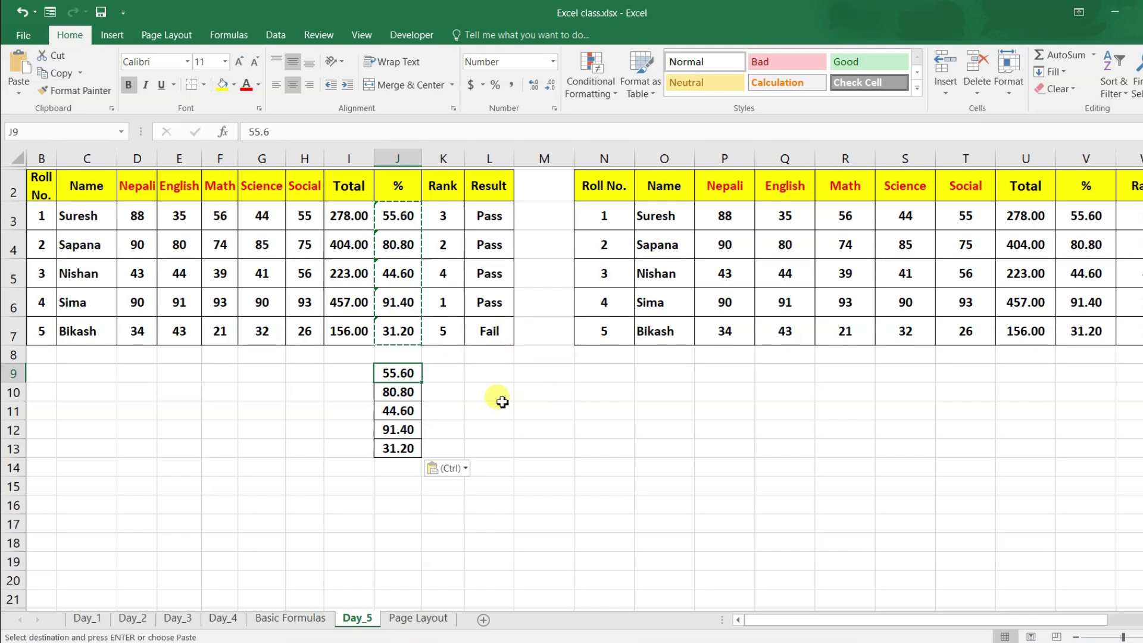
- Confirm J9:J13 hold plain values like 44.6 and 31.2, then undo this paste and the formatted table copy
click(410, 398)
click(403, 428)
click(402, 452)
click(400, 375)
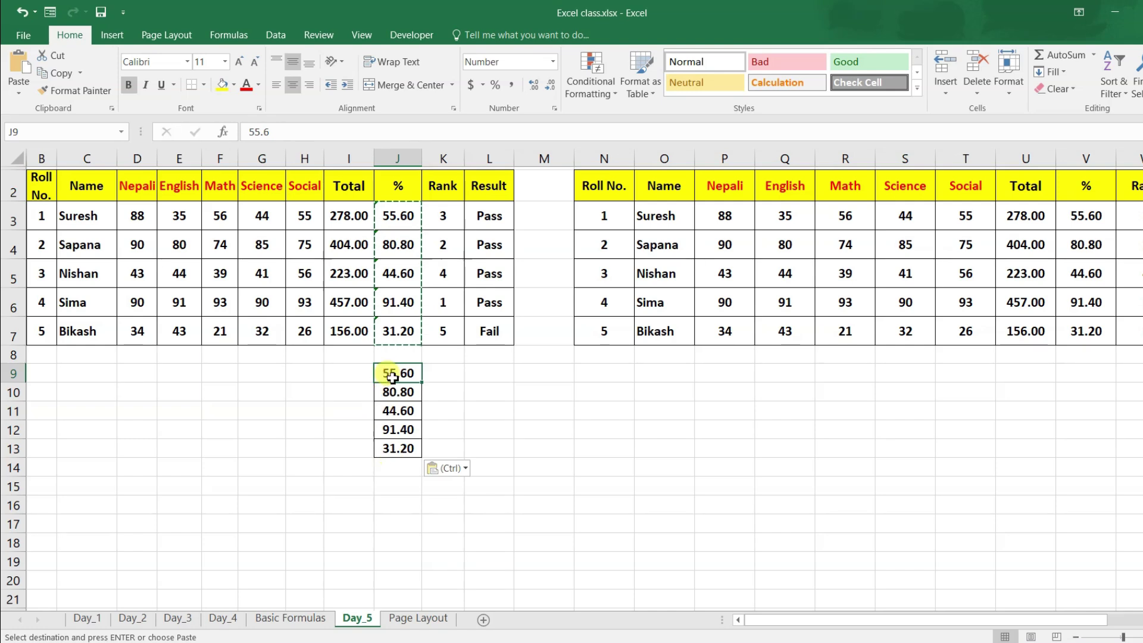
drag(393, 375, 398, 450)
click(408, 416)
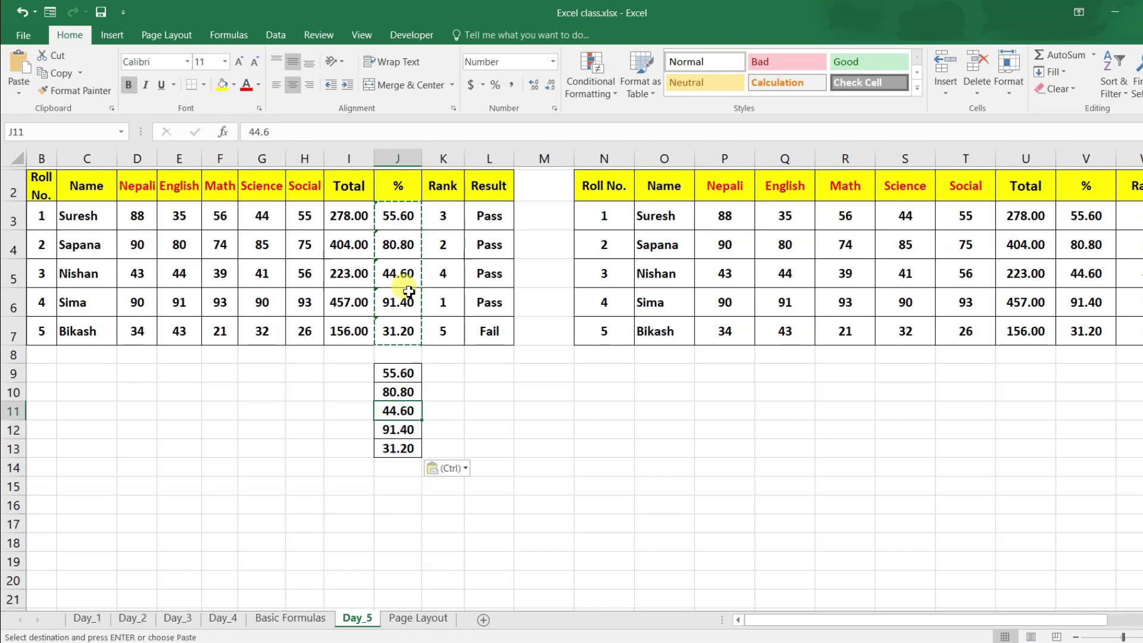
click(398, 272)
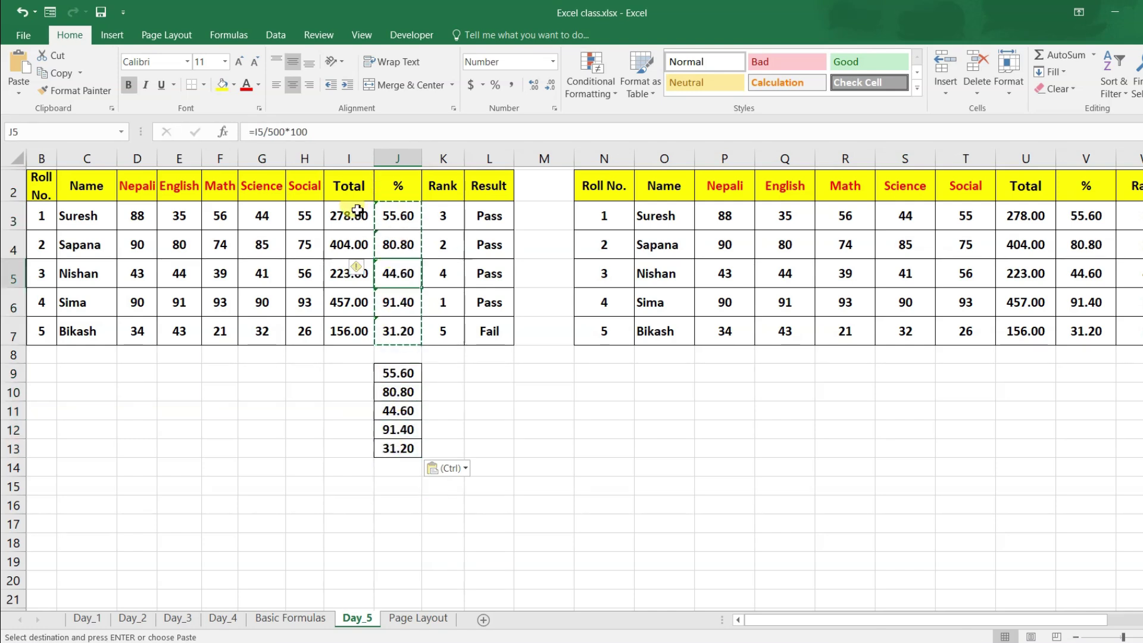
drag(386, 373, 394, 457)
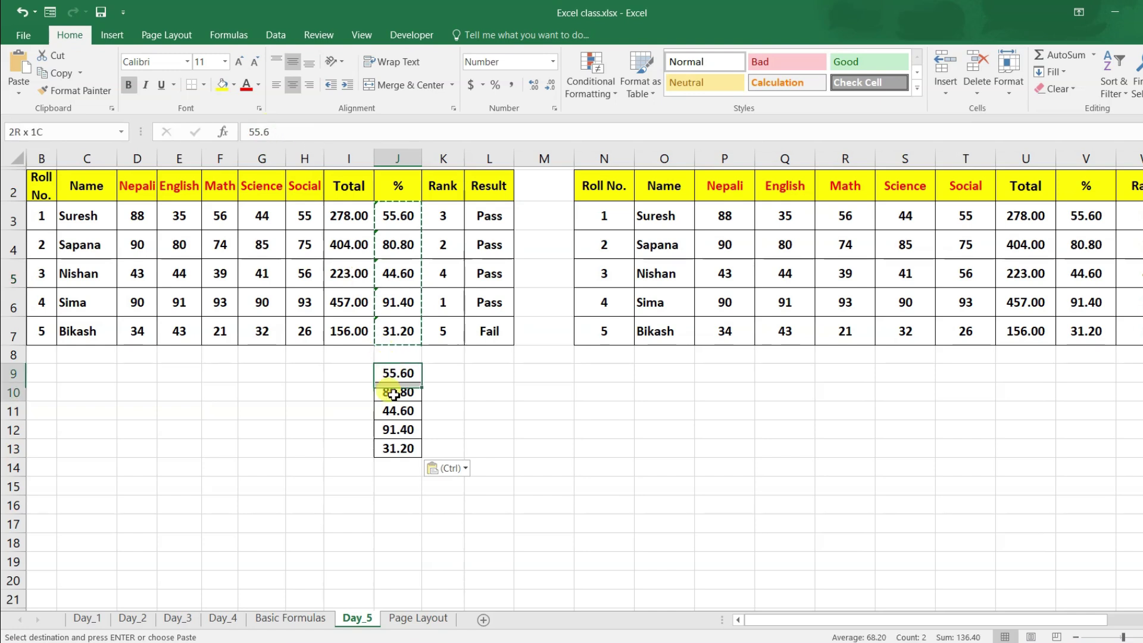
click(394, 430)
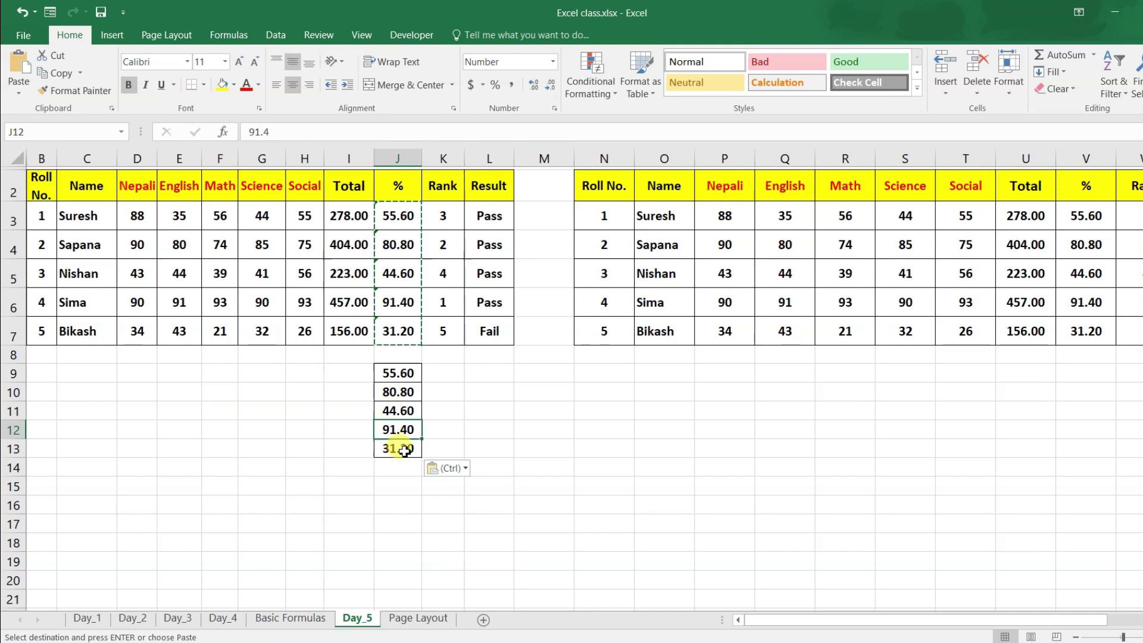
key(ctrl+z)
key(ctrl+z)
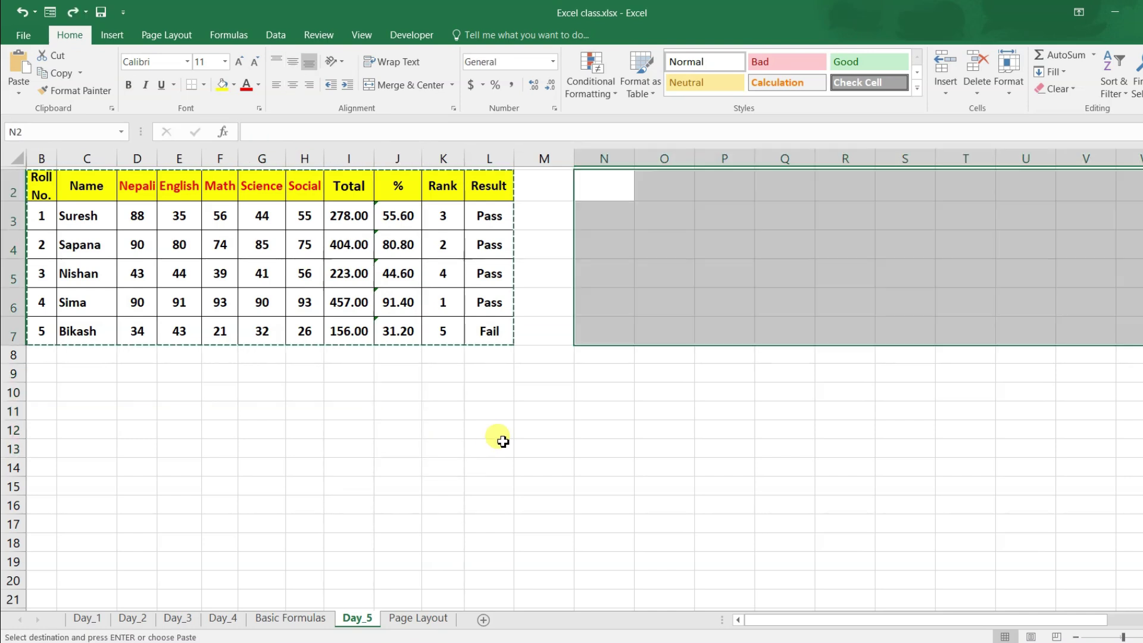
key(ctrl+z)
- Paste only the marksheet's formatting at N2, giving an empty yellow-headed, bordered grid
click(615, 198)
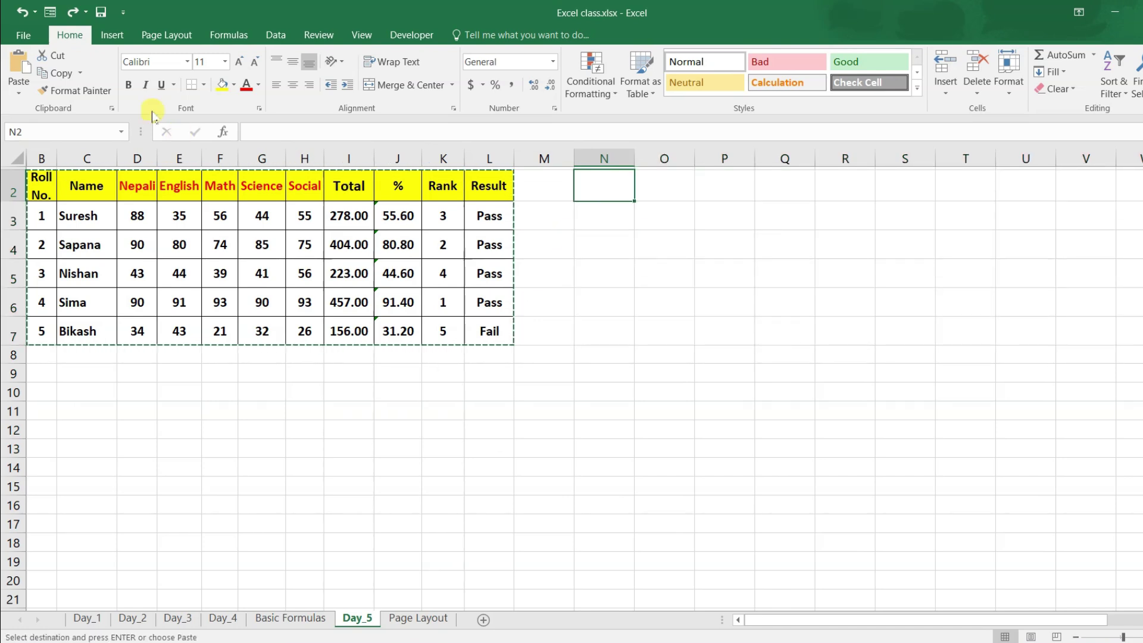
click(24, 92)
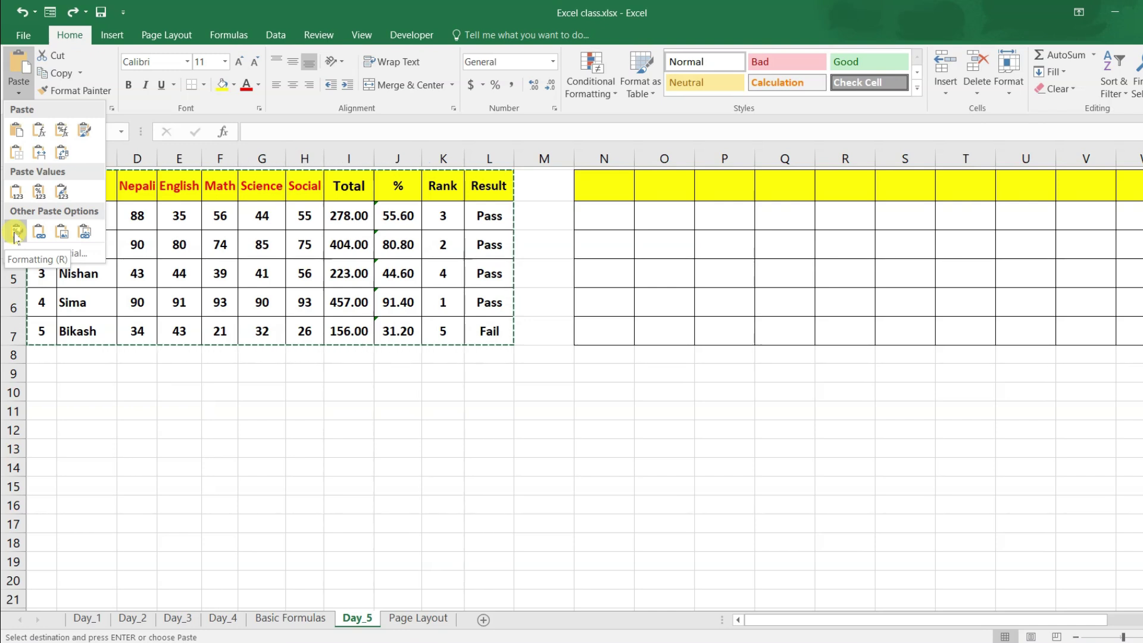
click(15, 235)
click(649, 271)
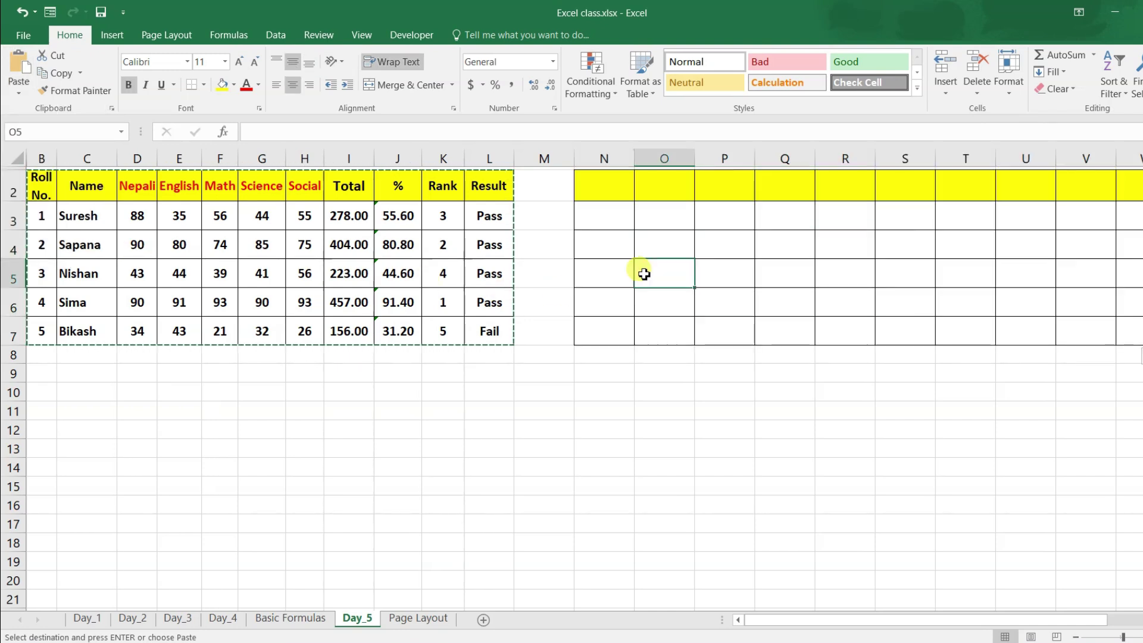
drag(53, 189, 470, 330)
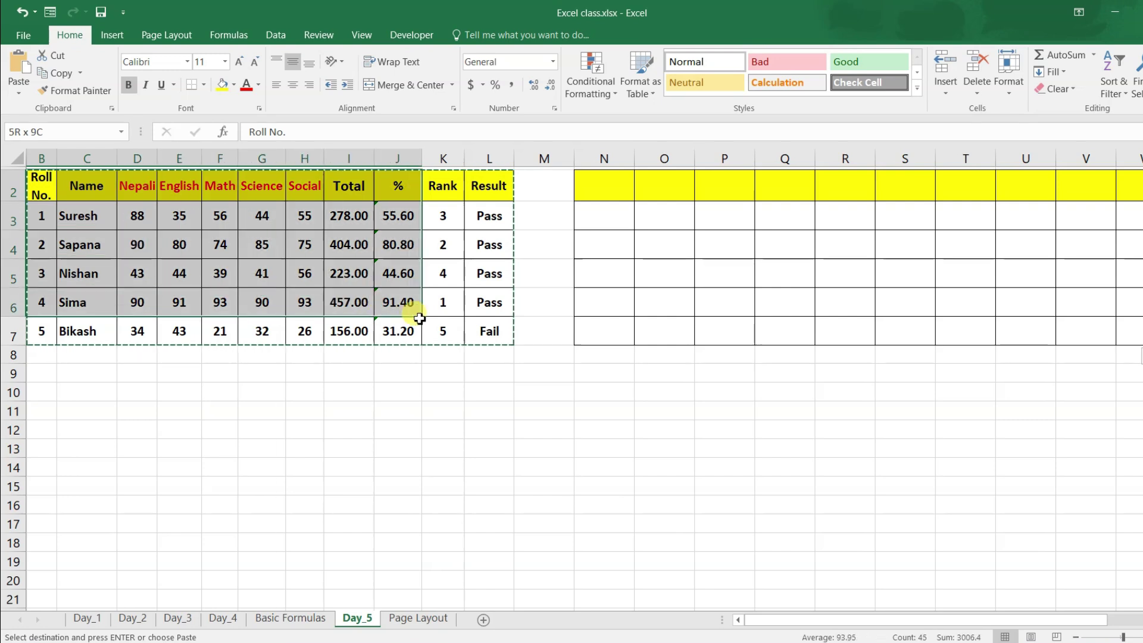
click(441, 302)
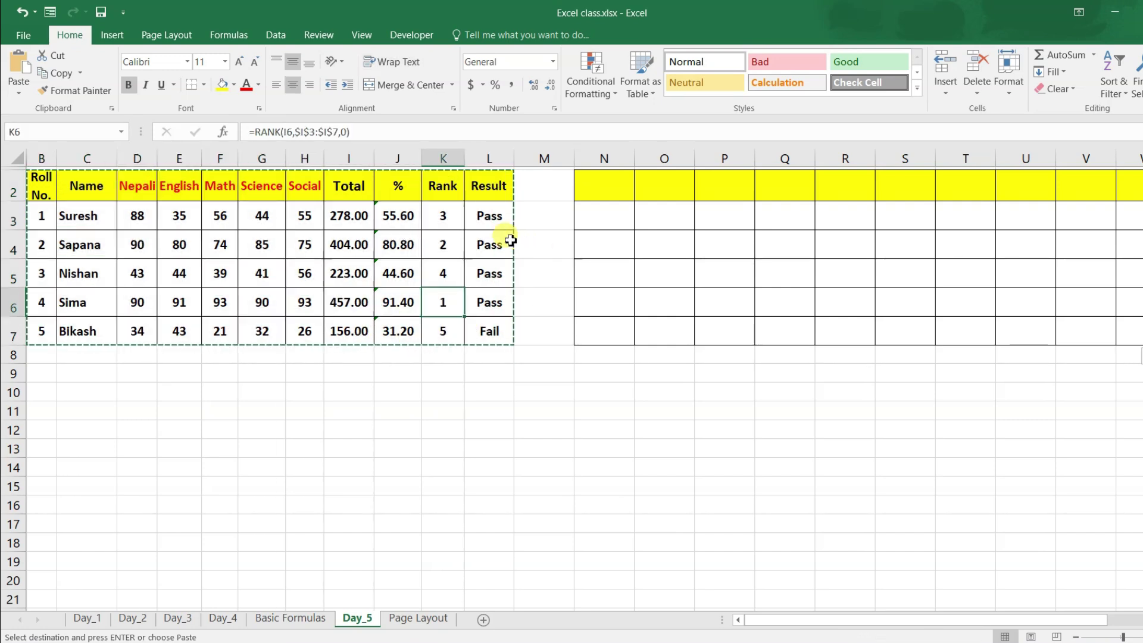
click(605, 187)
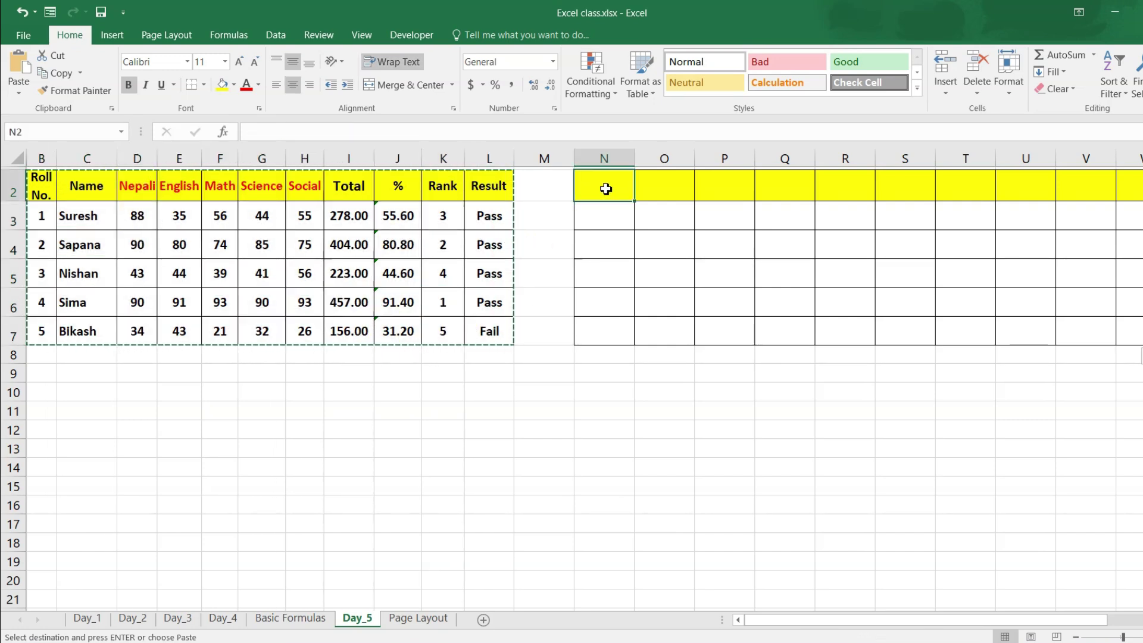
- Enter a test value of 12 in O4, then undo the formatting paste and the entry
click(641, 248)
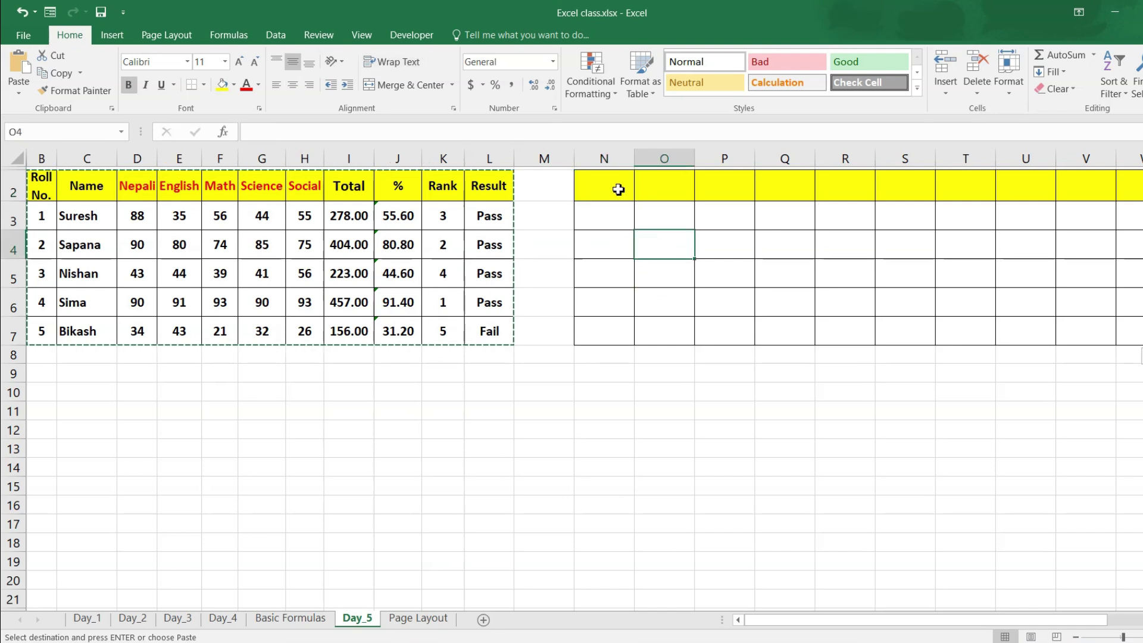
drag(46, 188, 582, 302)
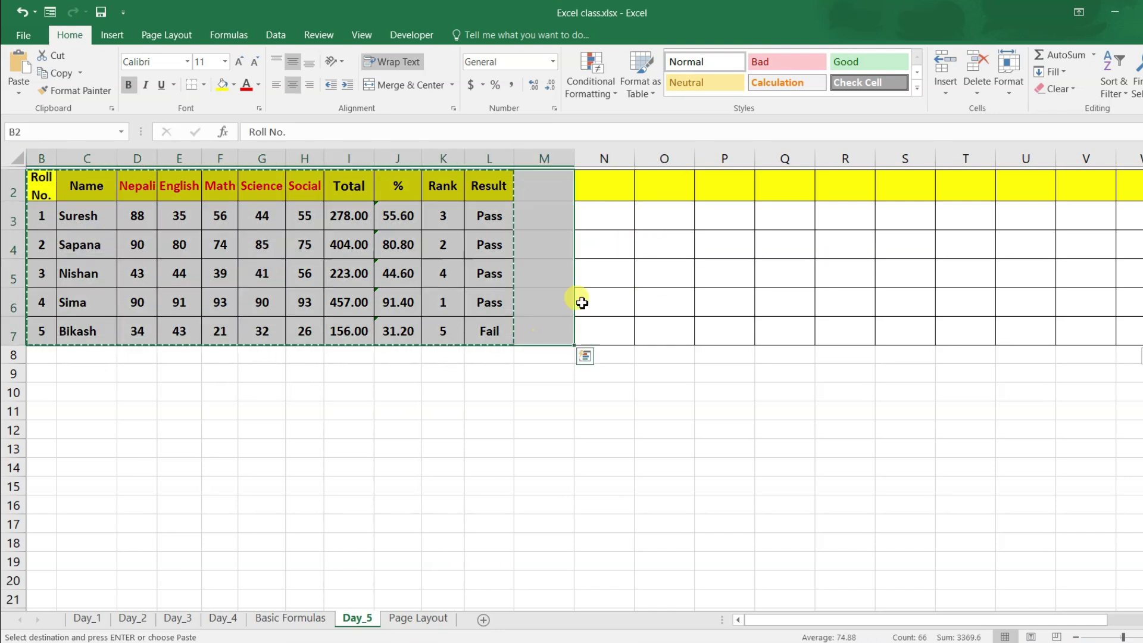
click(702, 247)
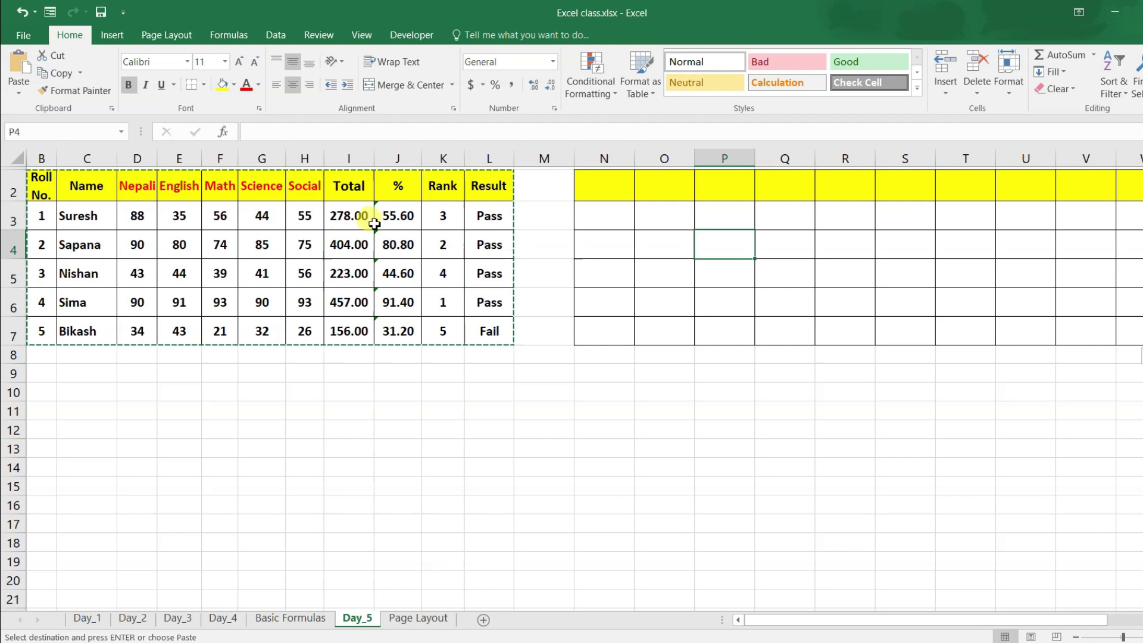
click(334, 212)
key(Down)
key(Down)
key(Down)
click(665, 239)
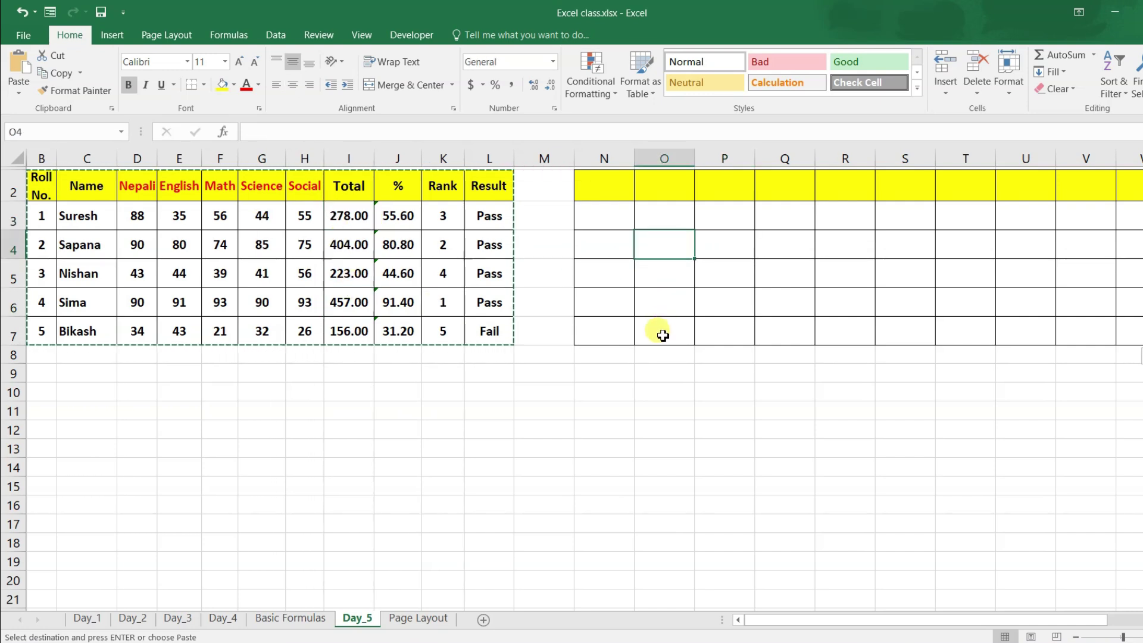
text(12)
key(Return)
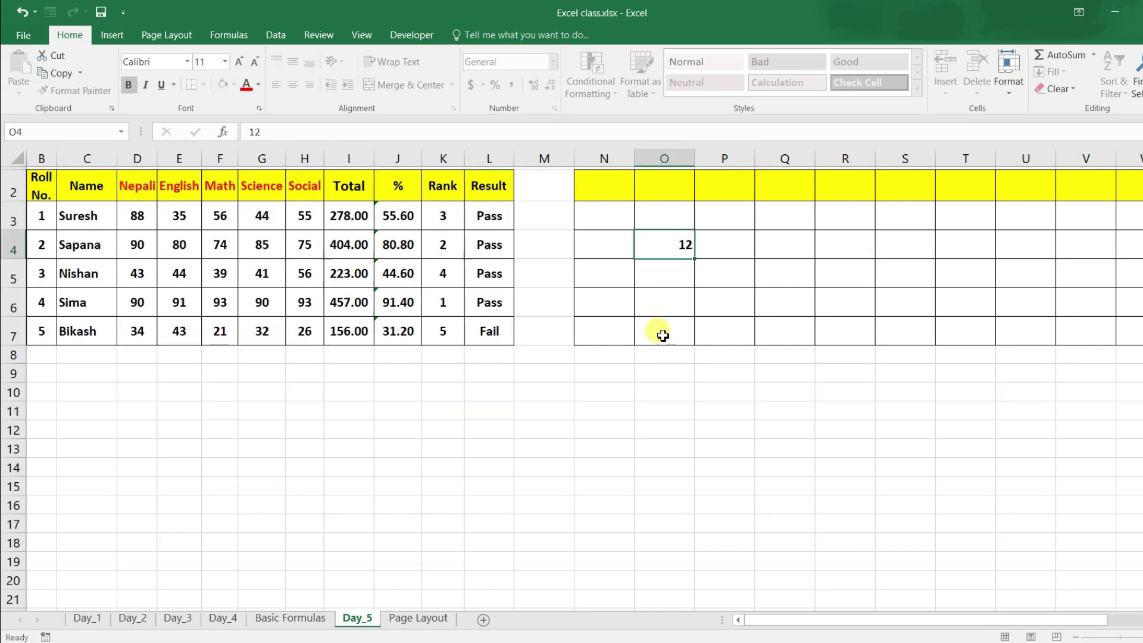
click(354, 246)
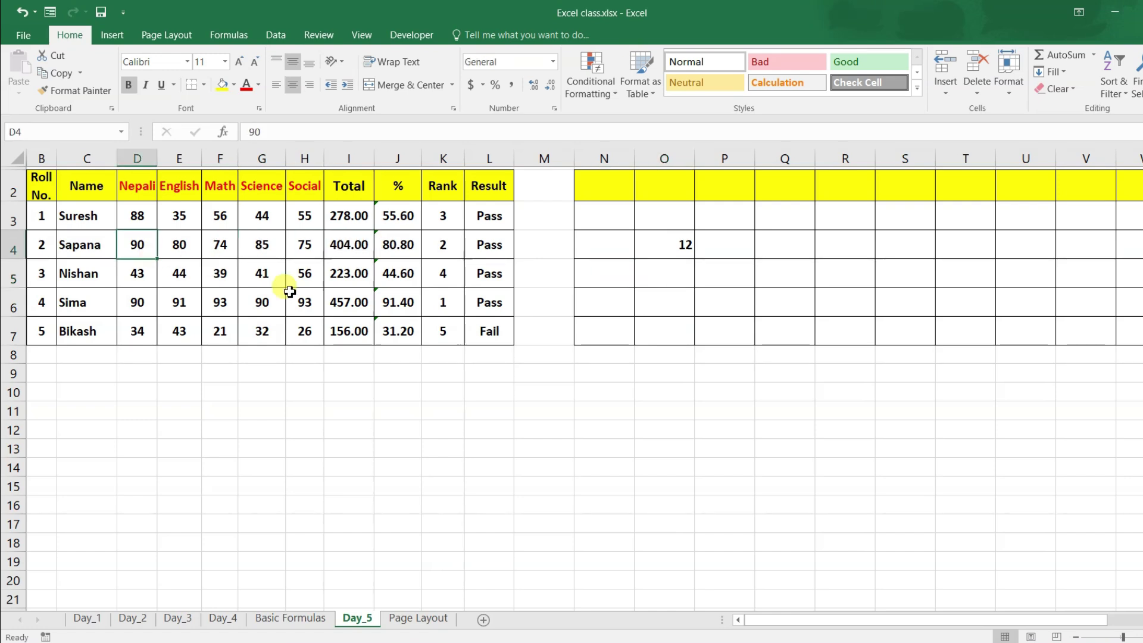
click(684, 250)
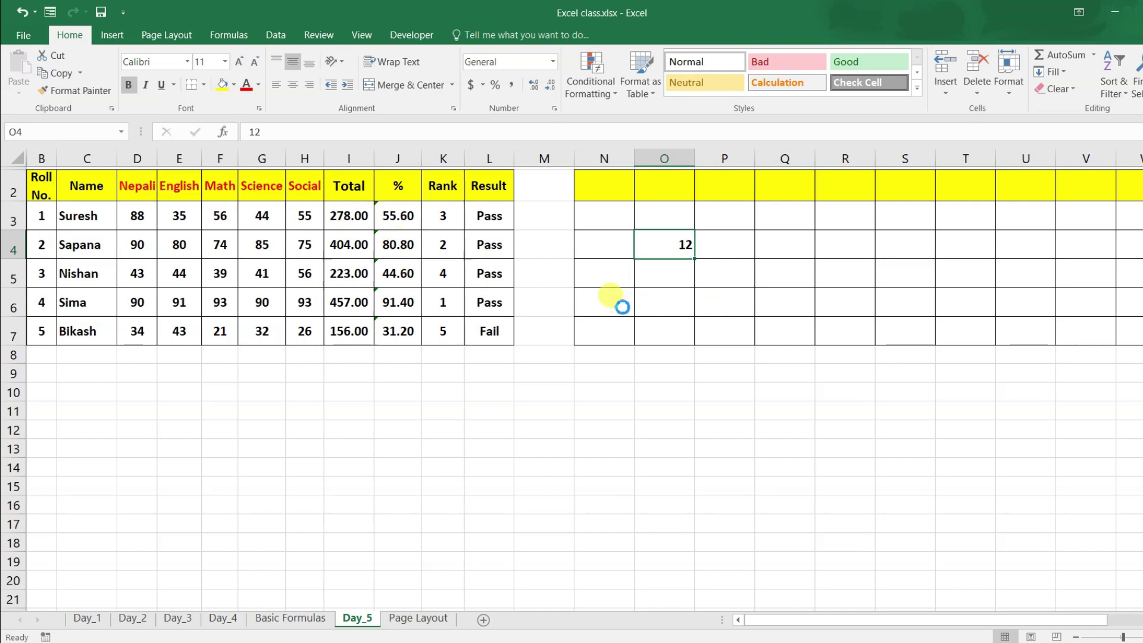
key(ctrl+z)
key(ctrl+z)
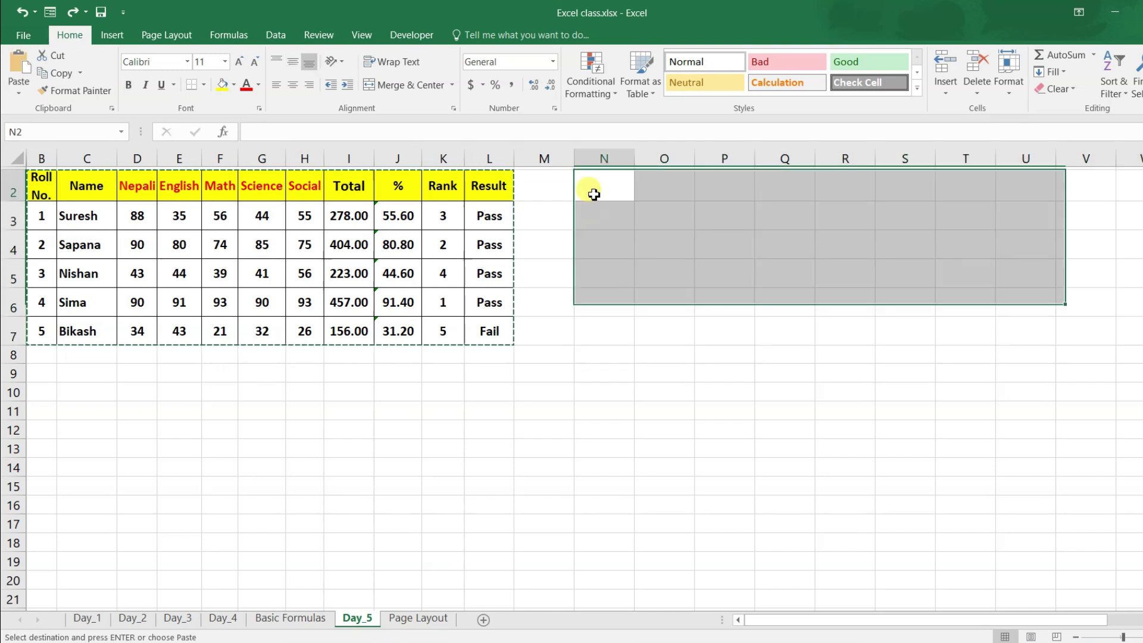
- Paste the marksheet at N2 as links, so cells read =B3, =C3 and so on
click(17, 92)
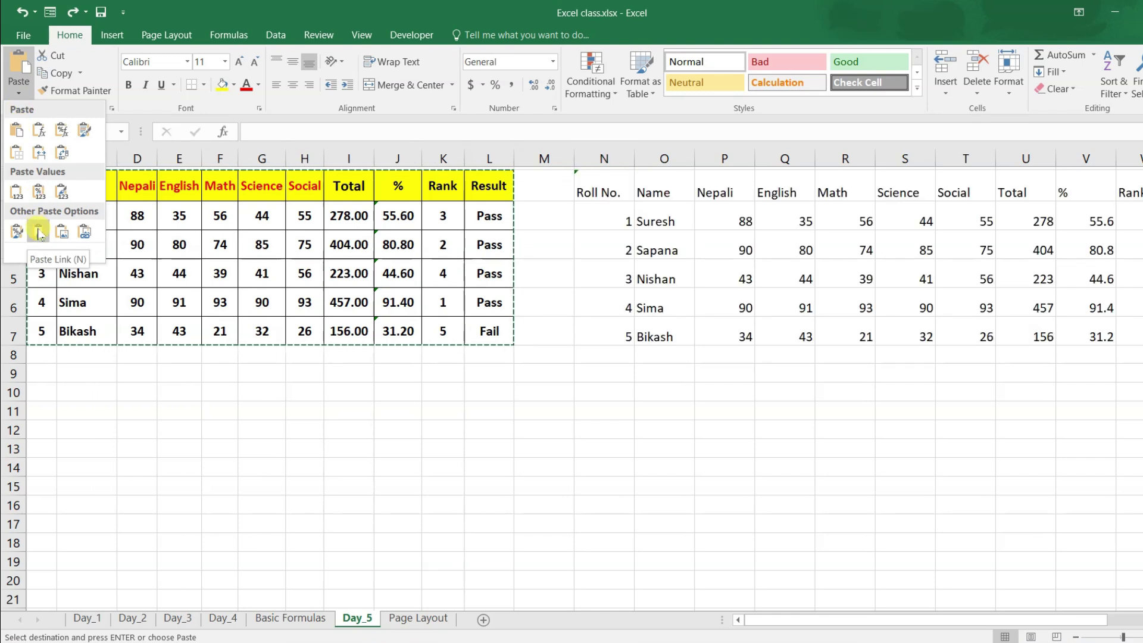
click(38, 232)
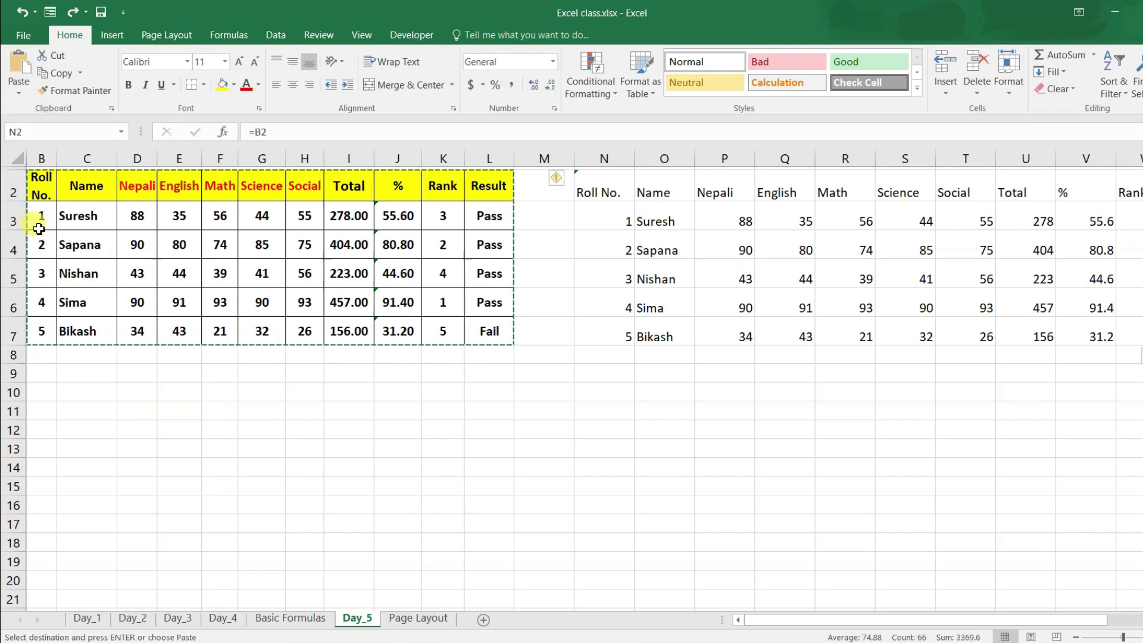
click(608, 268)
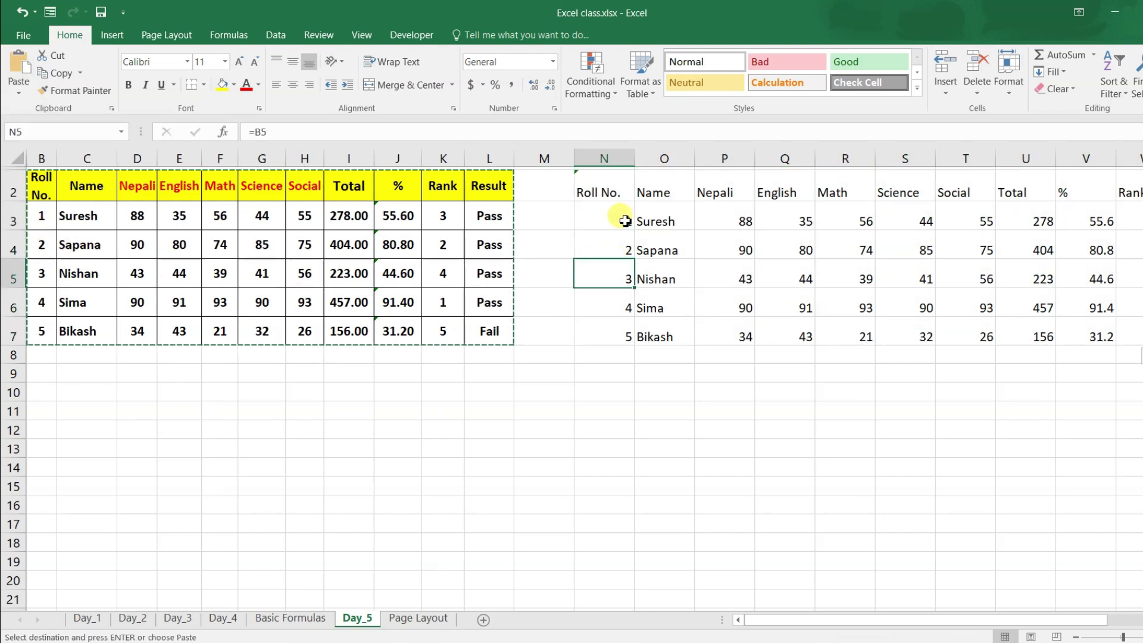
click(620, 220)
click(648, 215)
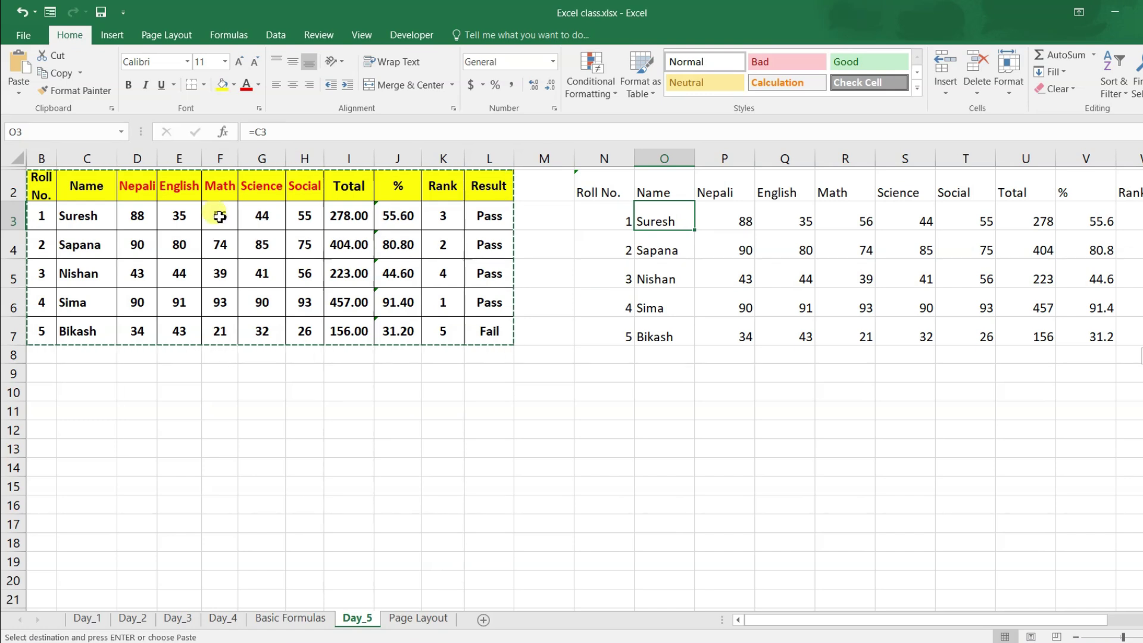
click(77, 219)
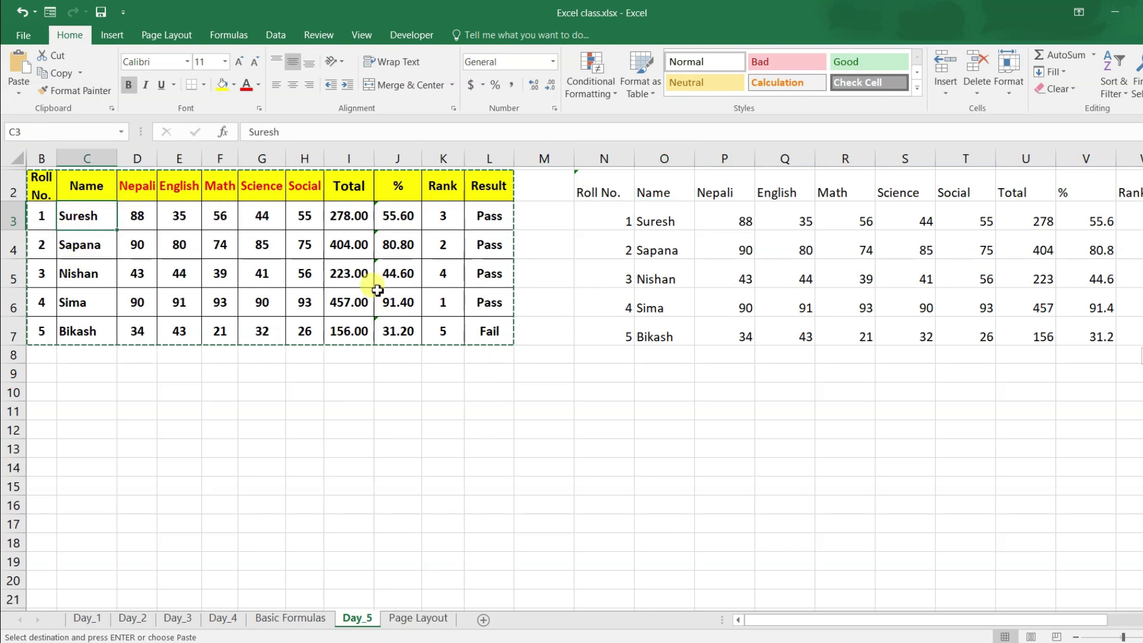
click(663, 224)
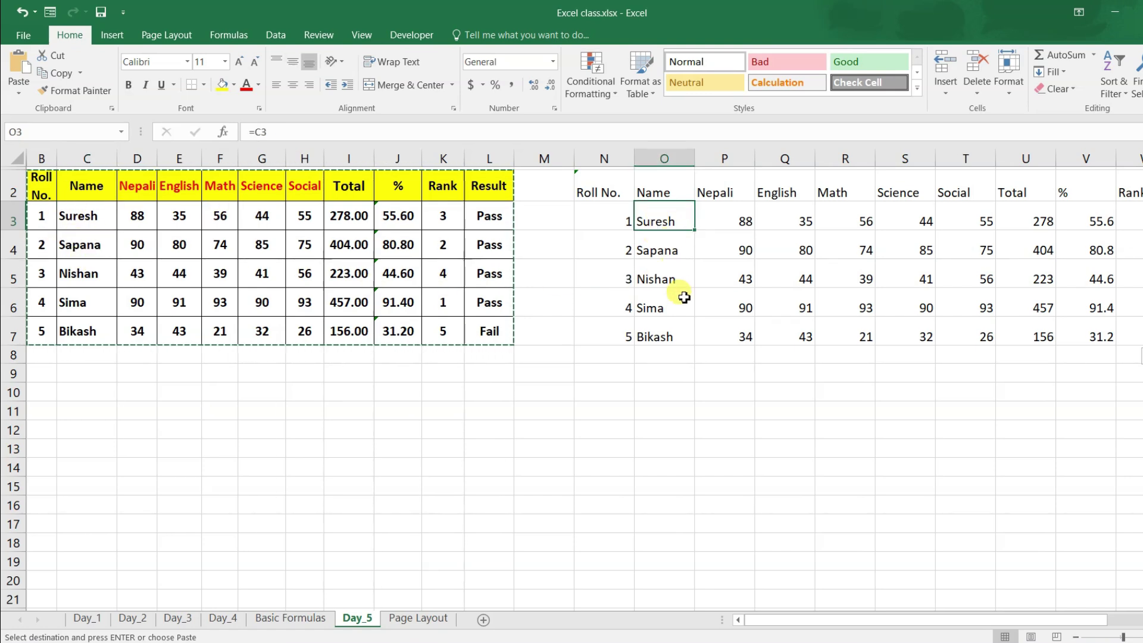
click(85, 223)
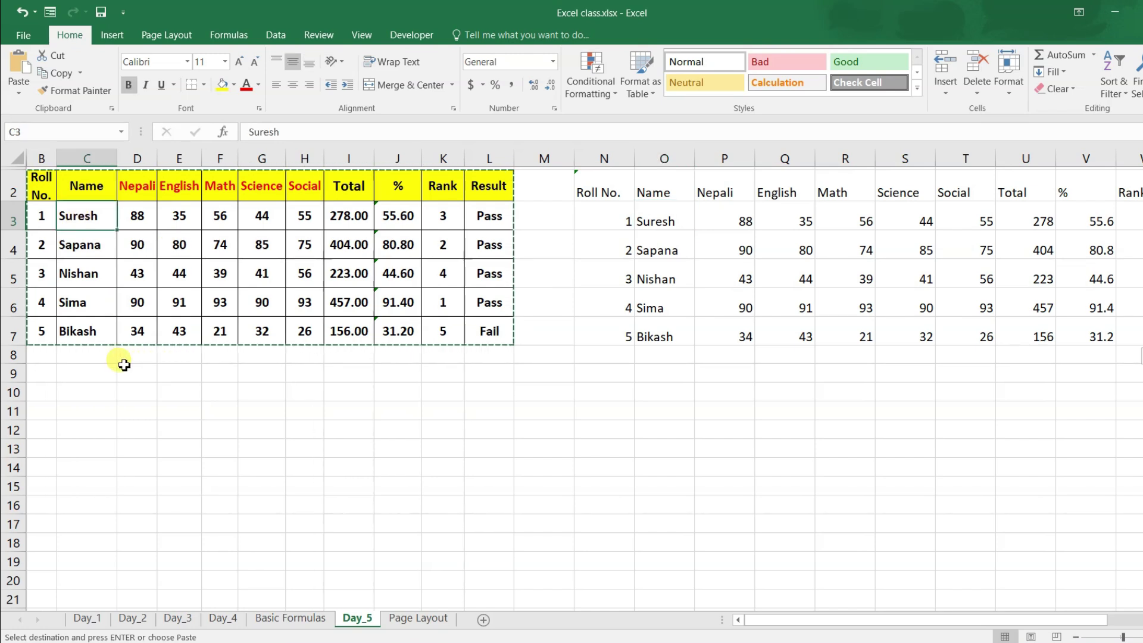
- Retype the two student names in C3 and C4 and confirm linked cells O3 and O4 update
text(Ram)
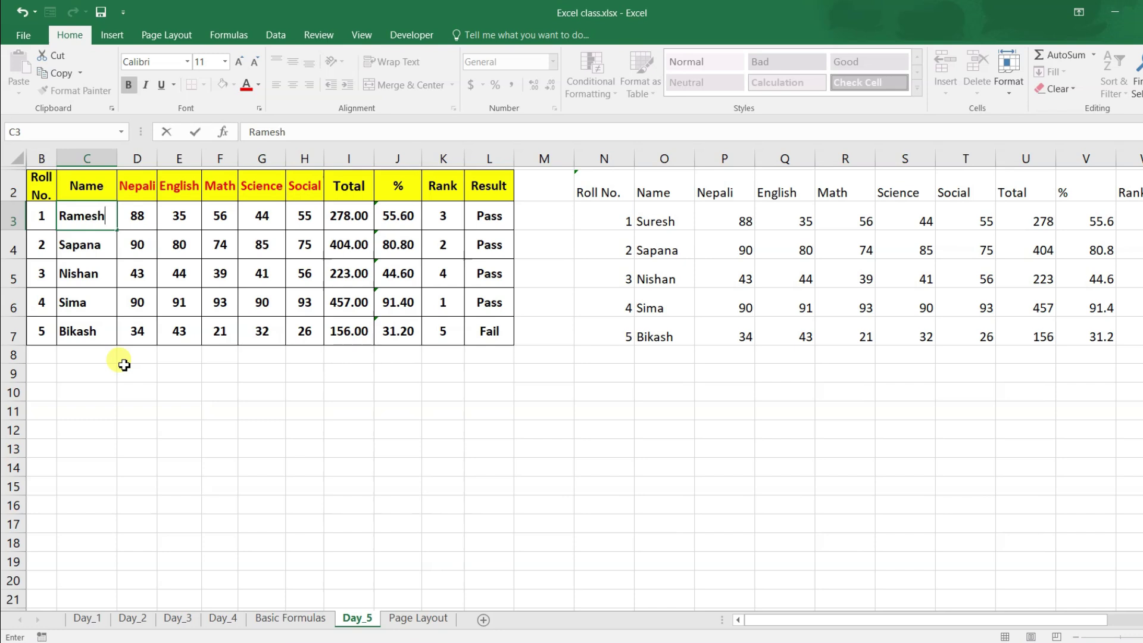
key(Return)
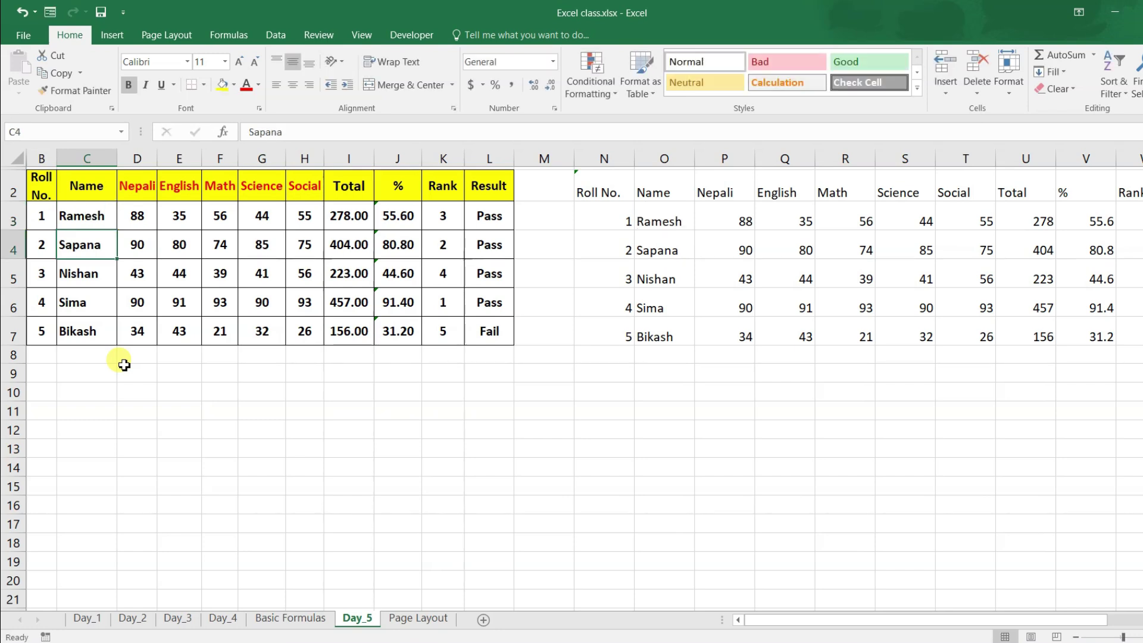
click(673, 216)
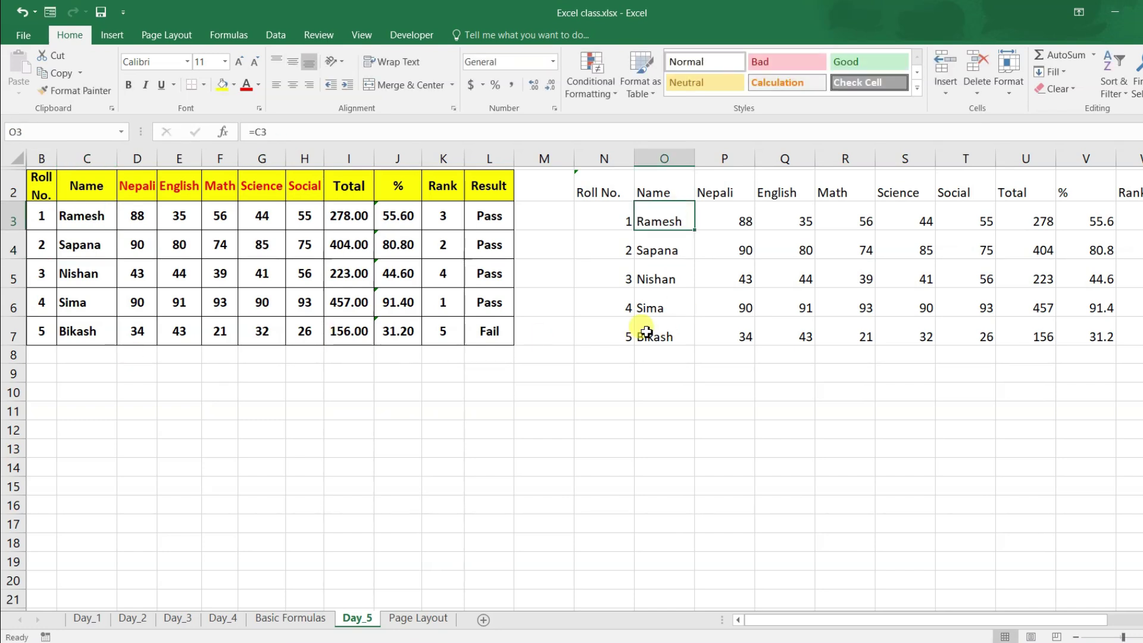
click(77, 241)
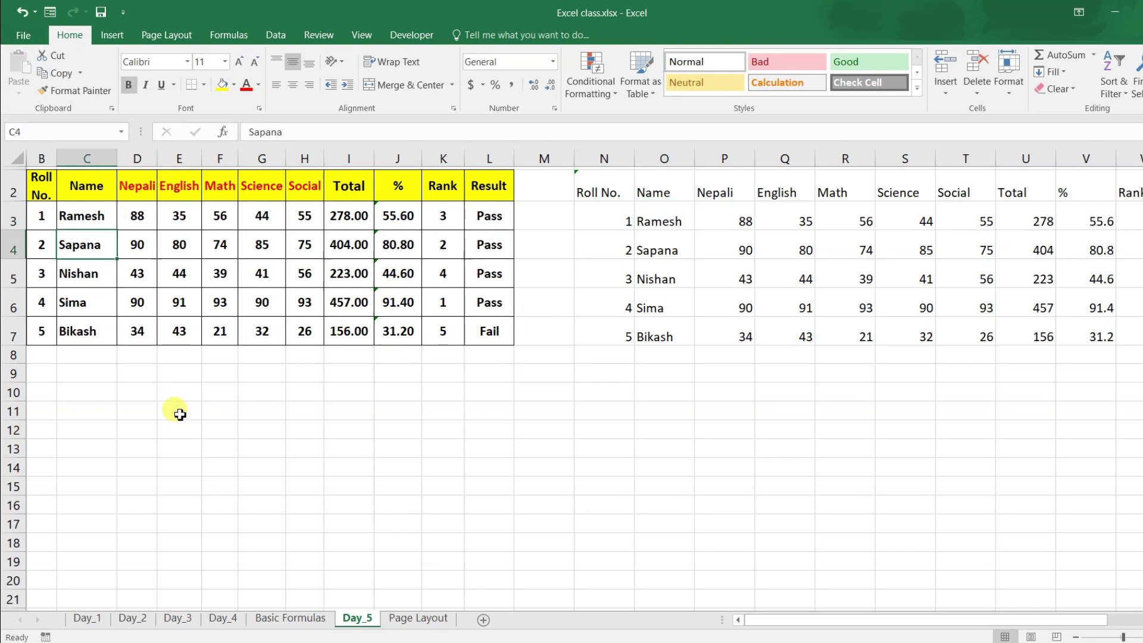
text(BI)
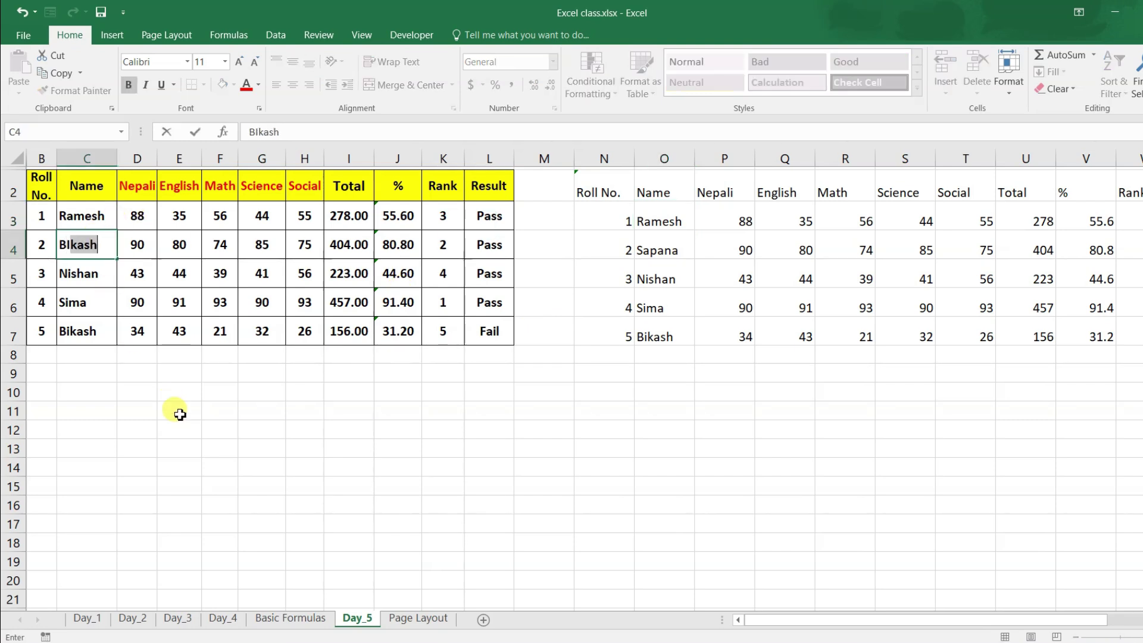
text(pana)
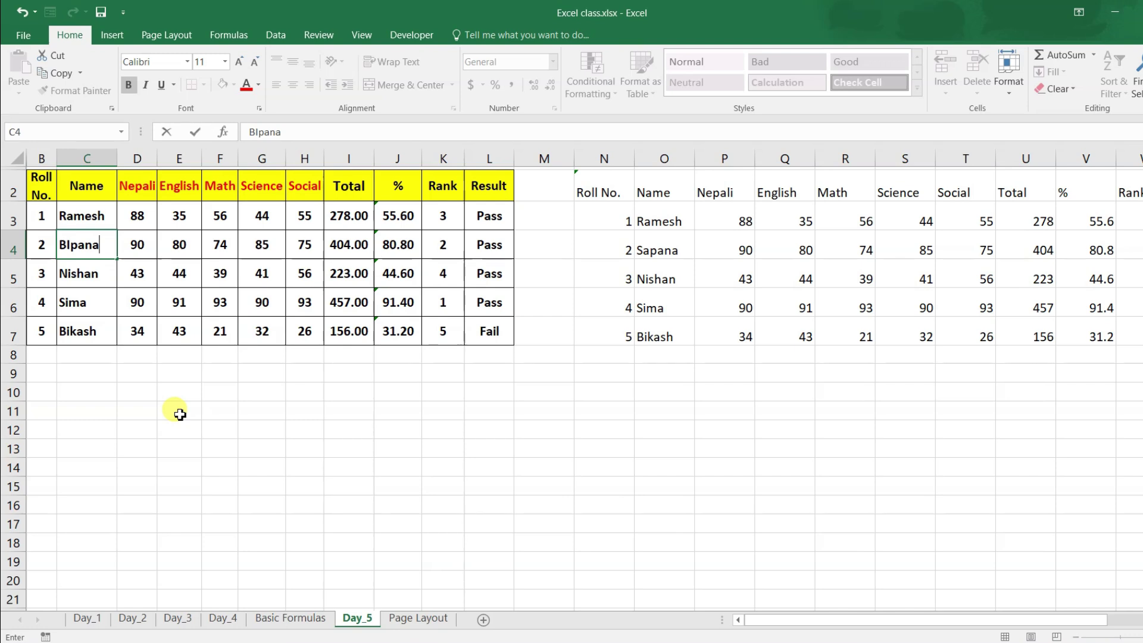
key(Return)
click(670, 251)
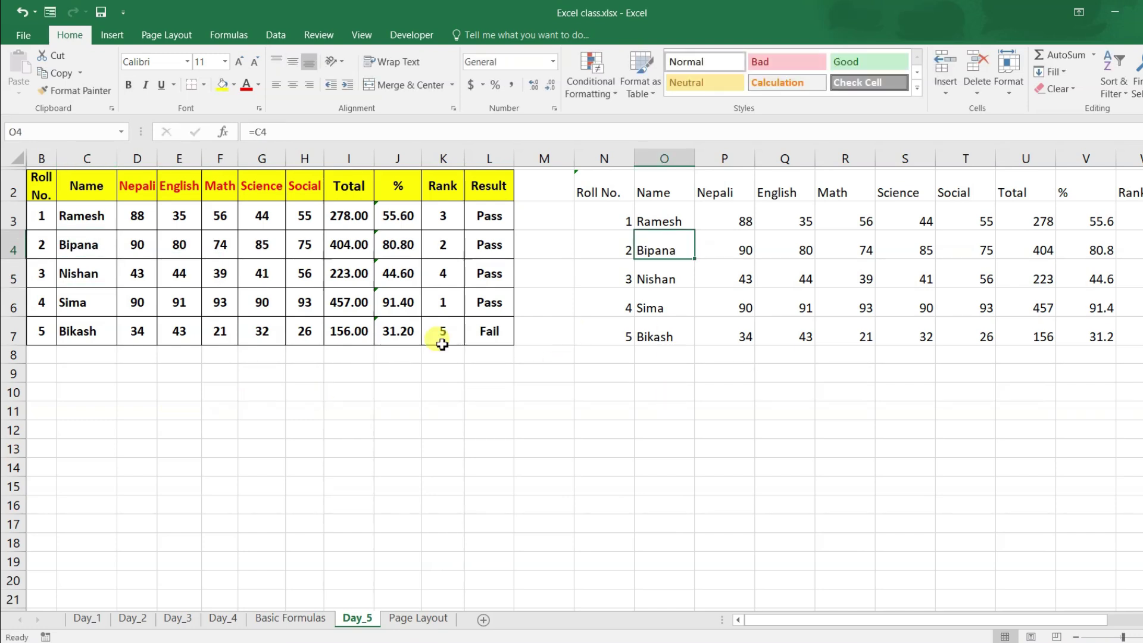
drag(45, 216, 369, 323)
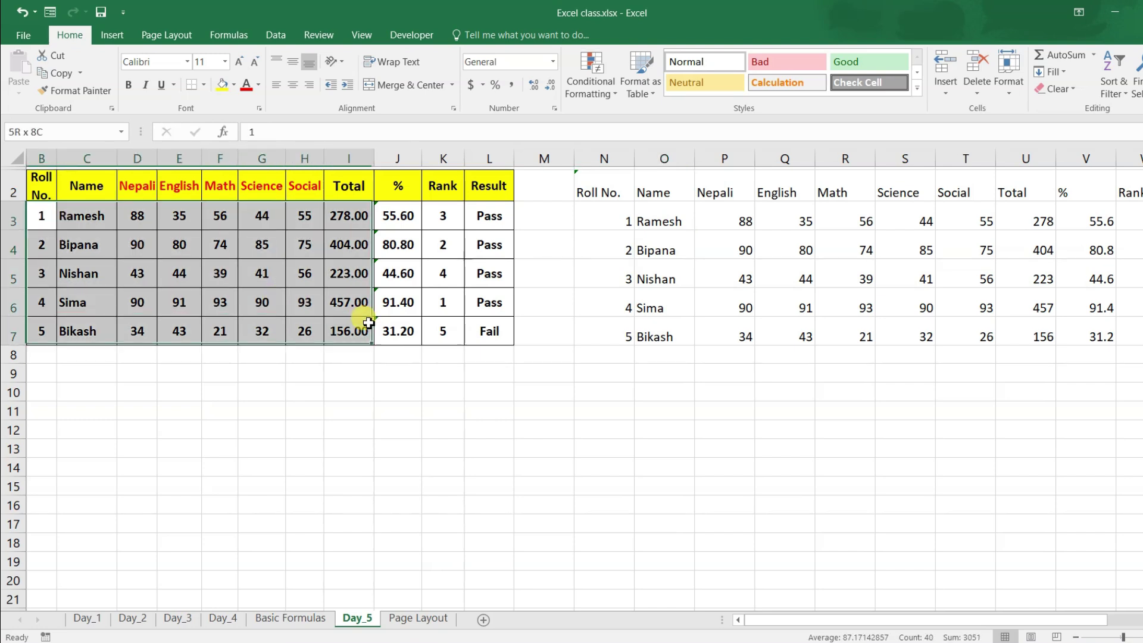
click(305, 275)
drag(684, 214, 849, 337)
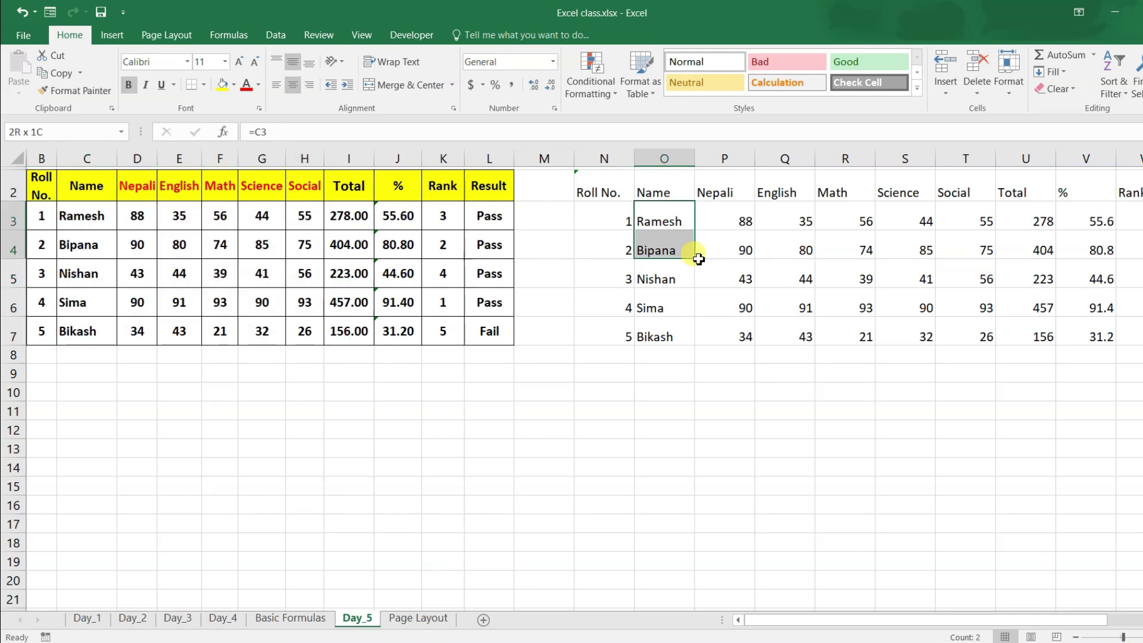
click(785, 278)
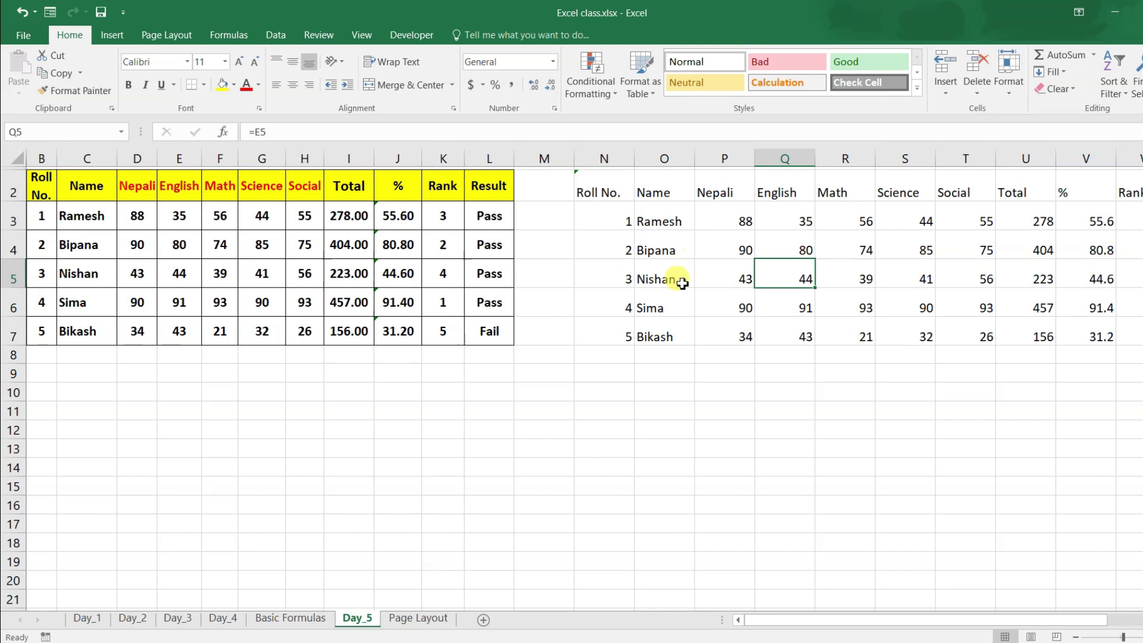
click(662, 249)
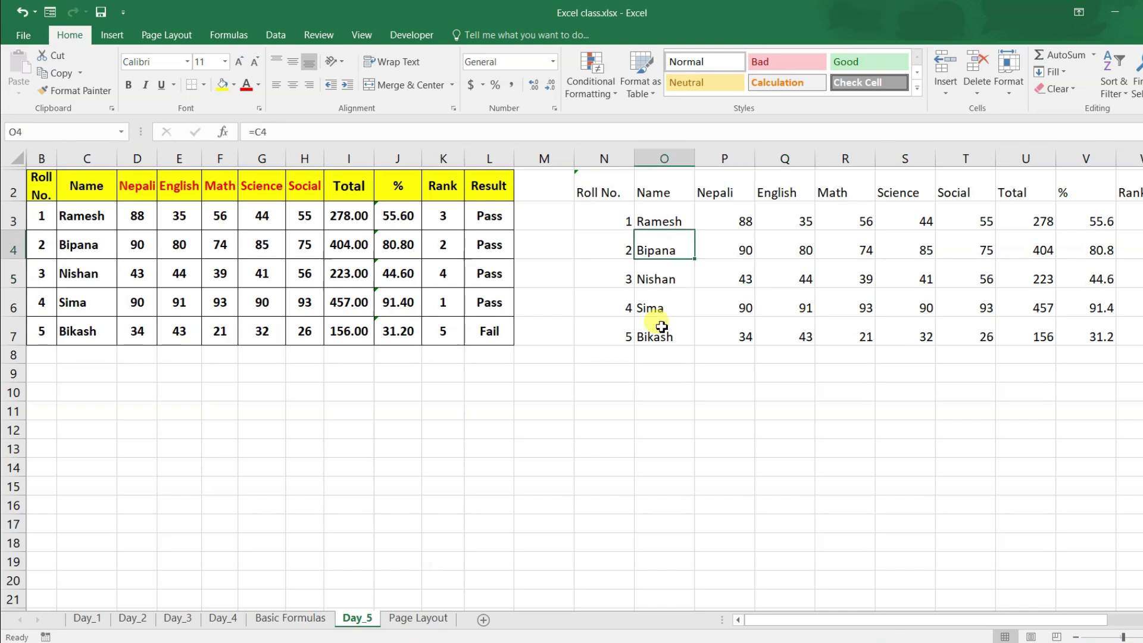
double_click(672, 249)
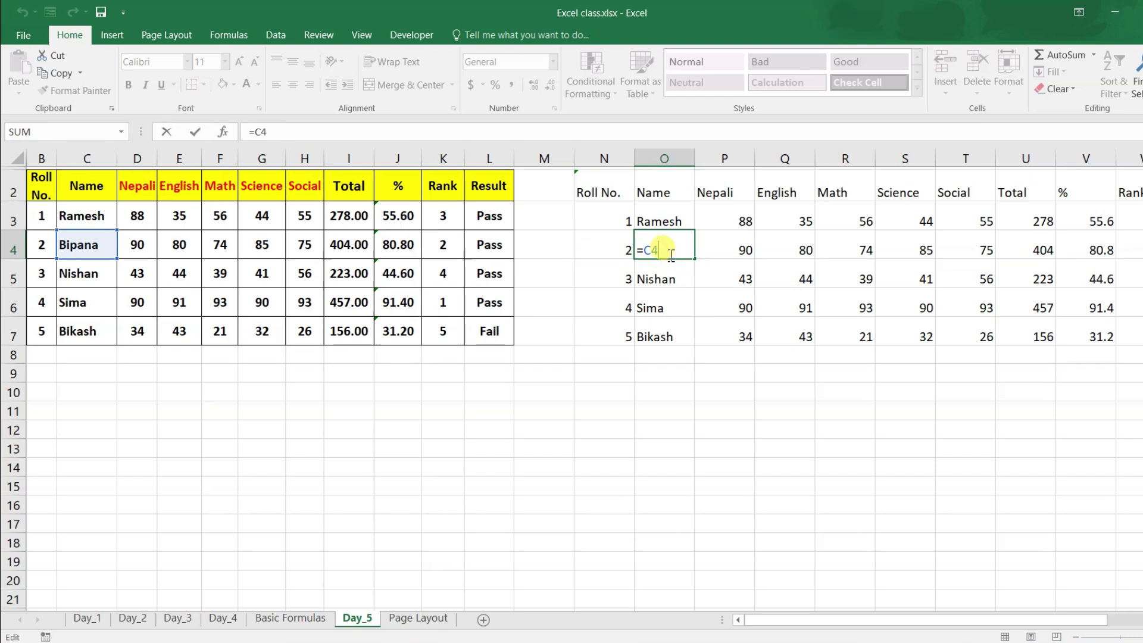
key(Return)
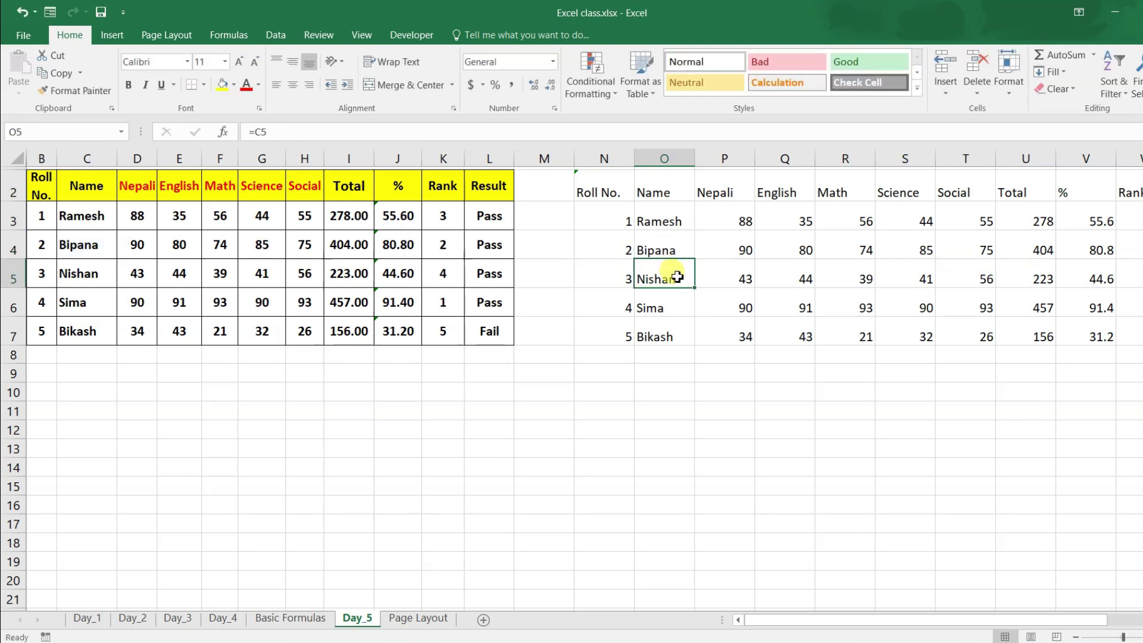
double_click(673, 274)
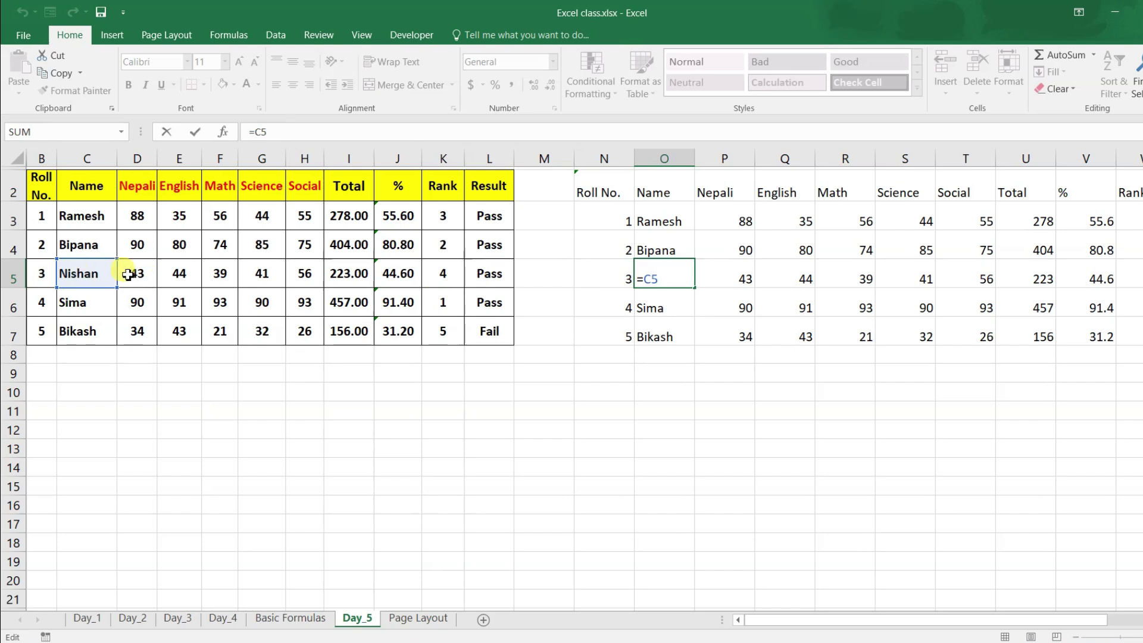
key(Return)
double_click(643, 311)
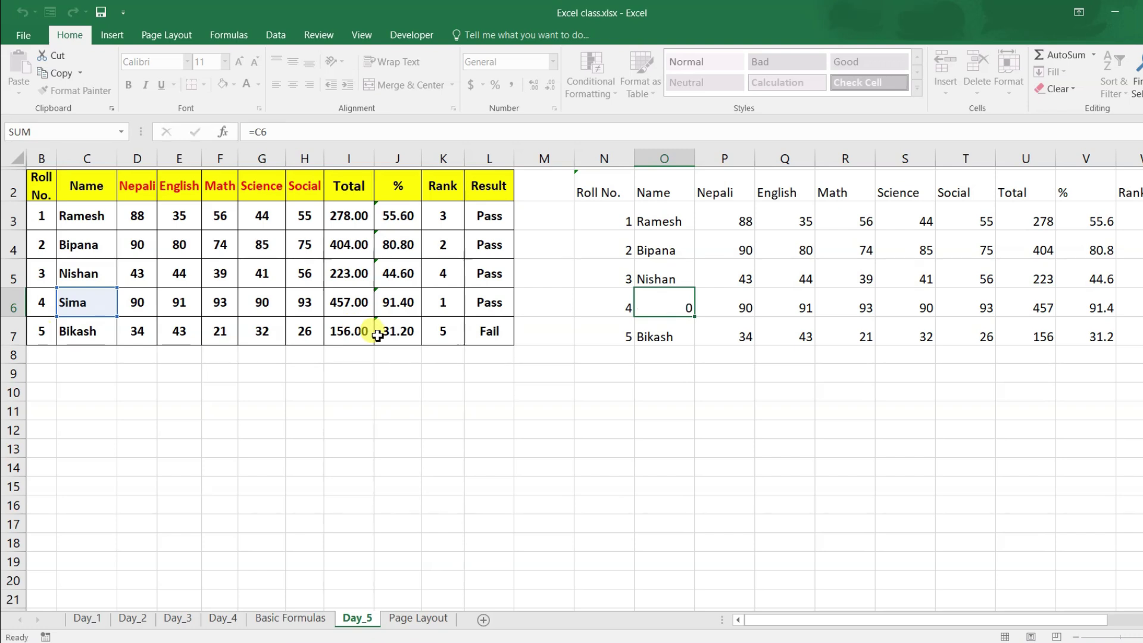
key(Return)
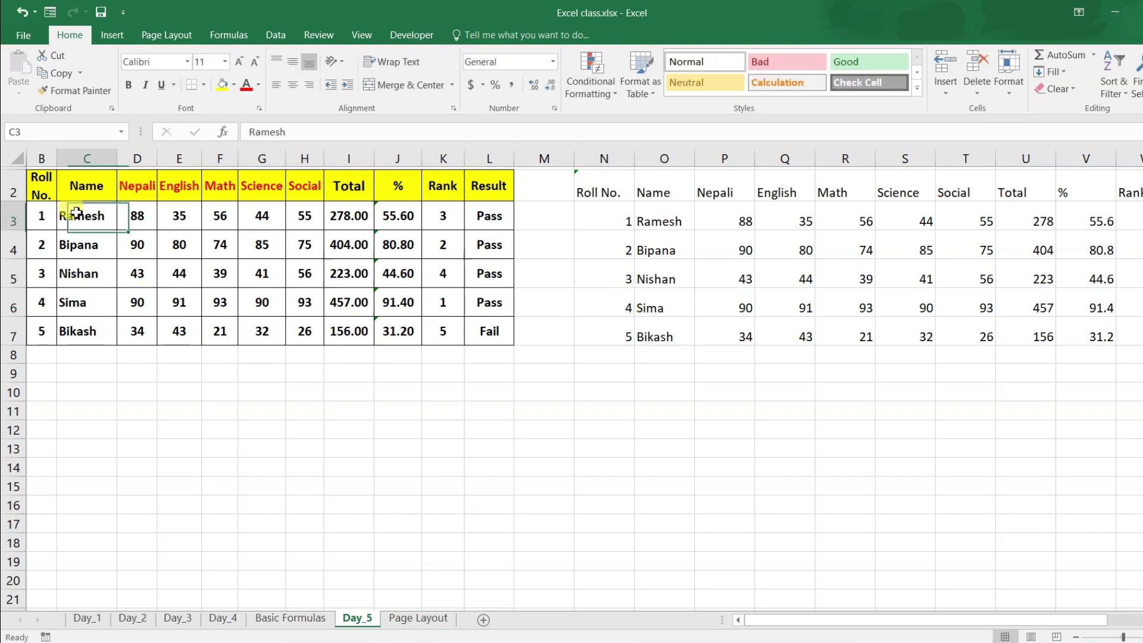
drag(83, 216, 309, 301)
click(280, 283)
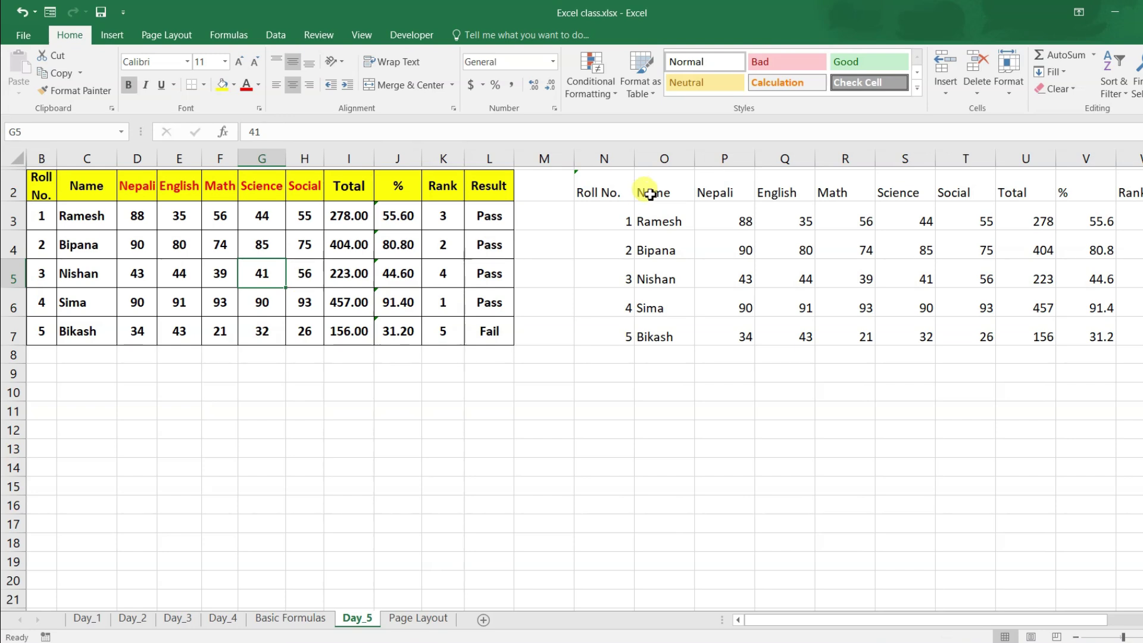
drag(661, 221, 845, 337)
click(721, 292)
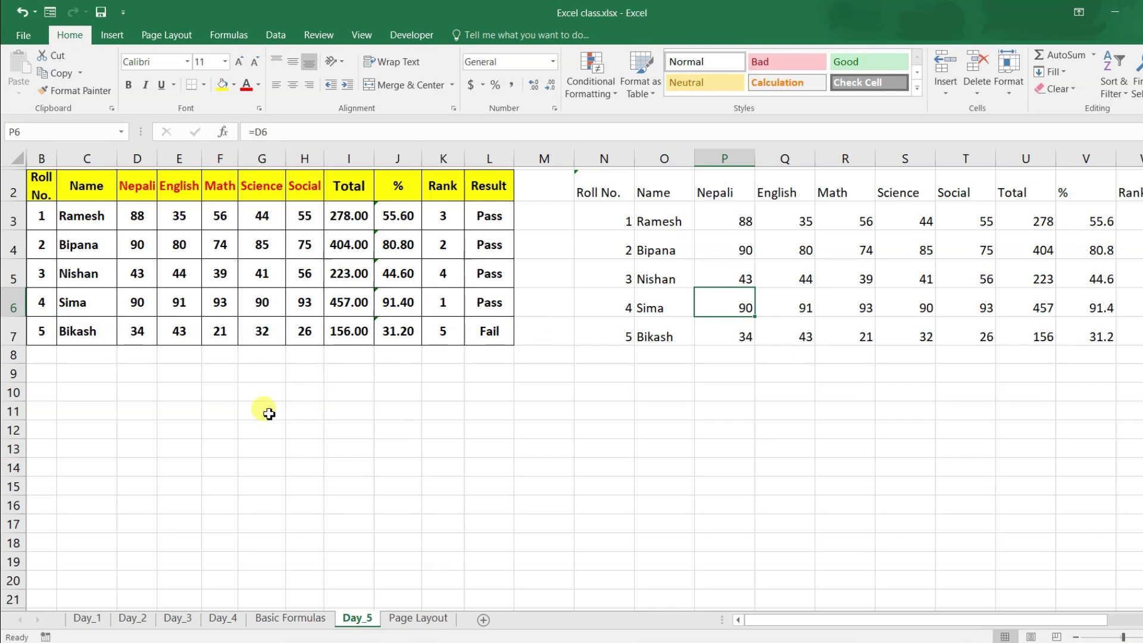
click(121, 394)
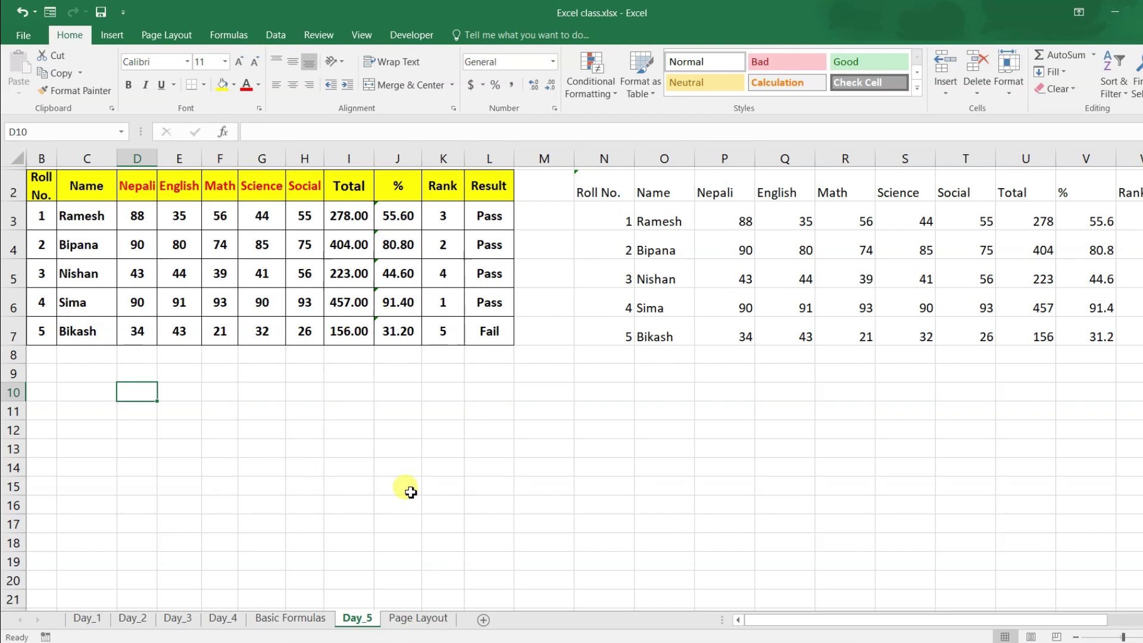
text(=)
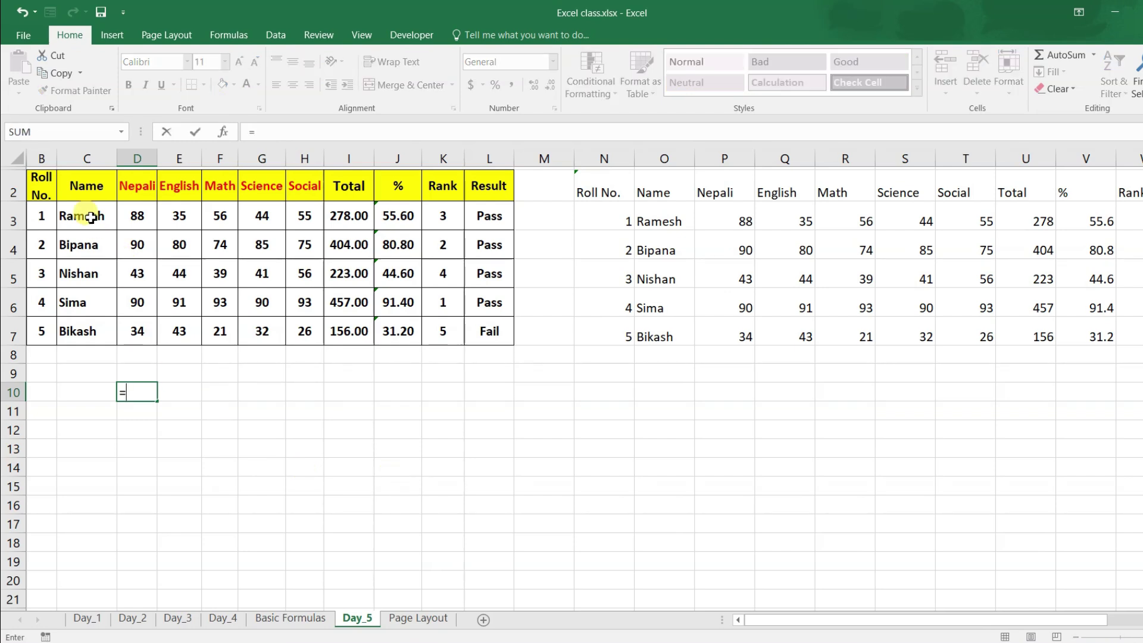
click(91, 218)
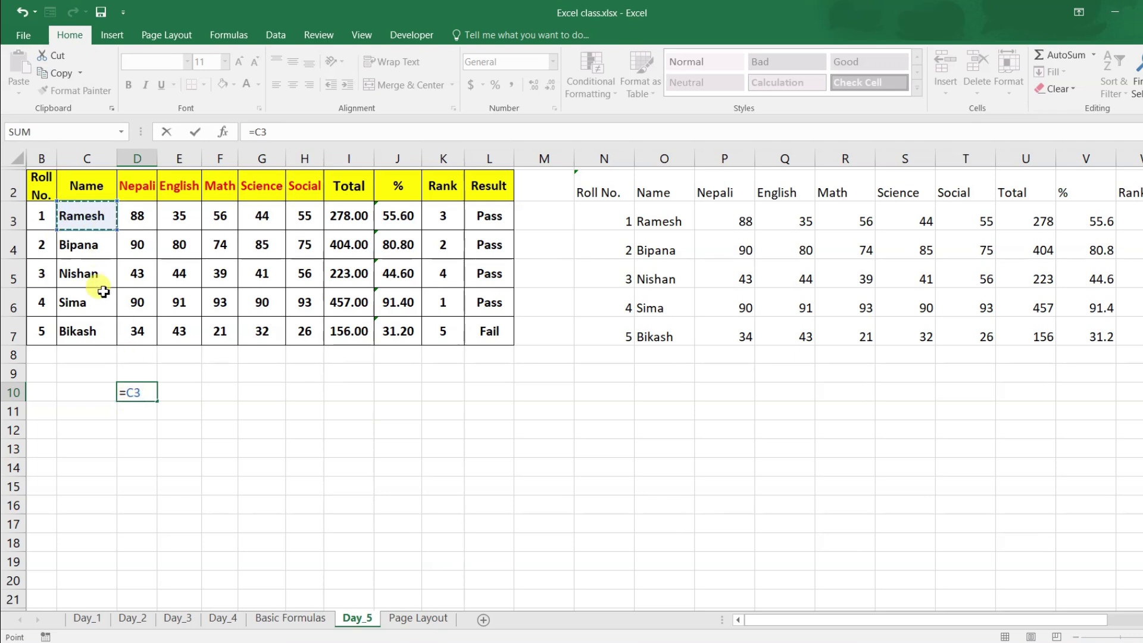
key(Return)
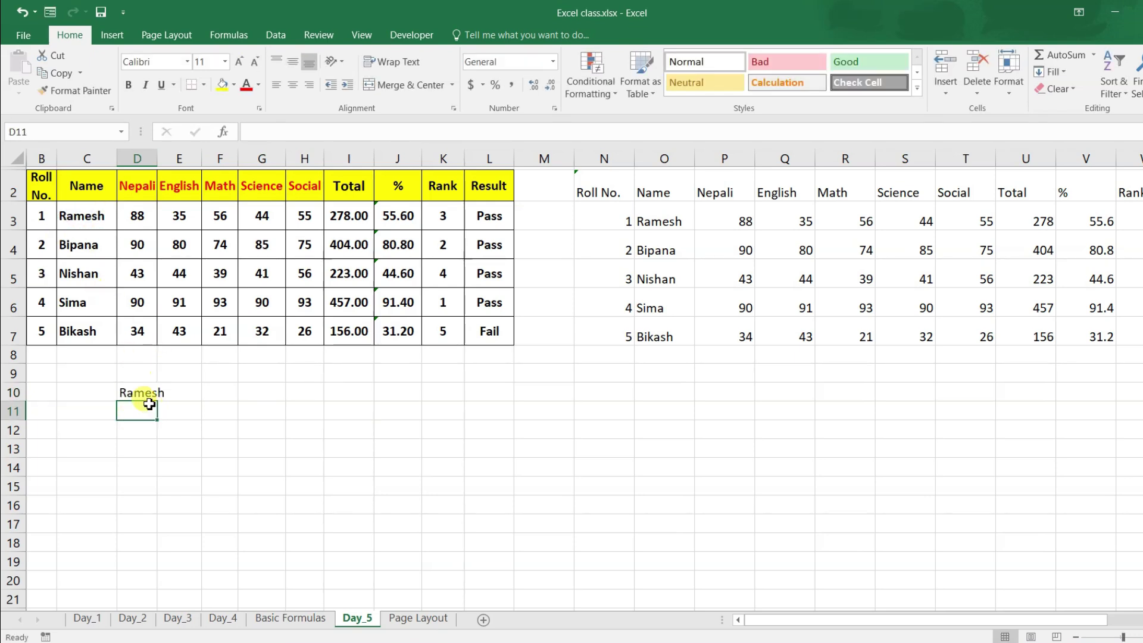
click(140, 390)
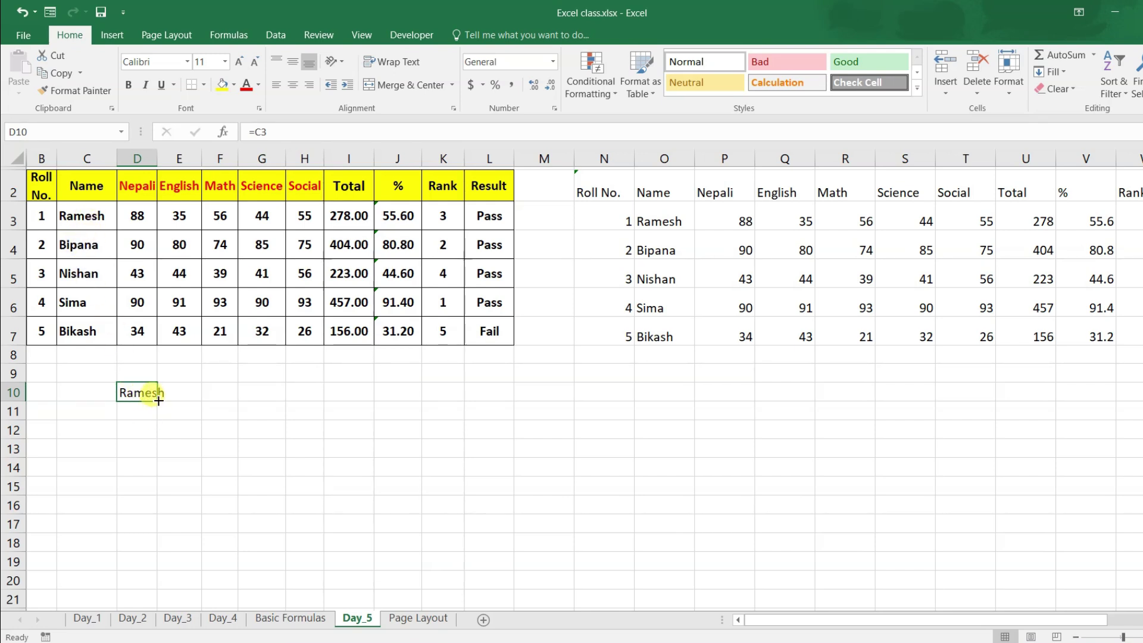
drag(159, 401, 157, 532)
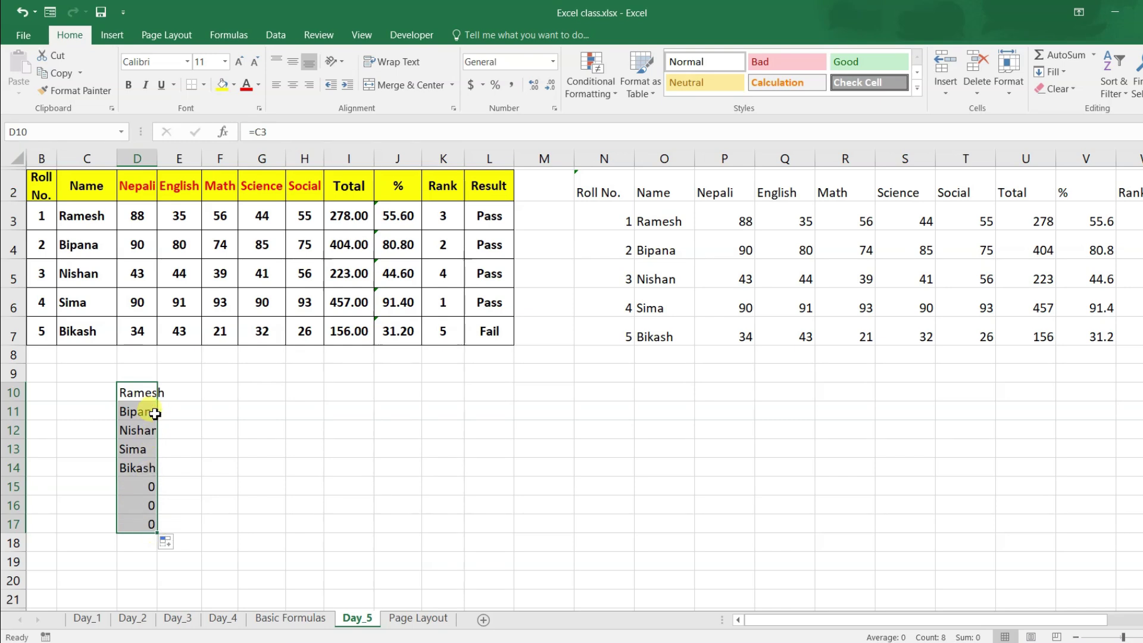
click(150, 393)
drag(163, 401, 369, 402)
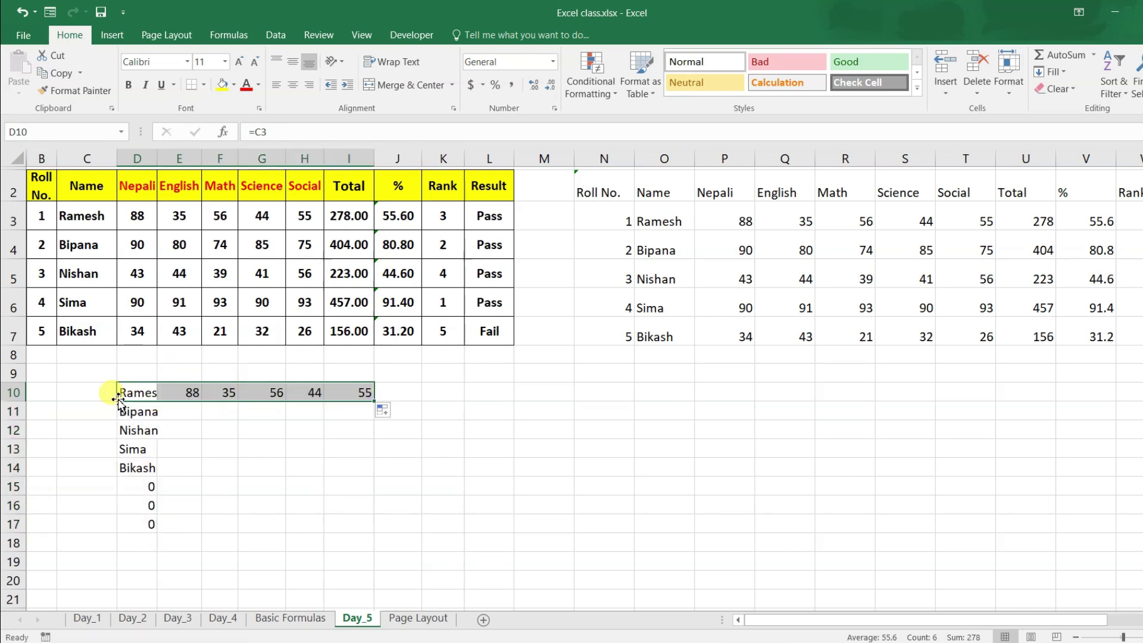
click(133, 390)
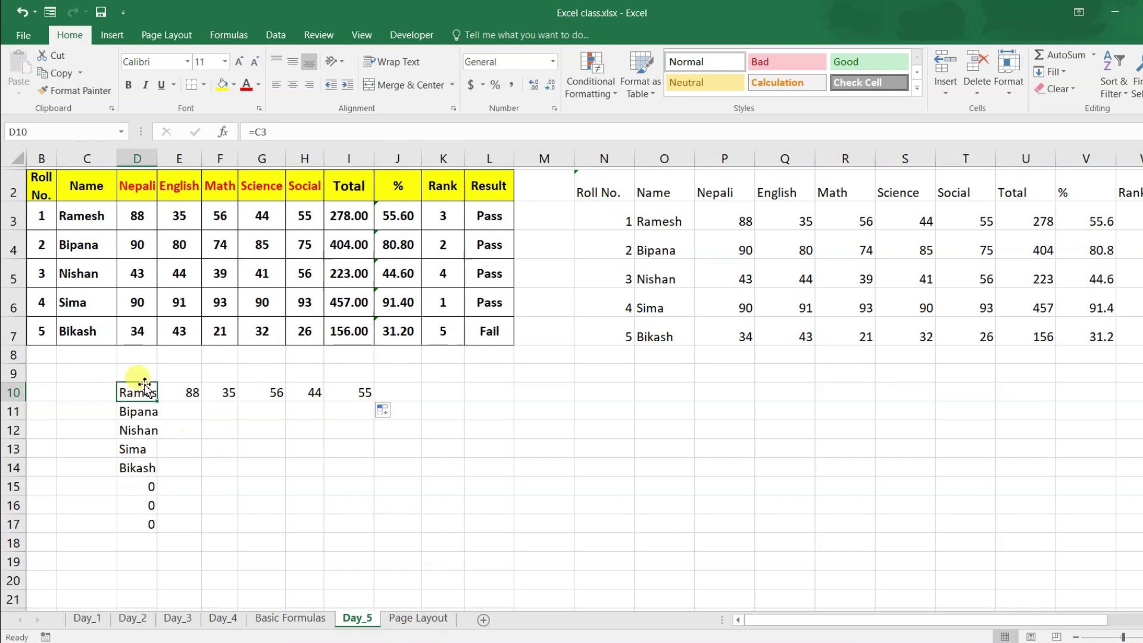
click(141, 372)
text(=)
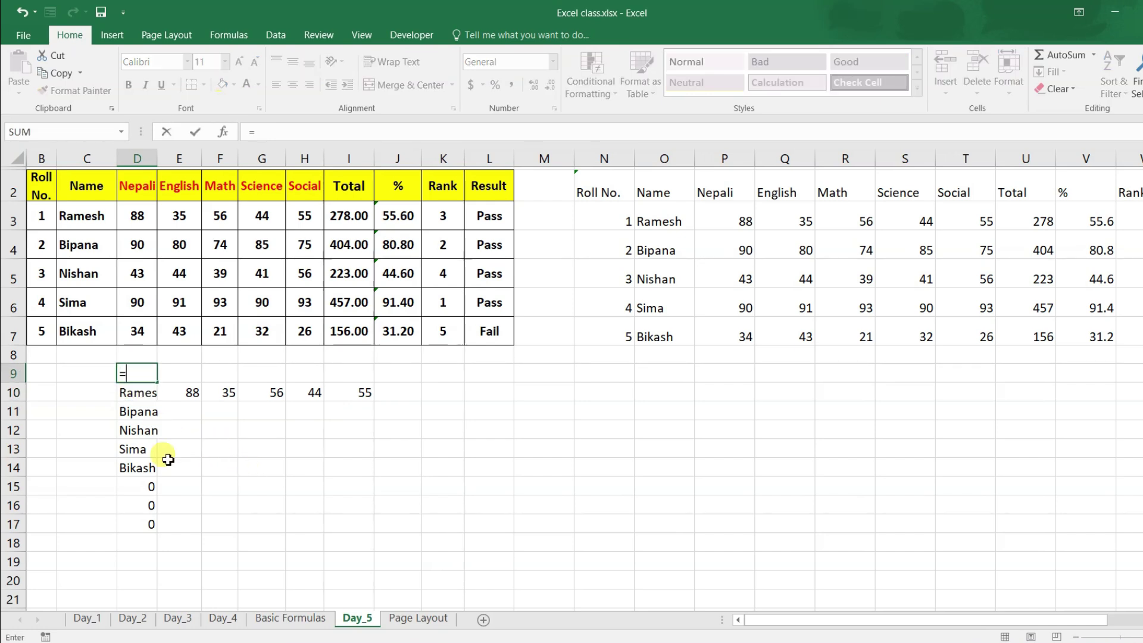
click(102, 194)
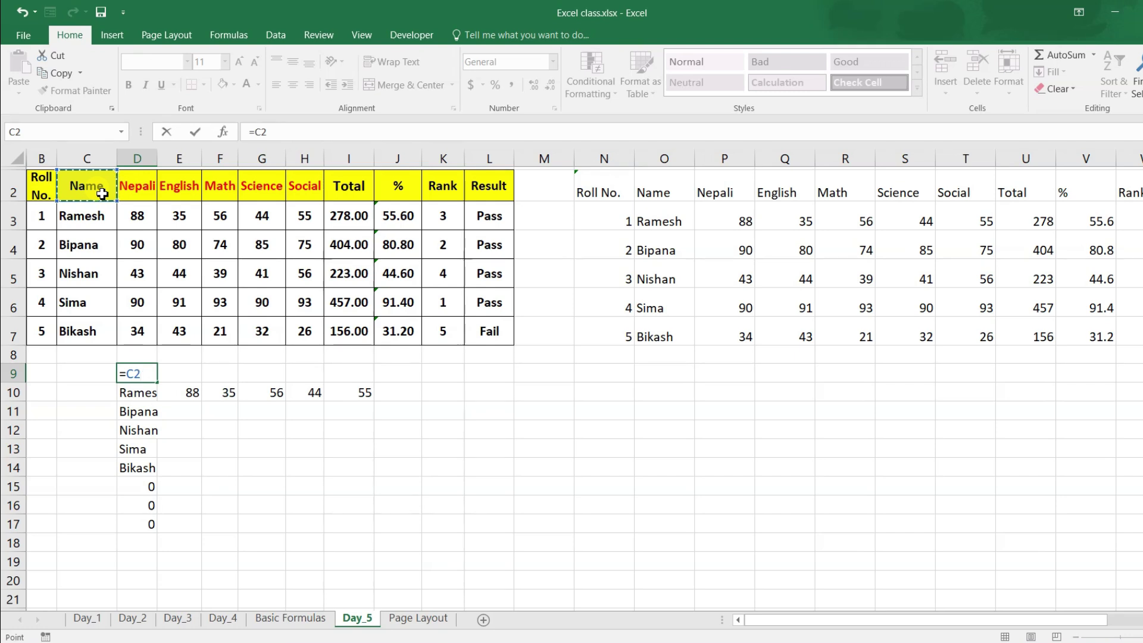
key(Return)
click(142, 377)
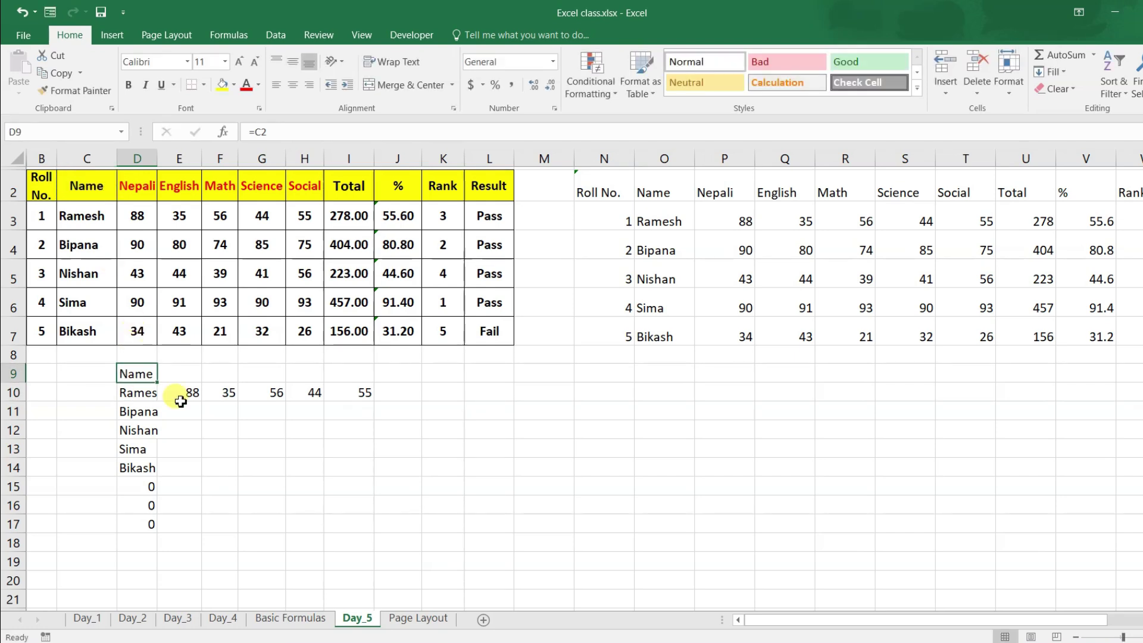
drag(157, 383, 457, 389)
click(384, 416)
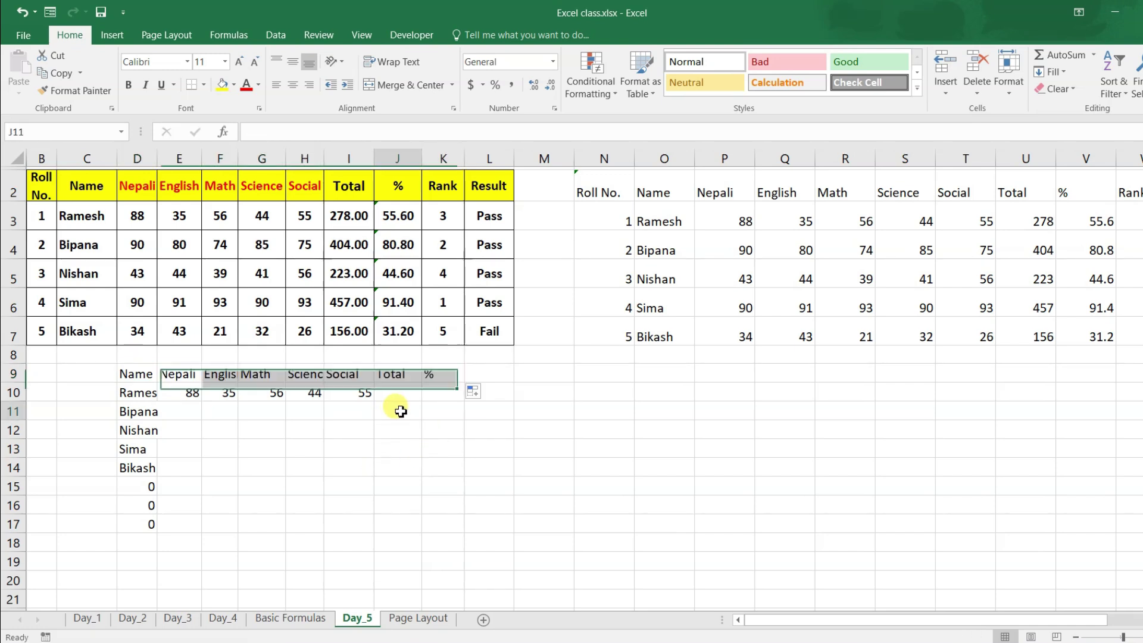
click(133, 372)
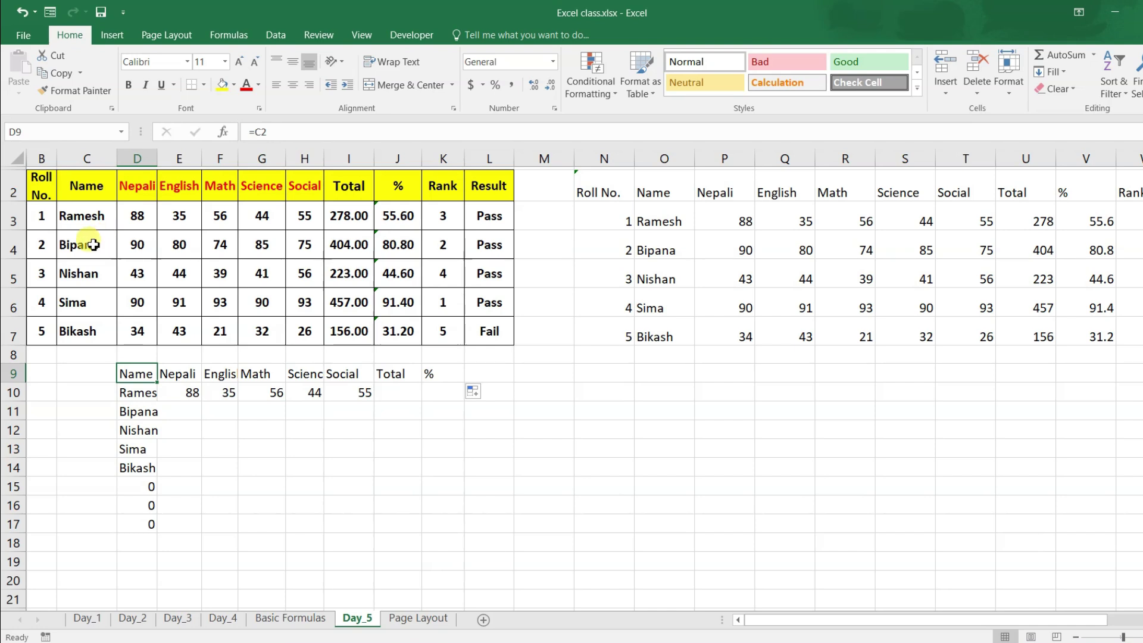
mouse_move(127, 372)
mouse_down()
mouse_move(252, 493)
mouse_move(453, 521)
mouse_up()
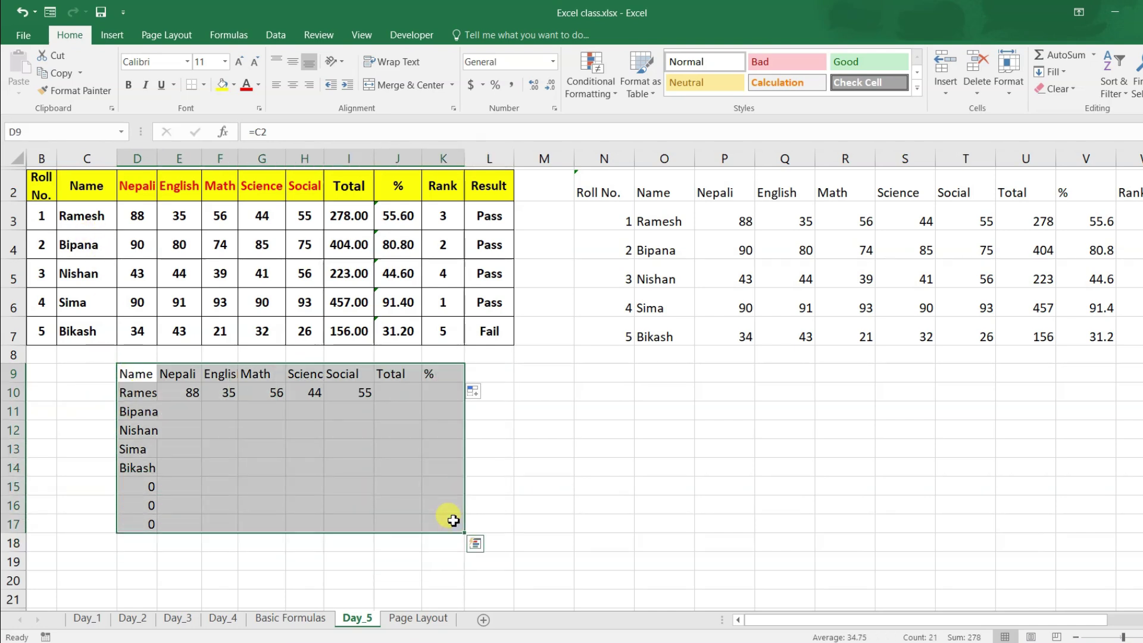
key(Delete)
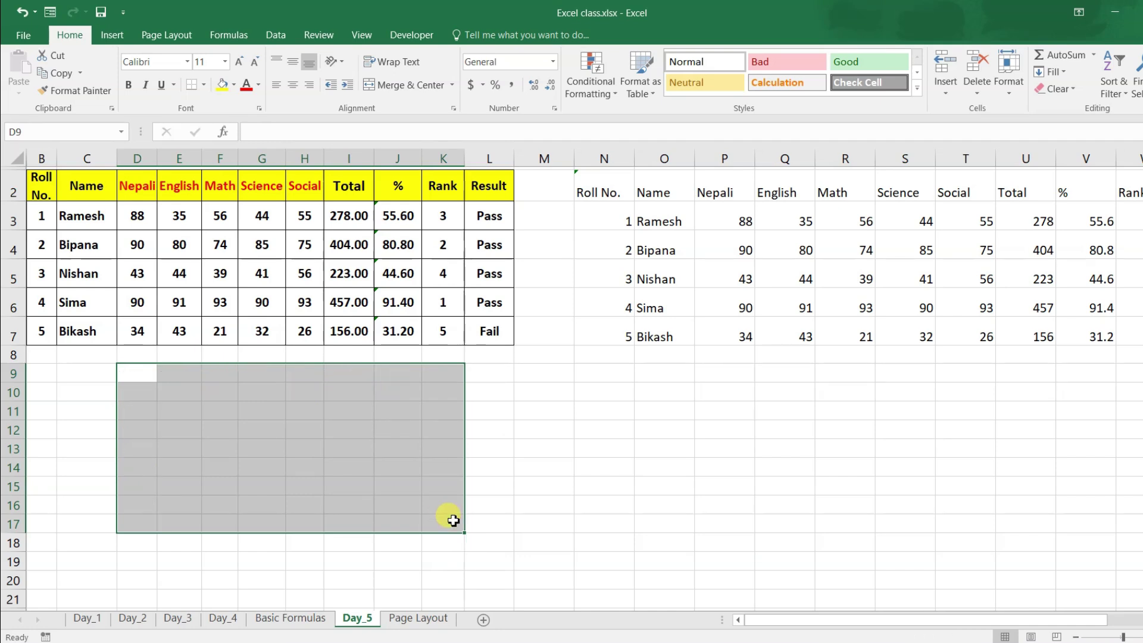
- Delete the earlier linked copy from columns N–V
click(667, 278)
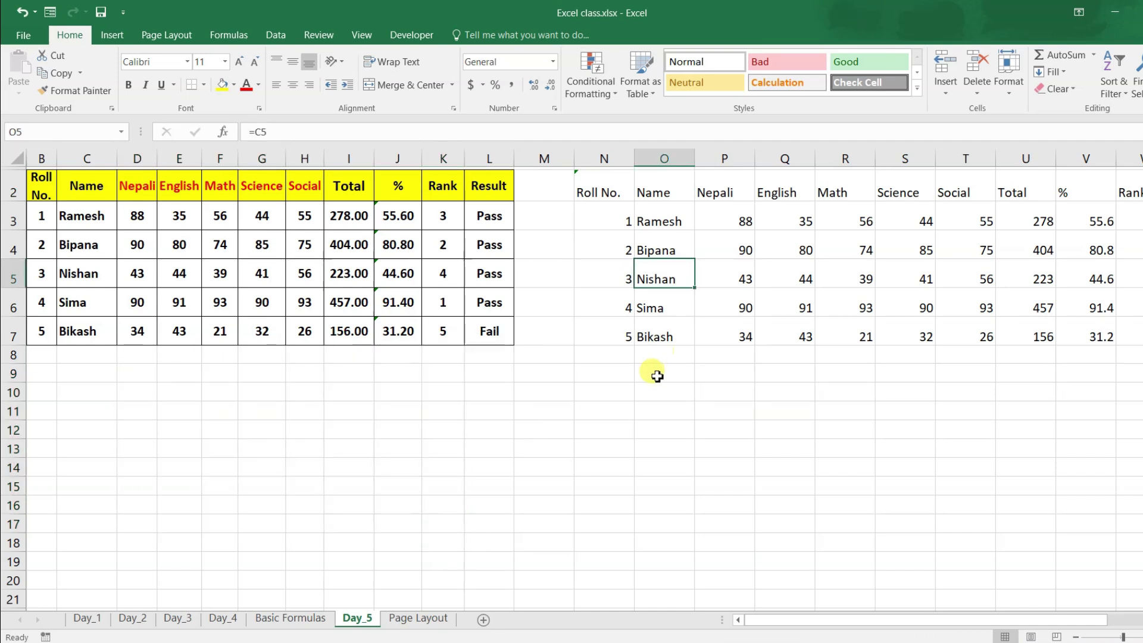
key(ctrl+a)
key(Delete)
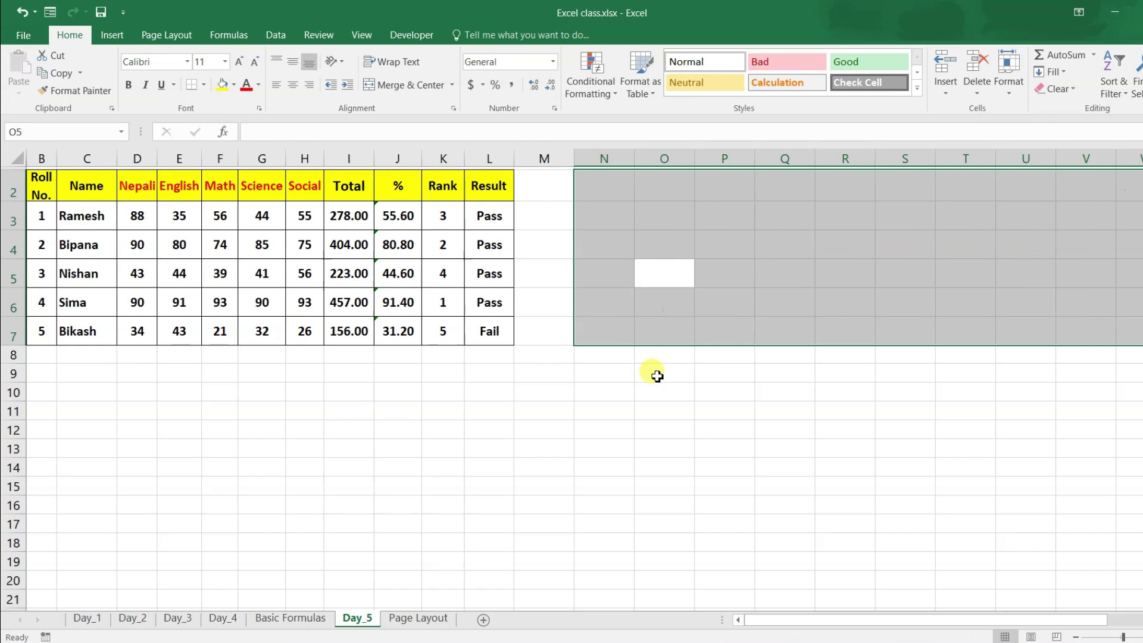
- Copy the whole bordered marksheet B2:L7
click(153, 278)
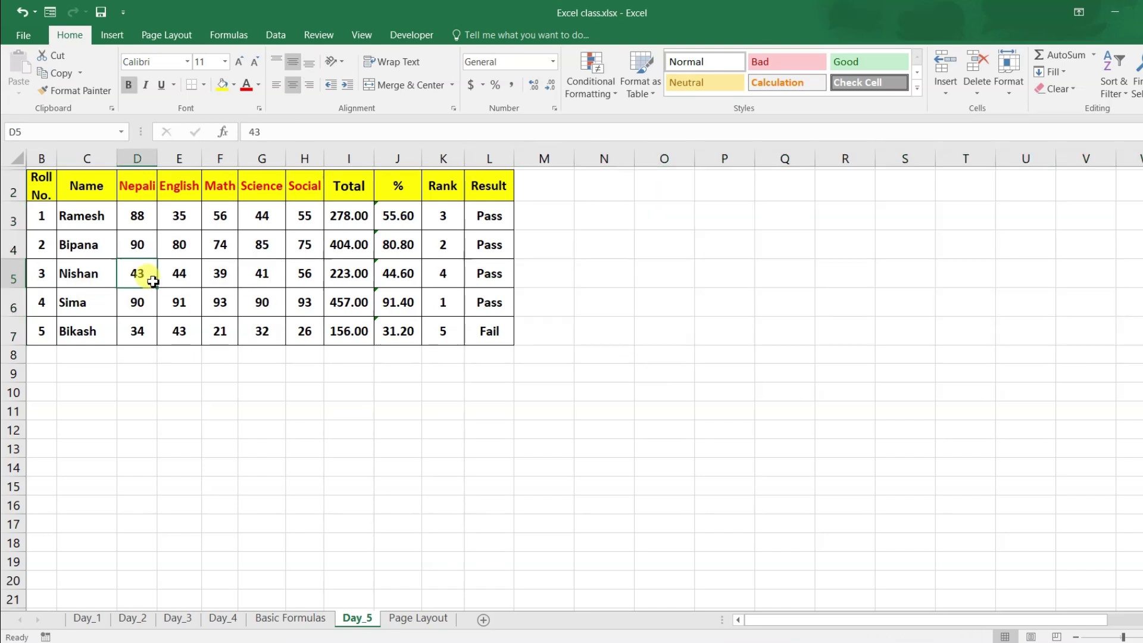
key(ctrl+c)
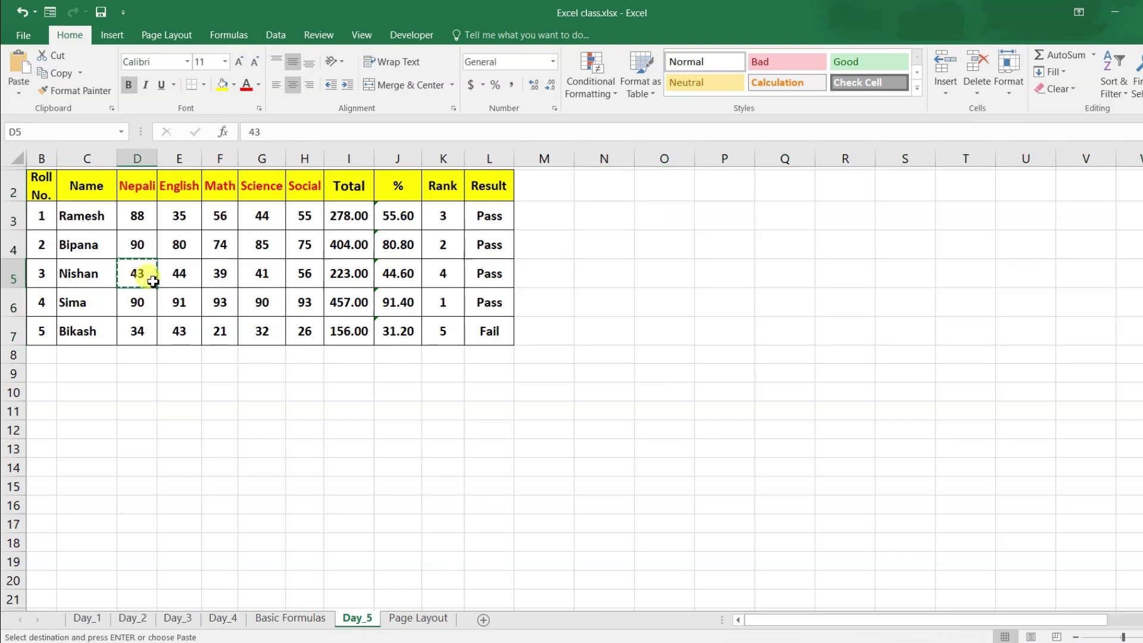
key(ctrl+a)
key(ctrl+c)
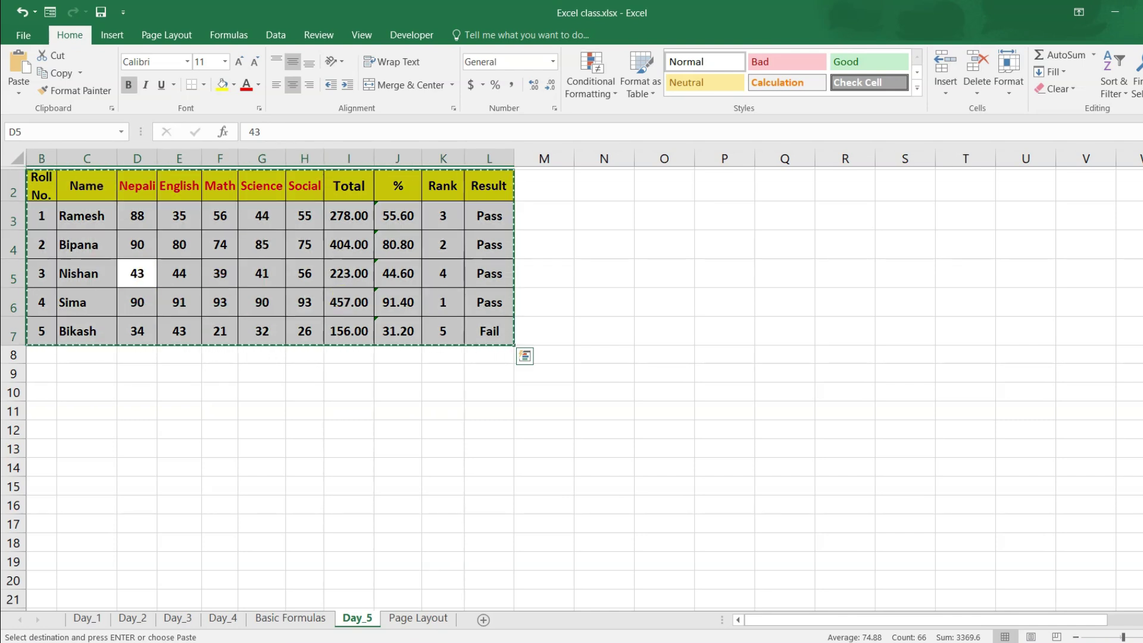
- Bring up the paste options at N2 to preview the marksheet as a picture
click(17, 92)
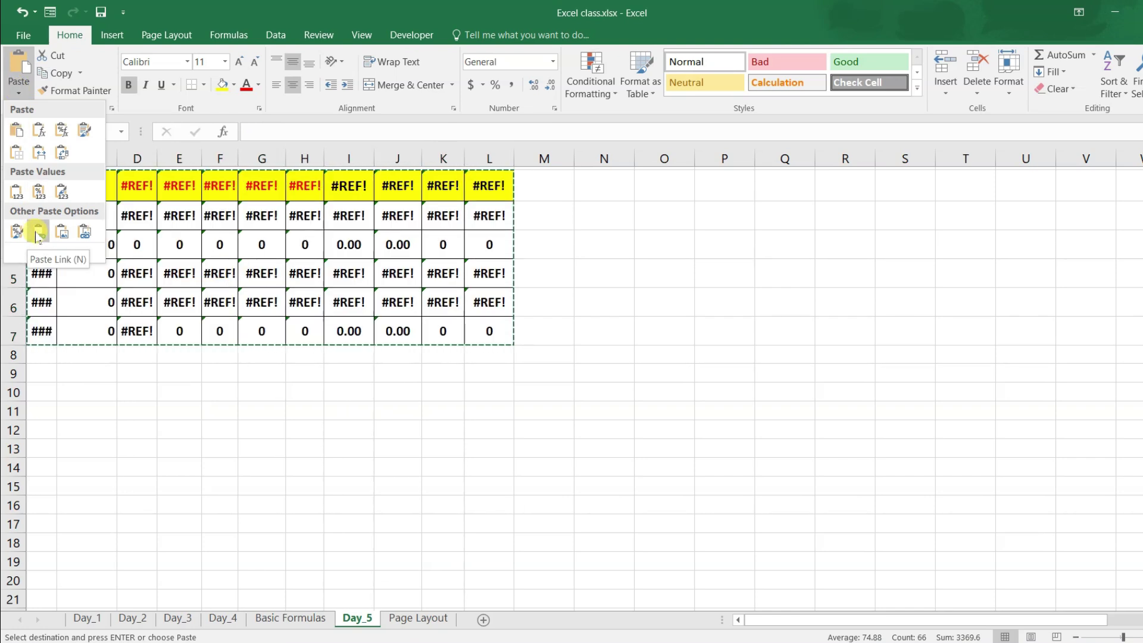
click(587, 184)
click(595, 184)
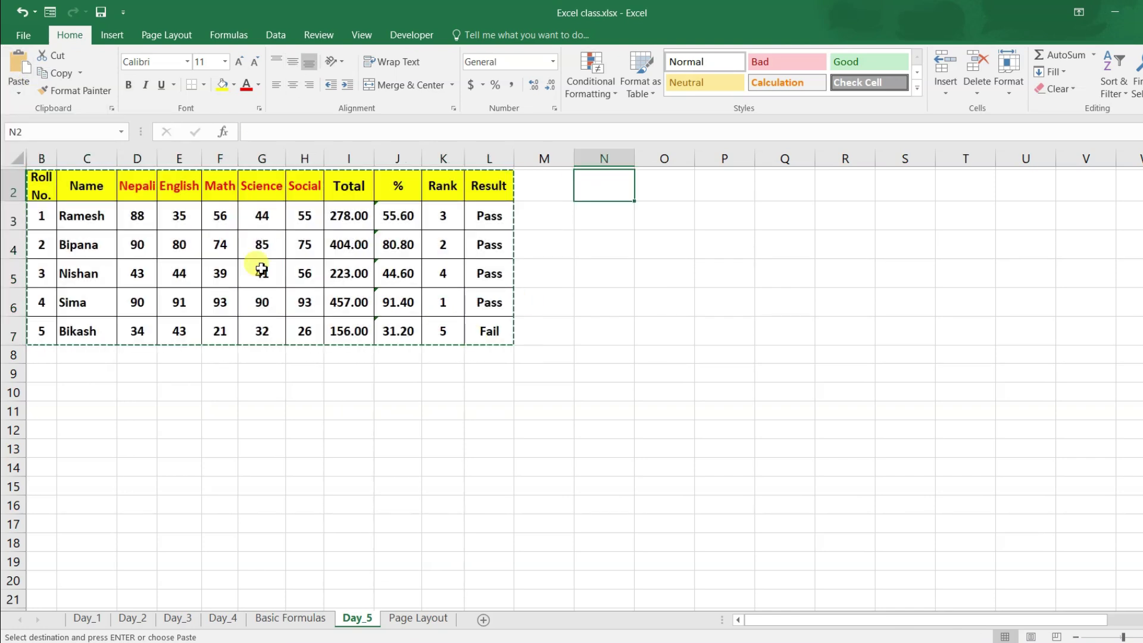
click(19, 89)
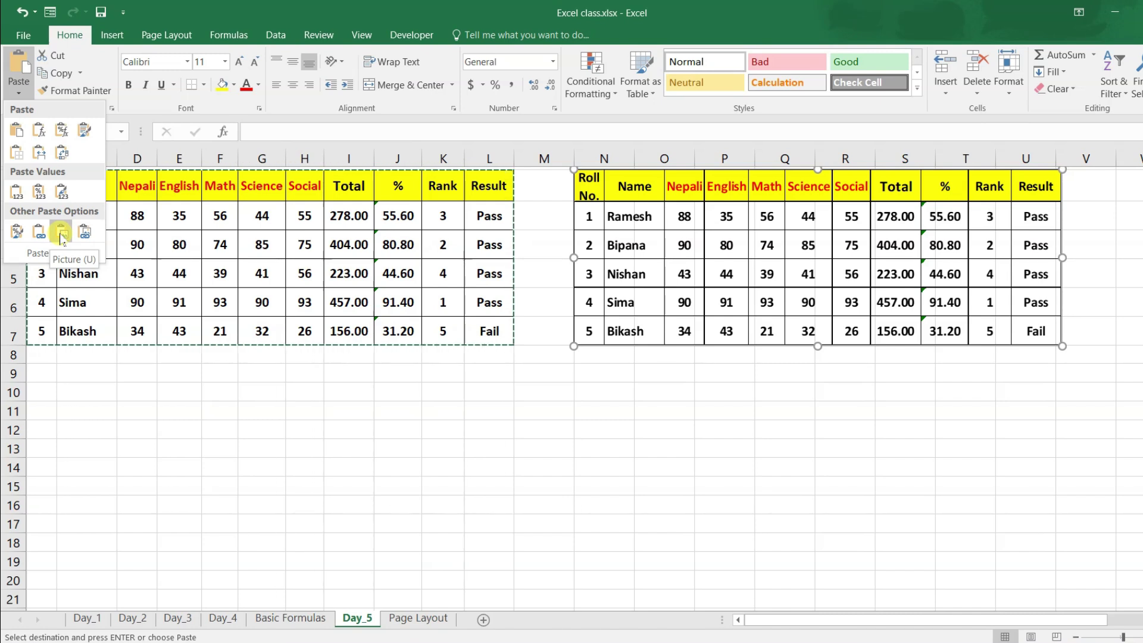
- Paste the marksheet as a picture at N2 and place it beside the original table
click(61, 234)
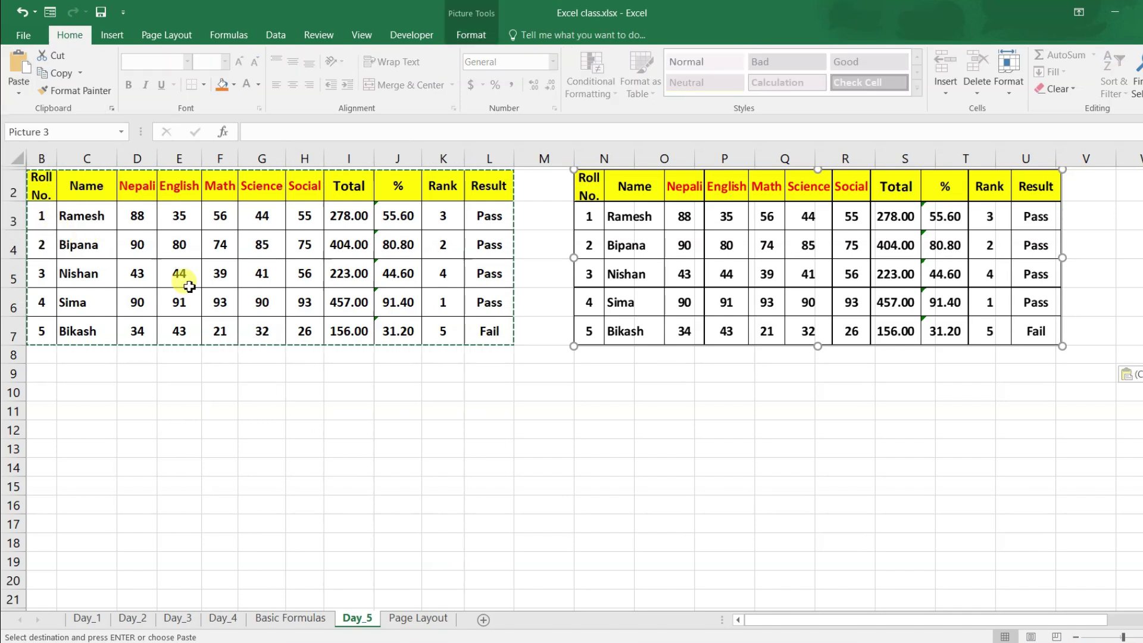
mouse_move(664, 247)
mouse_down()
mouse_move(395, 344)
mouse_move(358, 394)
mouse_move(558, 312)
mouse_move(469, 369)
mouse_up()
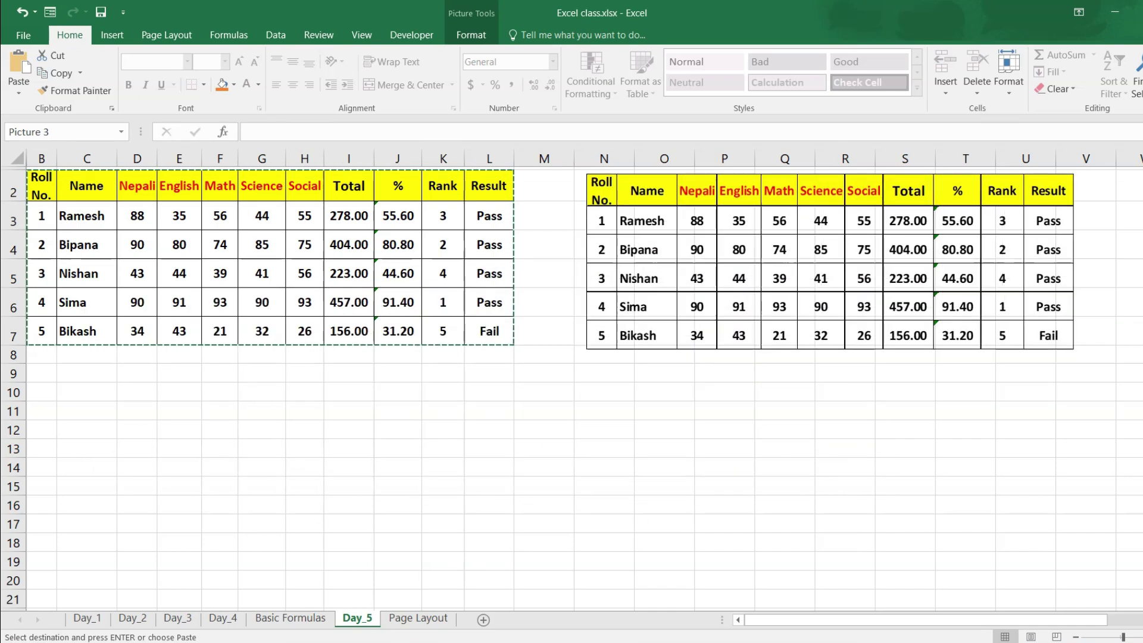
drag(469, 369, 685, 295)
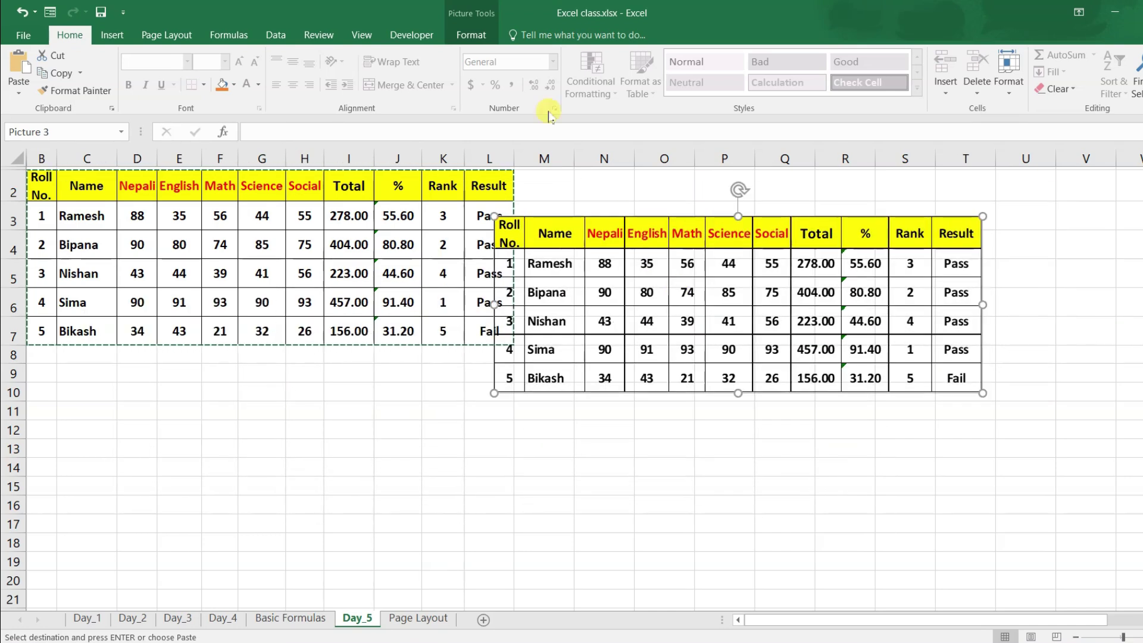
- Apply the thick black frame picture style to the pasted picture
click(456, 37)
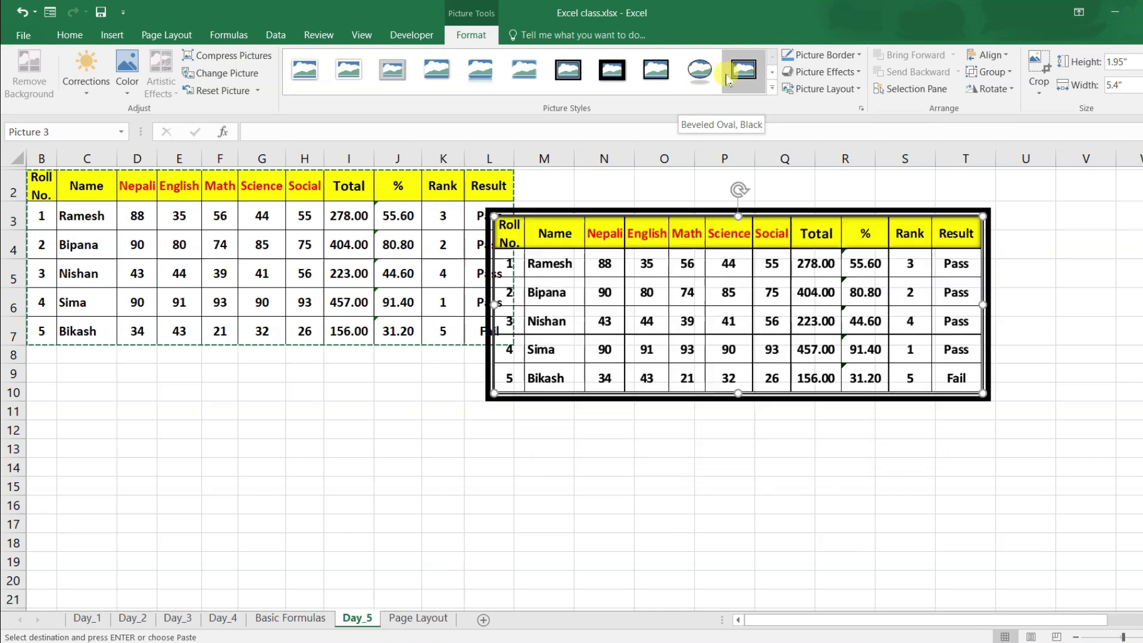
click(772, 89)
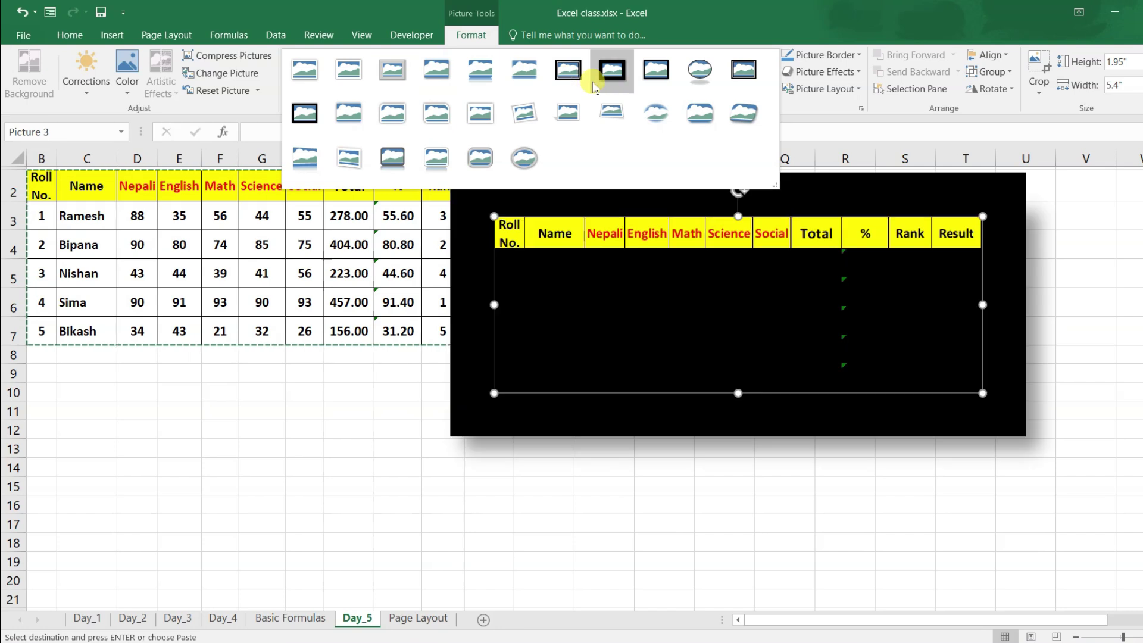
click(568, 70)
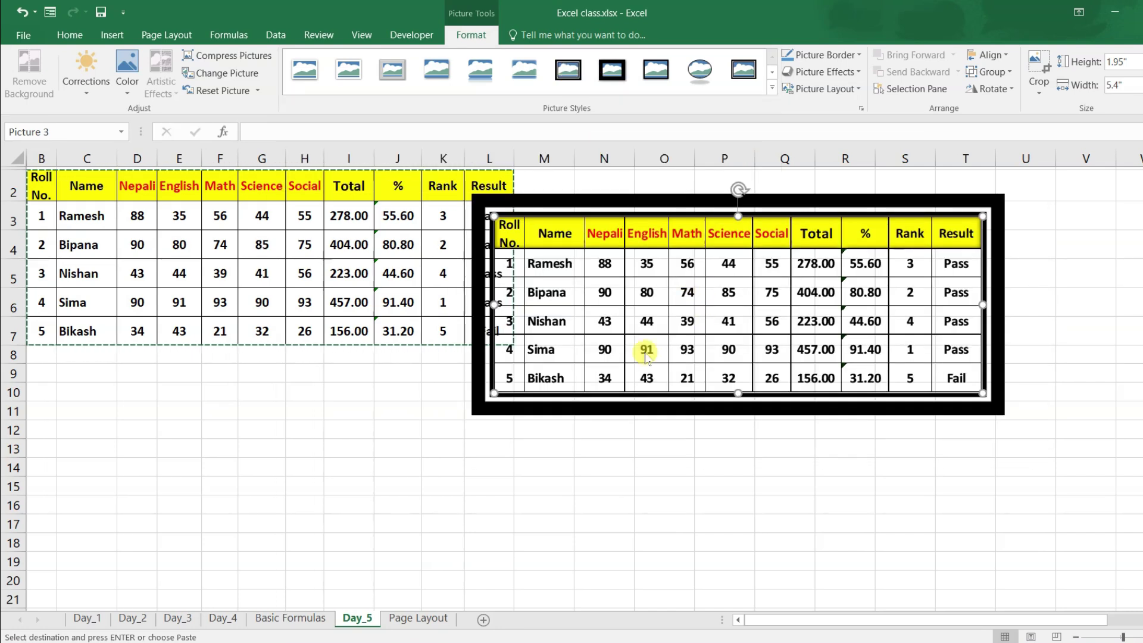
- Fine-tune the framed picture's position beside the marksheet
drag(647, 357, 722, 397)
drag(756, 247, 755, 243)
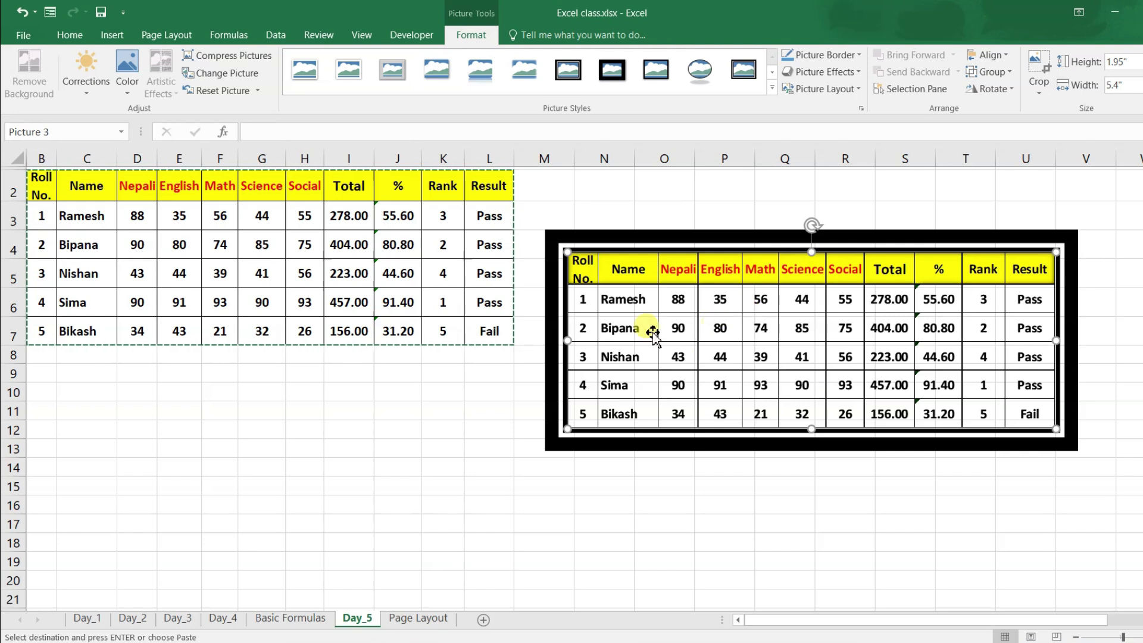
drag(651, 327, 608, 320)
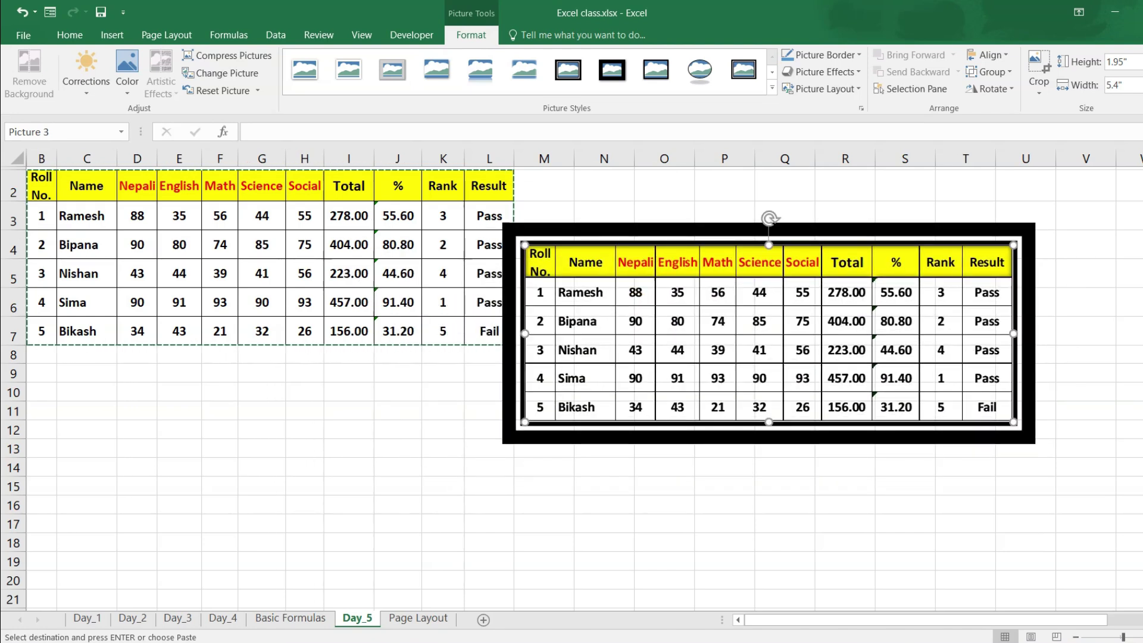
drag(768, 225, 738, 241)
drag(635, 360, 661, 325)
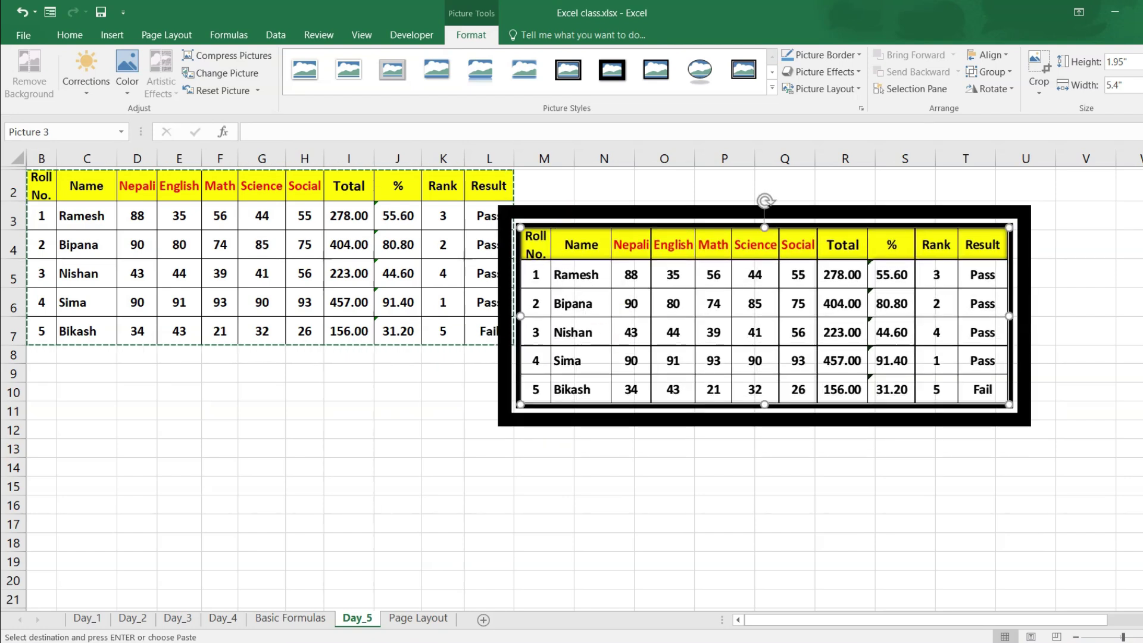
click(362, 35)
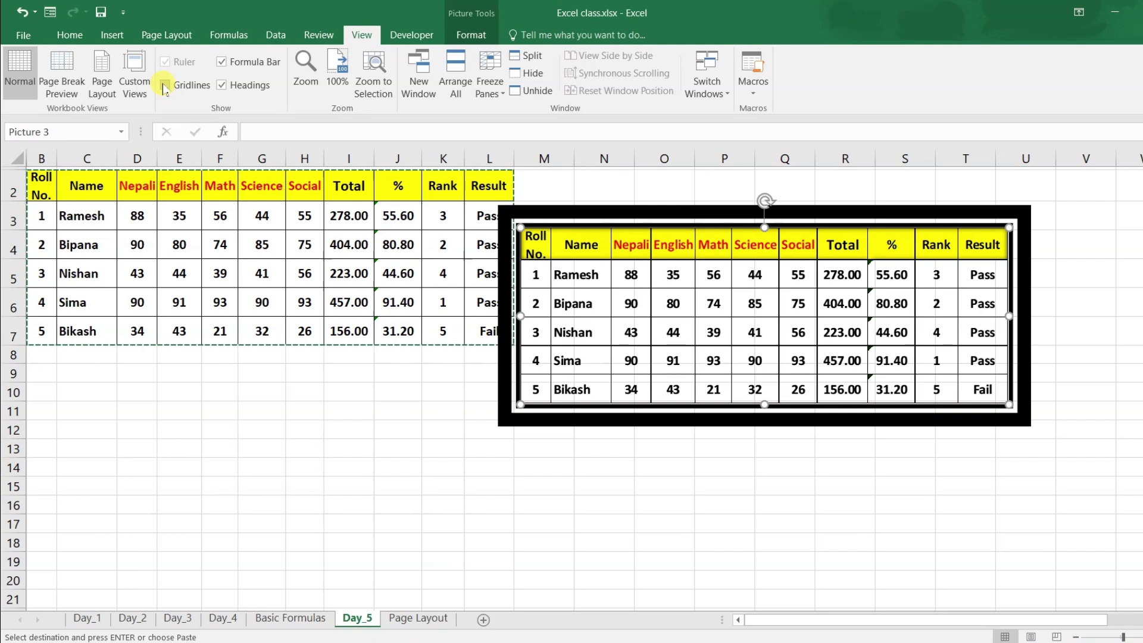
- Hide the worksheet gridlines and reposition the framed picture beside the table
click(165, 85)
mouse_move(646, 248)
mouse_down()
mouse_move(537, 386)
mouse_move(704, 227)
mouse_up()
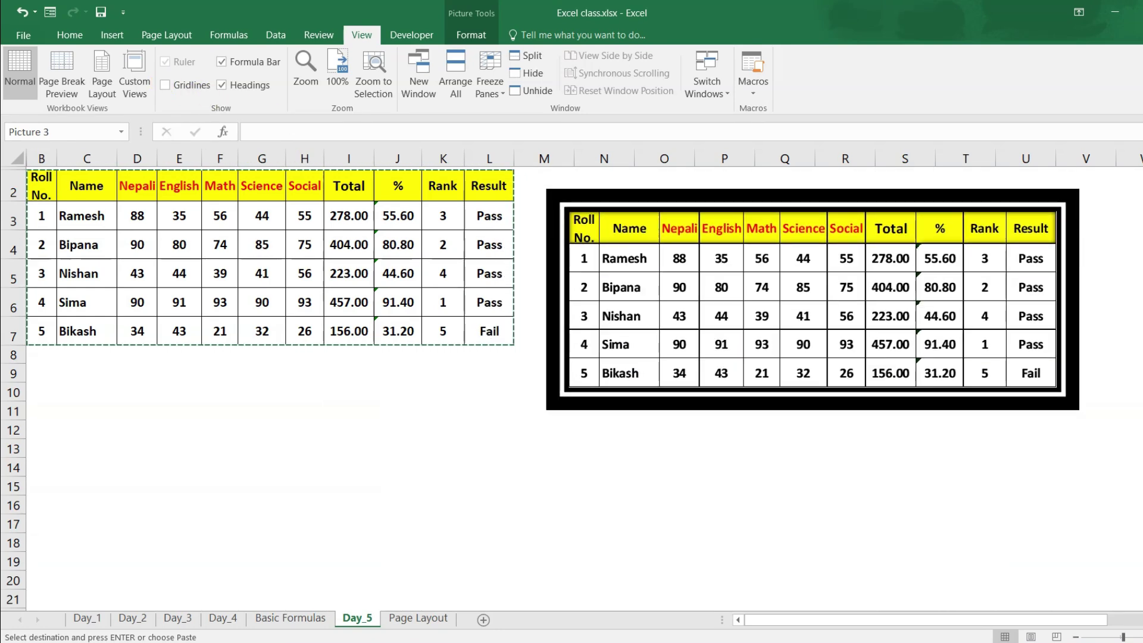
drag(812, 184, 768, 225)
drag(675, 374, 690, 330)
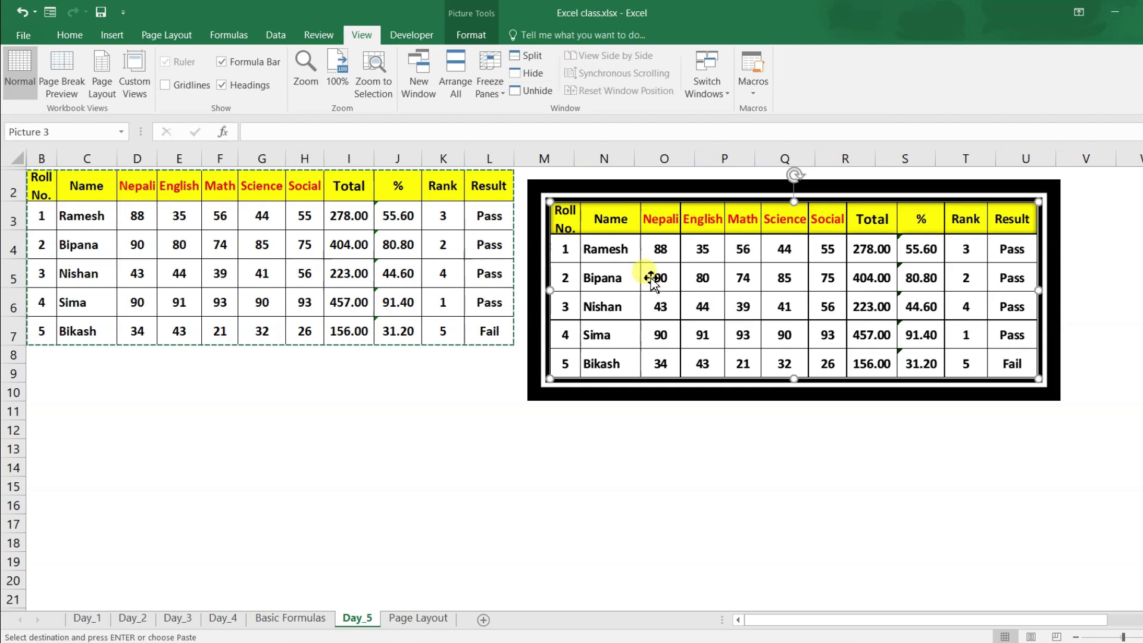
drag(646, 273, 651, 314)
- Show the gridlines again and delete the framed picture
click(165, 85)
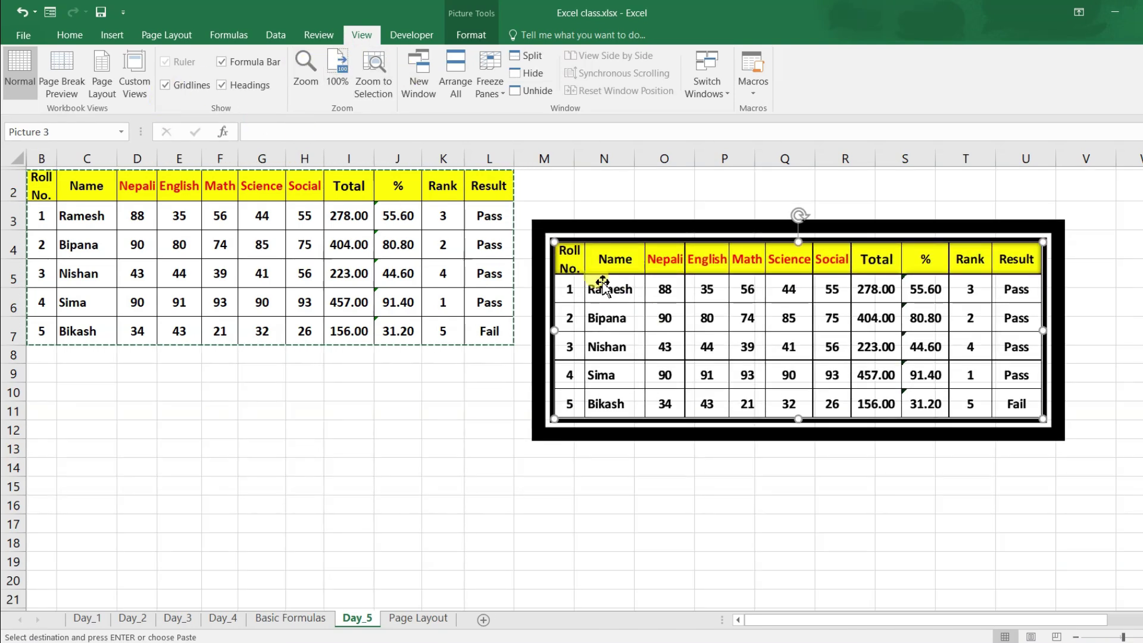
drag(659, 350, 667, 344)
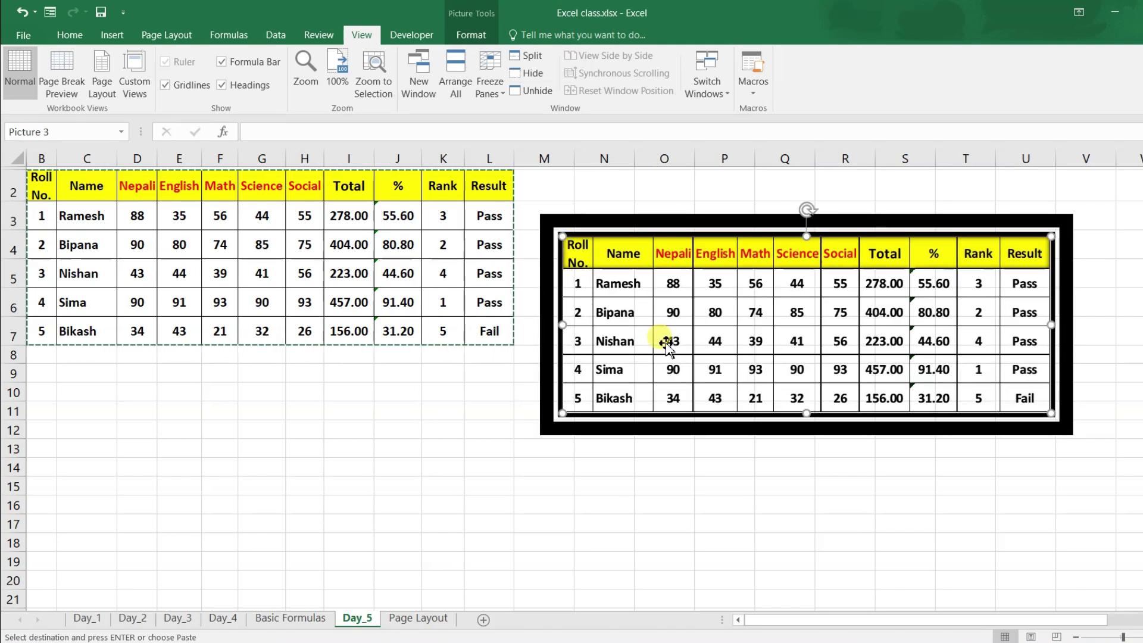
key(Delete)
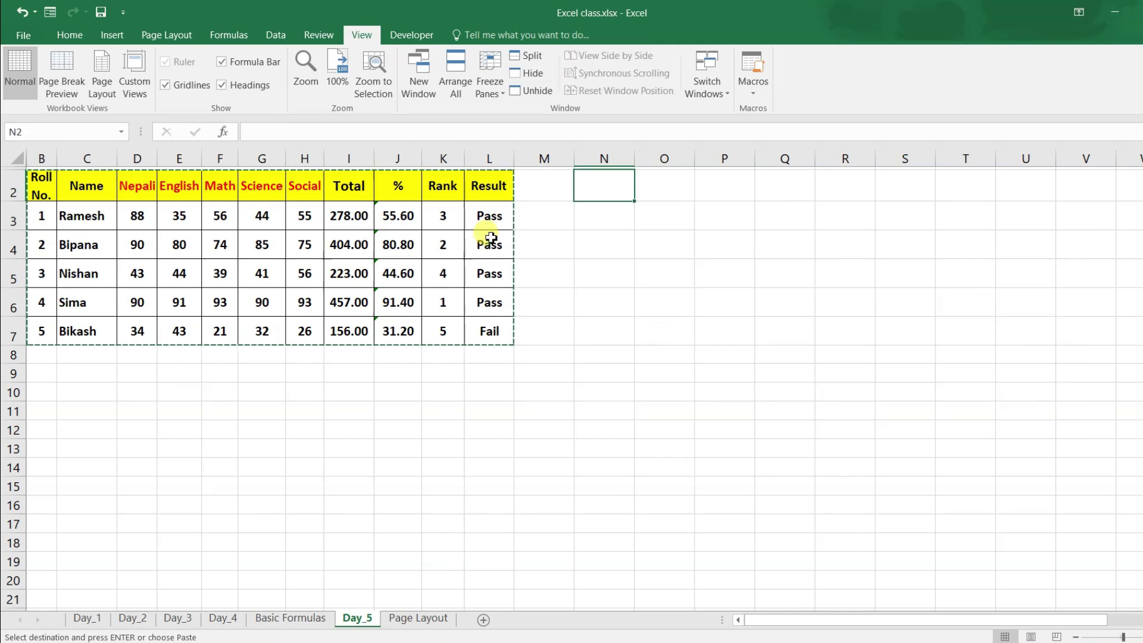
- Paste the copied marksheet as a linked picture at N2 and line it up beside the table
click(68, 35)
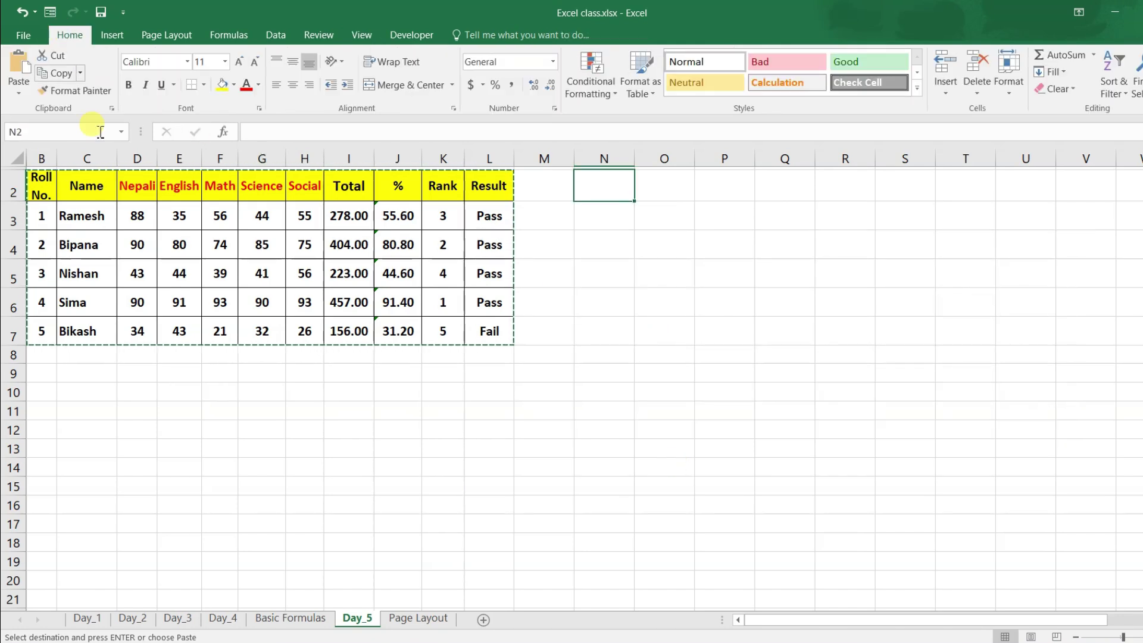
click(23, 95)
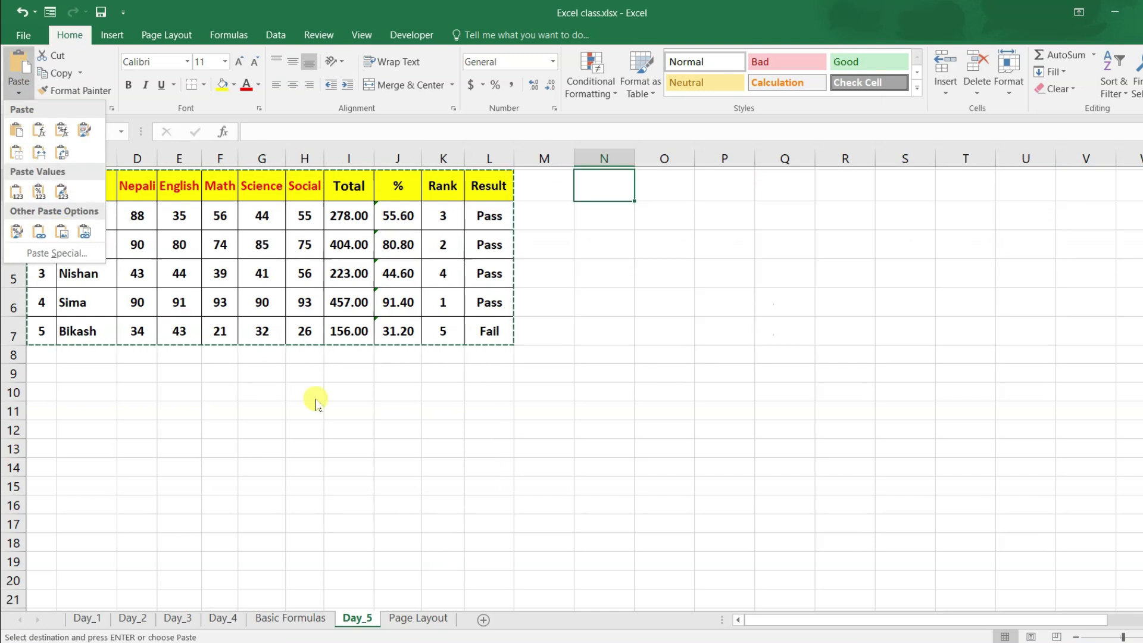
click(364, 394)
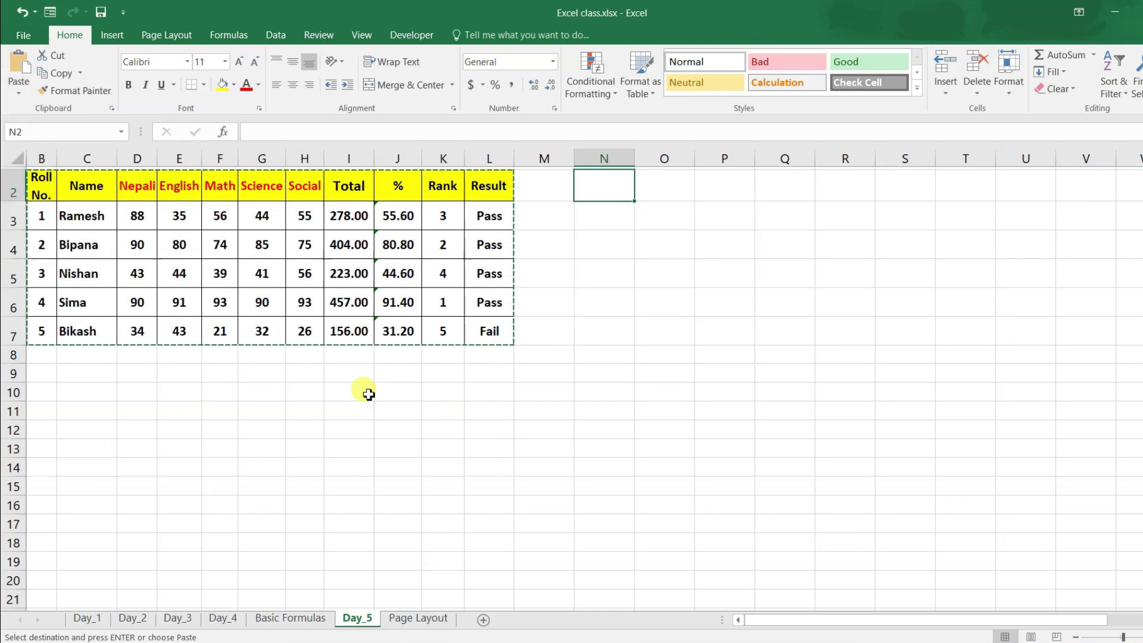
click(14, 93)
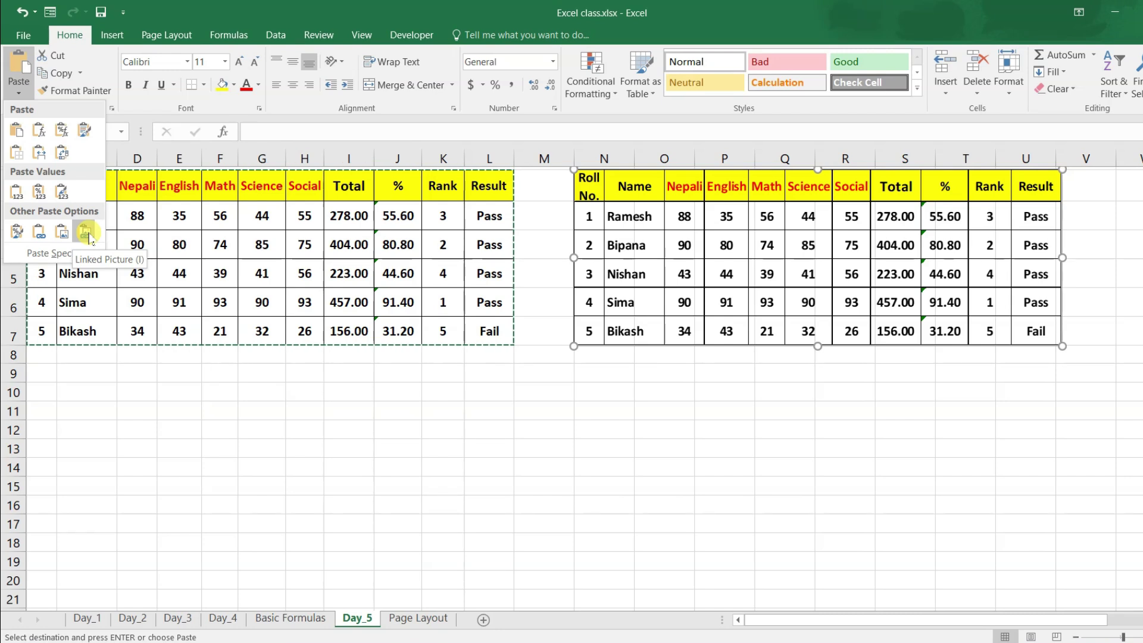
click(85, 235)
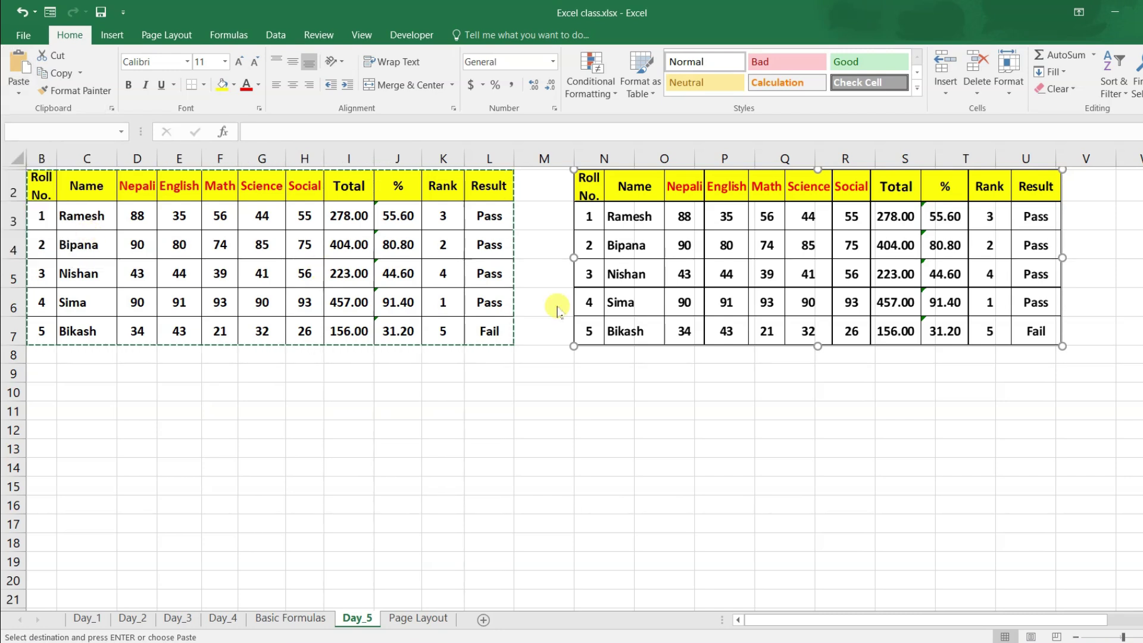
double_click(636, 249)
drag(647, 247, 618, 259)
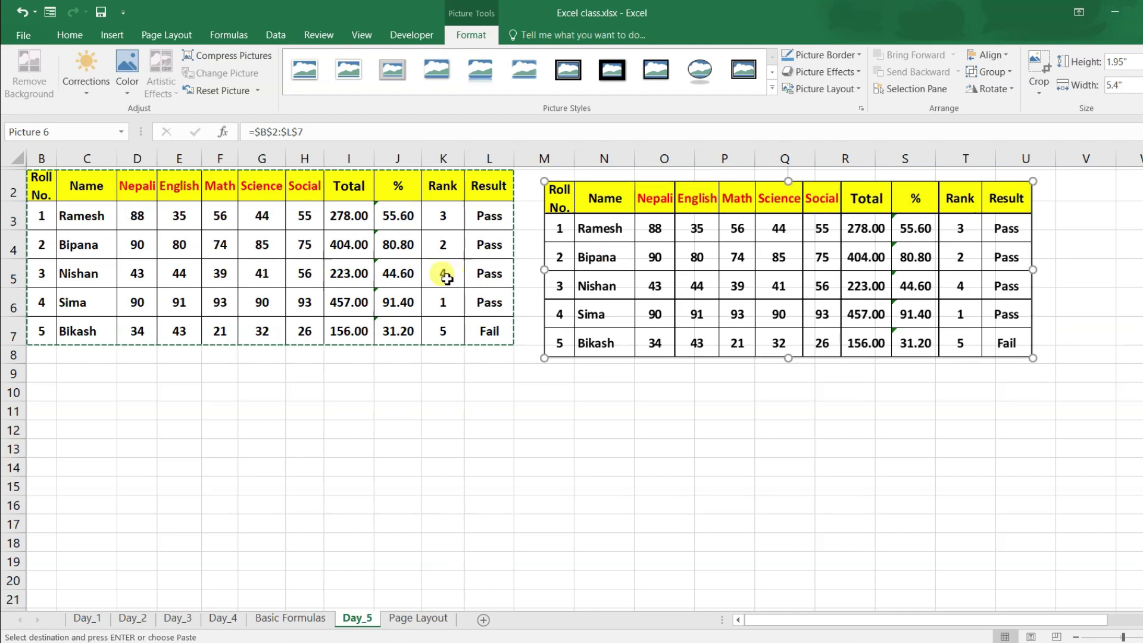
mouse_move(614, 259)
mouse_down()
mouse_move(620, 245)
mouse_move(605, 248)
mouse_up()
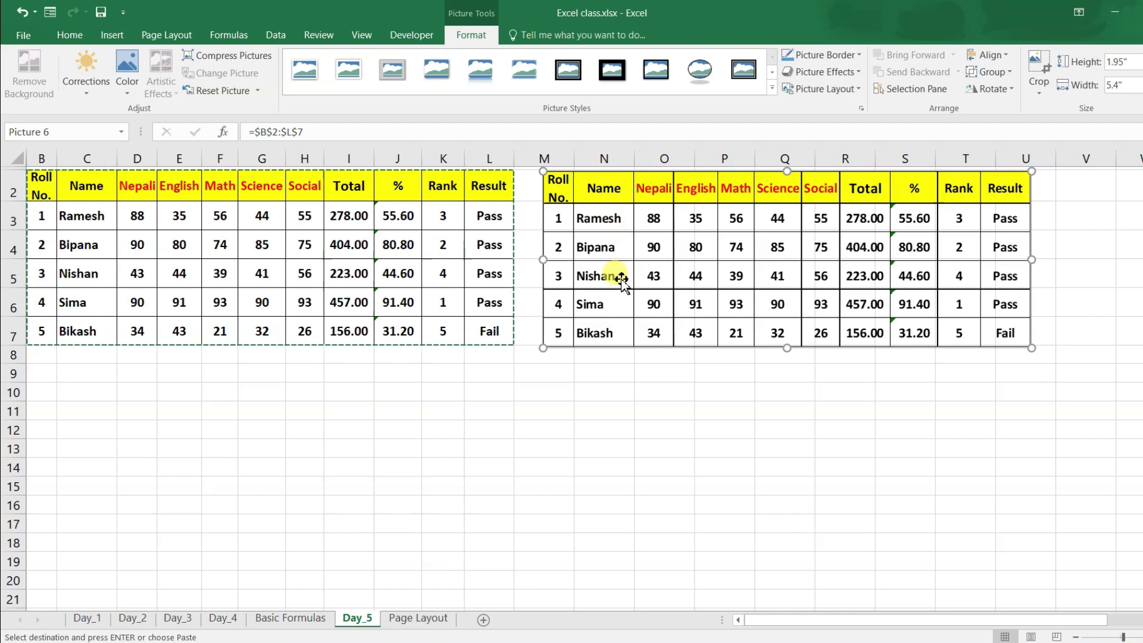
- Rename the first student in C3 to Suresh and move the linked picture below the table
click(90, 218)
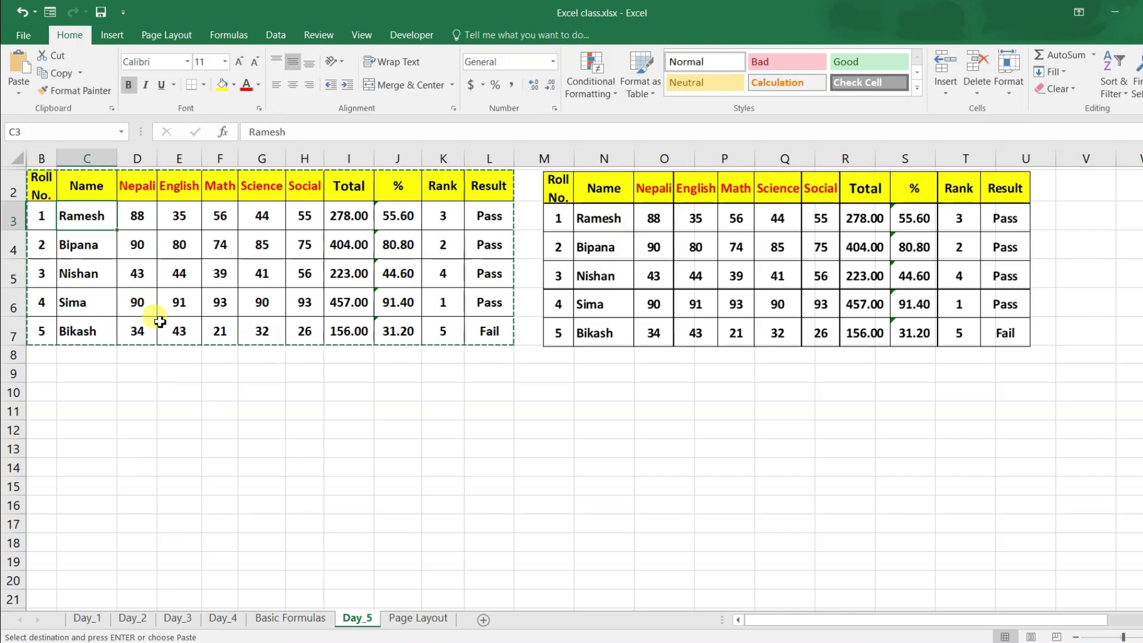
text(Suresh)
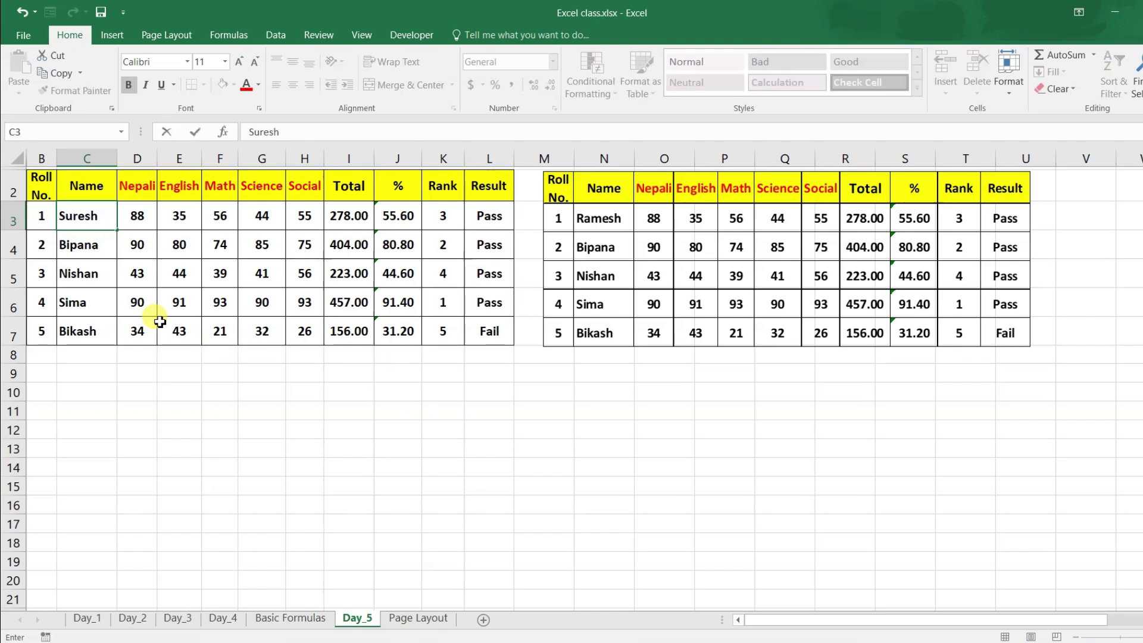
key(Return)
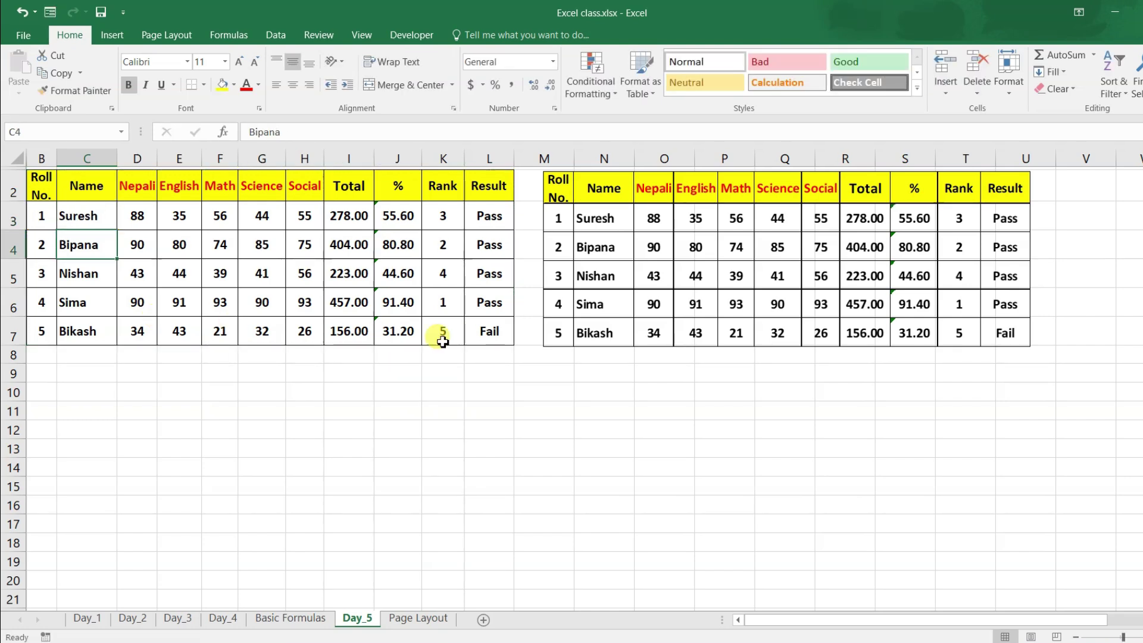
mouse_move(600, 234)
mouse_down()
mouse_move(348, 406)
mouse_move(357, 411)
mouse_up()
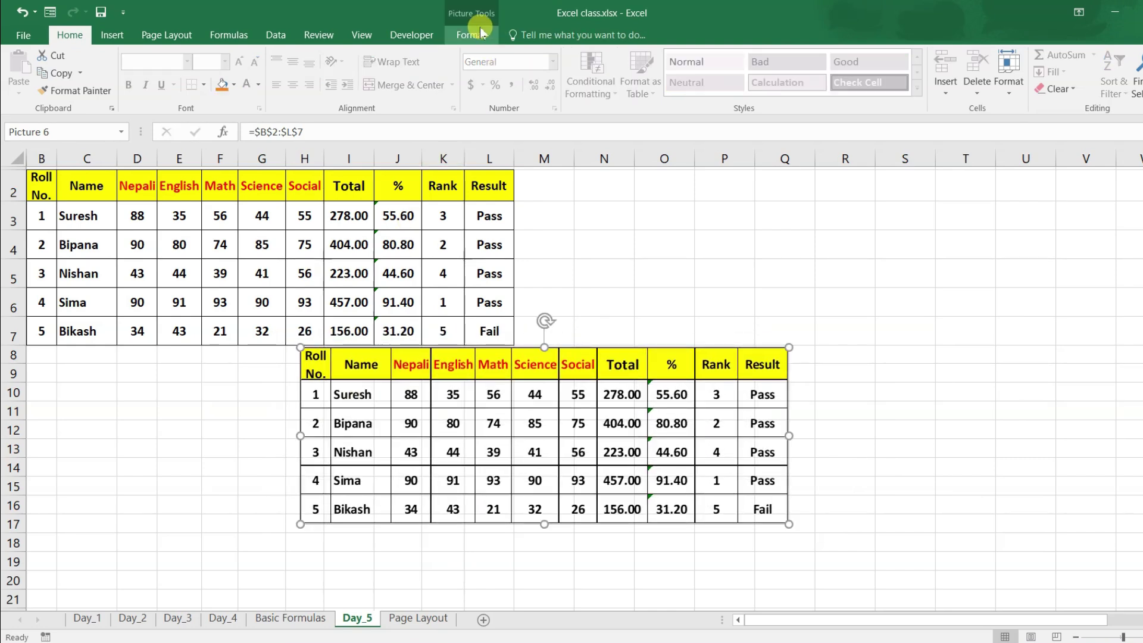
- Give the linked picture a black shadowed frame and place it beside the marksheet
click(471, 35)
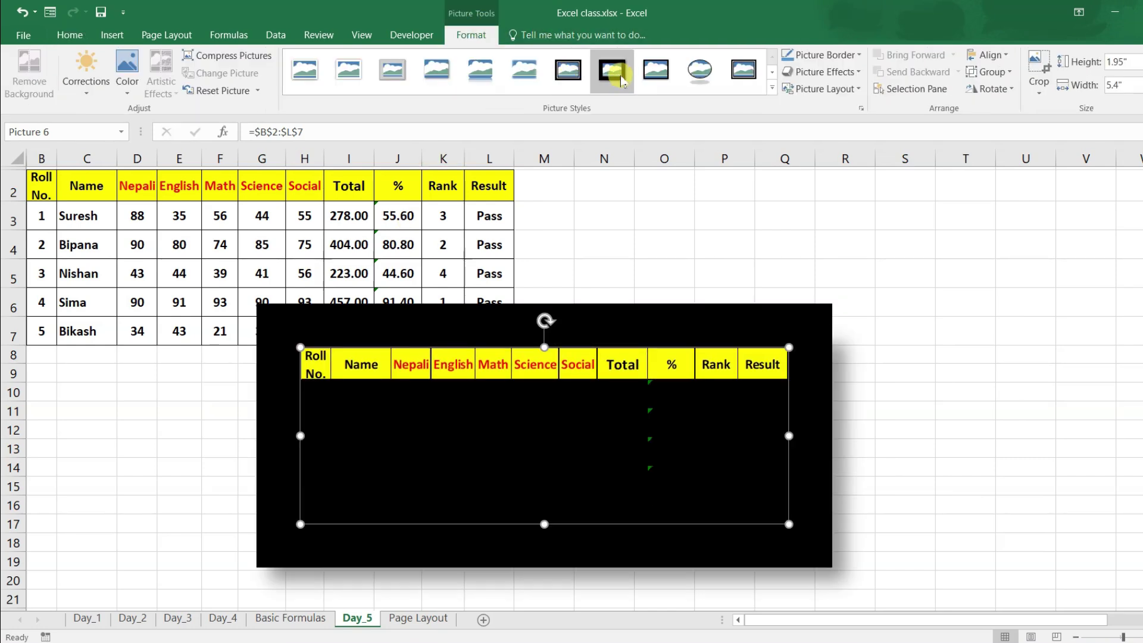
click(622, 80)
drag(554, 417, 766, 289)
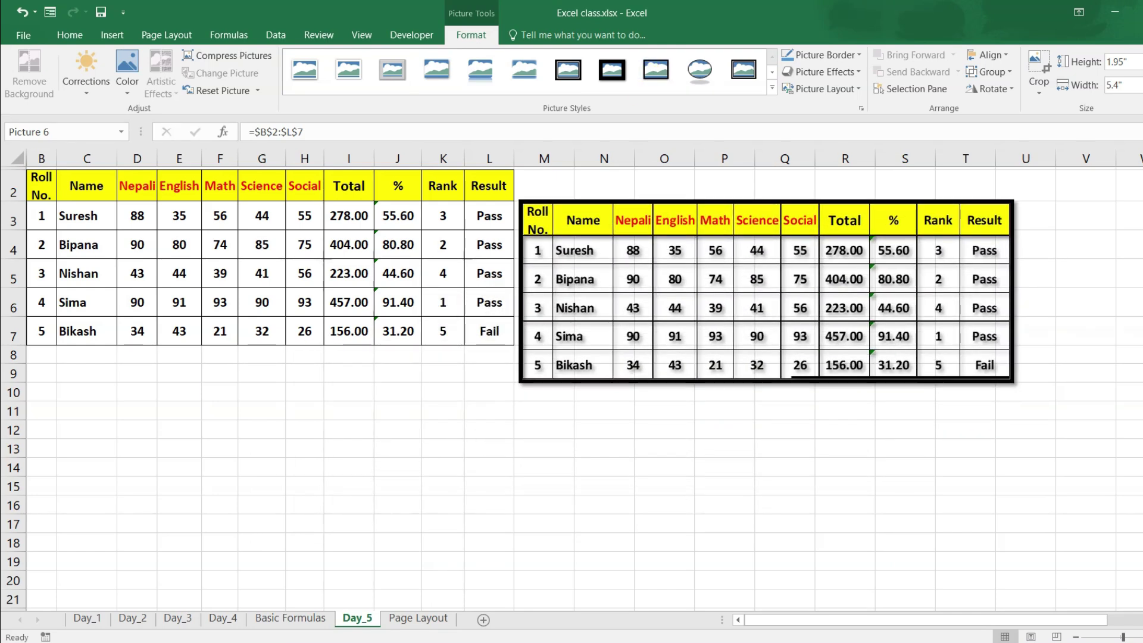
drag(642, 292, 642, 265)
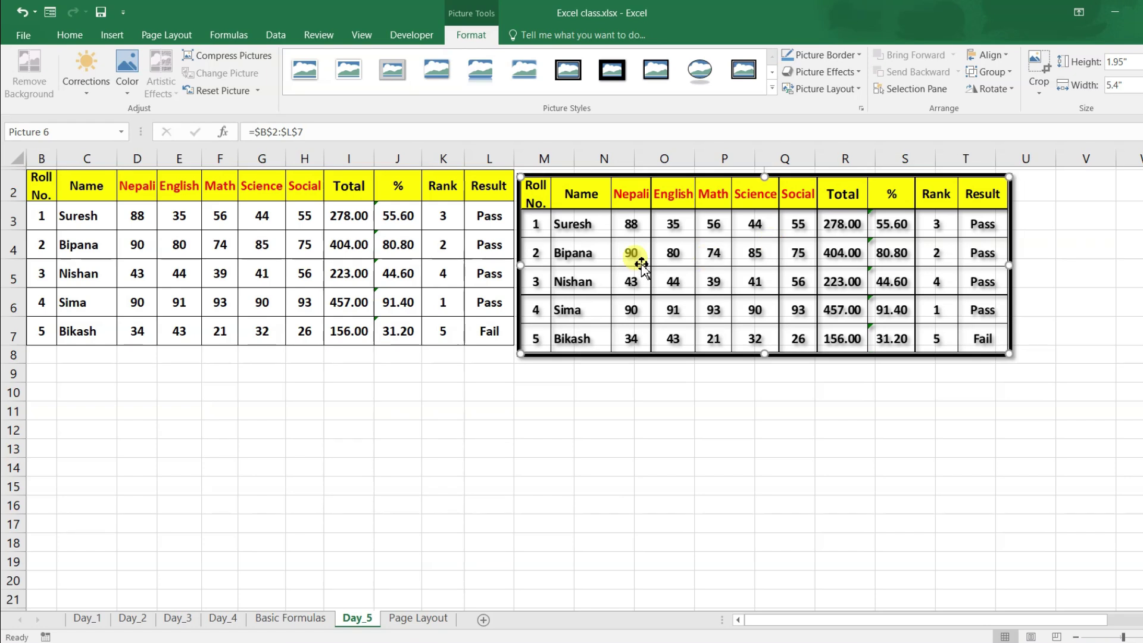
- Rename the third student in C5 to Bishal and nudge the linked picture down
click(81, 249)
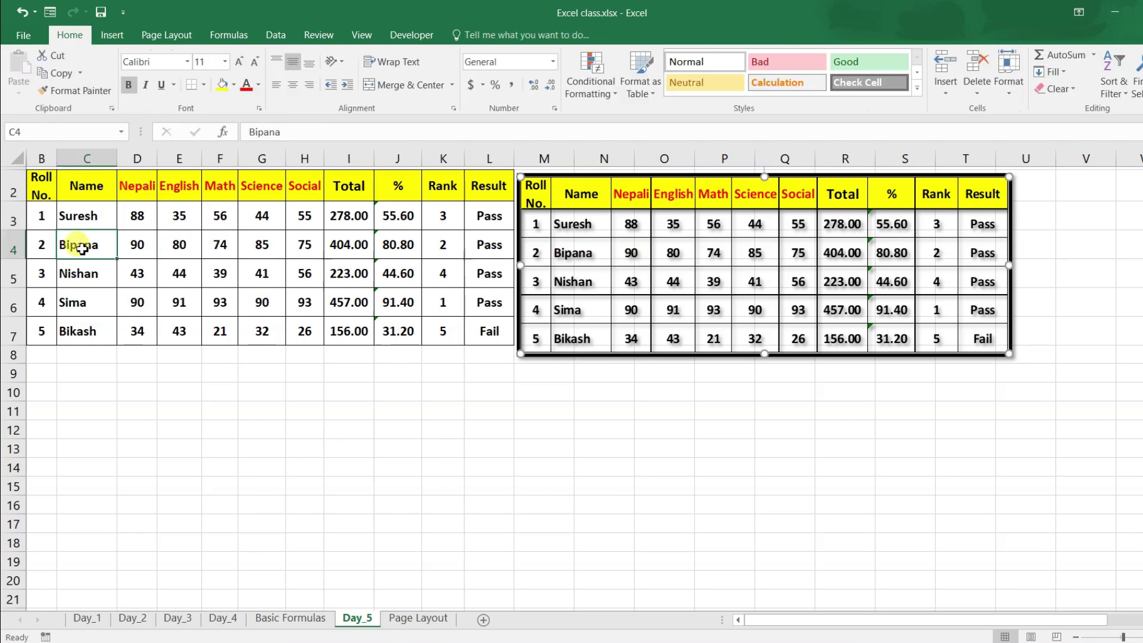
click(76, 275)
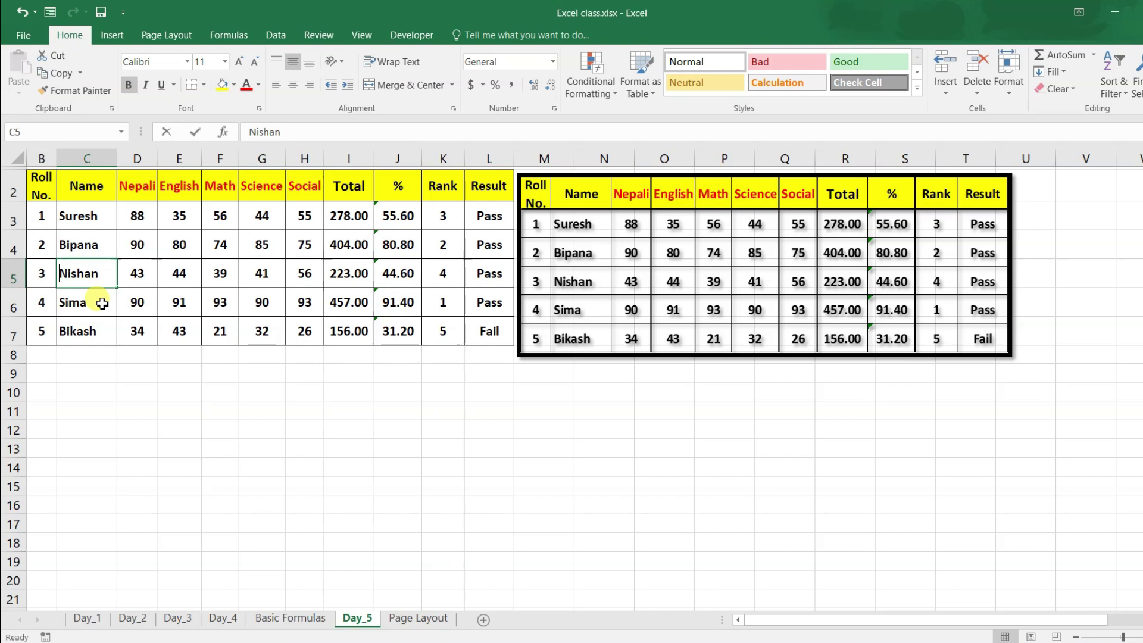
text(Bishal)
key(Return)
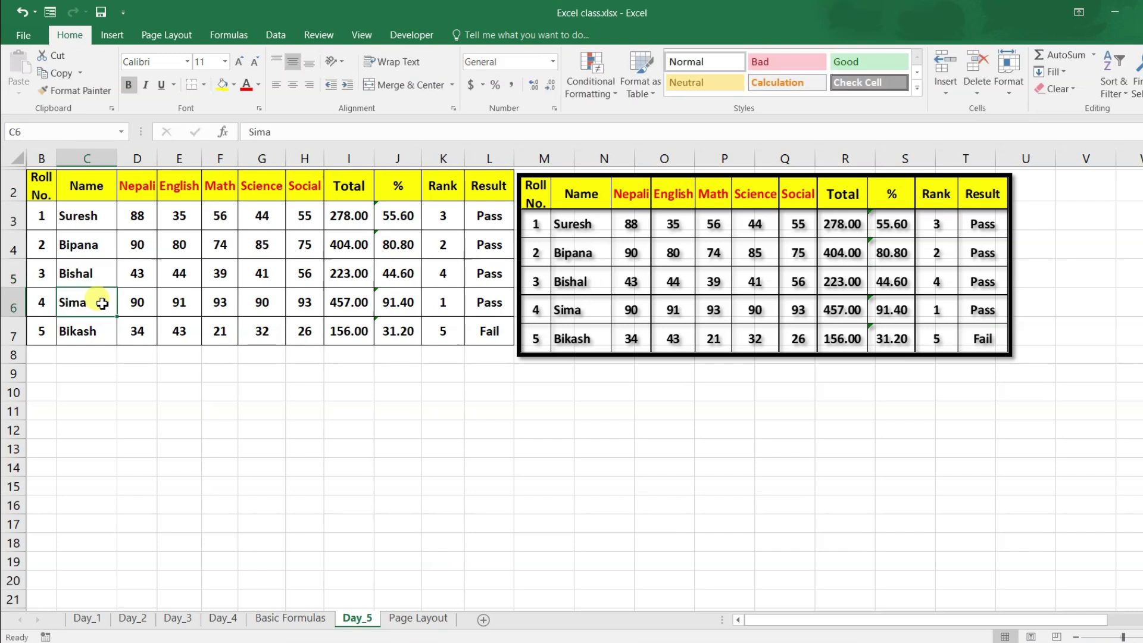
mouse_move(589, 292)
mouse_down()
mouse_move(629, 349)
mouse_move(612, 306)
mouse_up()
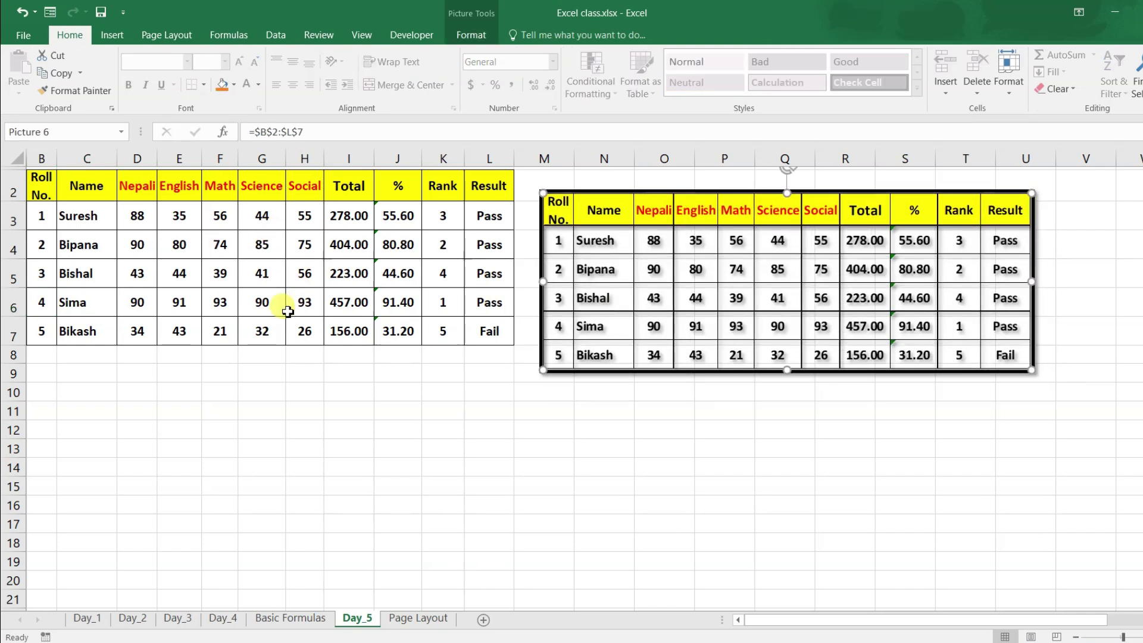
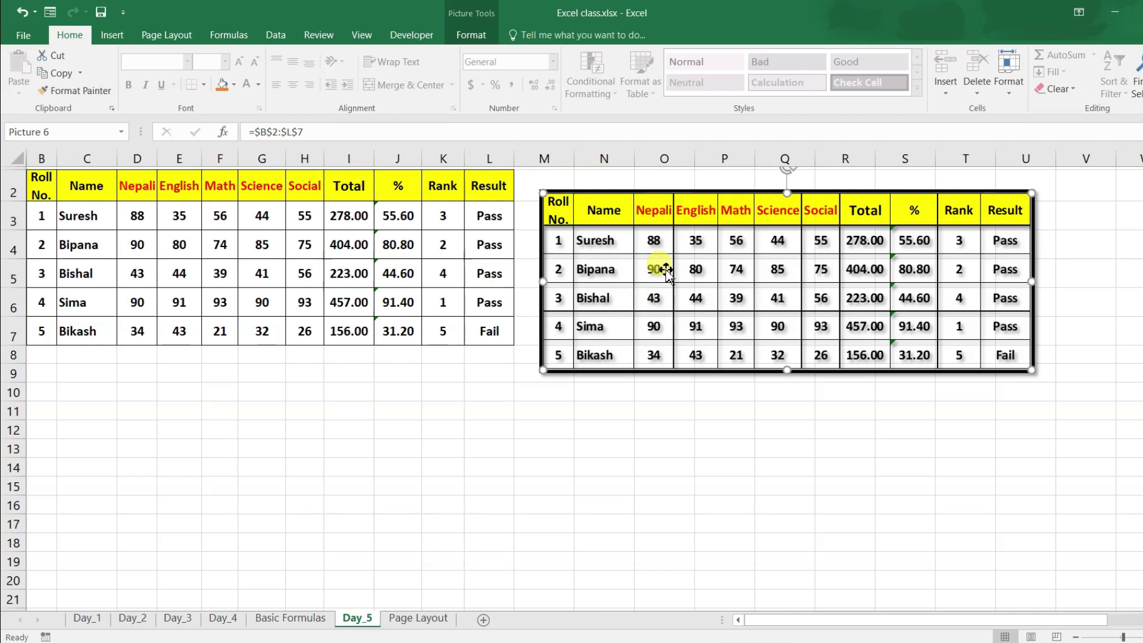
- Delete the linked picture and copy the whole result table B2:L7
key(Delete)
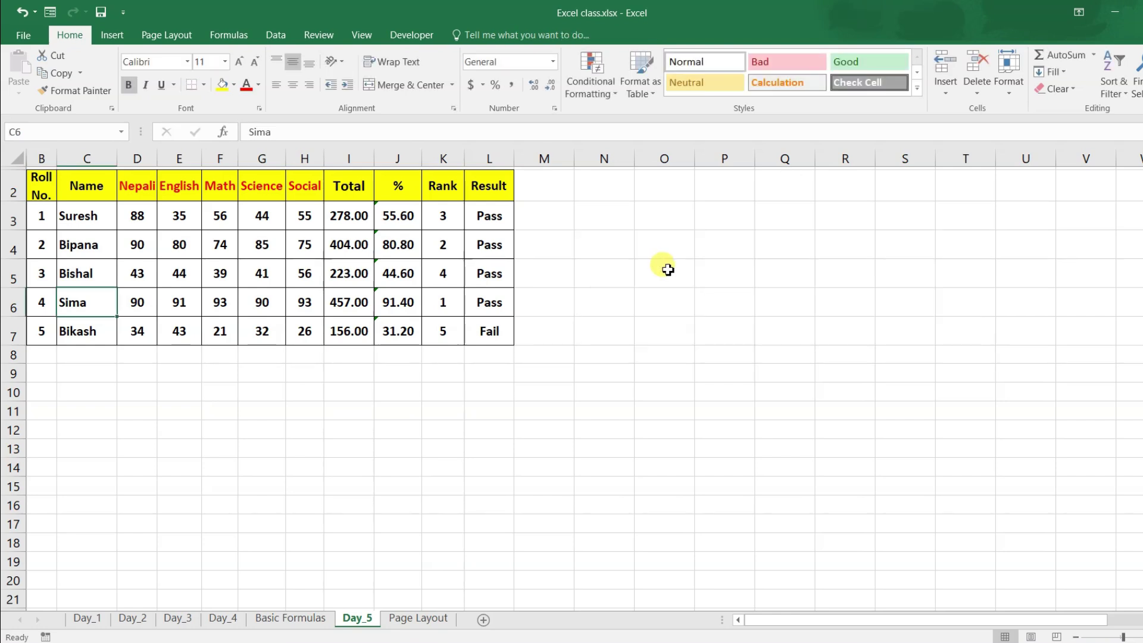
click(94, 248)
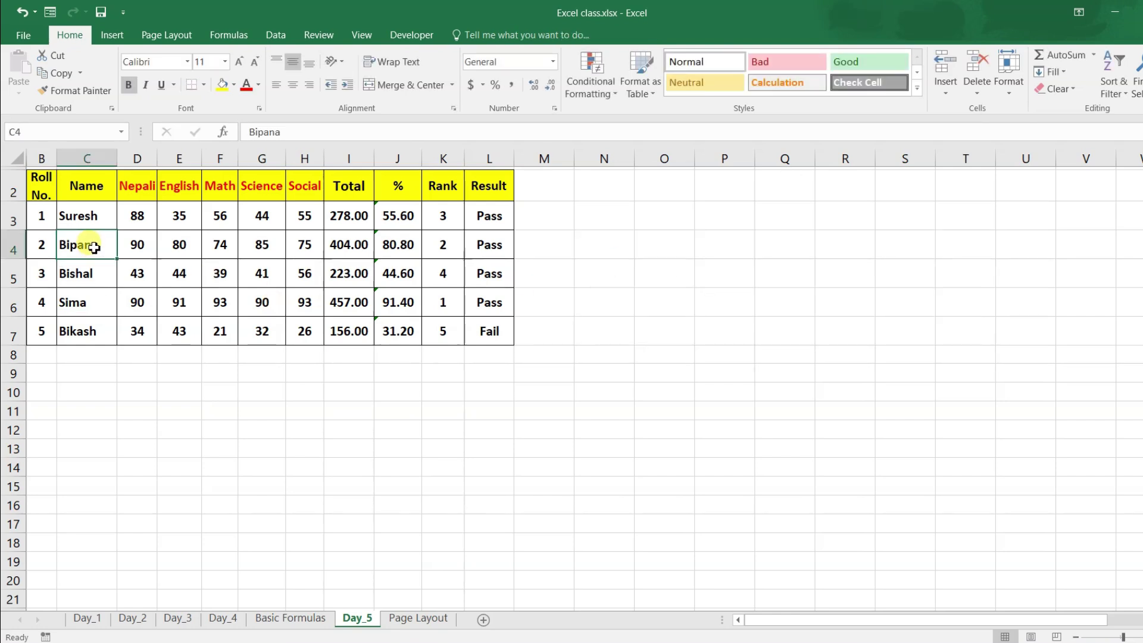
key(ctrl+a)
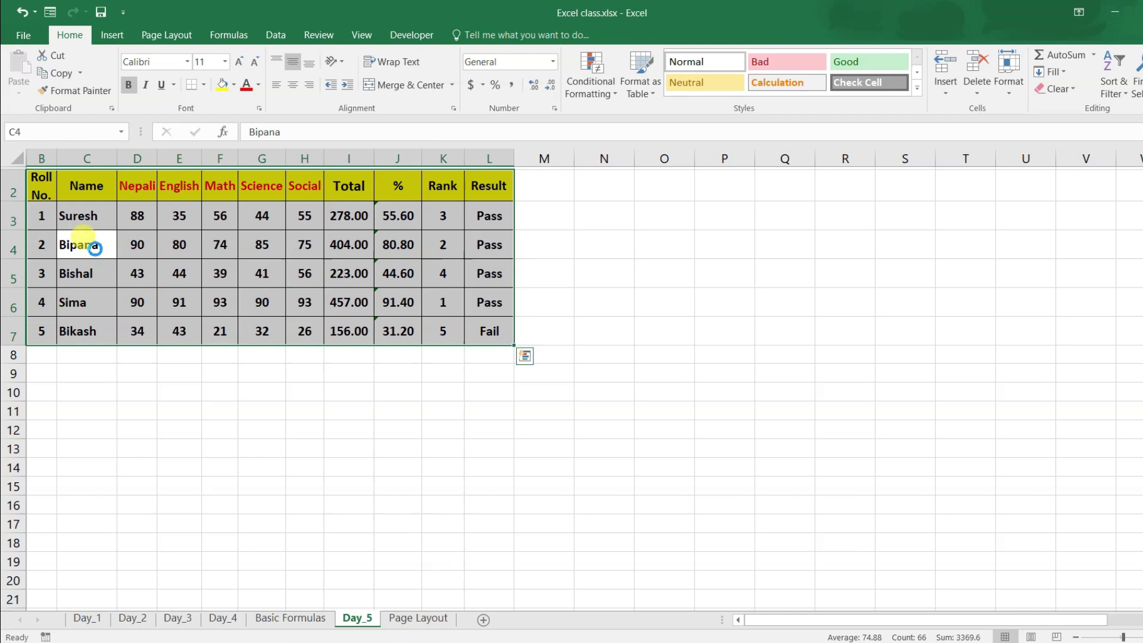
key(ctrl+c)
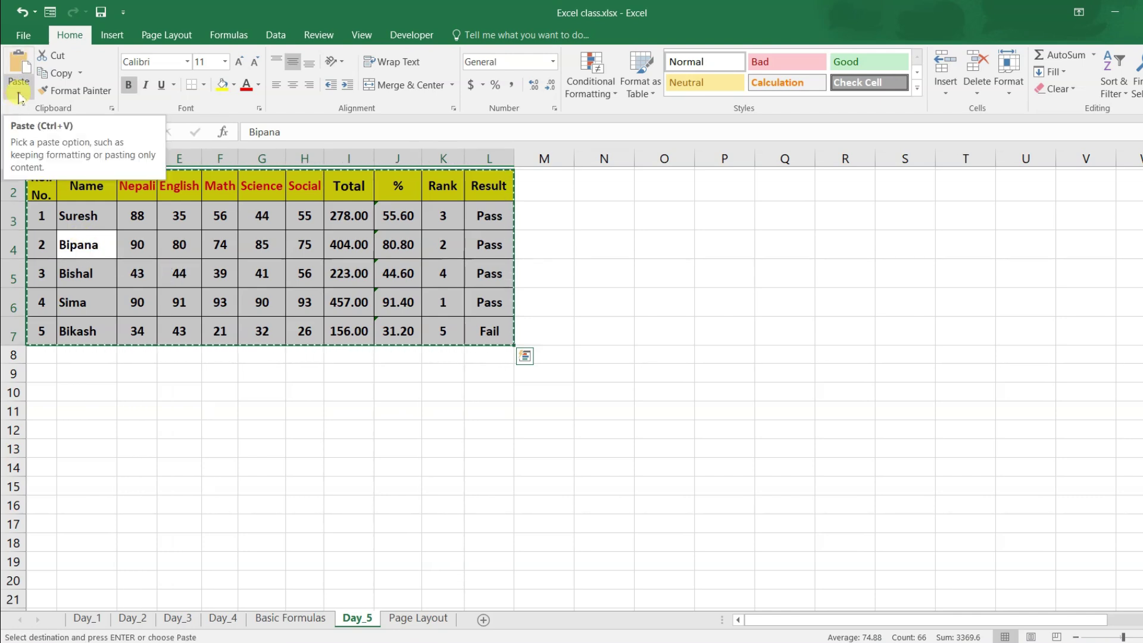
- Paste the table as a linked picture at N3, move it beside the table, then delete it
click(19, 95)
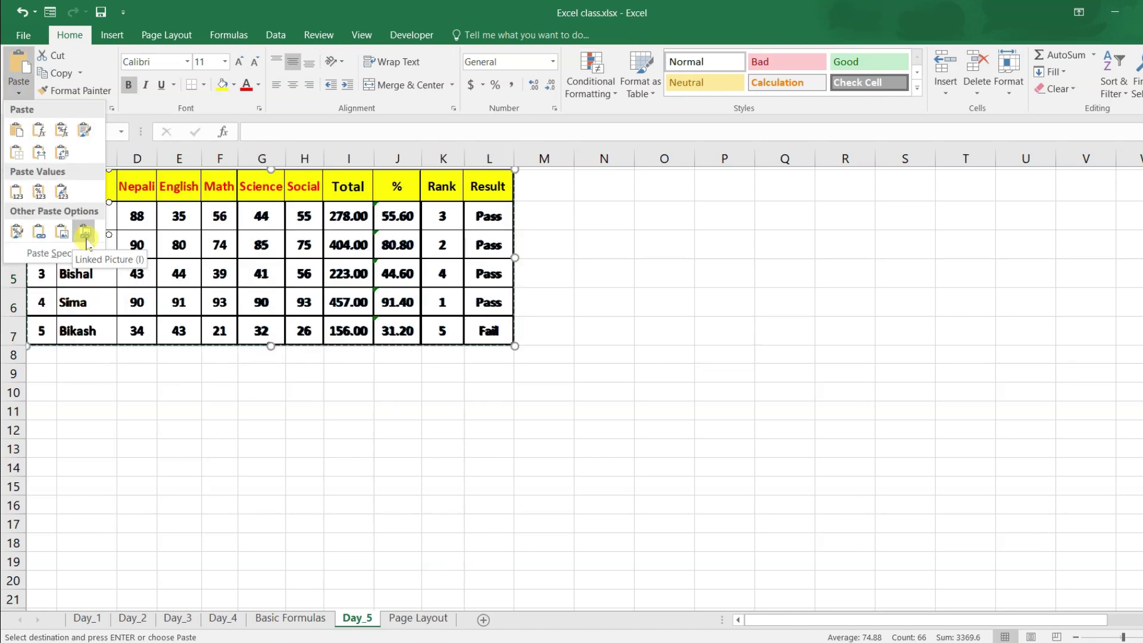
click(620, 216)
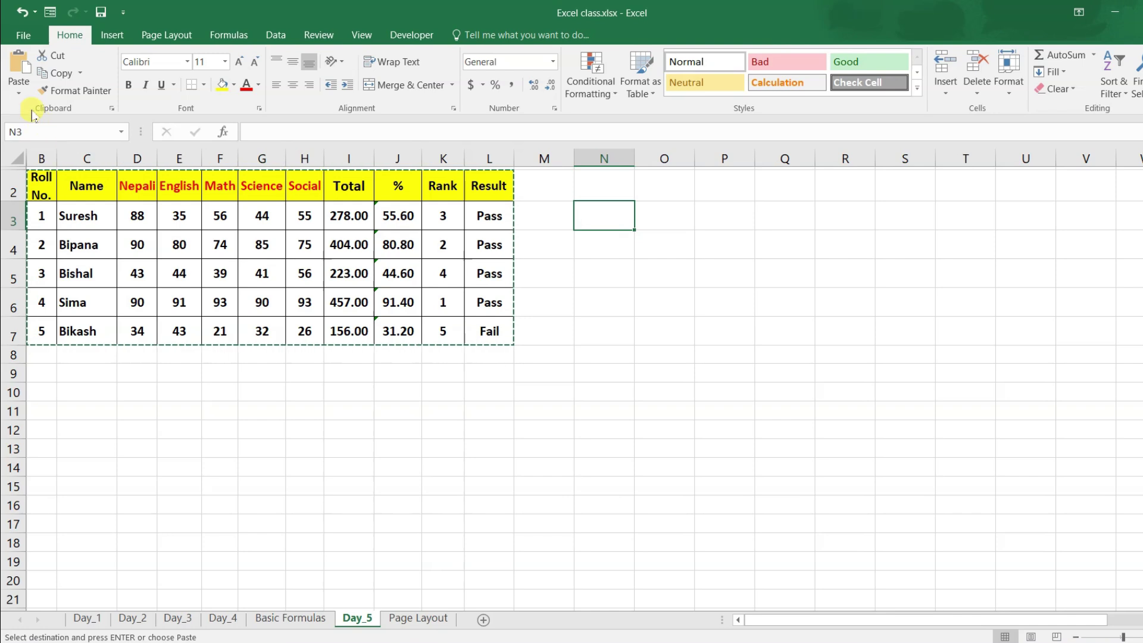
click(19, 93)
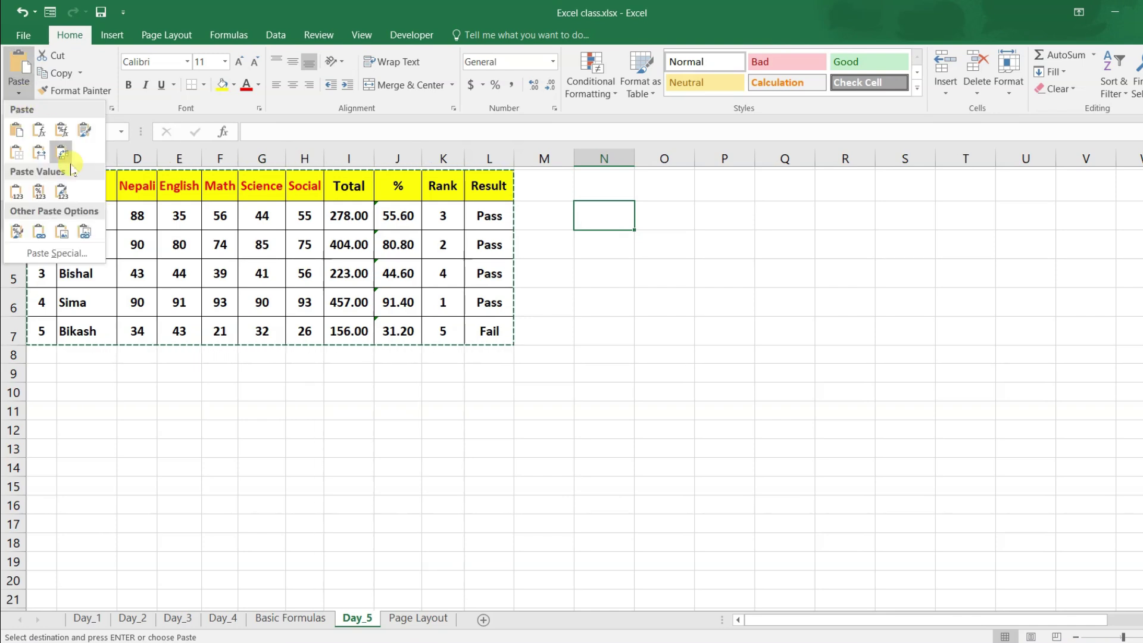
click(84, 228)
drag(685, 248, 648, 311)
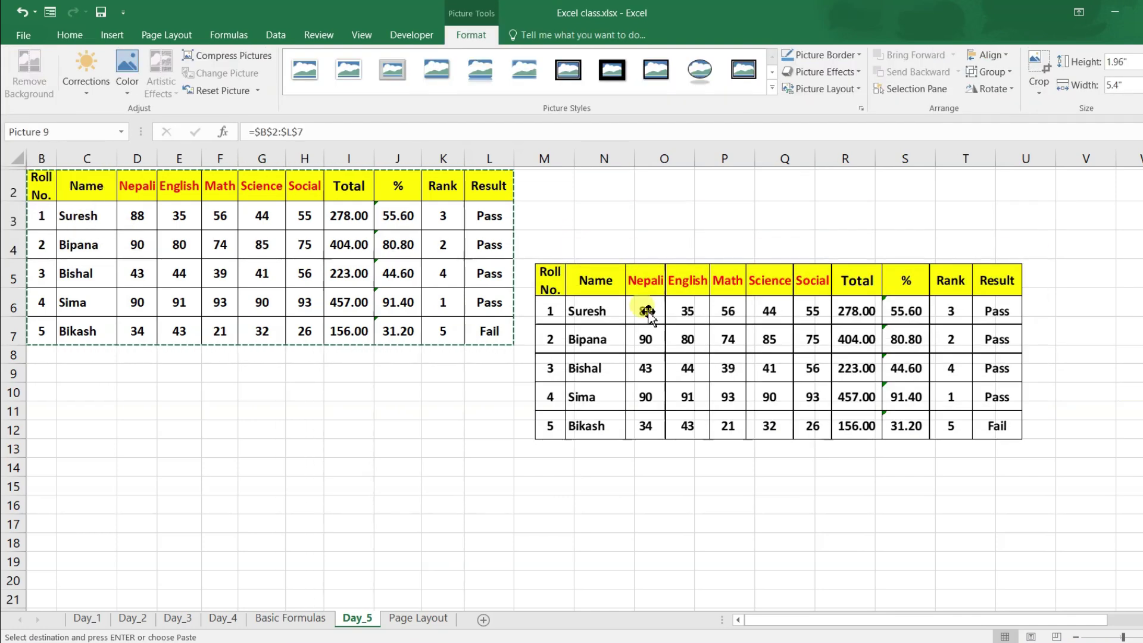
key(Delete)
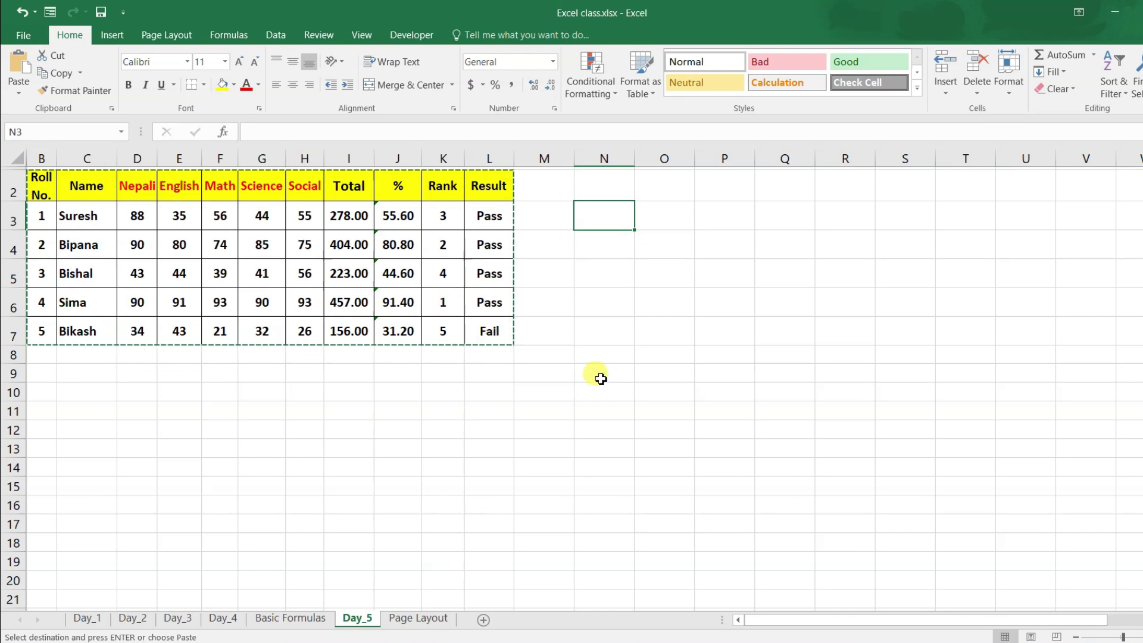
mouse_move(129, 220)
mouse_down()
mouse_move(298, 329)
mouse_move(224, 280)
mouse_up()
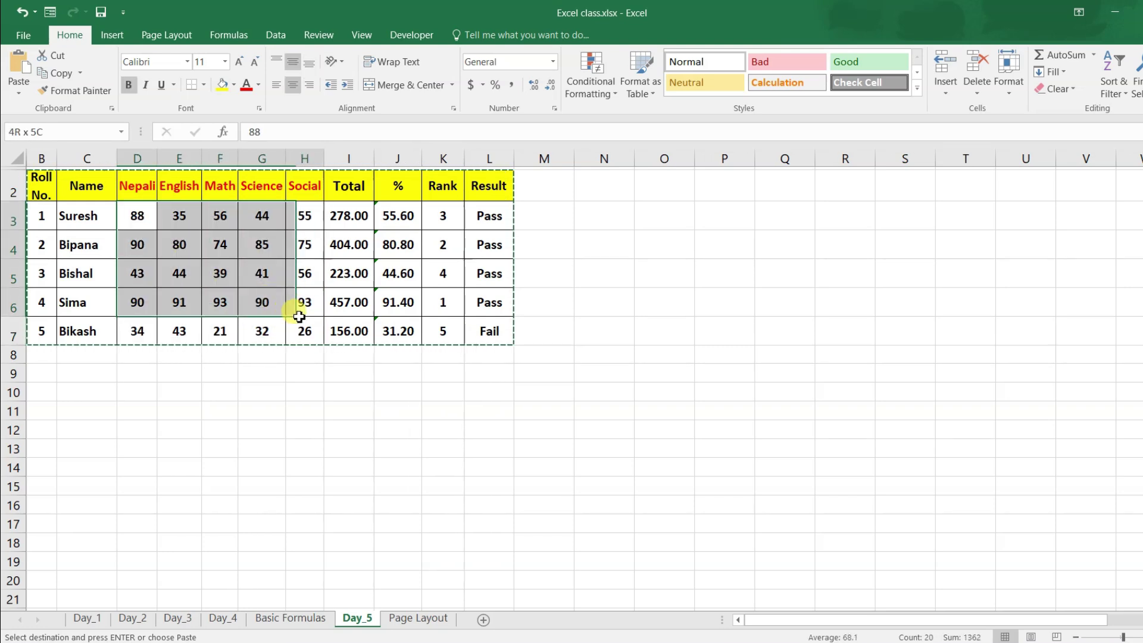
drag(223, 281, 306, 327)
click(265, 294)
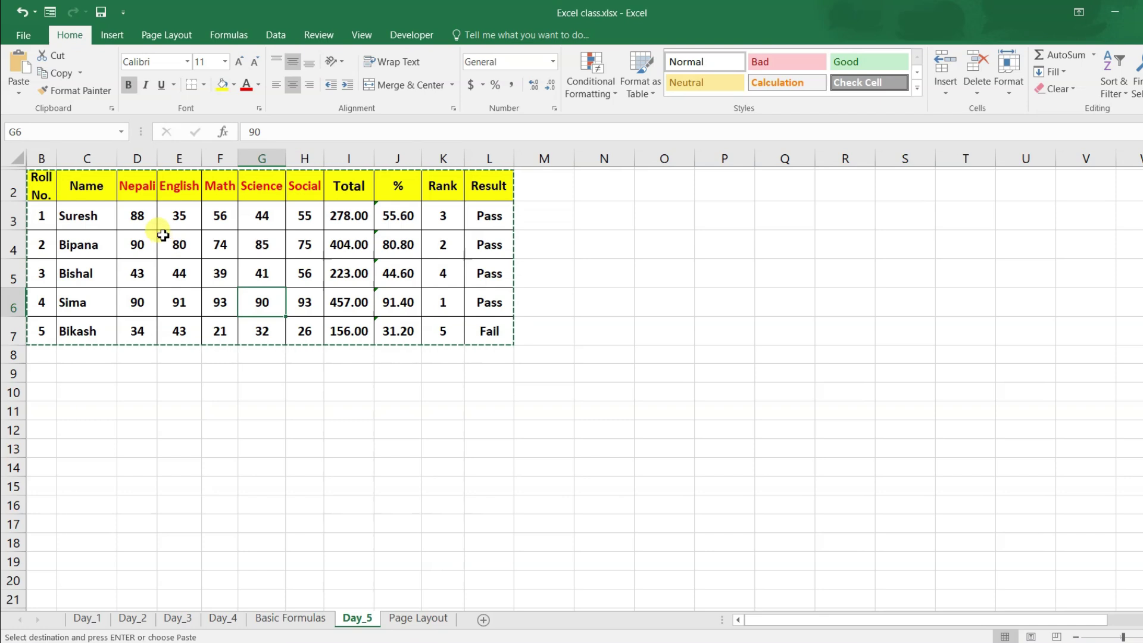
drag(135, 215, 309, 334)
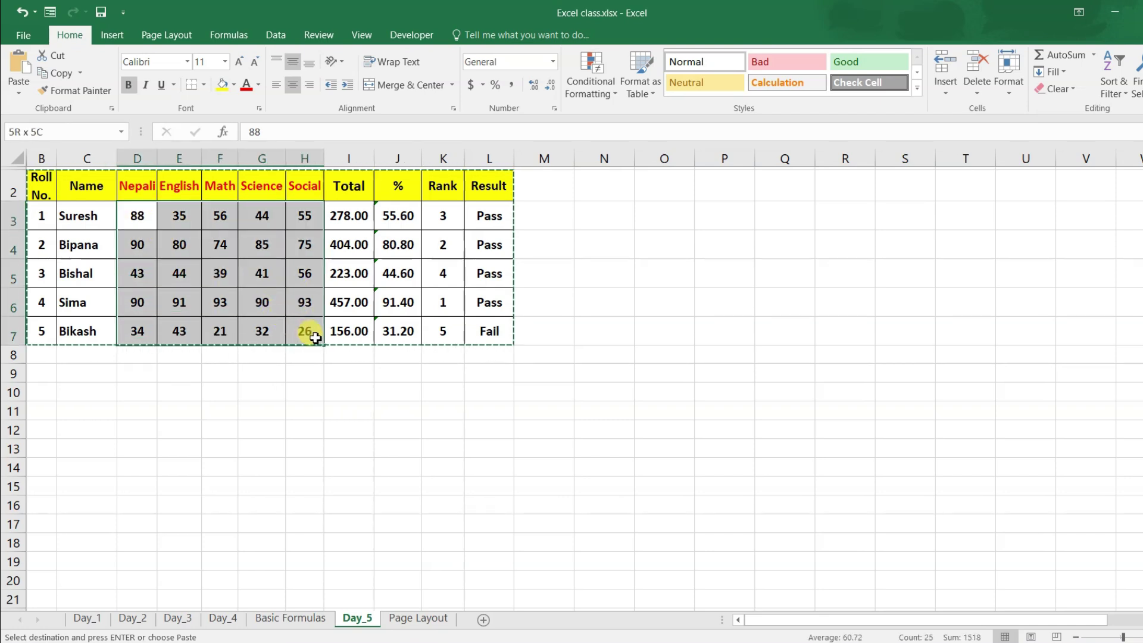
click(181, 271)
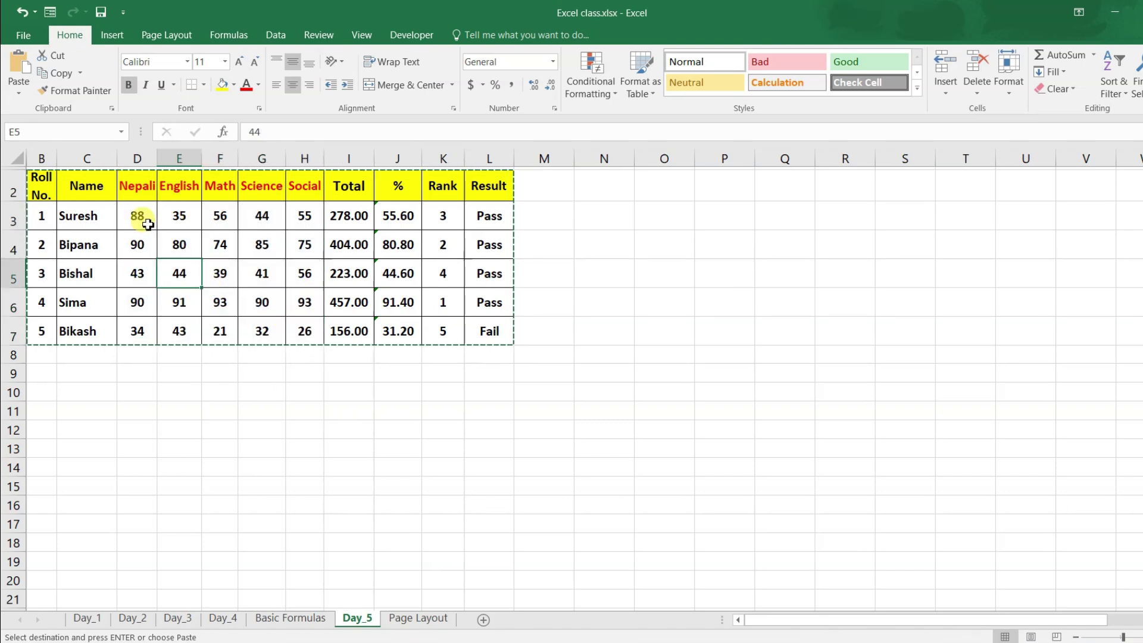
drag(137, 216, 308, 334)
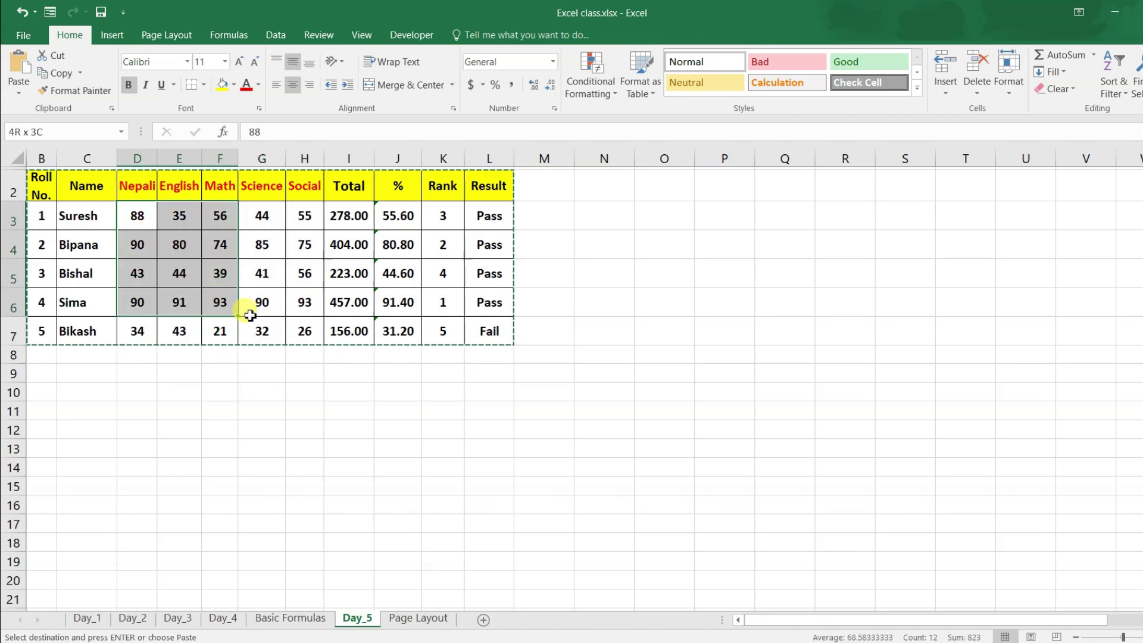
drag(140, 217, 298, 335)
click(277, 302)
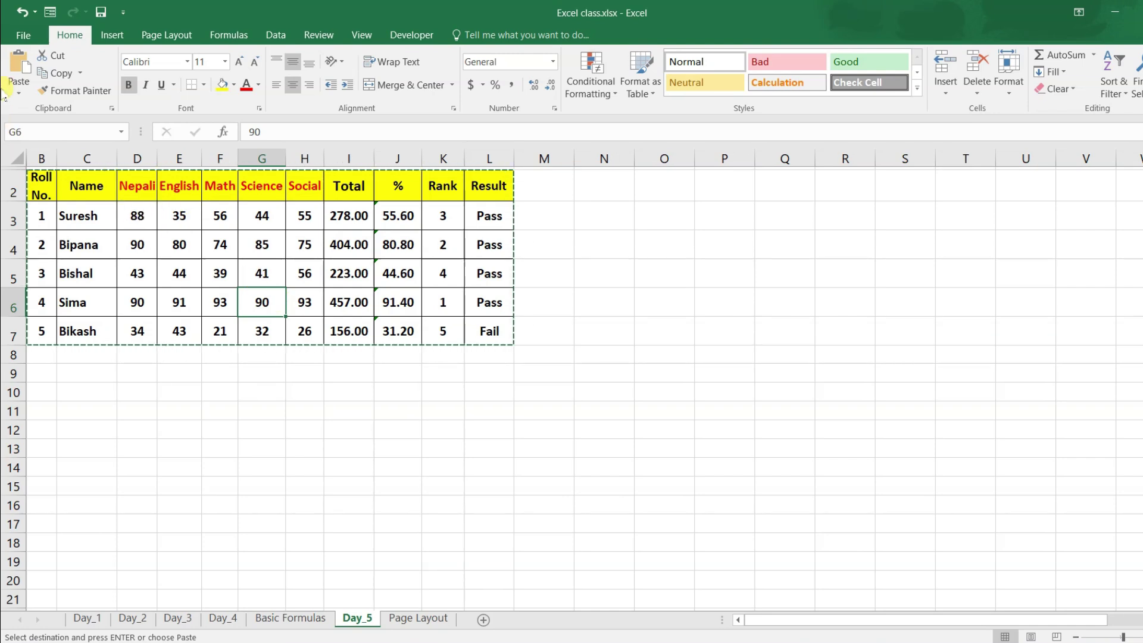
drag(137, 215, 310, 337)
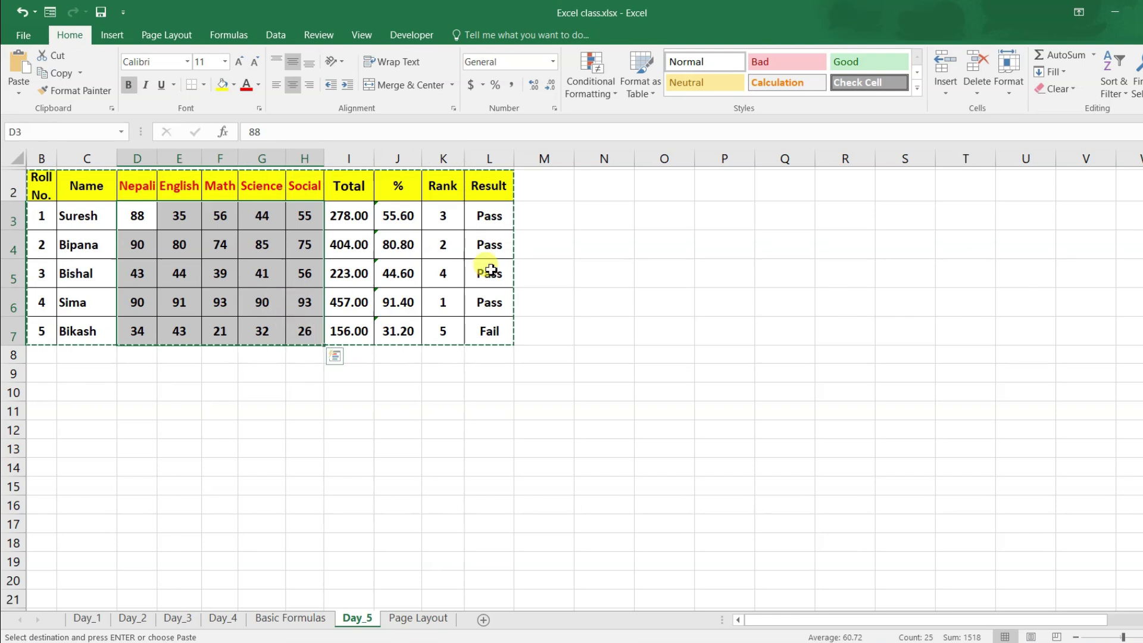
click(590, 218)
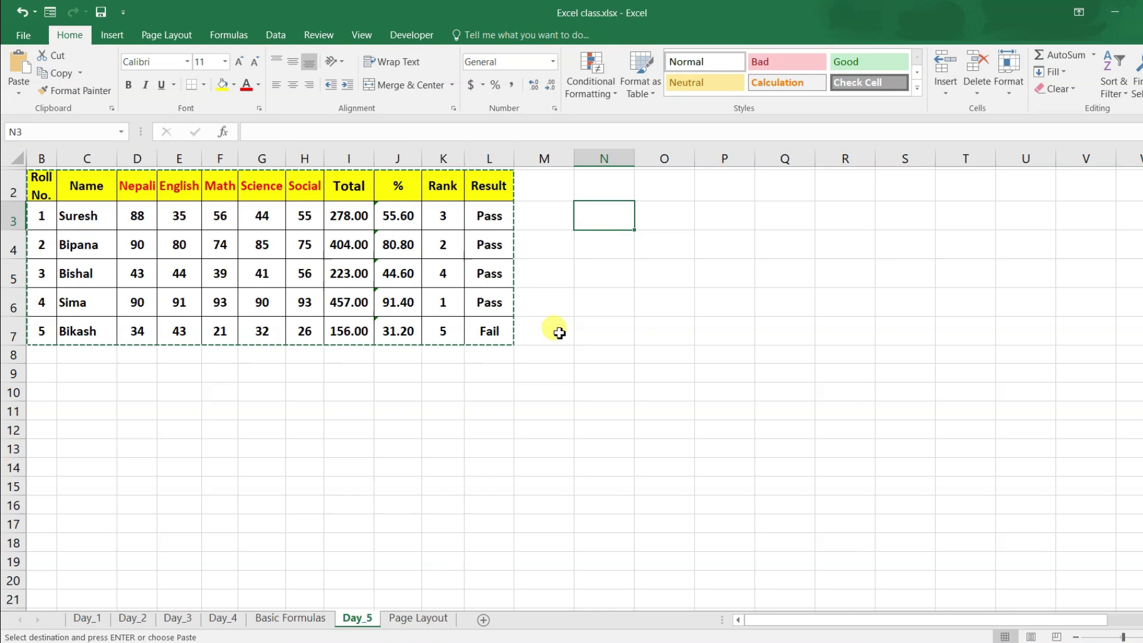
- Enter 10 in helper cell N3 and copy it
text(10)
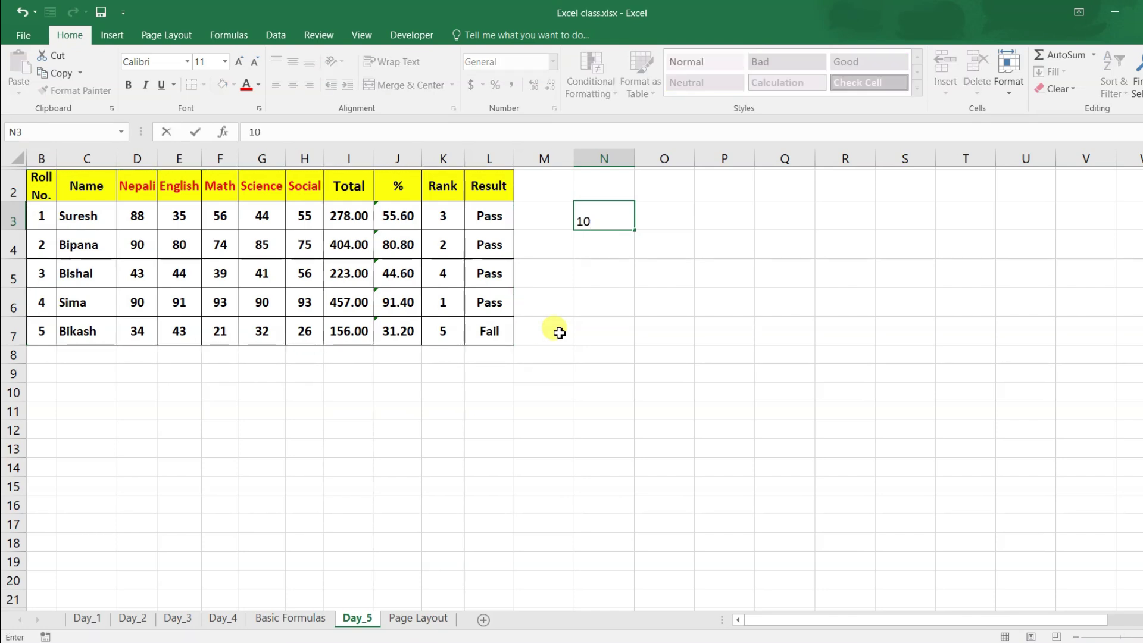
key(Return)
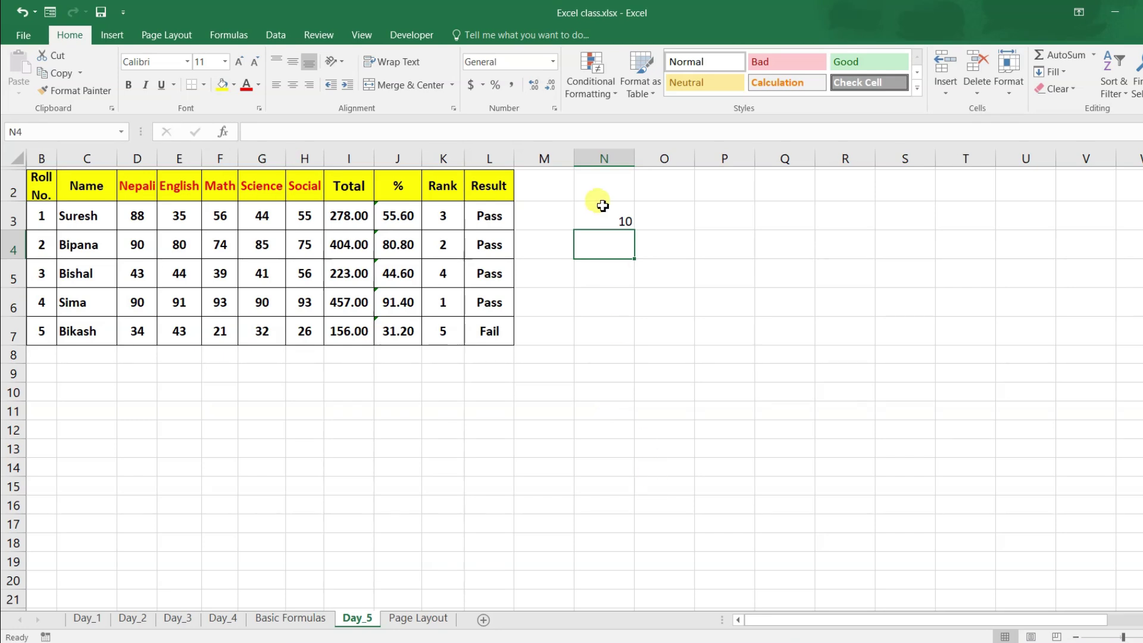
click(601, 205)
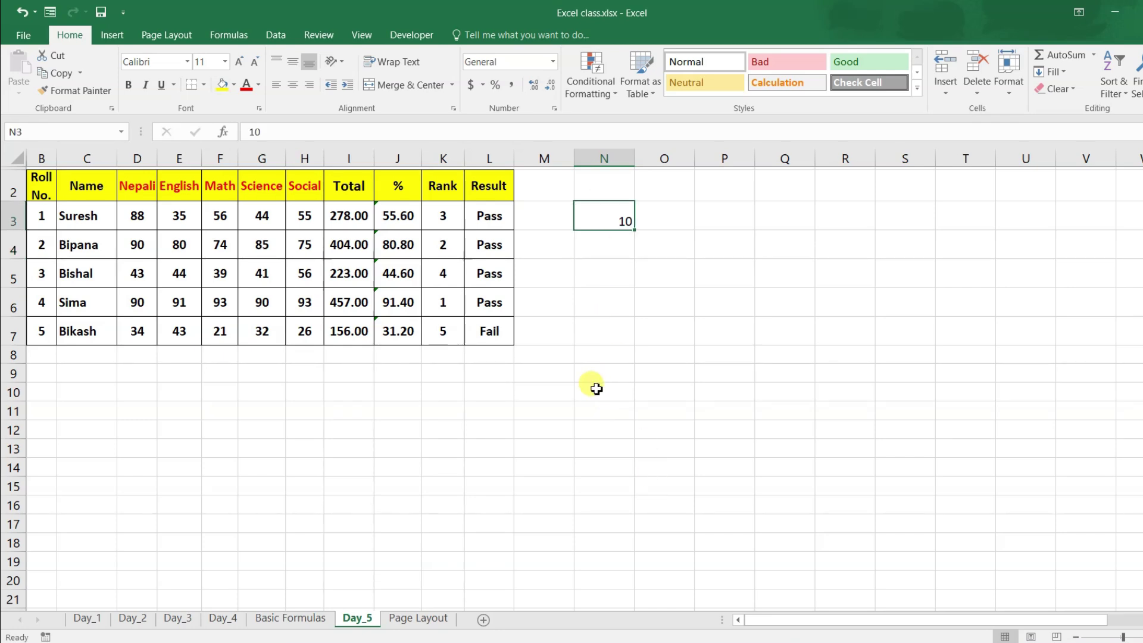
key(ctrl+c)
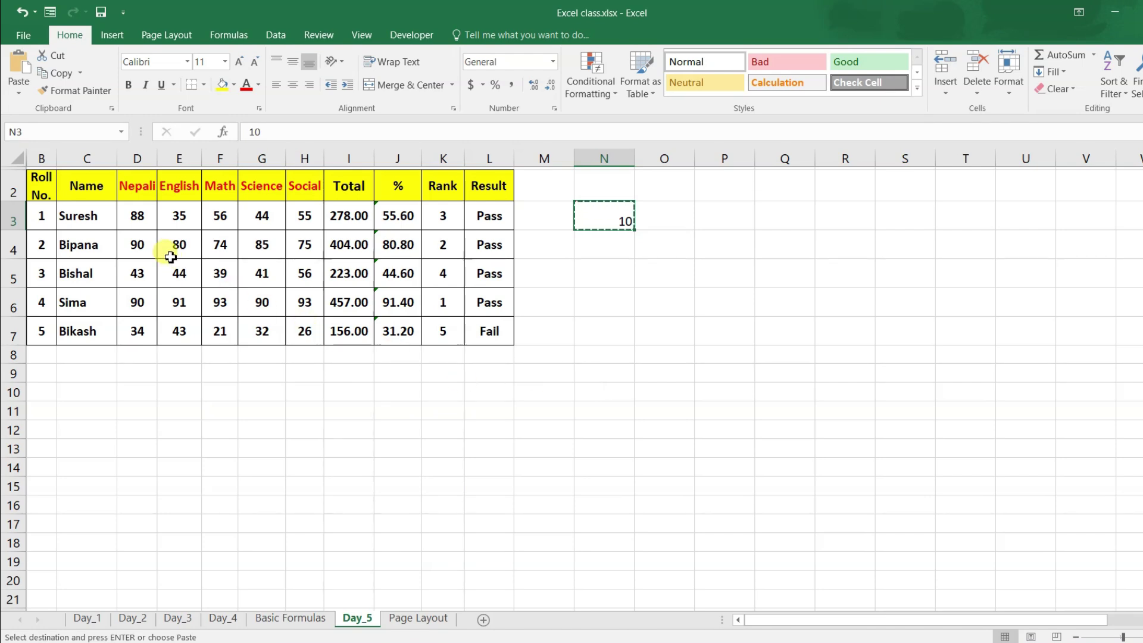
- Select the subject marks D3:H7 and bring up the Paste options
click(155, 222)
drag(157, 223, 307, 331)
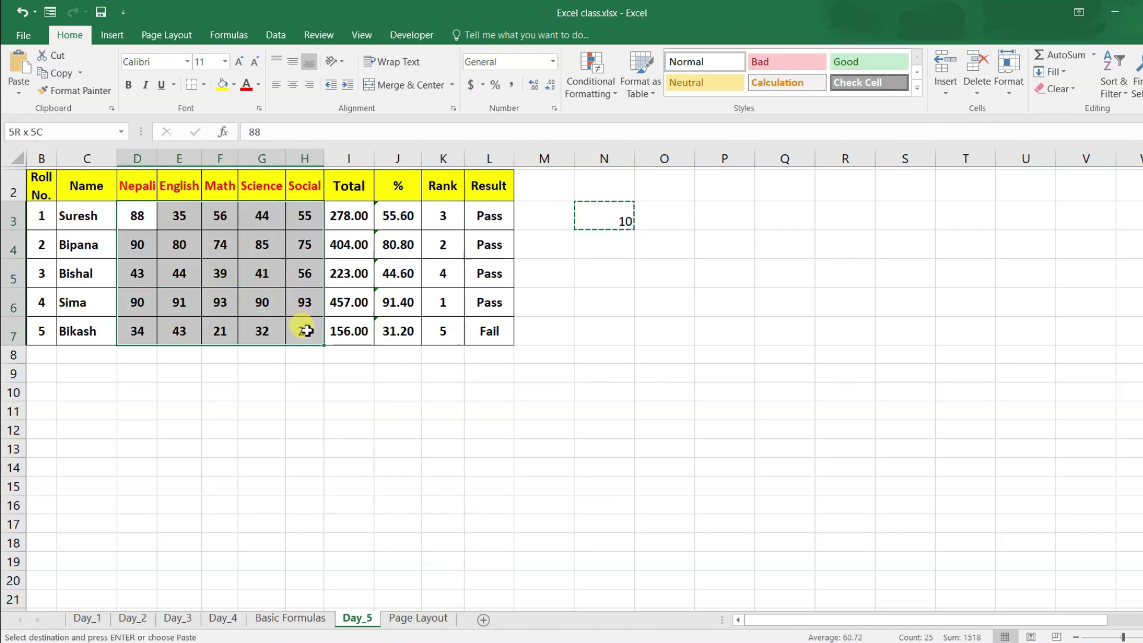
click(217, 274)
drag(170, 218, 265, 331)
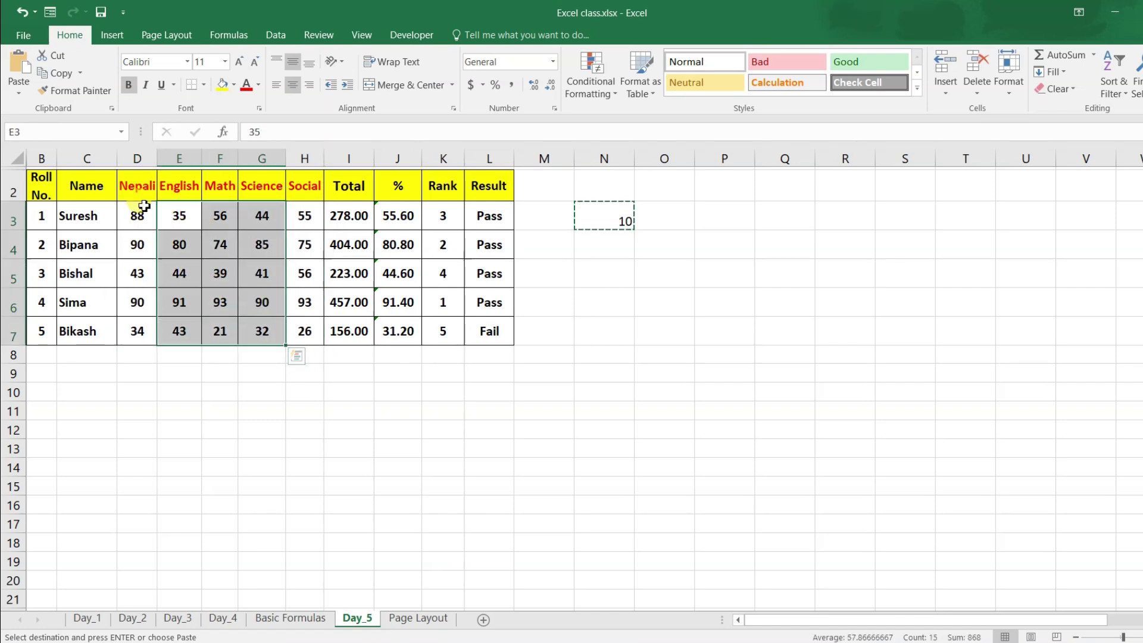
mouse_move(135, 214)
mouse_down()
mouse_move(271, 291)
mouse_move(304, 332)
mouse_up()
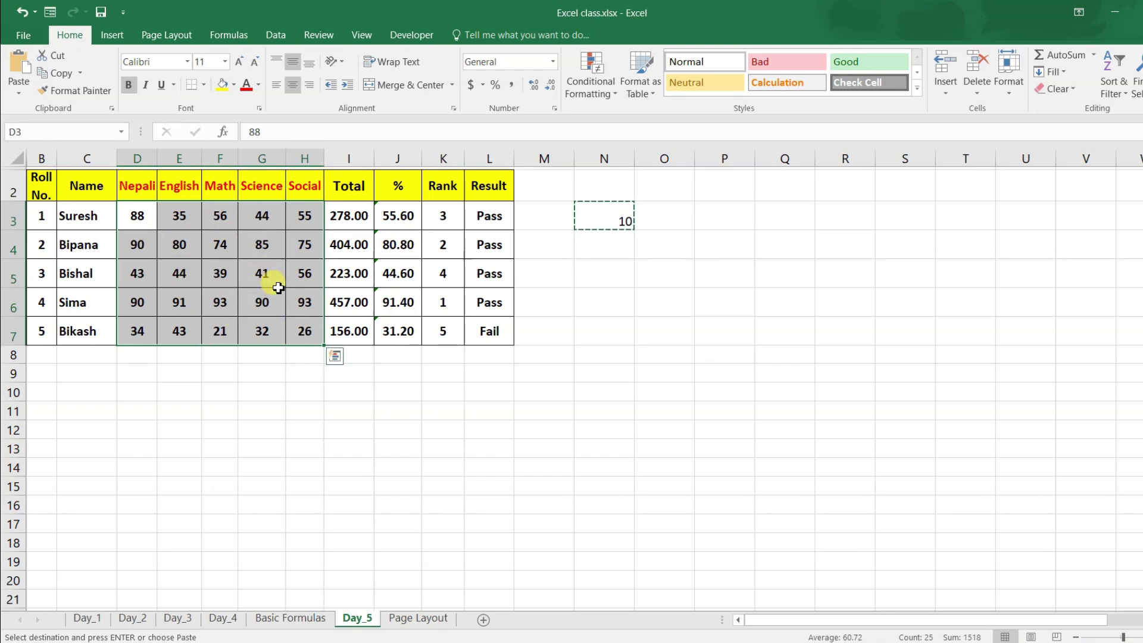
click(20, 94)
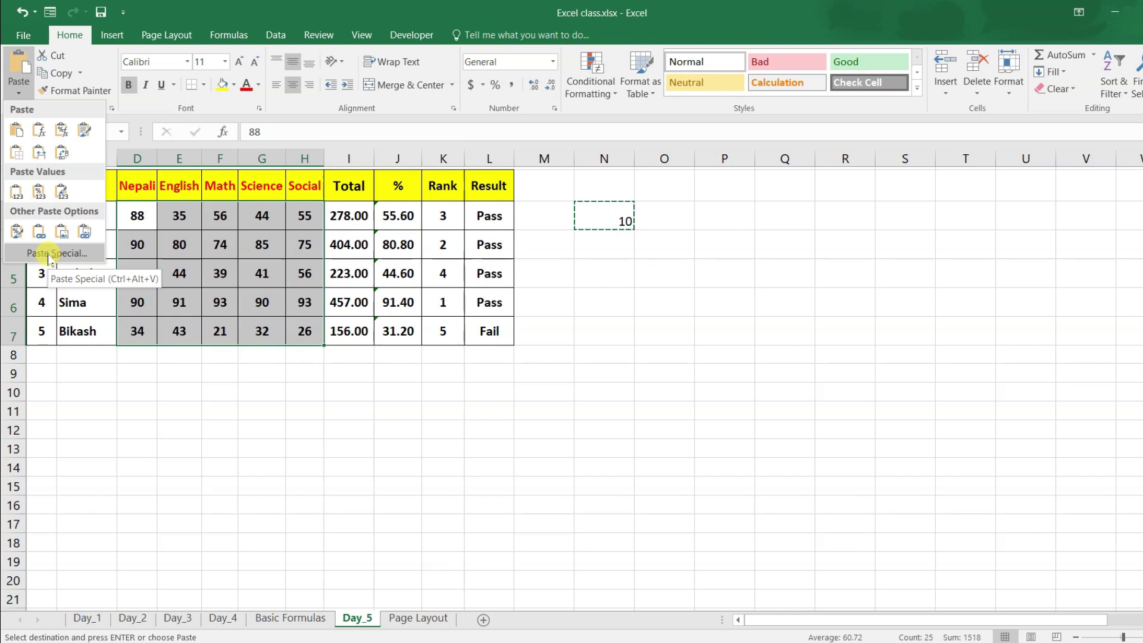
- Use Paste Special with the Add operation to raise every mark in D3:H7 by 10
click(49, 255)
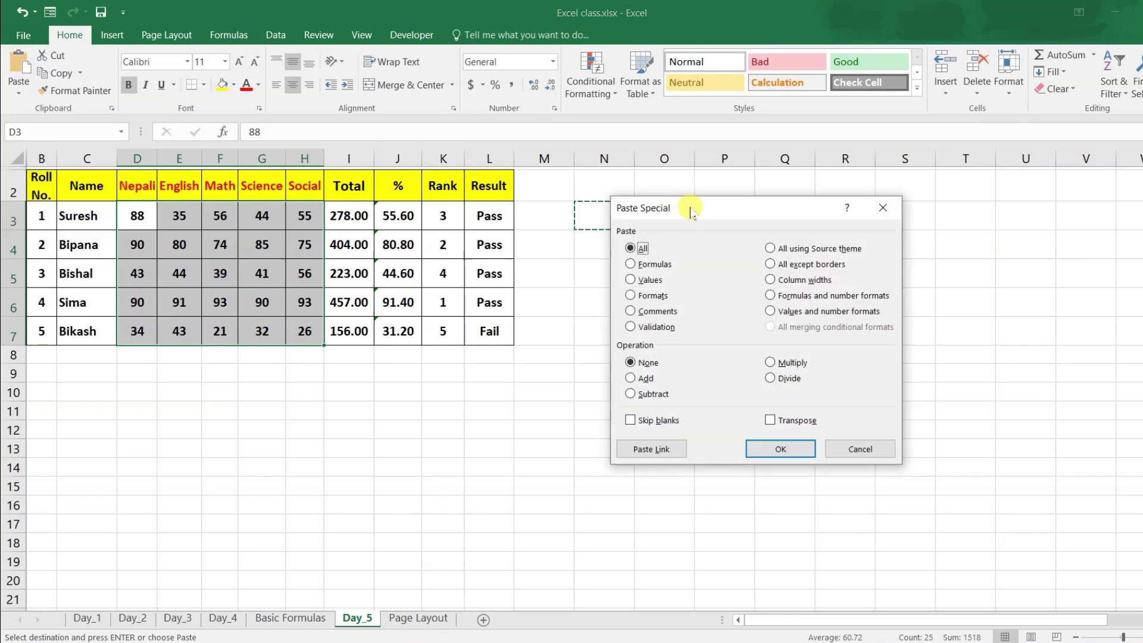
drag(691, 212, 636, 263)
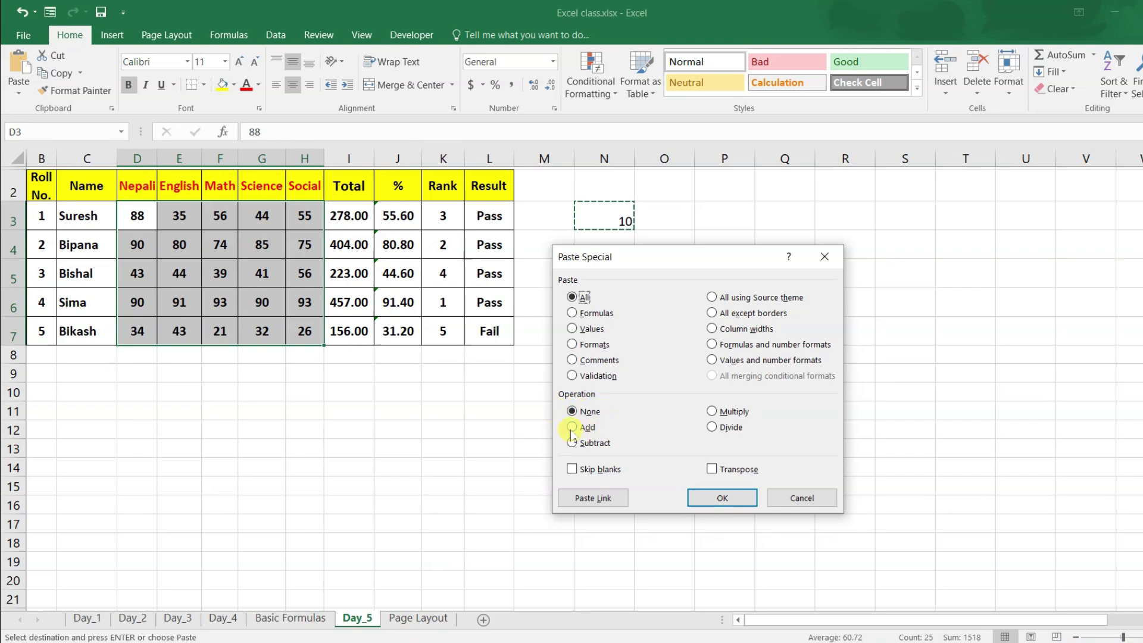
click(572, 428)
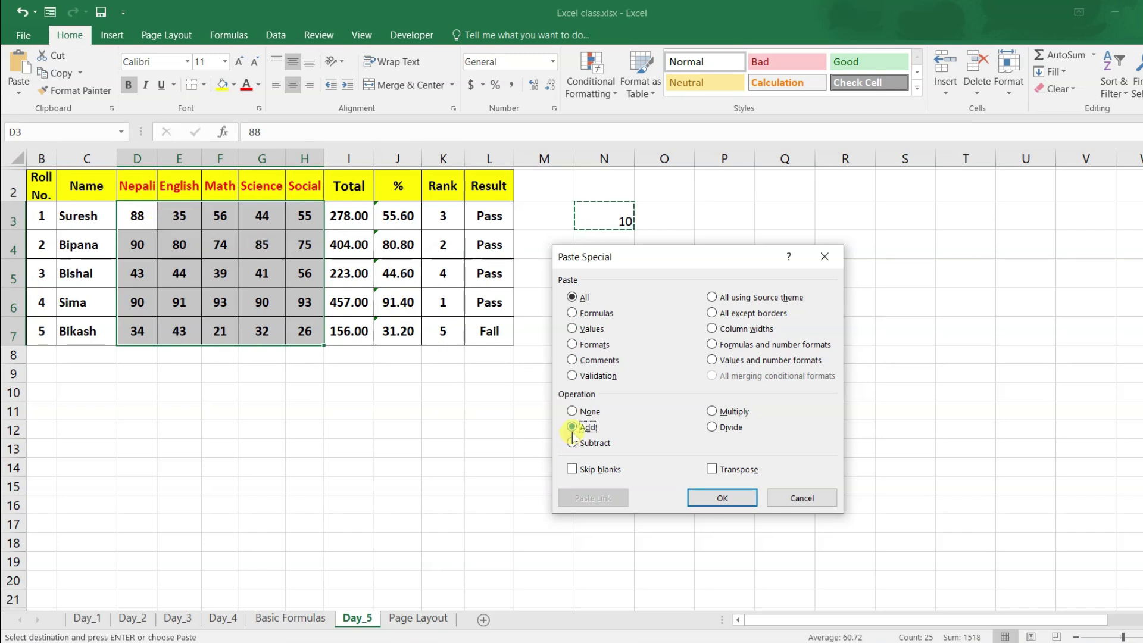
click(573, 412)
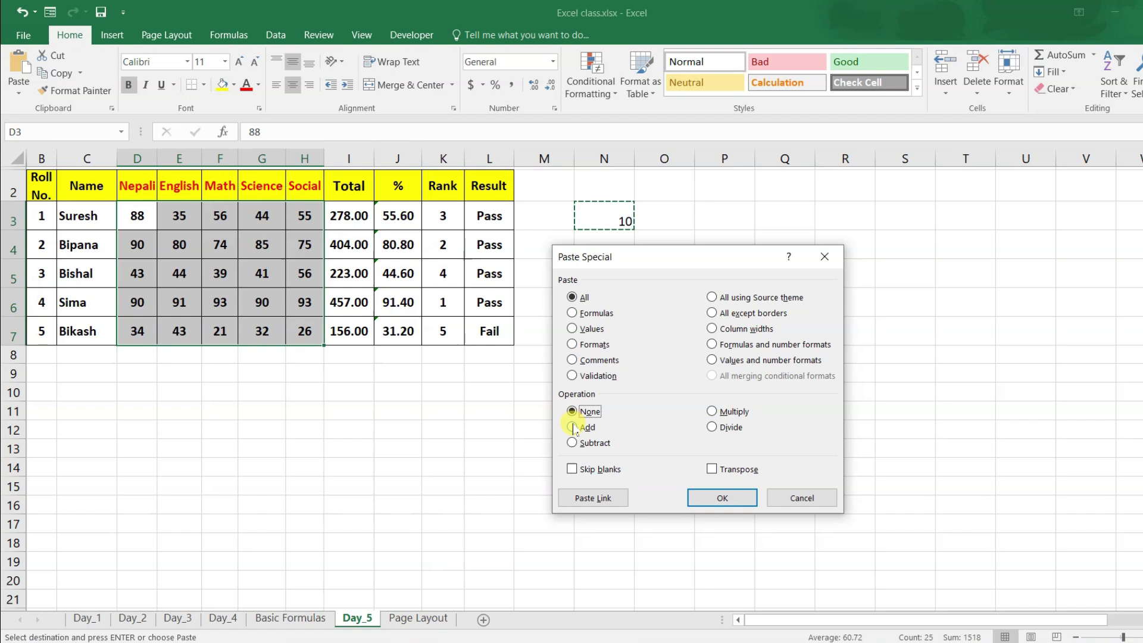
click(572, 427)
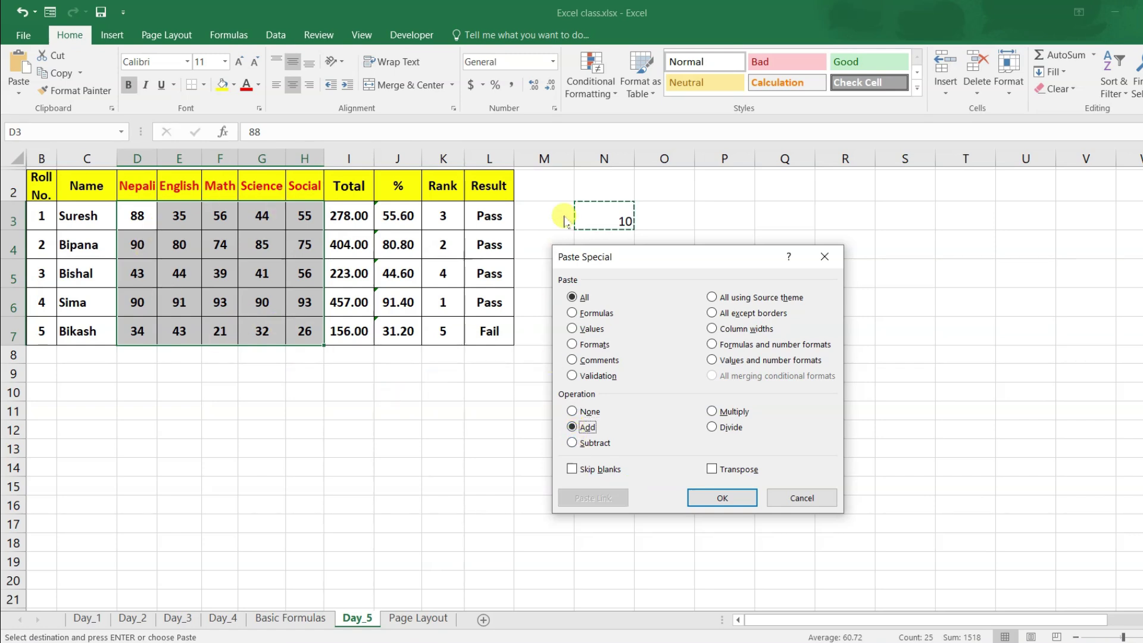
click(722, 497)
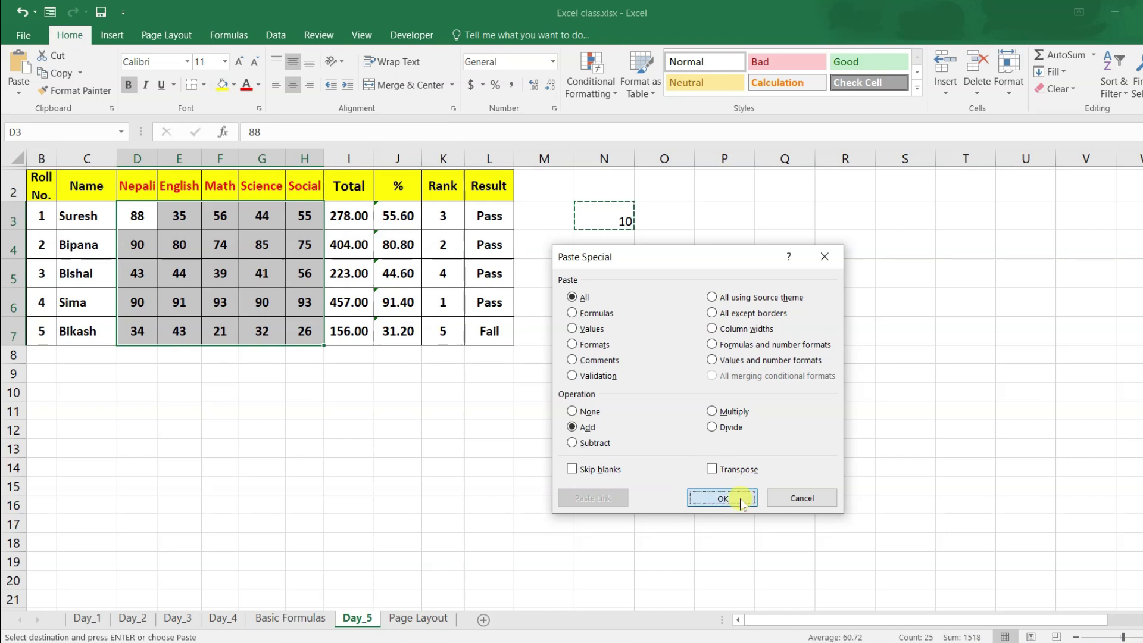
- Inspect the increased marks across D3:H7
click(133, 216)
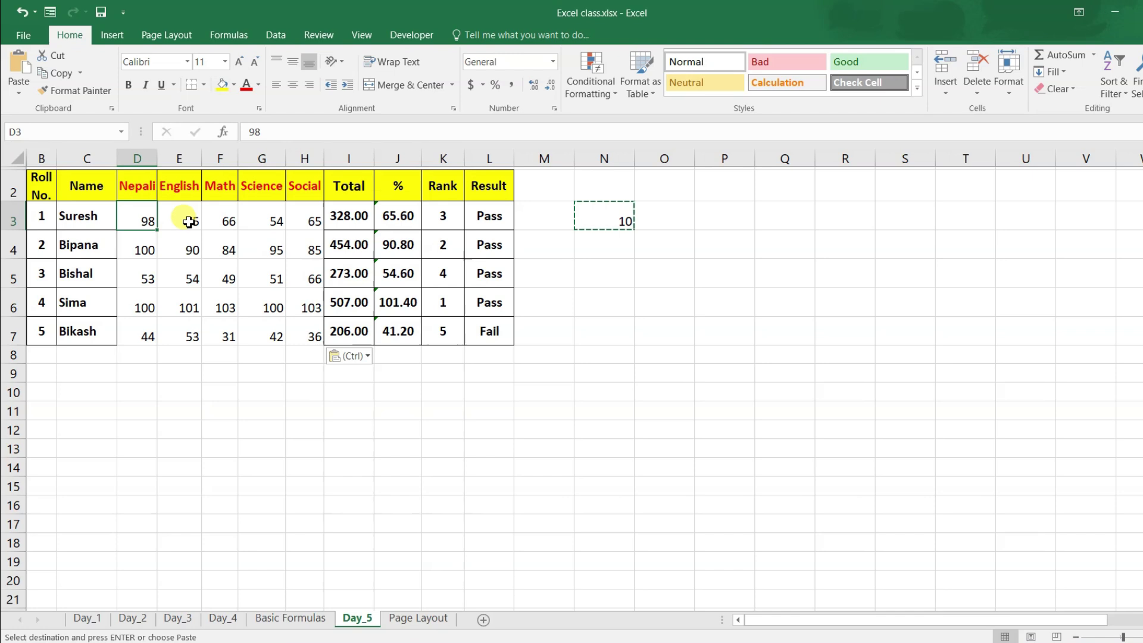
click(190, 223)
click(222, 221)
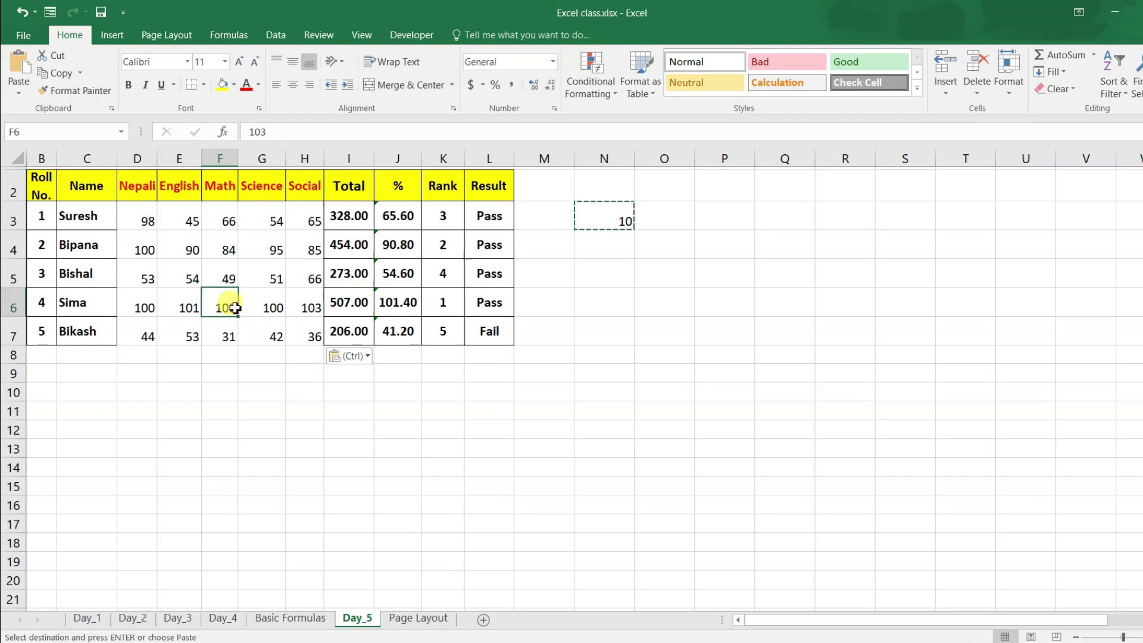
drag(148, 220, 307, 331)
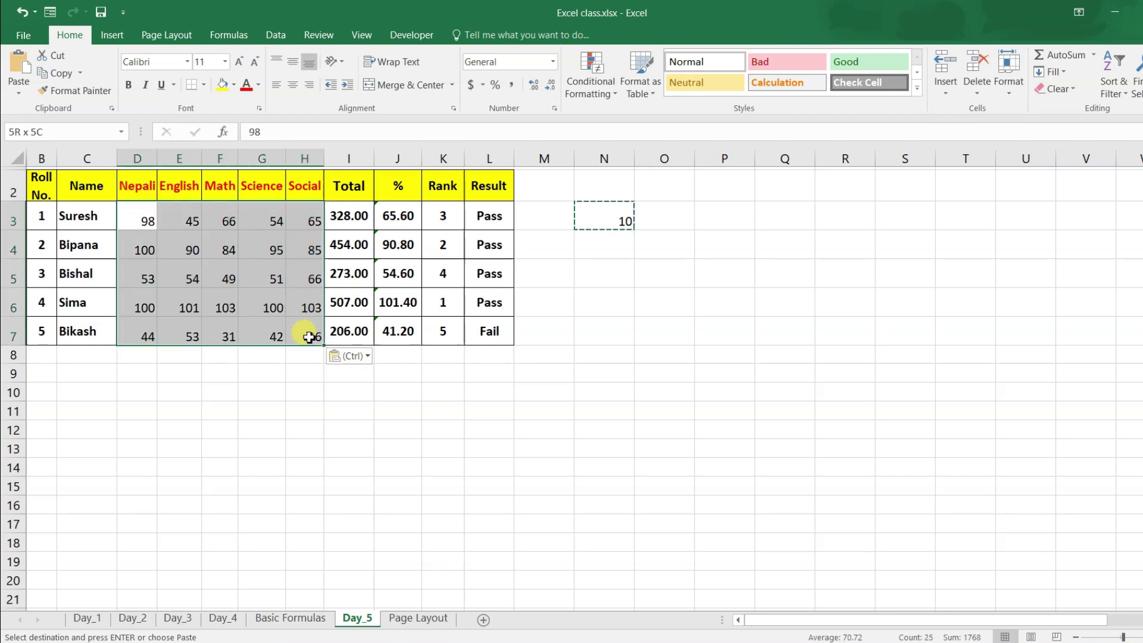
click(149, 309)
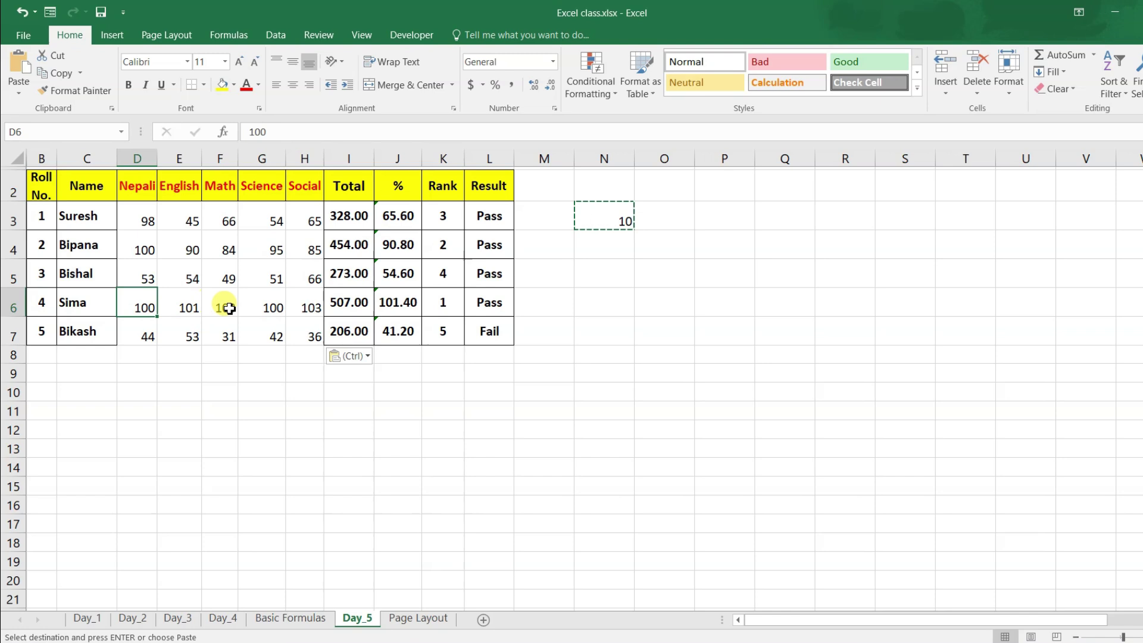
click(229, 307)
drag(131, 221, 306, 338)
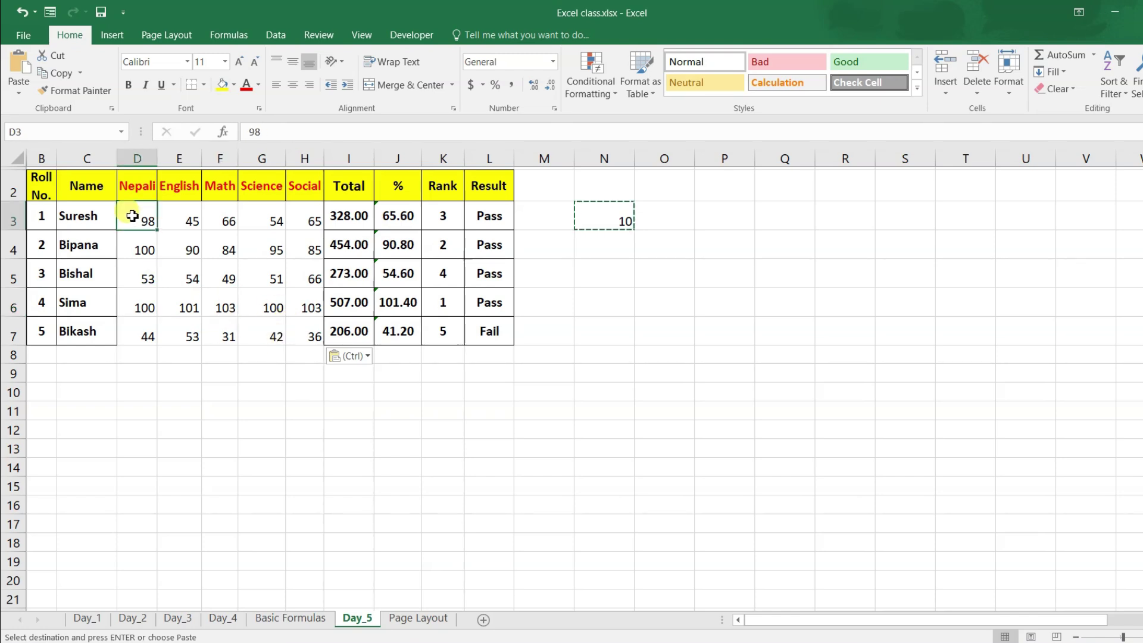
click(308, 306)
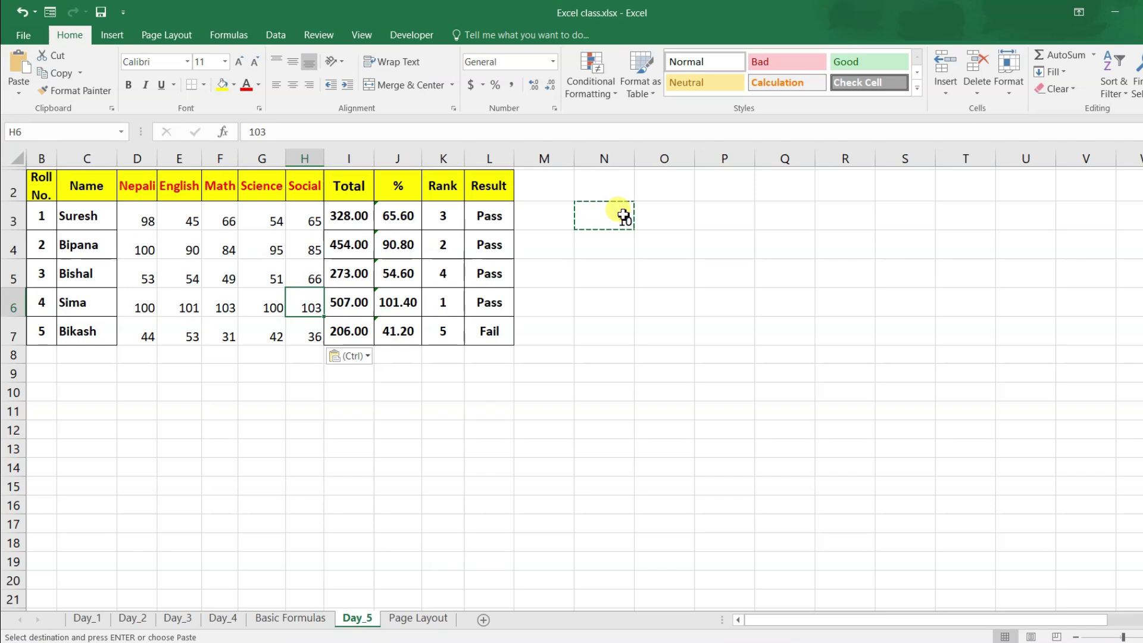
- Replace the helper value in N3 with 5 and copy it
click(623, 215)
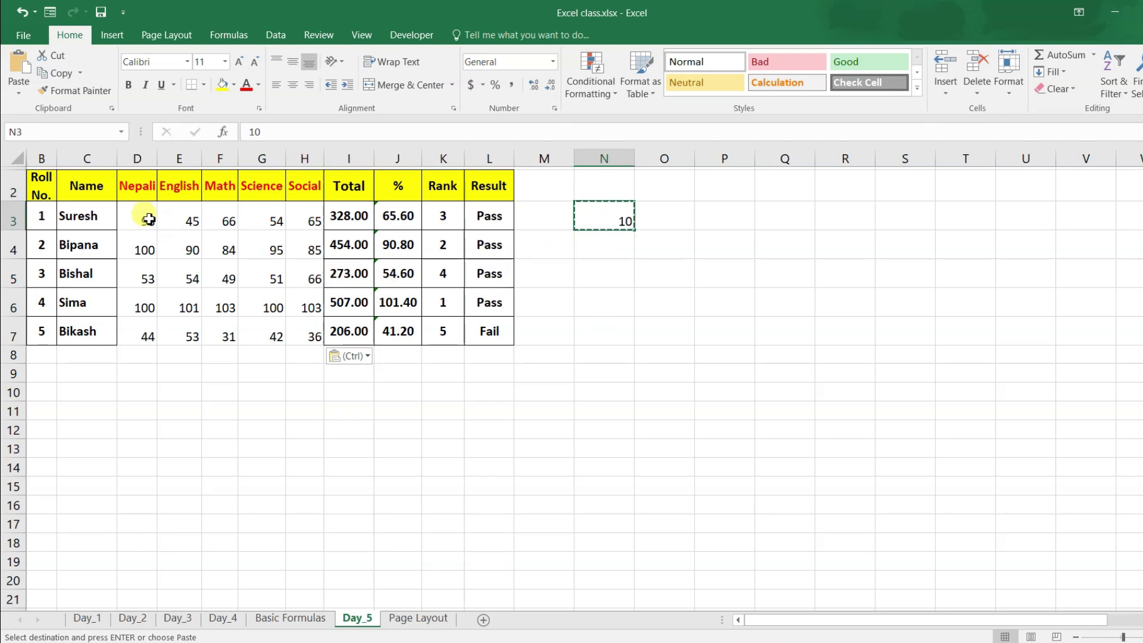
key(Escape)
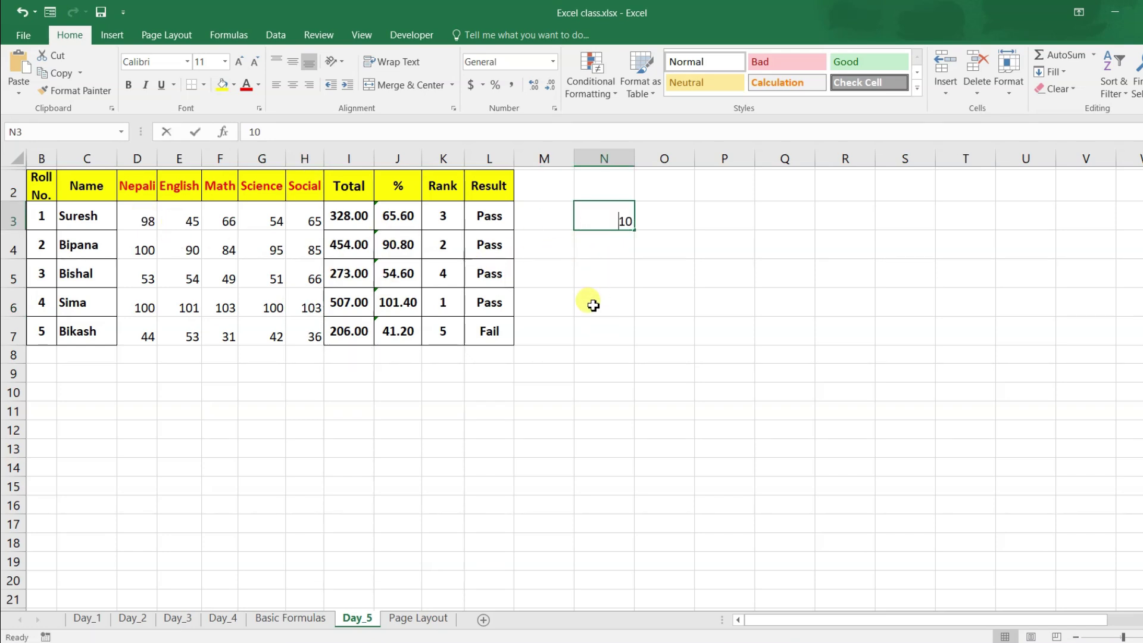
text(5)
key(Return)
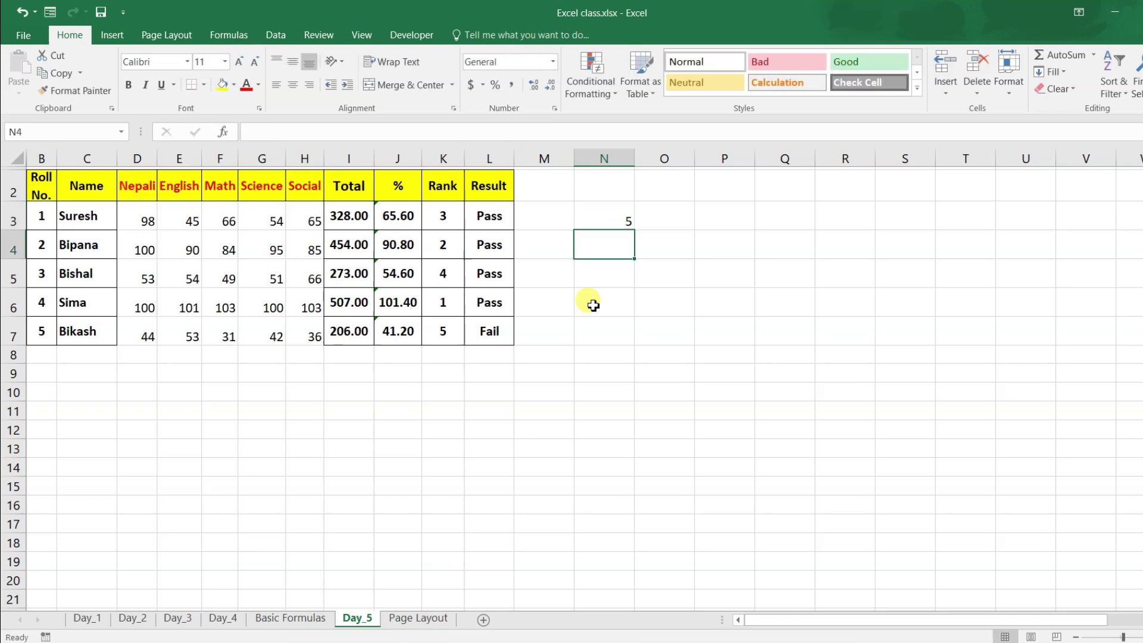
click(627, 220)
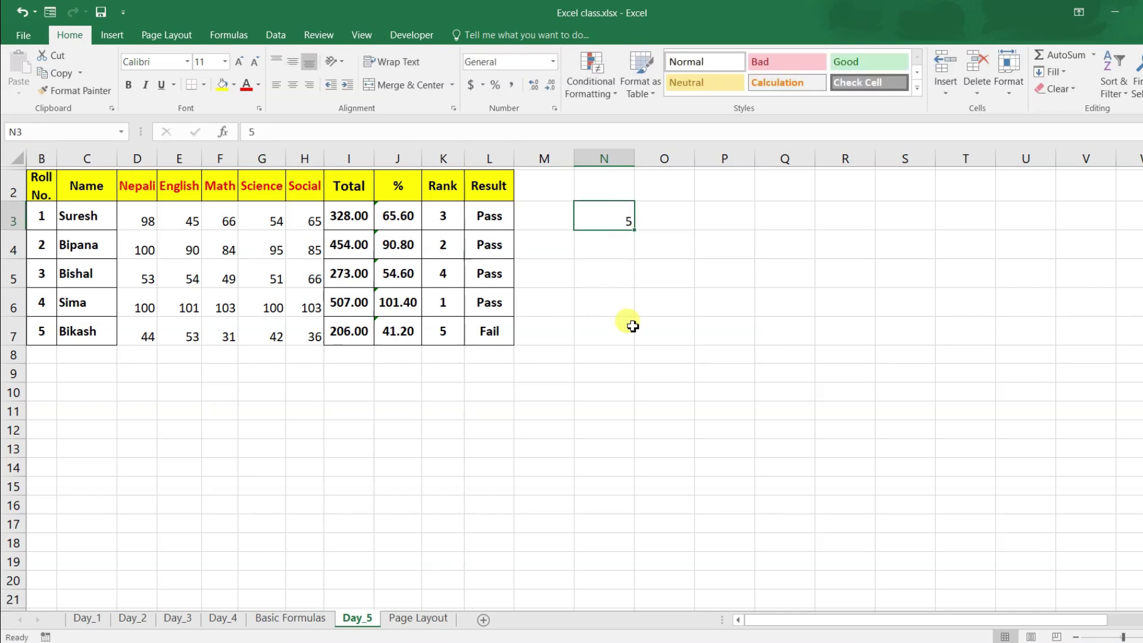
key(ctrl+c)
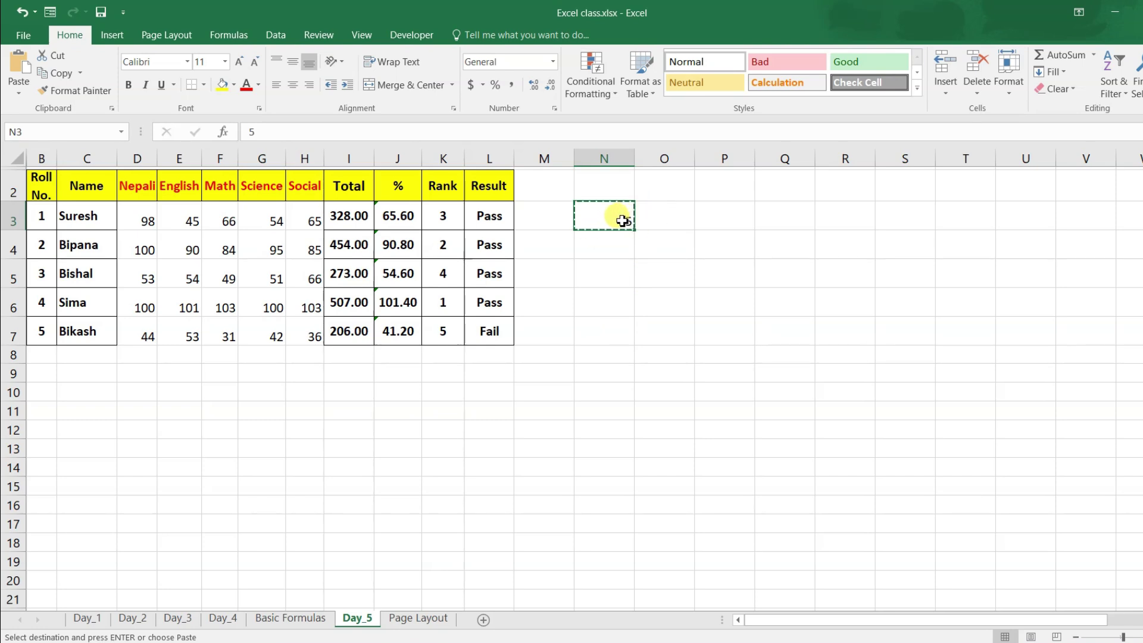
- Subtract 5 from every mark in D3:H7 using Paste Special Subtract
drag(143, 221, 306, 331)
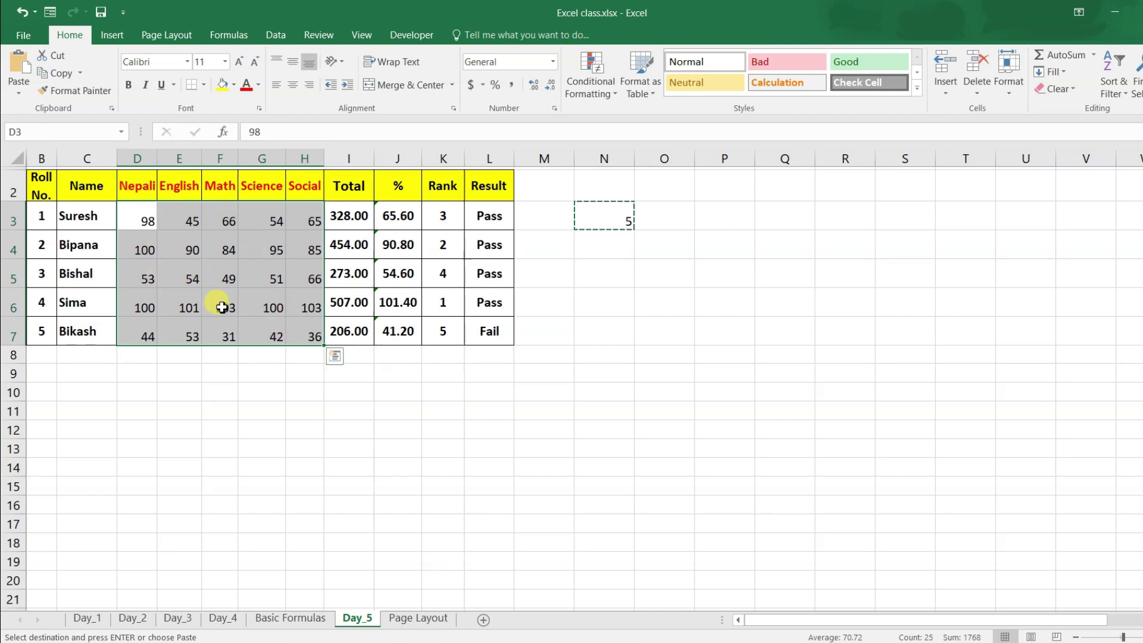
click(20, 94)
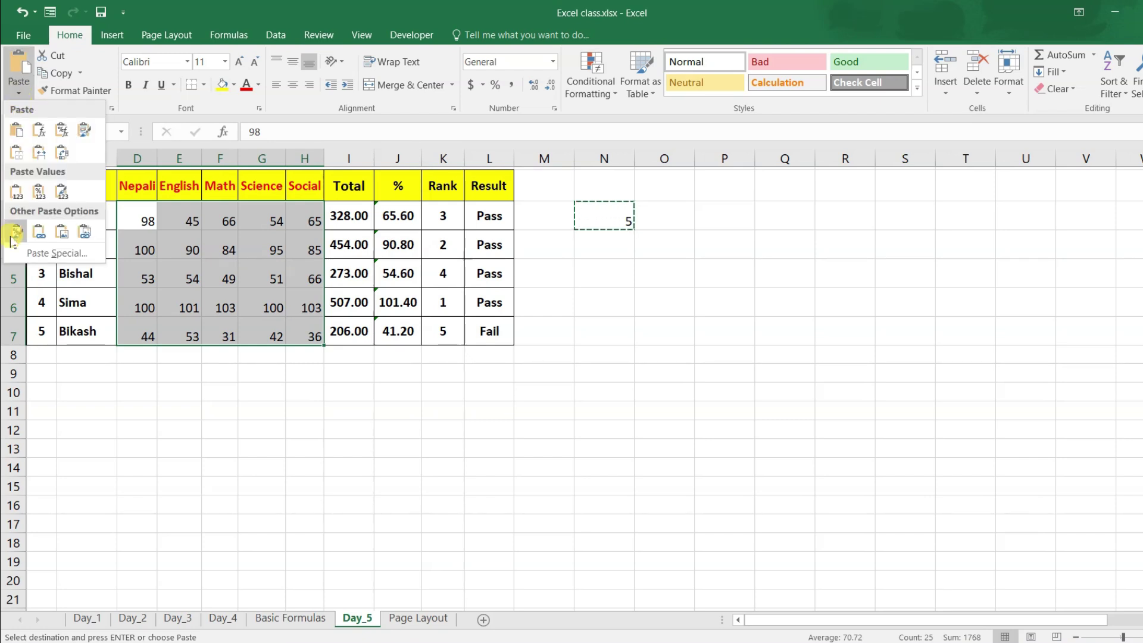
click(54, 256)
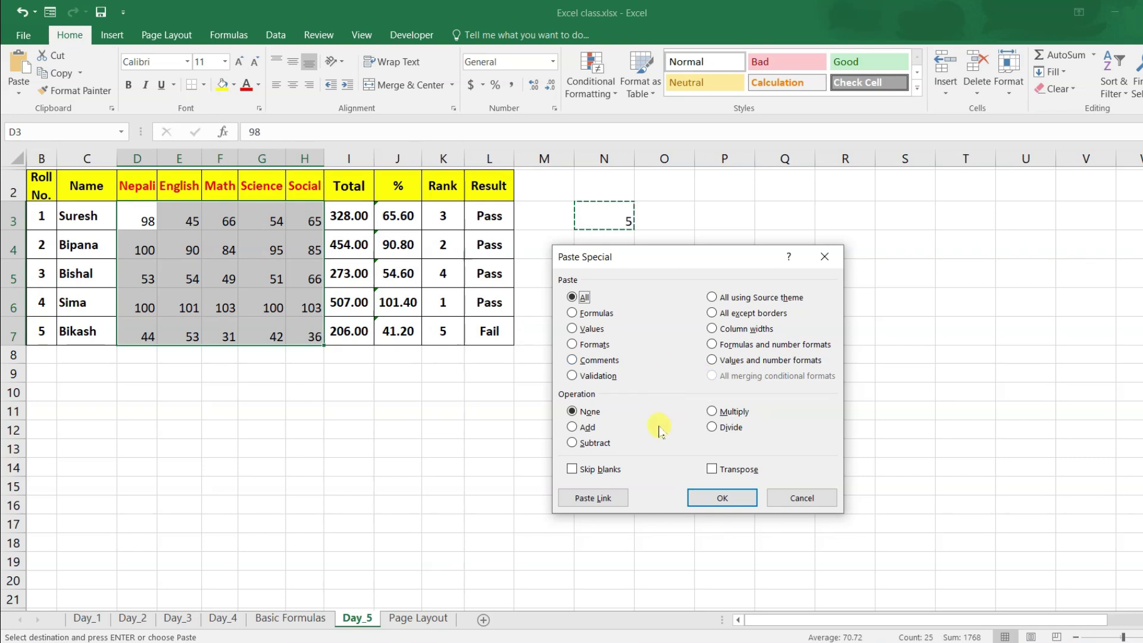
click(573, 427)
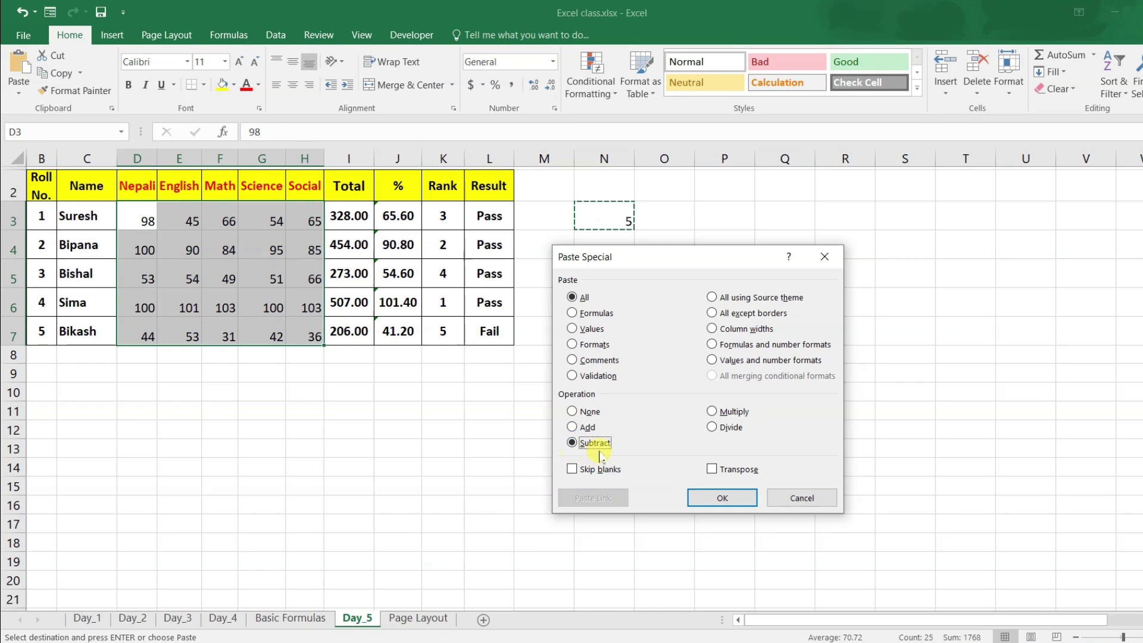
click(722, 497)
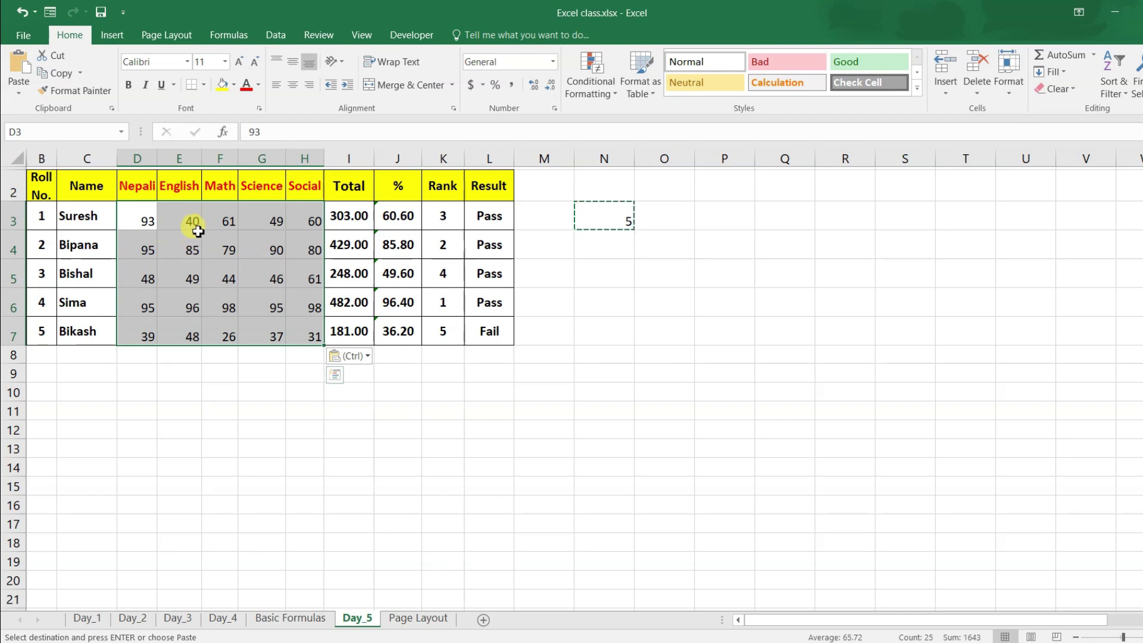
click(271, 247)
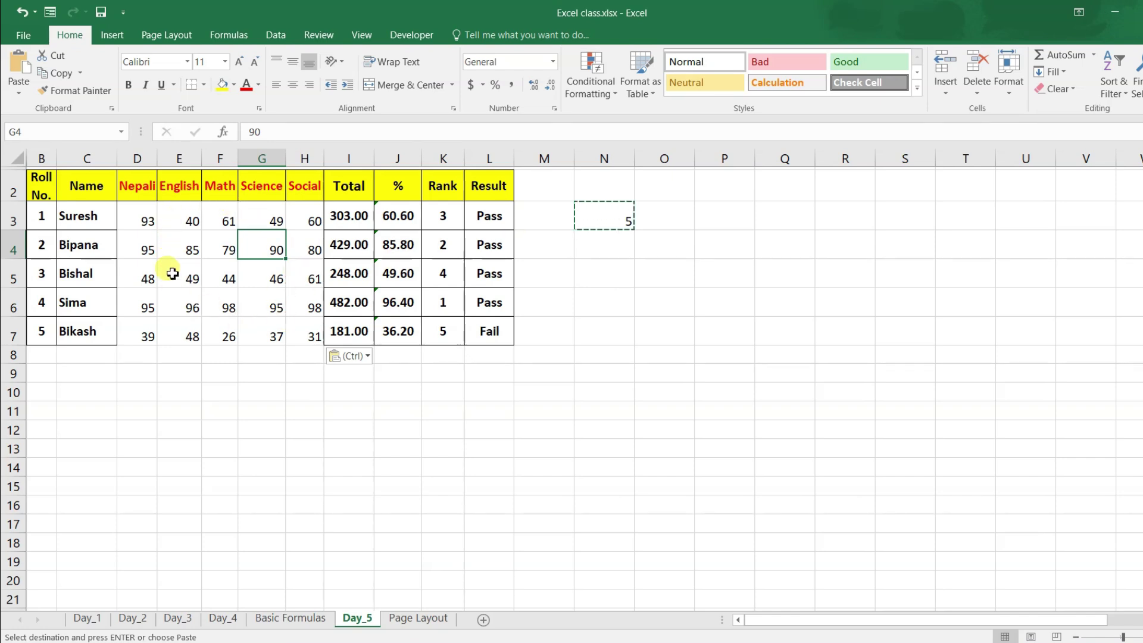
click(625, 215)
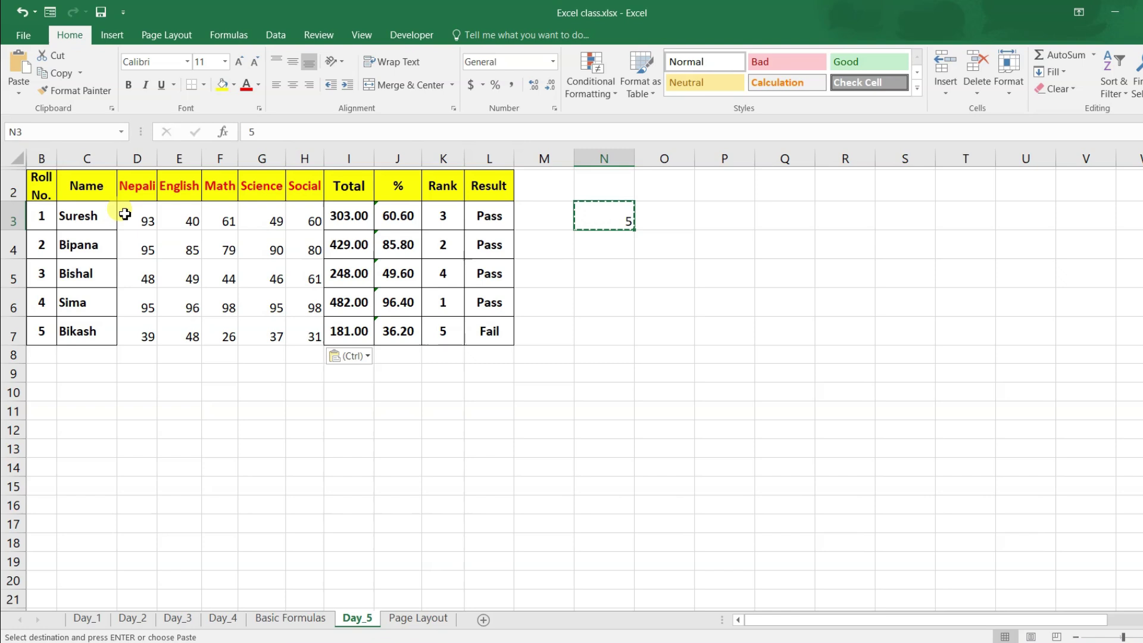
- Multiply every mark in D3:H7 by 5 using Paste Special Multiply
drag(125, 214, 306, 337)
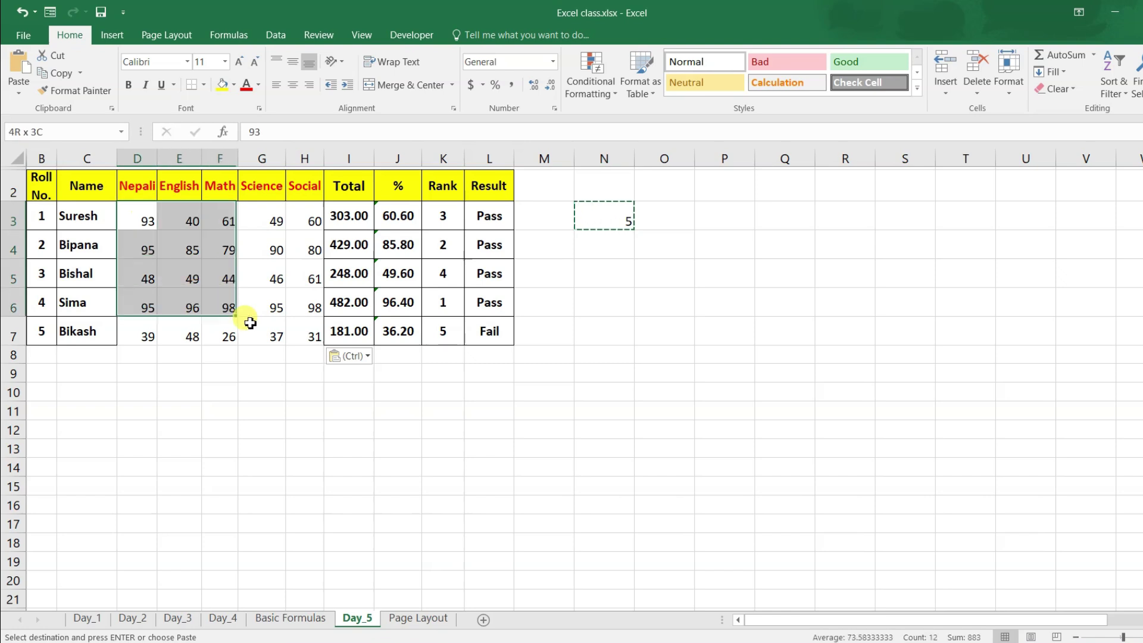
click(19, 93)
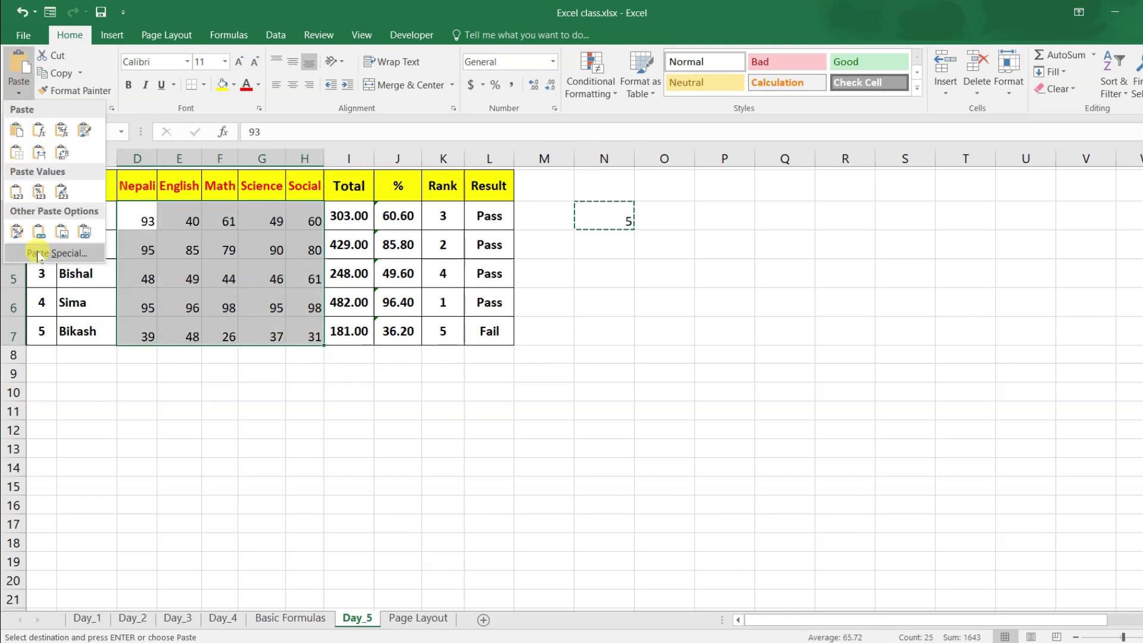
click(39, 258)
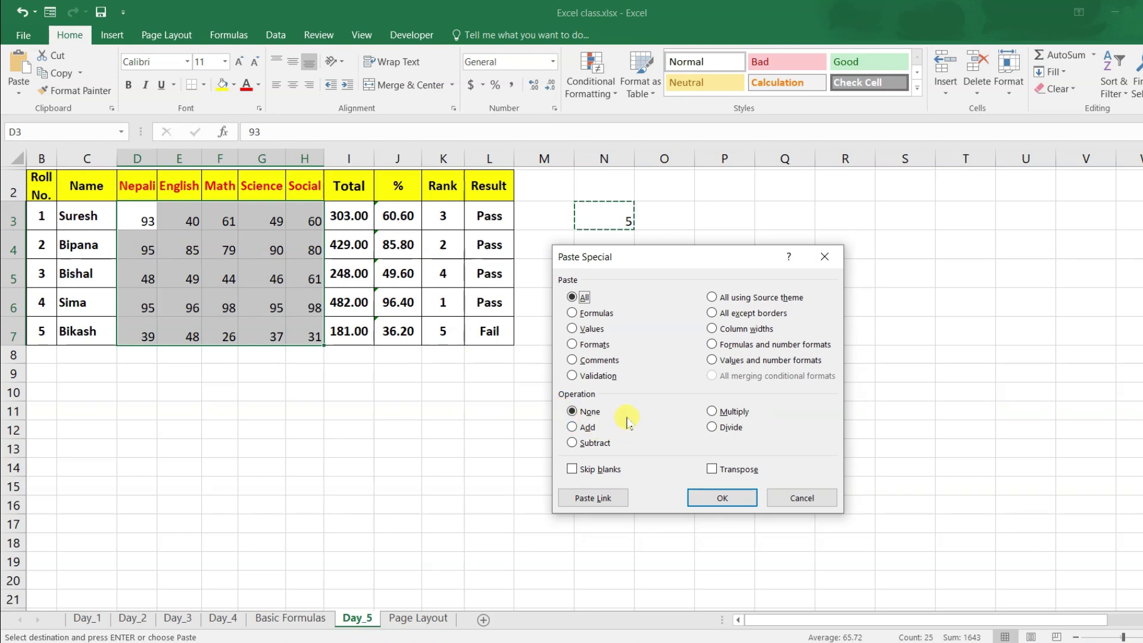
click(713, 412)
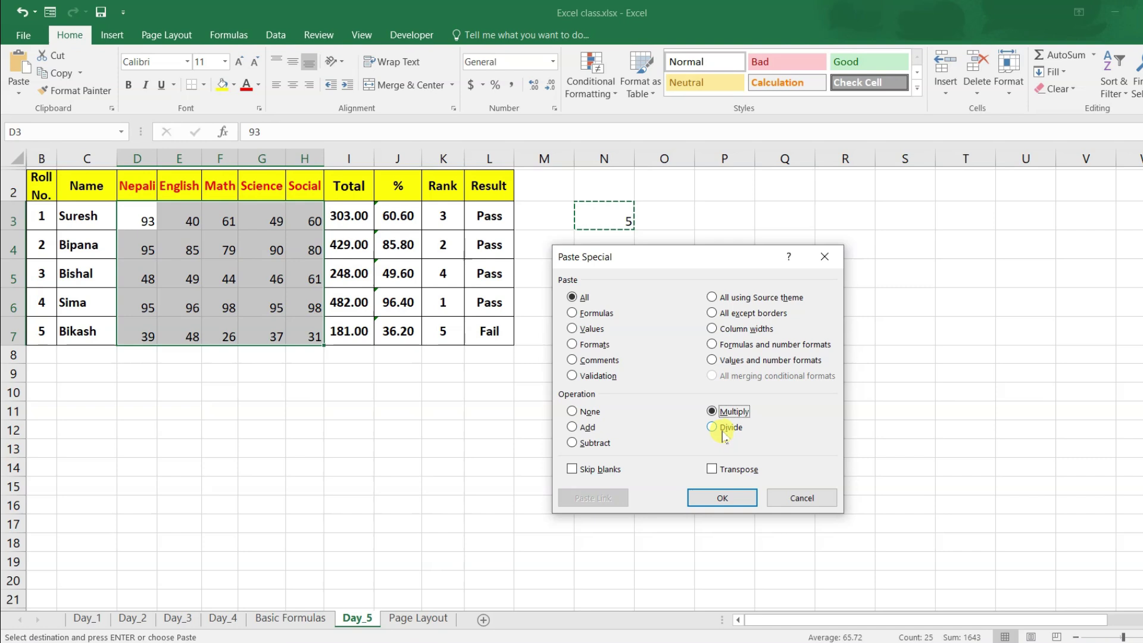
click(725, 501)
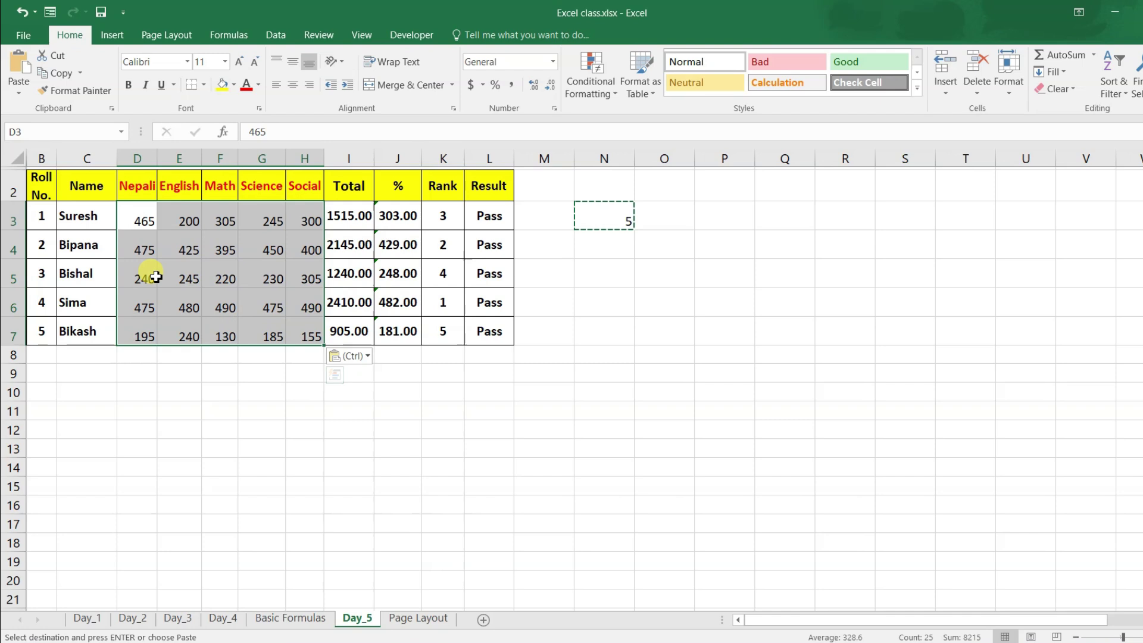
click(262, 271)
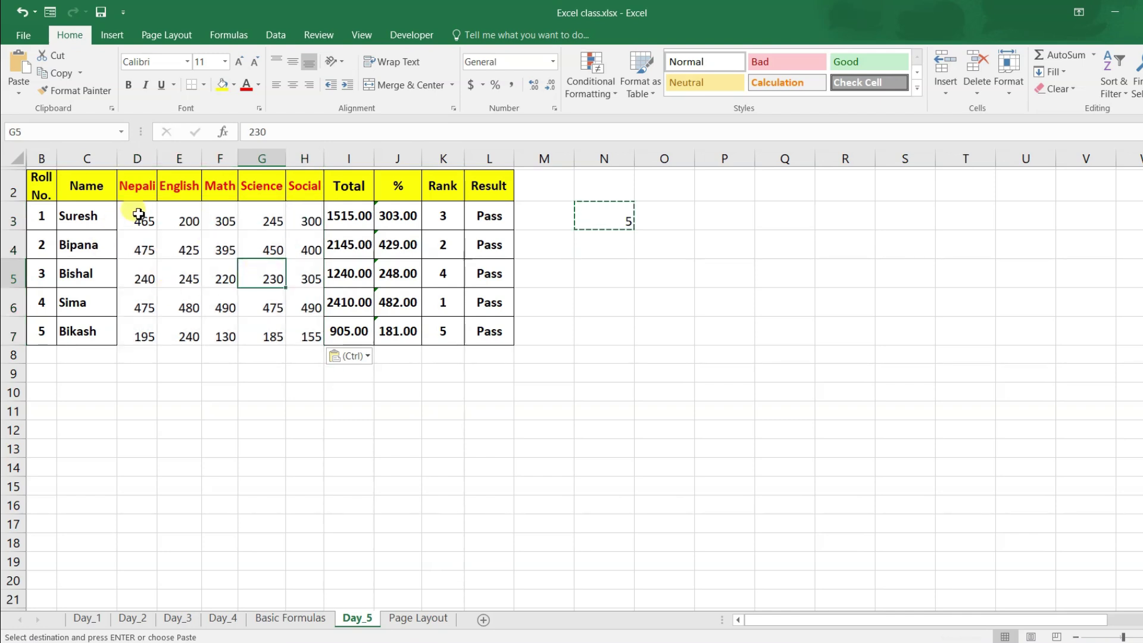
drag(143, 216, 308, 344)
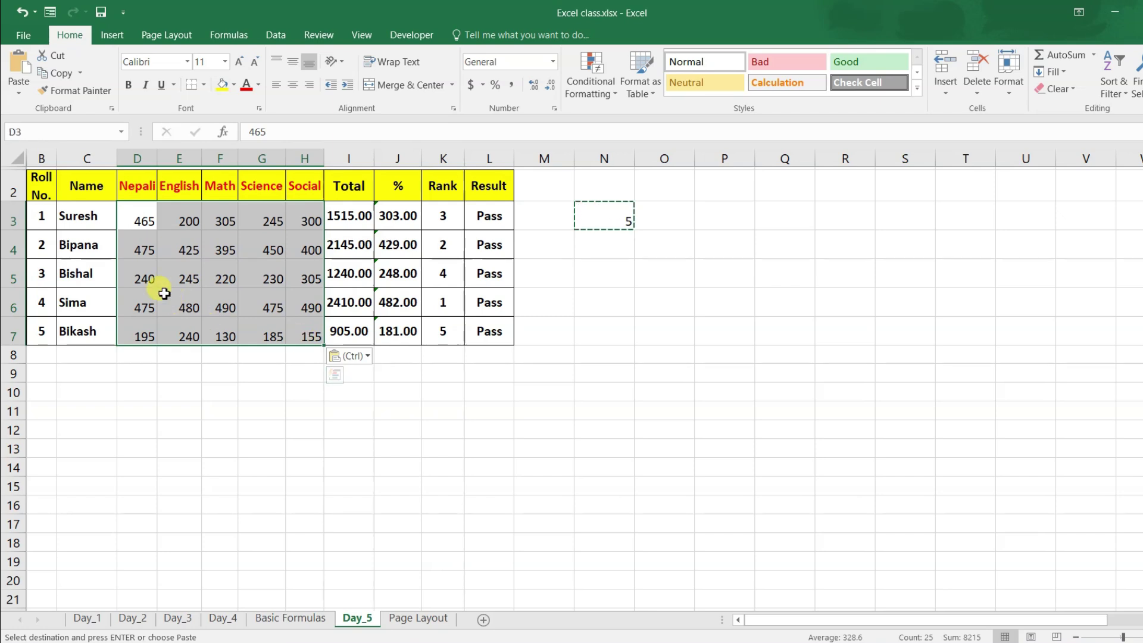
click(606, 216)
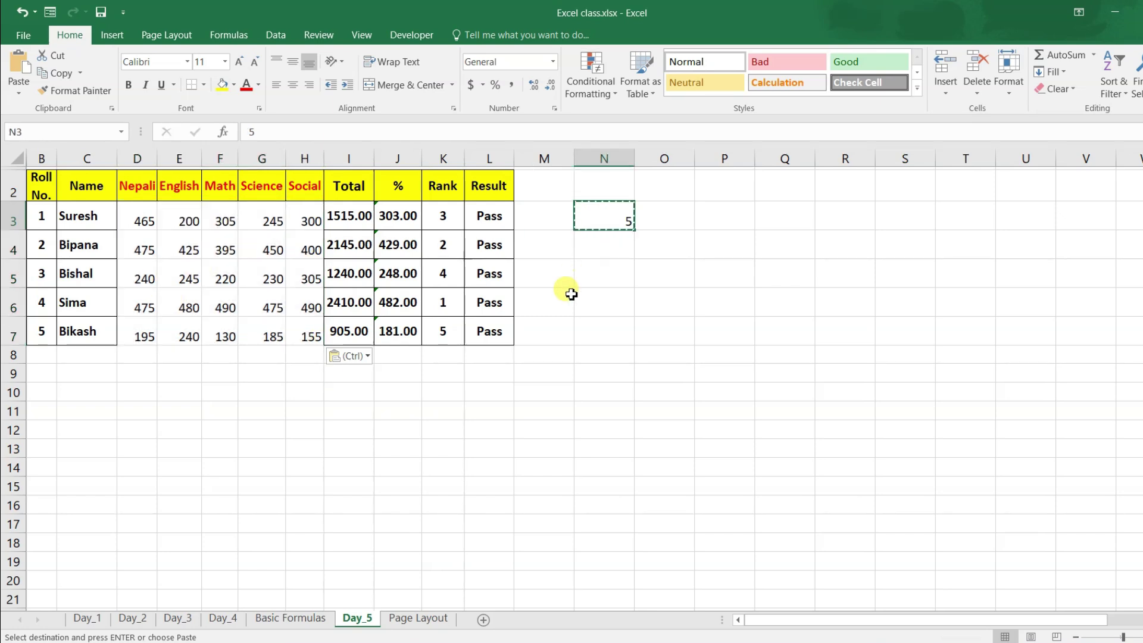
- Enter 10 in helper cell N3 and copy it
text(10)
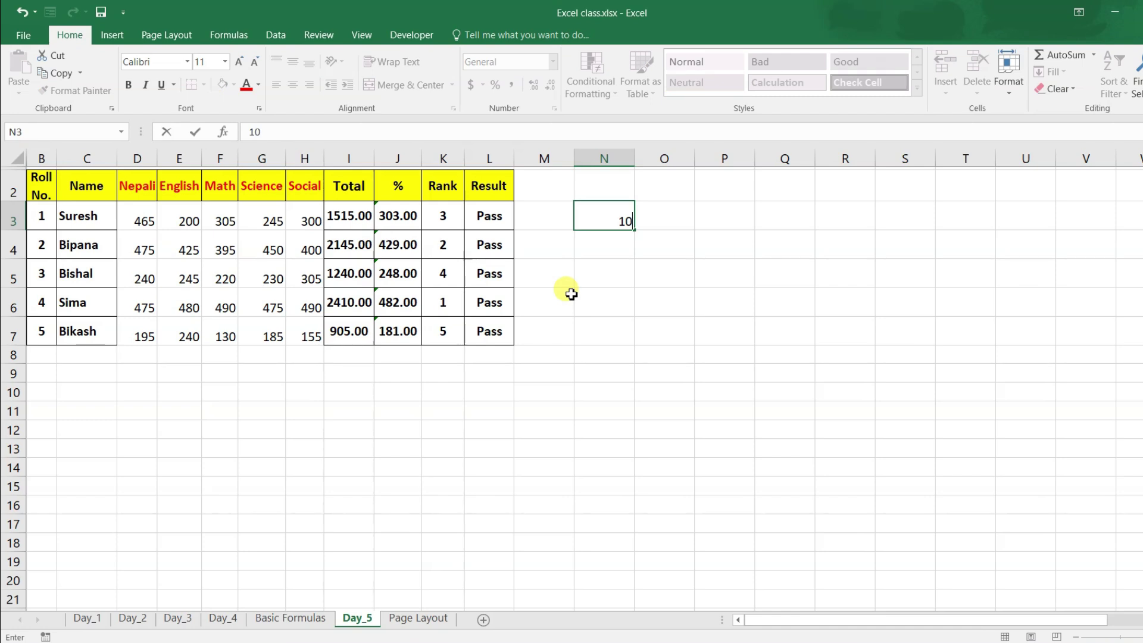
key(ctrl+Return)
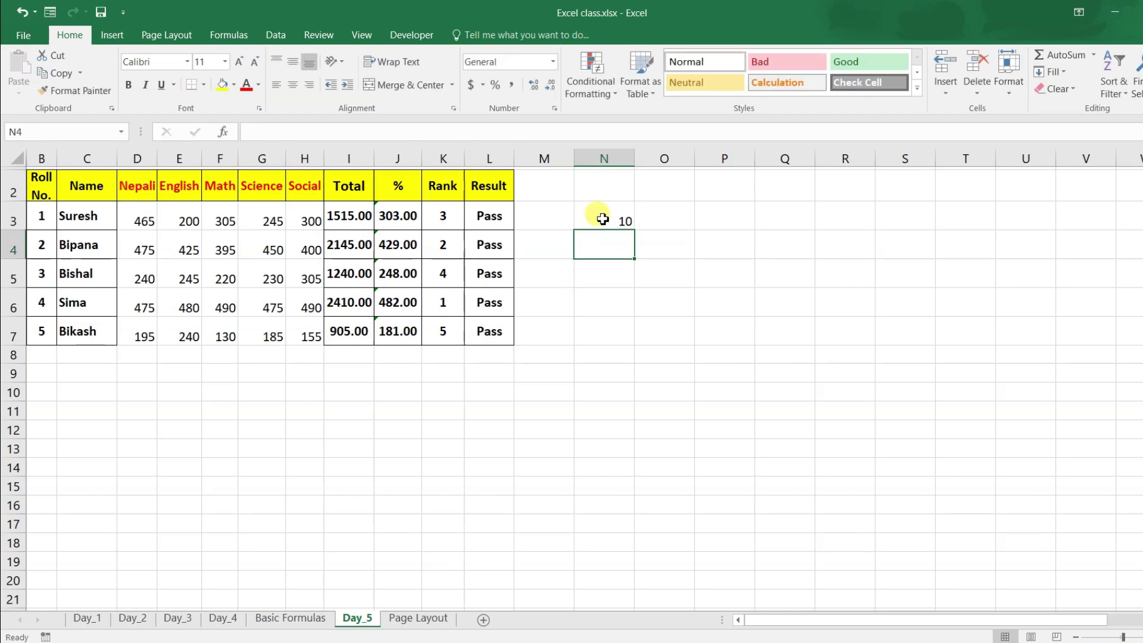
key(ctrl+c)
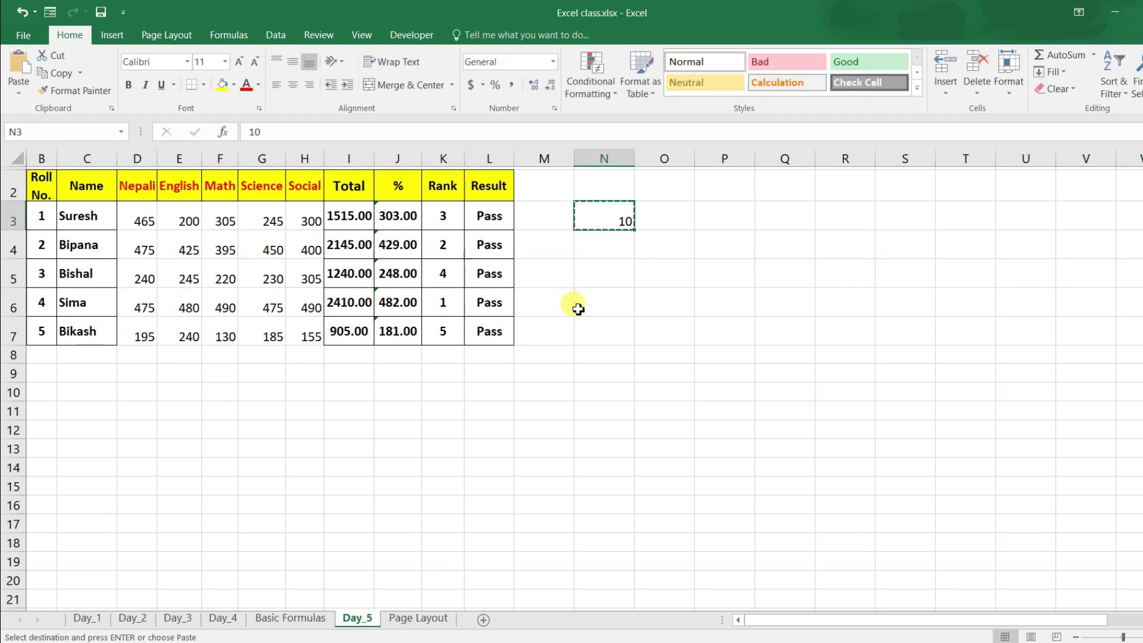
- Divide every mark in D3:H7 by 10 using Paste Special Divide
mouse_move(141, 214)
mouse_down()
mouse_move(238, 300)
mouse_move(296, 326)
mouse_up()
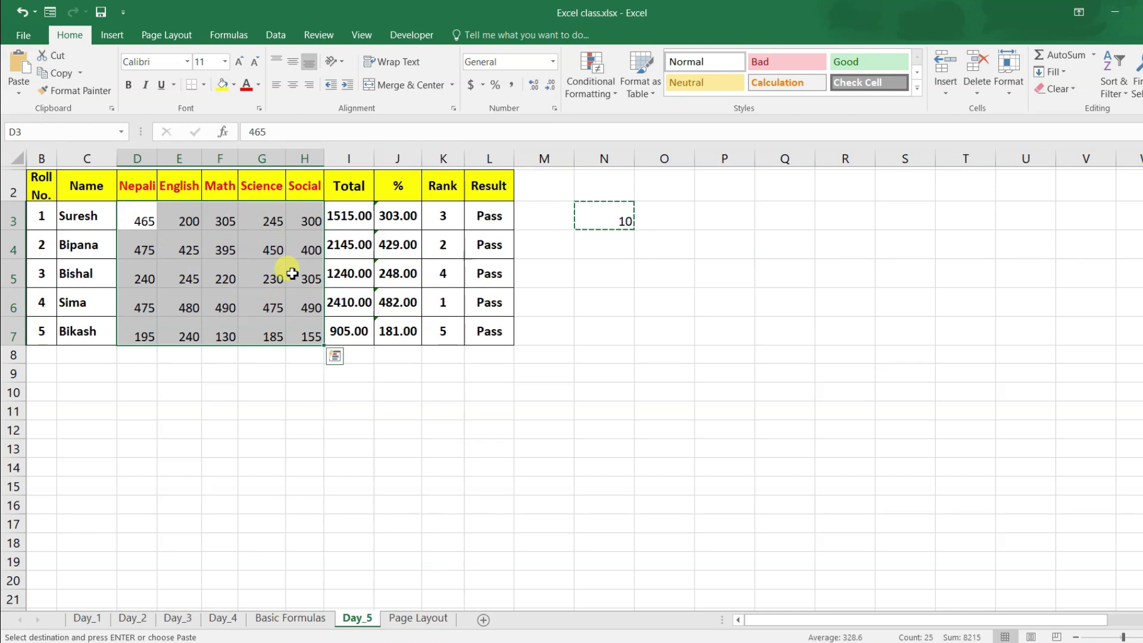
click(19, 94)
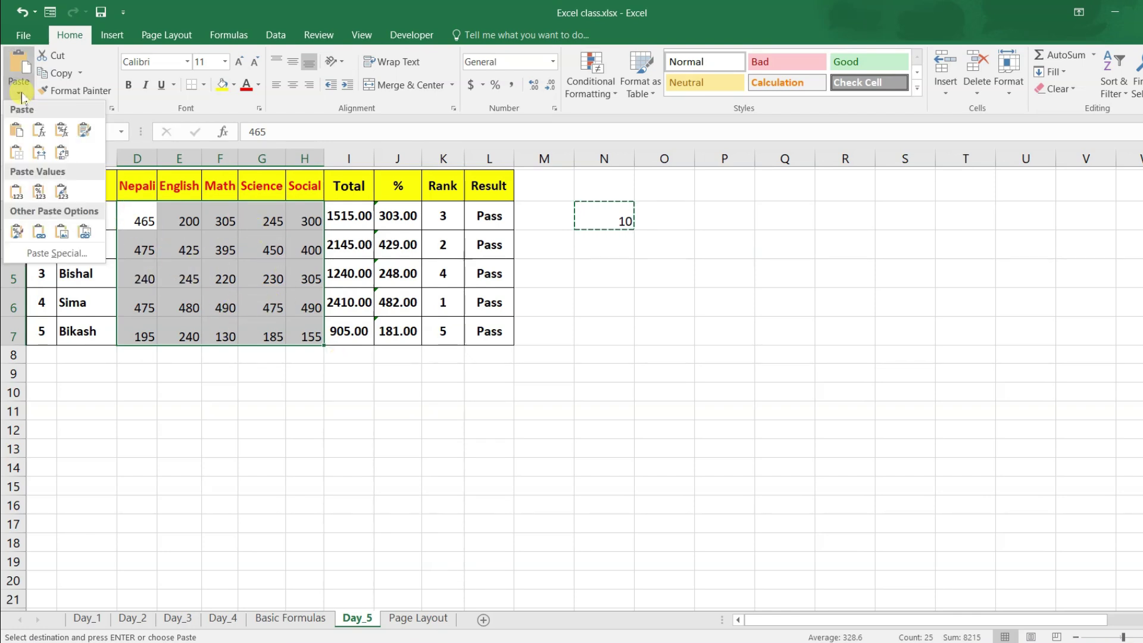
click(55, 253)
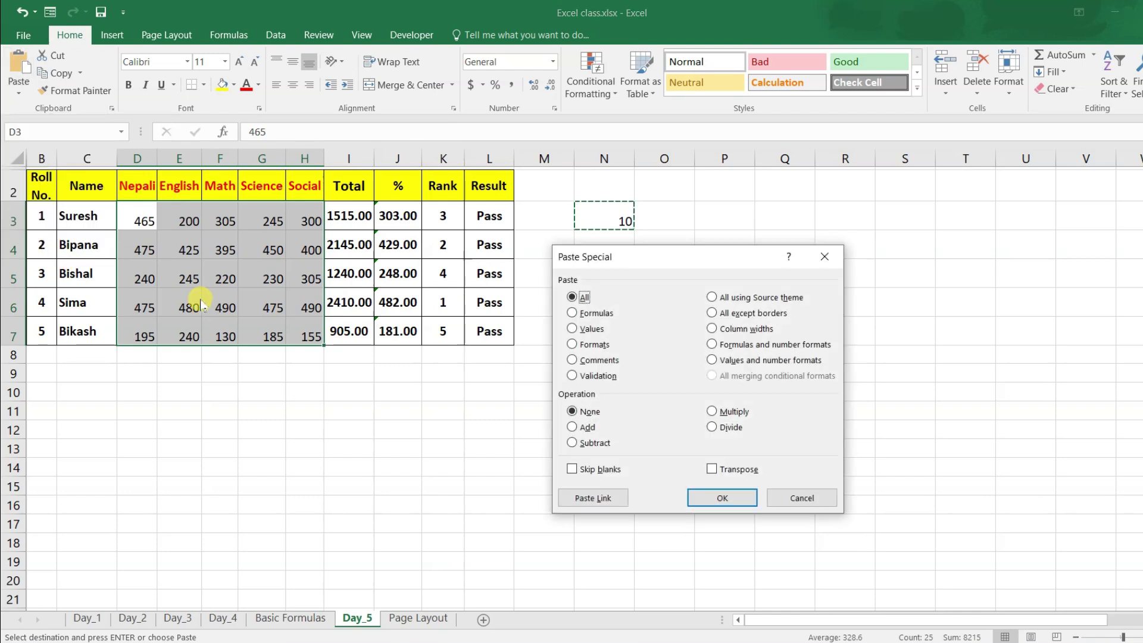
click(713, 428)
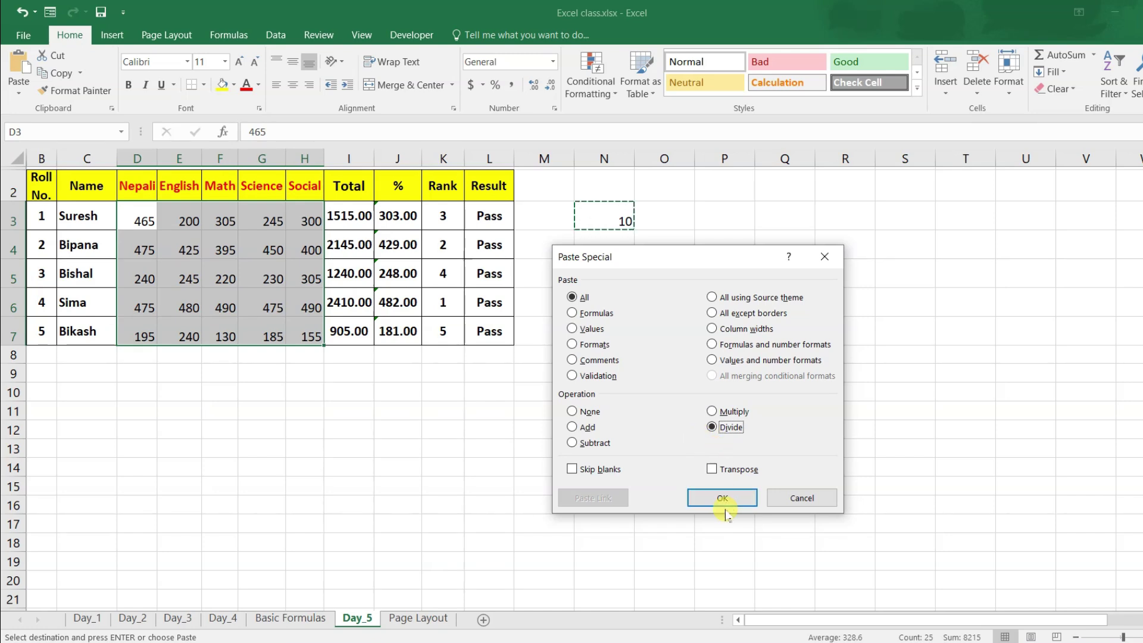
click(725, 499)
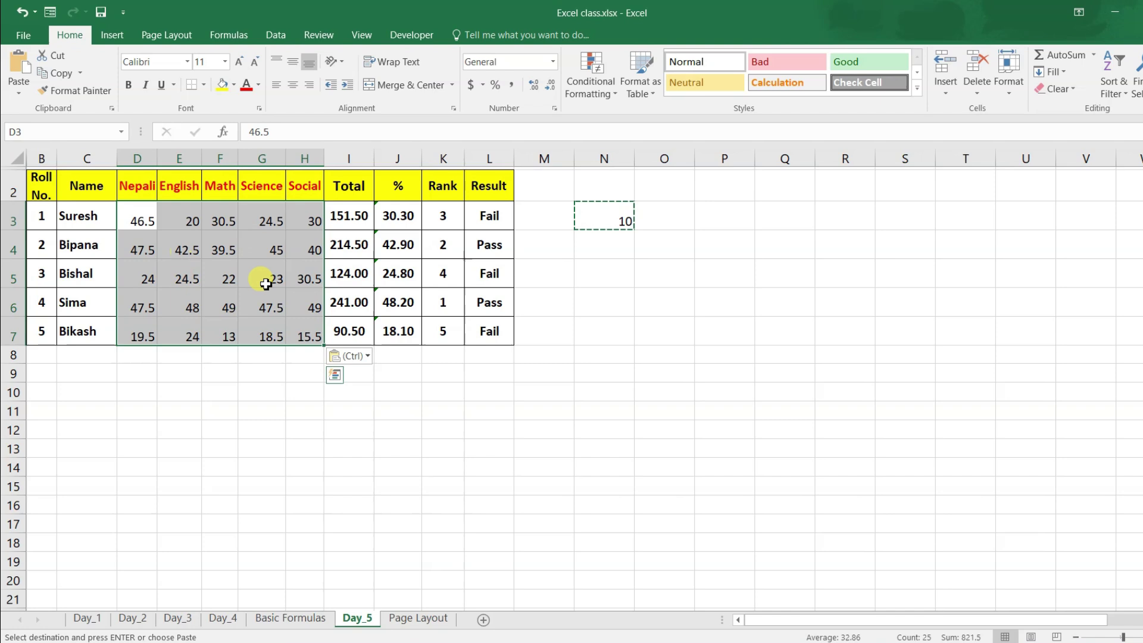
click(191, 294)
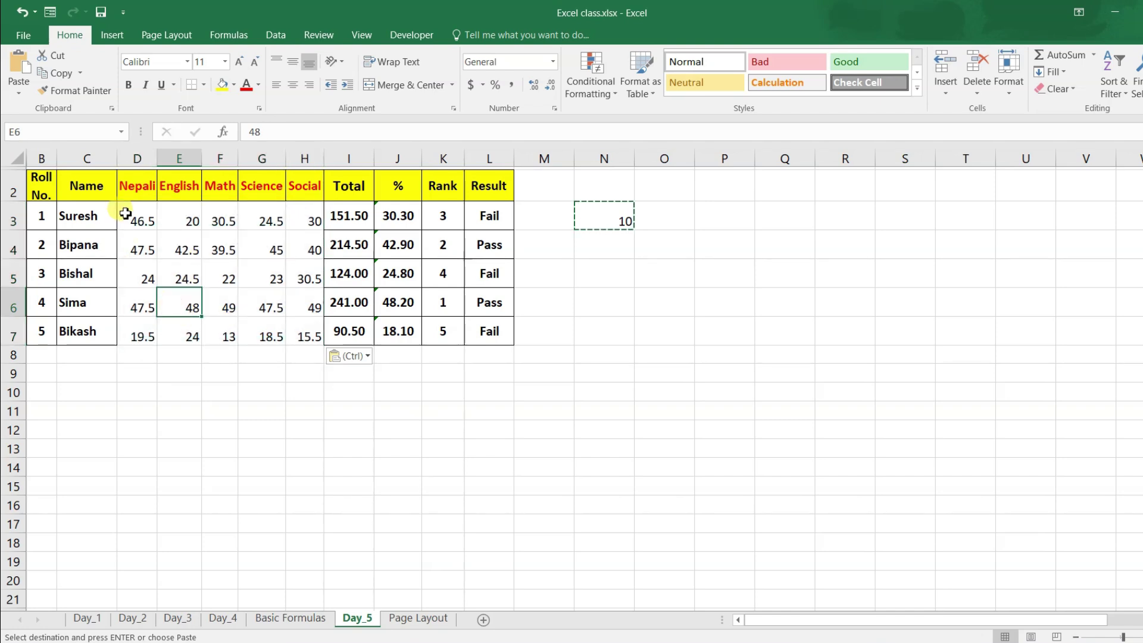
drag(128, 217, 298, 327)
click(265, 328)
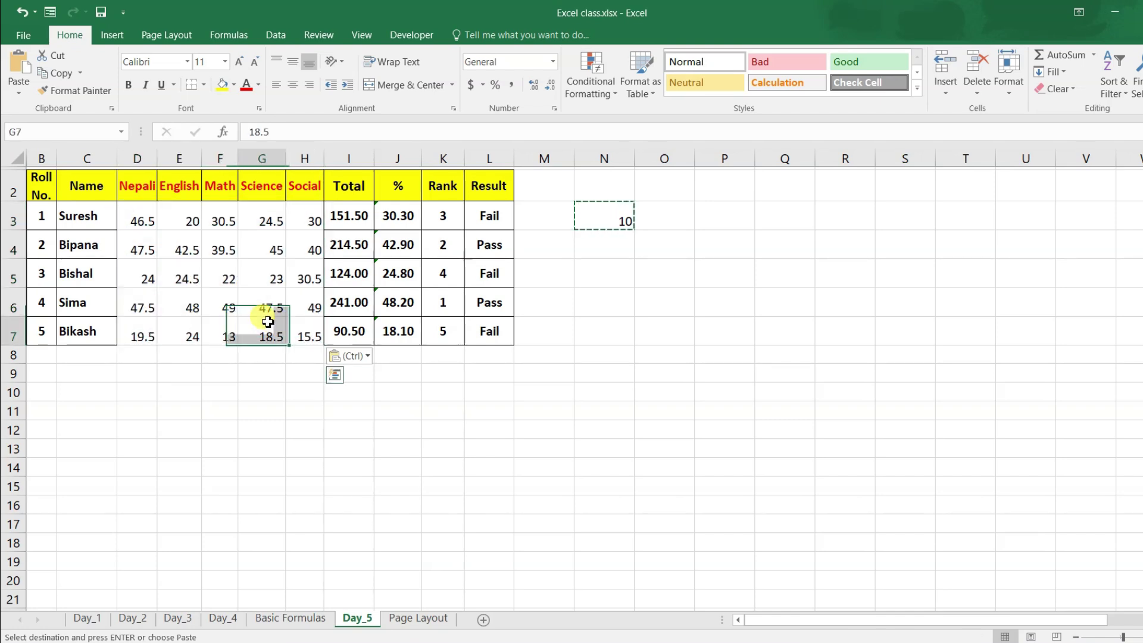
drag(124, 224, 307, 332)
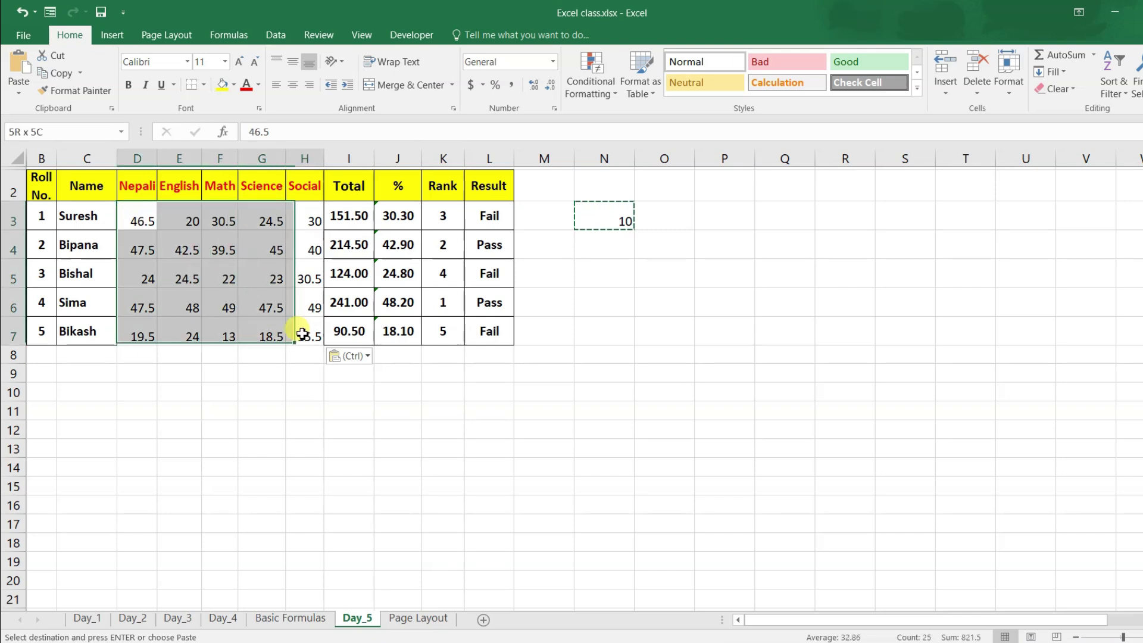
click(296, 313)
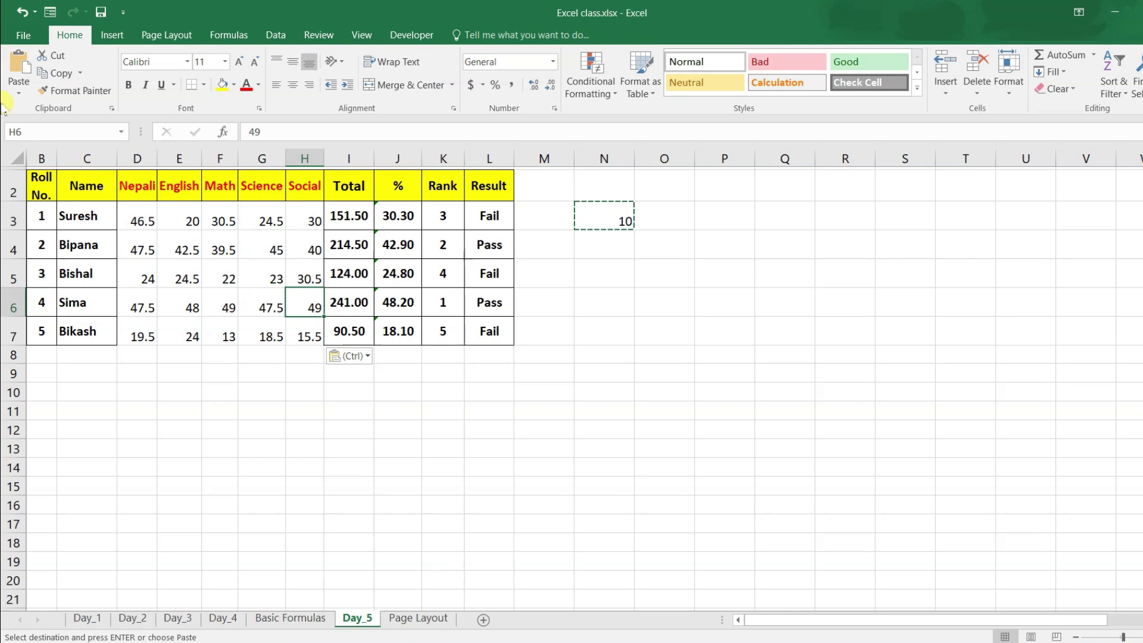
click(18, 93)
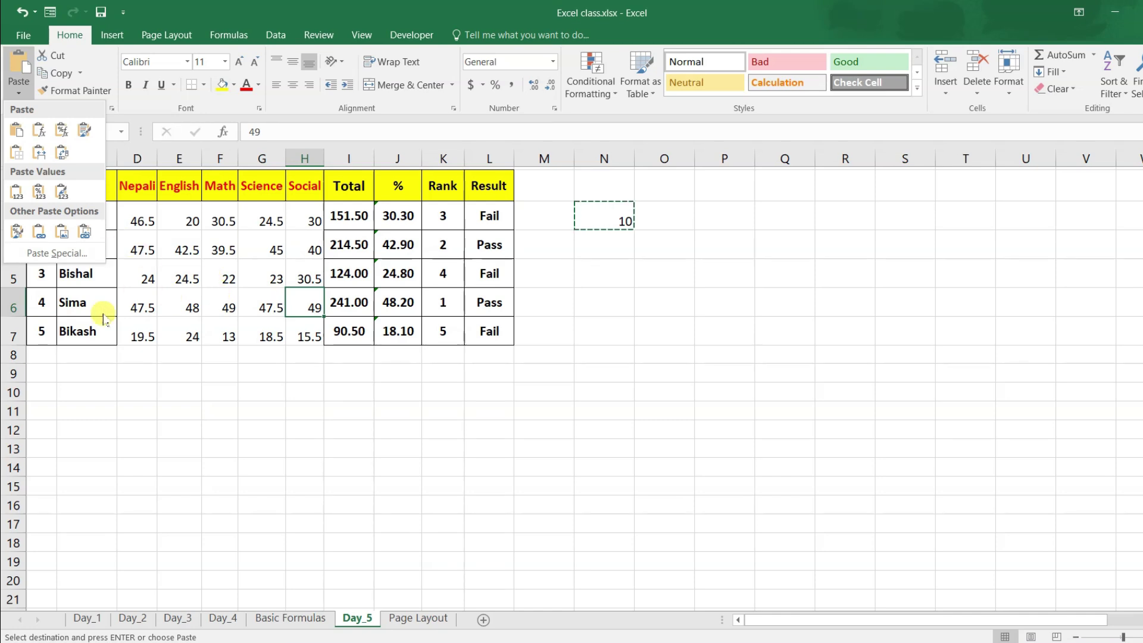
click(70, 260)
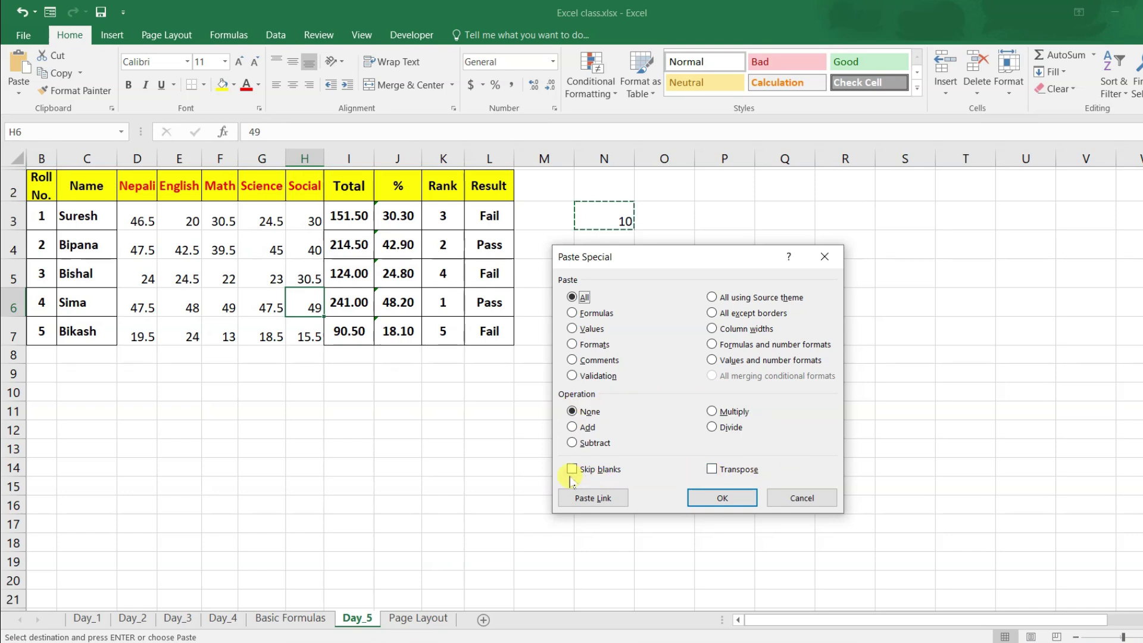
key(Escape)
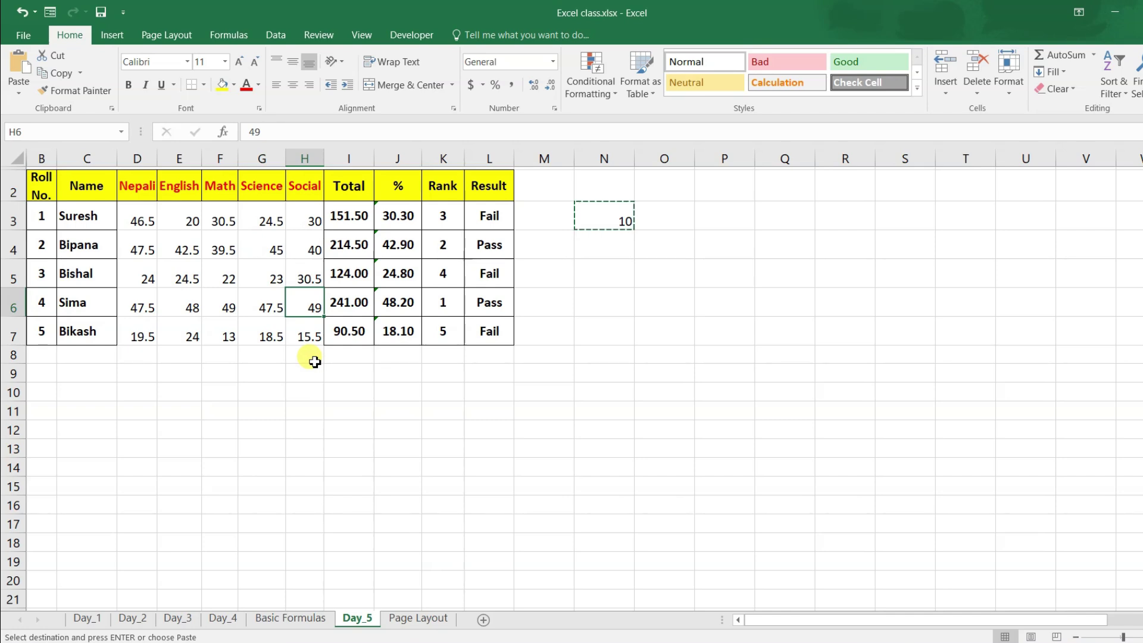
click(257, 285)
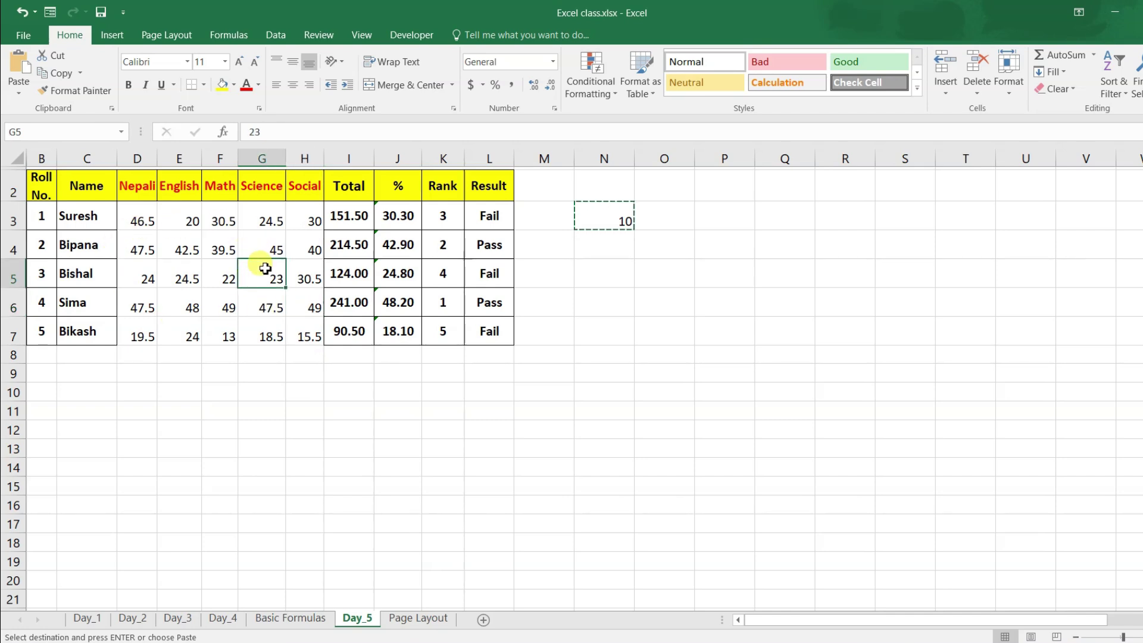
click(603, 218)
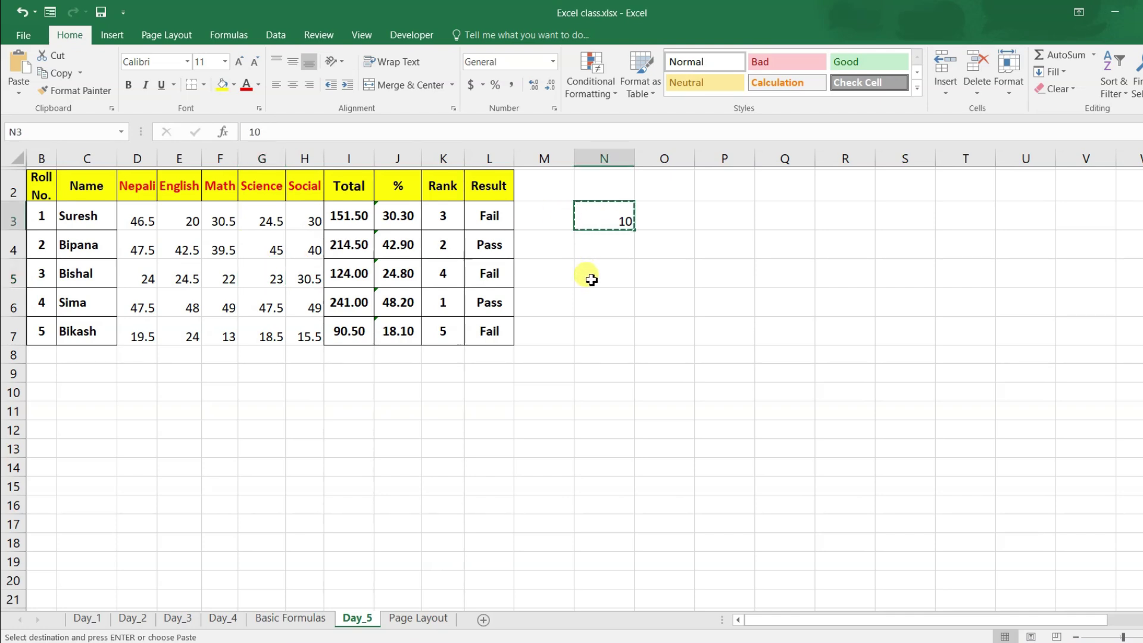
- Clear the 10 from N3, select the whole results table B2:L7, and start Create Table with Ctrl+T
key(Delete)
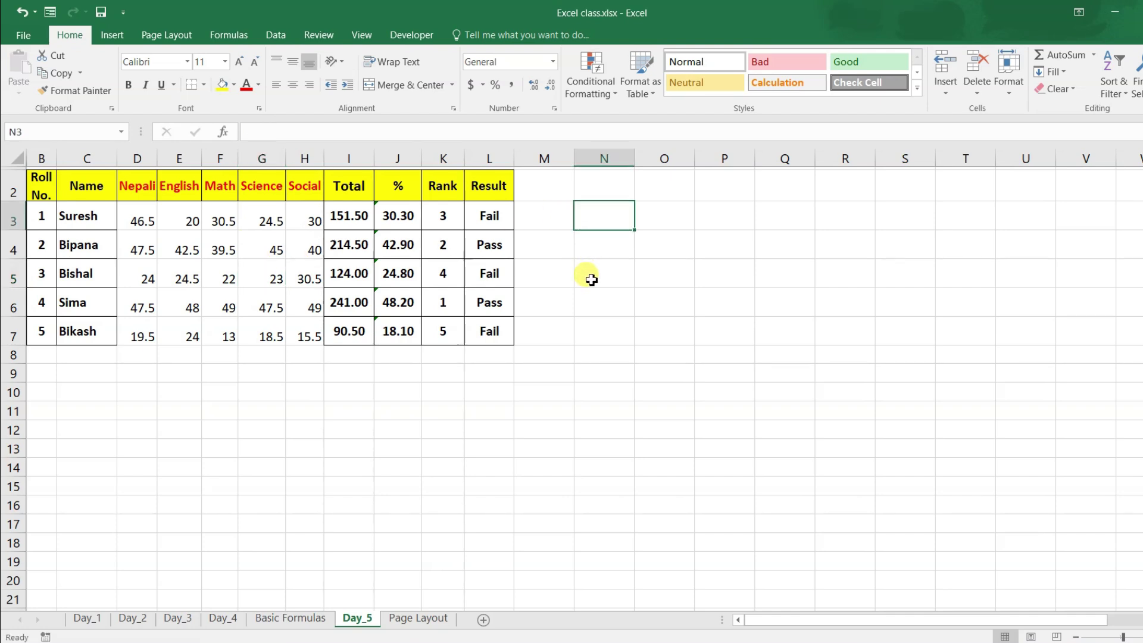
click(261, 275)
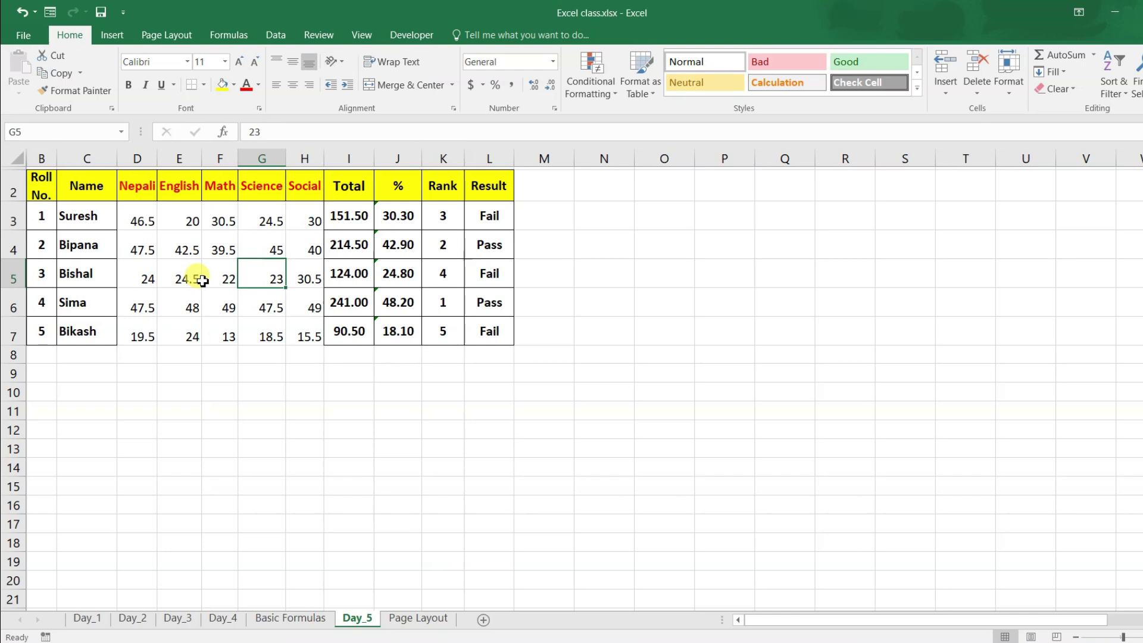
click(101, 250)
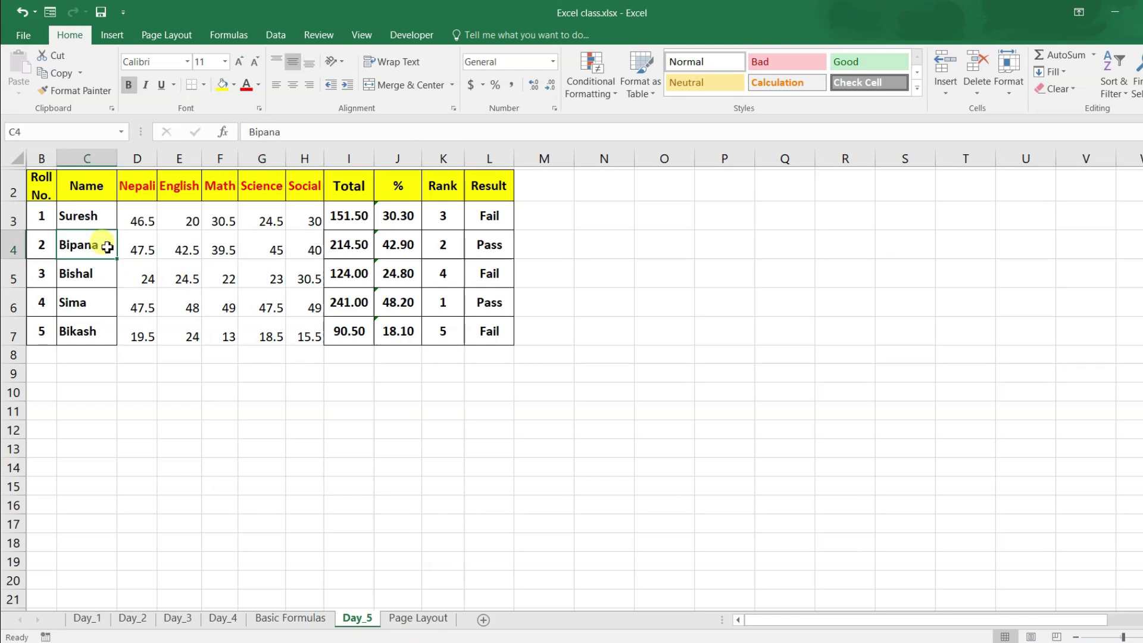
drag(43, 180, 458, 321)
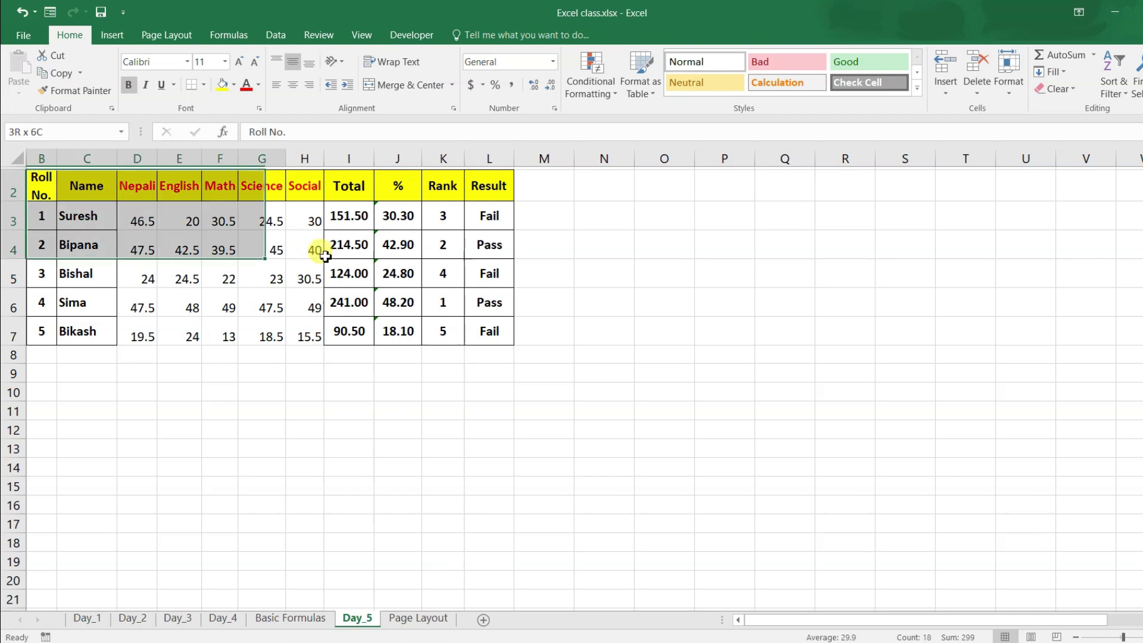
click(363, 306)
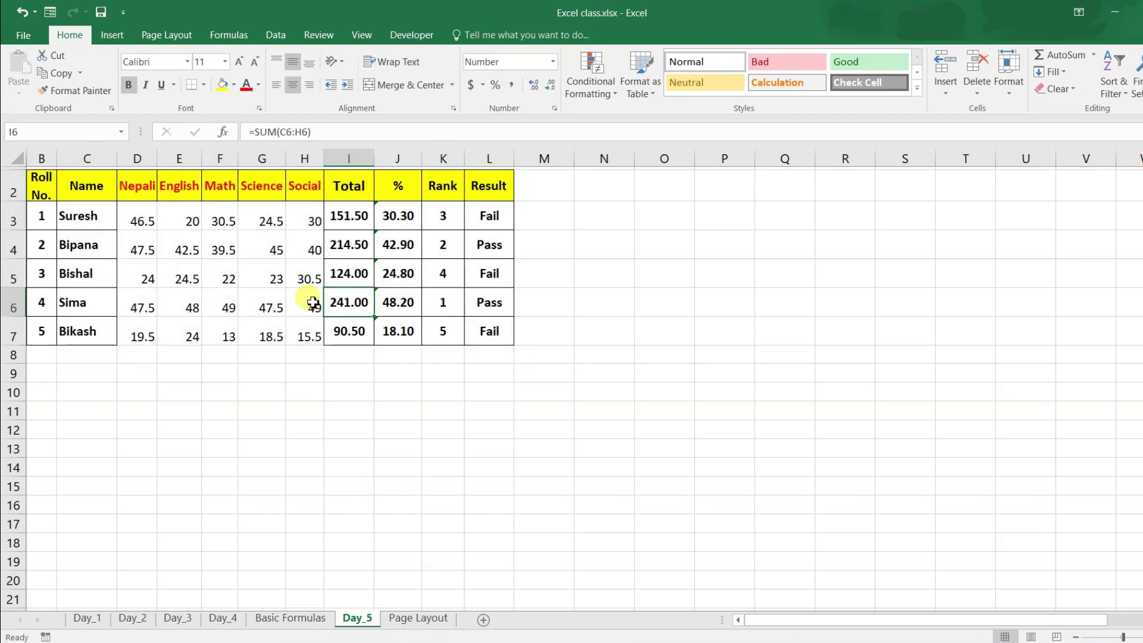
drag(41, 185, 486, 326)
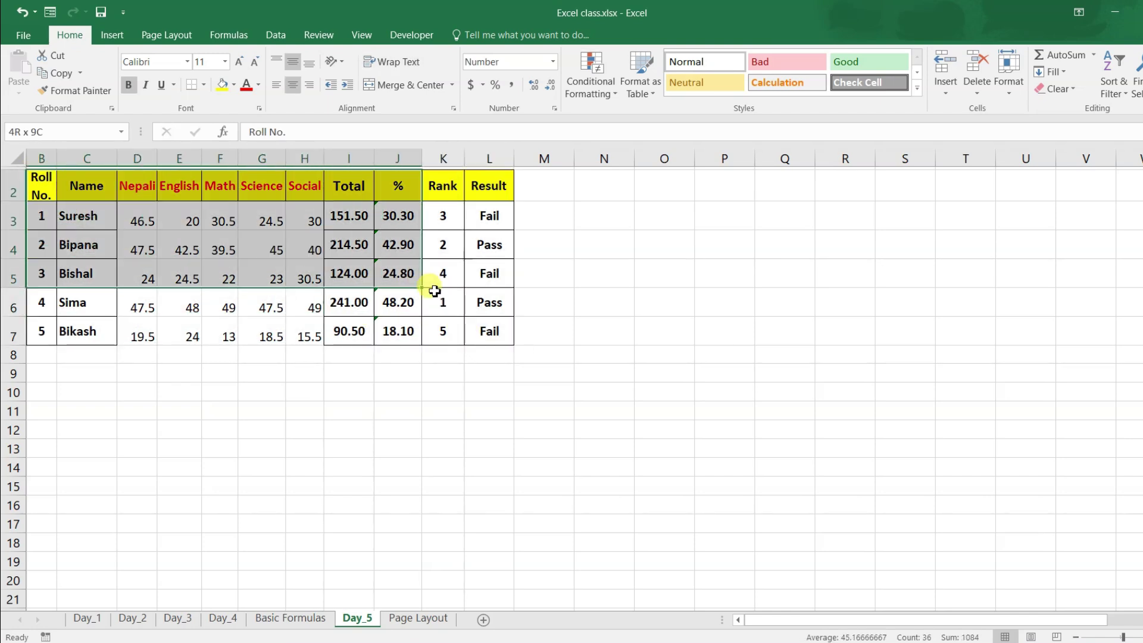
click(308, 299)
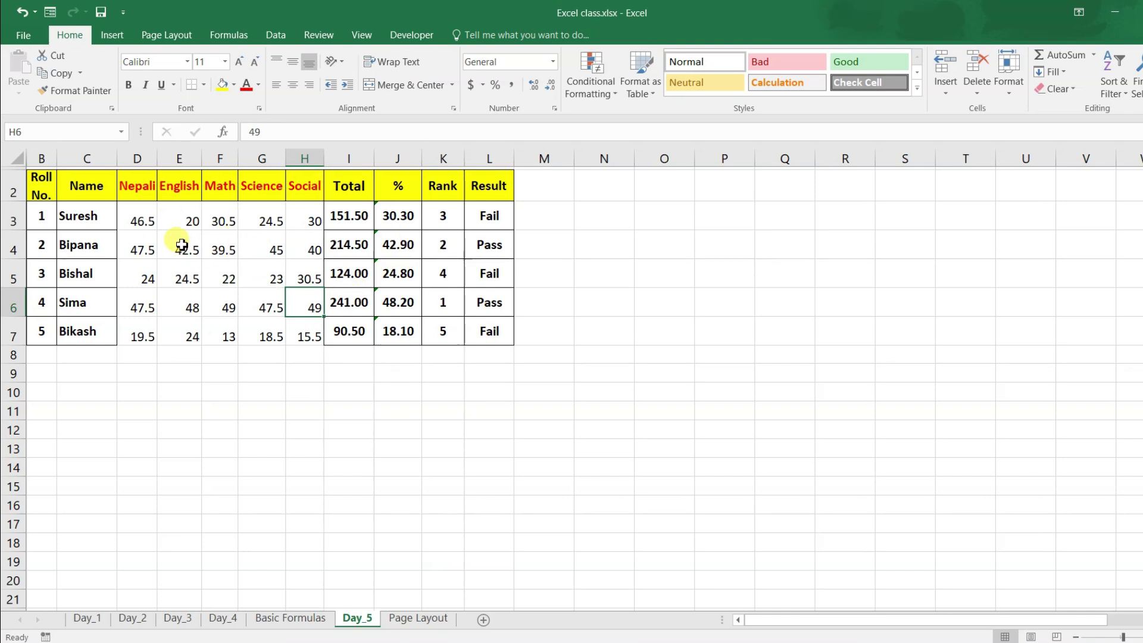
click(182, 244)
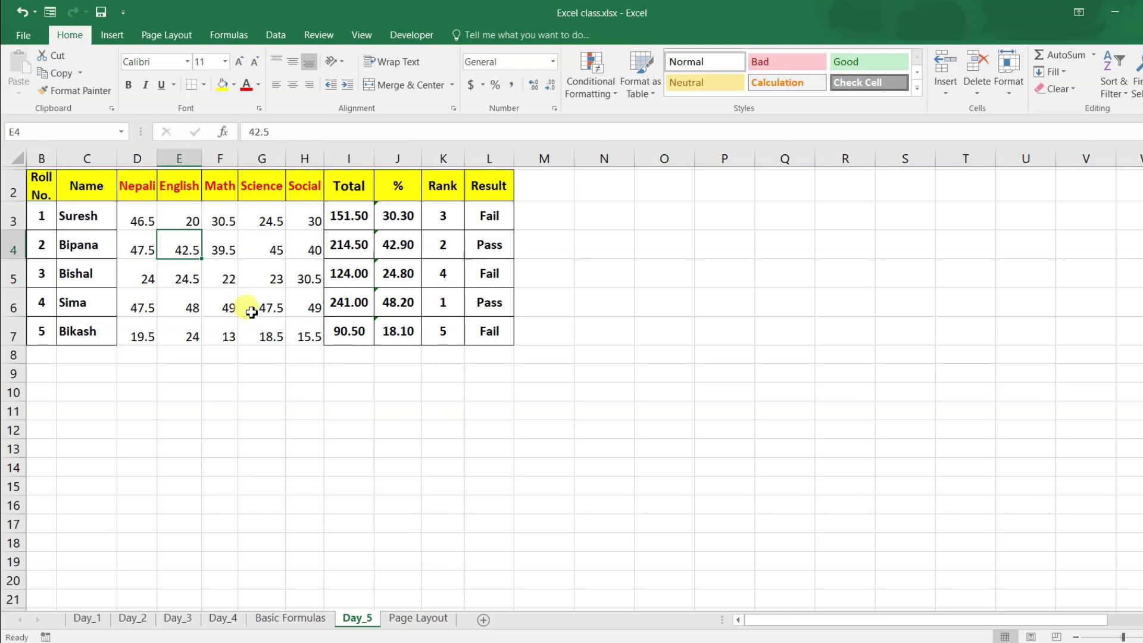
key(ctrl+a)
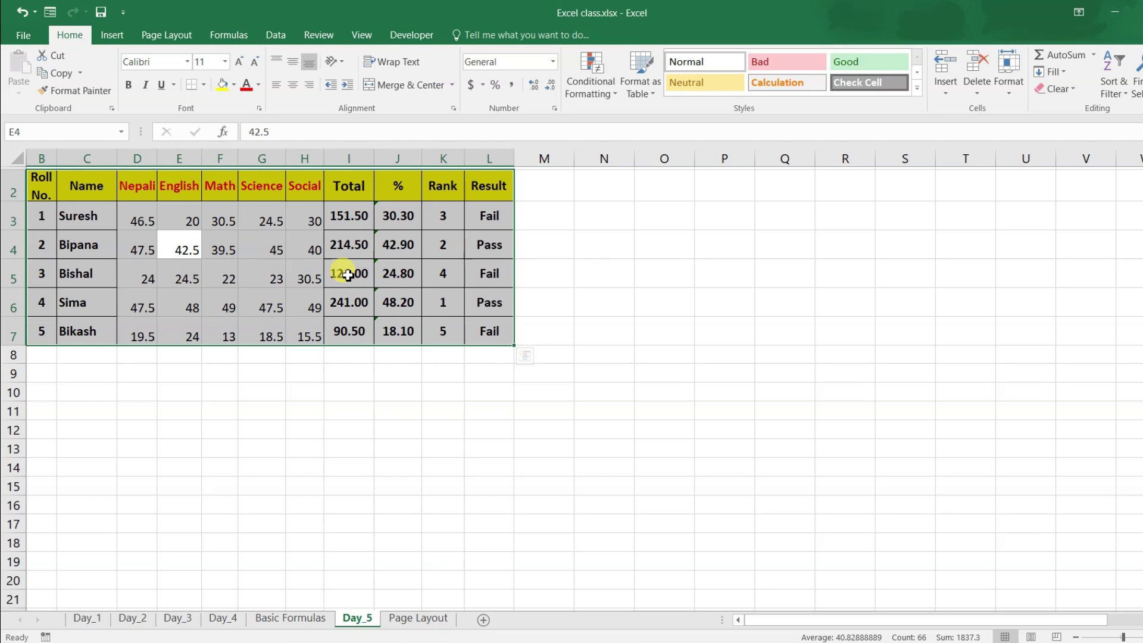
key(ctrl+t)
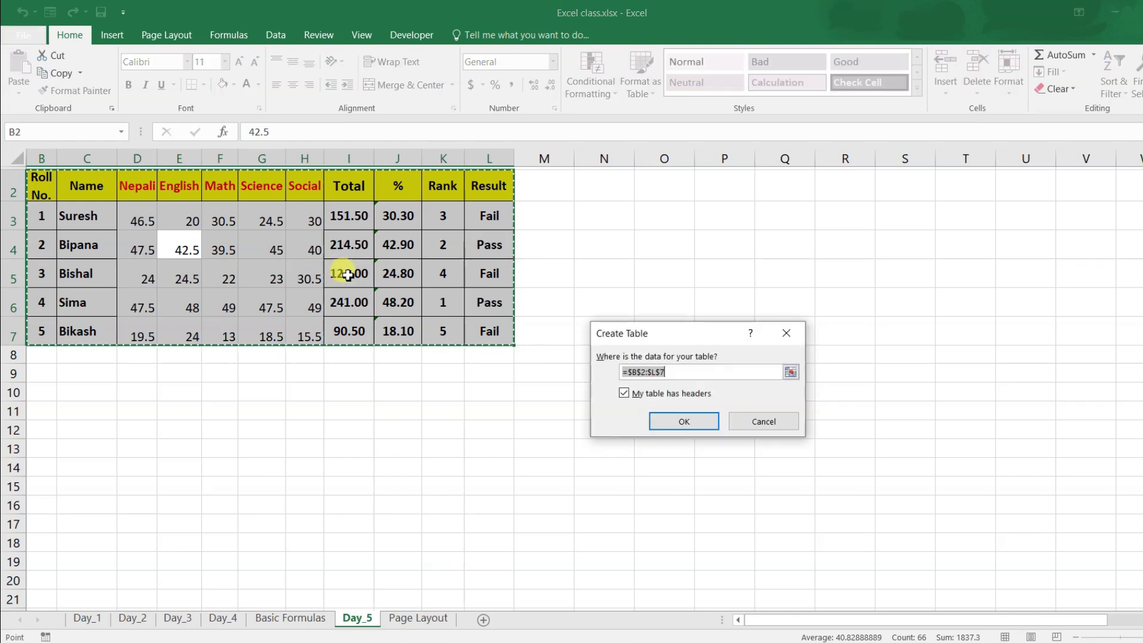
- Confirm Create Table for $B$2:$L$7 with headers, producing Table1 with banded rows
drag(648, 340, 553, 235)
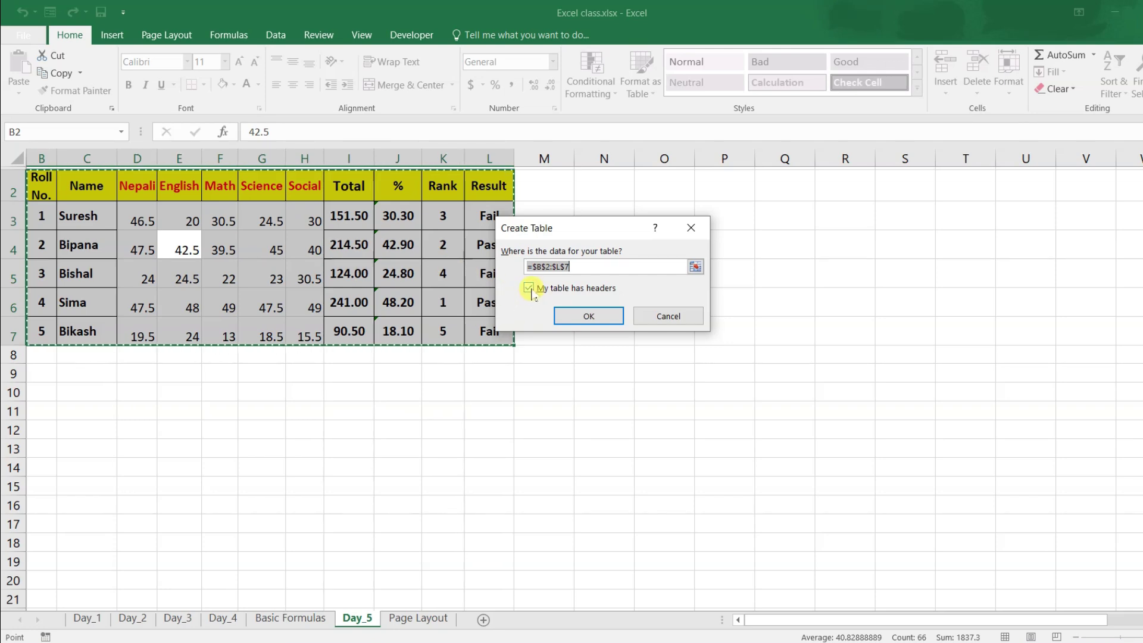
click(582, 318)
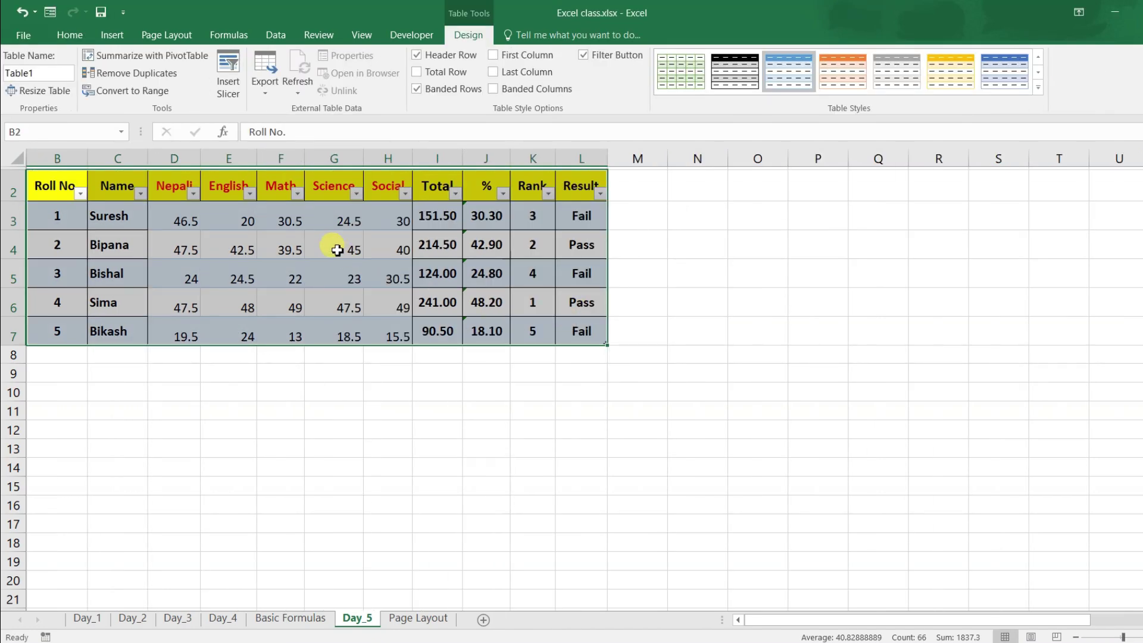
click(314, 248)
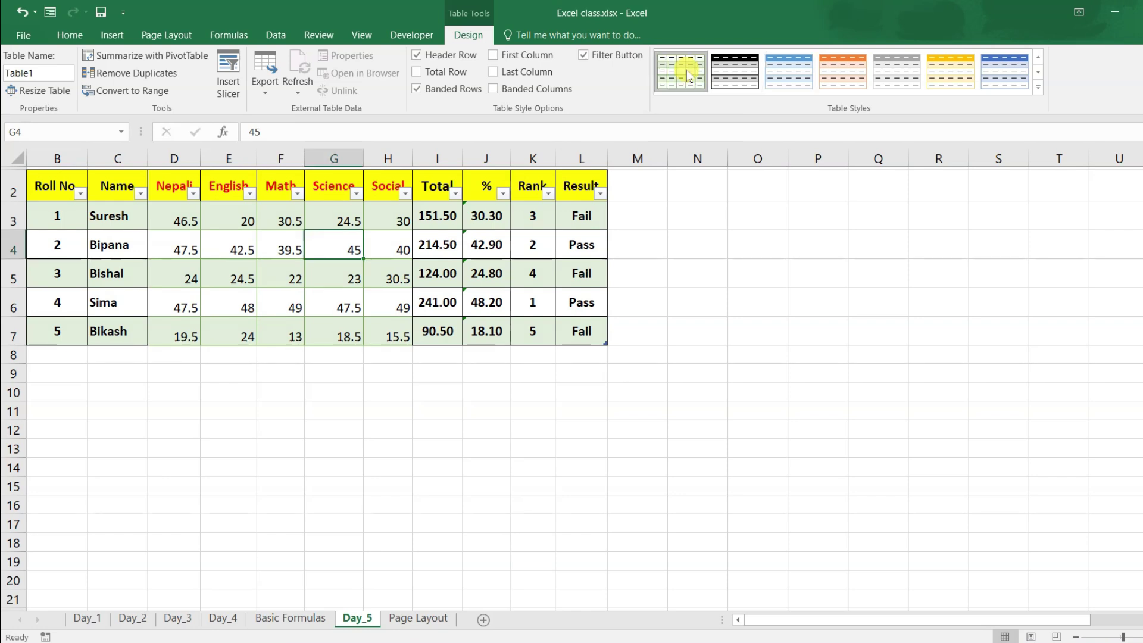
click(1038, 88)
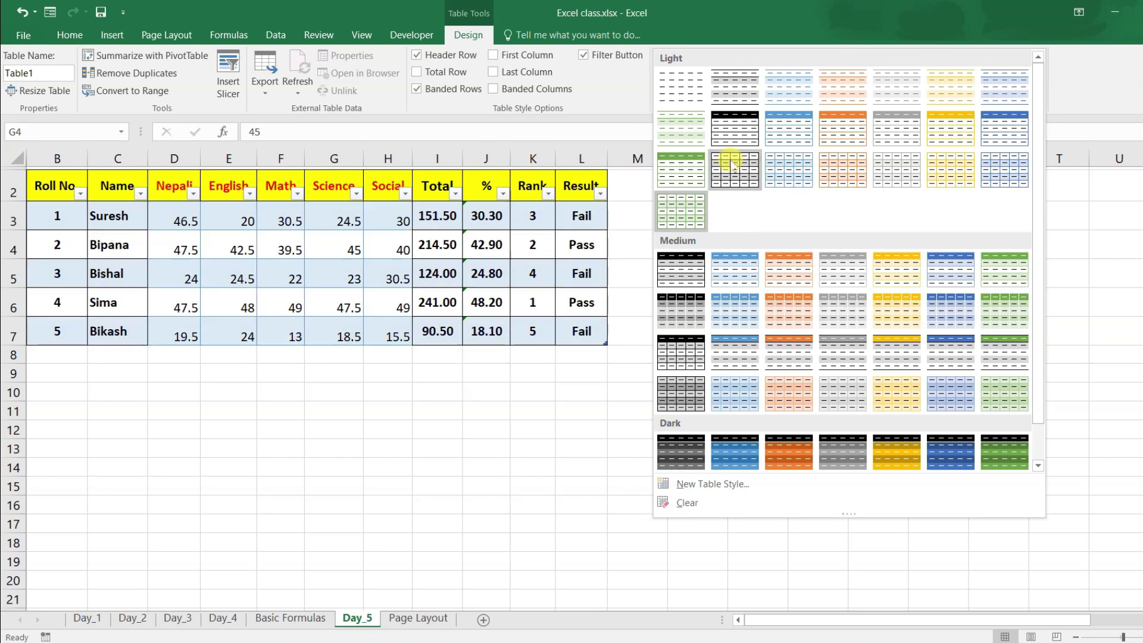
click(1071, 306)
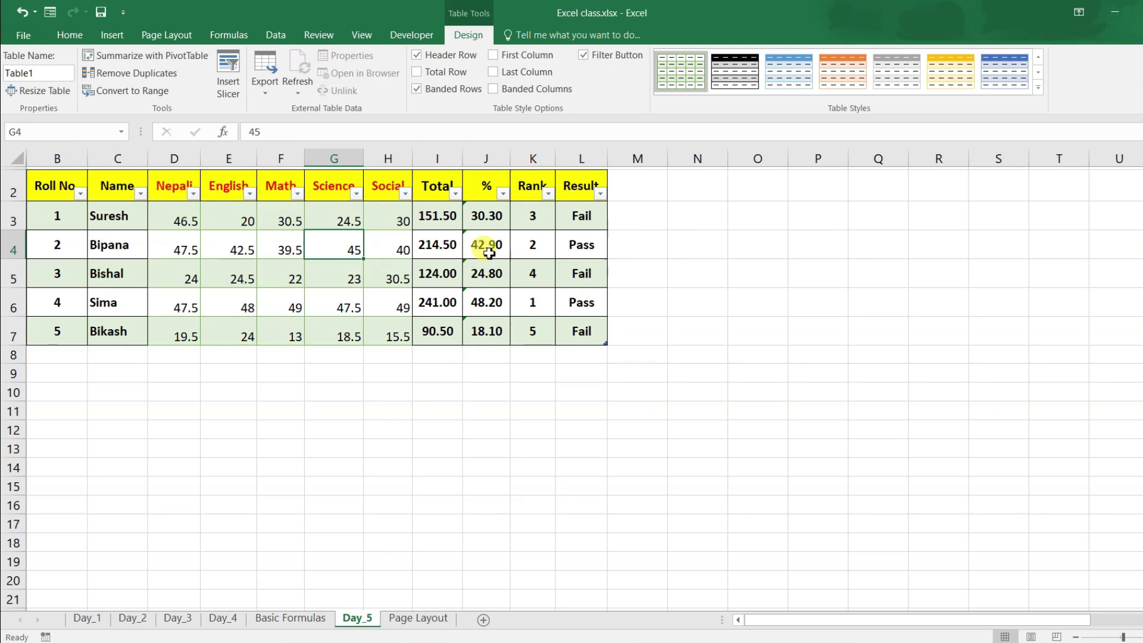
click(427, 275)
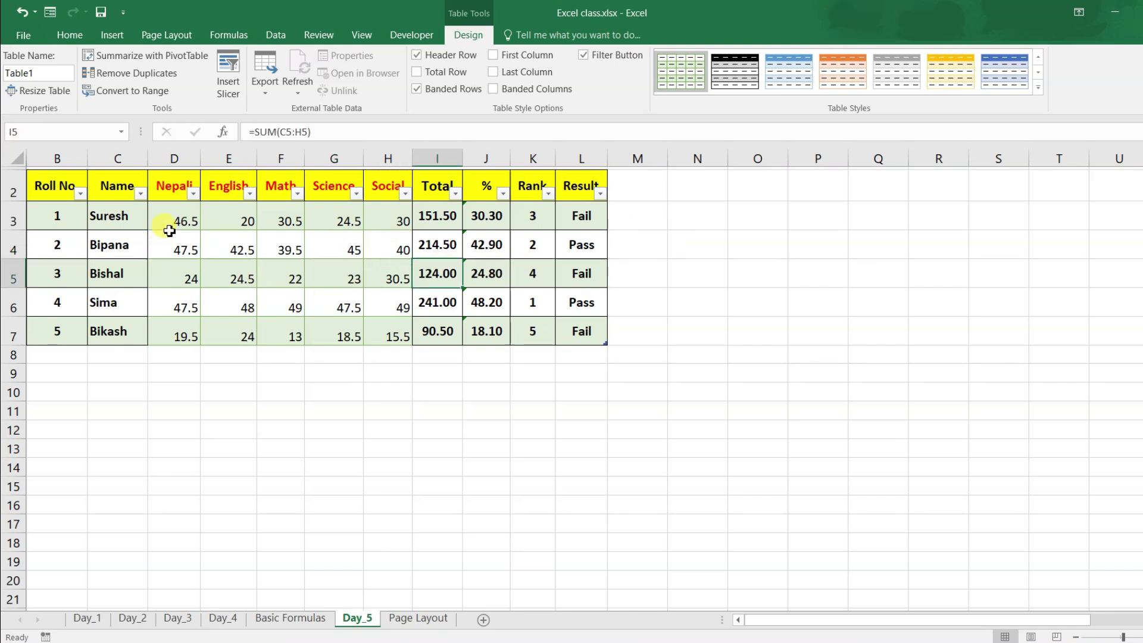
click(42, 189)
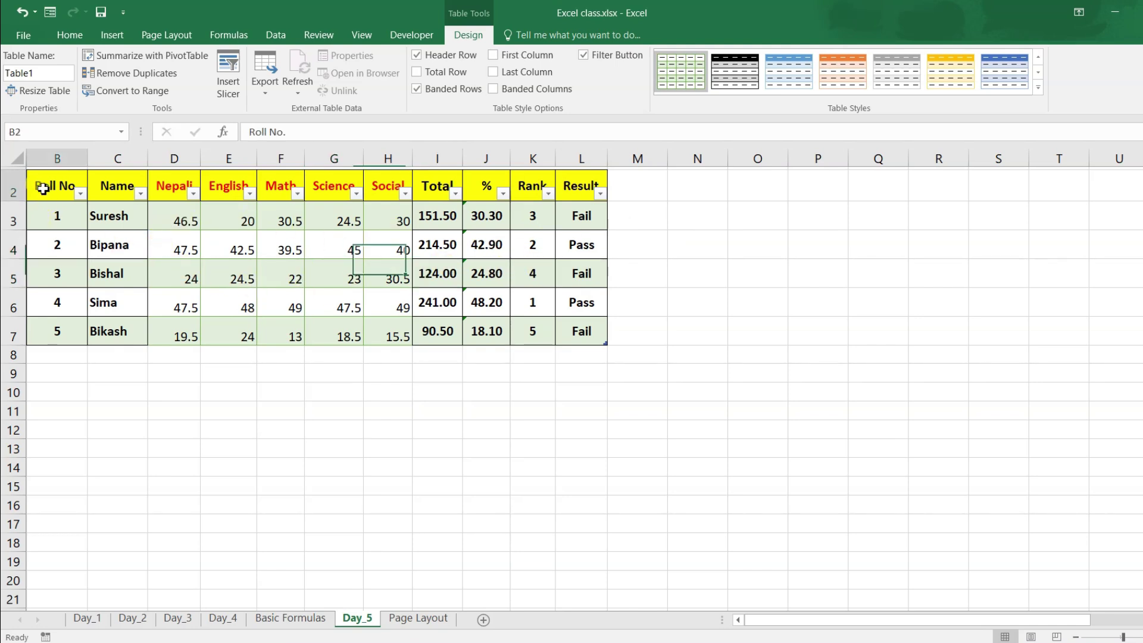
drag(63, 187, 572, 190)
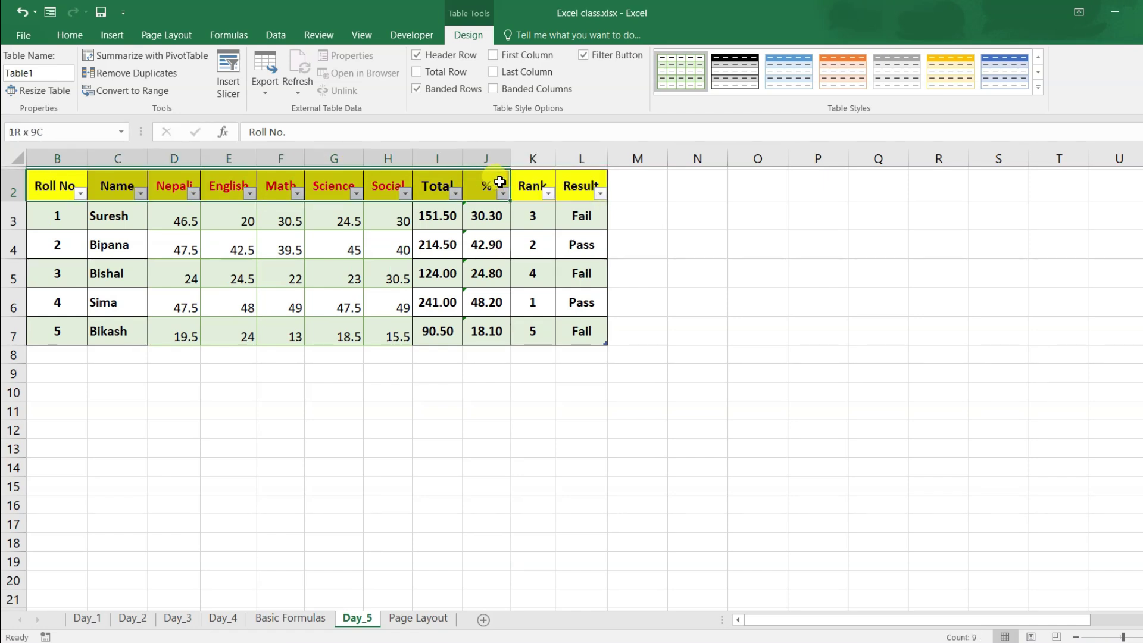
click(437, 190)
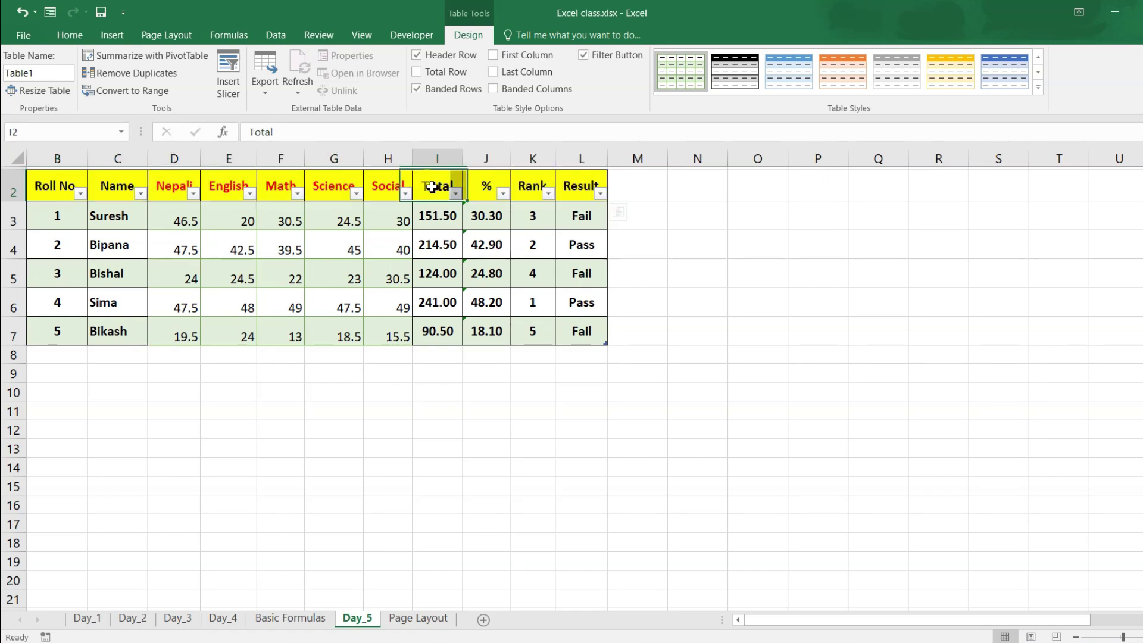
drag(64, 195, 572, 178)
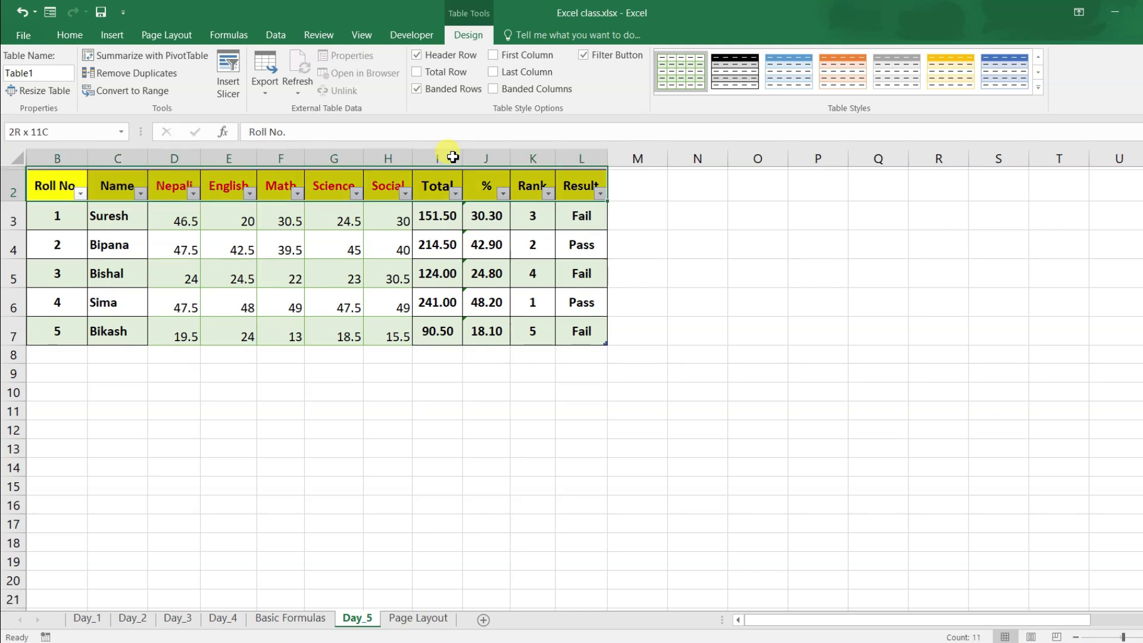
click(480, 192)
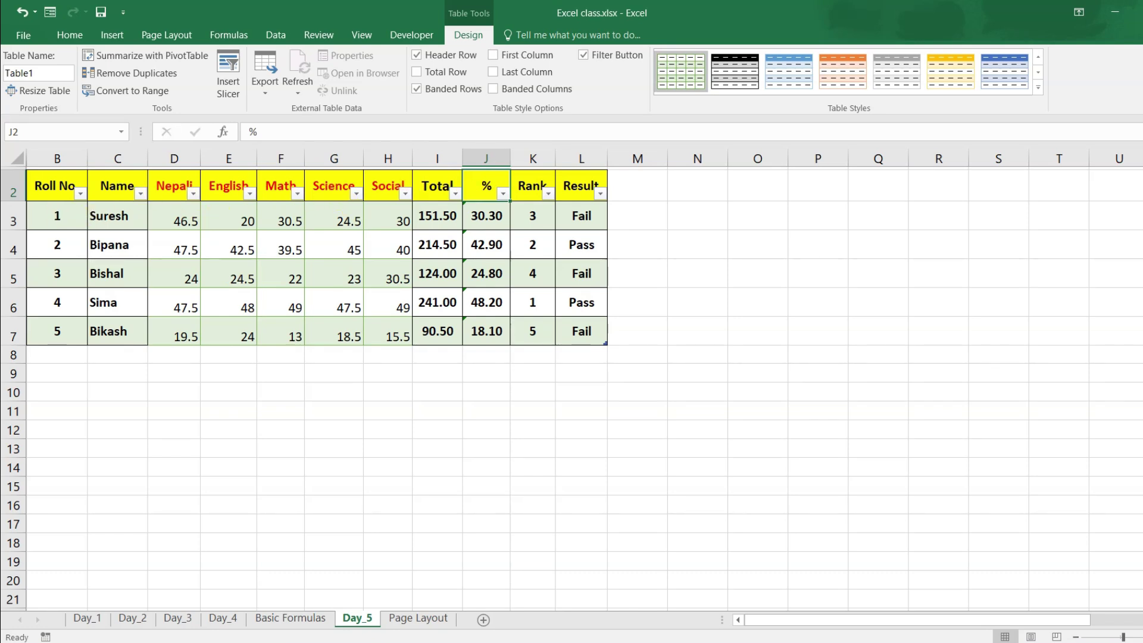
click(584, 55)
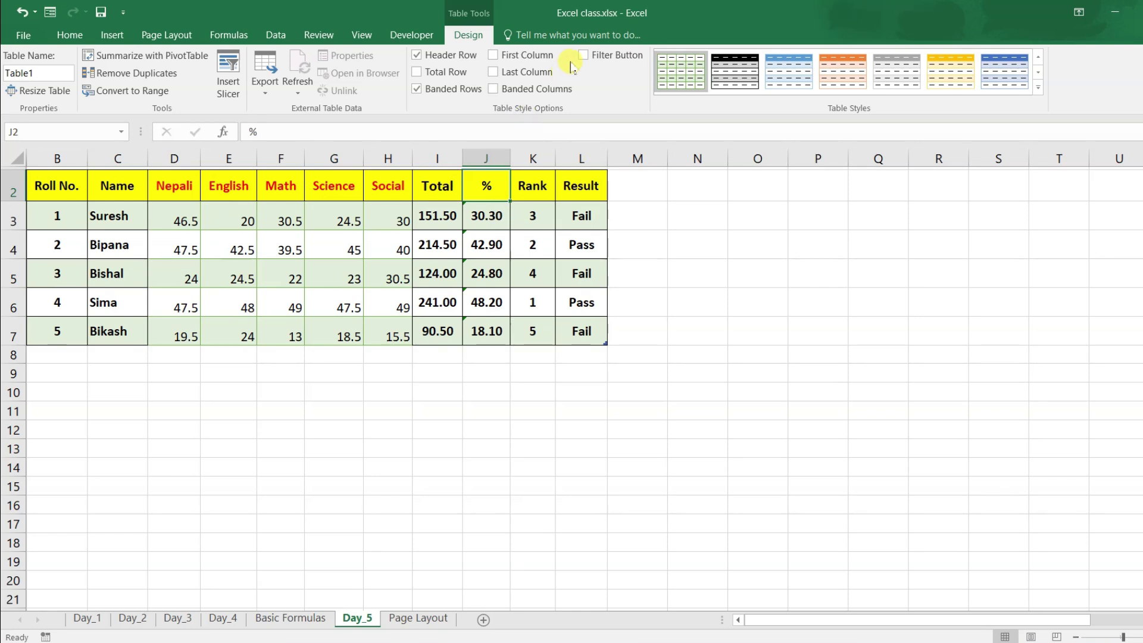
- Turn on Filter Button for Table1's headers, then click cells inside and outside the table
click(583, 55)
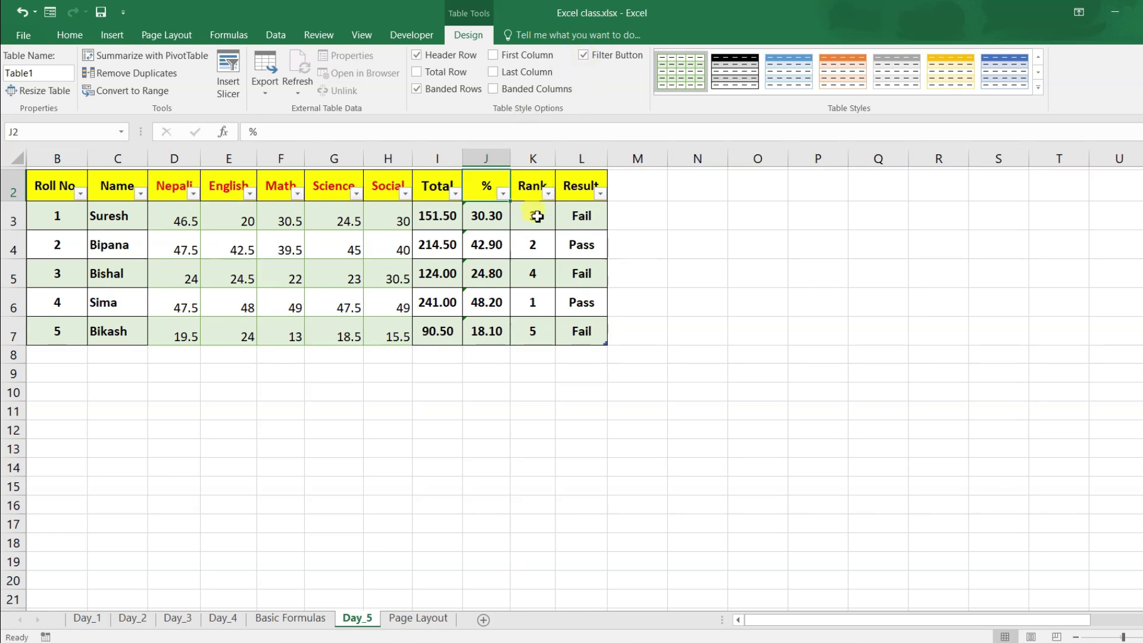
click(538, 215)
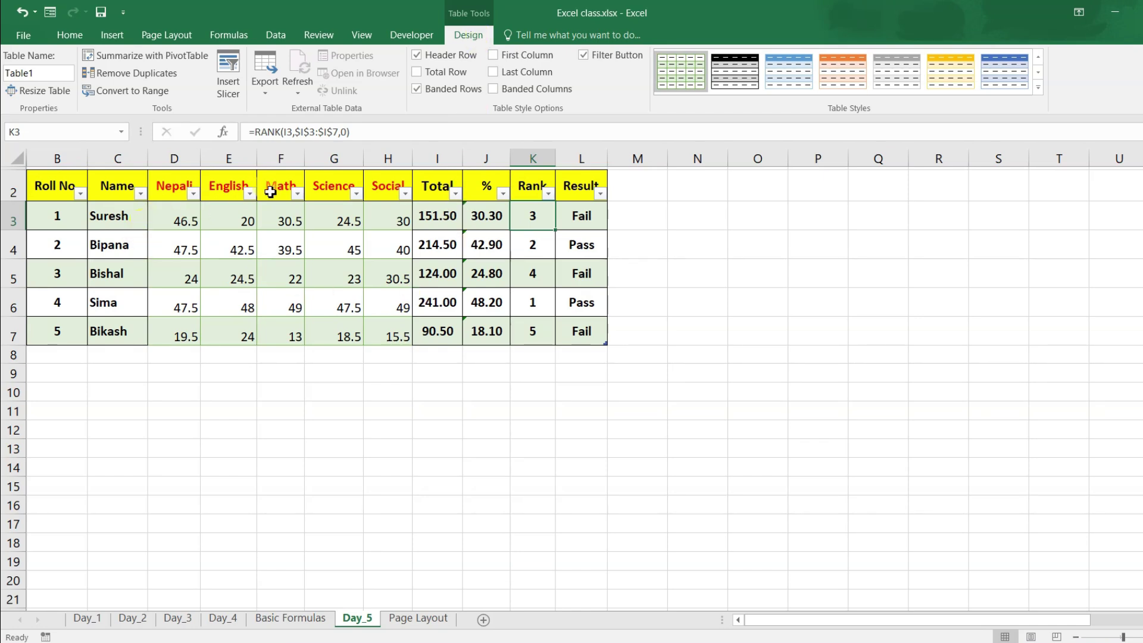
click(374, 274)
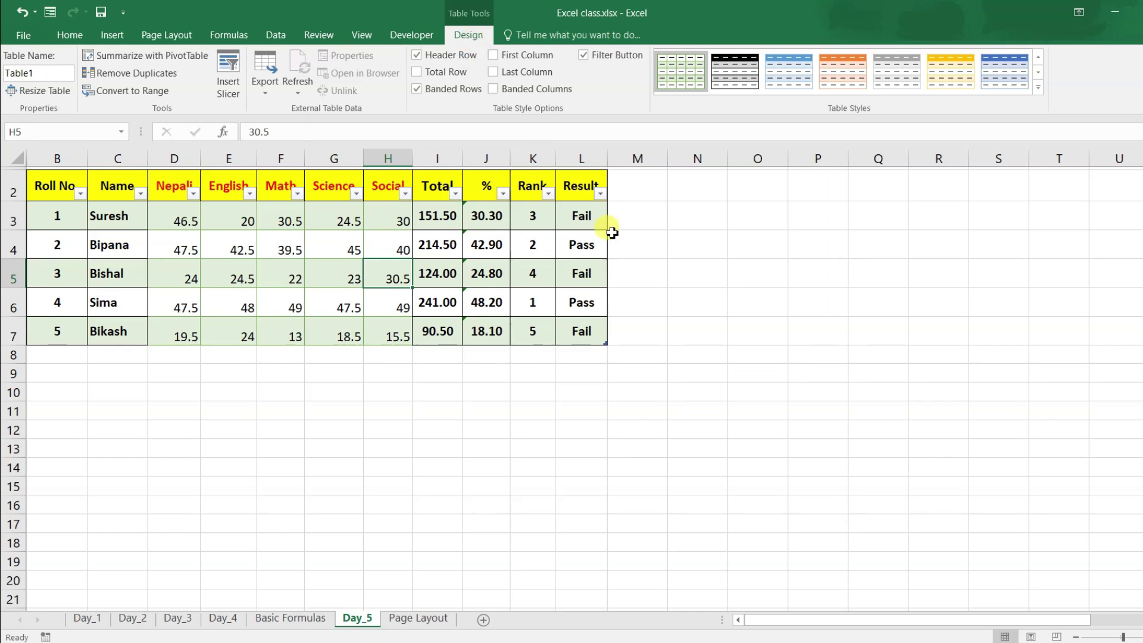
click(710, 298)
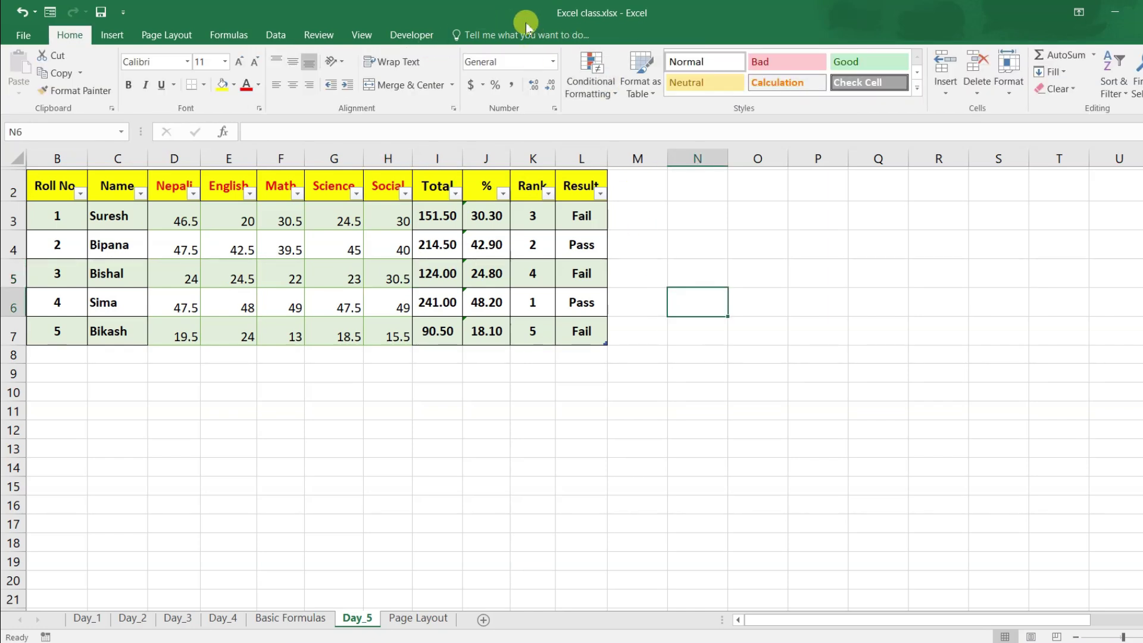
click(369, 273)
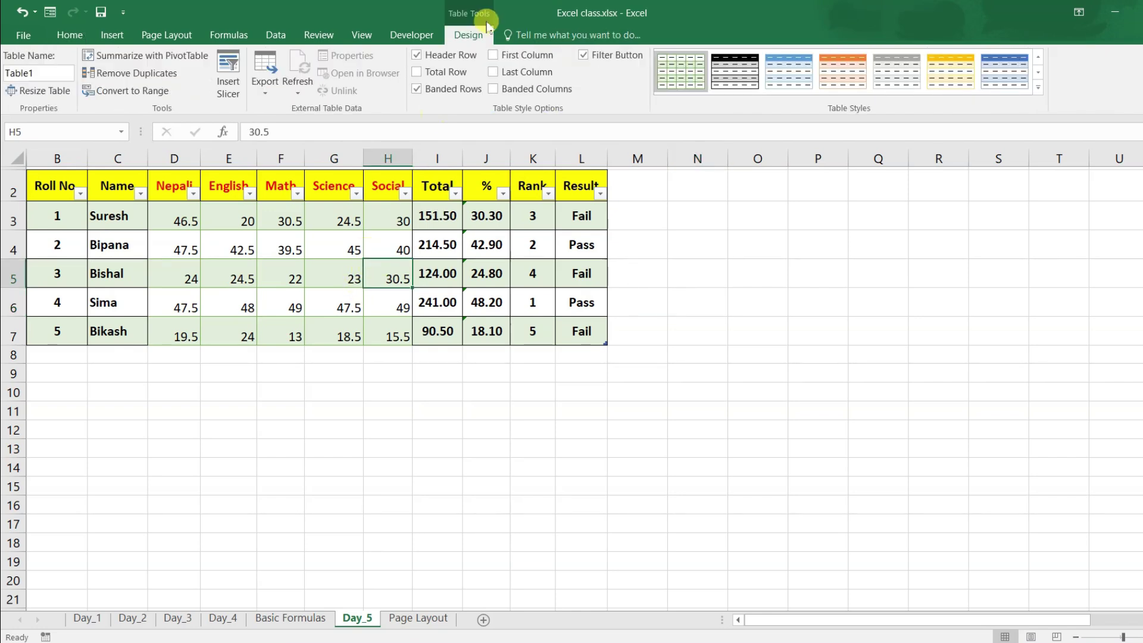
click(641, 278)
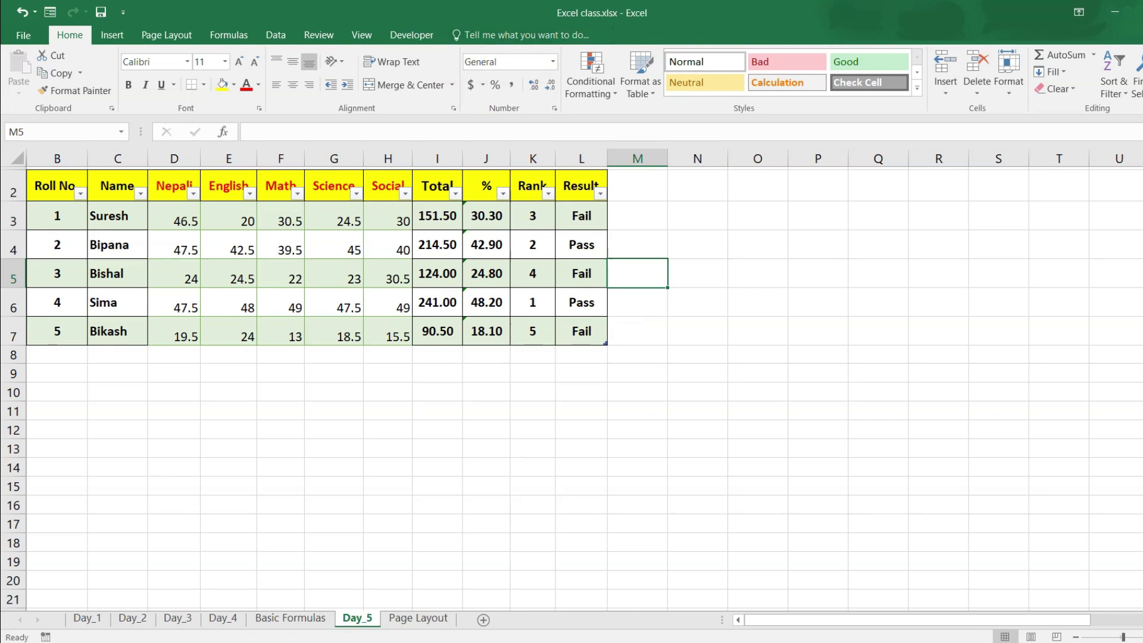
click(345, 245)
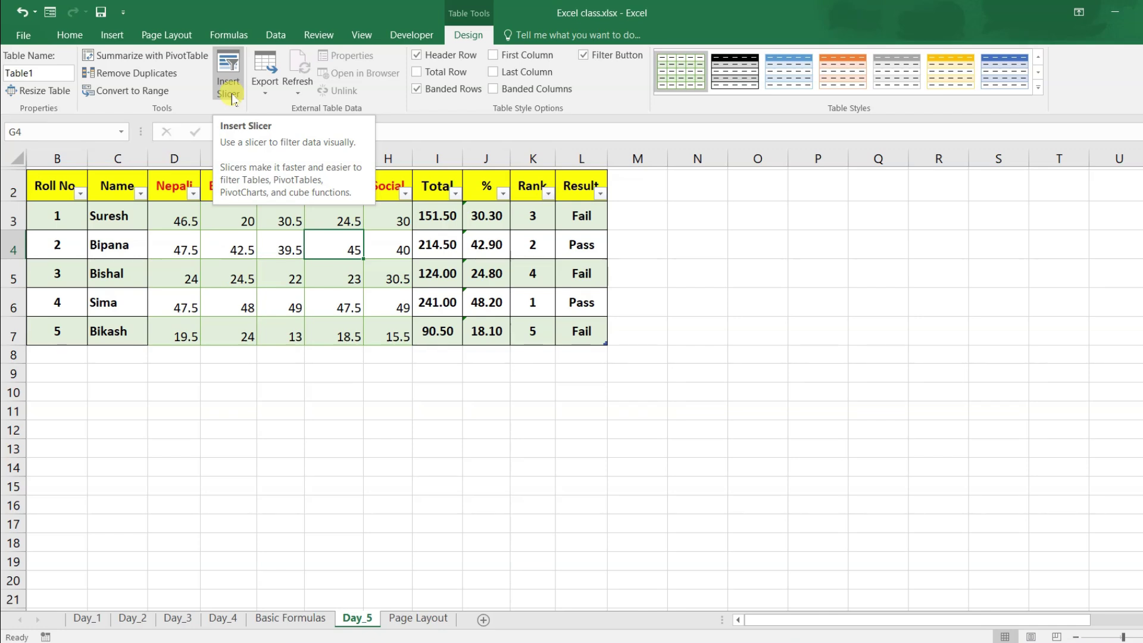
- Insert a slicer for the table's Result column
click(232, 95)
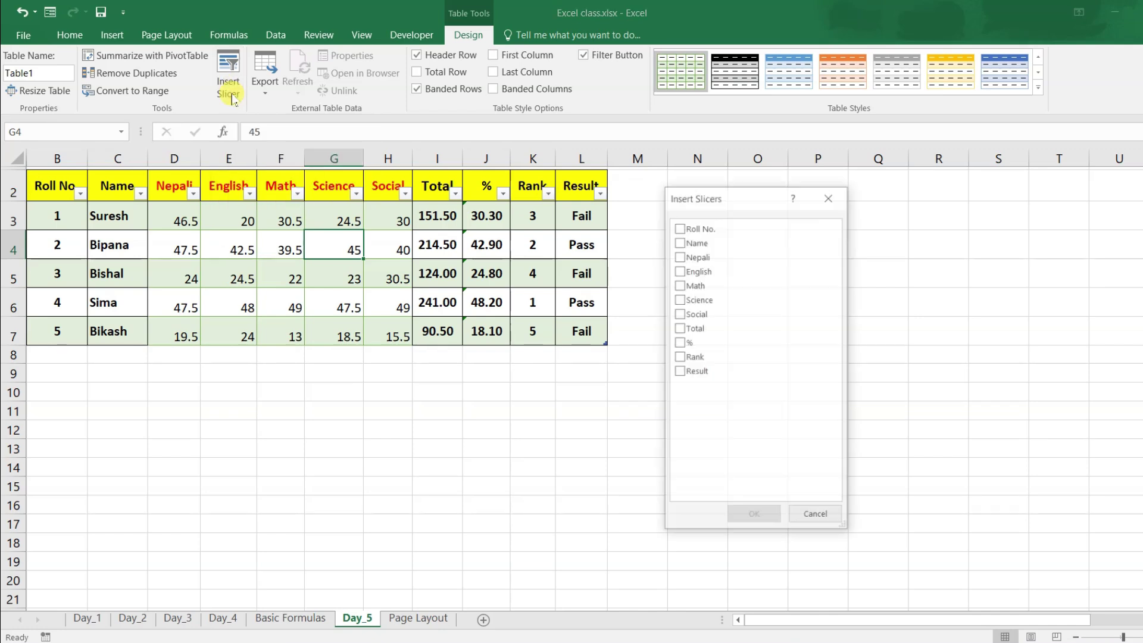
drag(747, 205, 706, 193)
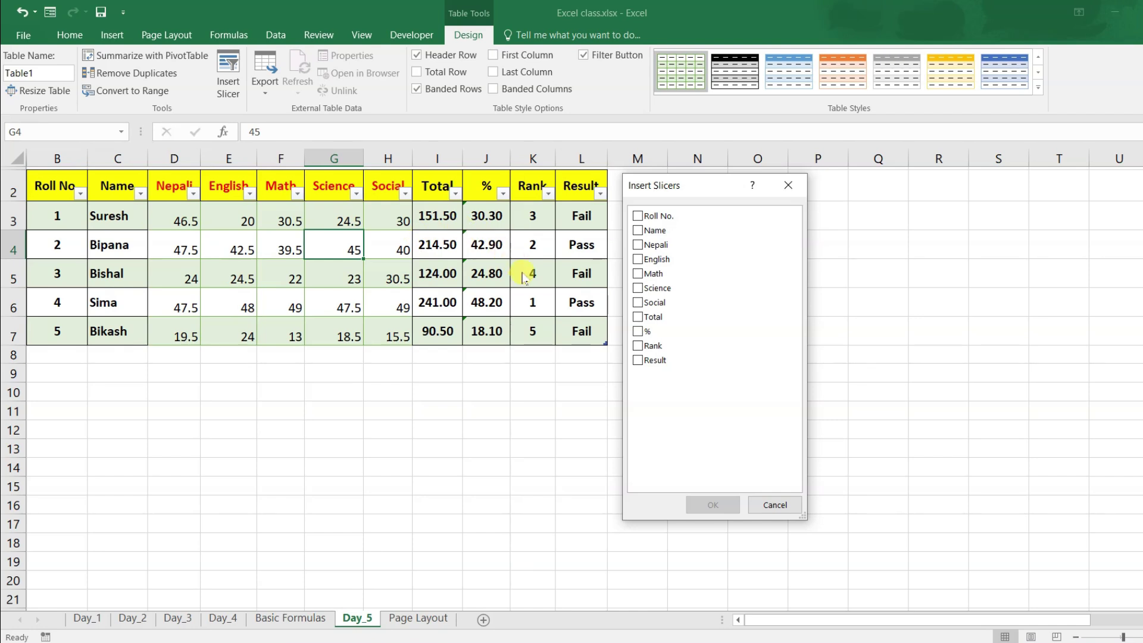
click(637, 361)
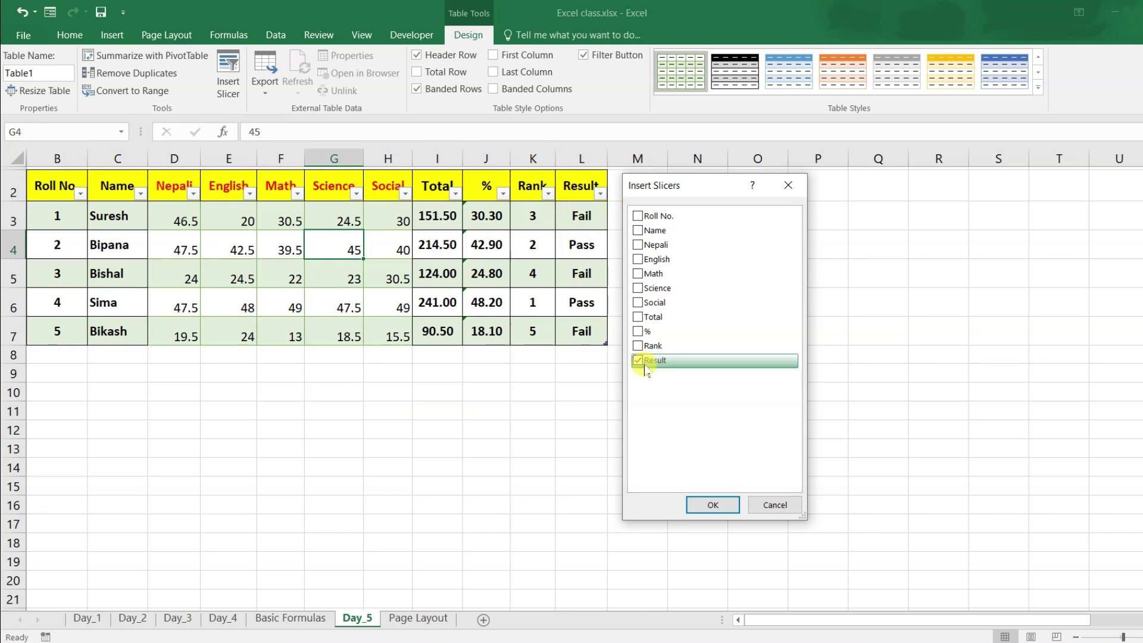
click(721, 503)
- Move the Result slicer beside the table and resize it to 0.99" by 1.49"
mouse_move(595, 281)
mouse_down()
mouse_move(661, 205)
mouse_move(650, 185)
mouse_move(661, 184)
mouse_up()
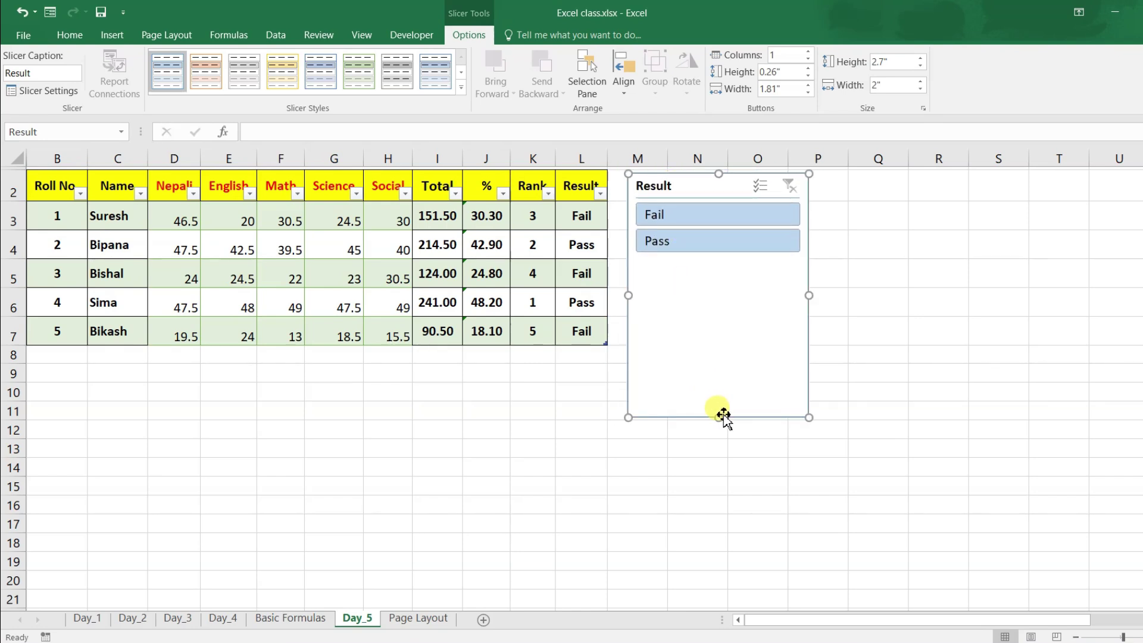
drag(719, 417, 714, 268)
drag(809, 216, 762, 214)
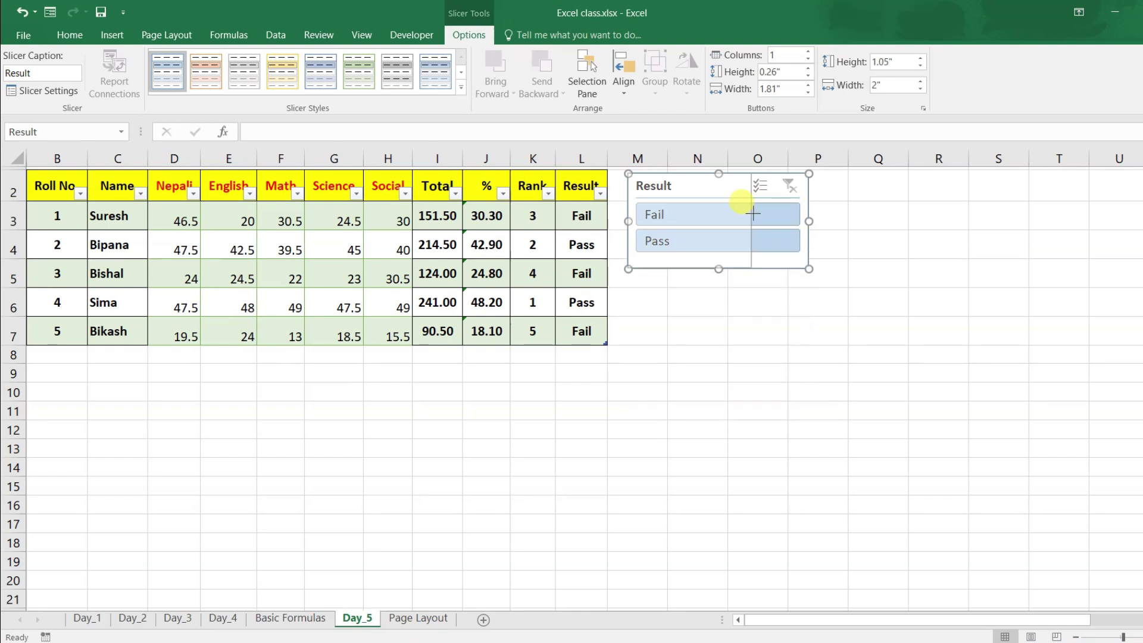
drag(760, 222, 784, 222)
mouse_move(707, 269)
mouse_down()
mouse_move(709, 333)
mouse_move(706, 263)
mouse_up()
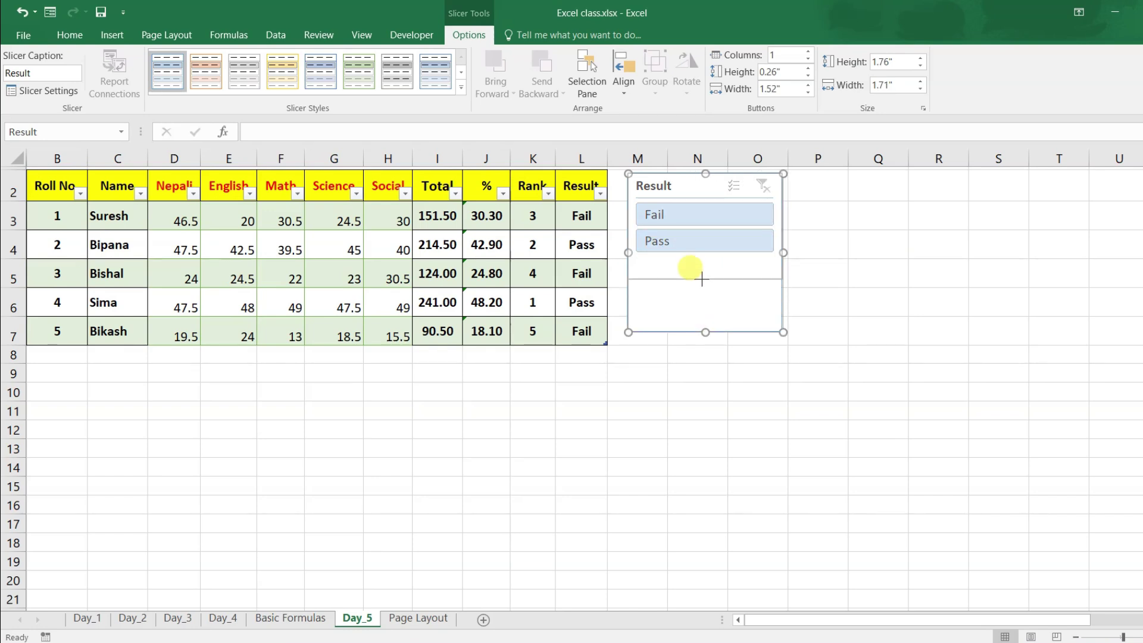
drag(783, 219, 763, 219)
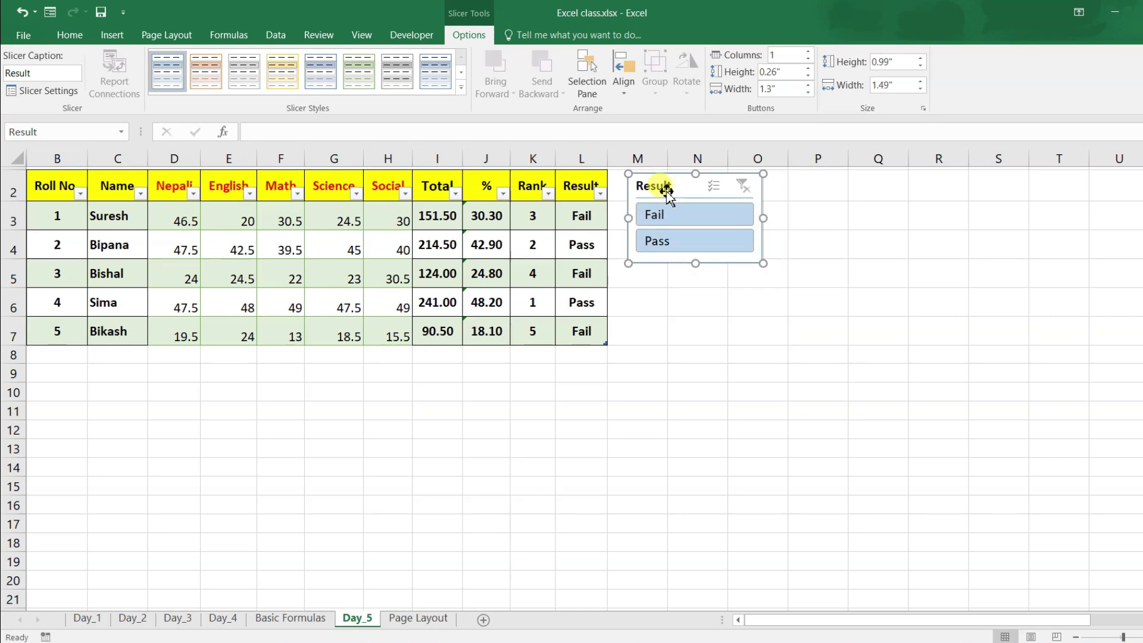
- Select the Result values in column L to check their formulas
drag(587, 185, 586, 332)
click(587, 241)
click(587, 219)
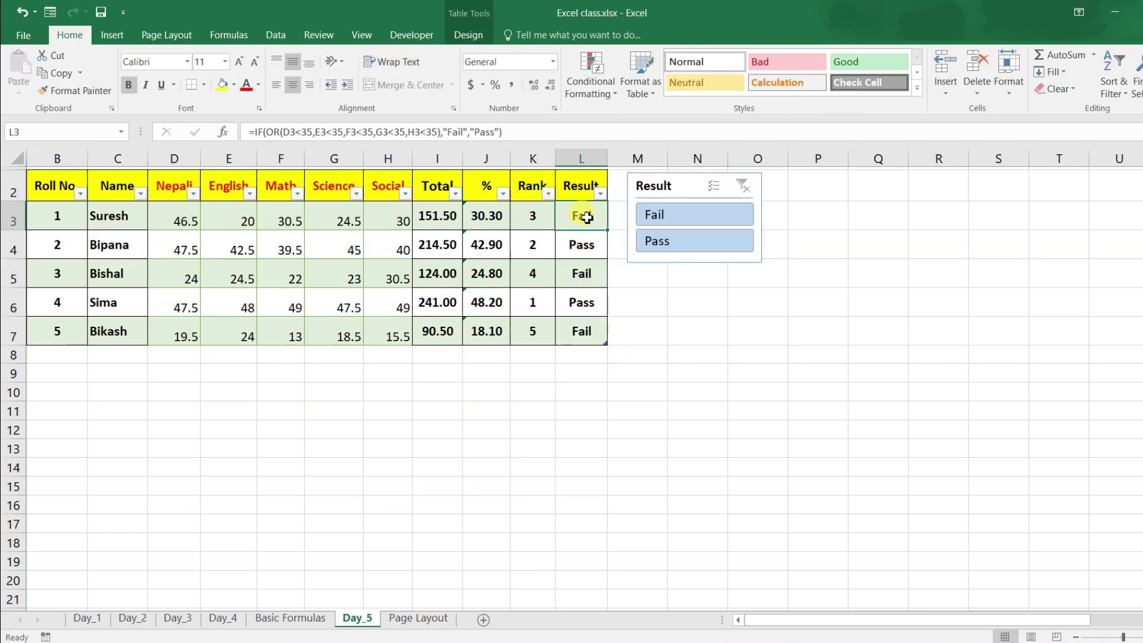
- Filter the table to Fail, then Pass students with the Result slicer, checking the Result formulas
click(584, 275)
click(587, 306)
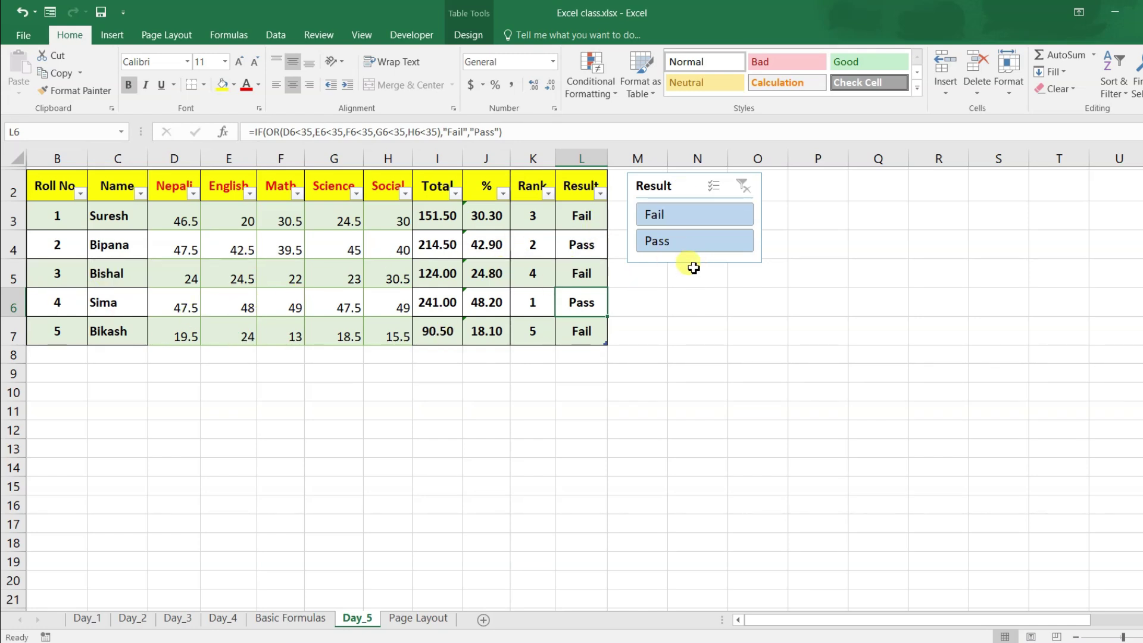
click(673, 215)
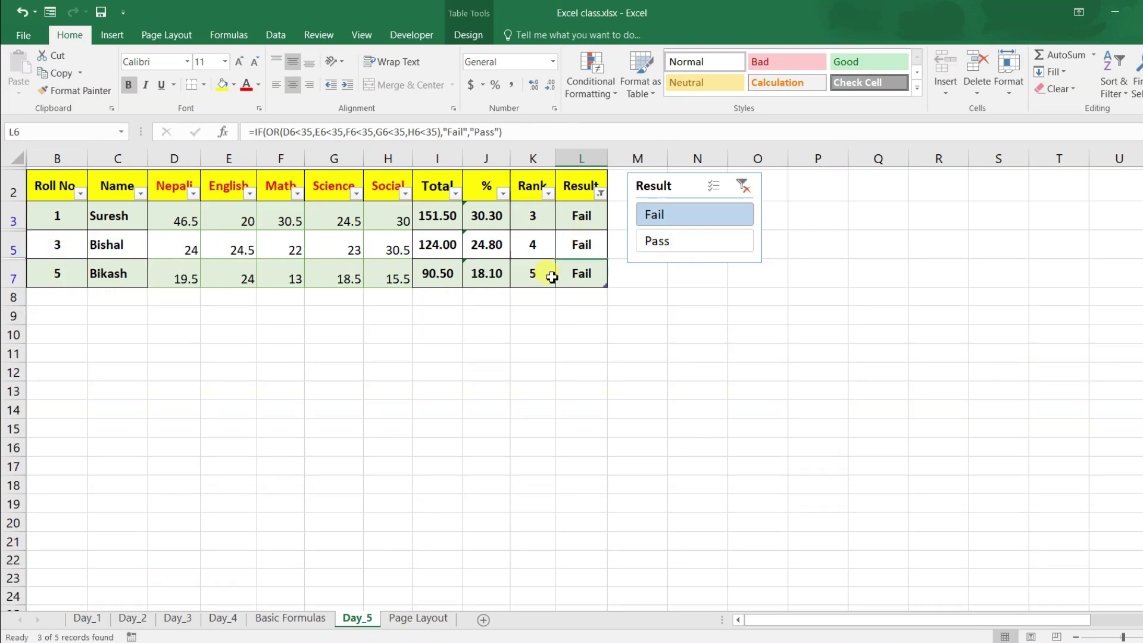
click(659, 245)
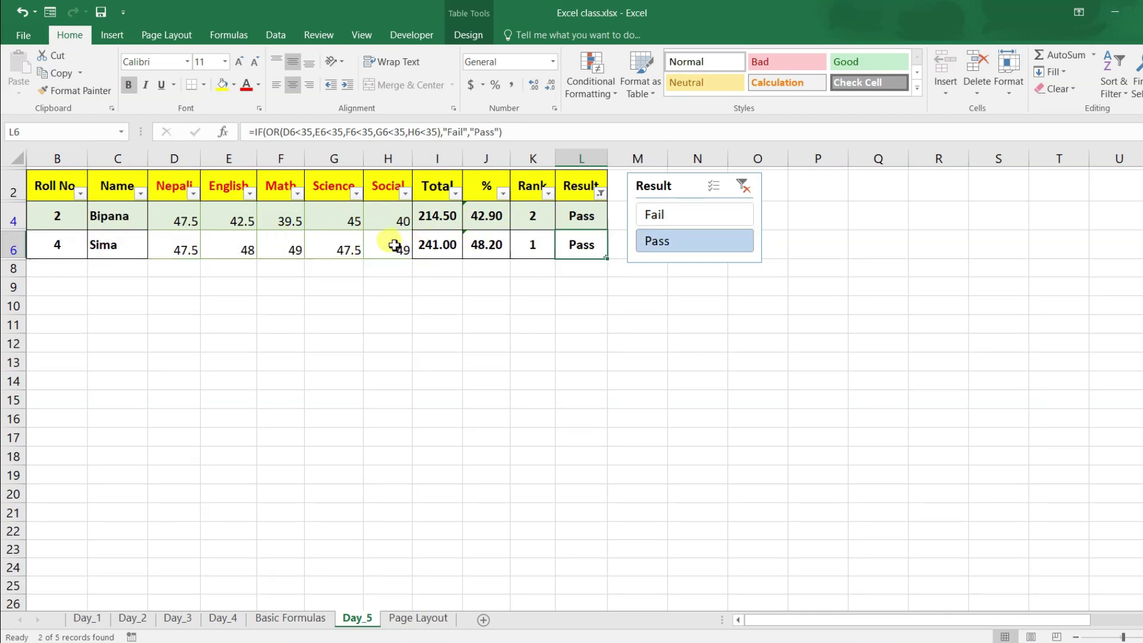
click(706, 224)
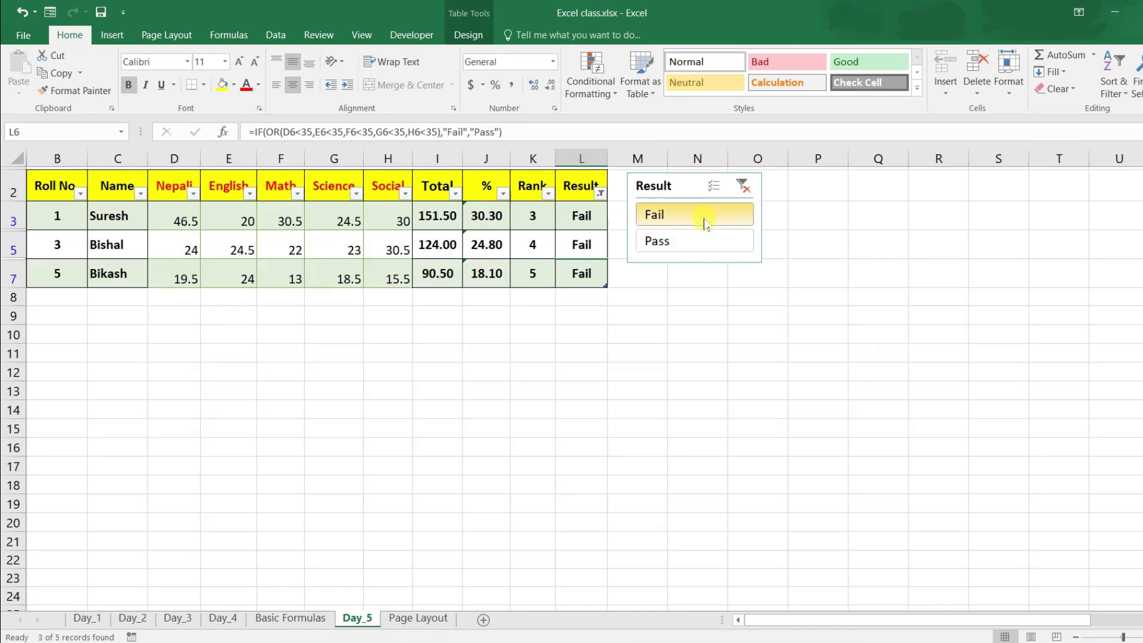
drag(584, 217, 585, 276)
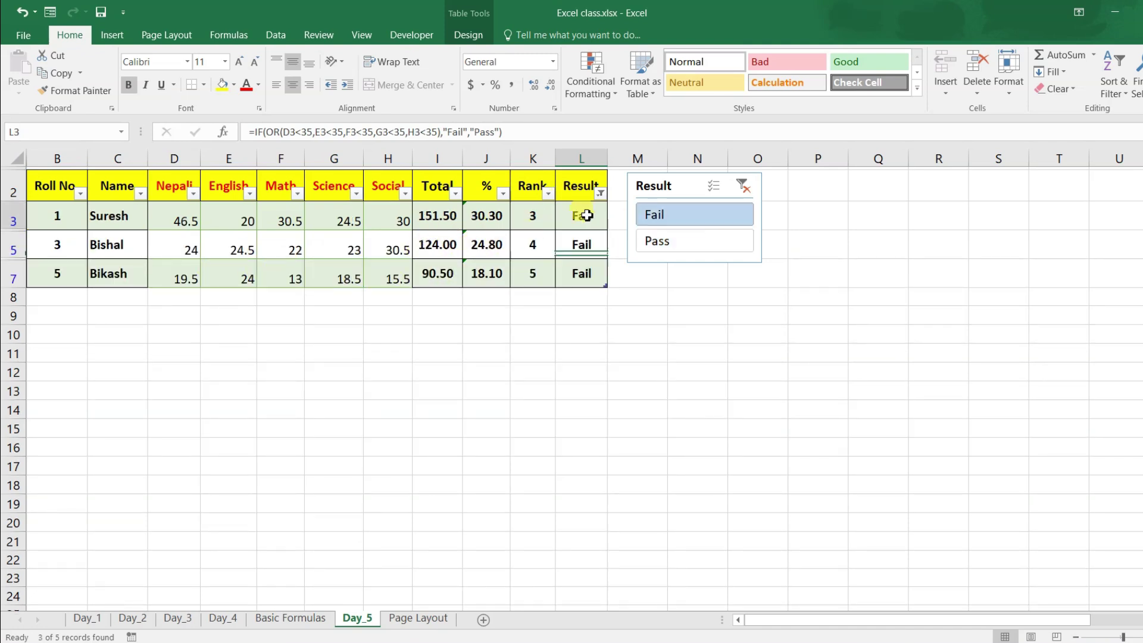
click(578, 245)
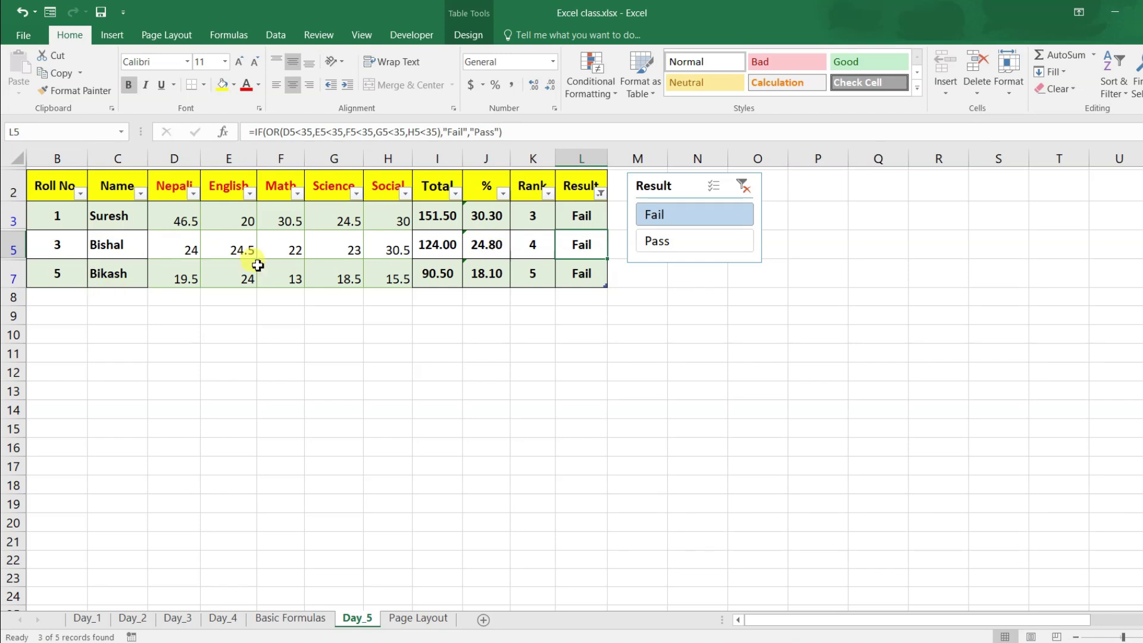
click(694, 244)
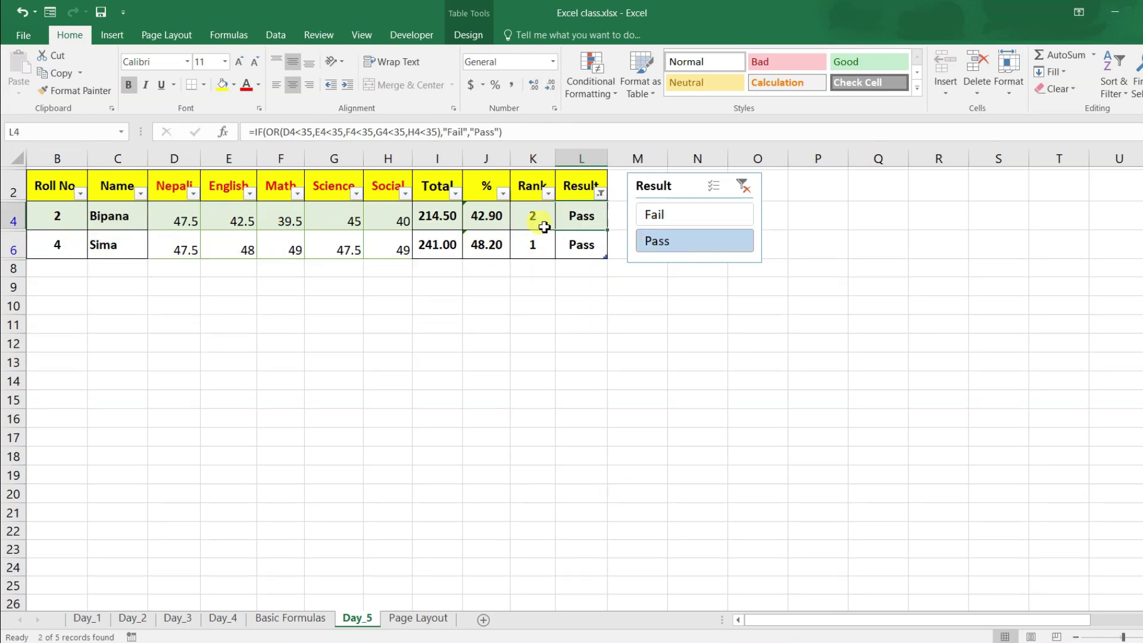
drag(581, 217, 71, 250)
click(161, 249)
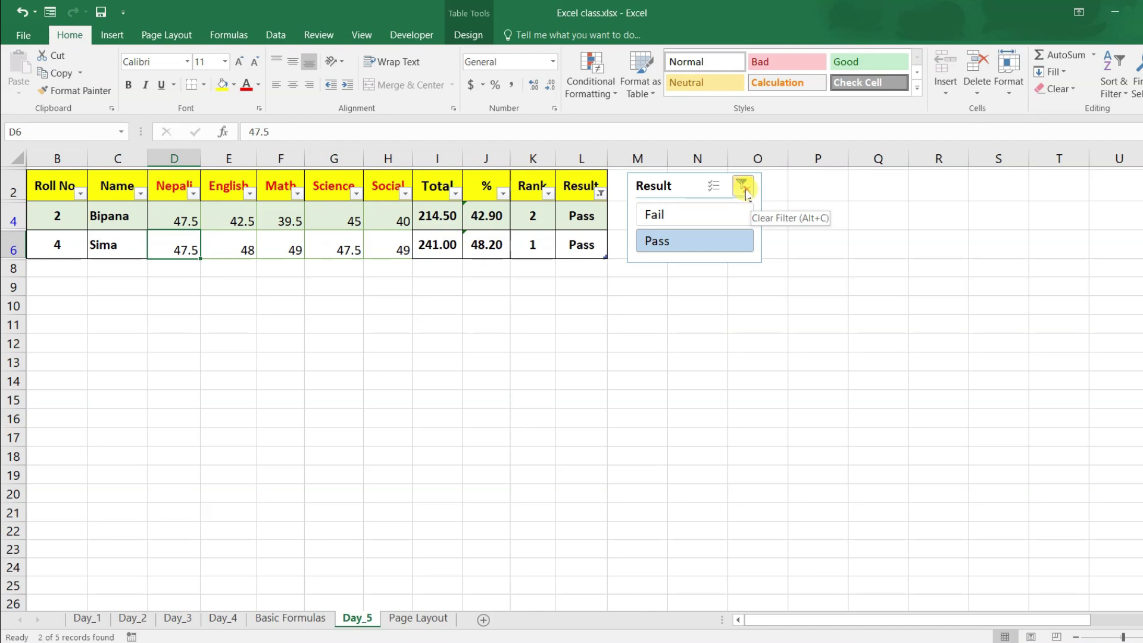
- Try the Fail and Pass filters again, then clear the filter to show all five students
click(743, 187)
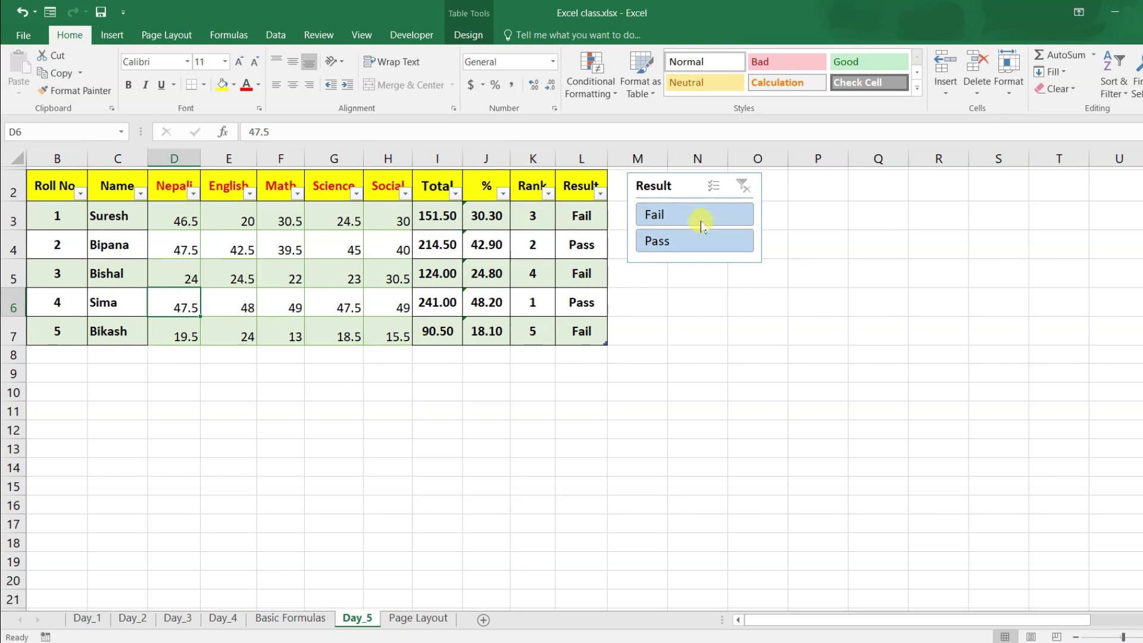
click(701, 219)
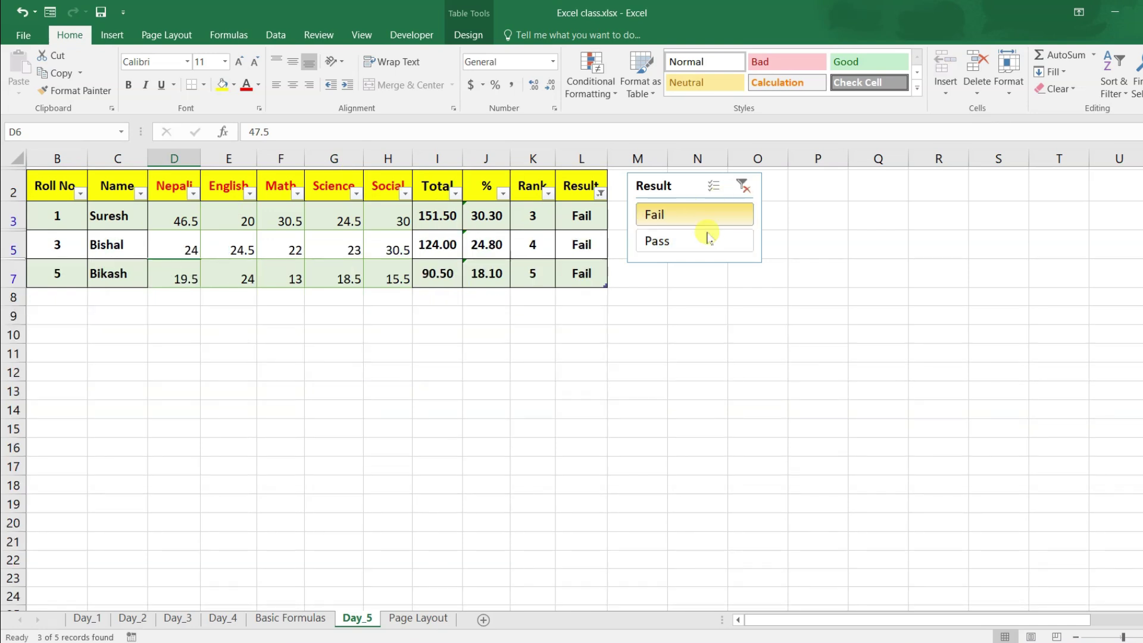
click(699, 243)
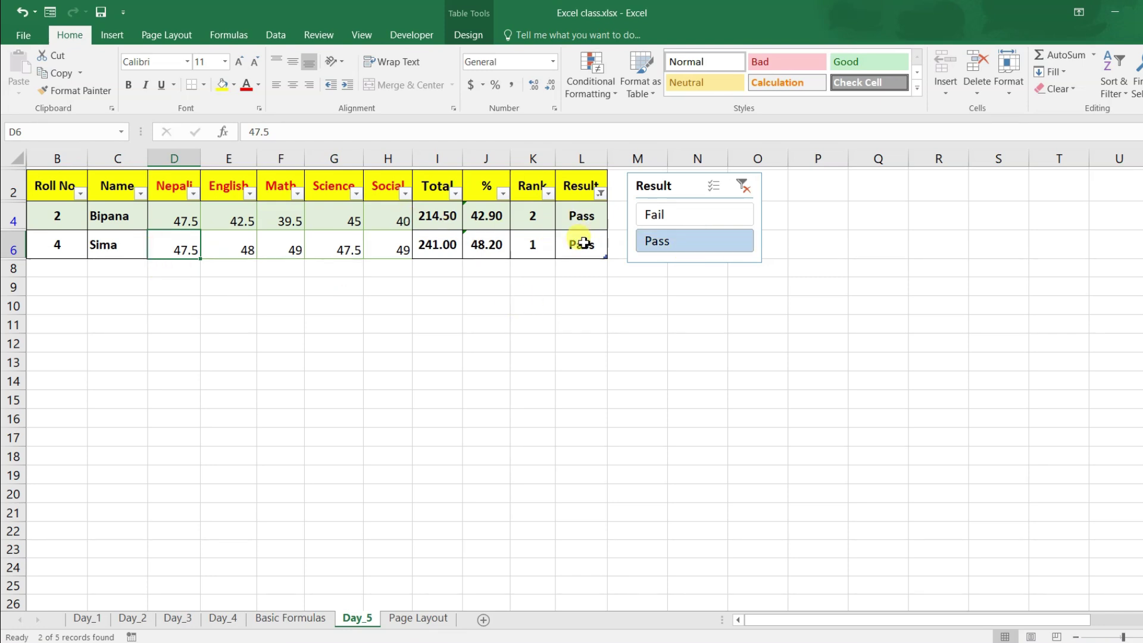
click(742, 187)
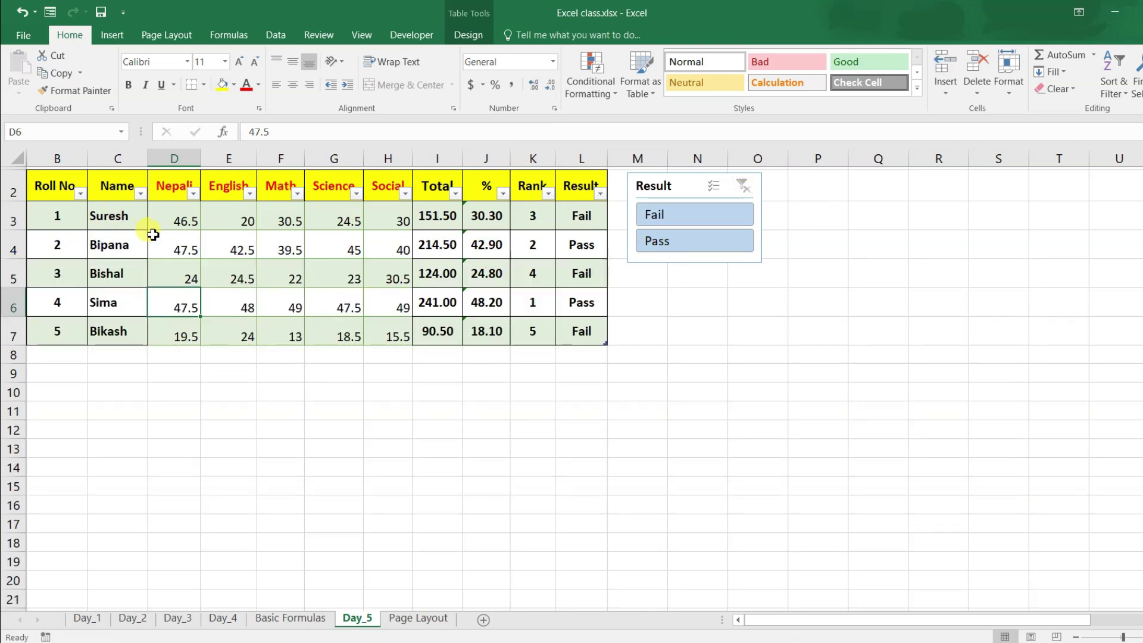
- Insert a new table column to the left of the Nepali column
click(160, 174)
right_click(170, 173)
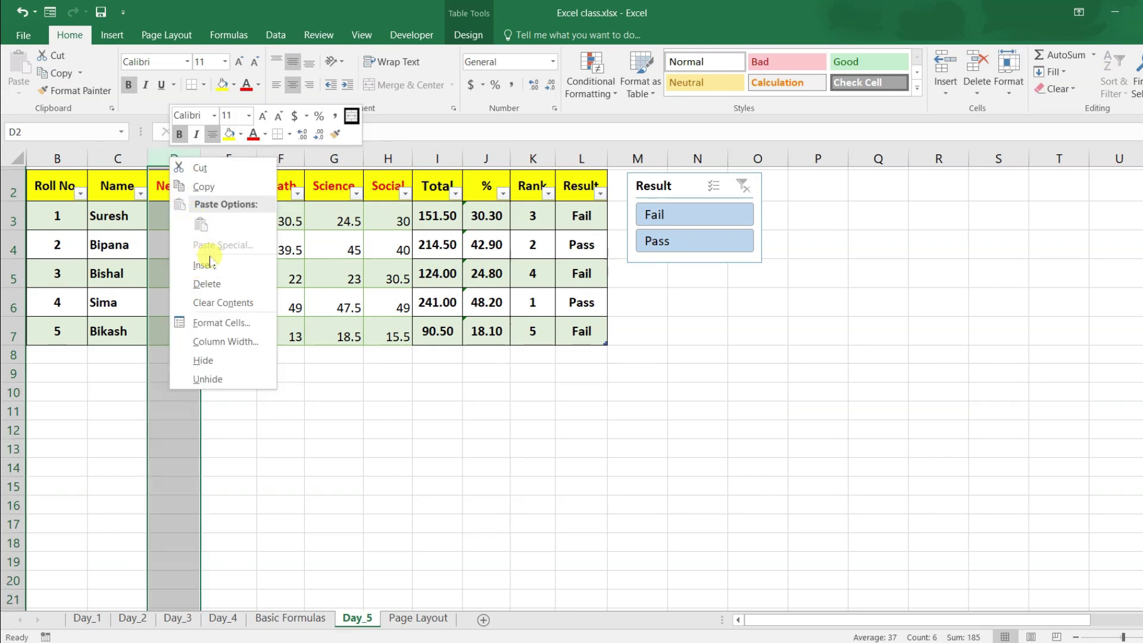
click(215, 267)
click(174, 196)
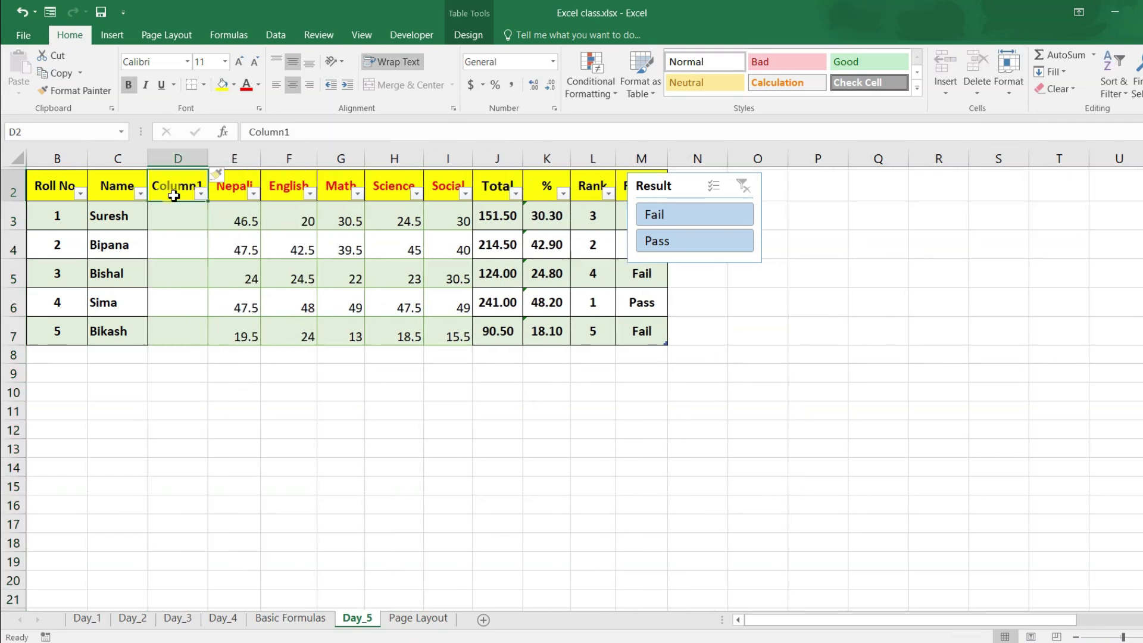
- Head the new column Gen. and enter M, F, M, F, M for the five students
text(Gen.)
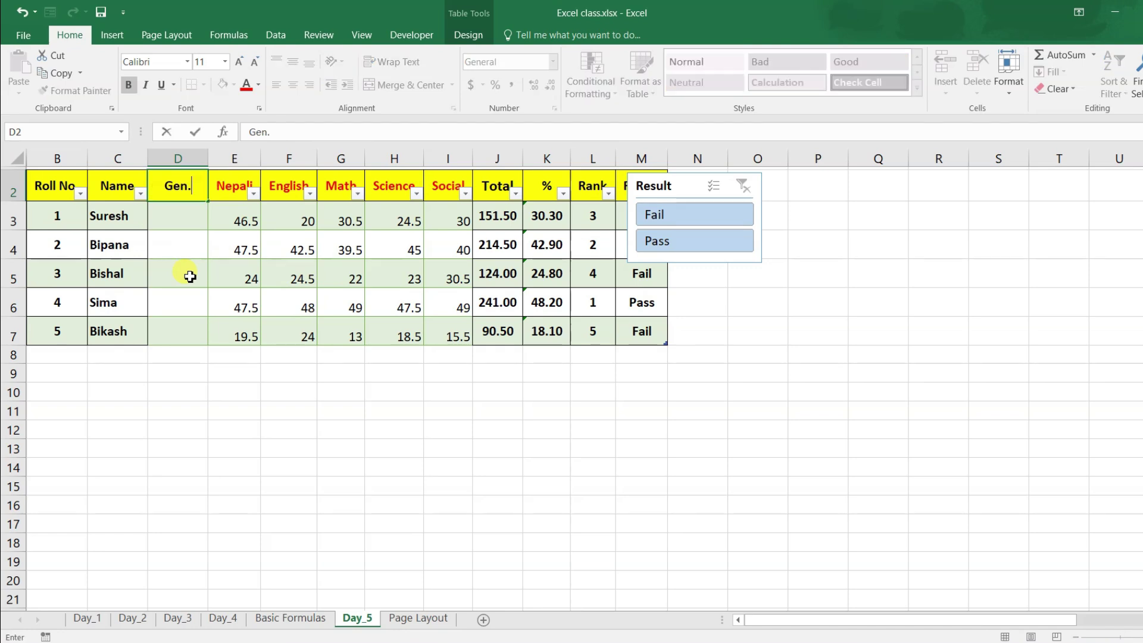
key(Return)
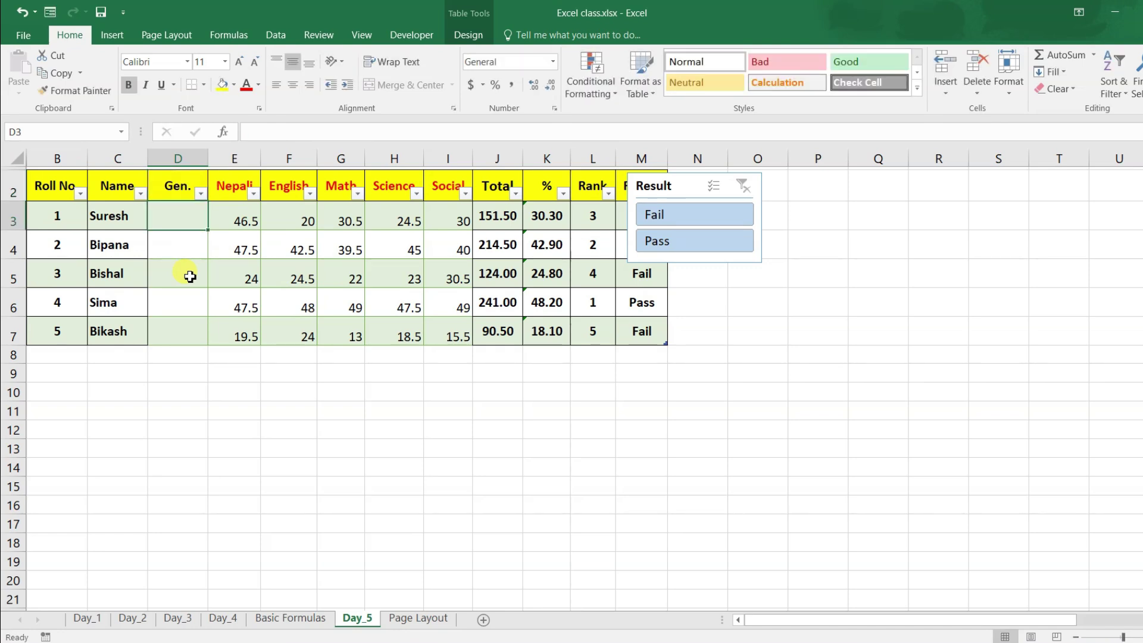
text(M)
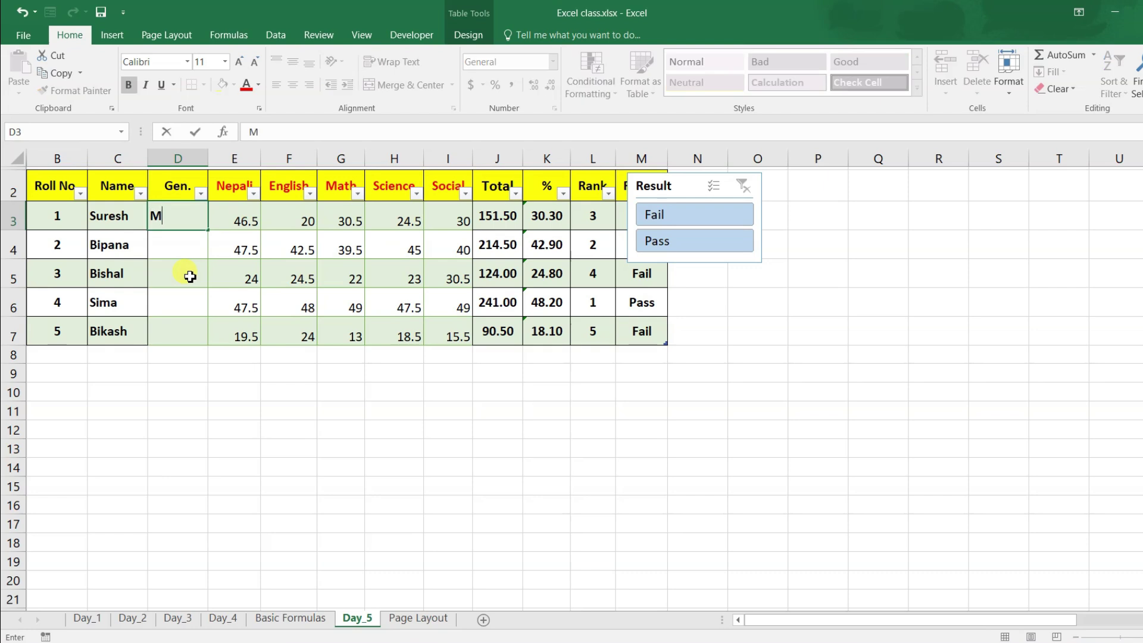
key(Return)
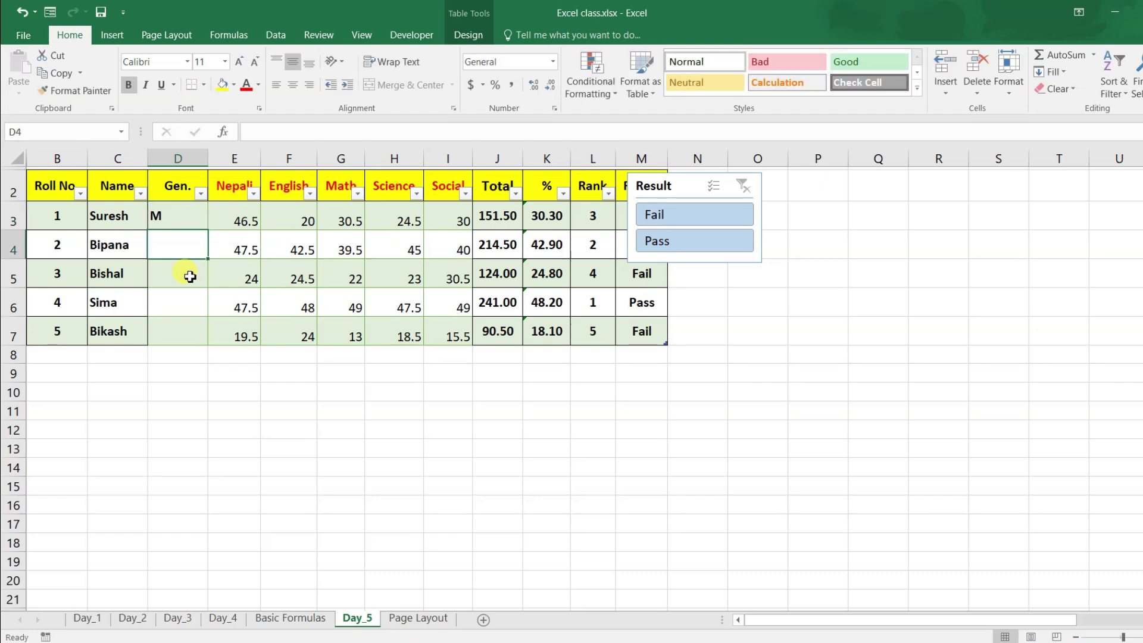
text(F)
key(Return)
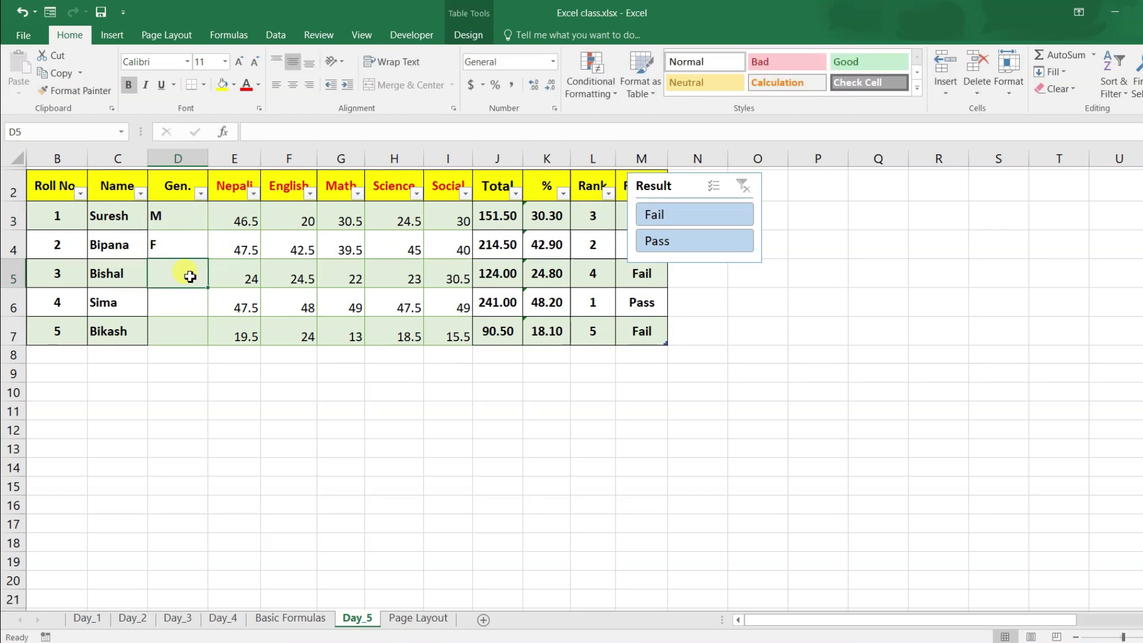
text(M)
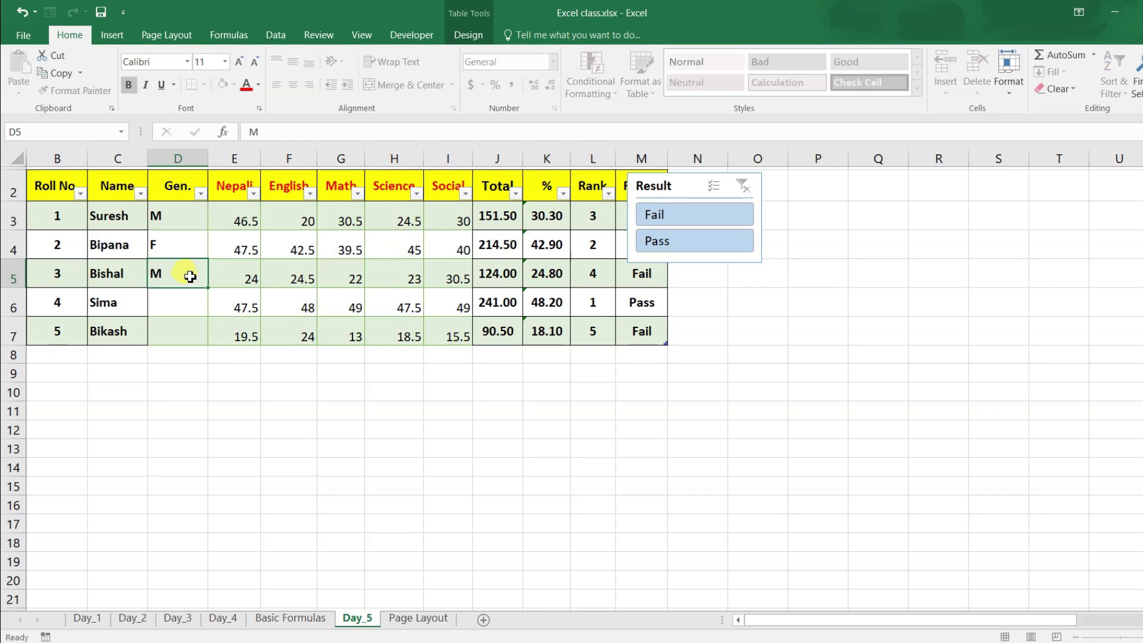
key(Return)
text(F)
key(Return)
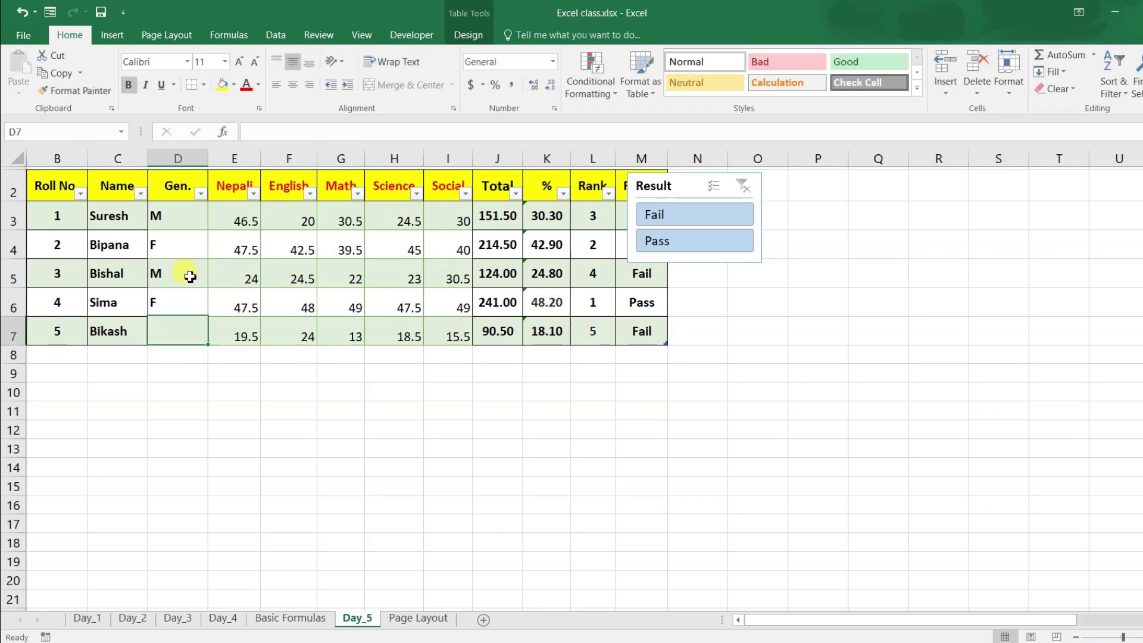
text(M)
key(Return)
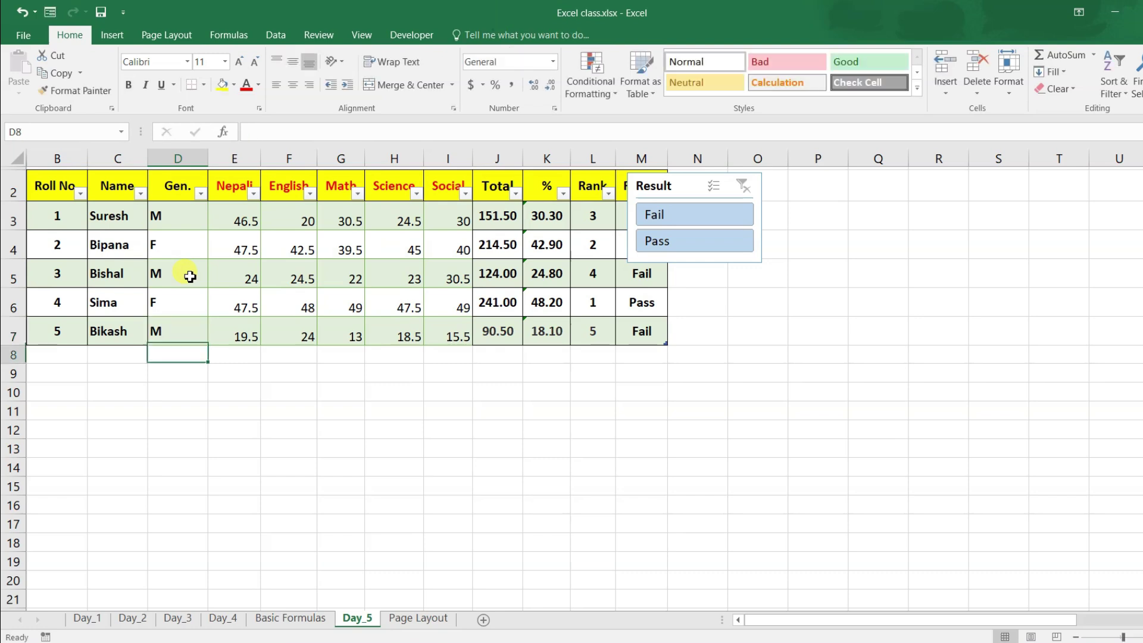
- Narrow column D to fit the single gender letters
drag(179, 230, 179, 325)
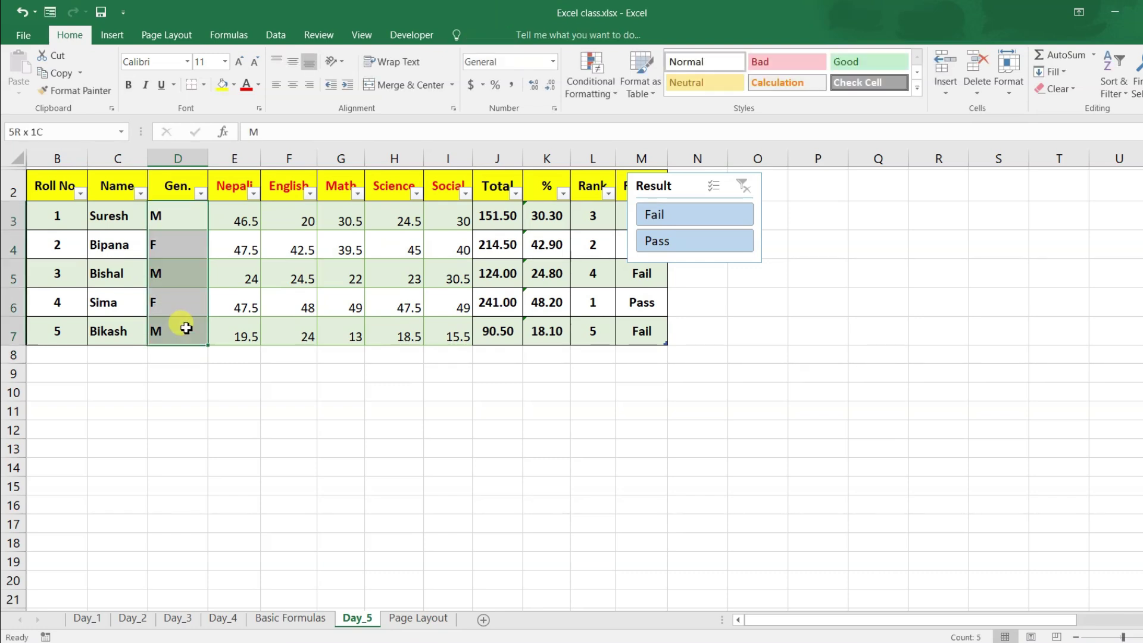
click(178, 275)
drag(208, 160, 198, 160)
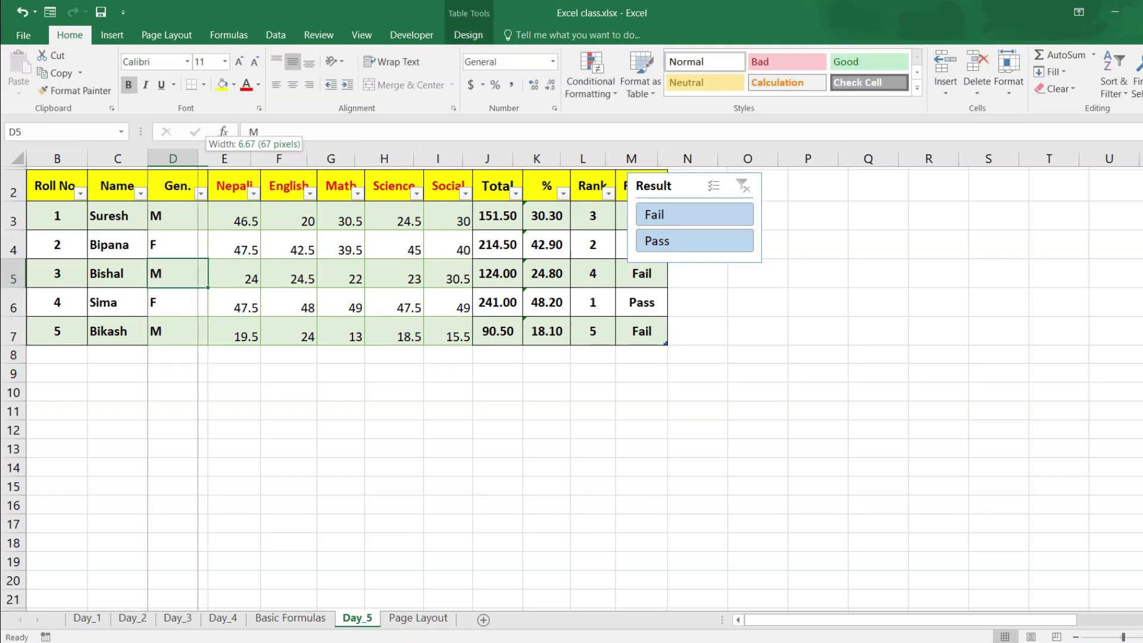
click(291, 248)
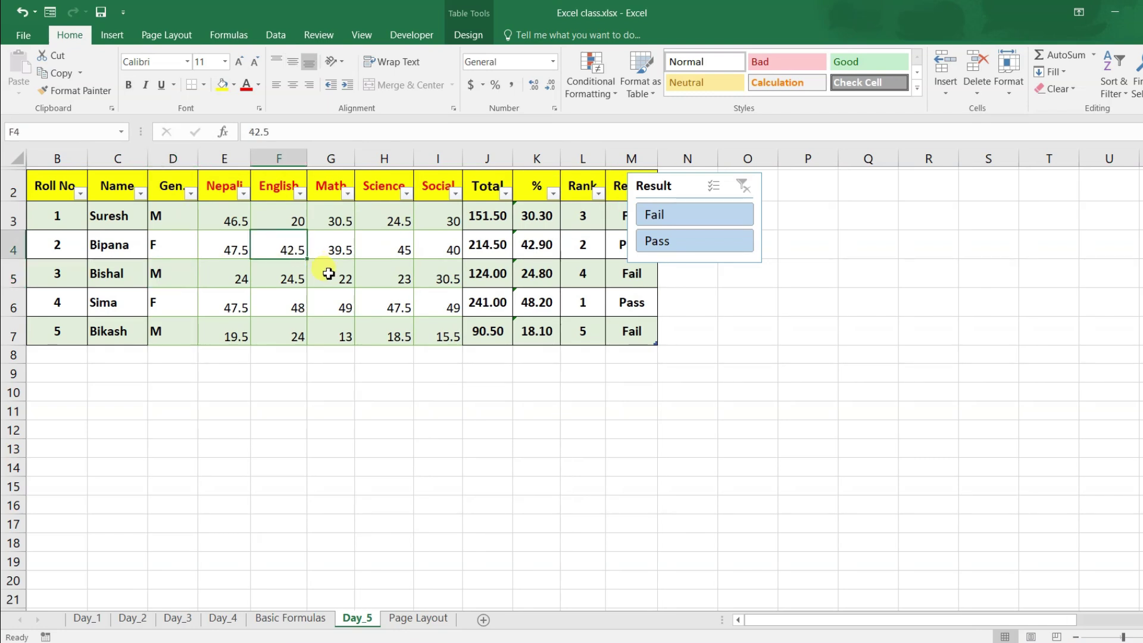
- Insert a slicer for the table's Gen. column
click(470, 37)
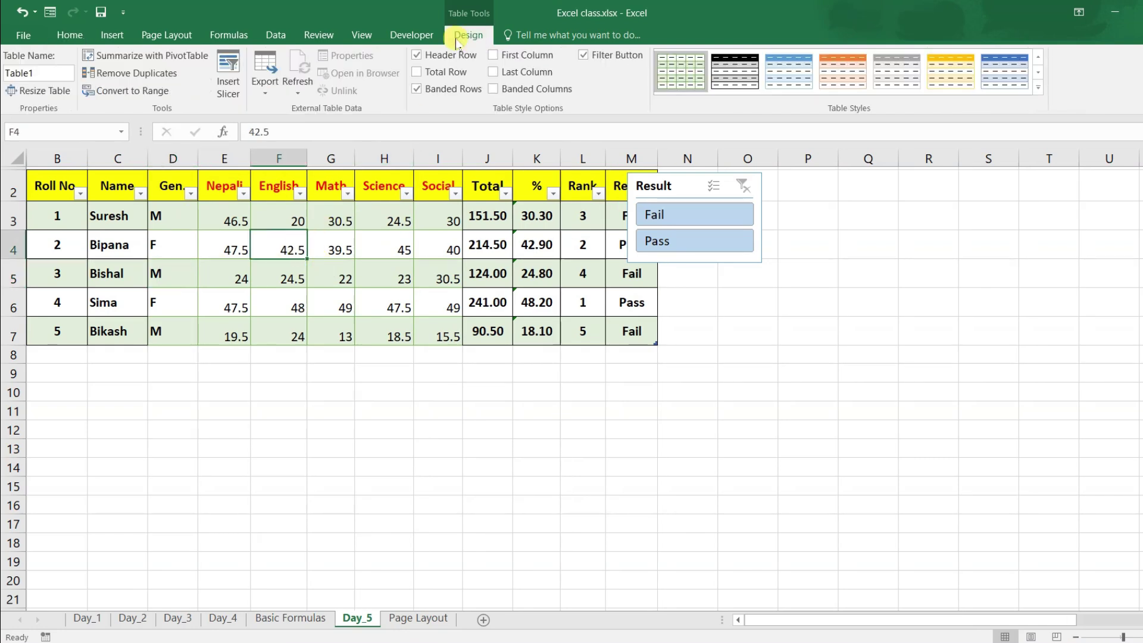
click(235, 99)
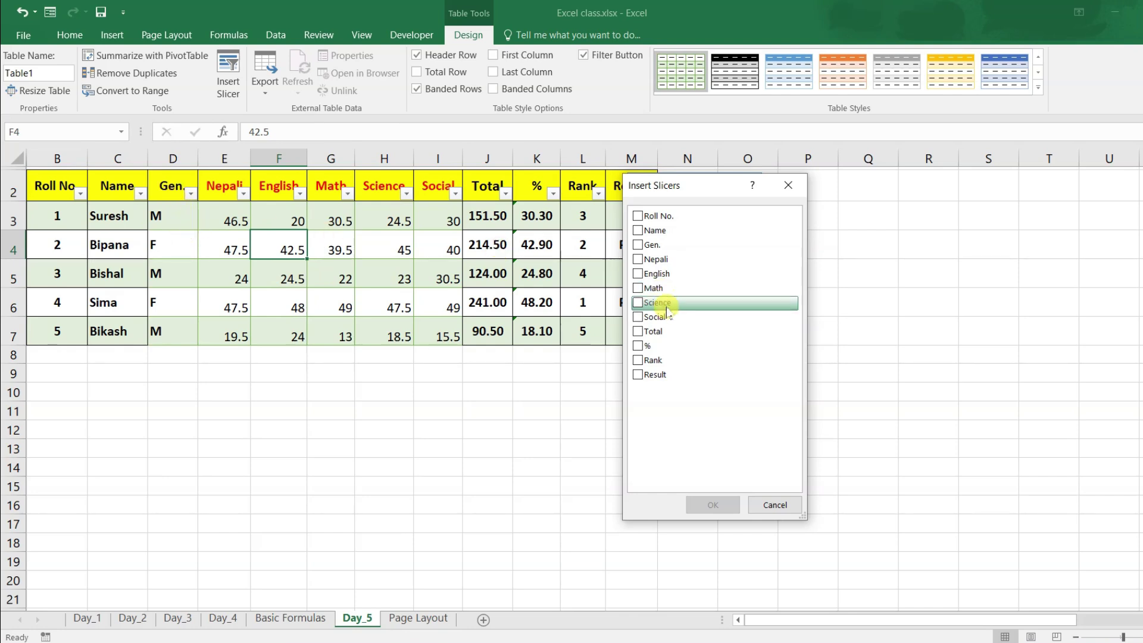
click(638, 246)
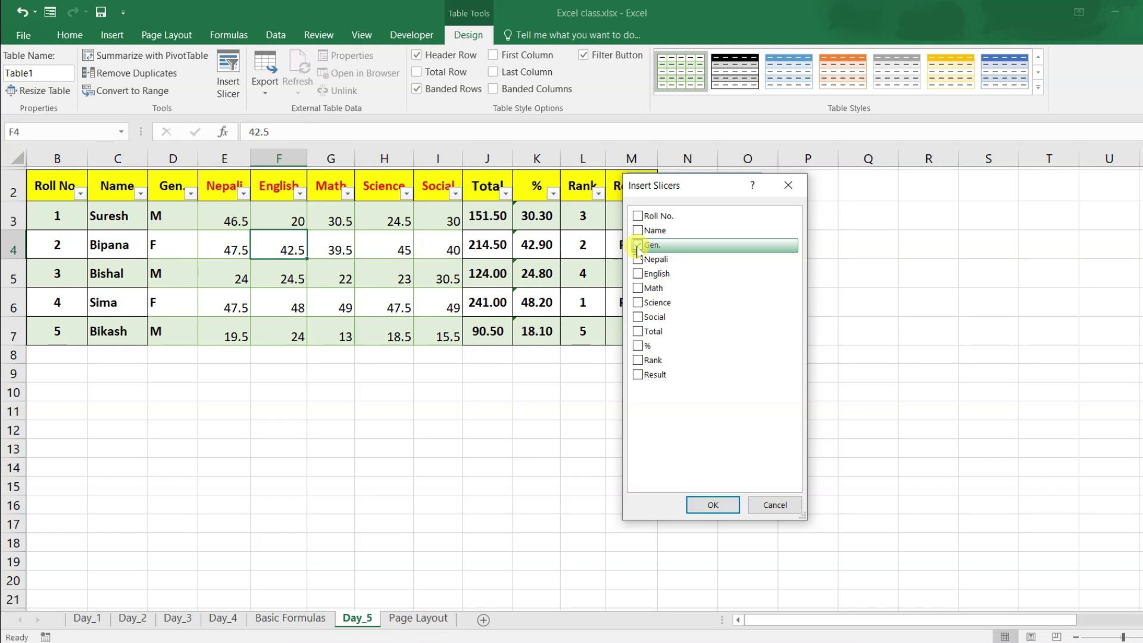
click(713, 505)
- Shrink the Gen. slicer to 1.4" wide and place it under the Result slicer
drag(584, 280, 487, 271)
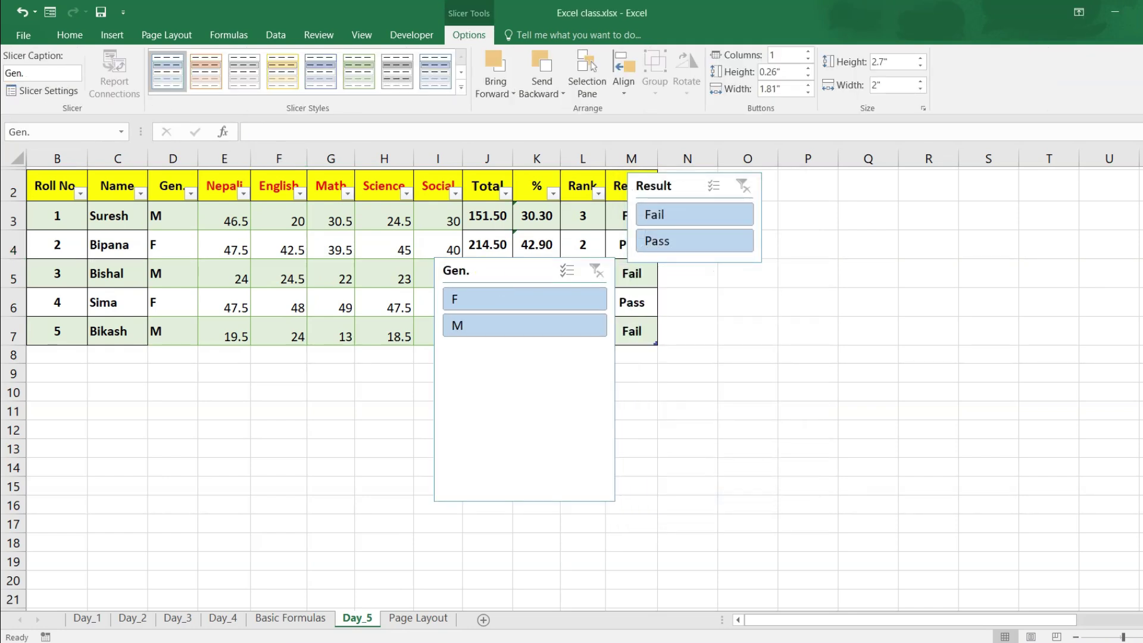
drag(525, 502, 521, 356)
drag(614, 305, 560, 305)
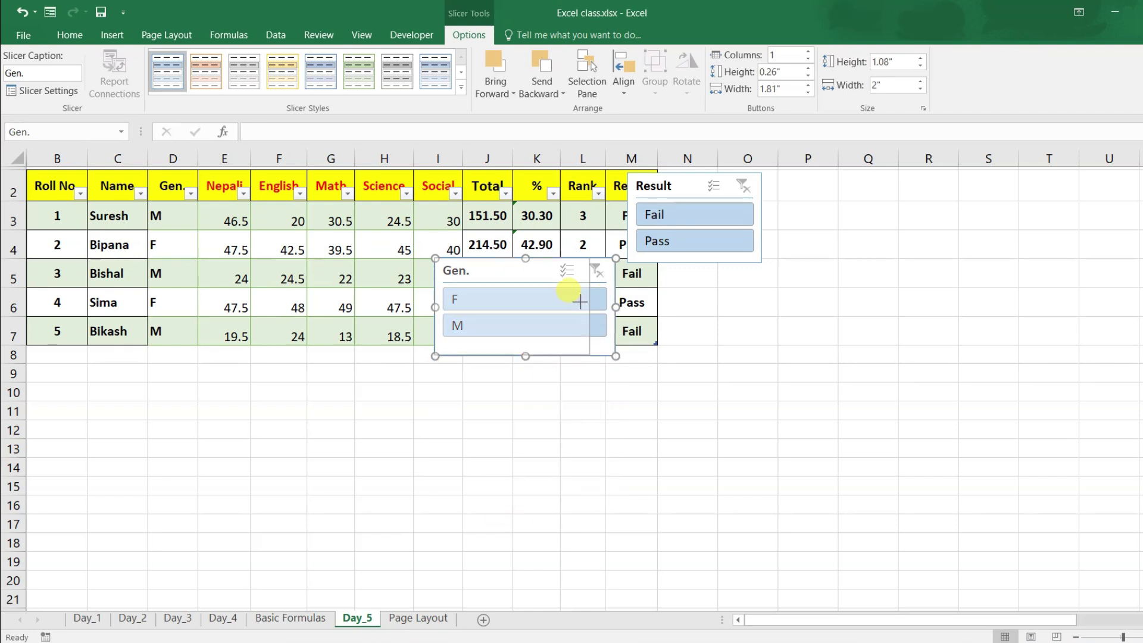
mouse_move(503, 265)
mouse_down()
mouse_move(547, 300)
mouse_move(723, 287)
mouse_up()
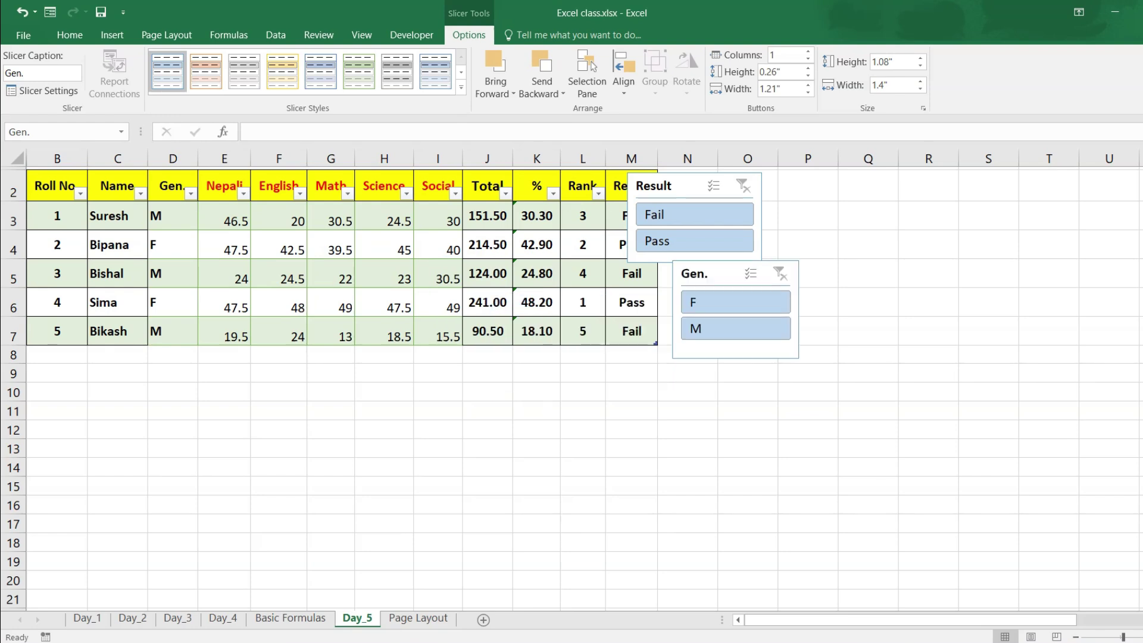
drag(669, 173, 709, 182)
click(712, 304)
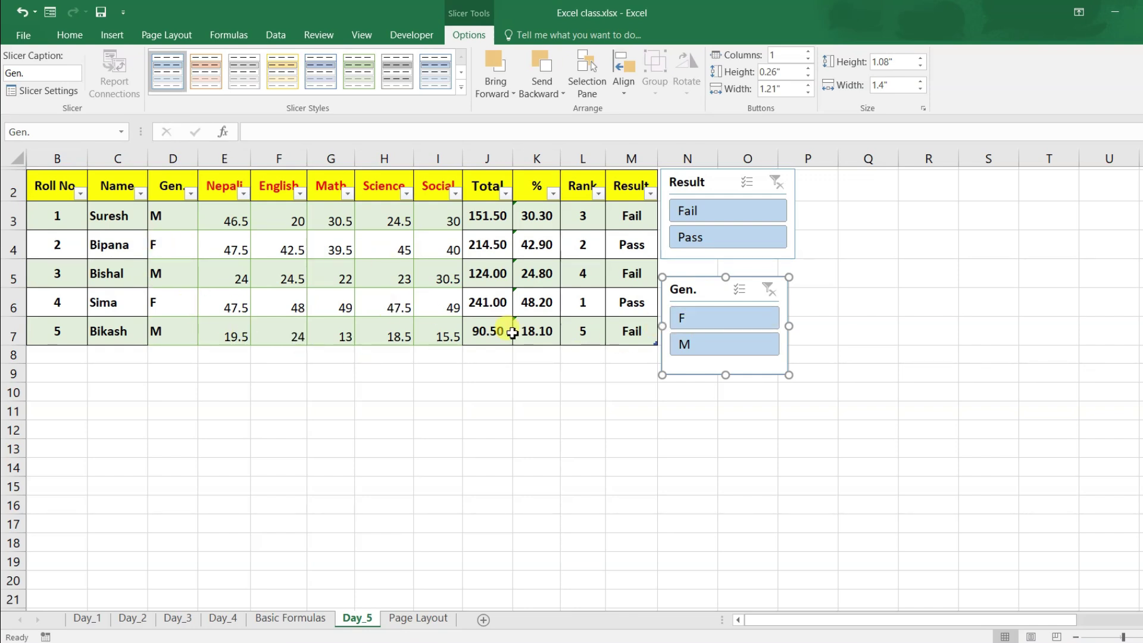
click(698, 325)
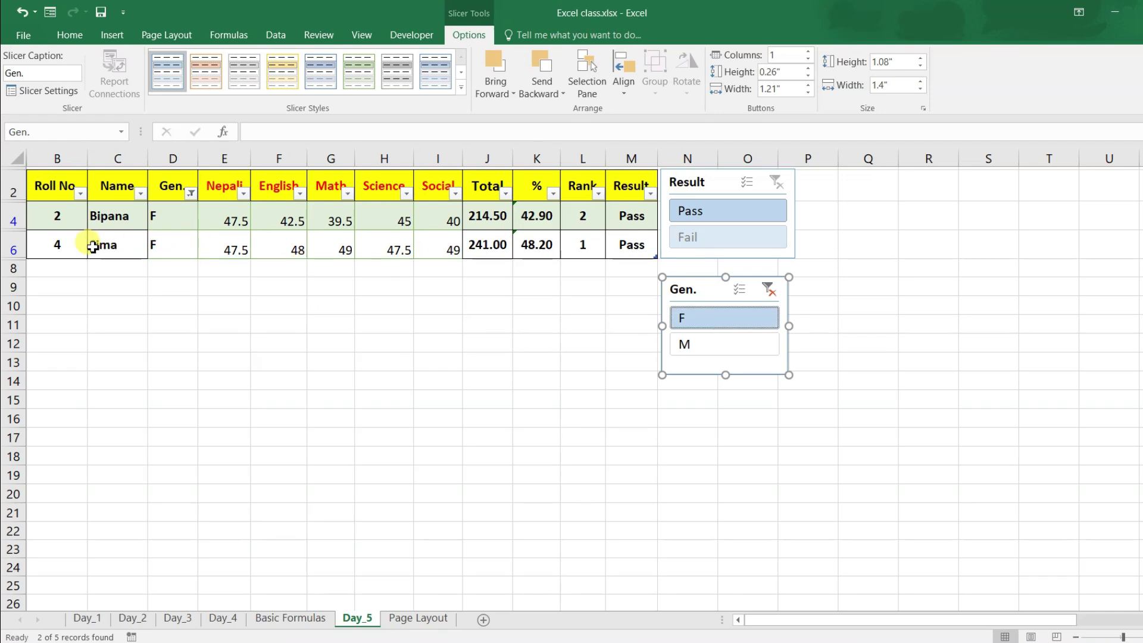
drag(62, 225, 606, 223)
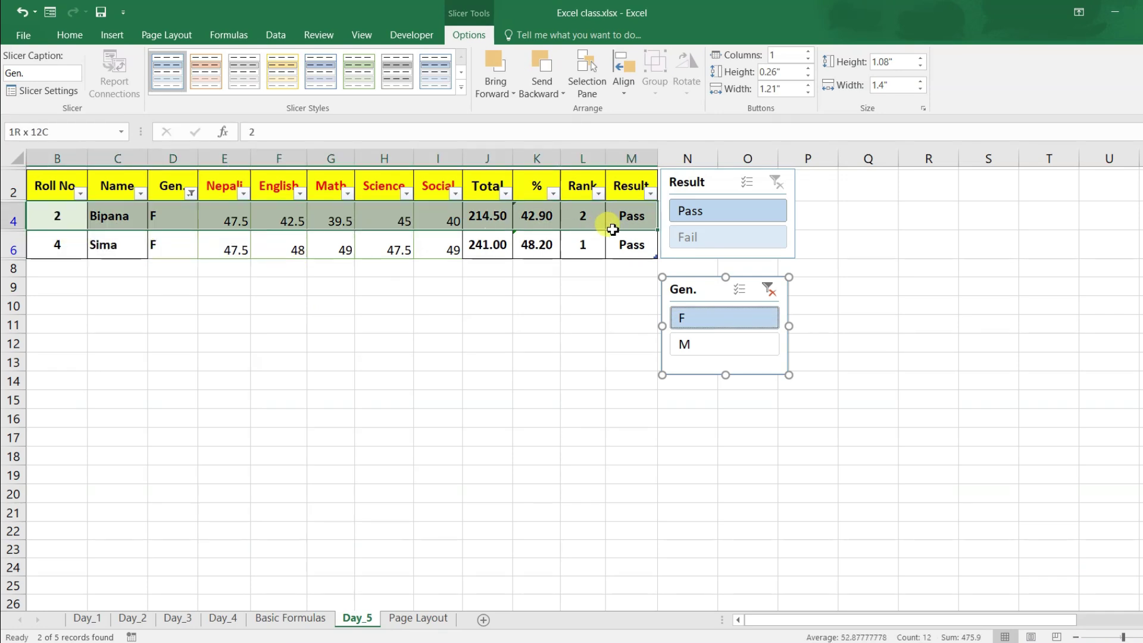
click(500, 250)
click(715, 343)
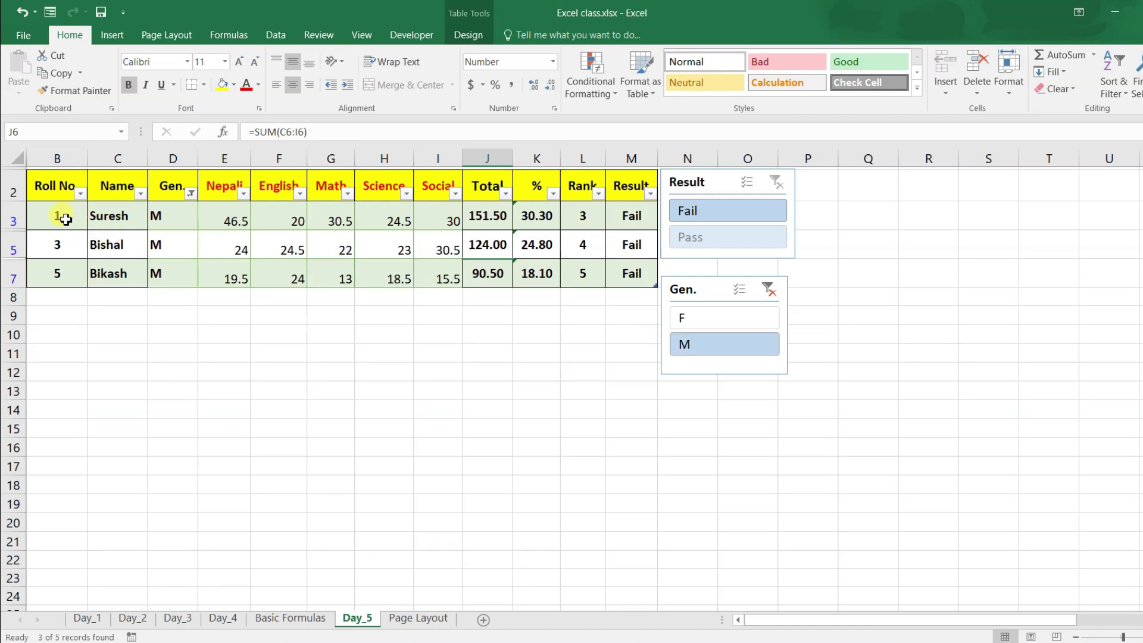
drag(66, 219, 633, 275)
click(438, 244)
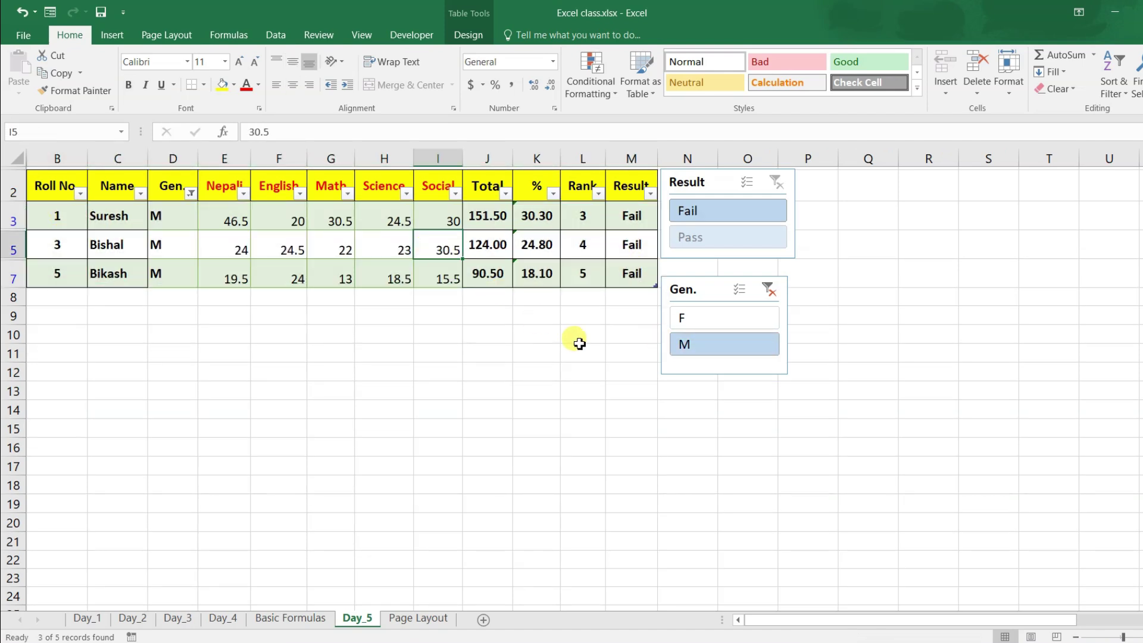
click(722, 319)
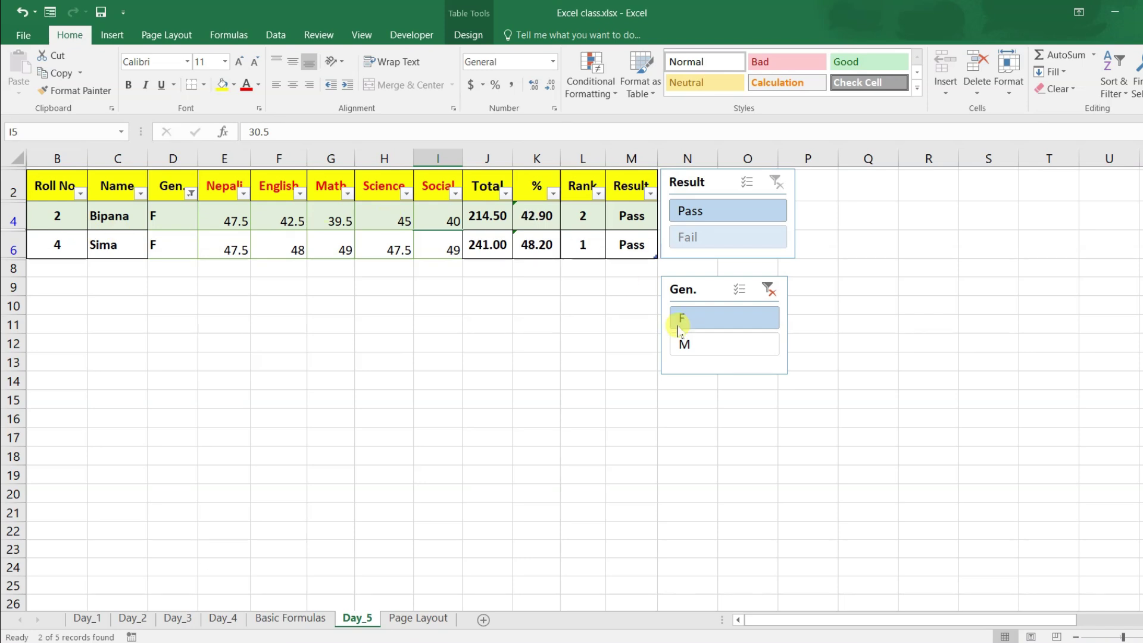
click(697, 344)
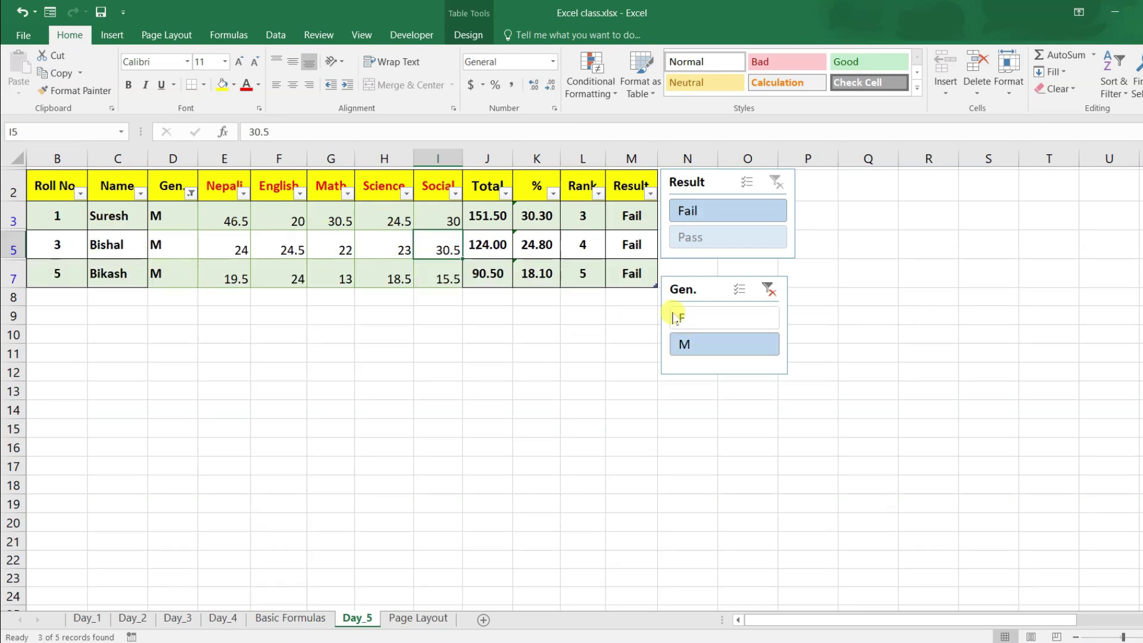
click(768, 290)
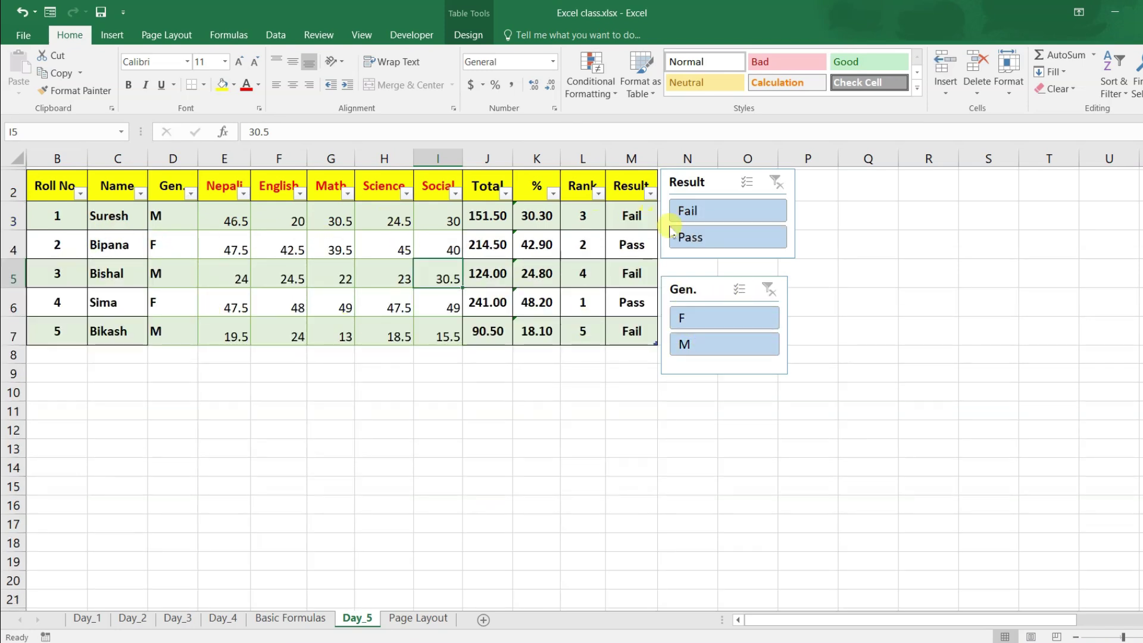
click(690, 211)
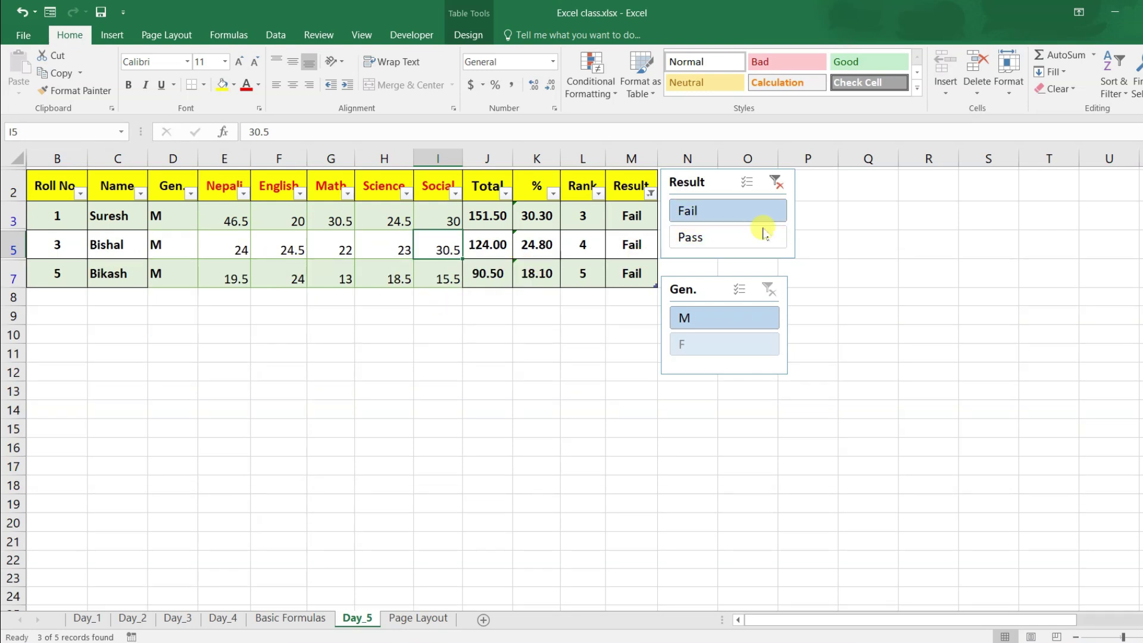
click(722, 241)
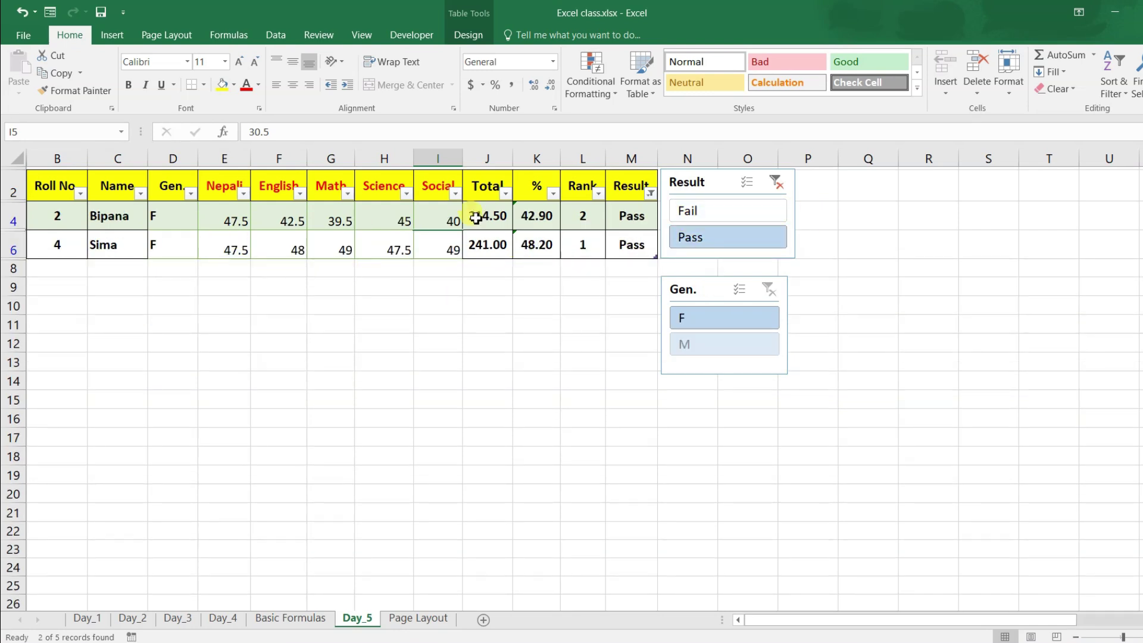
click(776, 183)
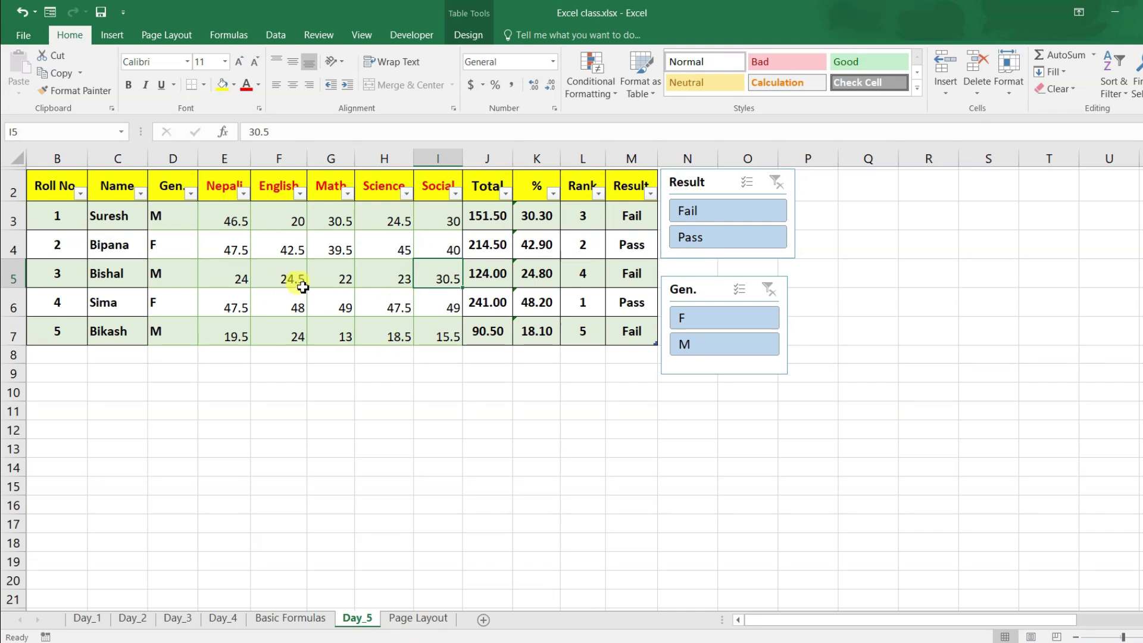
mouse_move(686, 191)
mouse_down()
mouse_move(706, 200)
mouse_move(706, 190)
mouse_up()
- Align and widen the slicers, then test the Fail and Pass filters and clear them
drag(697, 289, 702, 286)
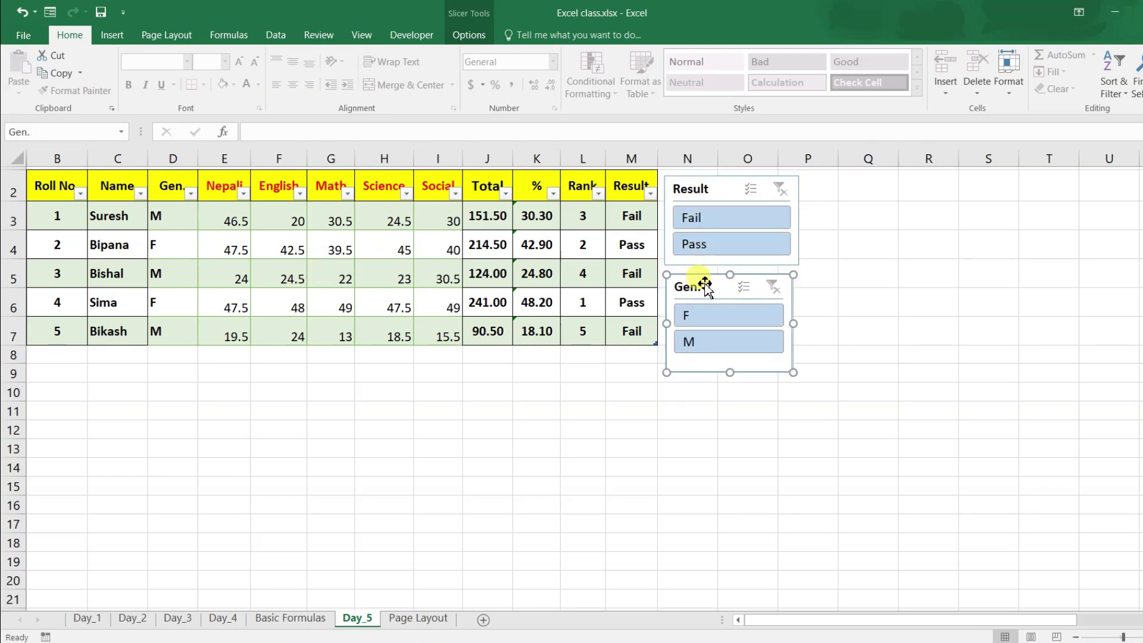
drag(793, 323, 802, 323)
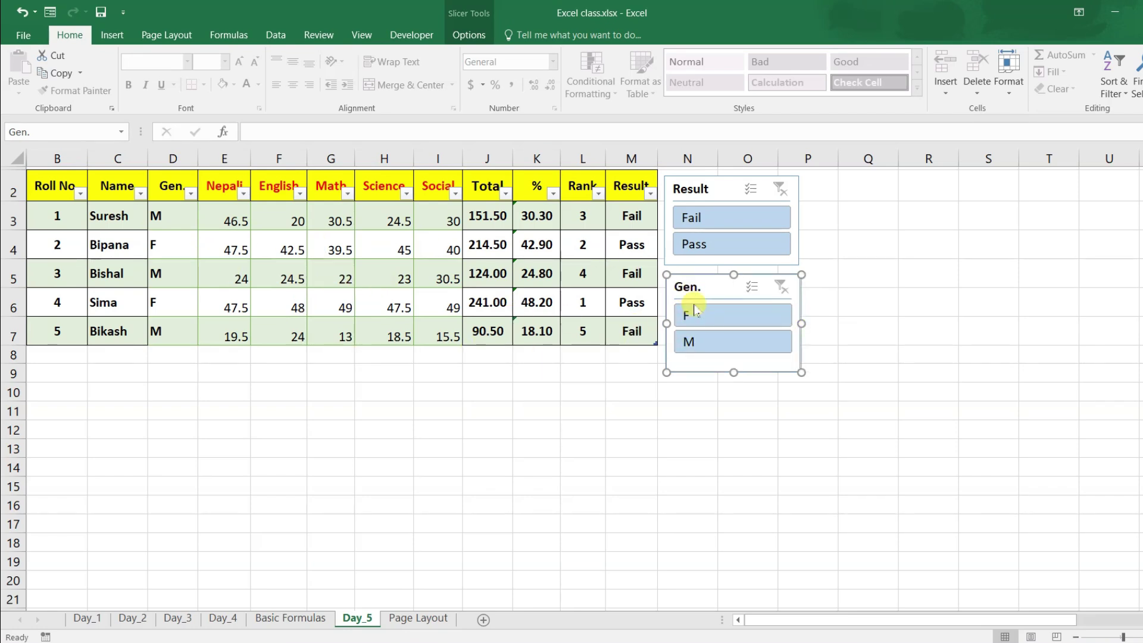
click(692, 220)
click(693, 242)
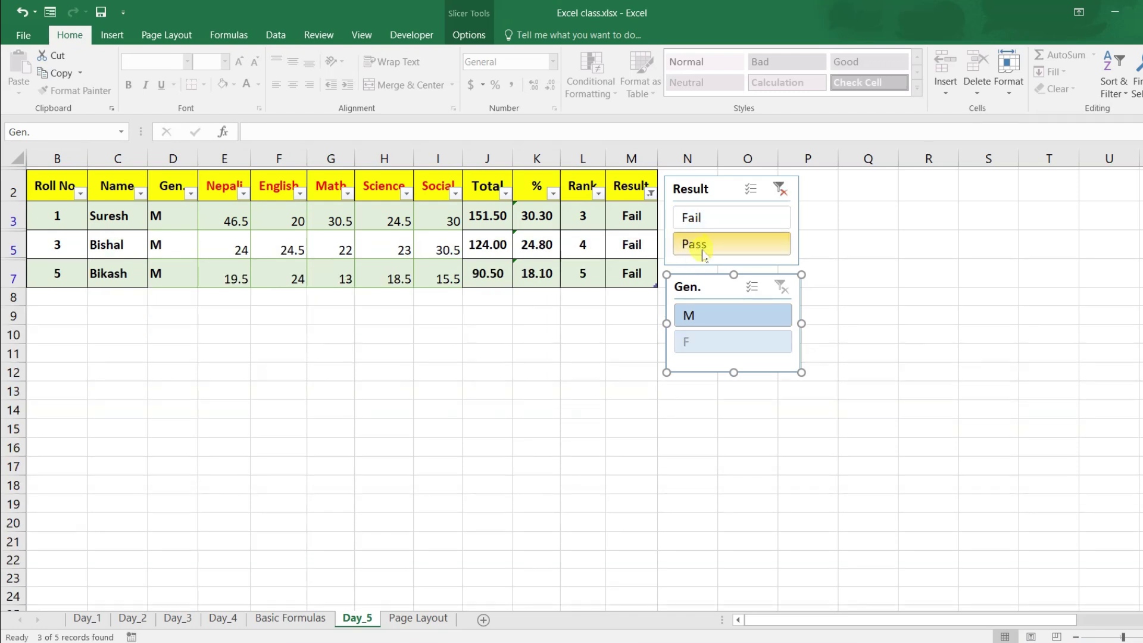
click(782, 189)
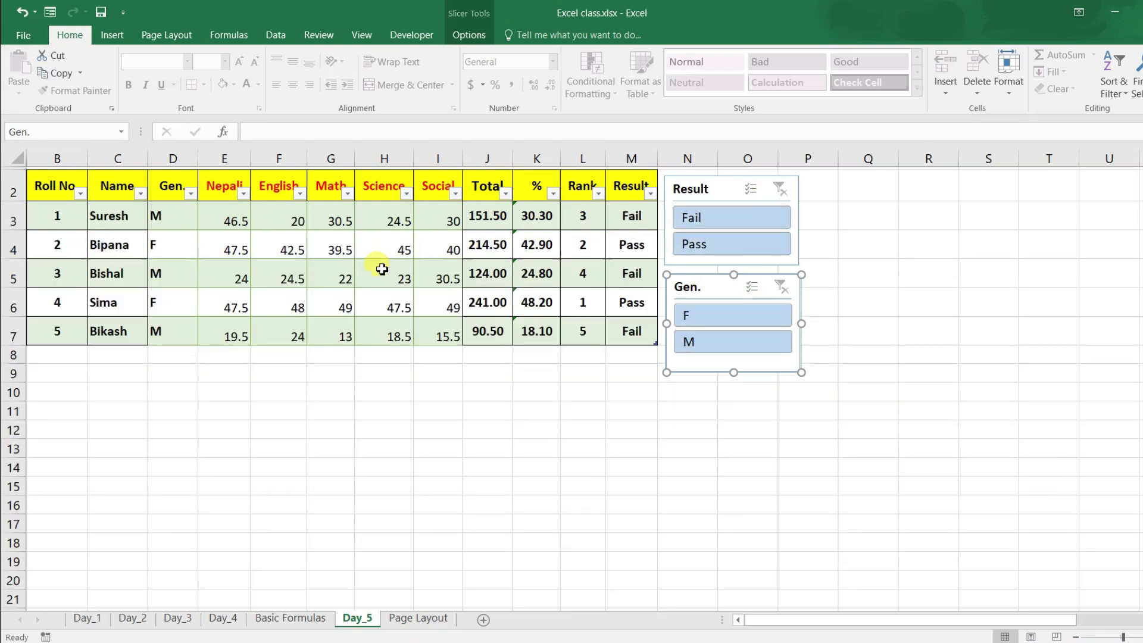
- Filter to female, then male students with the Gen. slicer, clear it, and return to the table
click(732, 316)
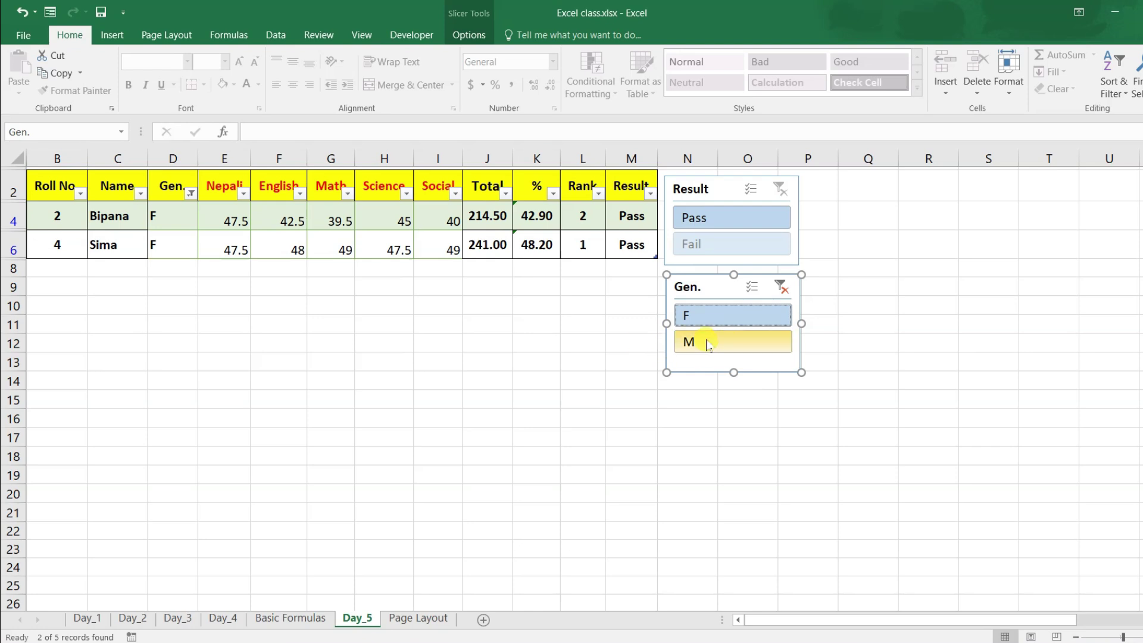
click(715, 341)
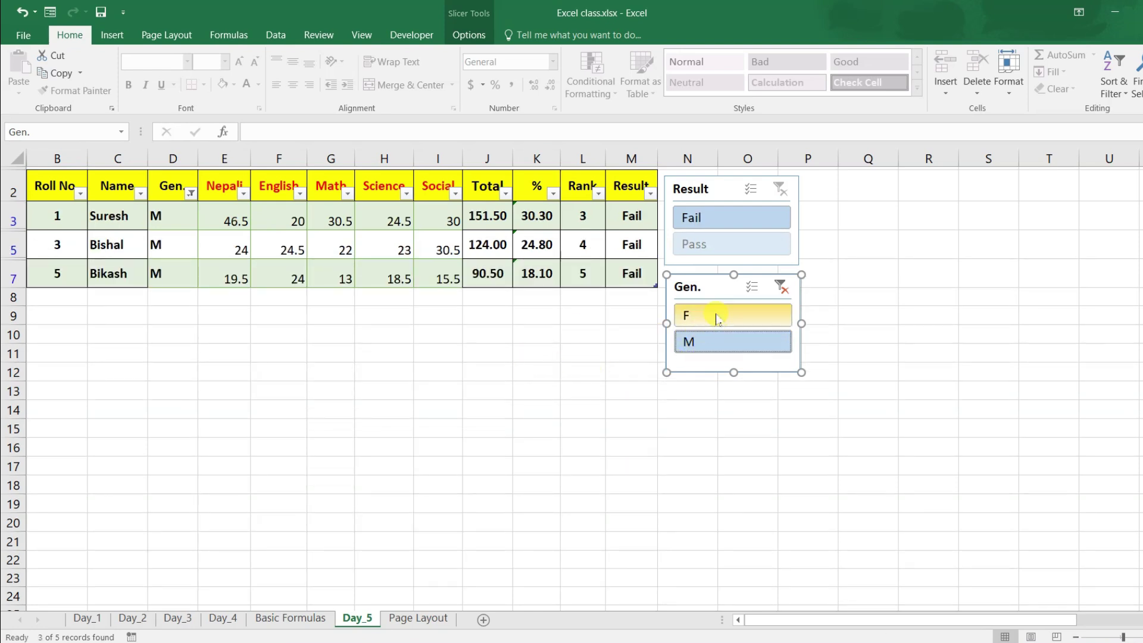
click(779, 287)
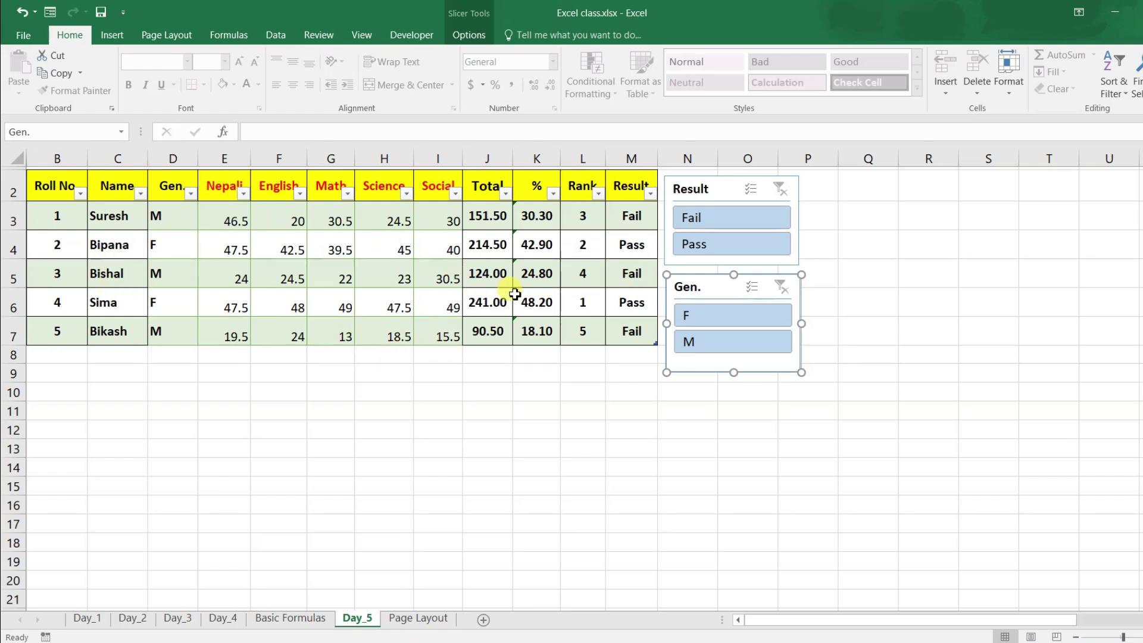
click(475, 280)
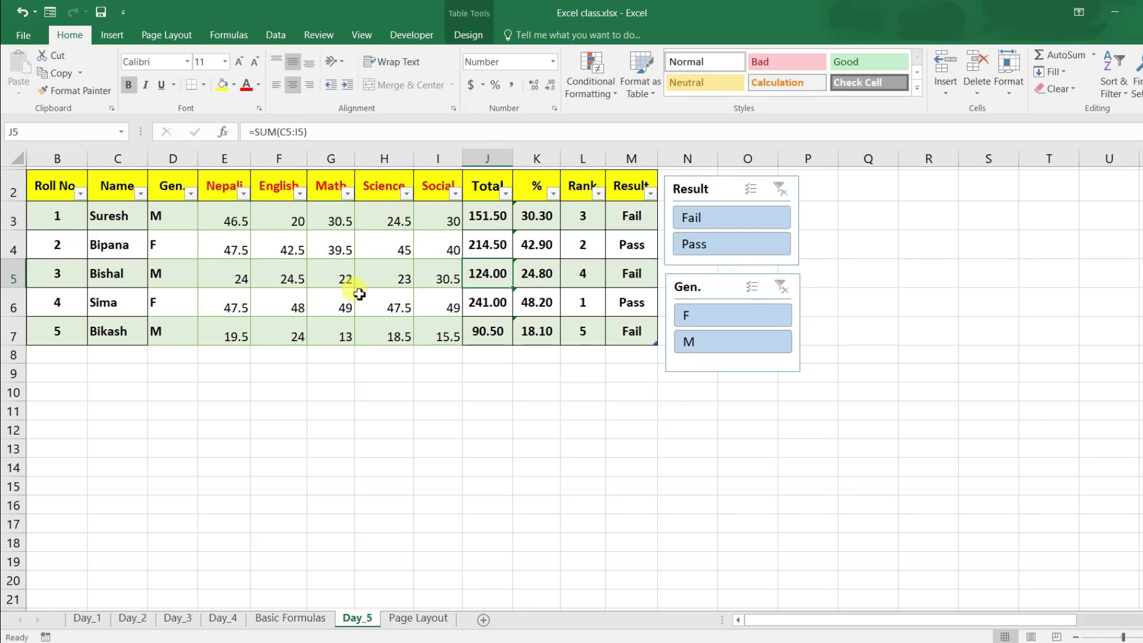
- Add a Name slicer listing Bikash, Bipana, Bishal, Sima and Suresh, placed beside the table
click(332, 271)
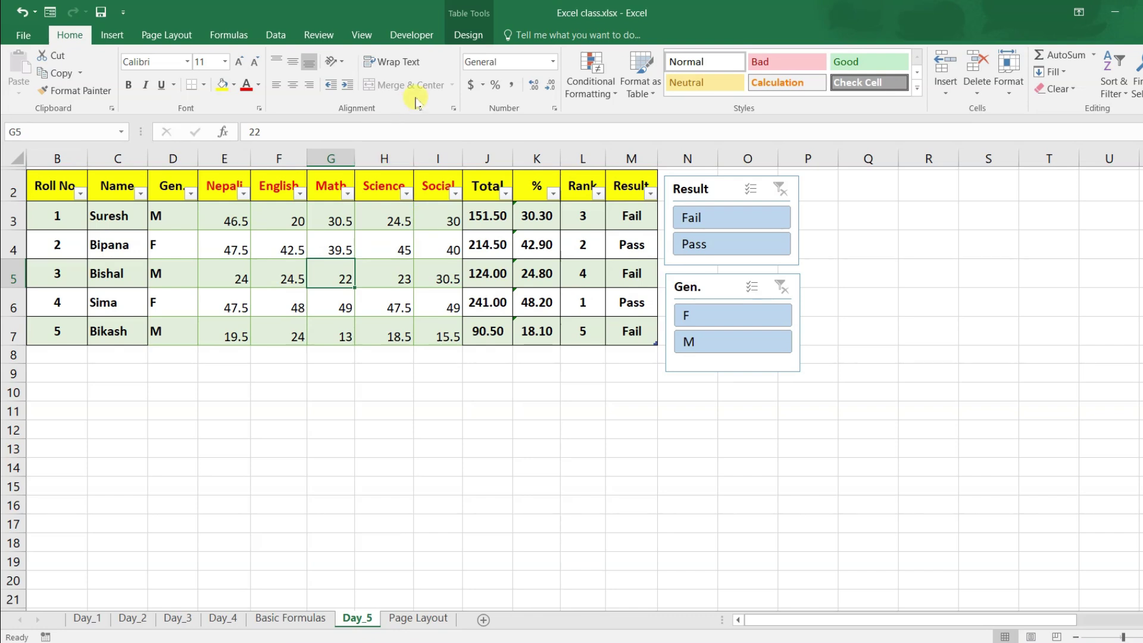
click(468, 35)
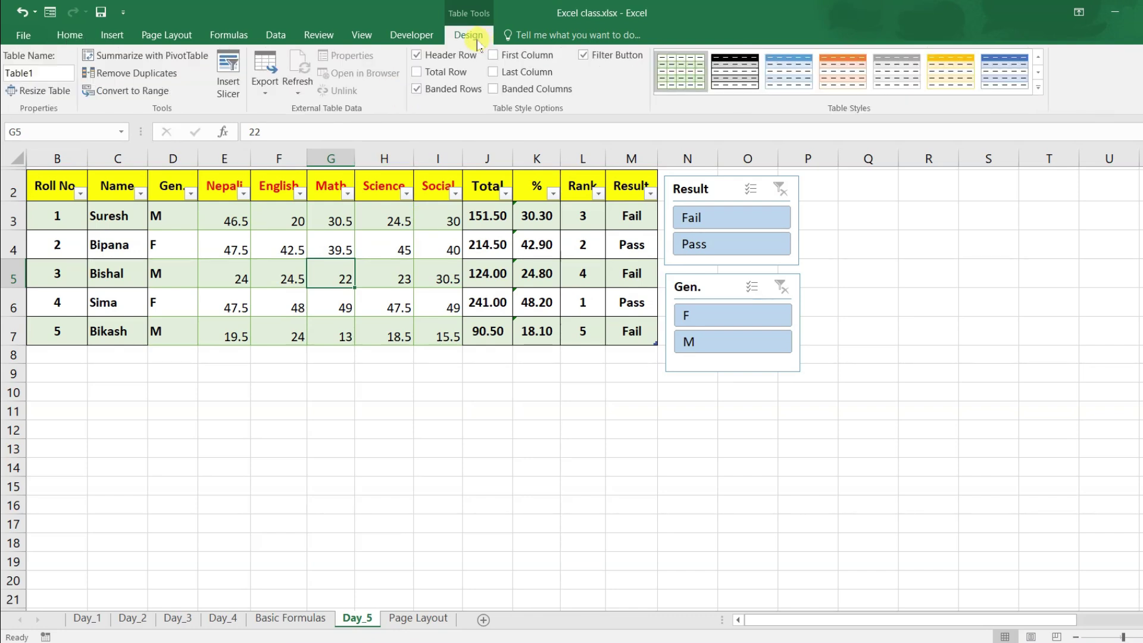
click(227, 95)
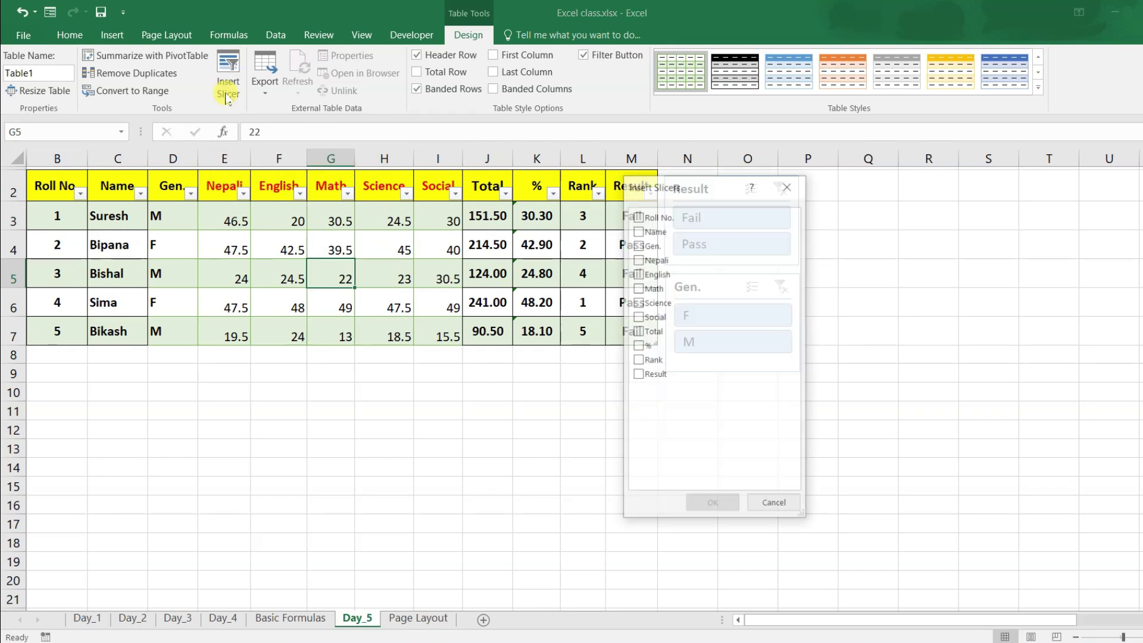
drag(671, 187, 506, 236)
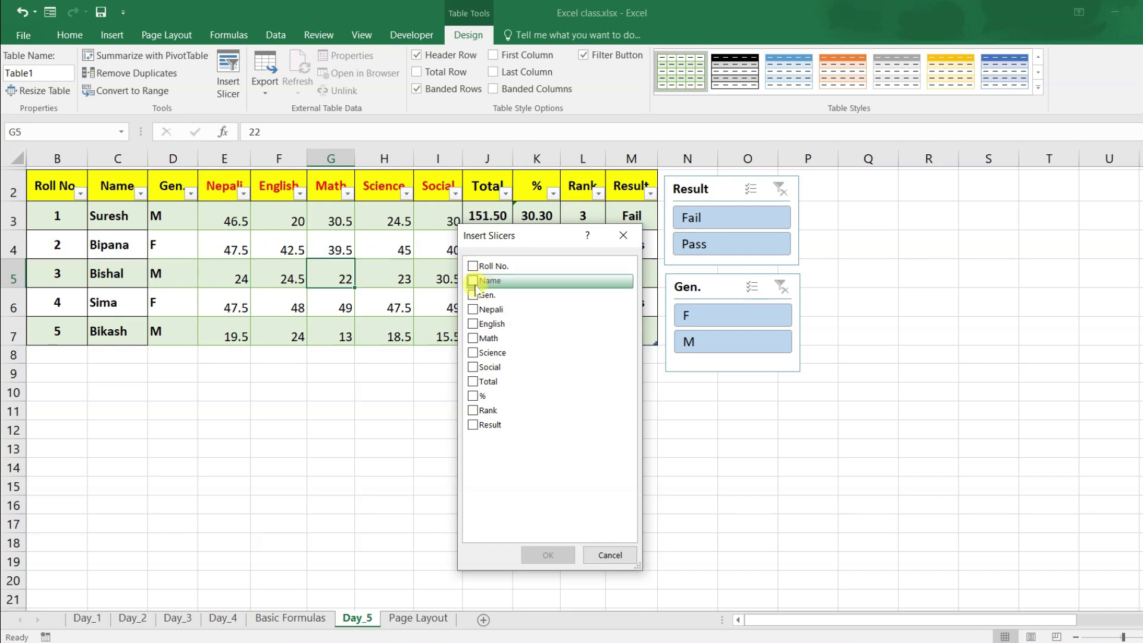
click(473, 281)
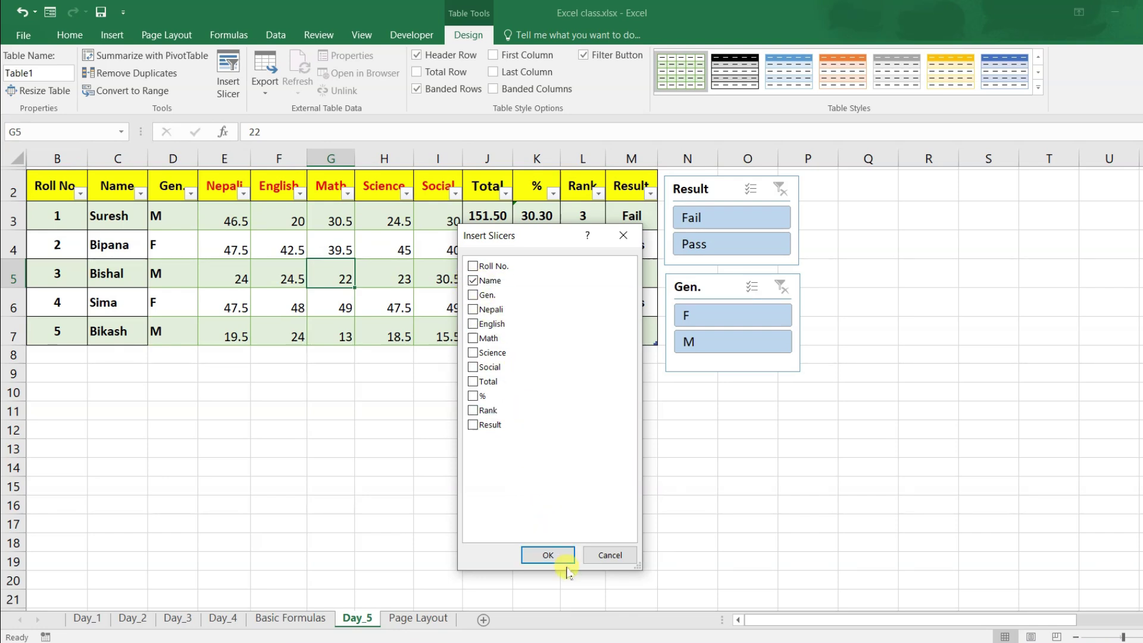
click(548, 555)
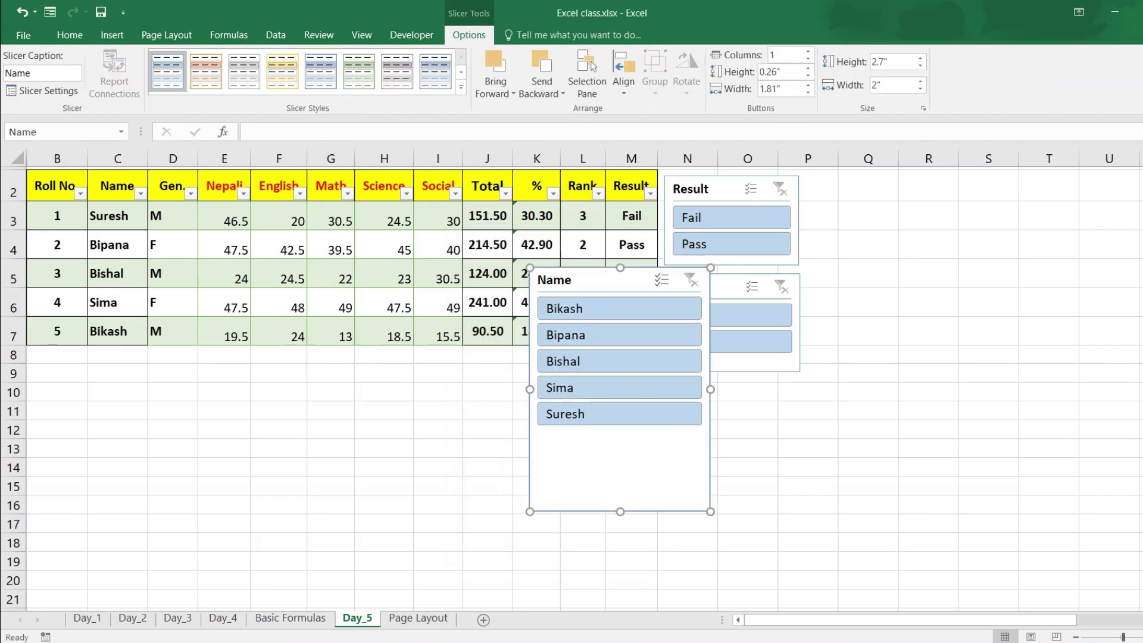
drag(596, 279, 477, 252)
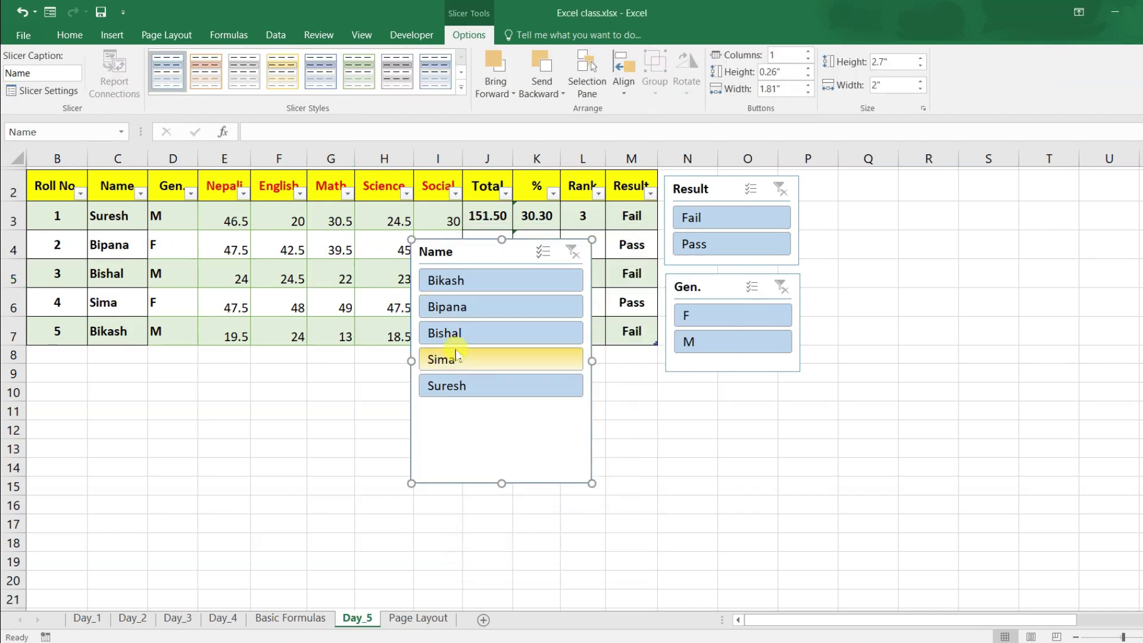
- Filter to each student in turn with the Name slicer, clear the filter, then delete the slicer
click(459, 306)
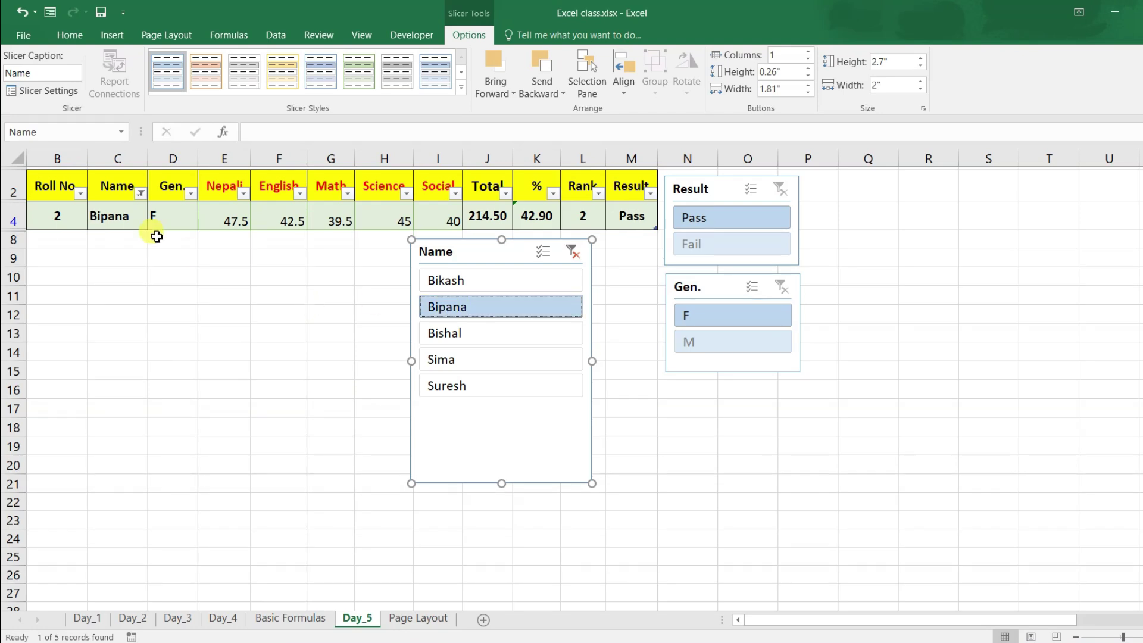
click(475, 332)
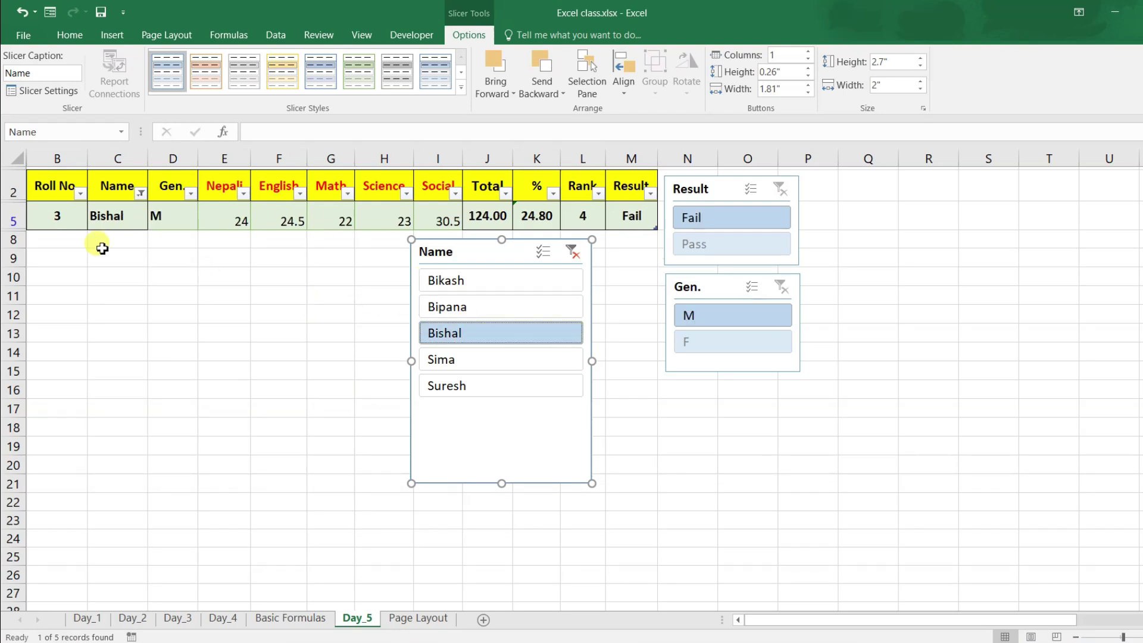
click(478, 360)
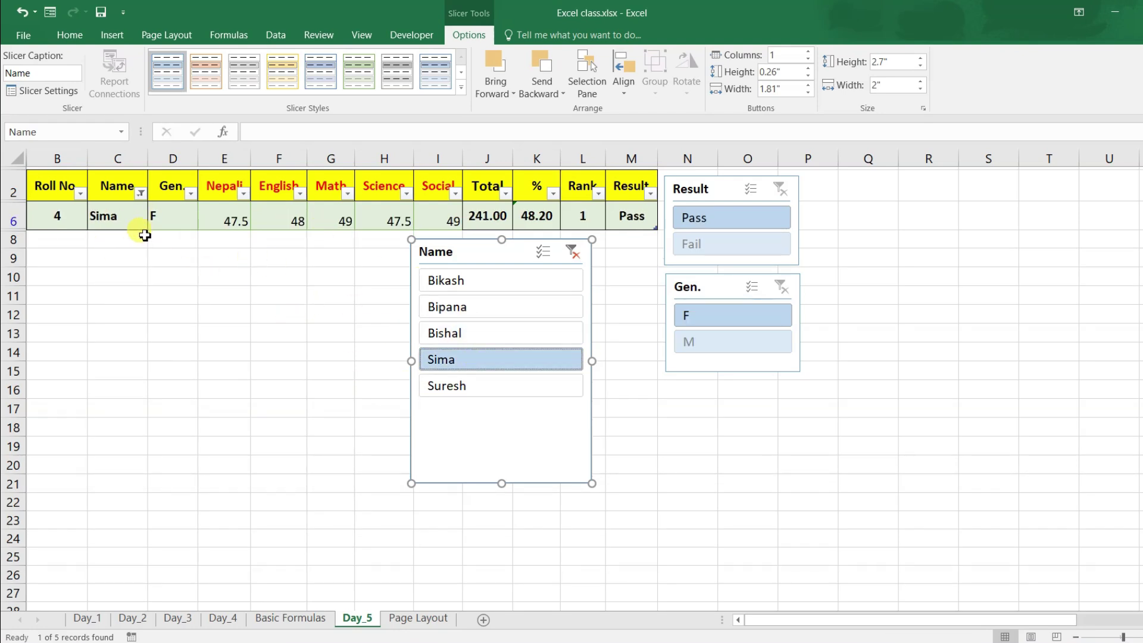
click(476, 388)
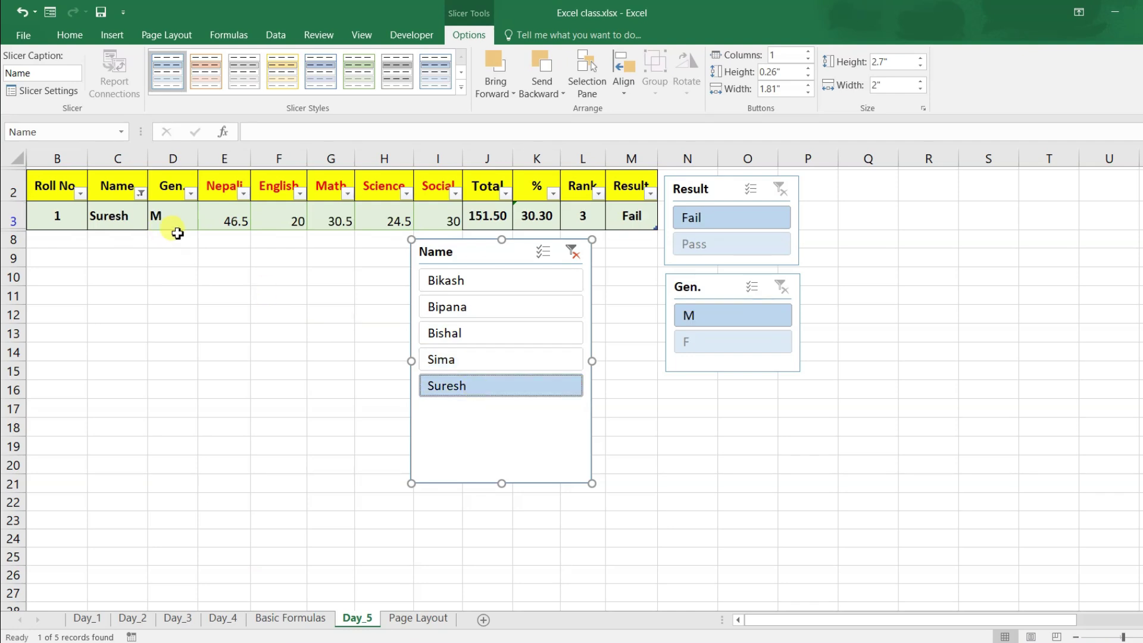
click(472, 281)
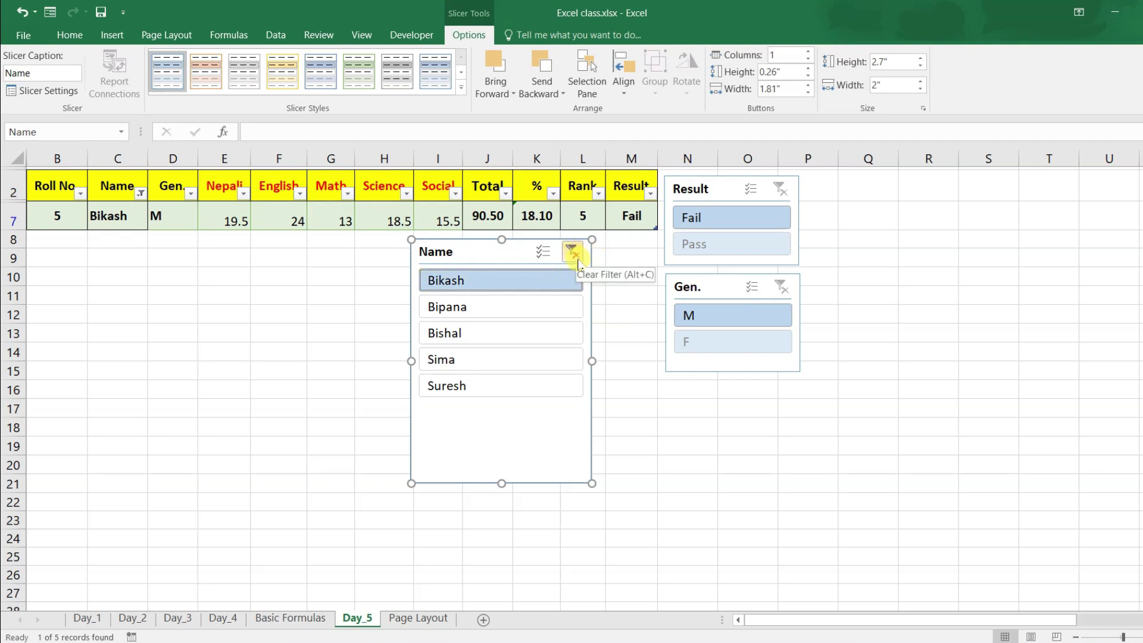
click(572, 252)
mouse_move(469, 268)
mouse_down()
mouse_move(502, 273)
mouse_move(463, 255)
mouse_up()
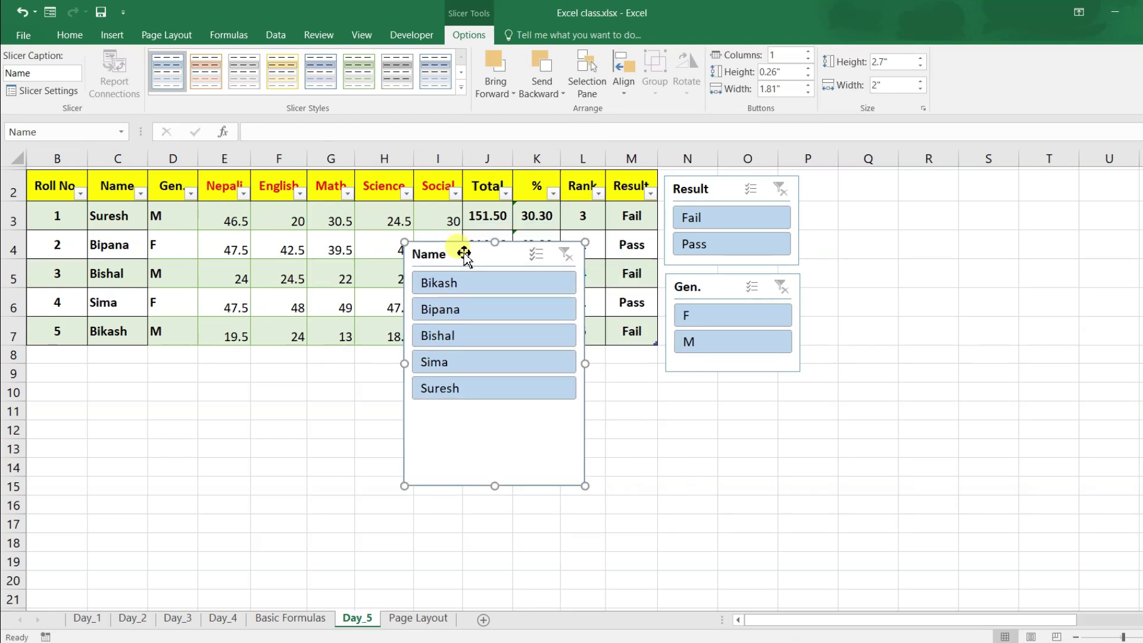
key(Delete)
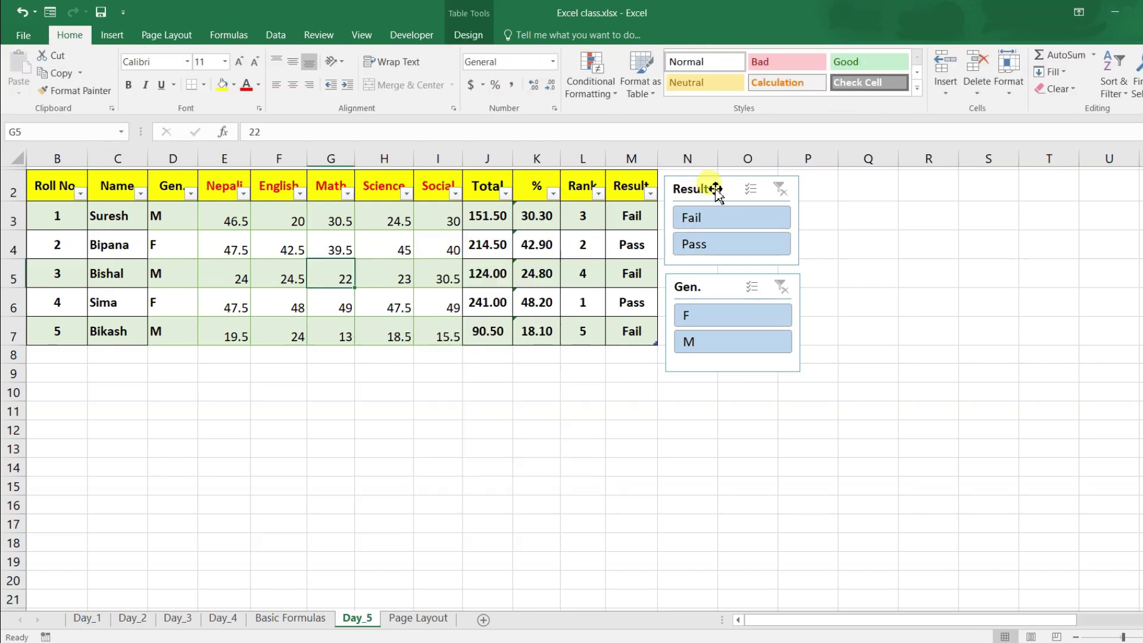
- Delete the Result and Gen. slicers
click(713, 229)
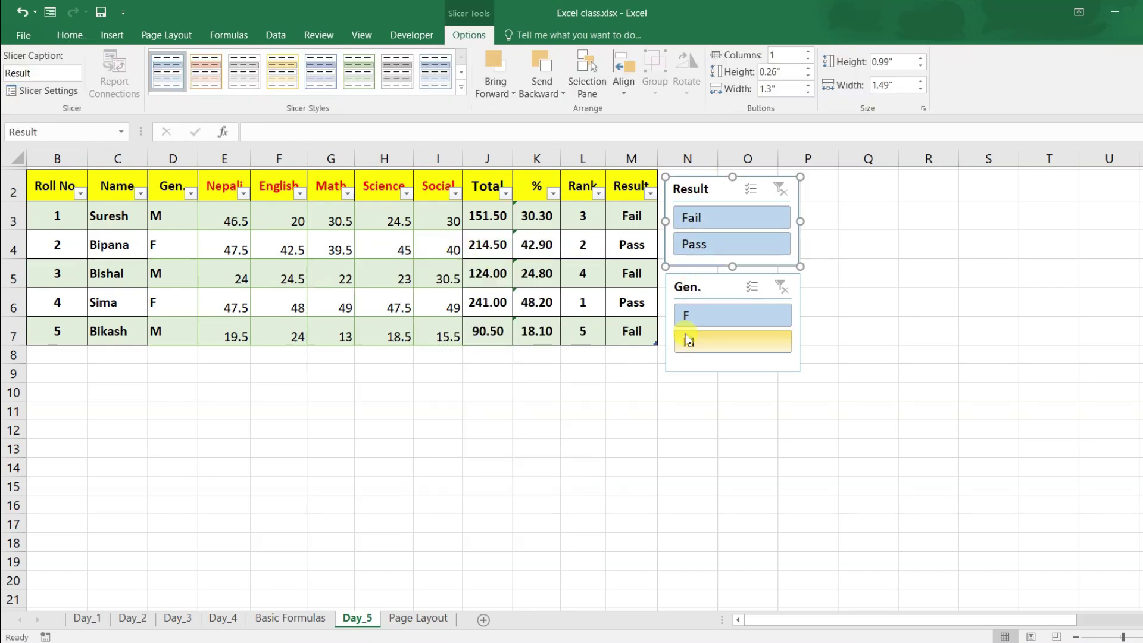
key(Delete)
click(709, 296)
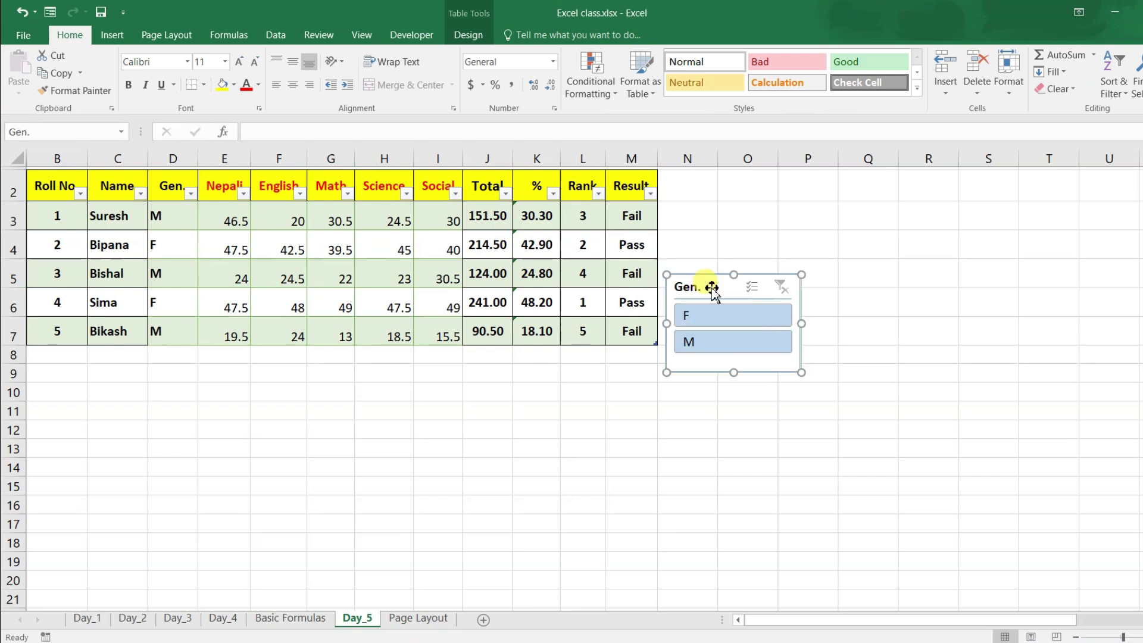
click(713, 288)
key(Delete)
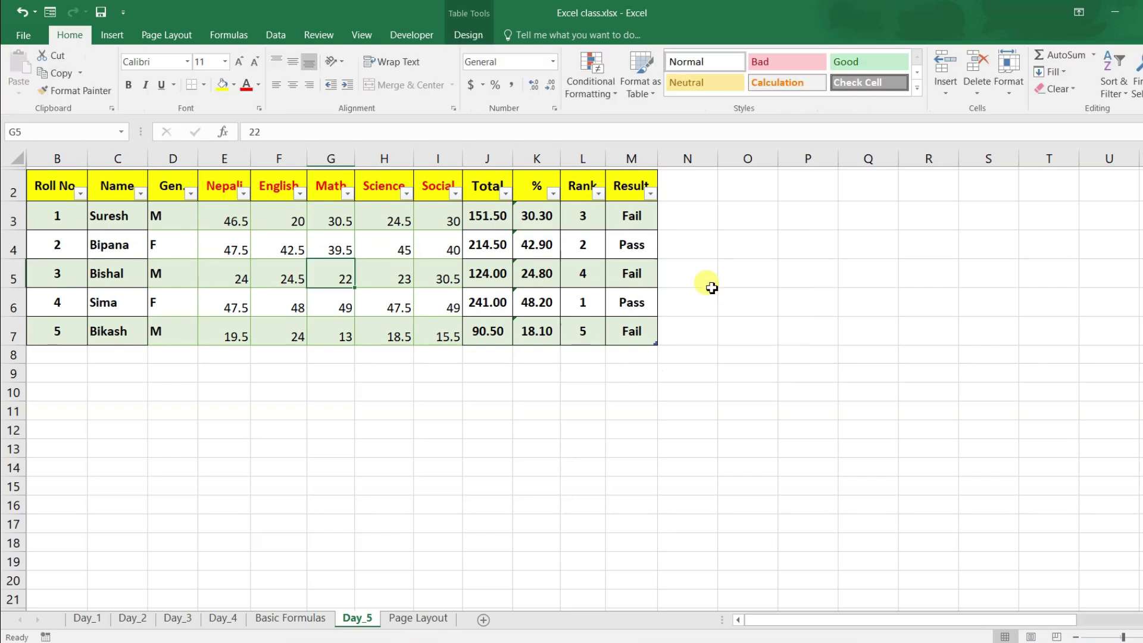
- Select the whole result table range from the Roll No. header
click(722, 274)
click(229, 301)
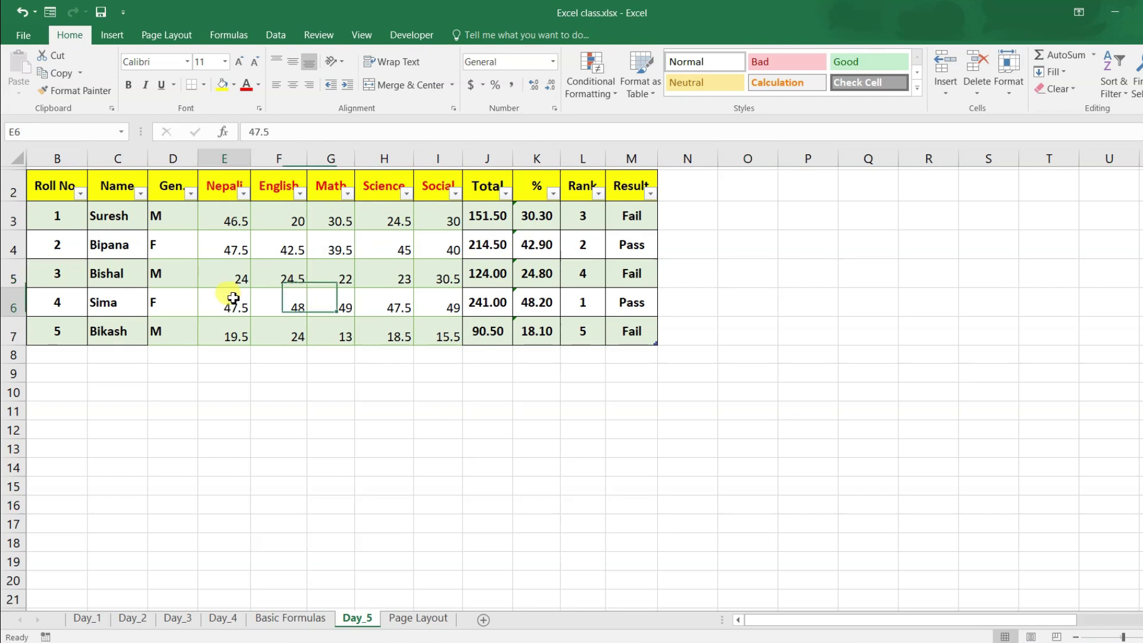
click(57, 187)
drag(56, 187, 587, 329)
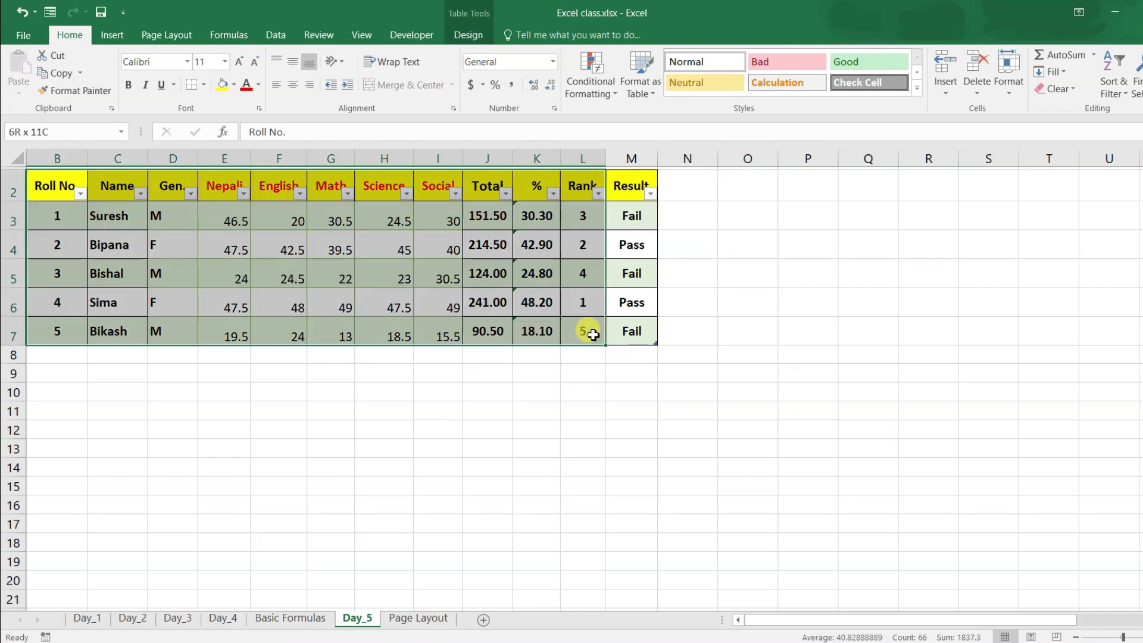
click(433, 311)
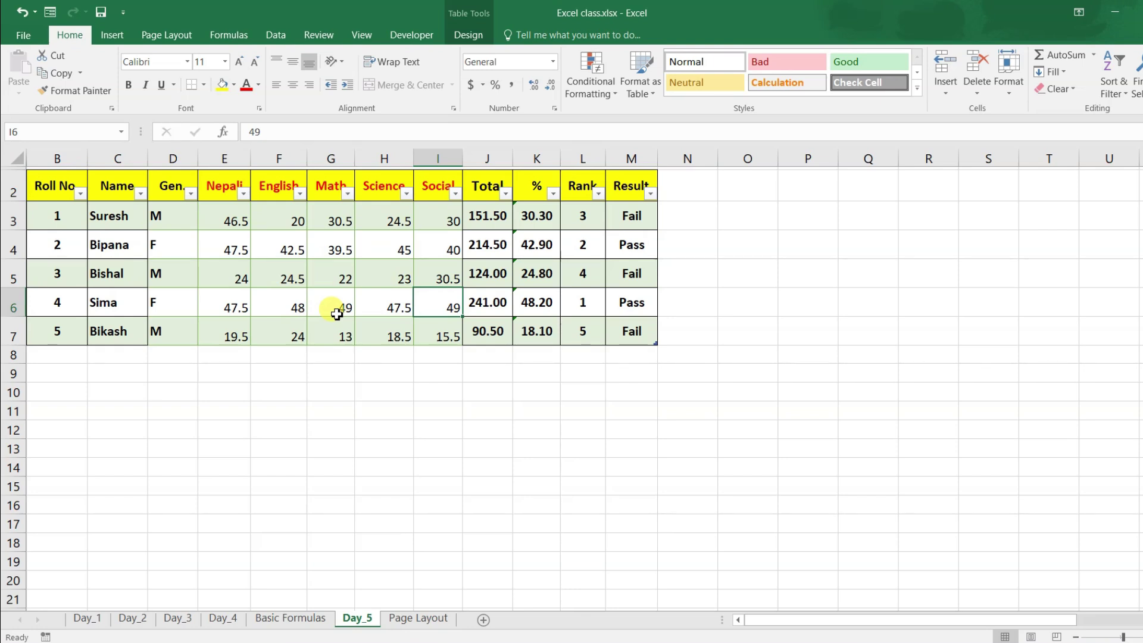
- Enter roll number 6 in B8 to extend the table and check row 8's formulas
click(74, 356)
text(6)
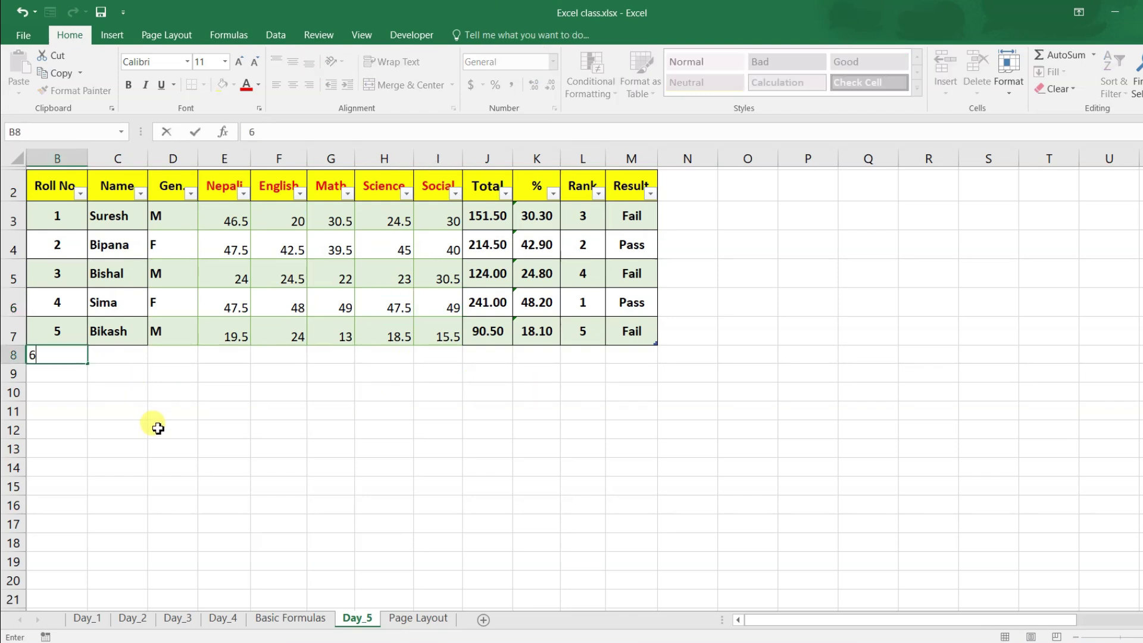
key(Tab)
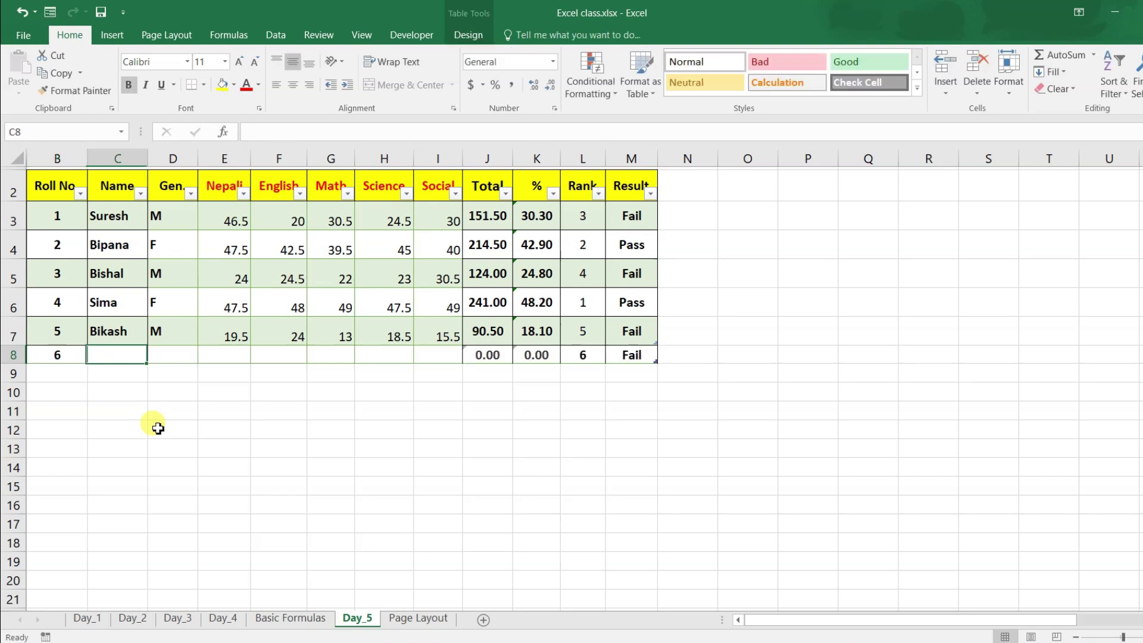
click(498, 358)
click(554, 355)
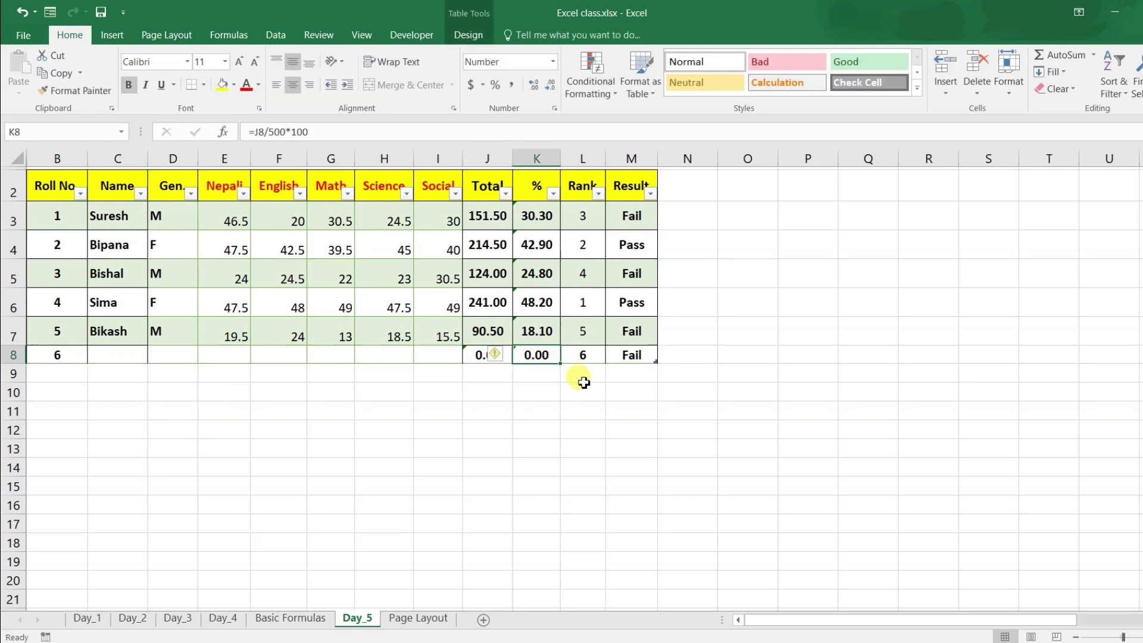
key(Right)
key(Right)
click(174, 356)
click(102, 355)
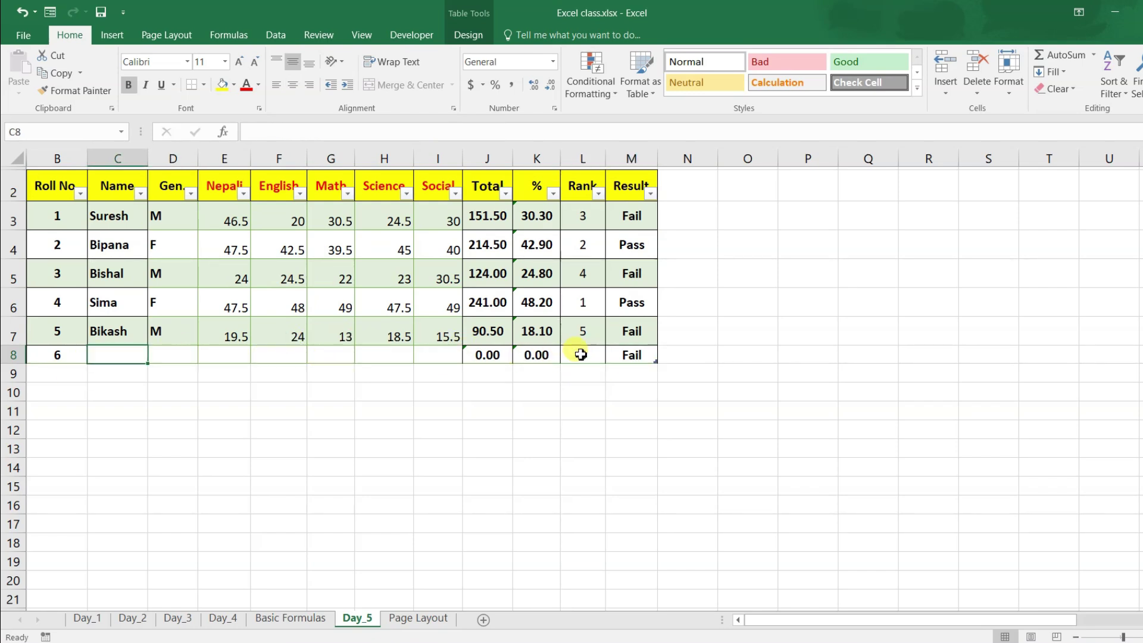
click(633, 352)
- Tab past the last column to add rows 9, 10 and 11 to the table
key(Tab)
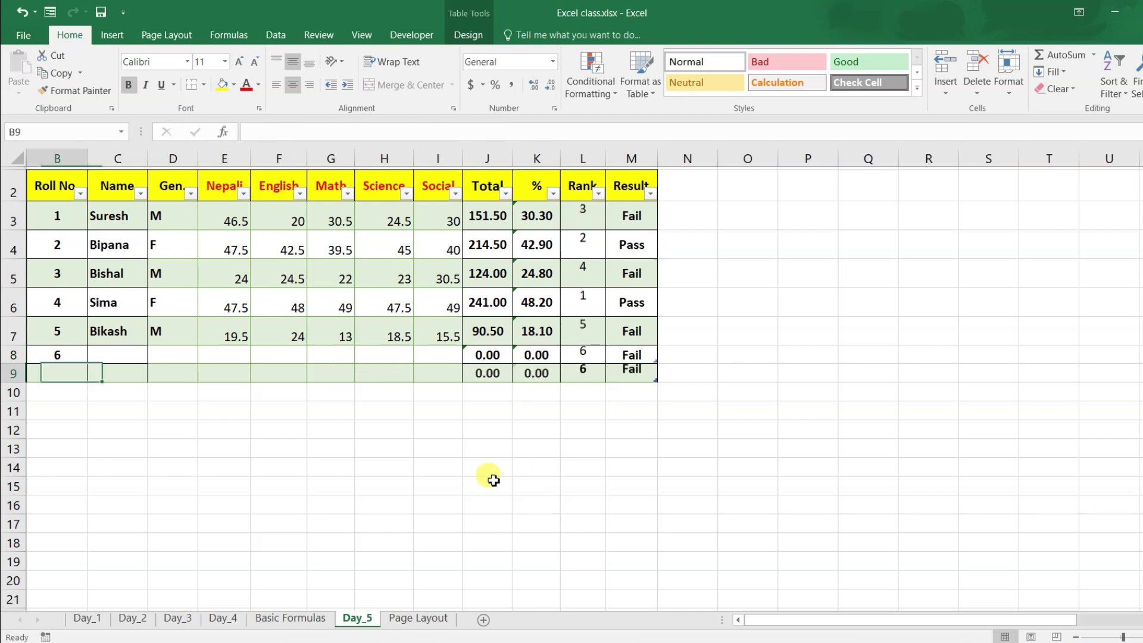
key(Tab)
key(Tab)
key(Tab)
key(Tab)
key(Tab)
key(Tab)
key(Tab)
key(Tab)
key(Tab)
key(Tab)
key(Tab)
key(Tab)
key(Tab)
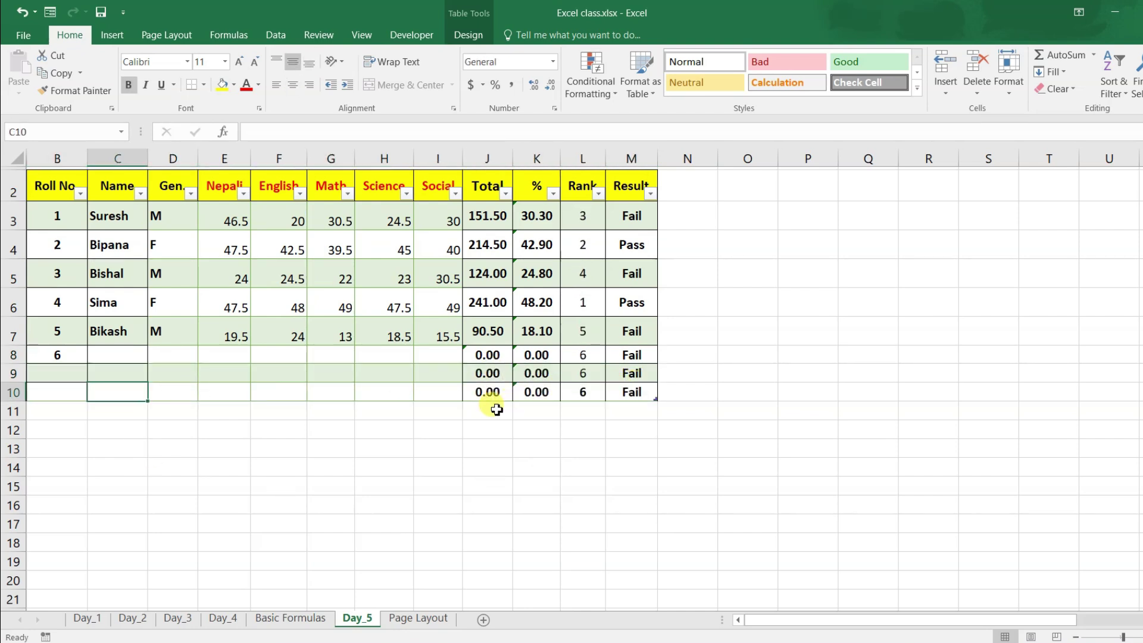
key(Tab)
key(Tab)
key(Tab)
key(Tab)
key(Tab)
key(Tab)
key(Tab)
key(Tab)
key(Tab)
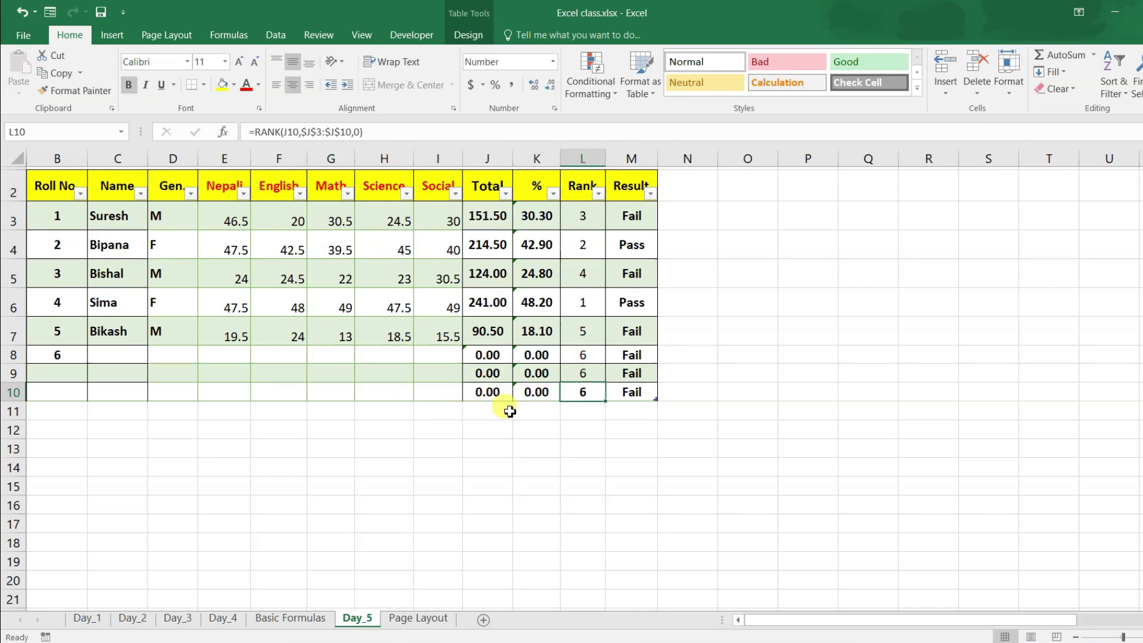
key(Tab)
key(Tab)
key(Tab)
key(Tab)
key(Tab)
key(Tab)
- Inspect the rank formulas in column L, then drag the table's corner to shrink it back
mouse_move(582, 216)
mouse_down()
mouse_move(598, 364)
mouse_move(583, 337)
mouse_up()
click(582, 333)
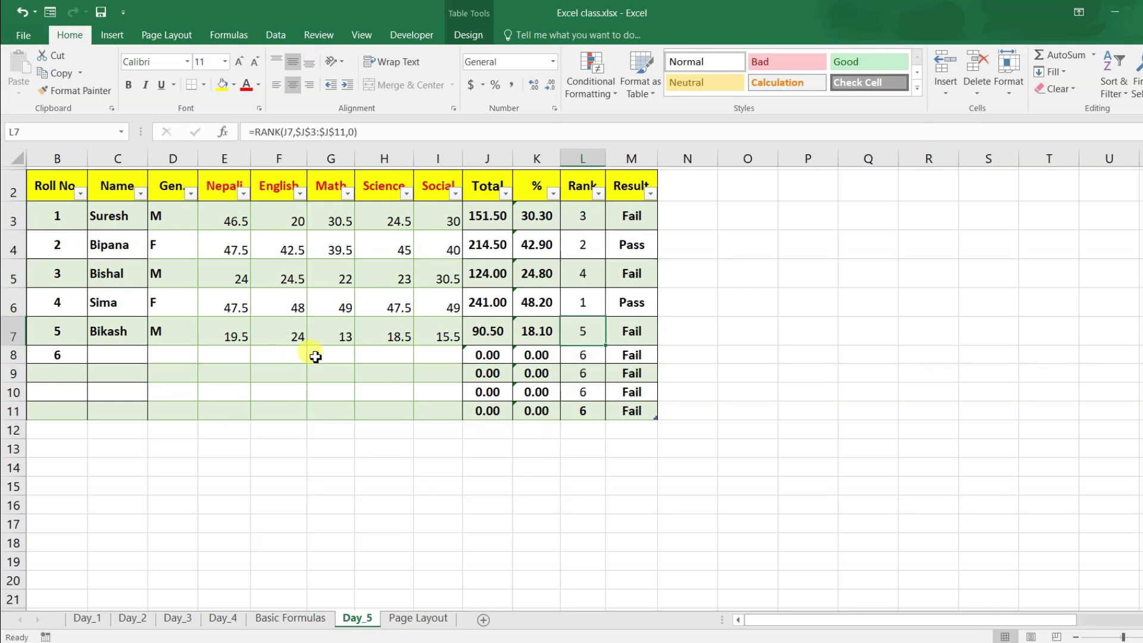
click(102, 393)
click(59, 374)
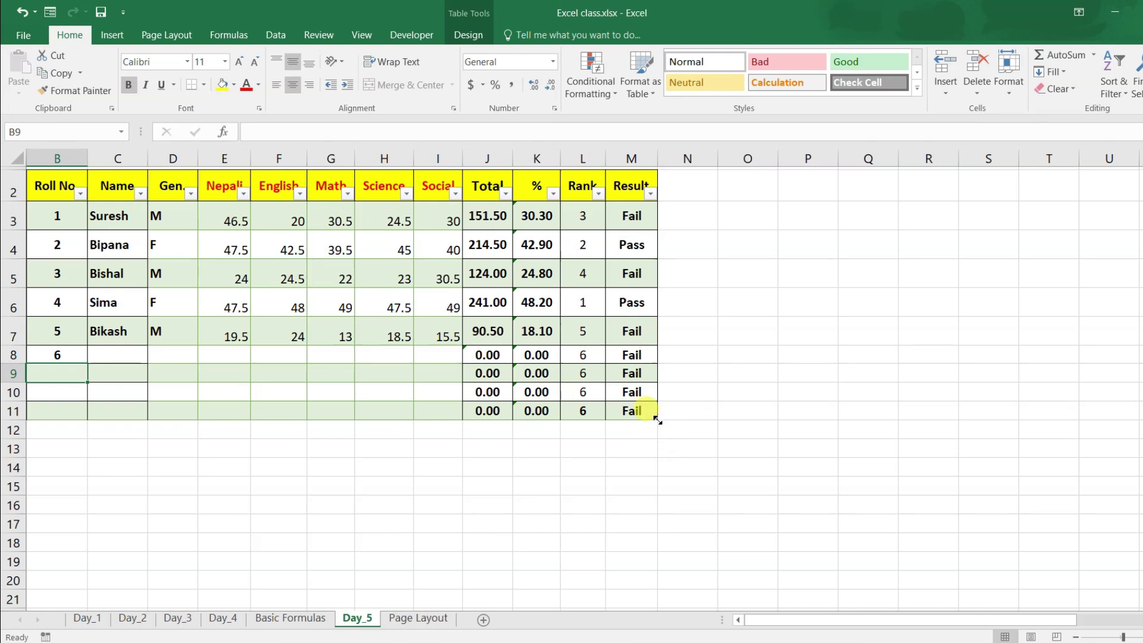
drag(658, 421, 627, 335)
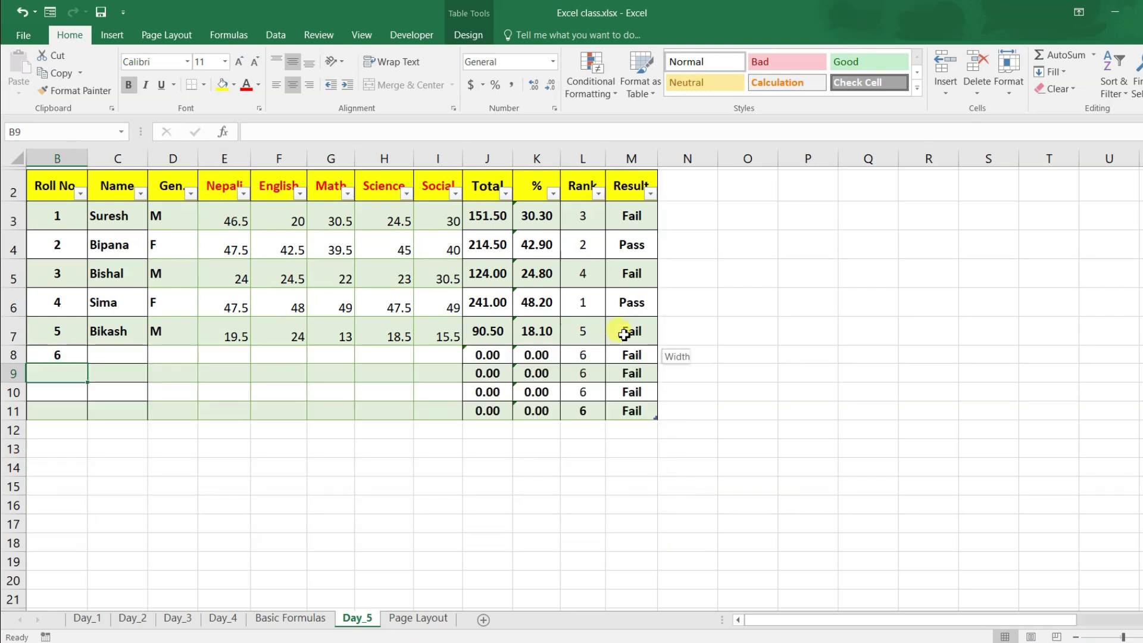
- Undo the table resize so it spans rows 2 to 11 again, then check the J9 total
click(599, 358)
click(646, 338)
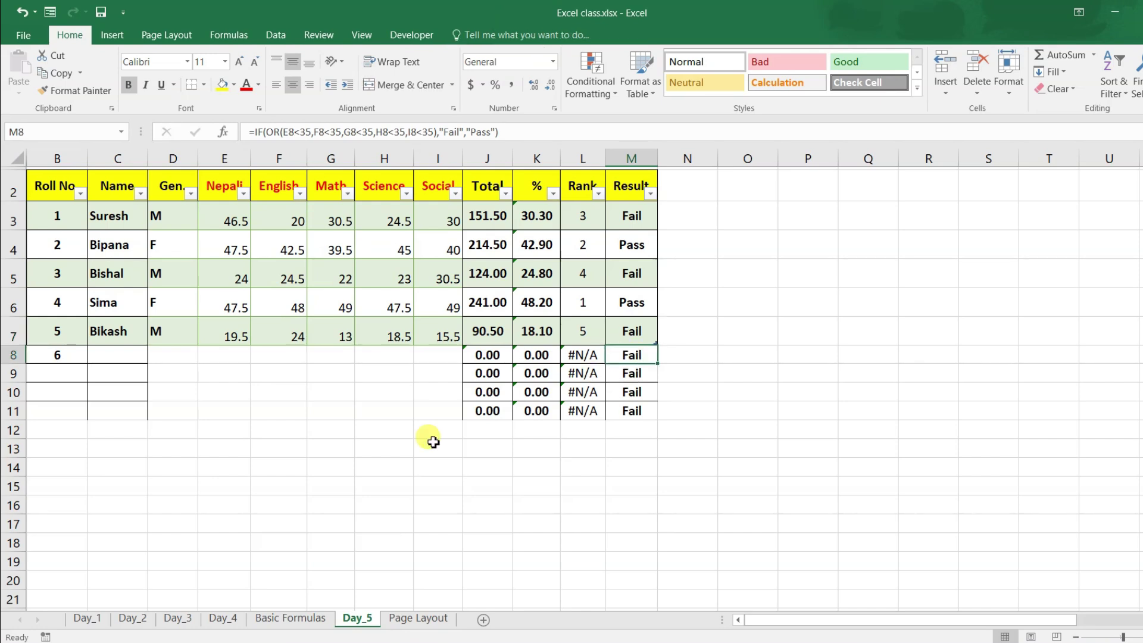
drag(57, 357, 560, 380)
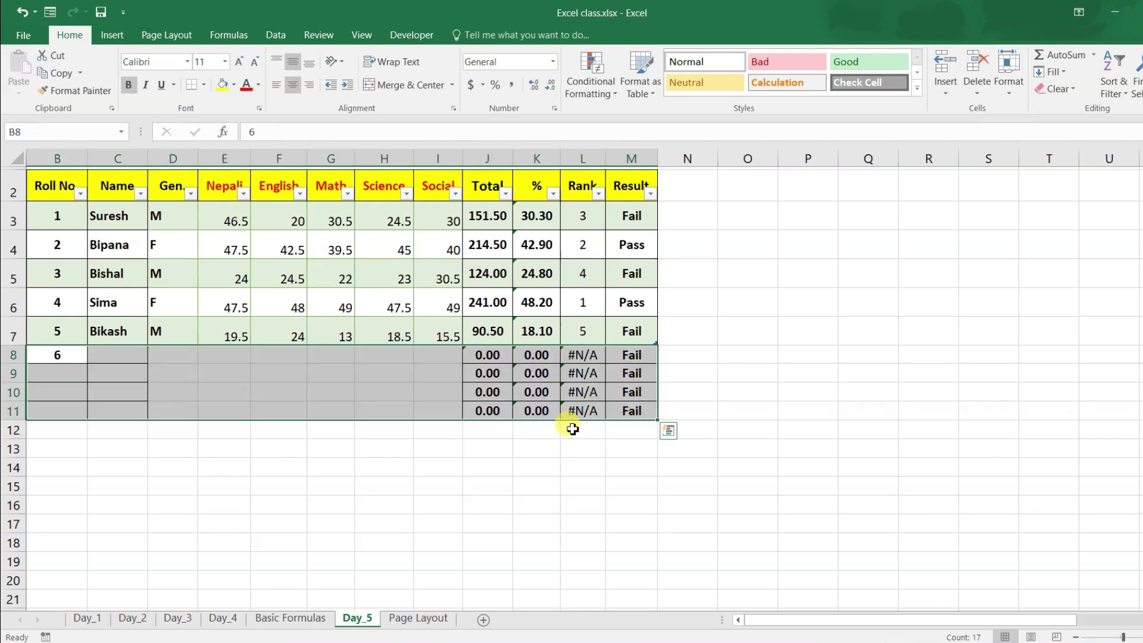
click(365, 393)
key(ctrl+z)
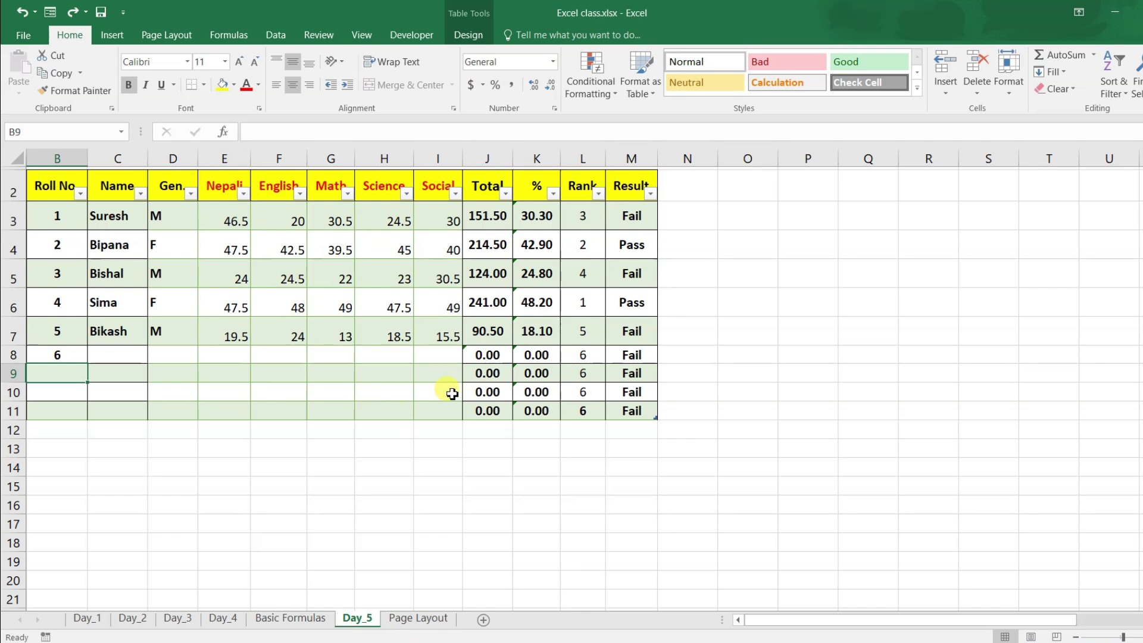
click(486, 373)
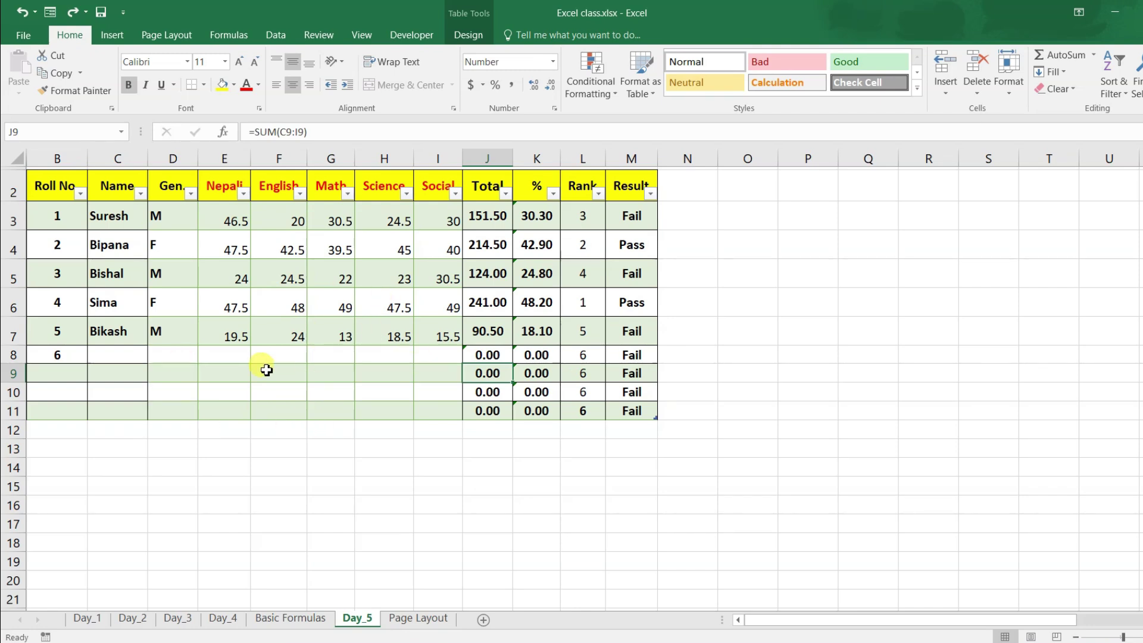
click(275, 336)
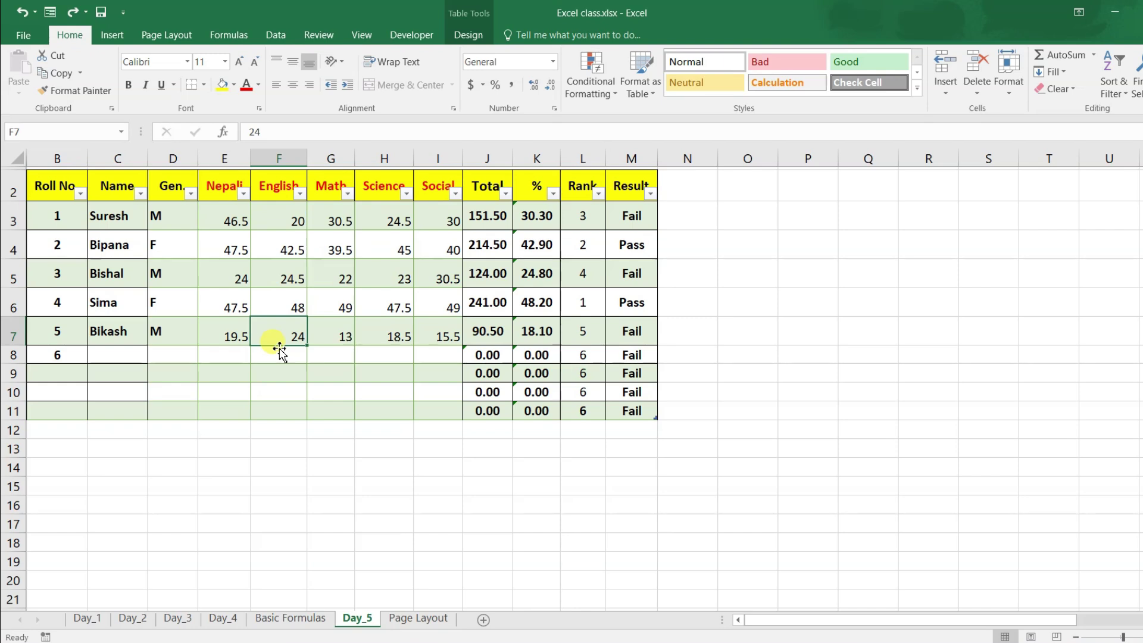
- Convert Table1 on Day_5 to a normal range with Convert to Range, confirming Yes
click(452, 37)
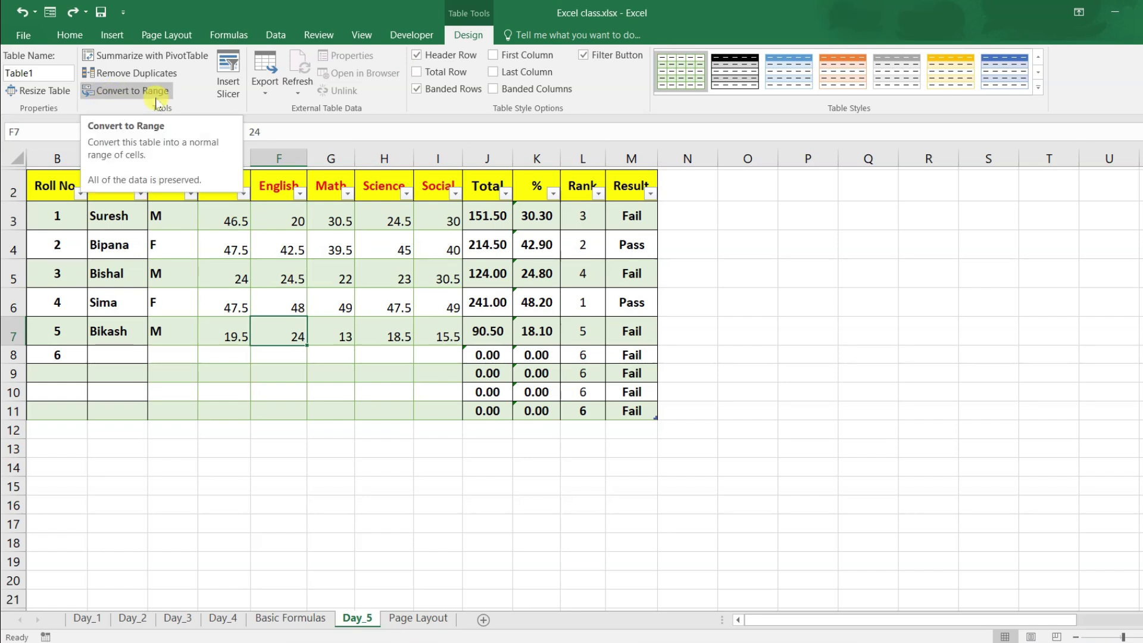
click(116, 95)
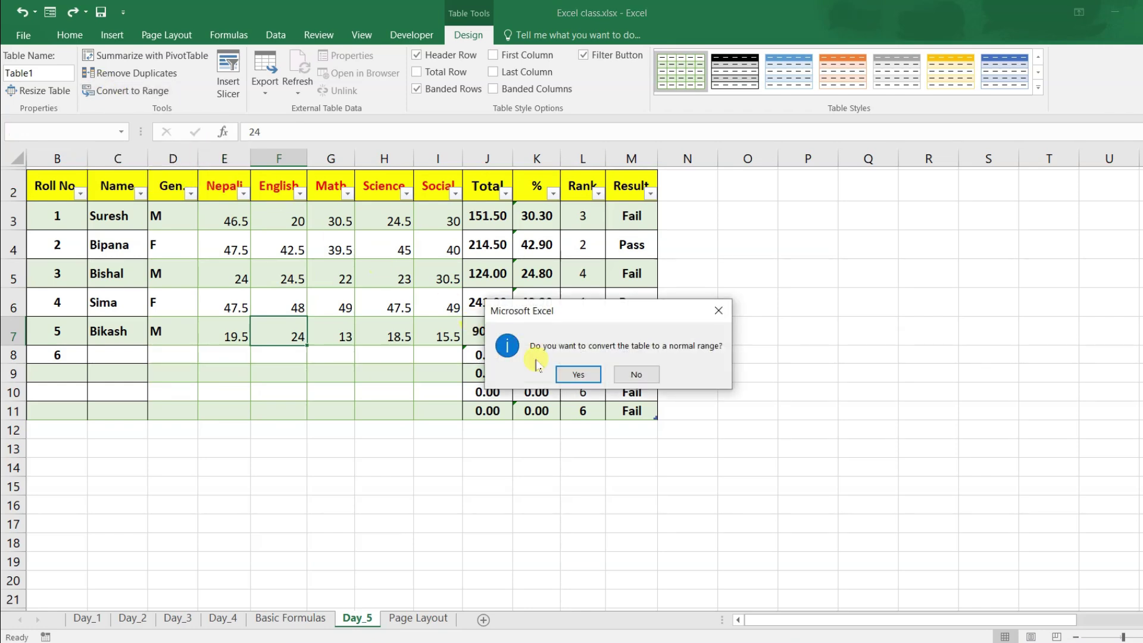
drag(565, 333, 435, 265)
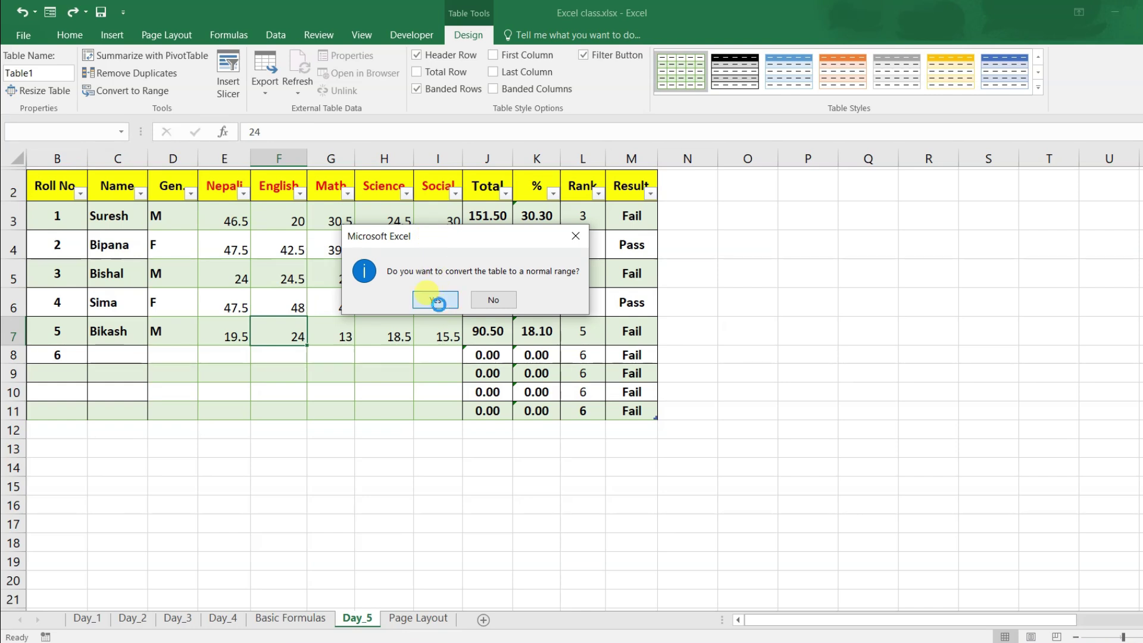
click(437, 303)
click(386, 302)
click(151, 243)
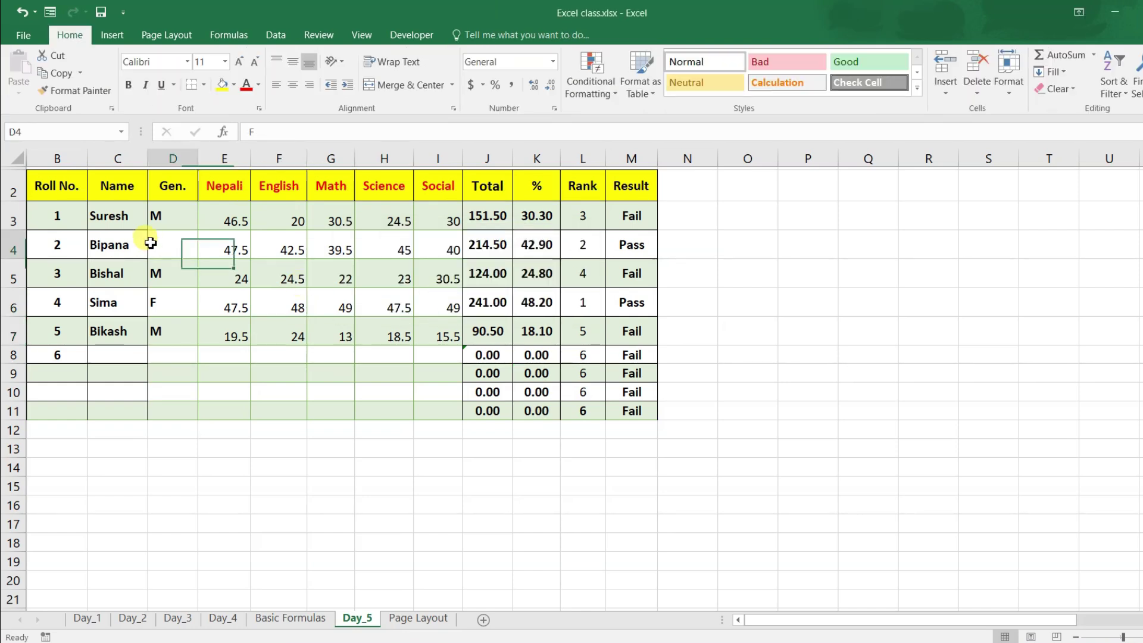
- Review the results block, selecting the header row and checking the K11 percentage and M11 Result formulas
drag(36, 184, 664, 361)
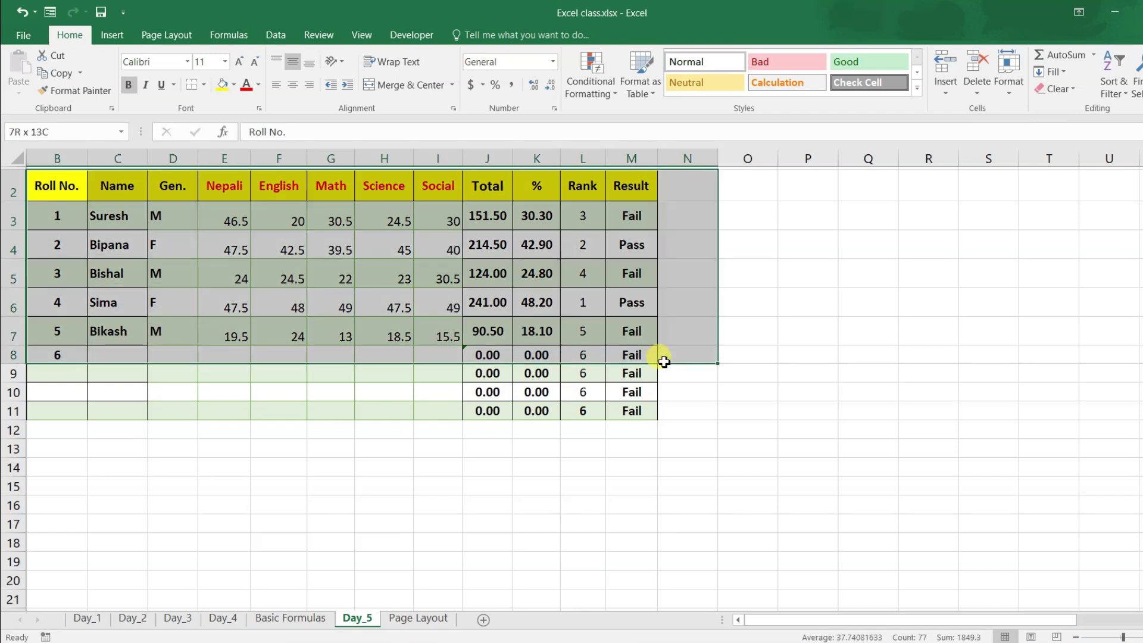
click(439, 246)
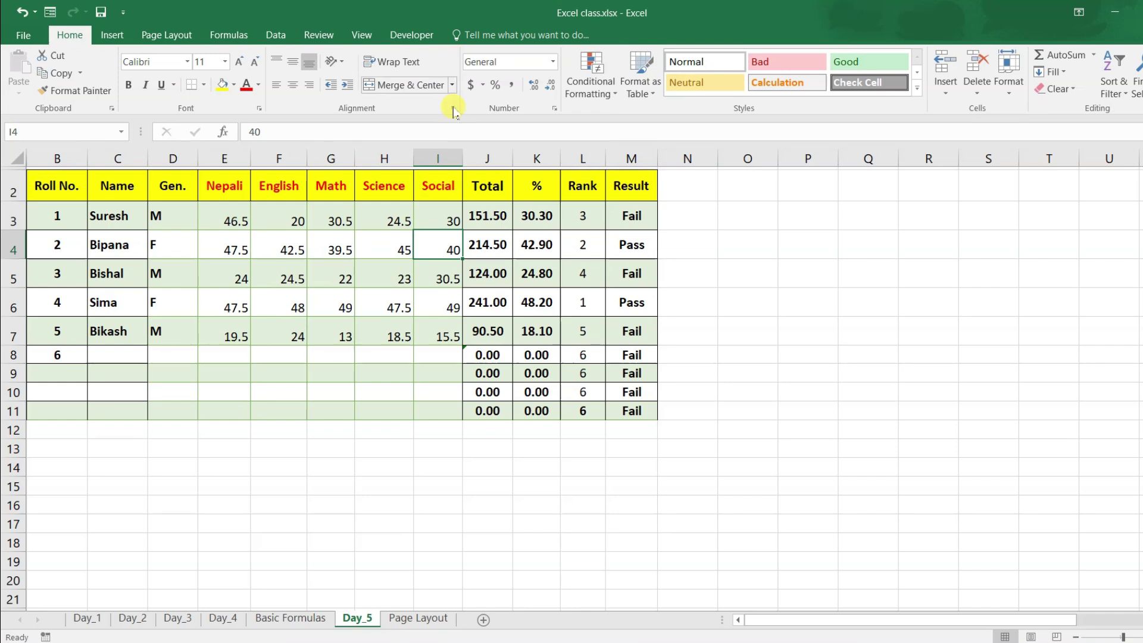
drag(74, 185, 518, 199)
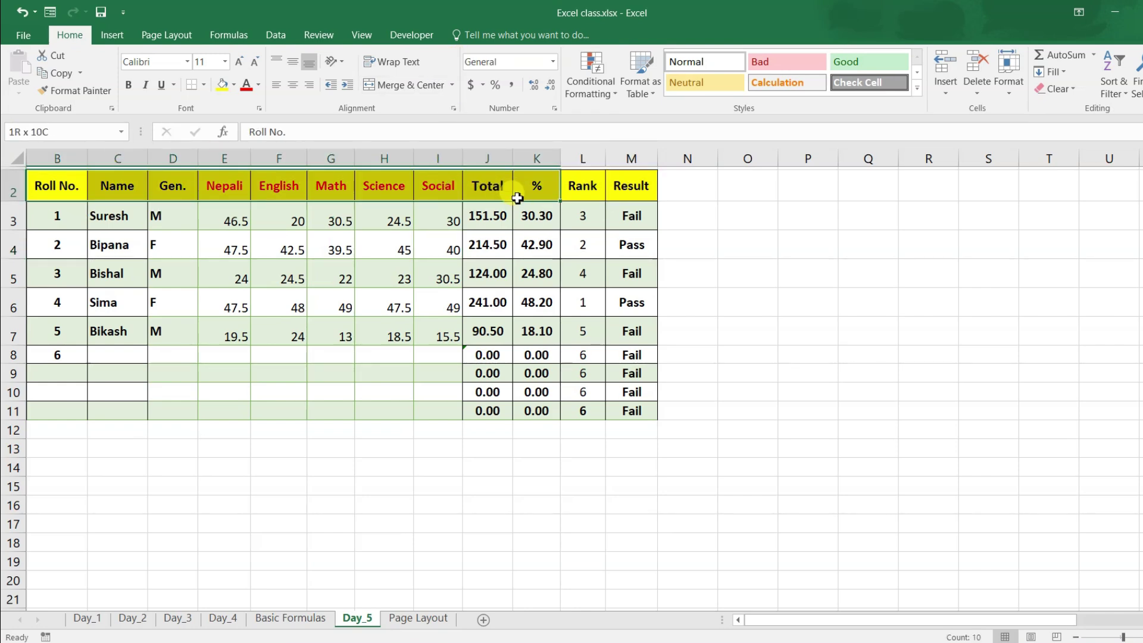
click(437, 213)
click(403, 308)
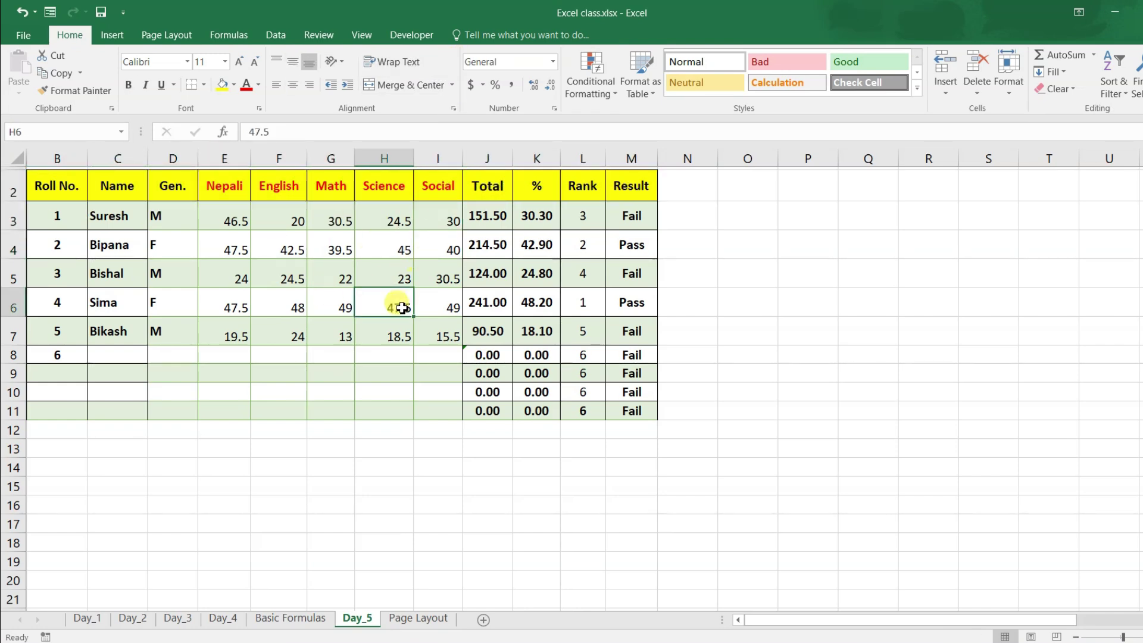
click(654, 412)
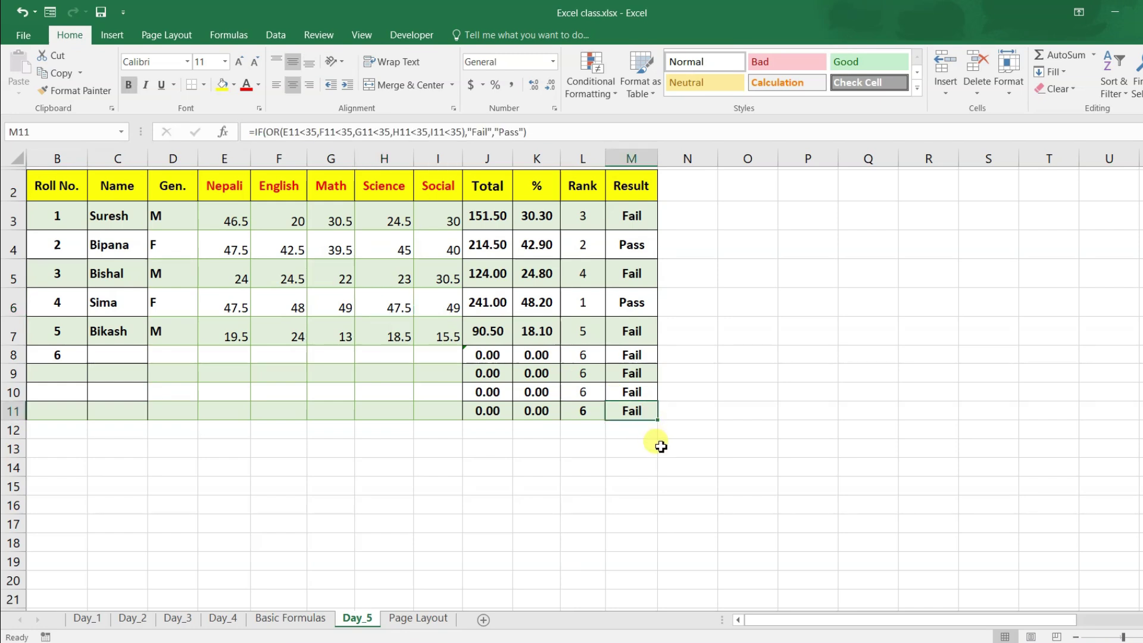
click(539, 411)
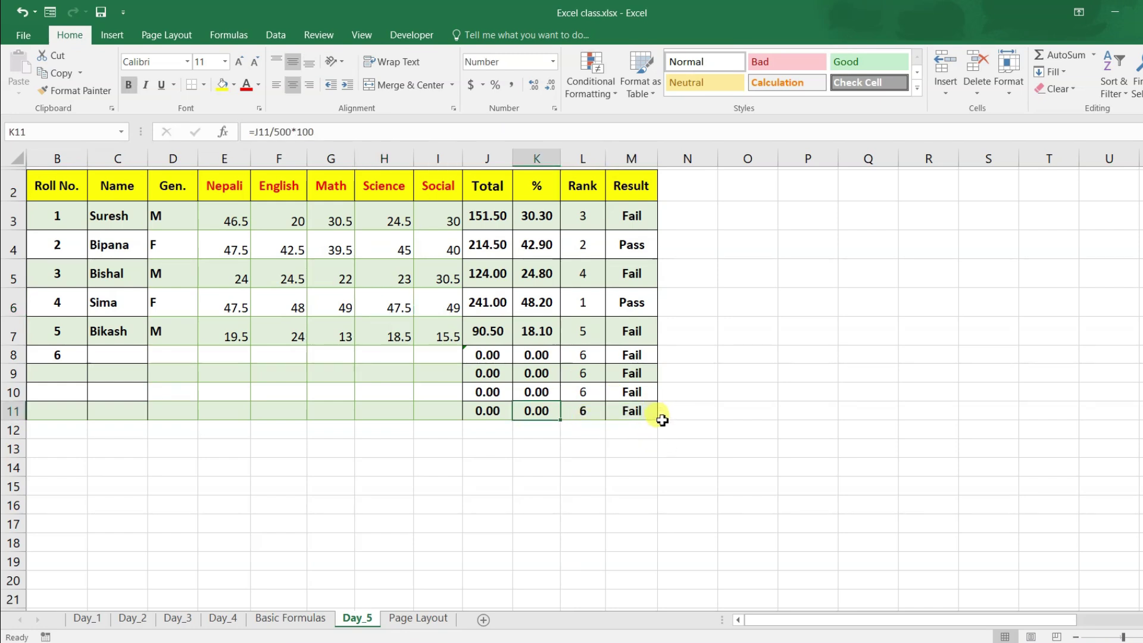
- Enter 7 in cell B12 below the results block, then move back into the table data
click(45, 432)
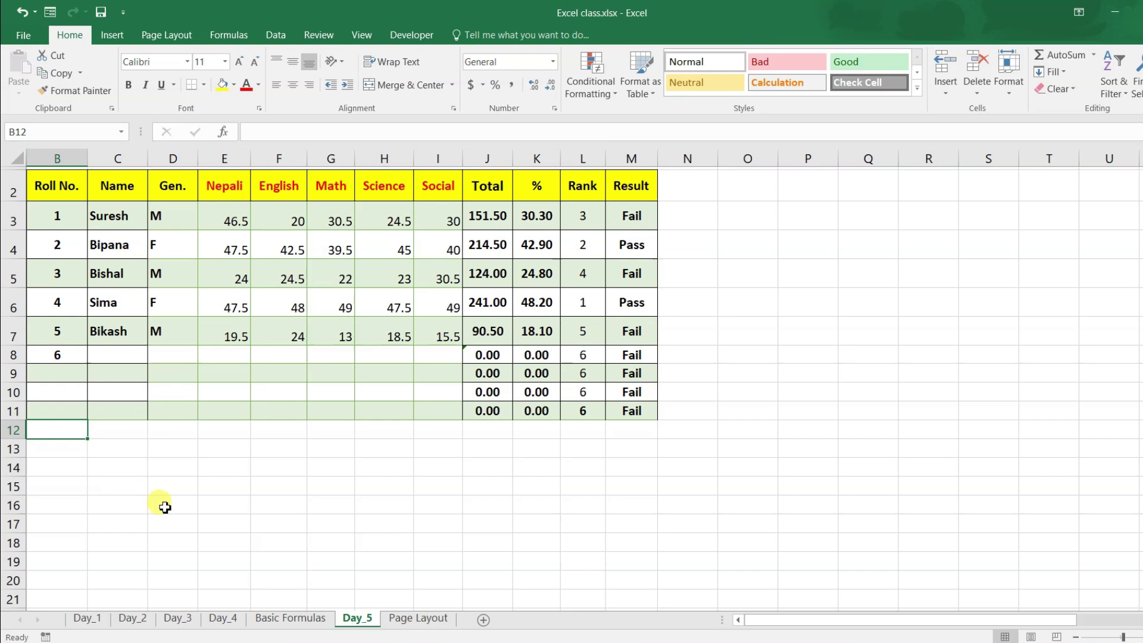
text(7)
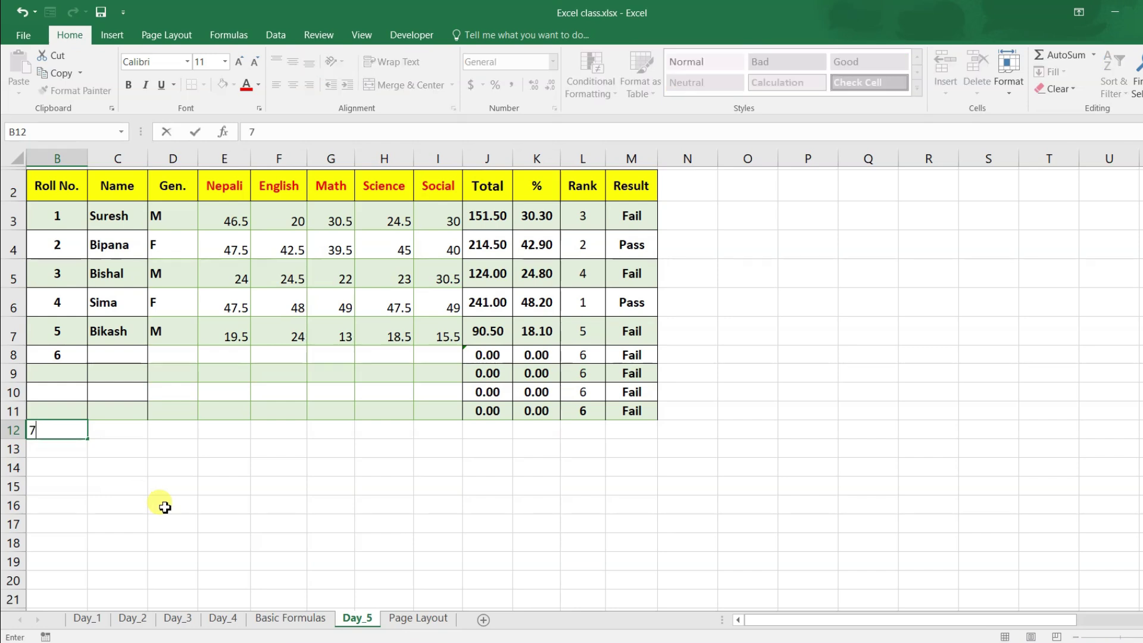
key(Right)
key(Right)
key(Right)
key(Right)
key(Right)
key(Right)
key(Right)
key(Right)
key(Right)
key(Right)
key(Right)
key(Right)
key(Right)
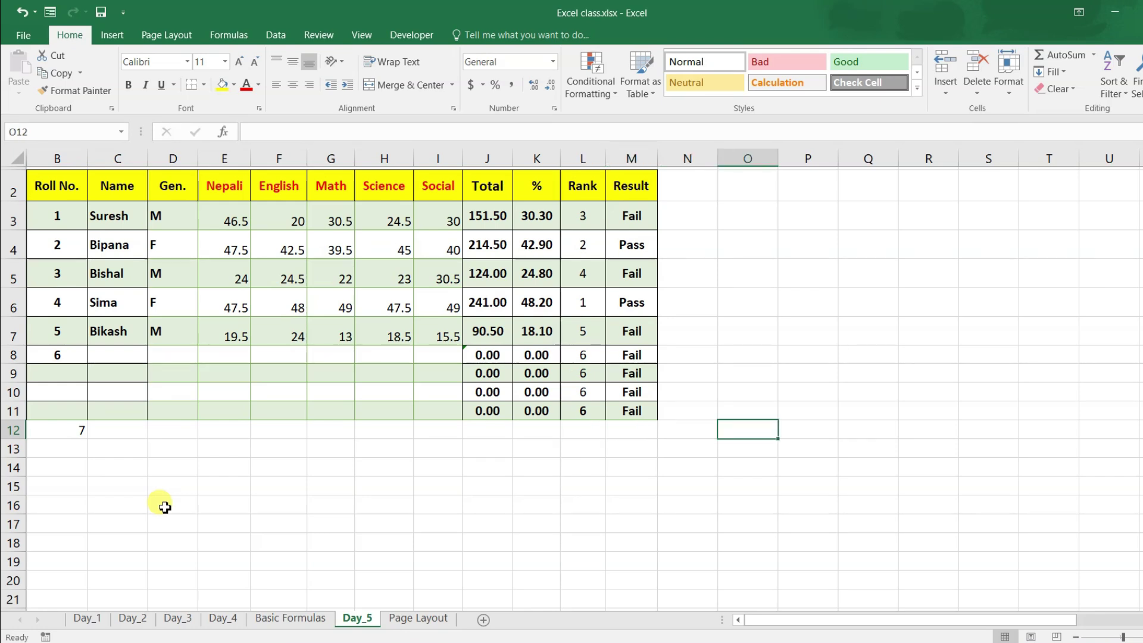
key(Right)
key(Right)
key(Right)
key(Right)
key(Right)
key(Right)
key(Right)
key(Right)
key(Right)
key(Right)
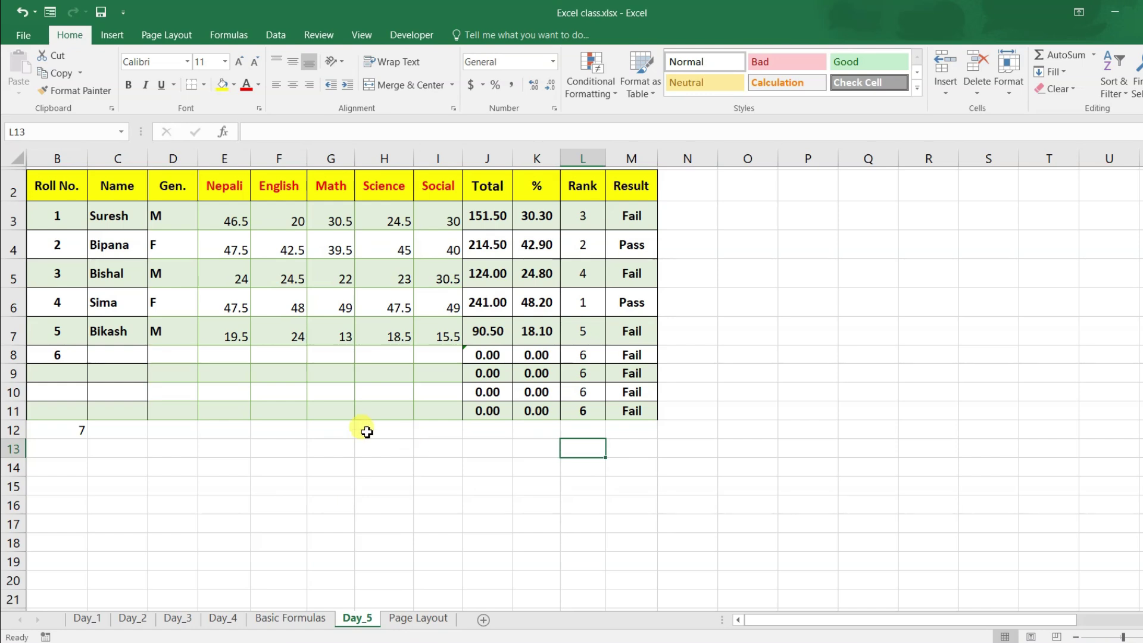
click(343, 429)
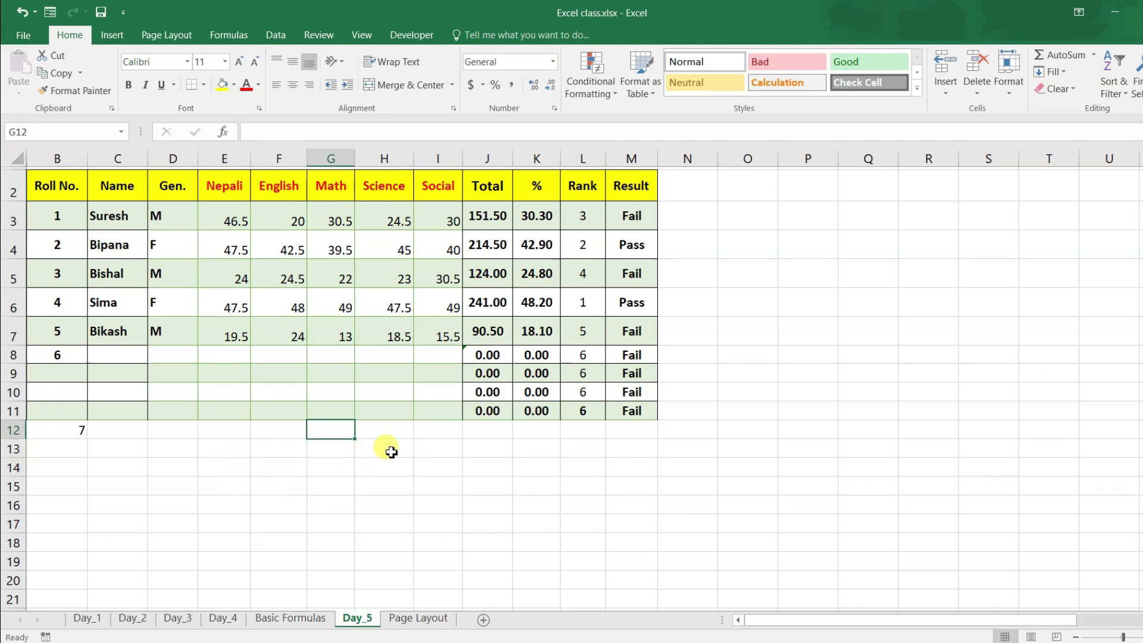
key(Up)
key(Up)
key(Up)
key(Left)
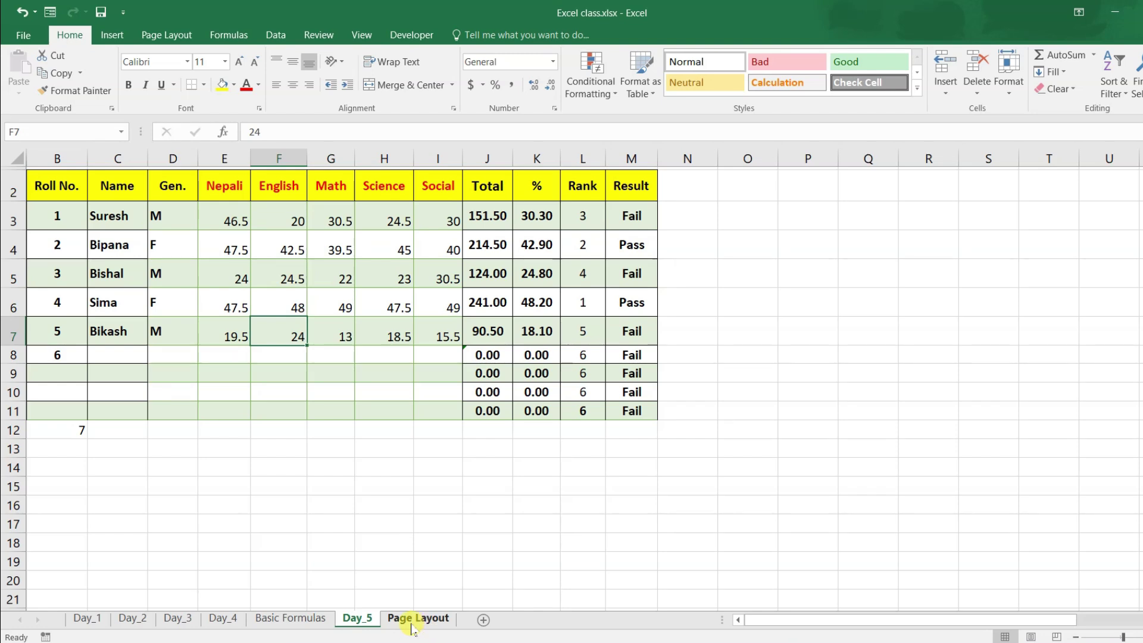
click(413, 625)
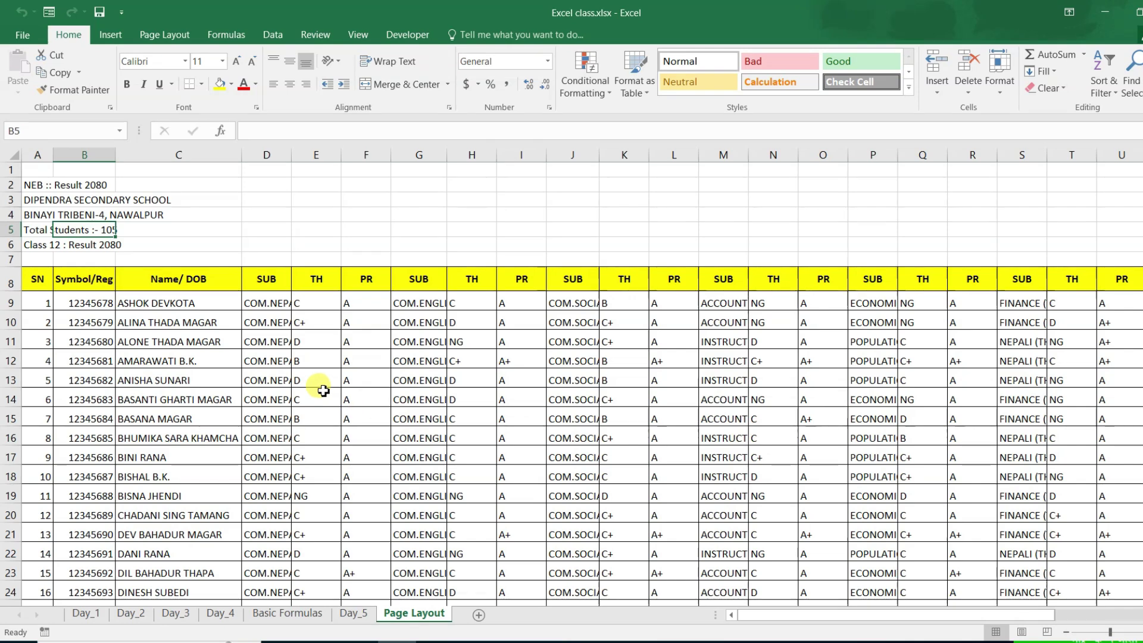
- Scroll down through the NEB Result 2080 list of 105 students and back up
scroll(324, 391, down, 2)
scroll(324, 390, down, 4)
scroll(323, 391, down, 2)
scroll(323, 391, down, 3)
scroll(323, 391, down, 3)
scroll(323, 390, down, 3)
scroll(324, 391, down, 3)
scroll(323, 391, down, 5)
scroll(323, 391, down, 1)
scroll(323, 391, down, 4)
scroll(323, 391, down, 1)
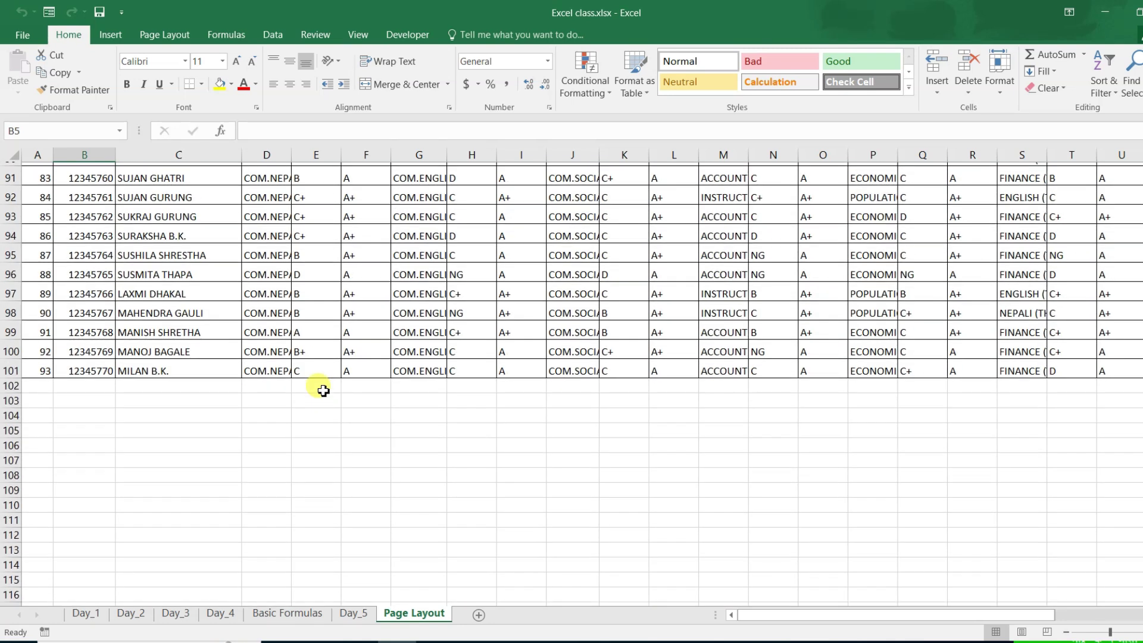
scroll(323, 391, up, 4)
scroll(323, 391, up, 4)
scroll(323, 391, up, 7)
scroll(323, 391, up, 5)
scroll(324, 391, up, 5)
scroll(323, 391, up, 5)
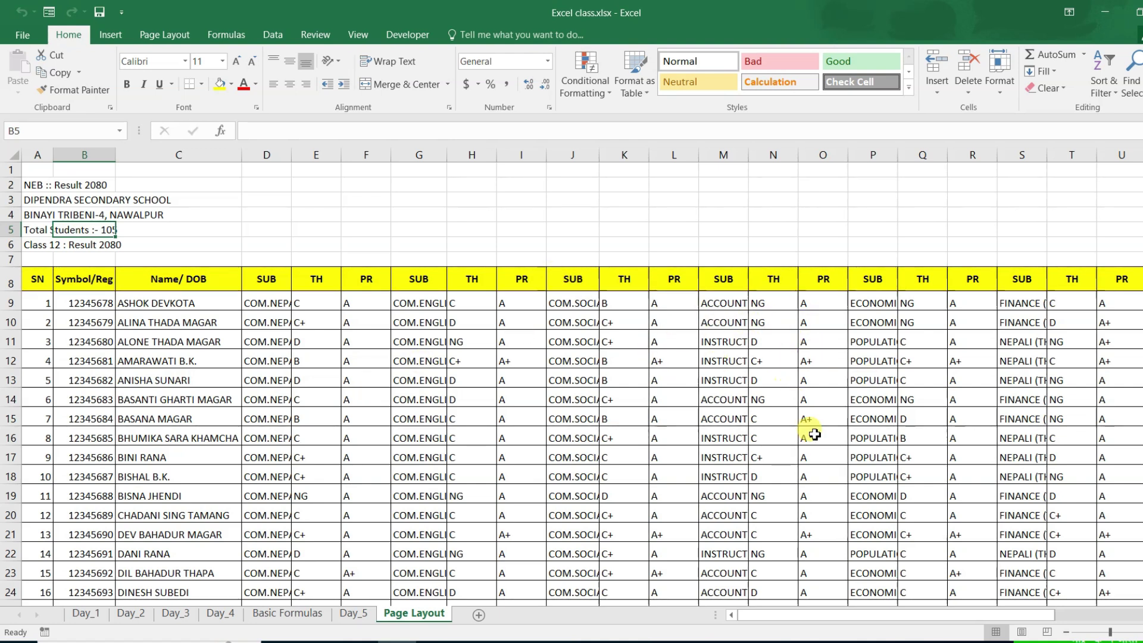
drag(871, 615, 1016, 614)
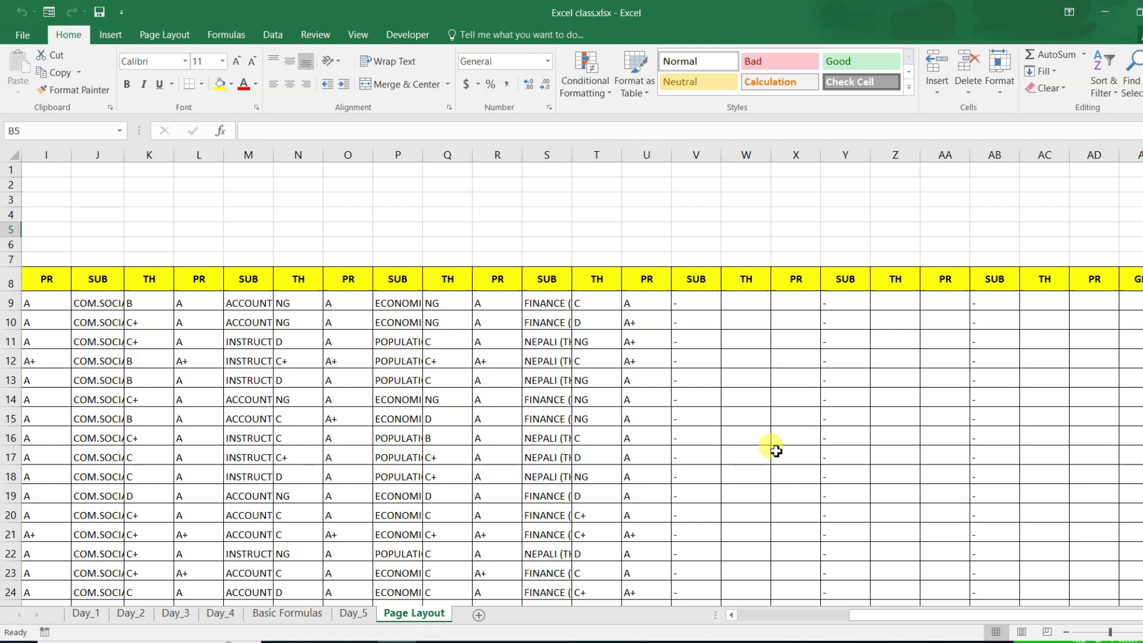
click(1137, 615)
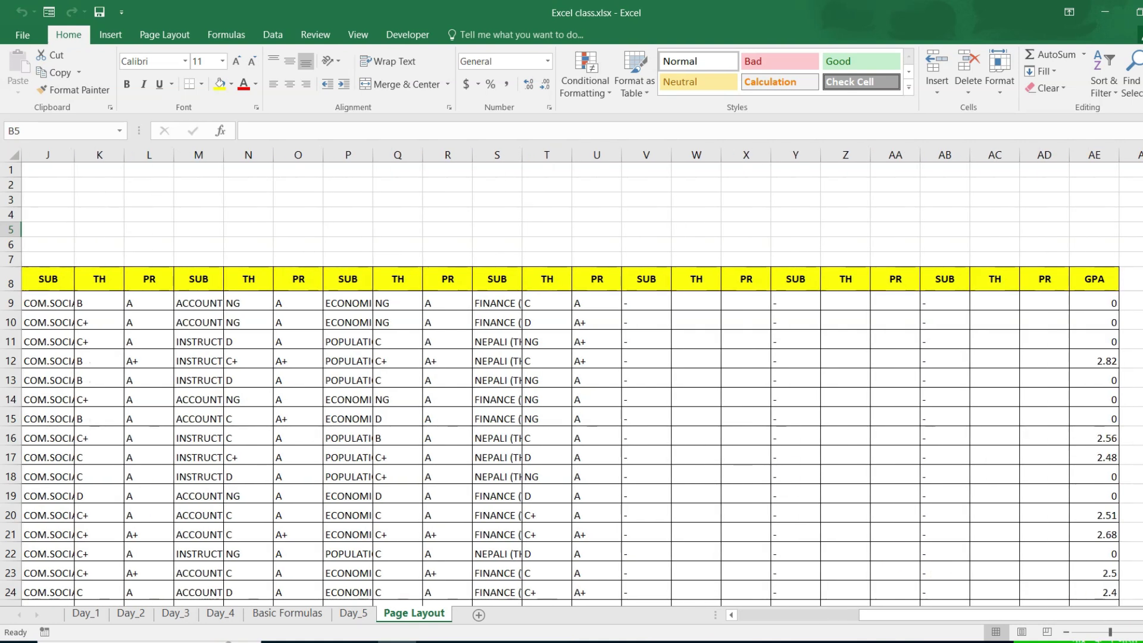
drag(1128, 615, 983, 615)
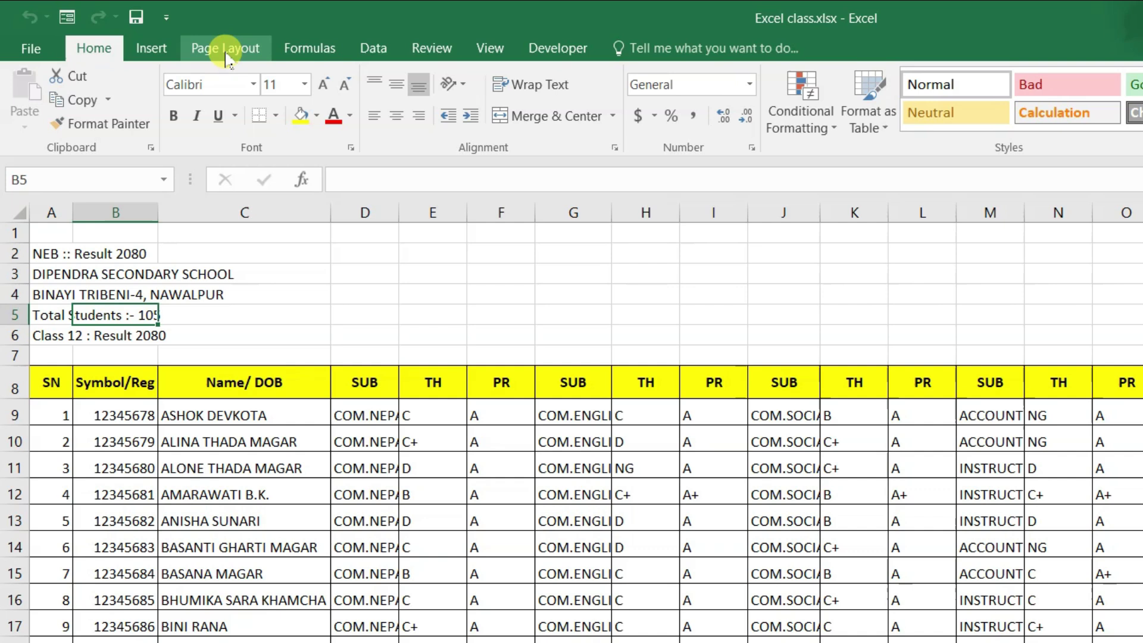
- Open the Page Setup dialog from the Page Layout tab, showing Portrait orientation on A4
click(227, 53)
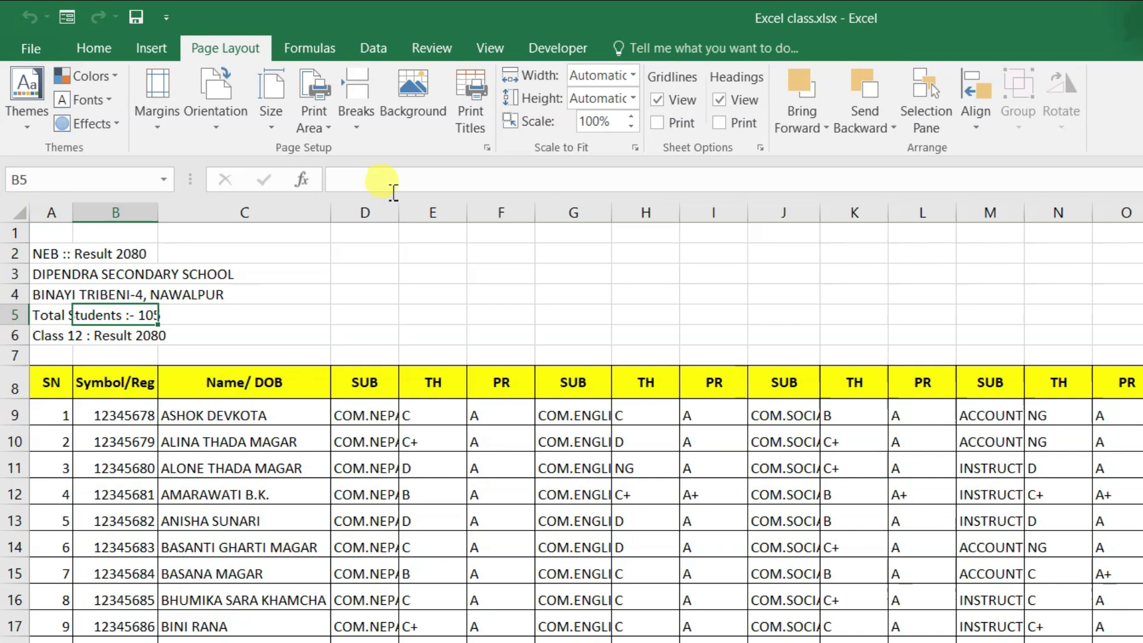
click(486, 149)
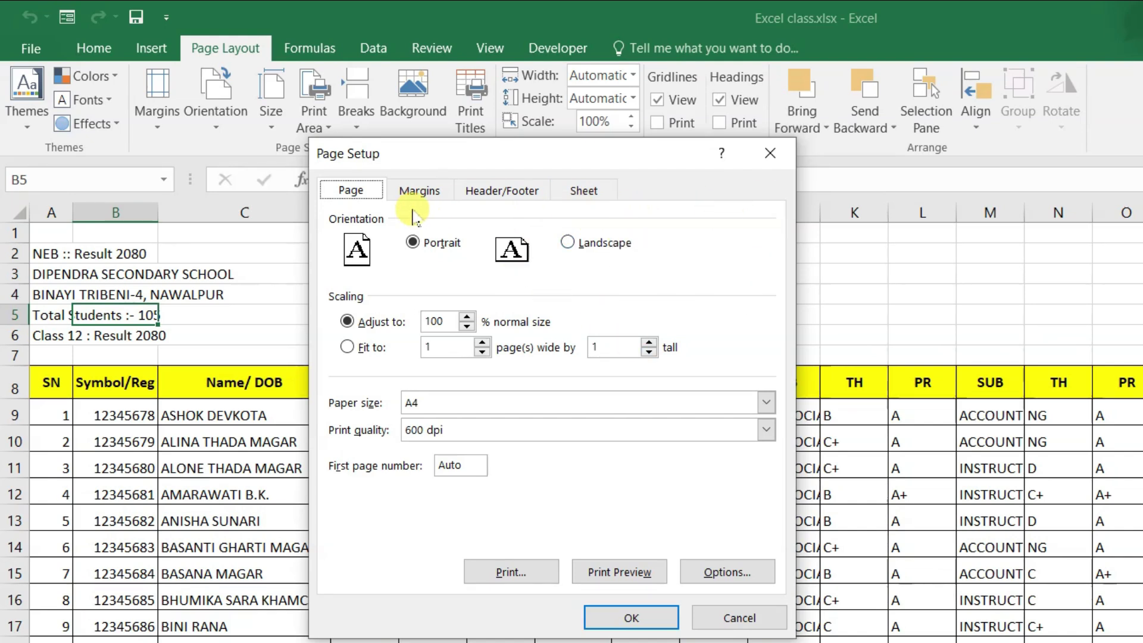
- Close the Page Setup dialog without changing any settings
click(767, 156)
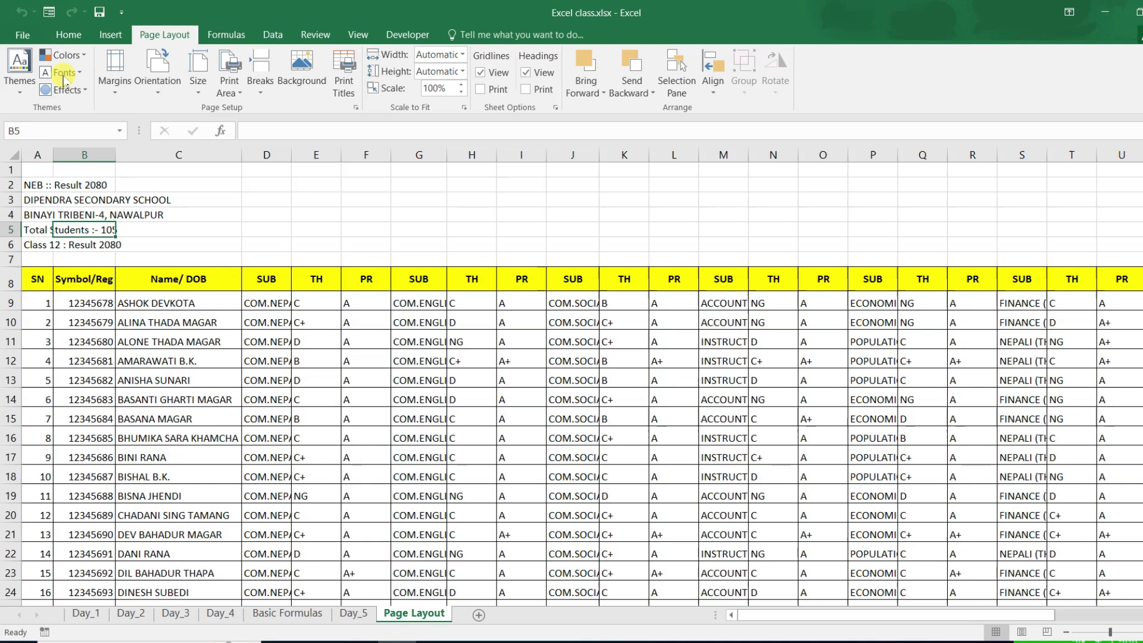
- Open the print preview and scroll through the 12 portrait A4 pages of the sheet
click(33, 42)
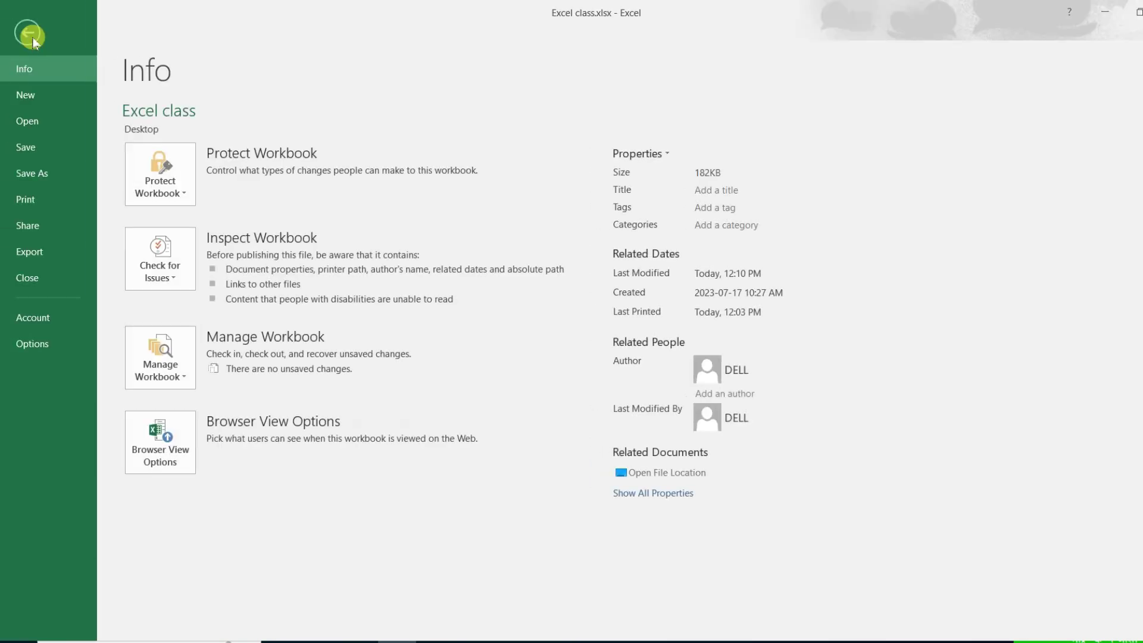
click(59, 197)
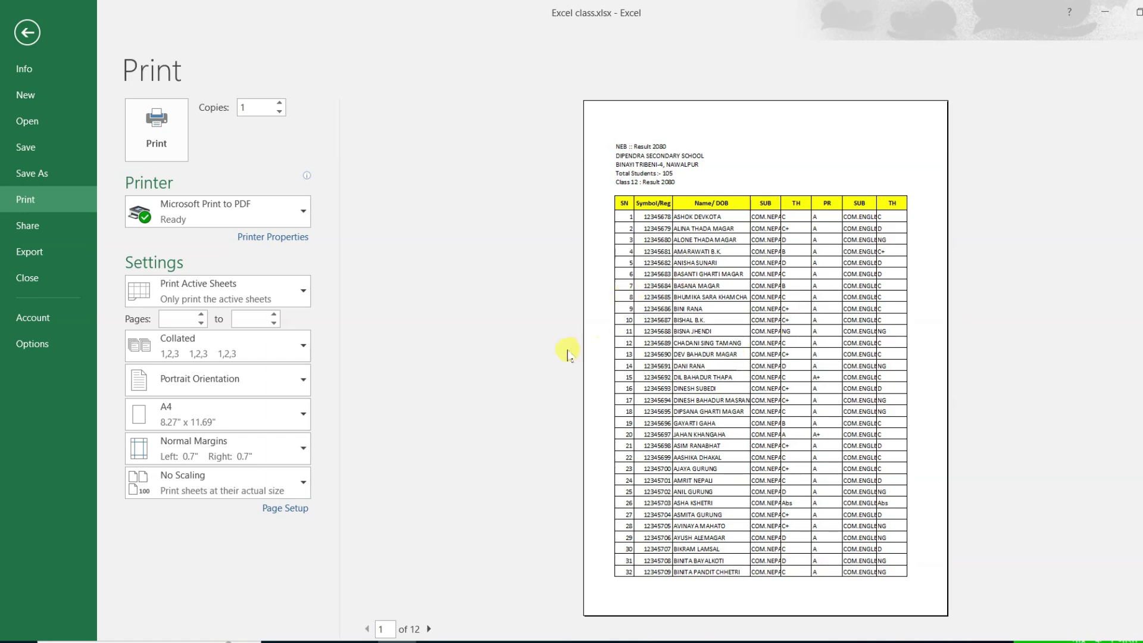
scroll(764, 280, down, 3)
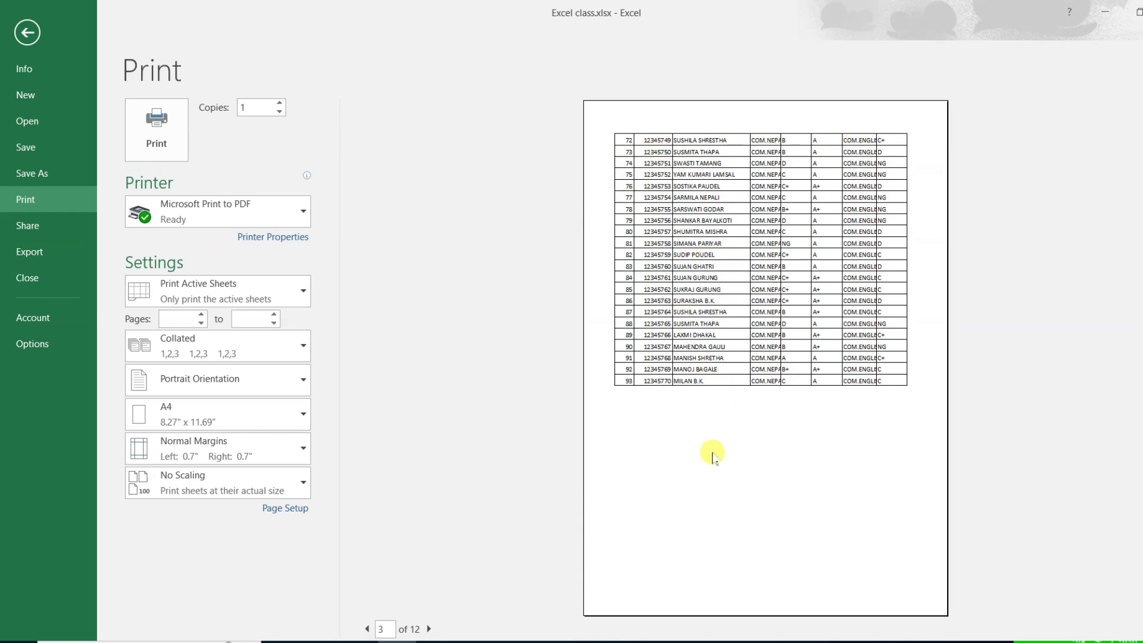
scroll(715, 456, down, 1)
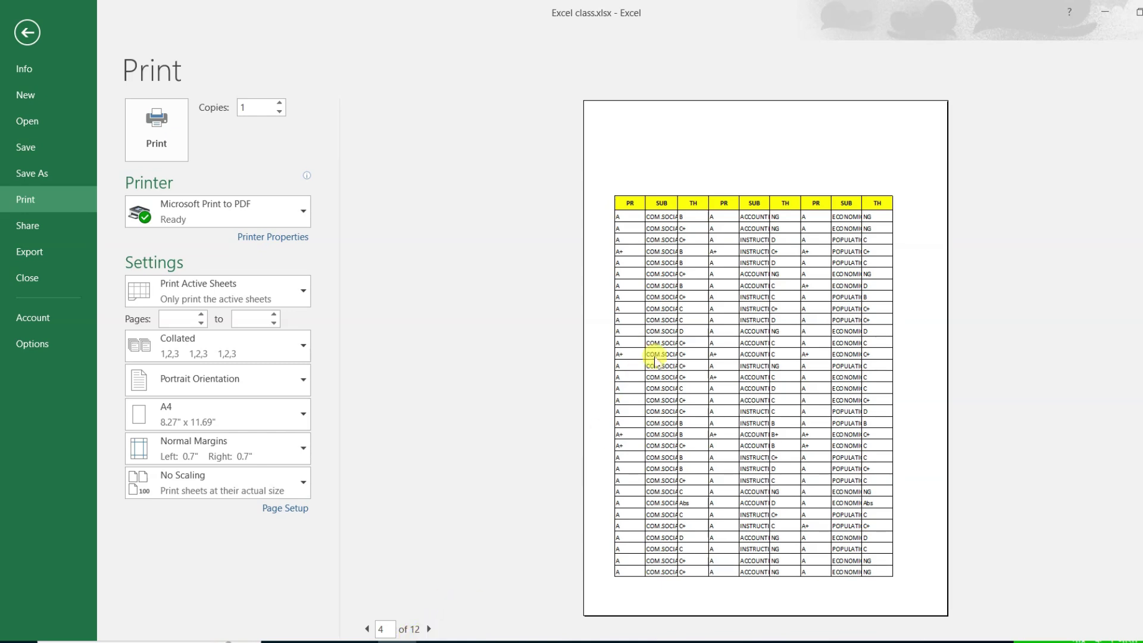
scroll(685, 354, down, 1)
scroll(738, 356, down, 2)
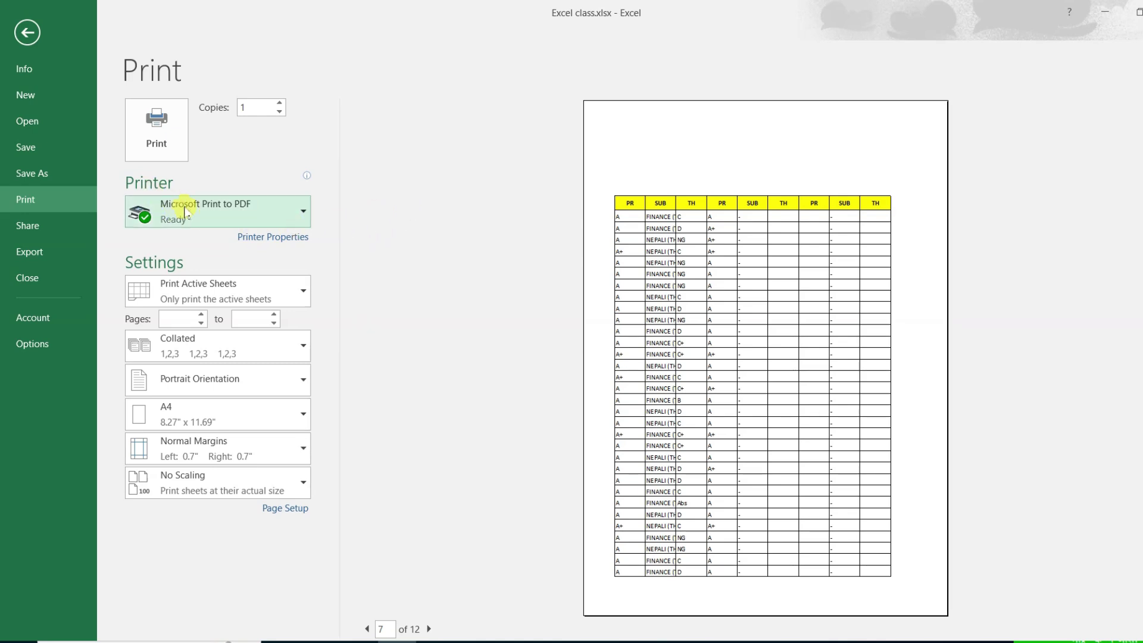
- Keep Microsoft Print to PDF as the printer and return to the worksheet
click(300, 222)
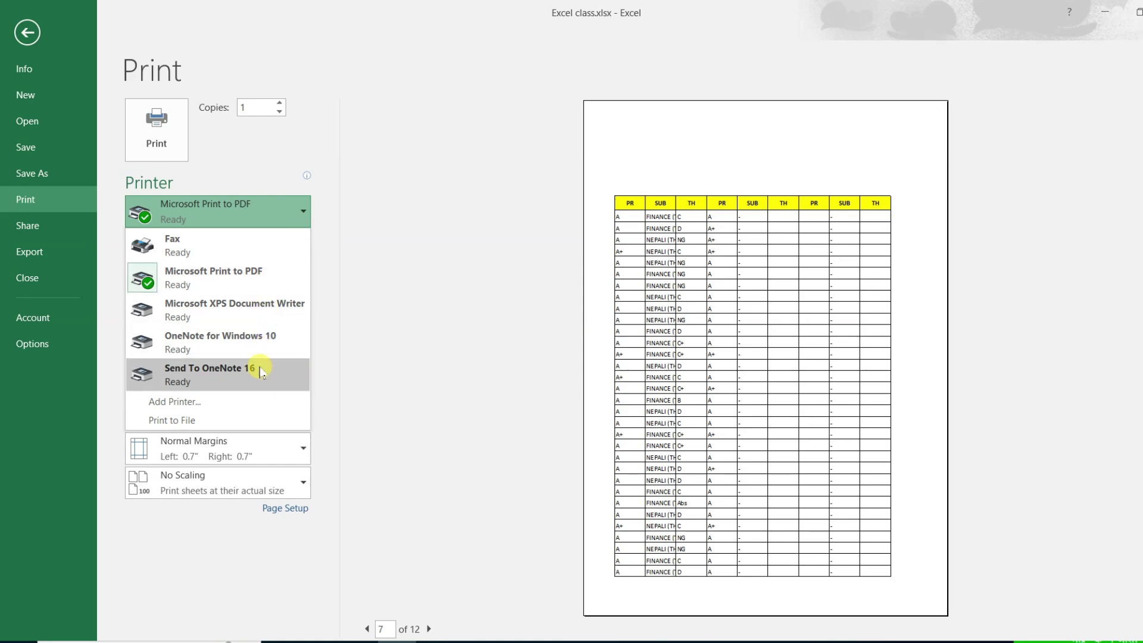
click(267, 275)
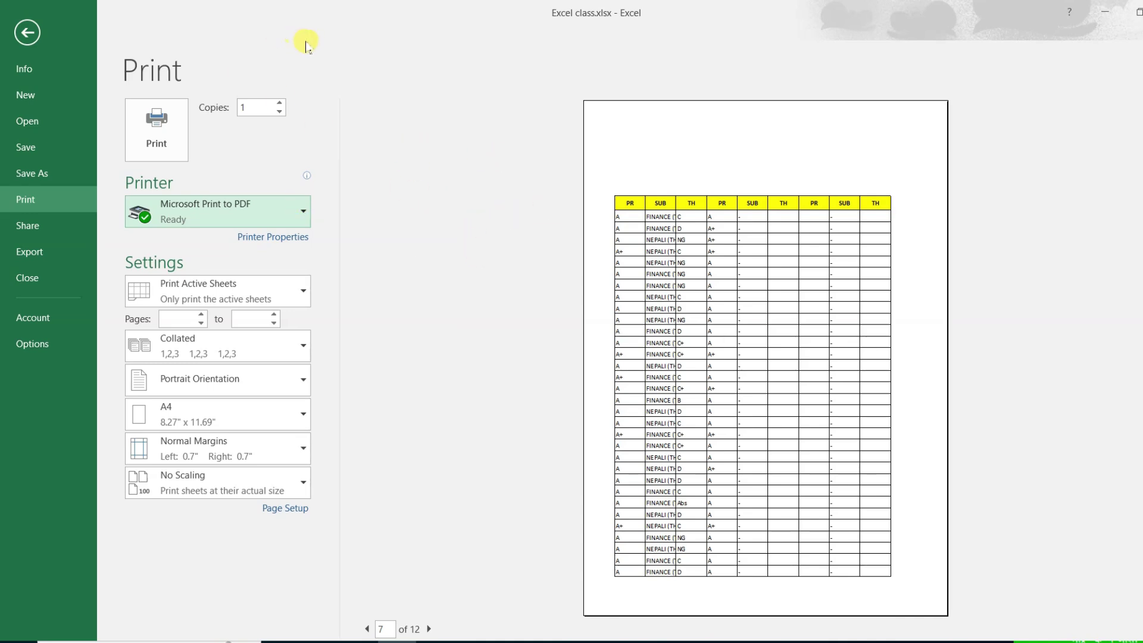
click(29, 34)
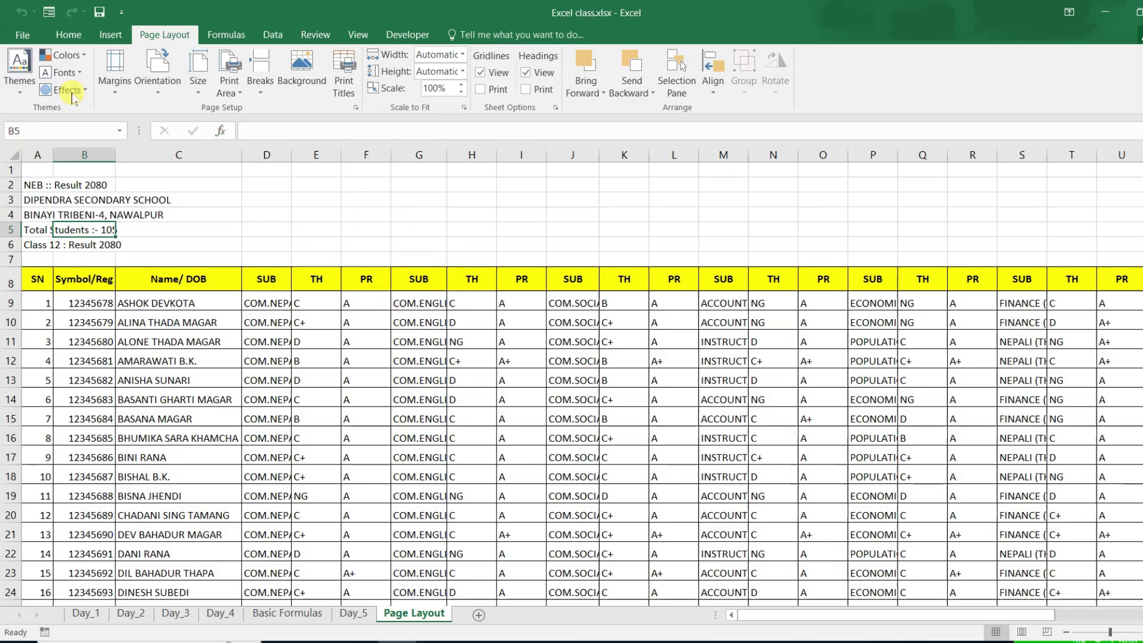
click(15, 40)
click(39, 200)
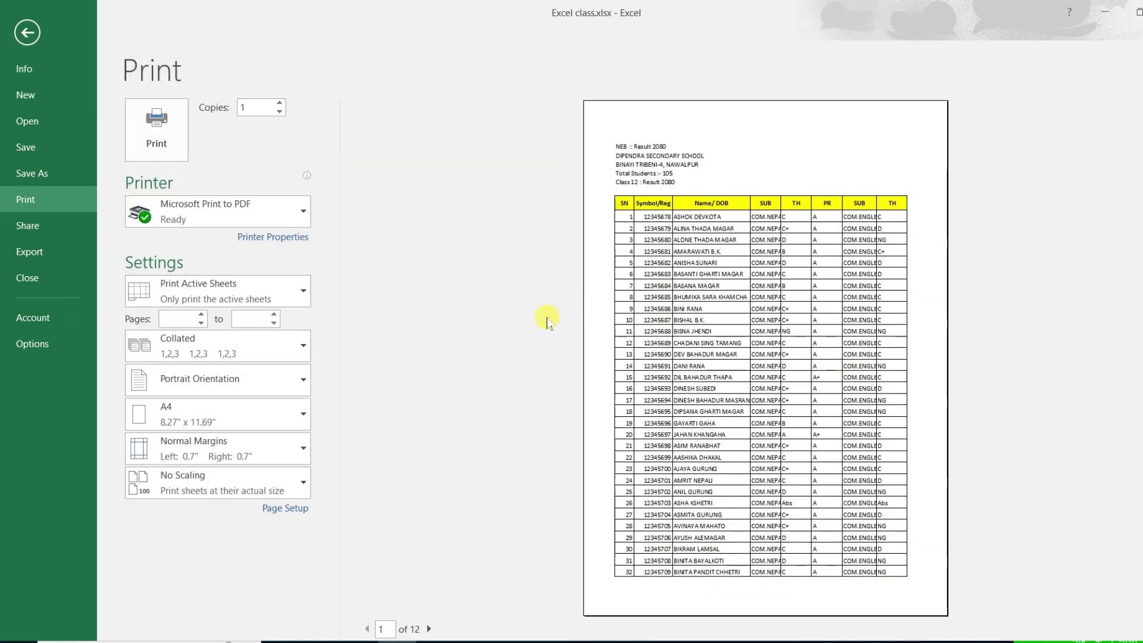
click(28, 33)
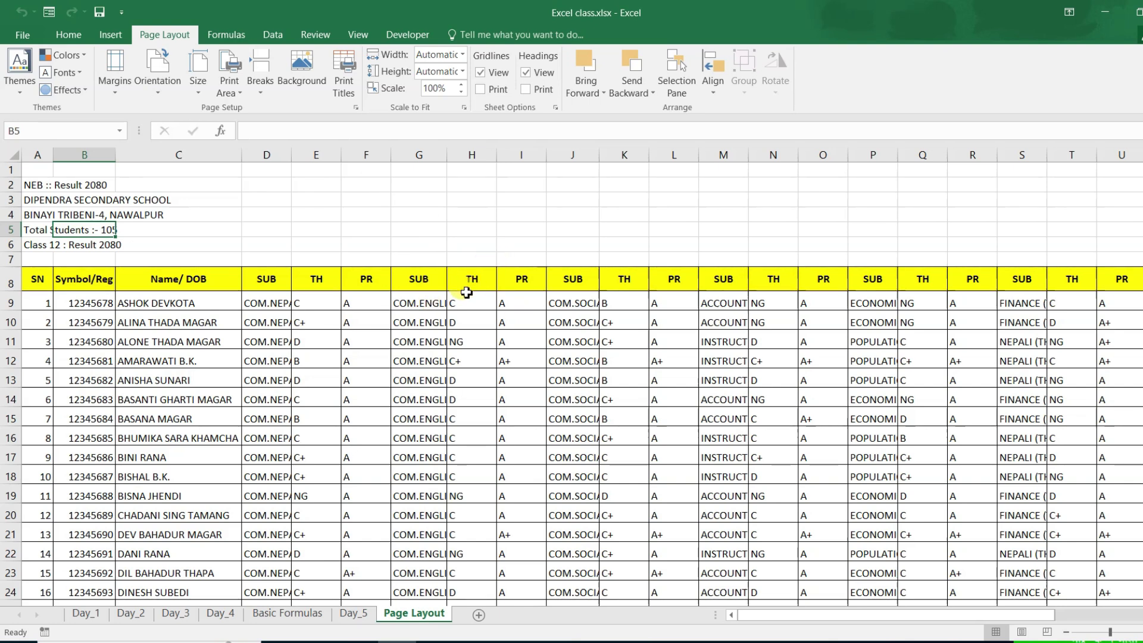
key(ctrl+p)
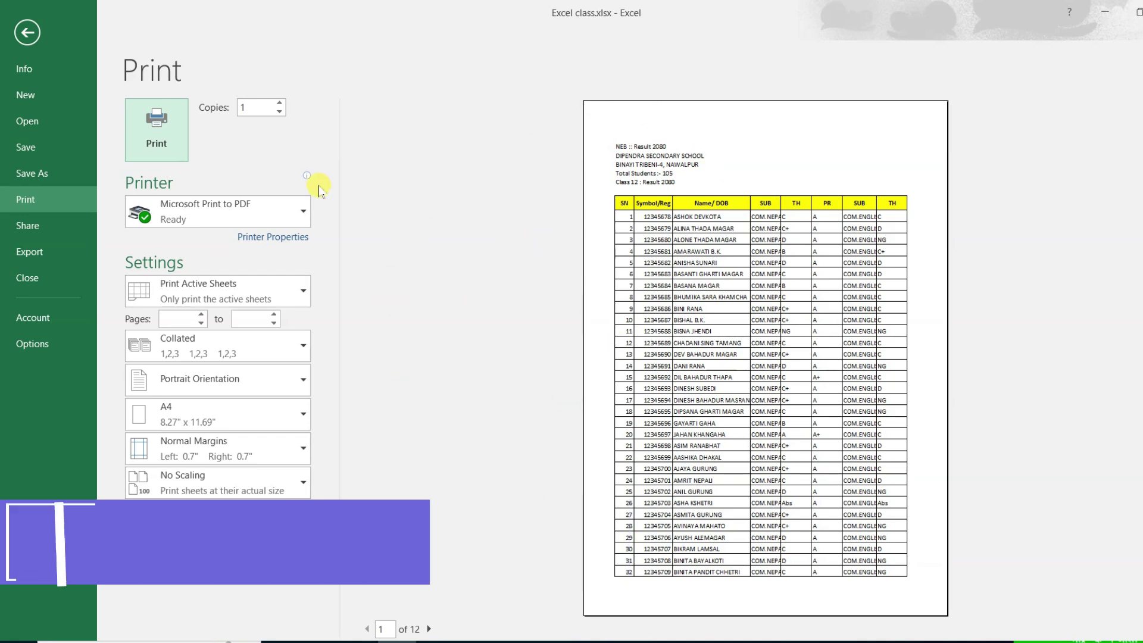
click(37, 29)
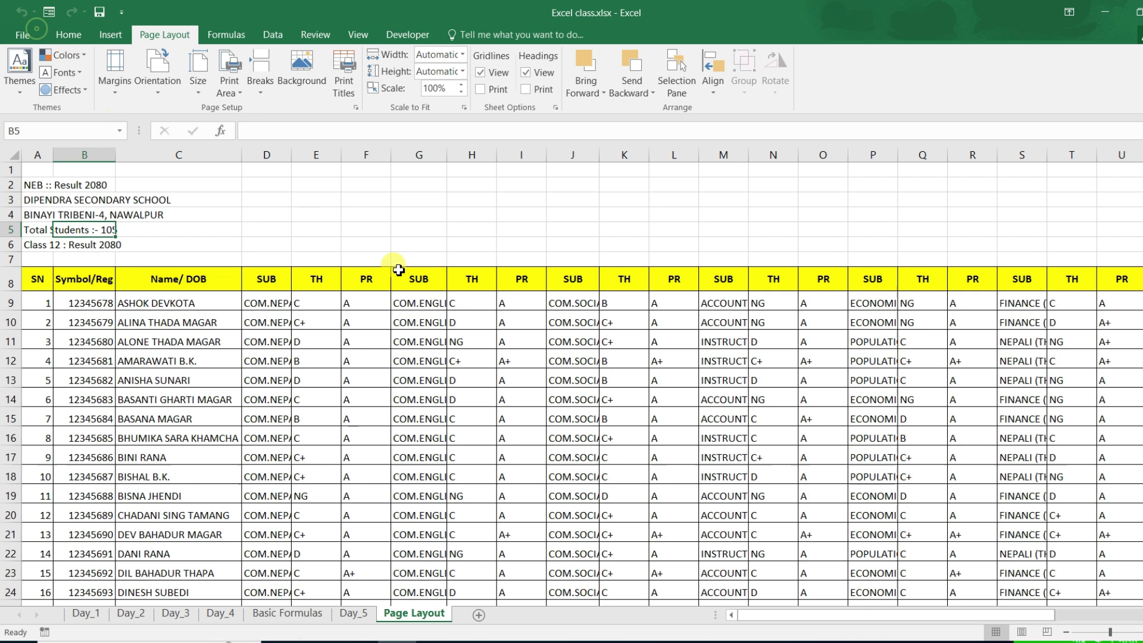
click(569, 292)
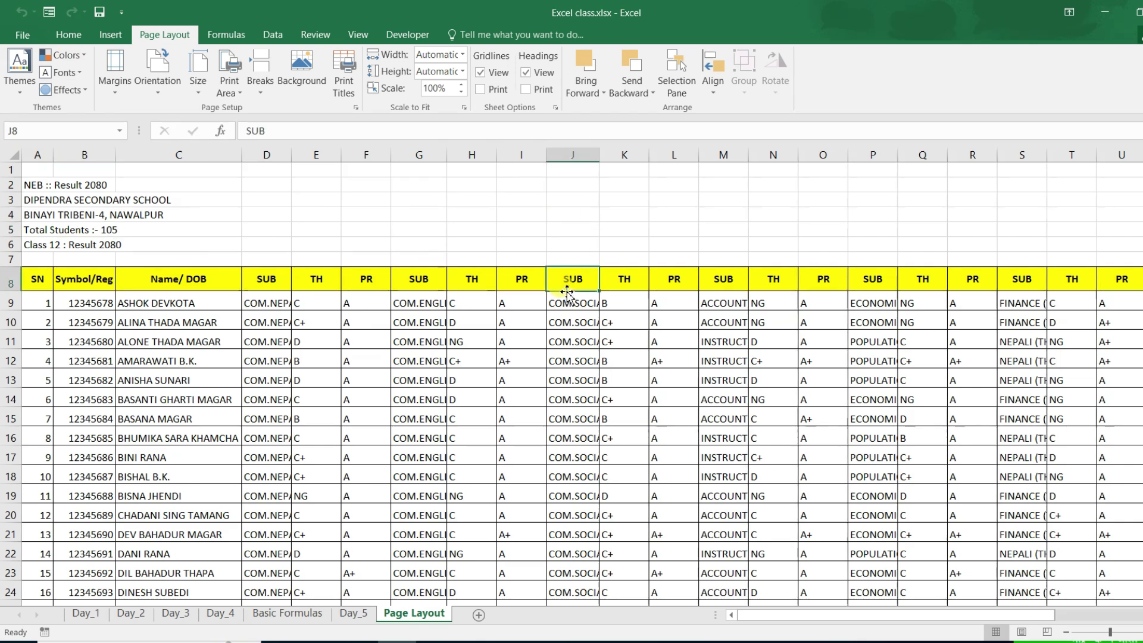
key(ctrl+p)
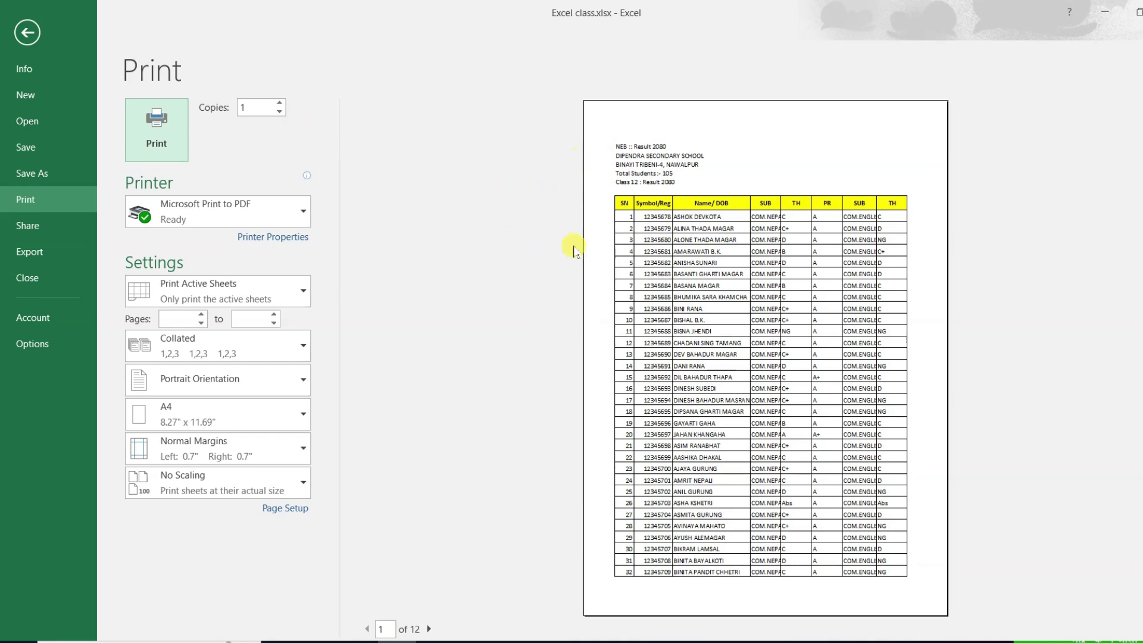
key(Escape)
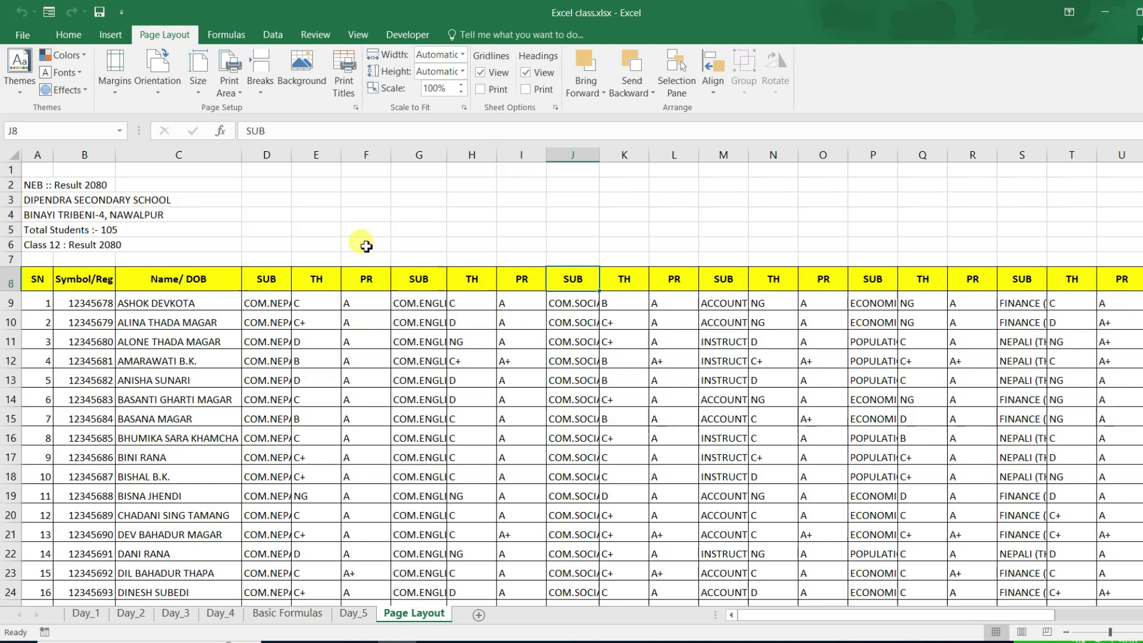
scroll(556, 301, down, 2)
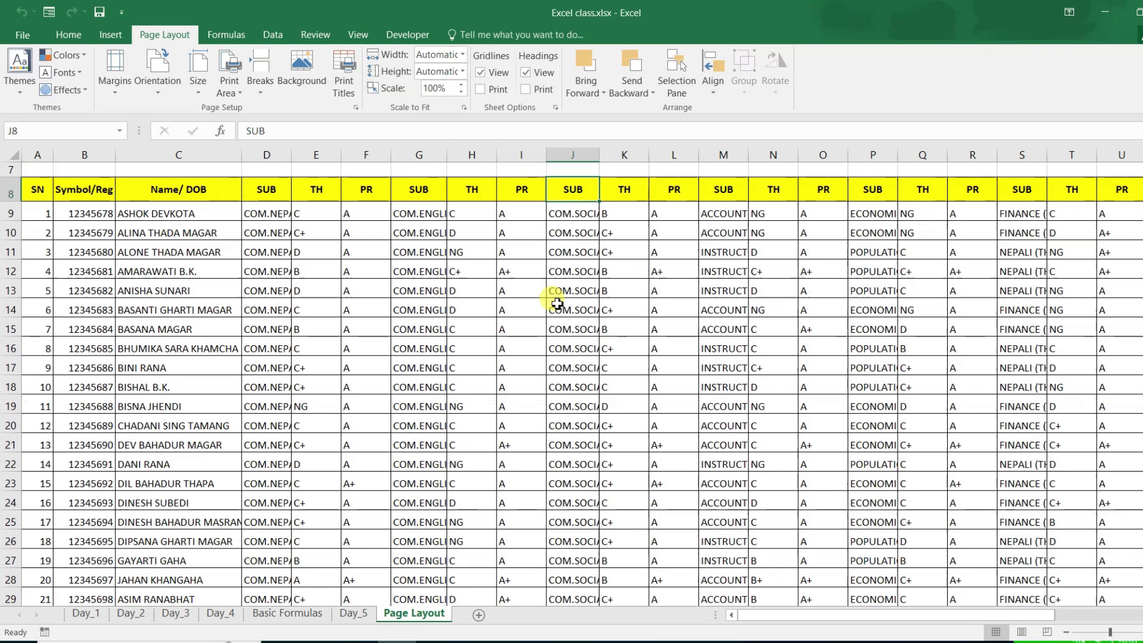
scroll(557, 303, up, 2)
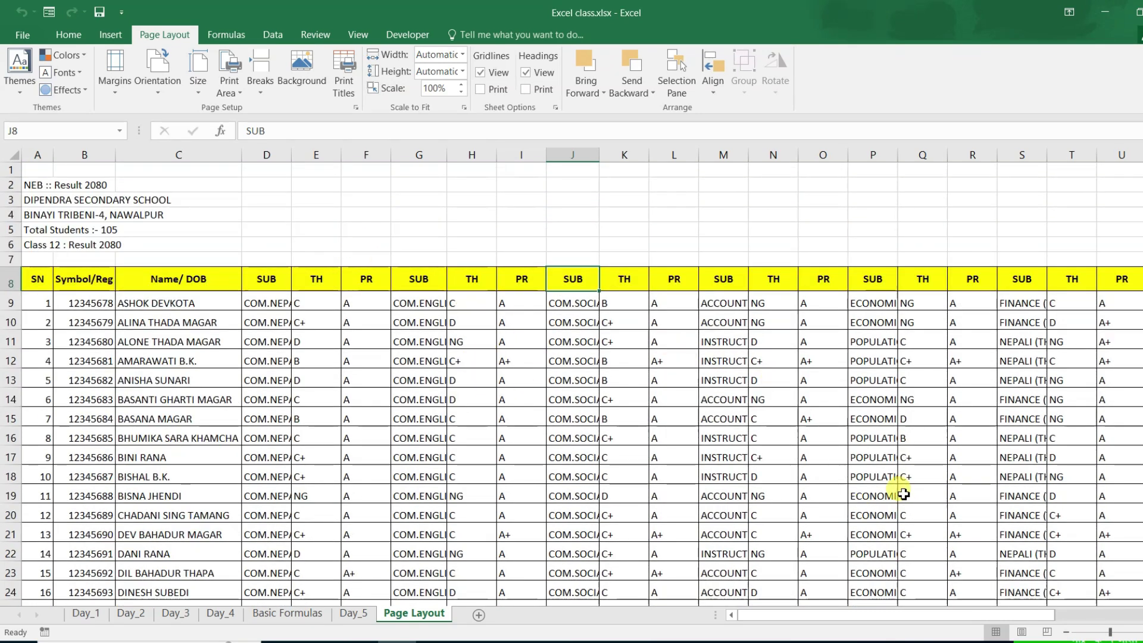
drag(900, 615, 1073, 619)
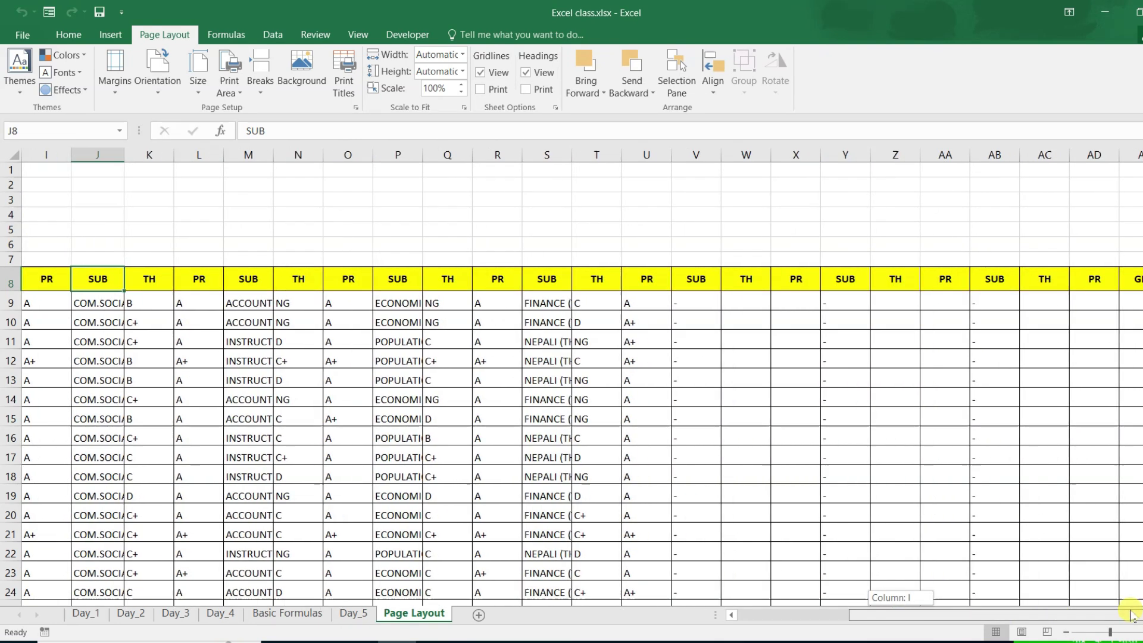
scroll(572, 381, right, 1)
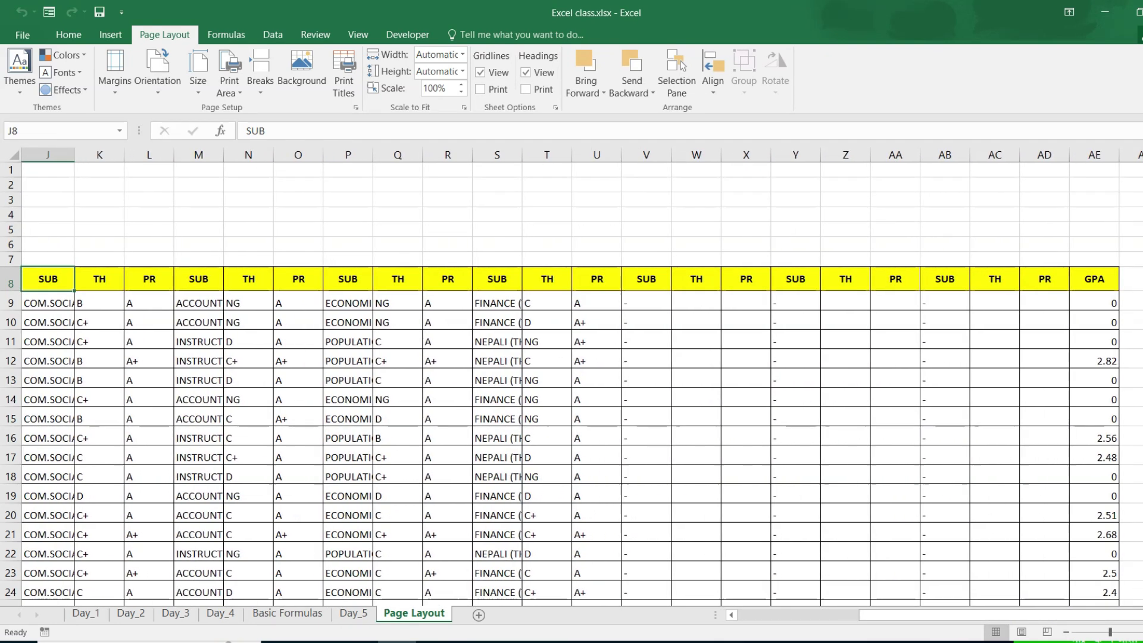
scroll(572, 381, right, 2)
scroll(572, 382, right, 1)
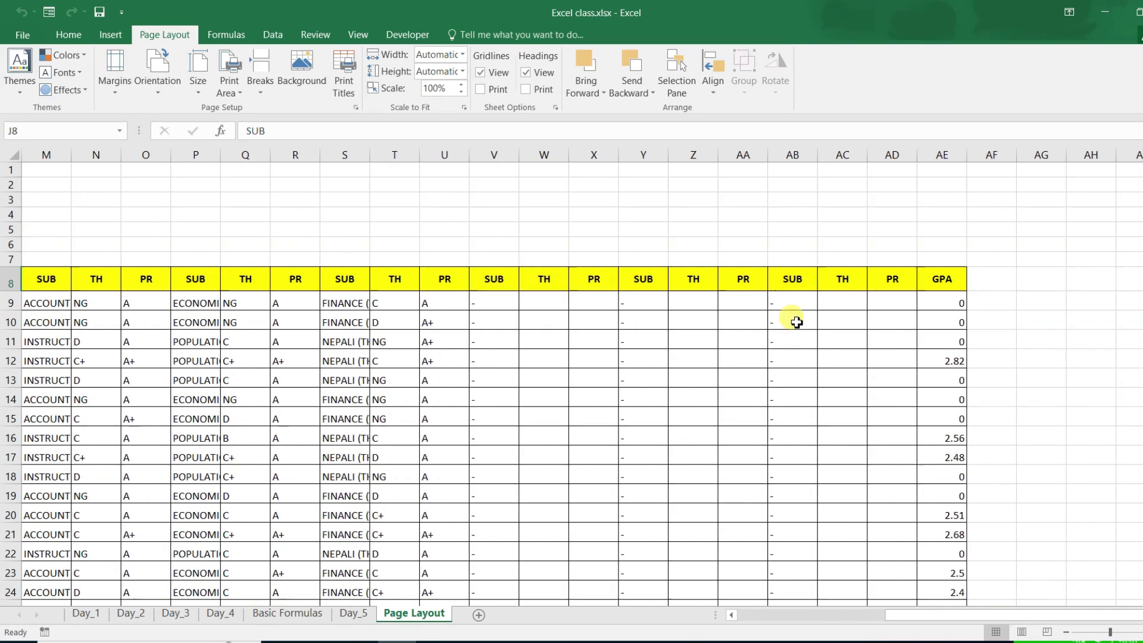
drag(968, 615, 752, 629)
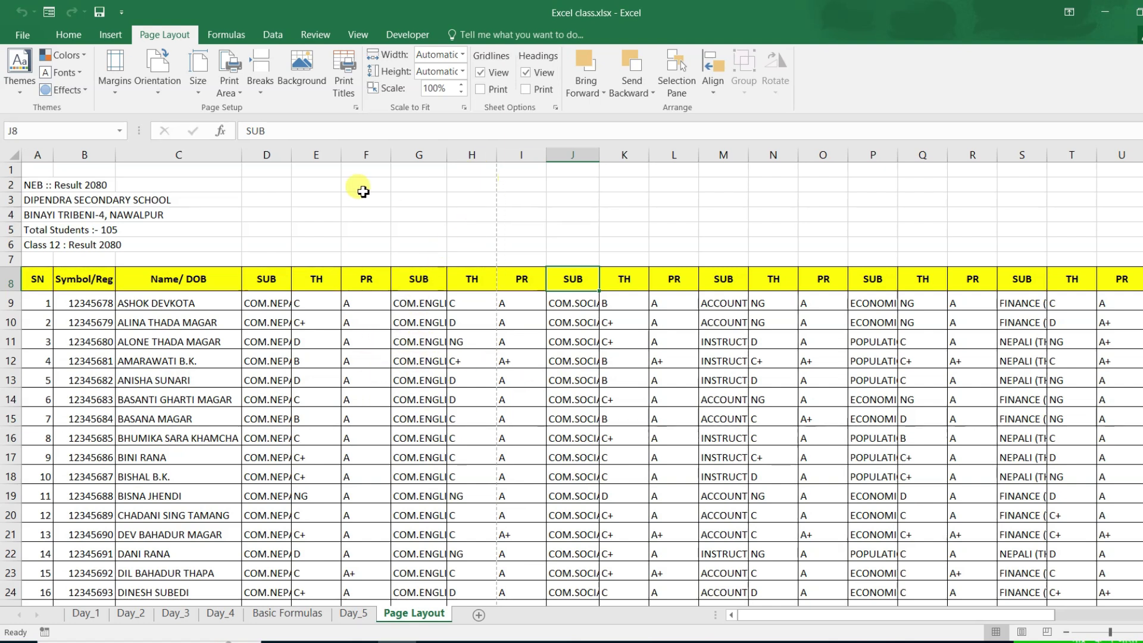
mouse_move(48, 175)
mouse_down()
mouse_move(479, 438)
mouse_move(484, 539)
mouse_up()
click(467, 380)
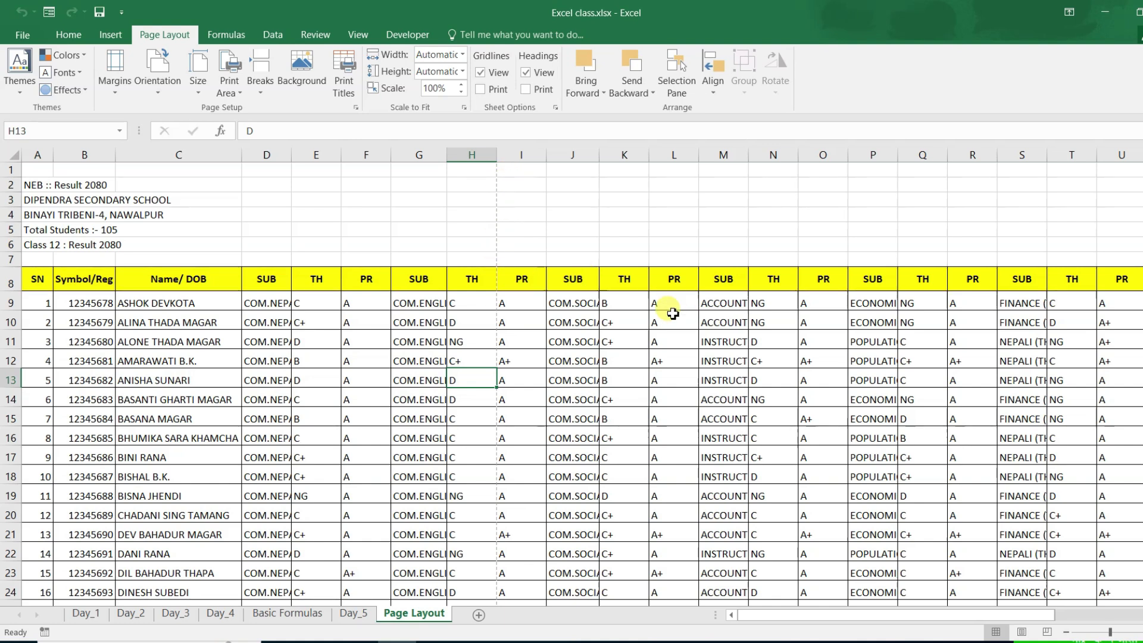
scroll(587, 484, down, 3)
scroll(588, 485, down, 2)
scroll(587, 484, up, 5)
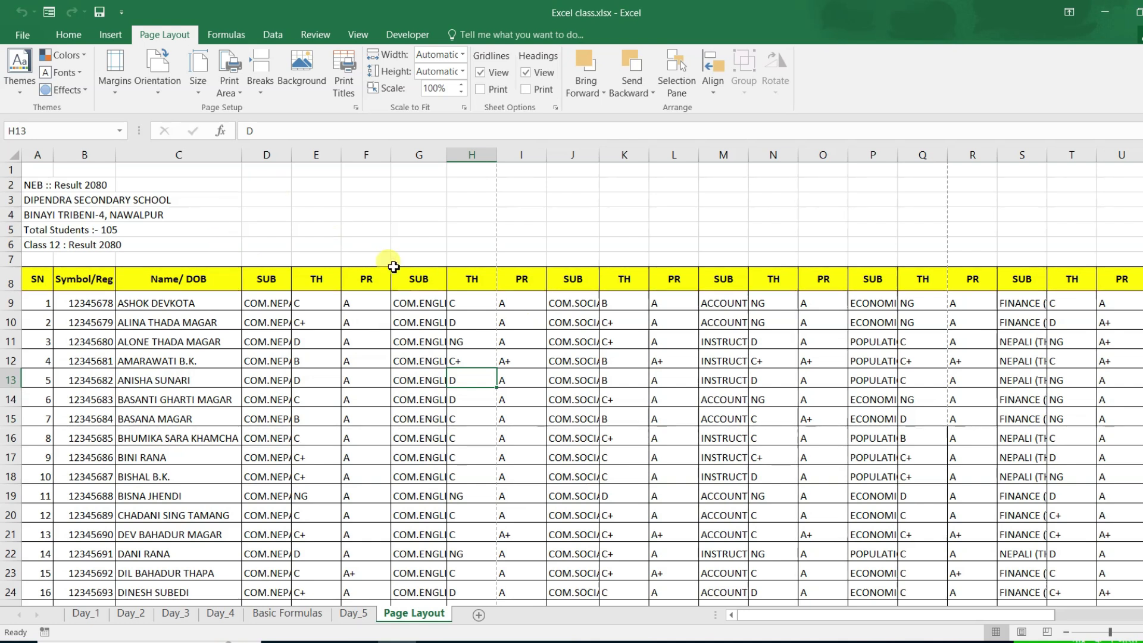
- Set the NEB result sheet's page orientation to Landscape
click(158, 83)
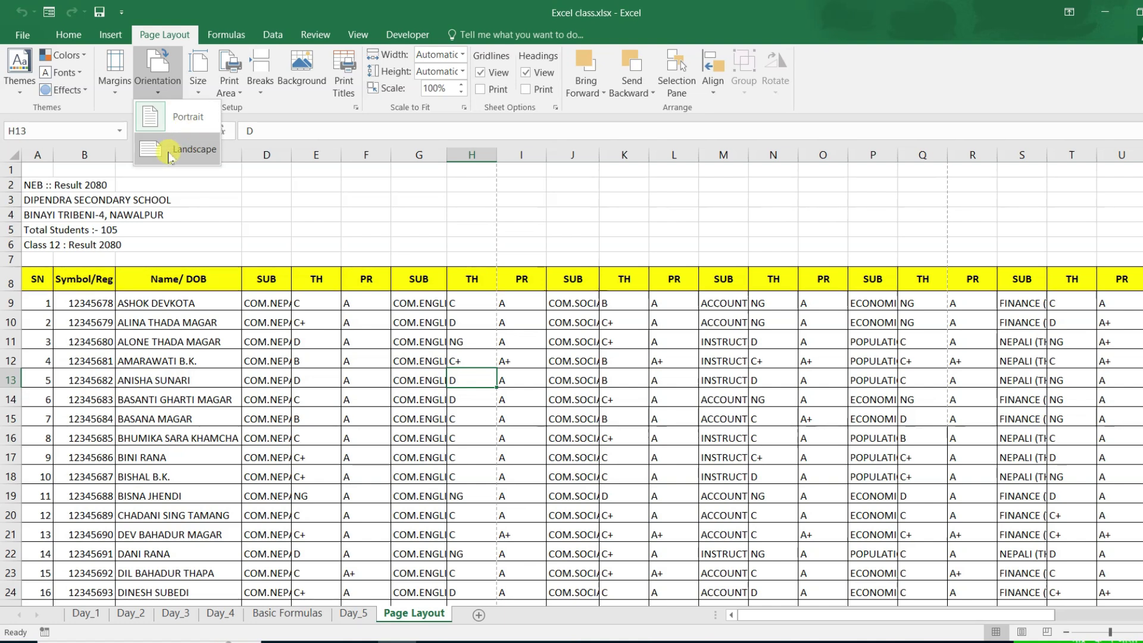
click(189, 152)
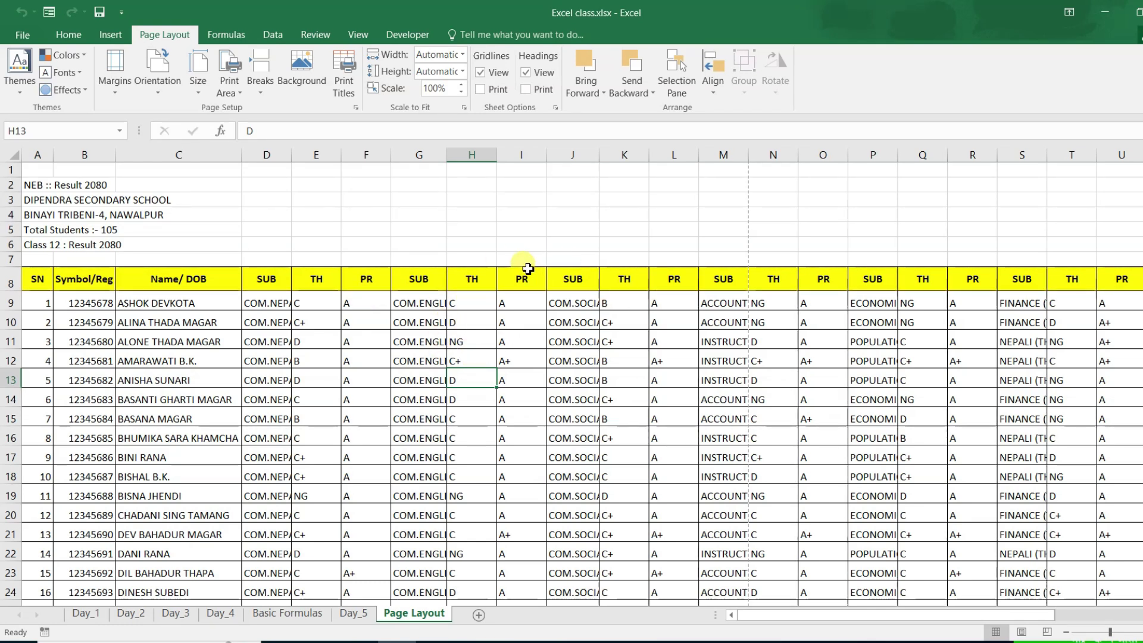
key(ctrl+p)
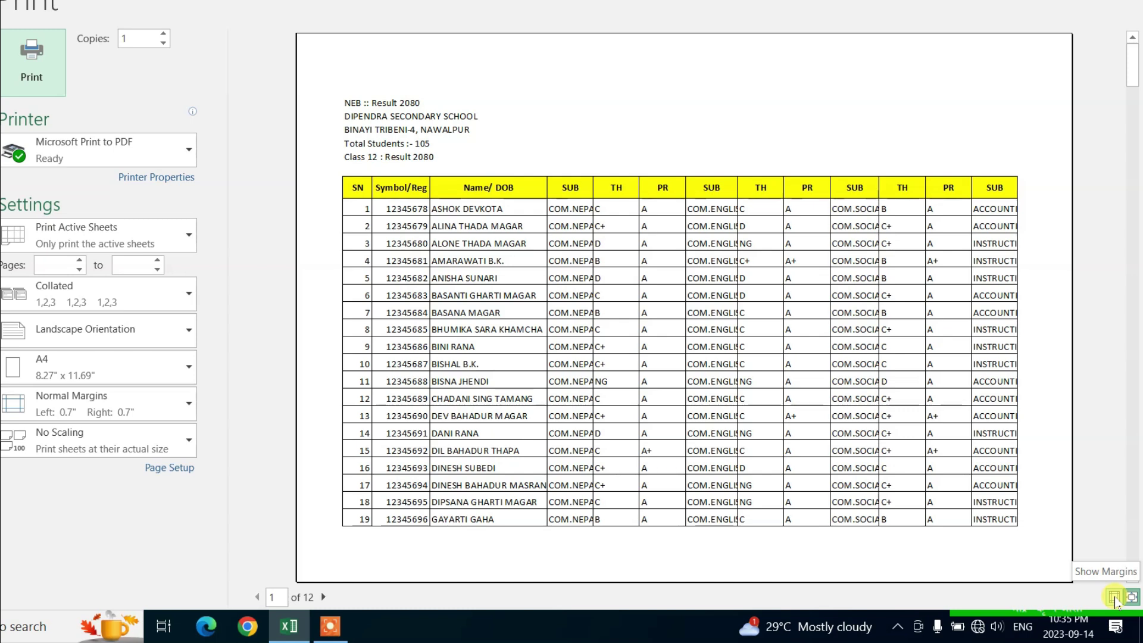
- Display the margin guides on the landscape print preview with Show Margins
click(1114, 597)
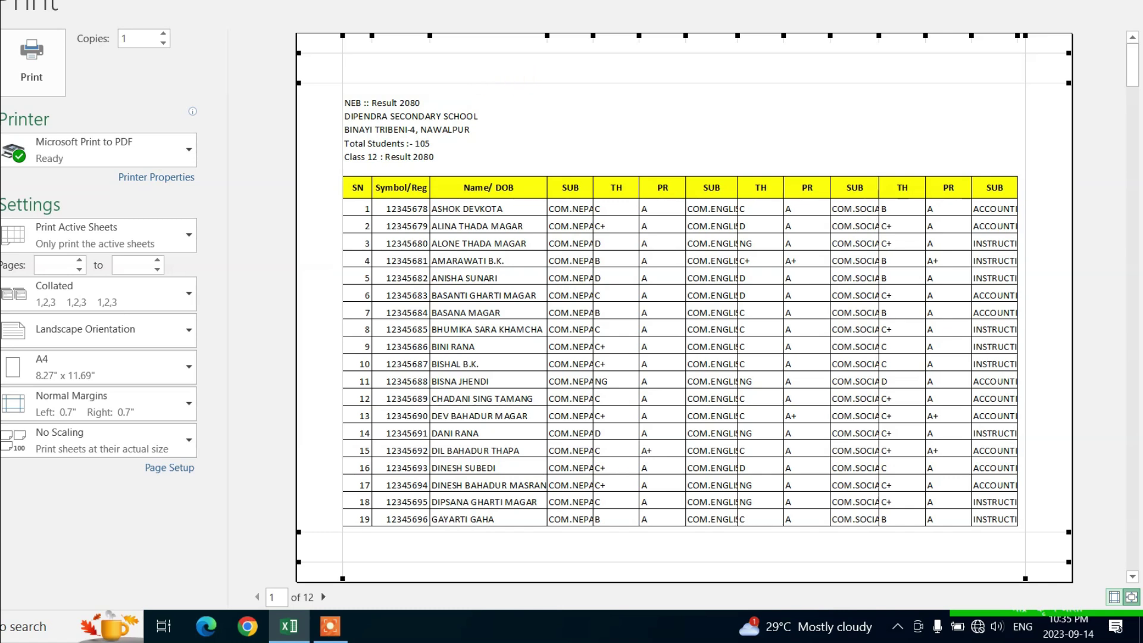
- Drag the top, left, right and bottom margin guides outward in the print preview
drag(1069, 82, 1069, 64)
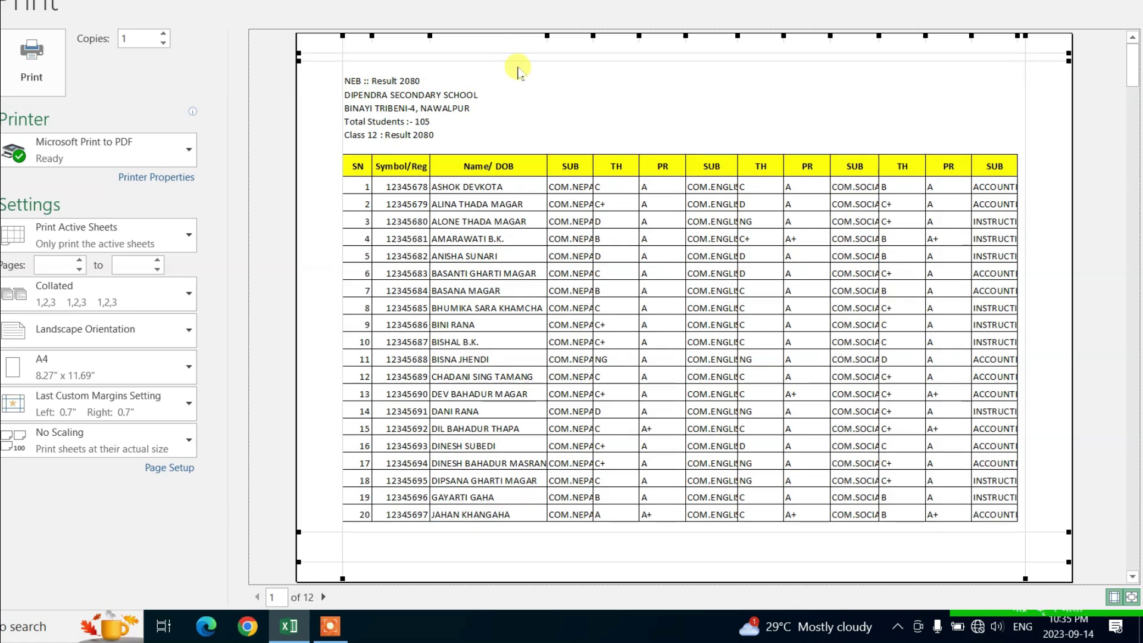
drag(342, 86, 318, 86)
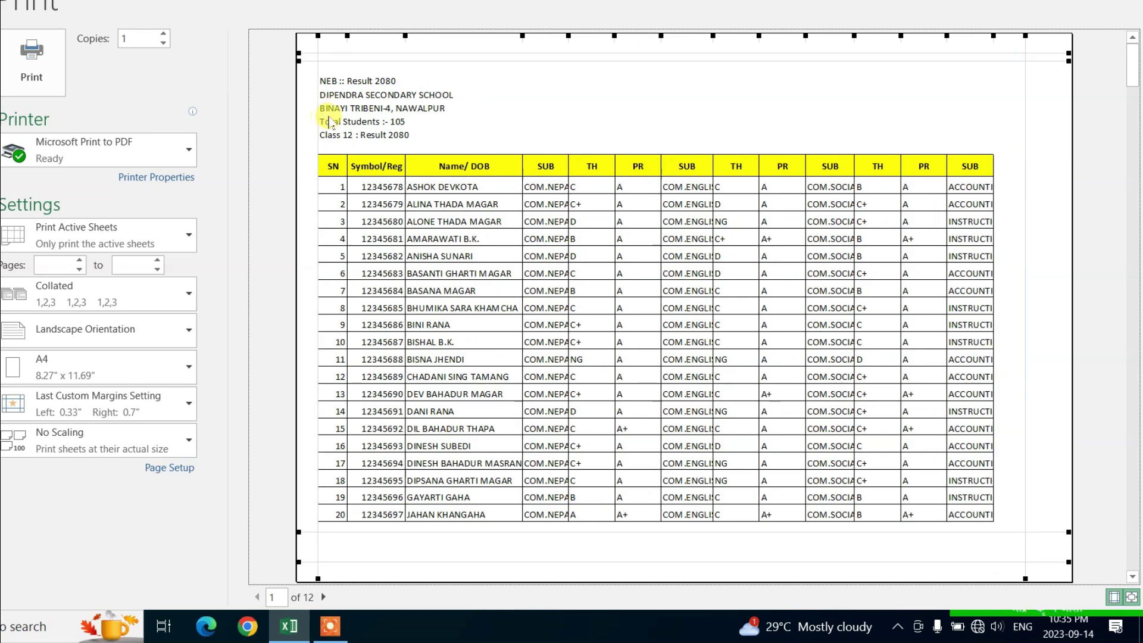
mouse_move(1026, 119)
mouse_down()
mouse_move(1048, 119)
mouse_move(1050, 134)
mouse_up()
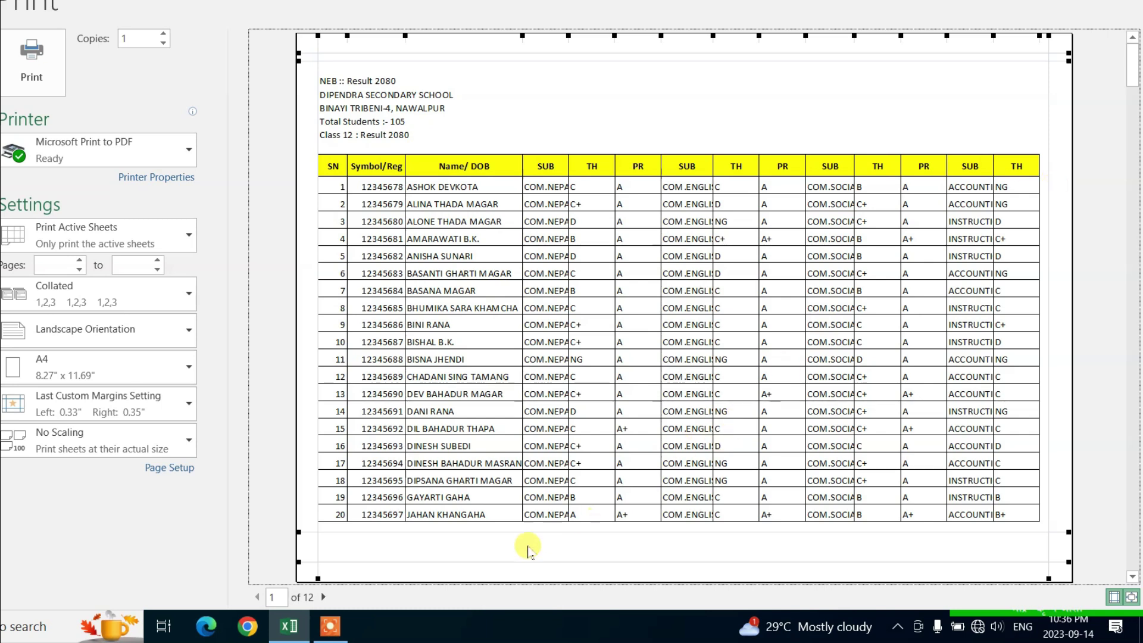
mouse_move(531, 532)
mouse_down()
mouse_move(531, 556)
mouse_move(541, 553)
mouse_up()
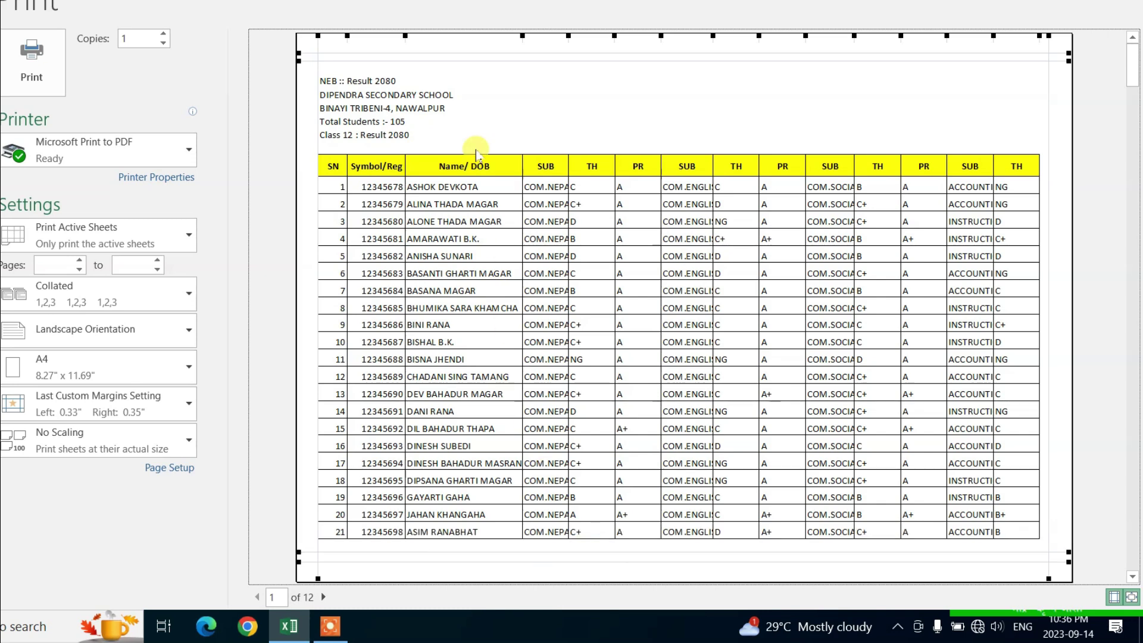
- Fine-tune top, left, bottom and footer margins to left 0.22" and right 0.35", then return to the worksheet
click(493, 53)
drag(492, 53, 508, 36)
drag(655, 61, 655, 50)
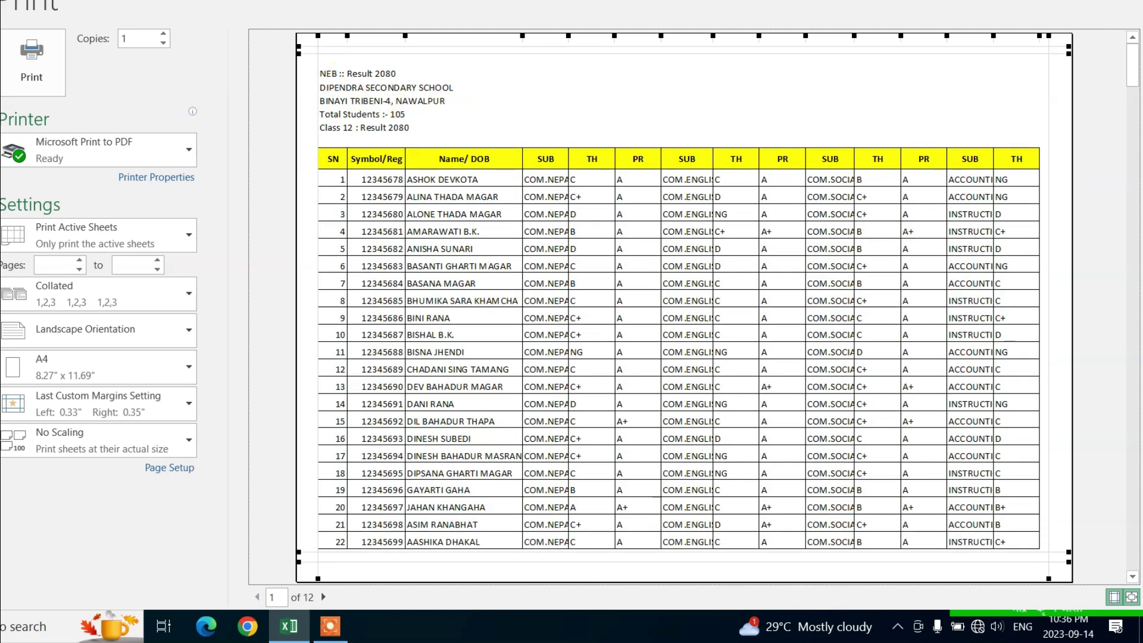
drag(321, 64, 311, 64)
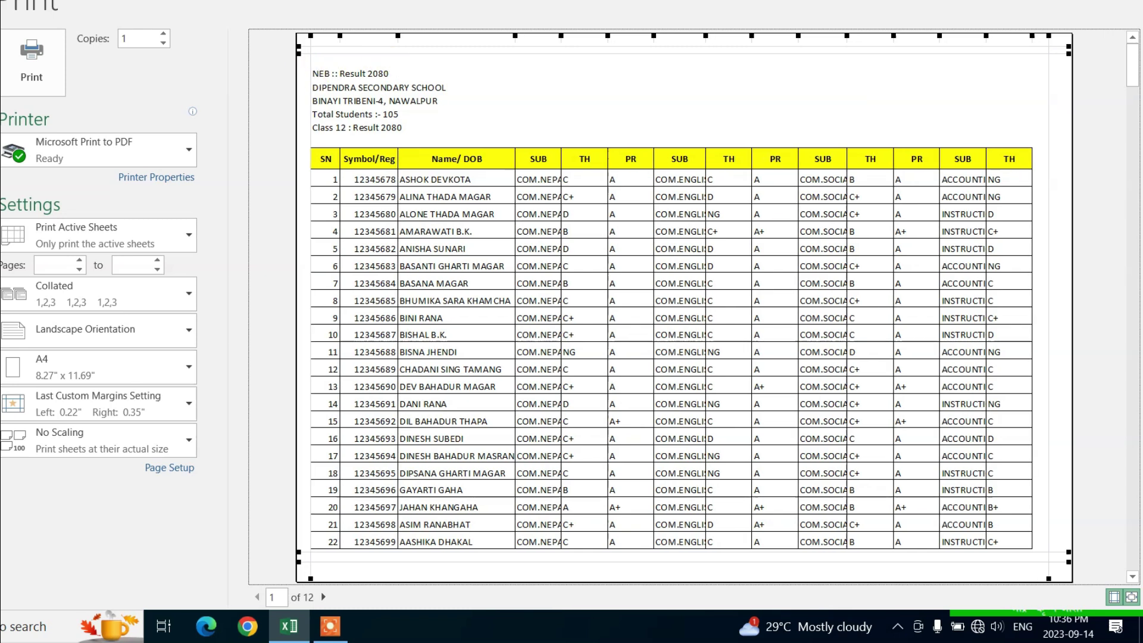
drag(299, 54, 299, 54)
drag(596, 562, 595, 570)
drag(673, 569, 698, 566)
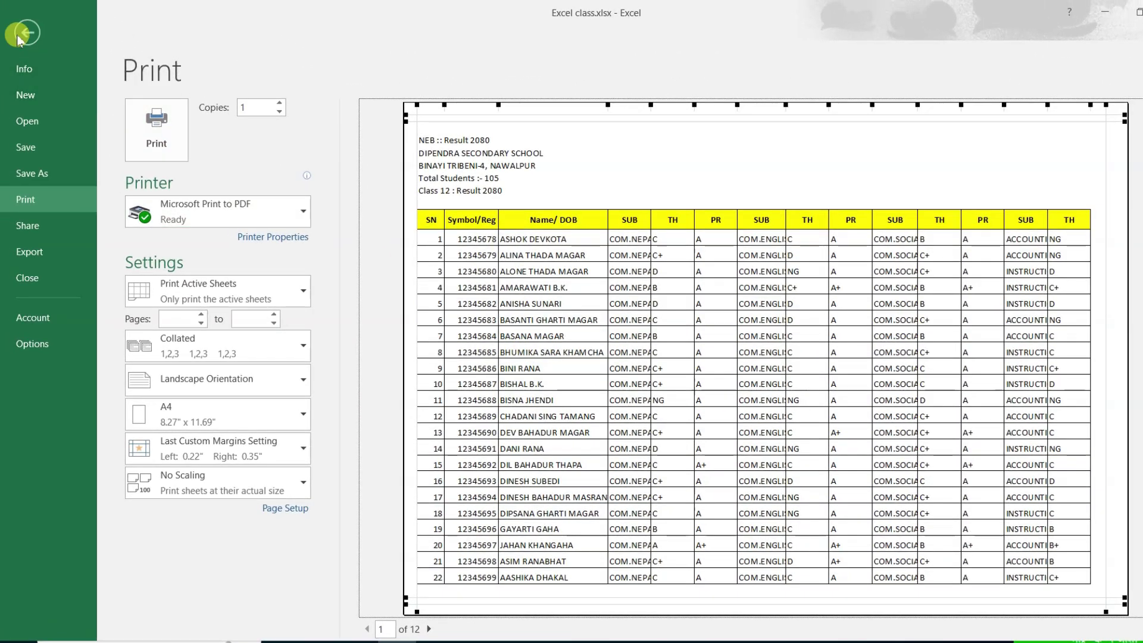
click(18, 37)
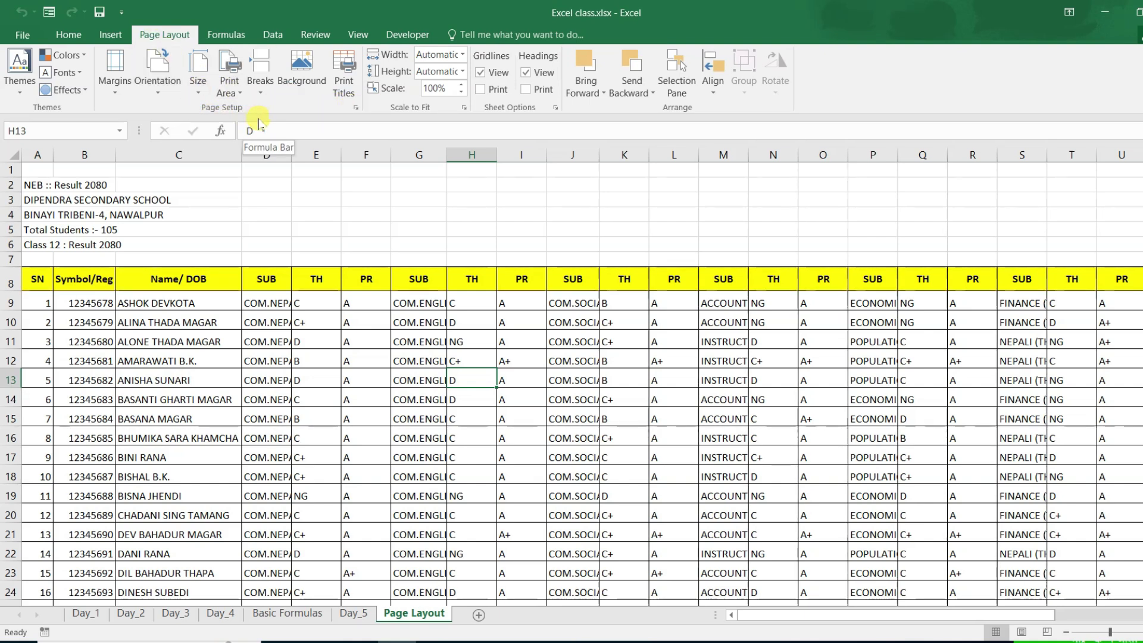
- Open Page Setup on the Margins tab and select the 0.31 Top margin value
click(356, 108)
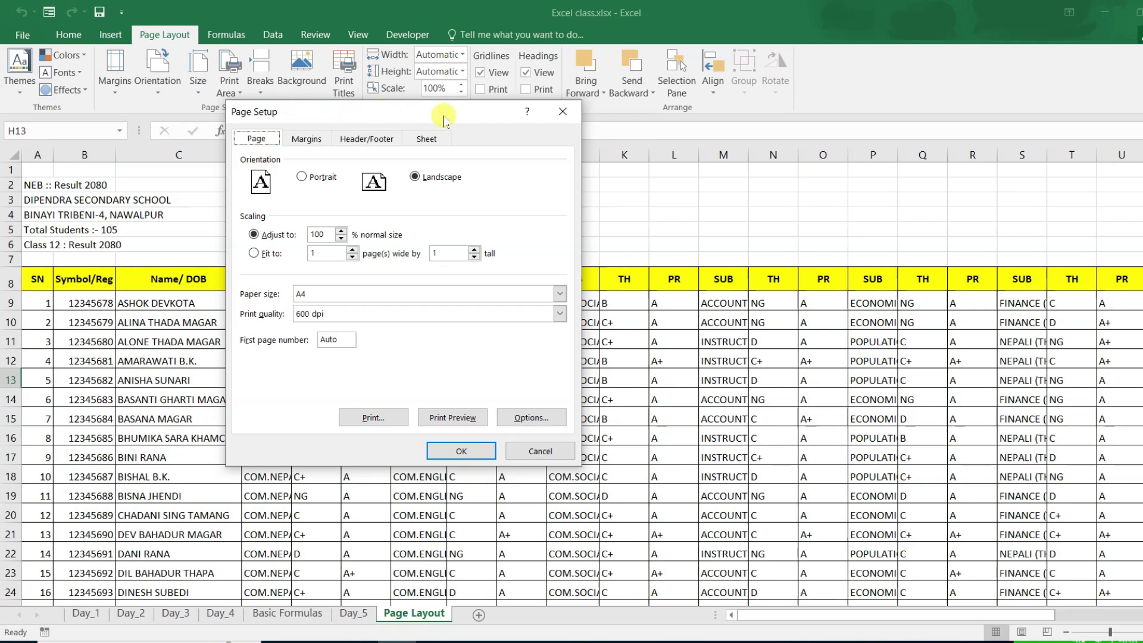
click(306, 141)
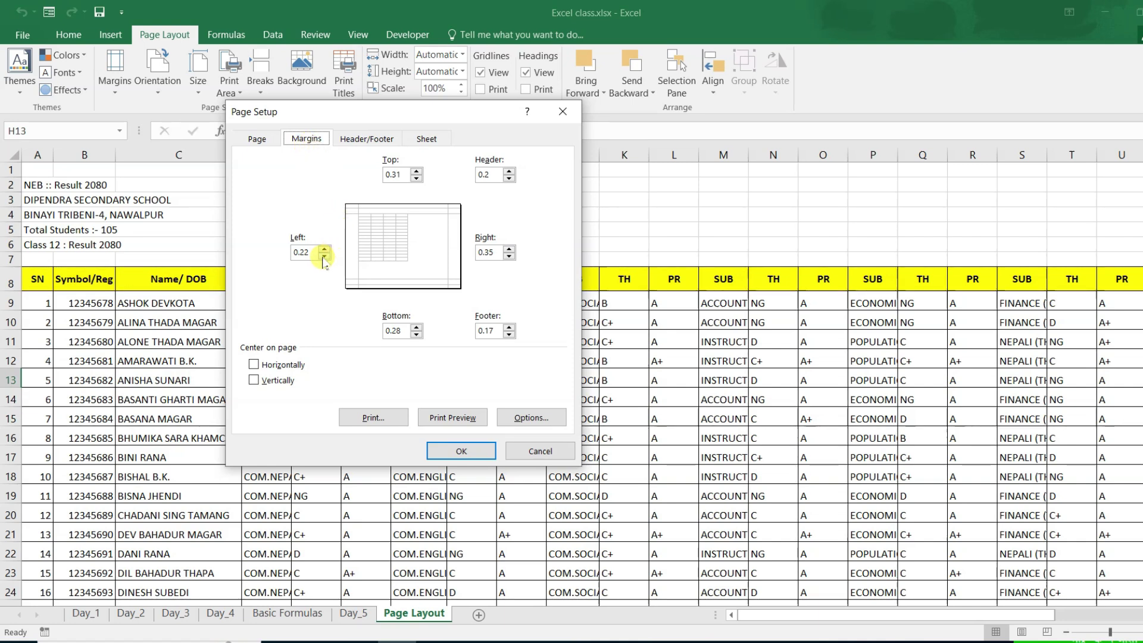
double_click(407, 175)
click(393, 175)
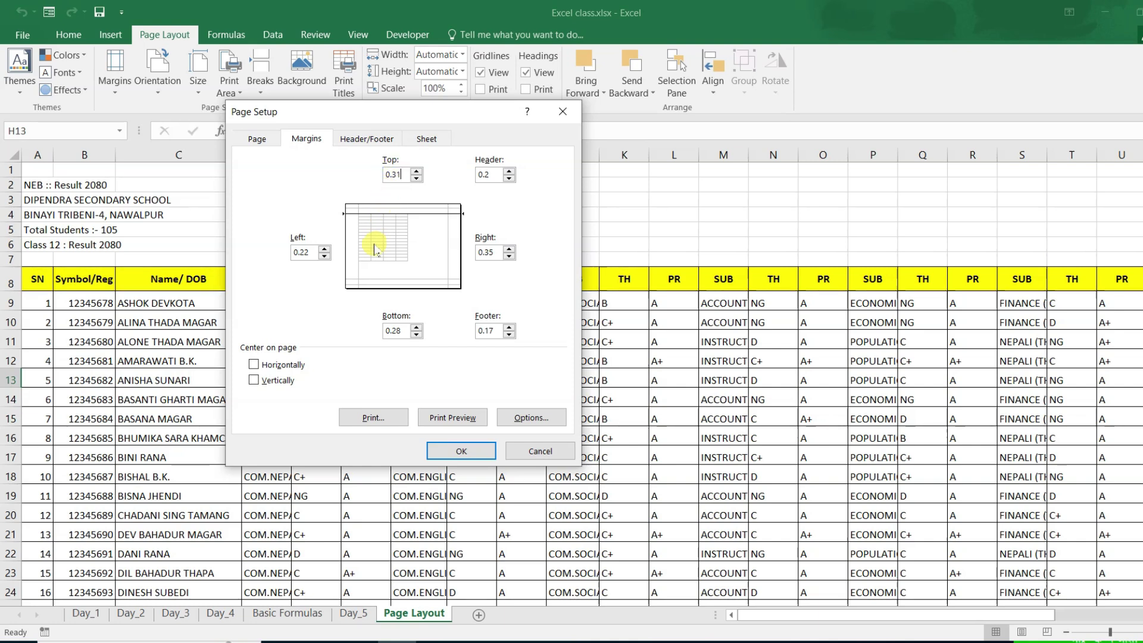
- Set the Top, Bottom, Left and Right margins to 0.05
key(BackSpace)
text(0)
click(402, 332)
key(BackSpace)
key(BackSpace)
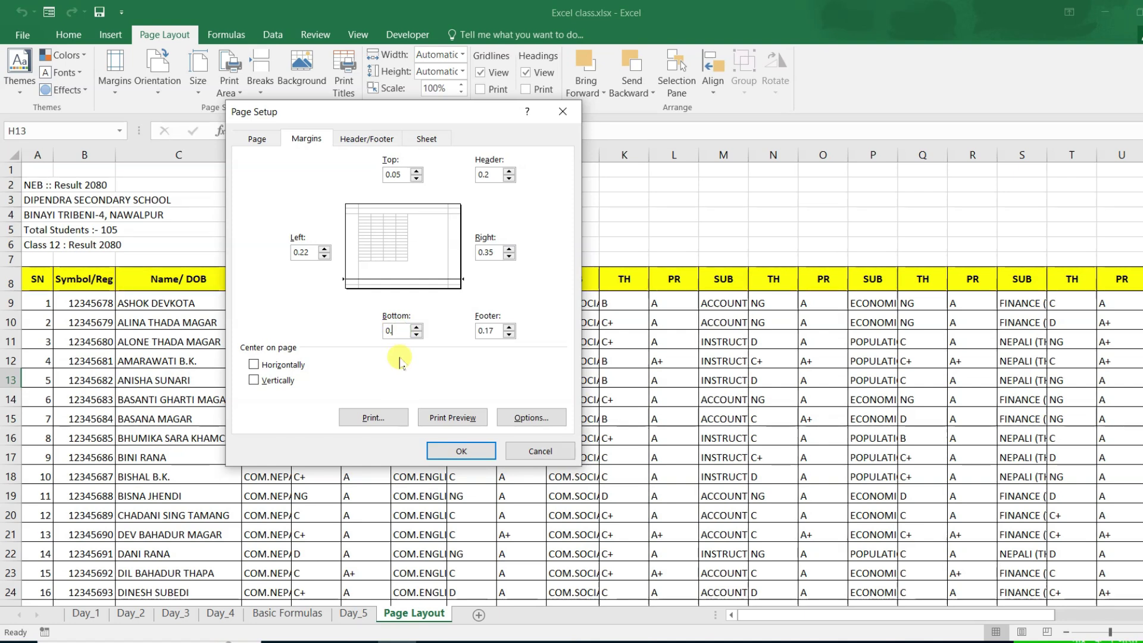
text(05)
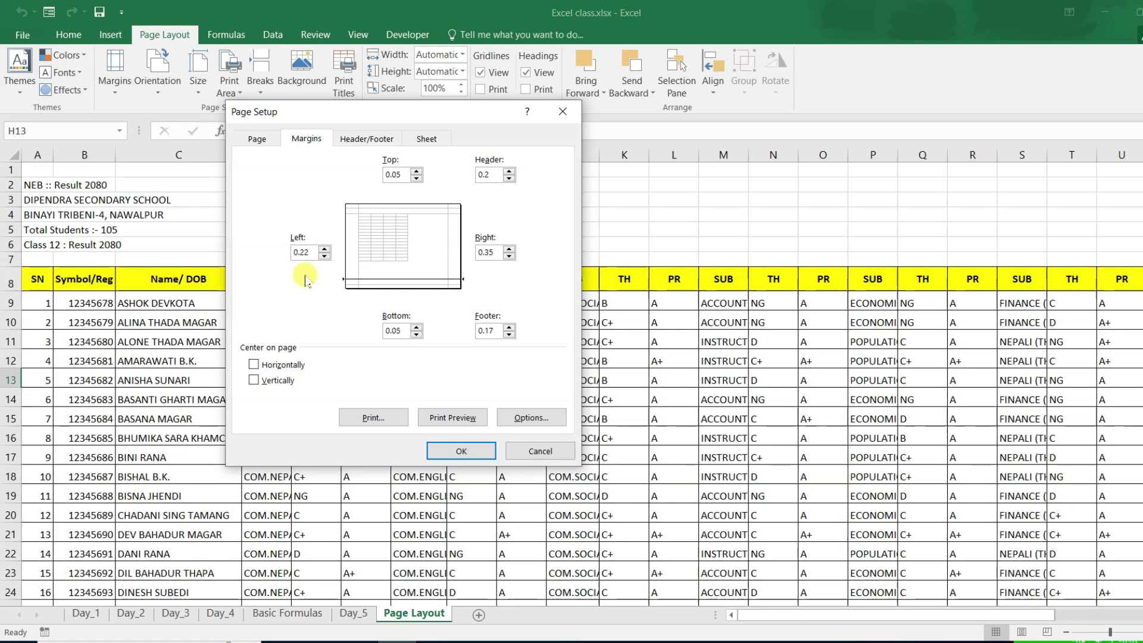
click(311, 254)
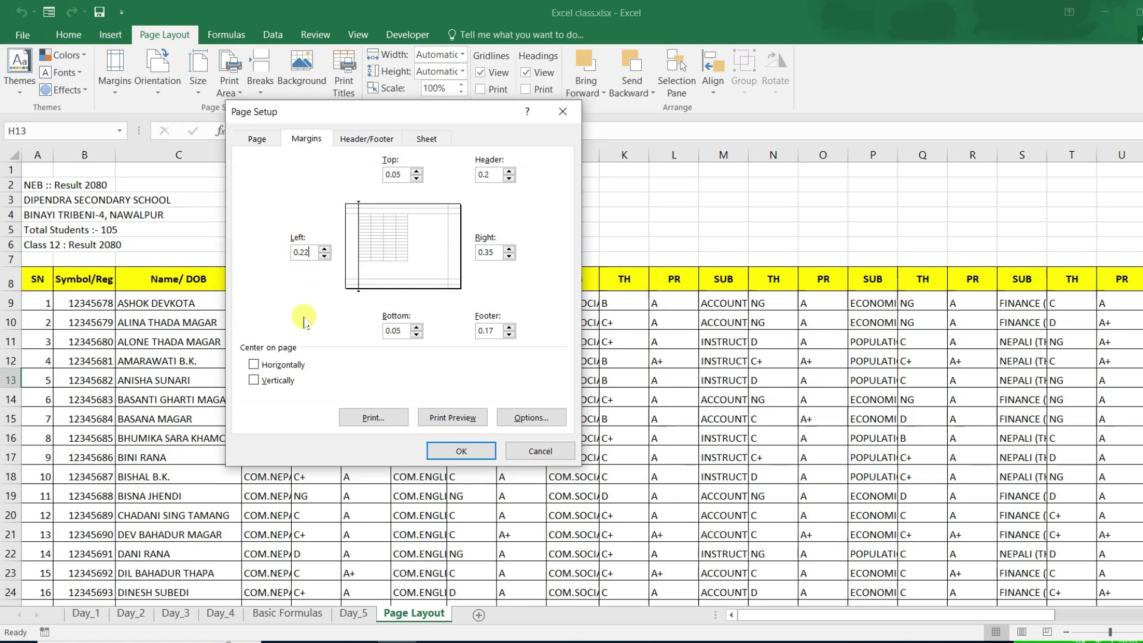
key(BackSpace)
key(BackSpace)
text(5)
click(486, 252)
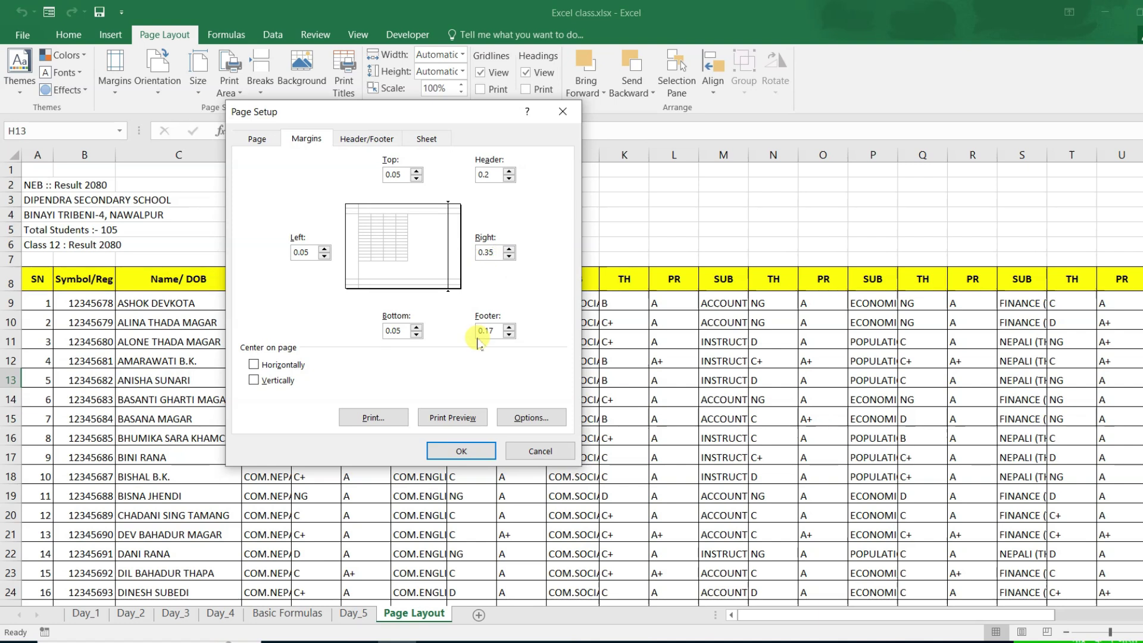
key(BackSpace)
text(05)
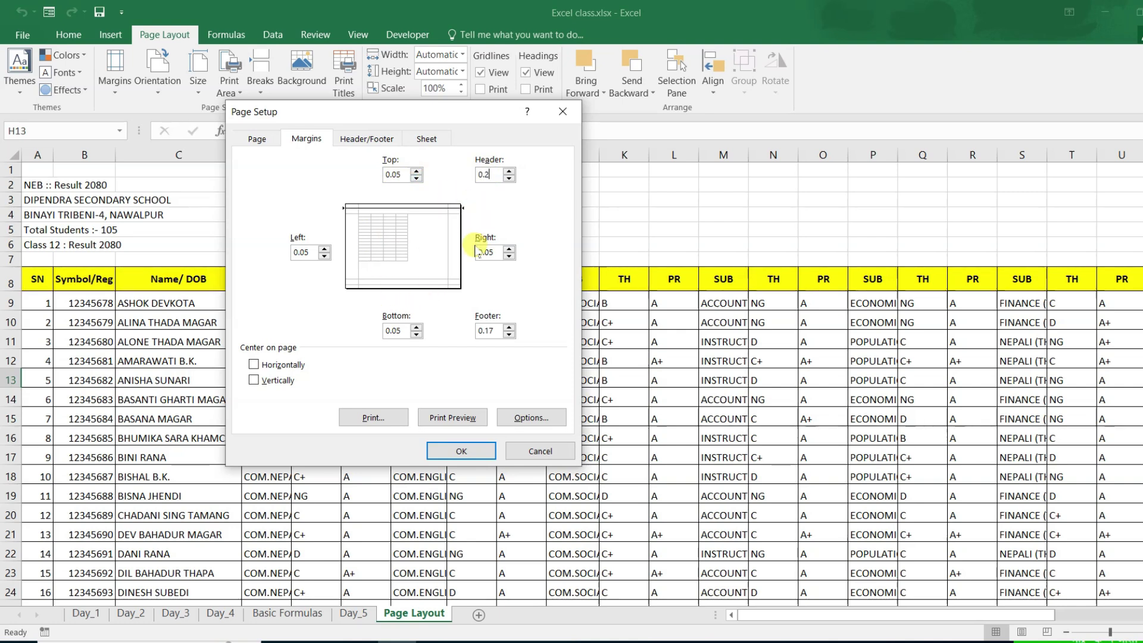
text(02)
- Set the Footer and Header distances to 0.50
click(499, 330)
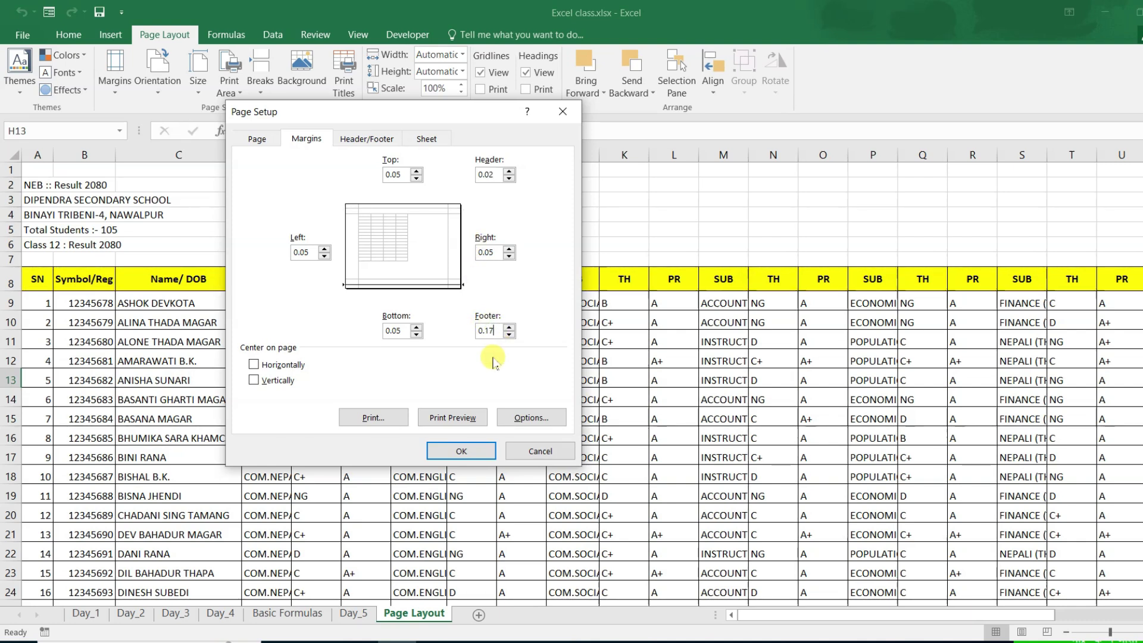
key(BackSpace)
key(BackSpace)
key(BackSpace)
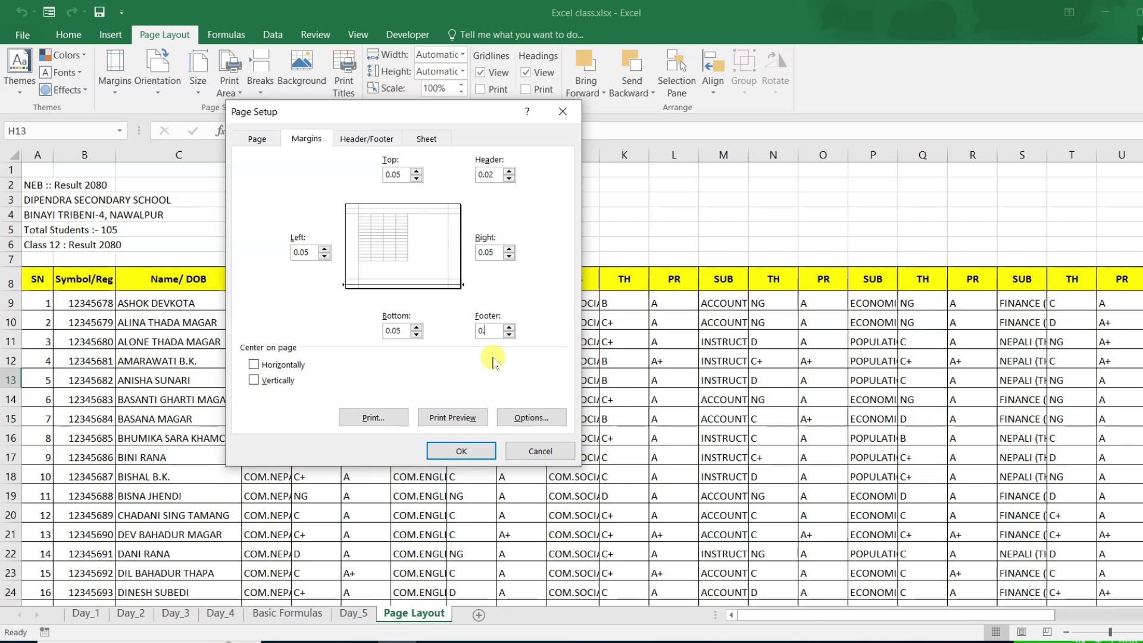
text(50)
key(Tab)
text(0.5)
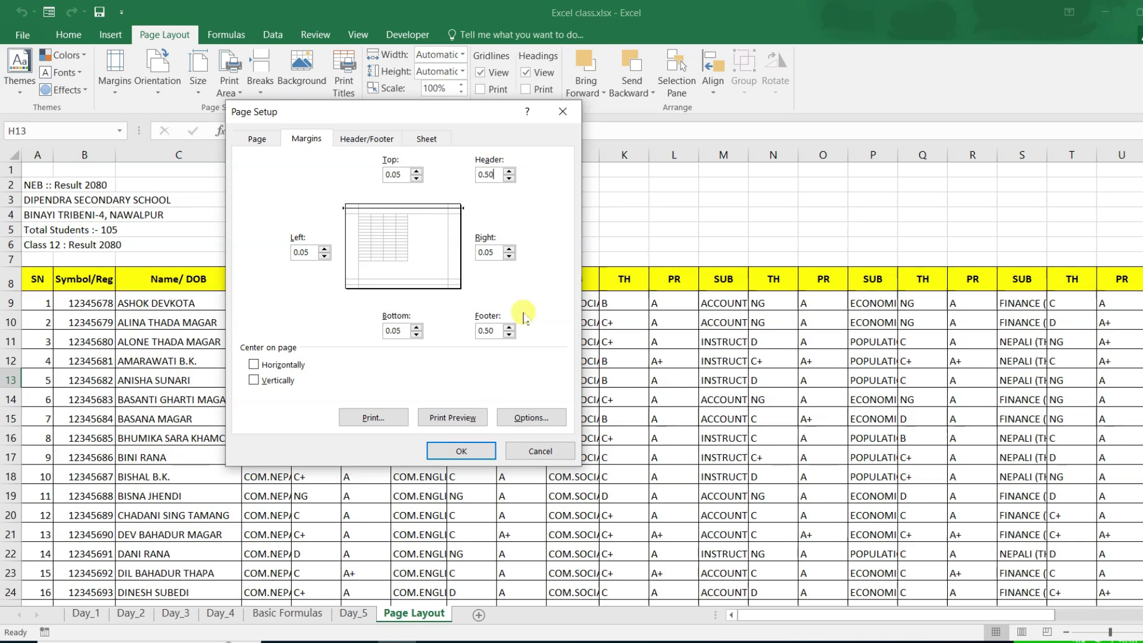
click(495, 174)
key(BackSpace)
key(BackSpace)
text(50)
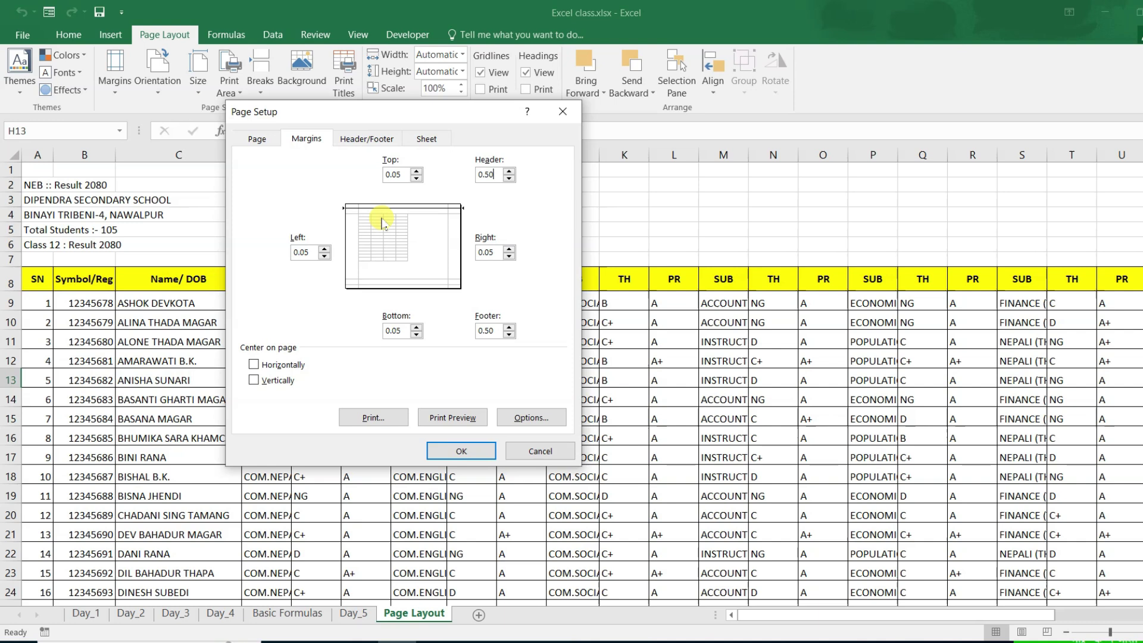
- Centre the table horizontally on the page, leave vertical centring off, and apply
click(254, 364)
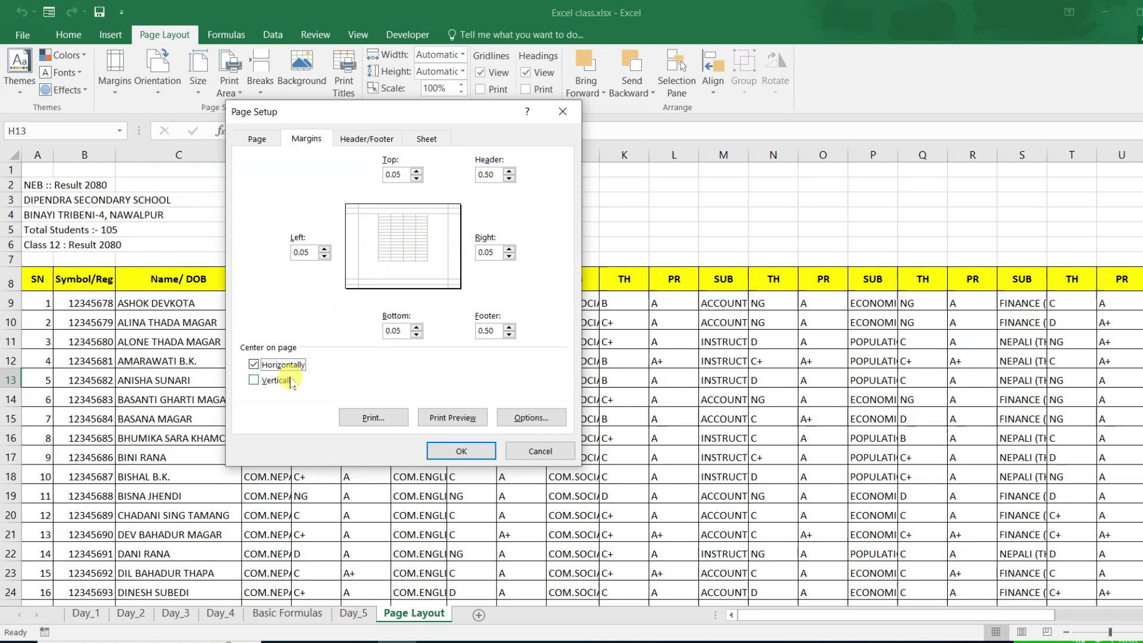
click(253, 381)
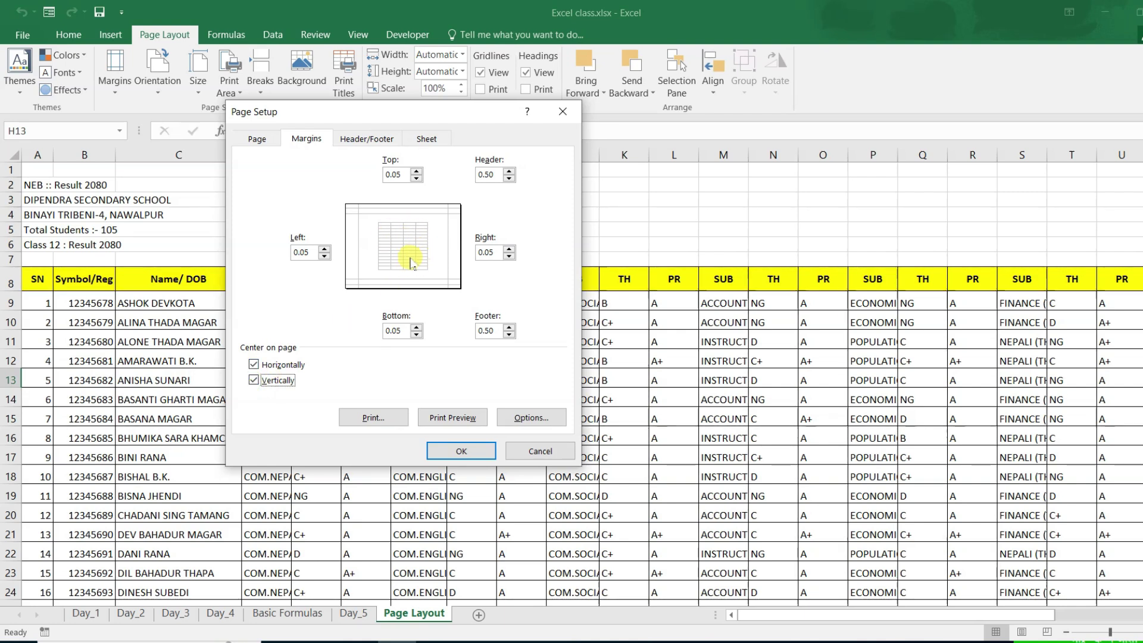
click(254, 381)
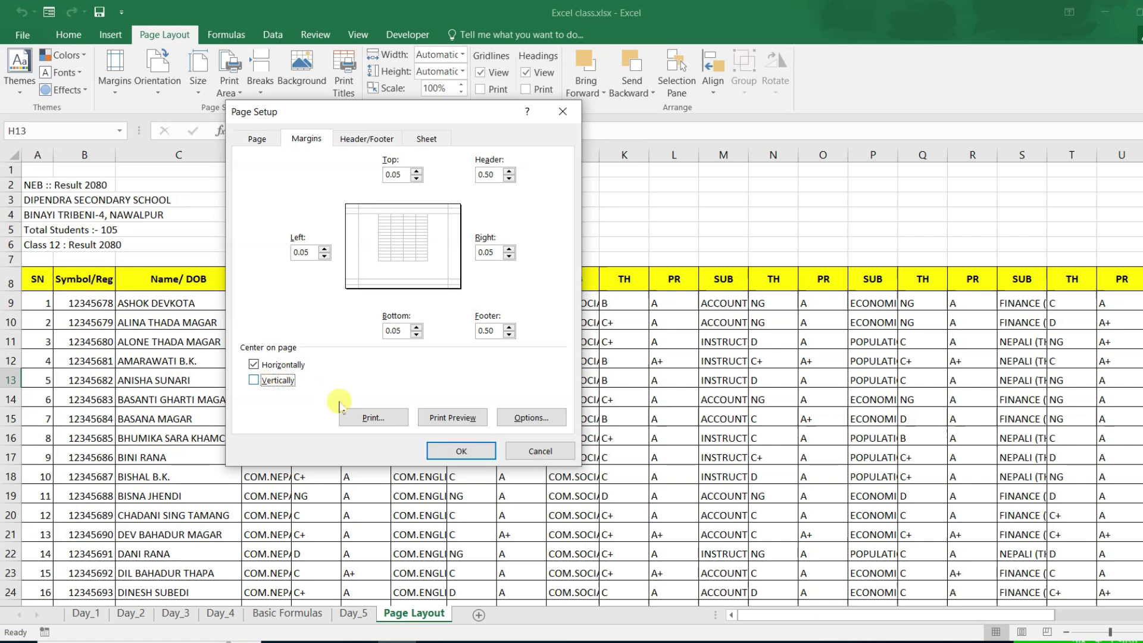
click(462, 450)
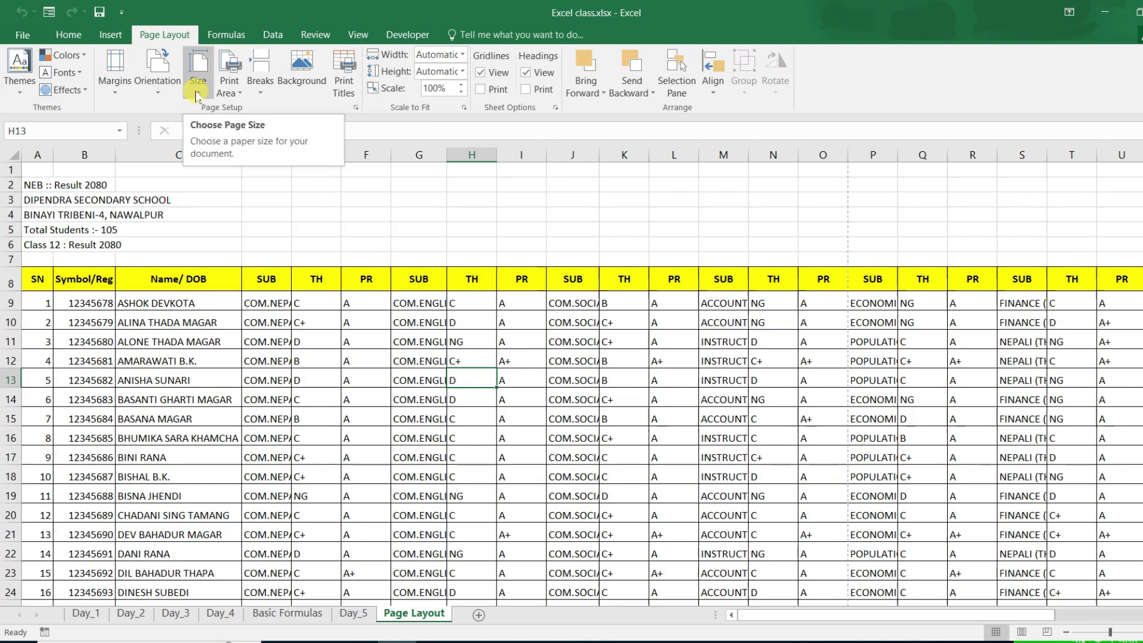
click(197, 96)
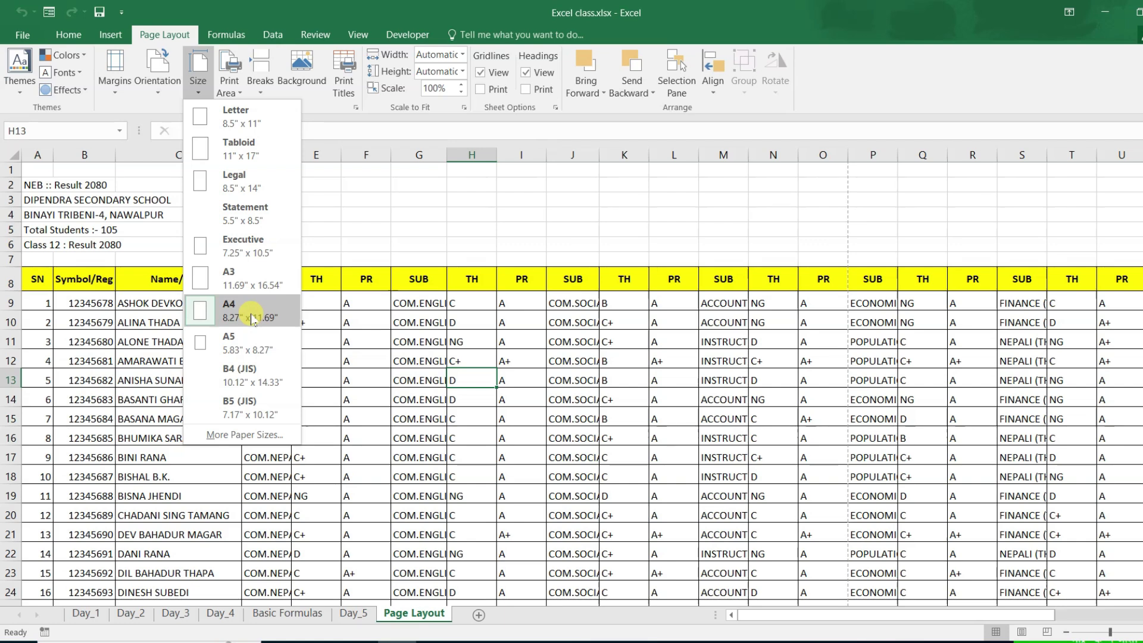
click(252, 318)
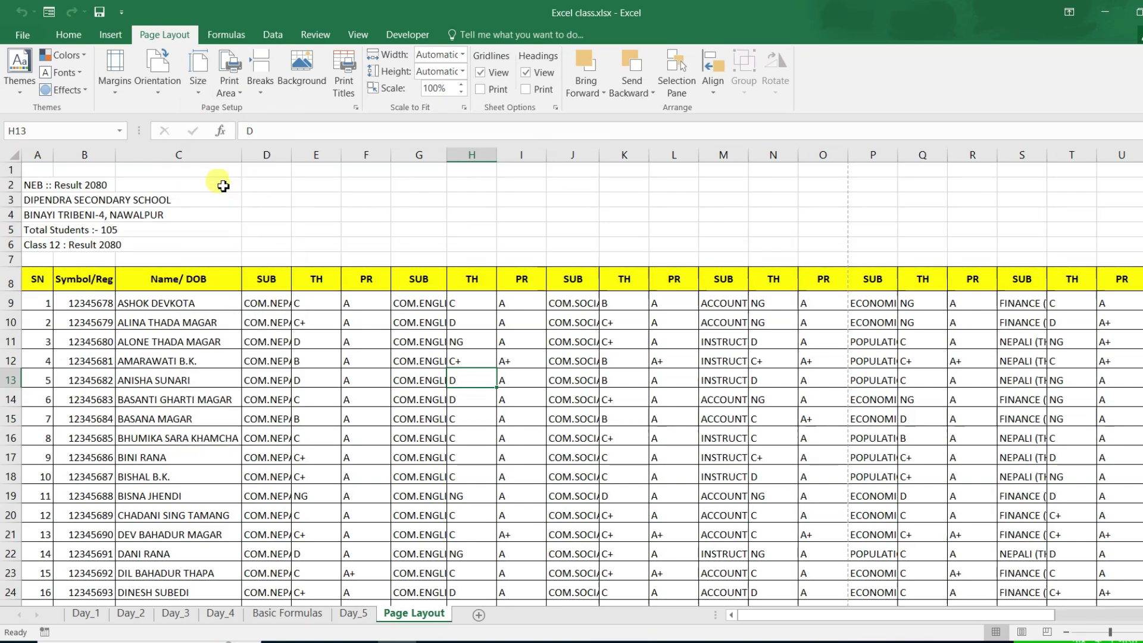
click(156, 96)
click(155, 94)
click(197, 93)
click(198, 94)
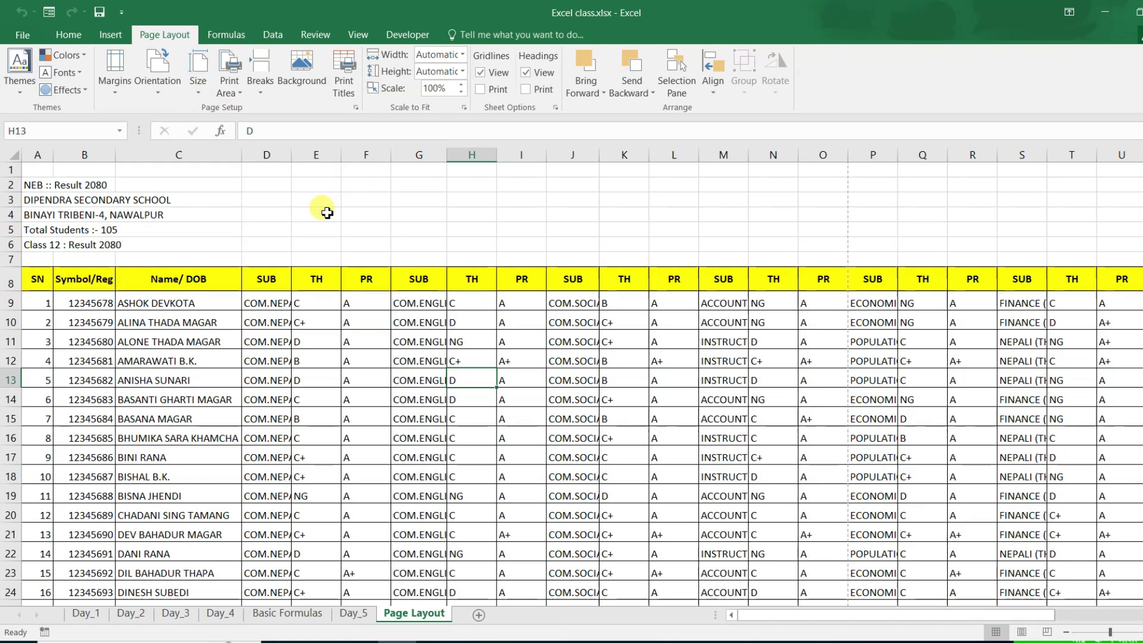
key(ctrl+p)
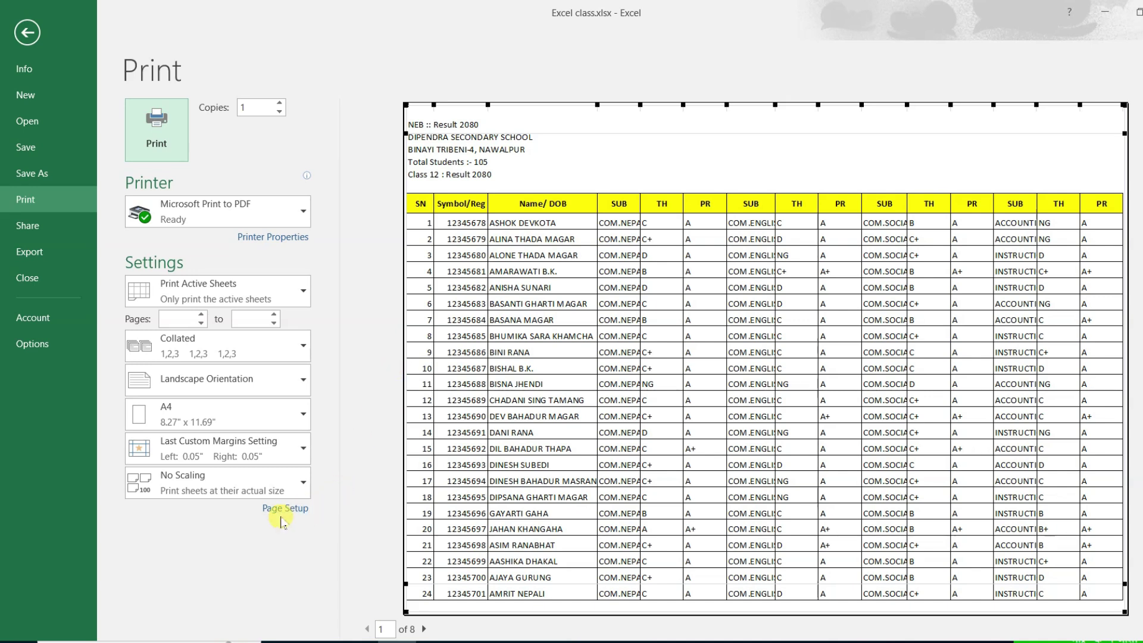
- Open Page Setup from the print preview, showing landscape A4 at 100% scaling
click(287, 512)
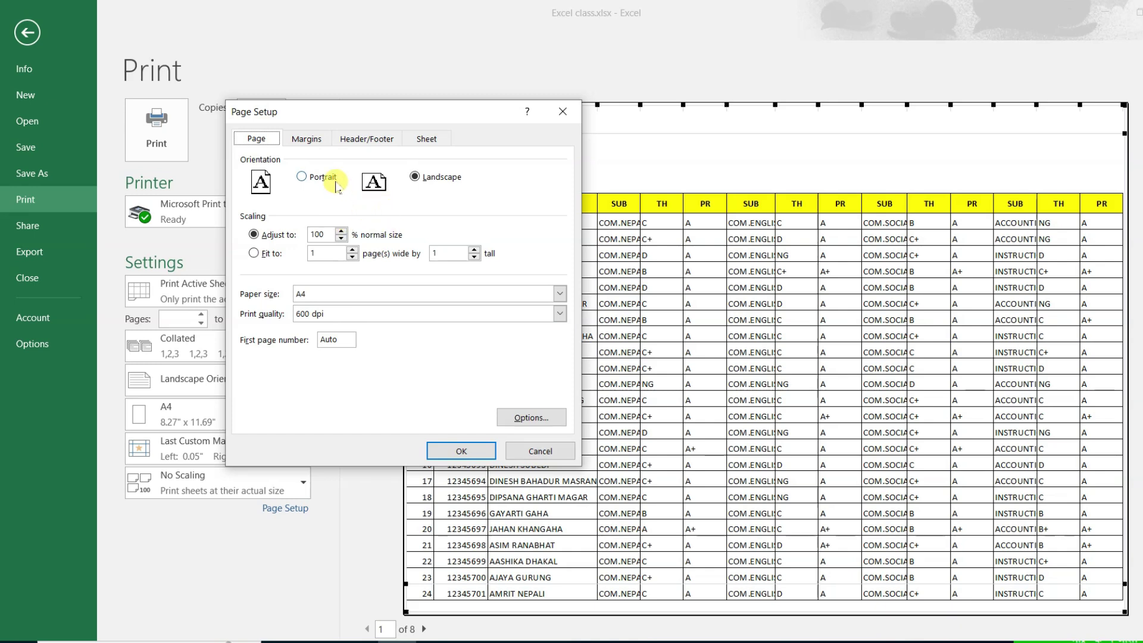
- Change all page margins to 0.3 inch and apply, spreading the sheet over 12 pages
click(306, 141)
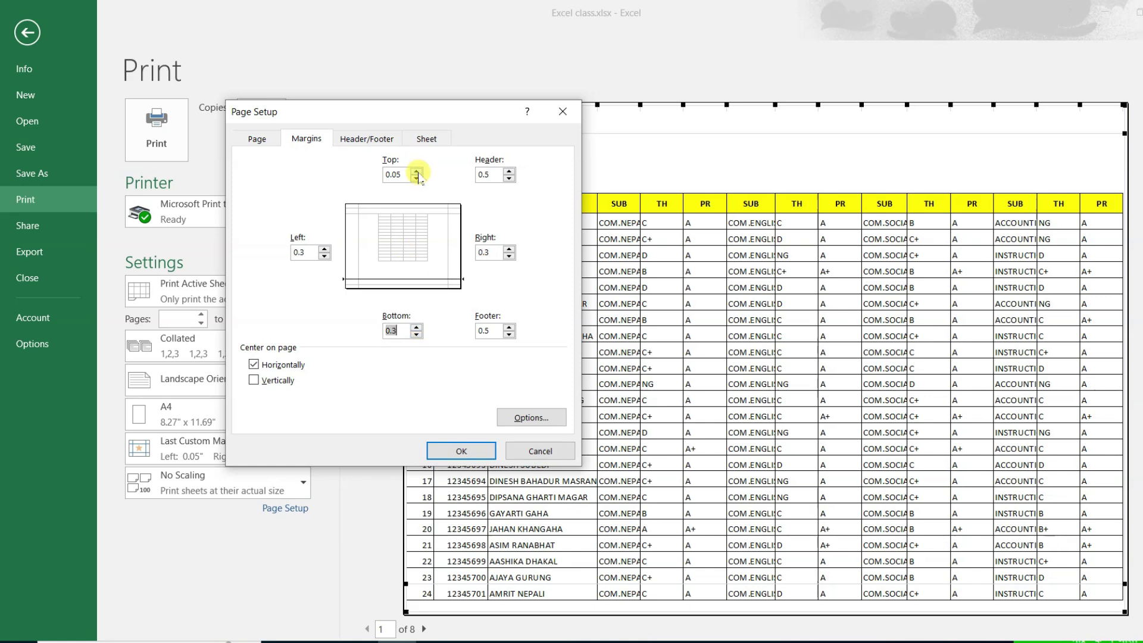
click(416, 172)
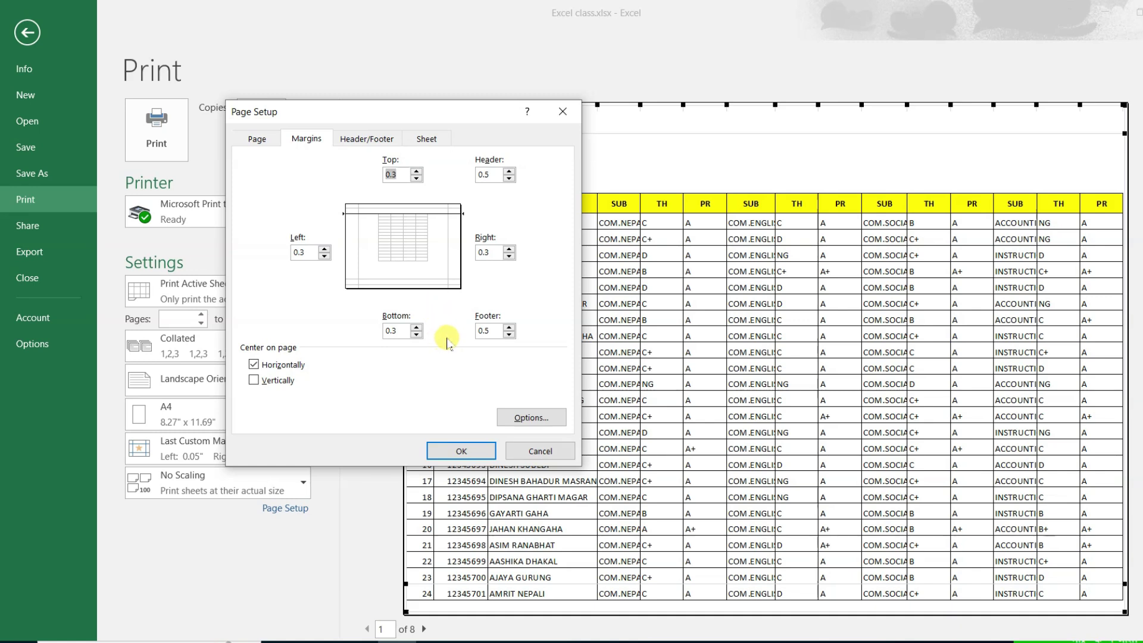
click(463, 454)
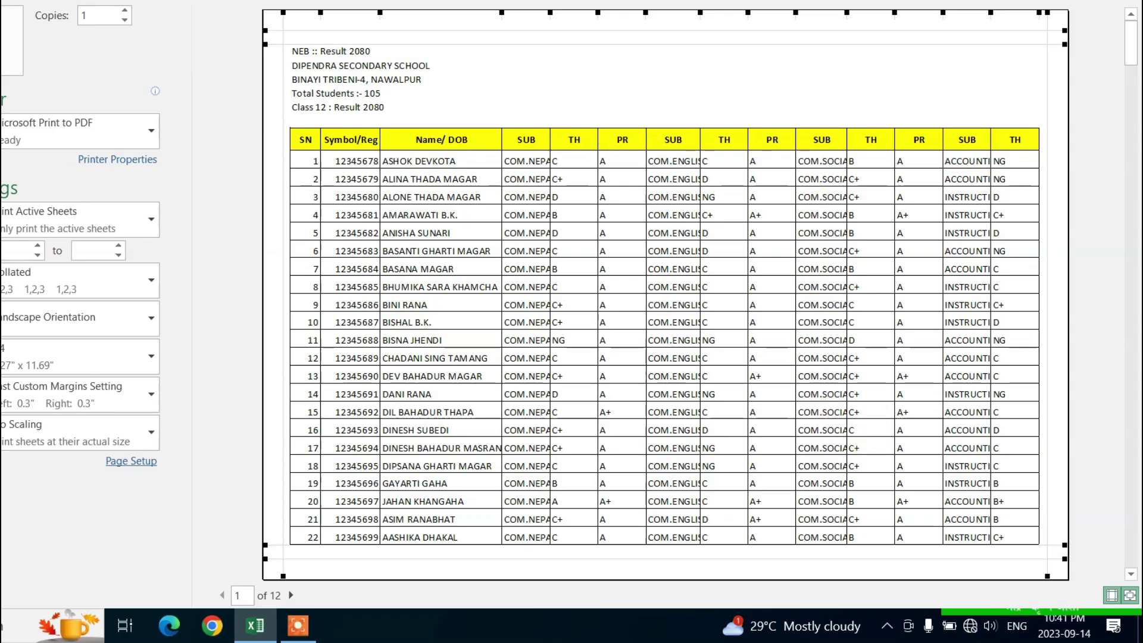
click(1111, 596)
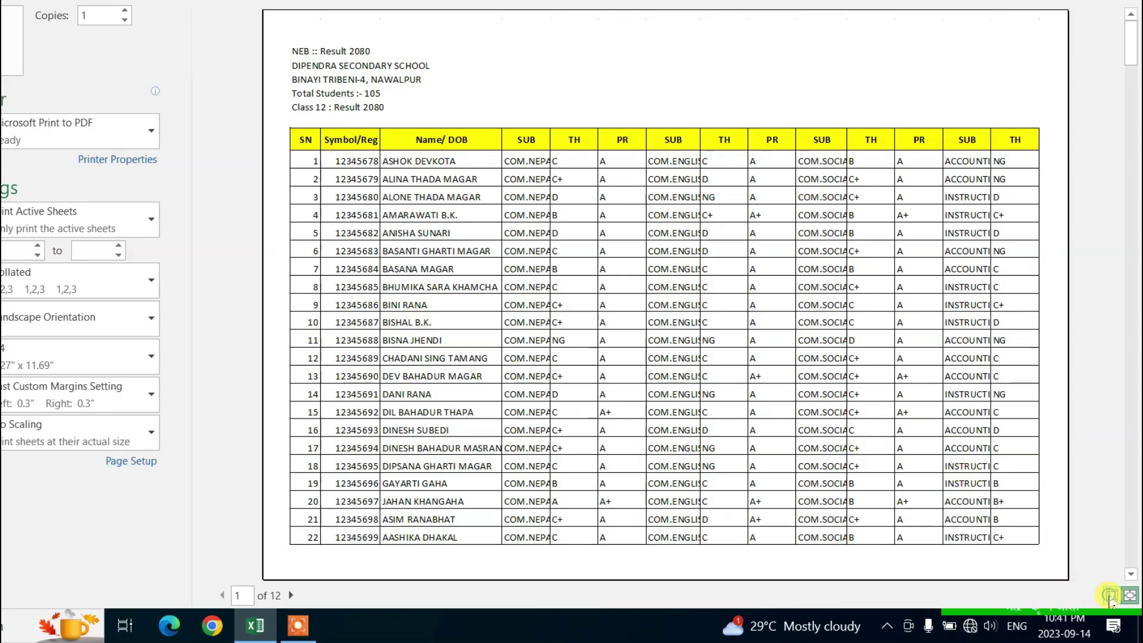
click(1110, 597)
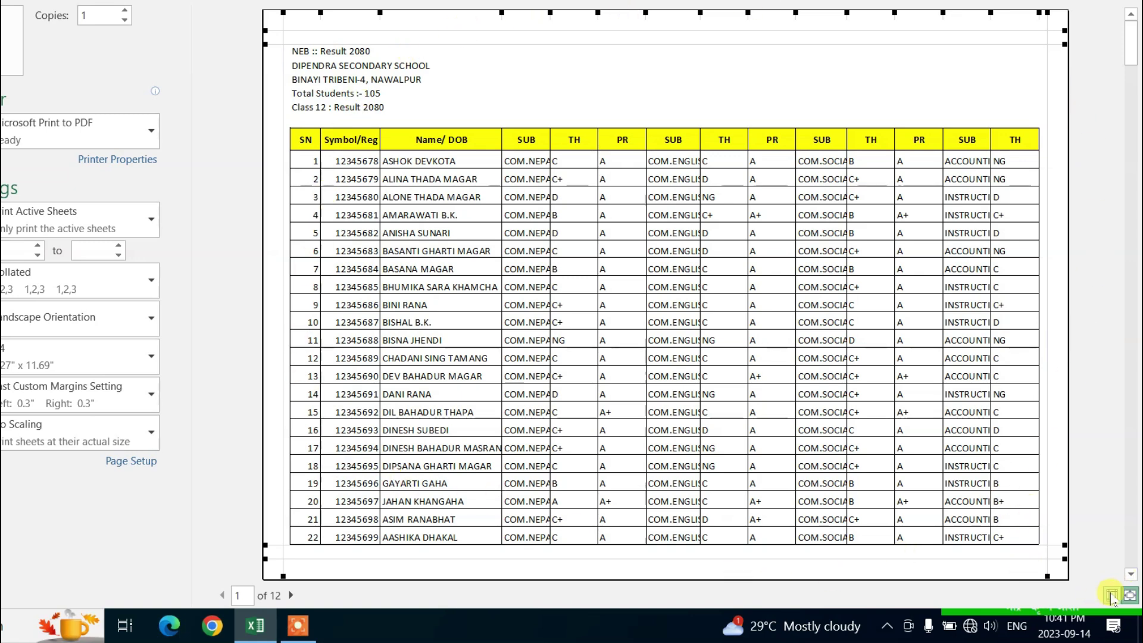
click(1112, 596)
click(1111, 596)
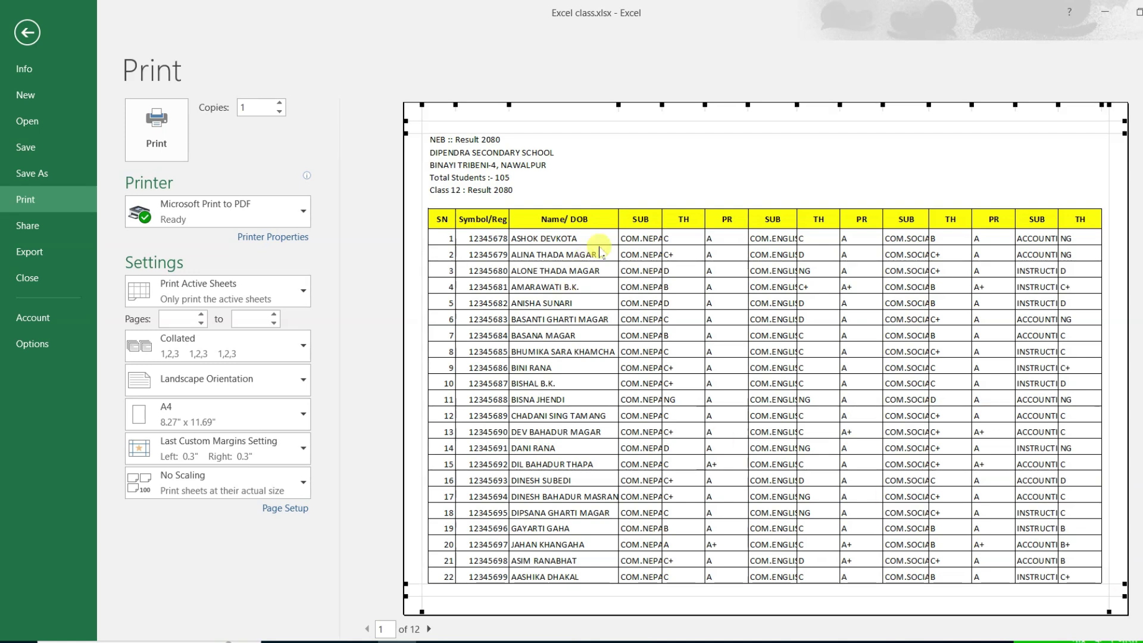
click(1120, 614)
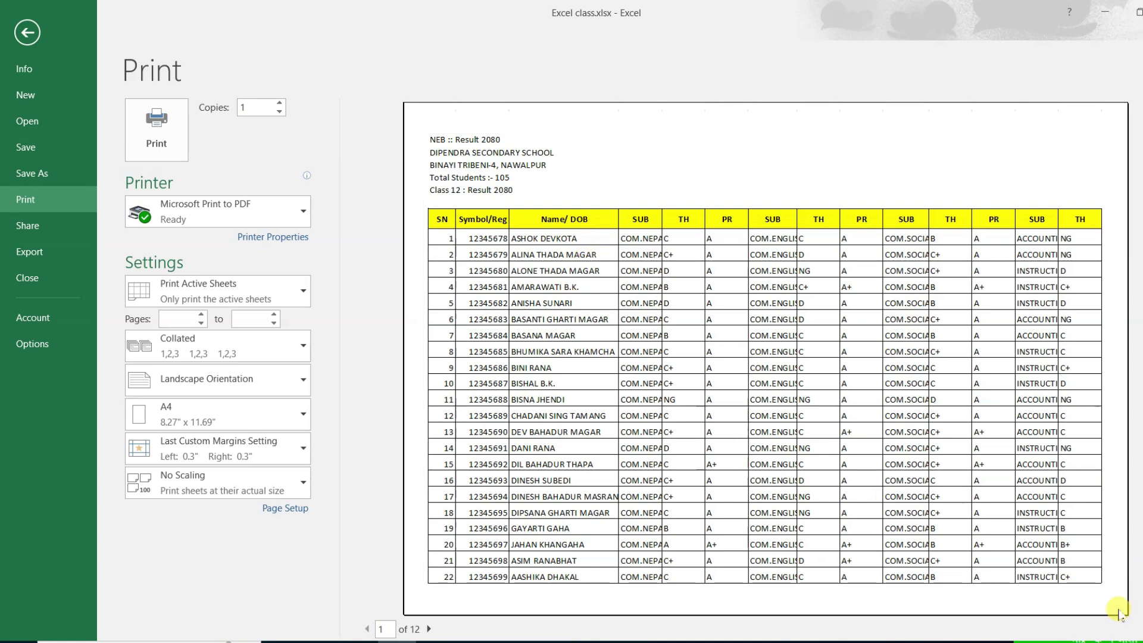
- Show the margin guides, page through the 12-page preview, then return to the result worksheet
click(1102, 614)
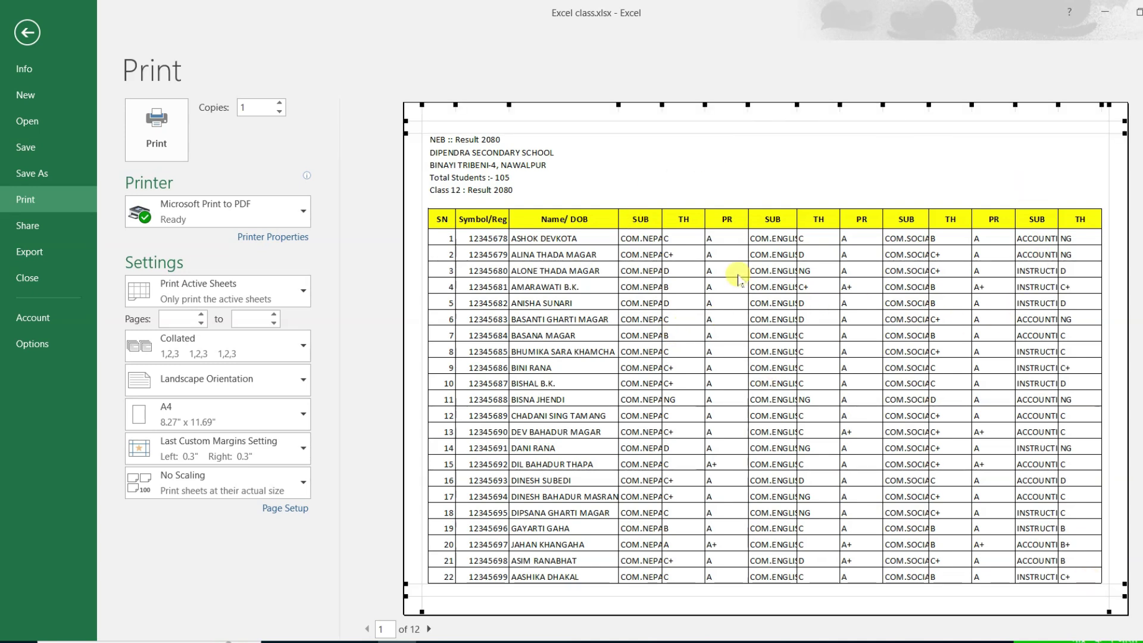
scroll(727, 284, down, 1)
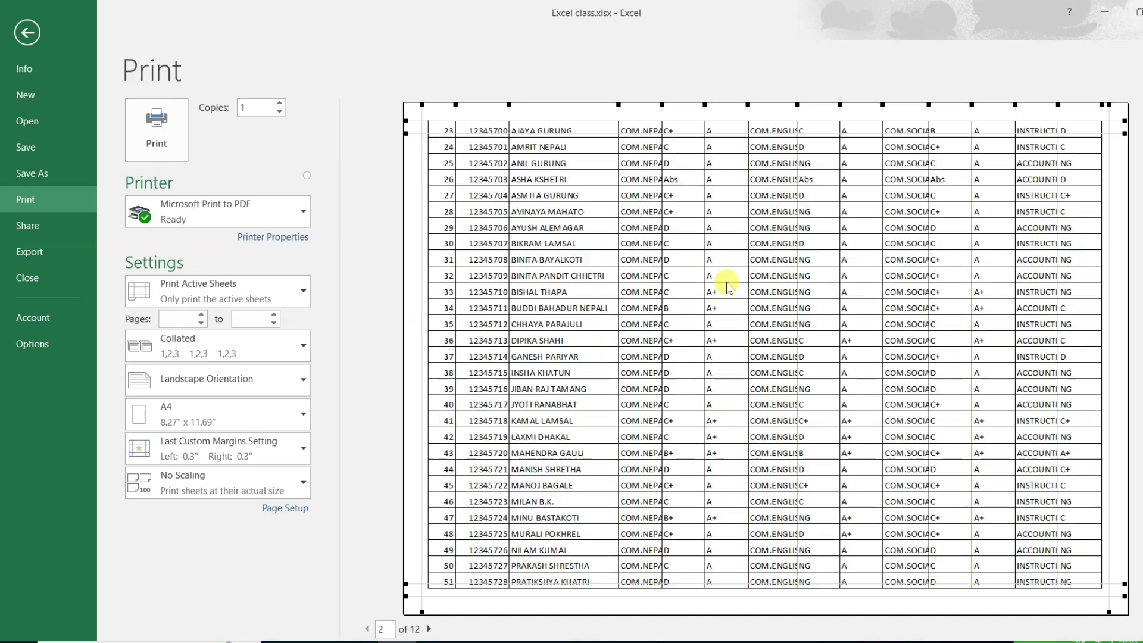
scroll(726, 285, down, 1)
scroll(727, 285, down, 1)
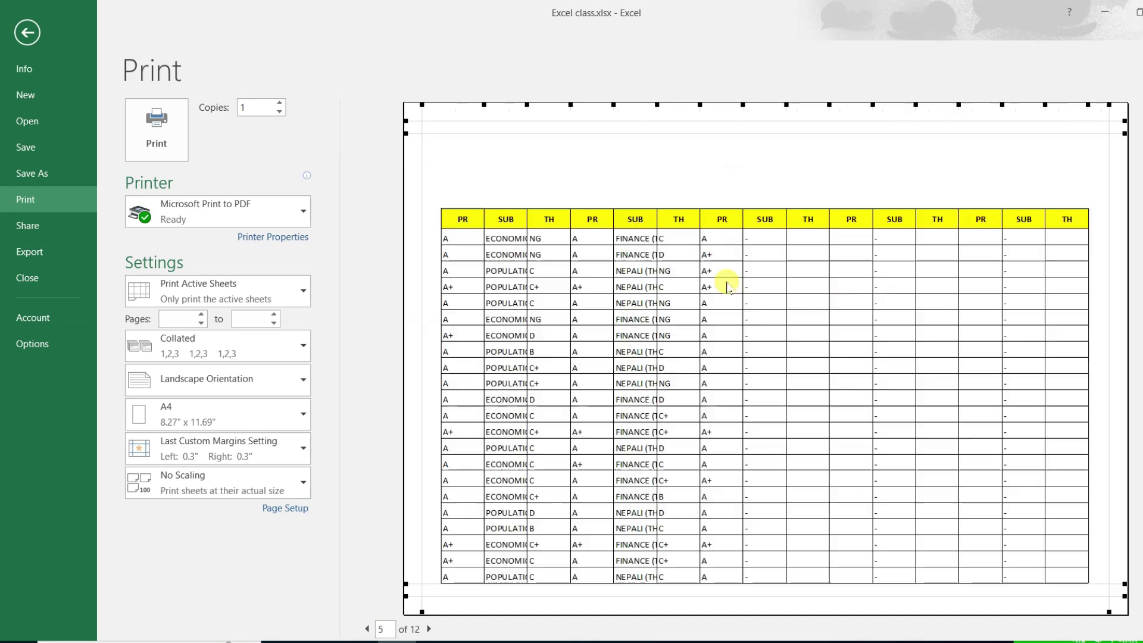
scroll(727, 285, down, 1)
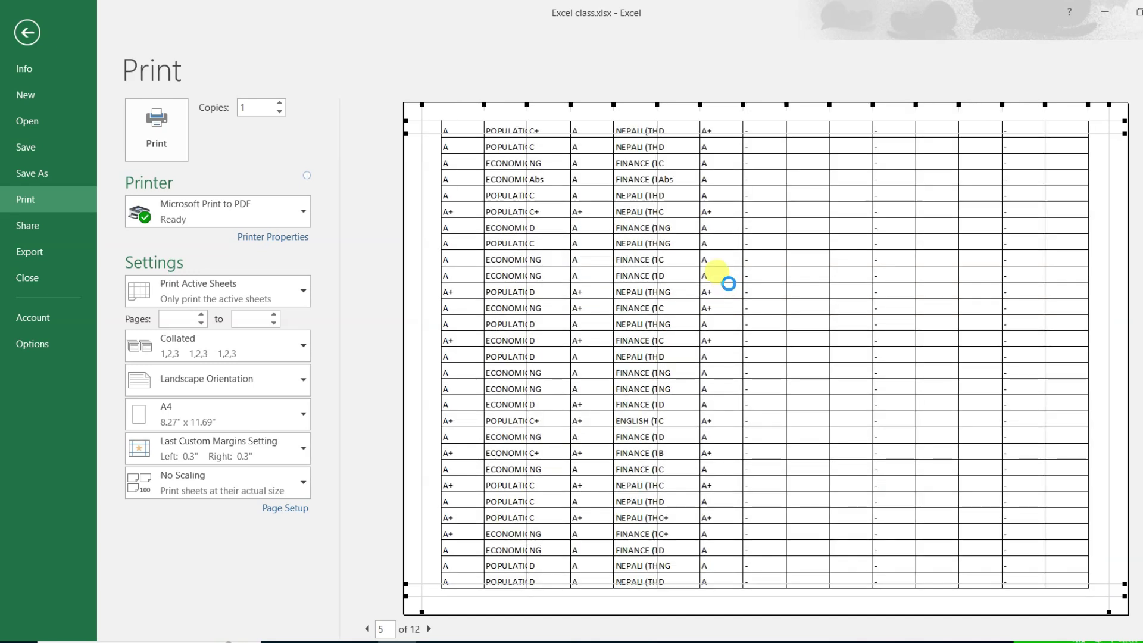
scroll(727, 284, up, 2)
scroll(726, 285, up, 2)
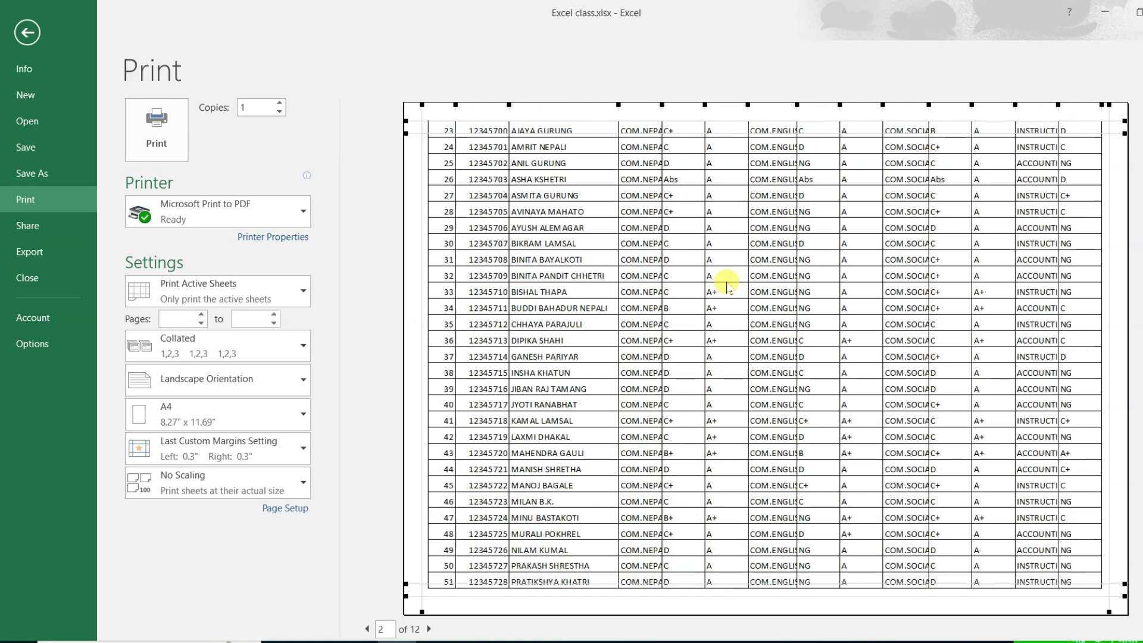
scroll(727, 284, up, 1)
scroll(729, 283, down, 2)
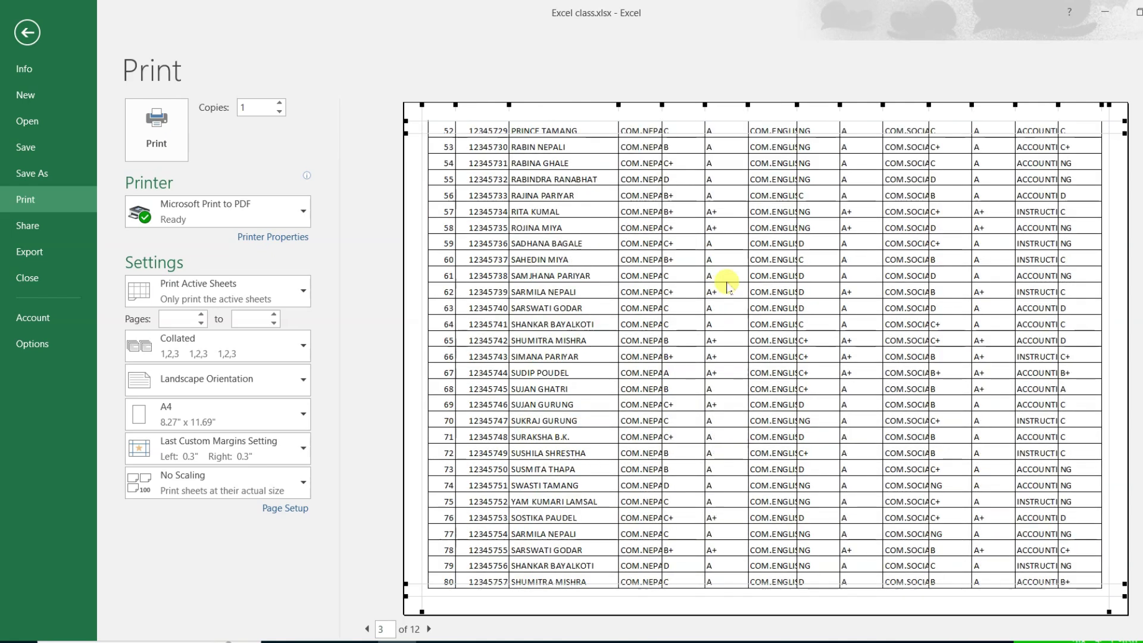
scroll(728, 282, down, 1)
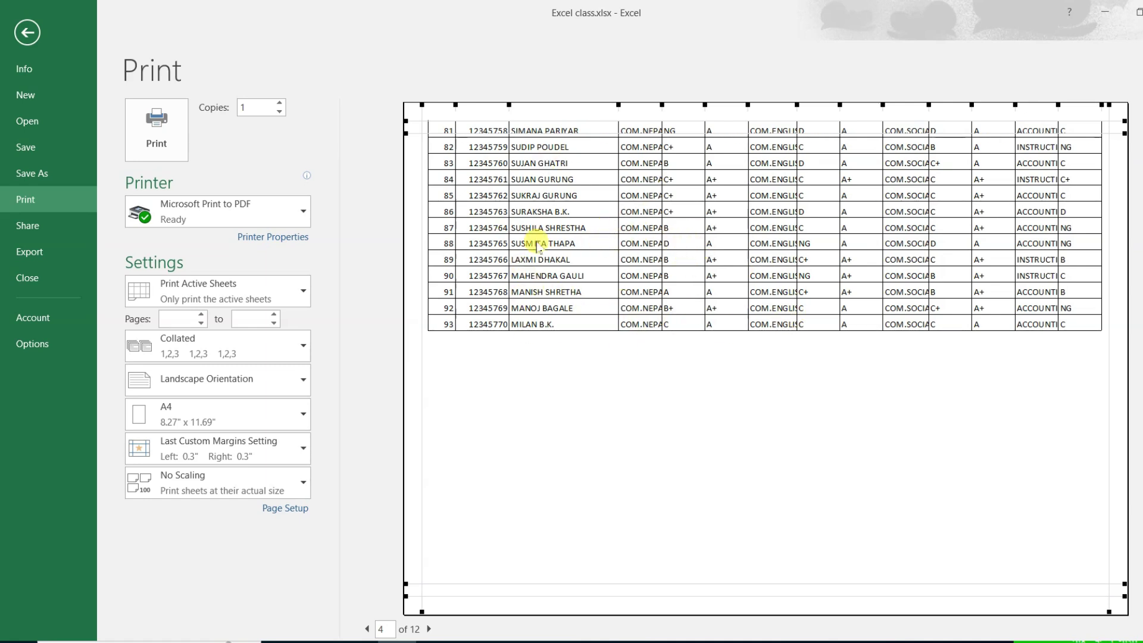
click(27, 33)
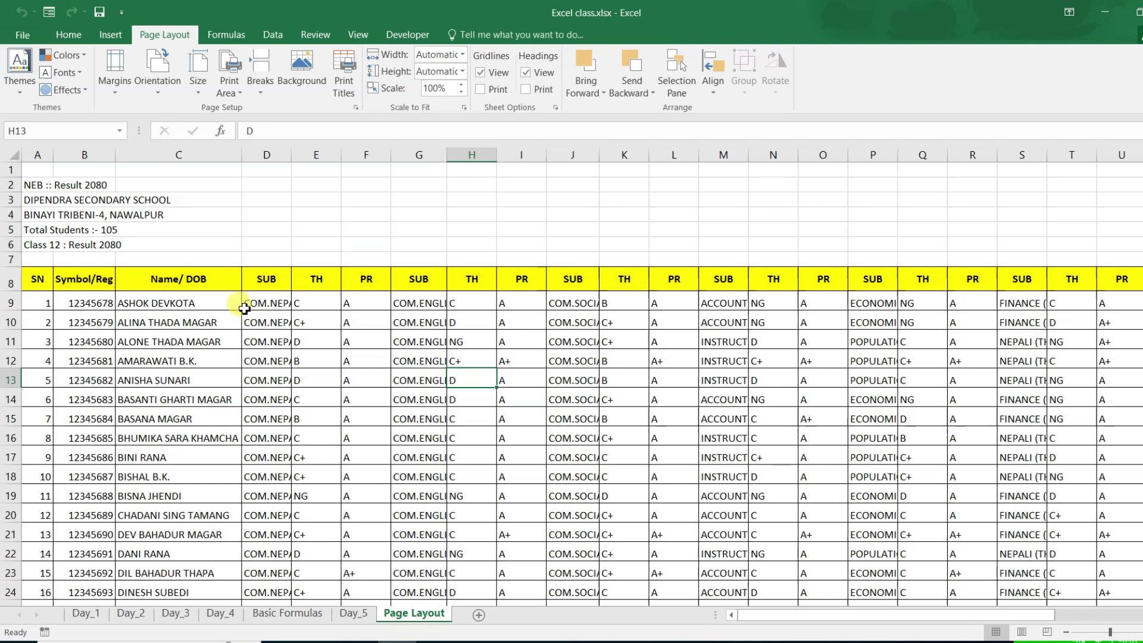
drag(798, 614, 907, 613)
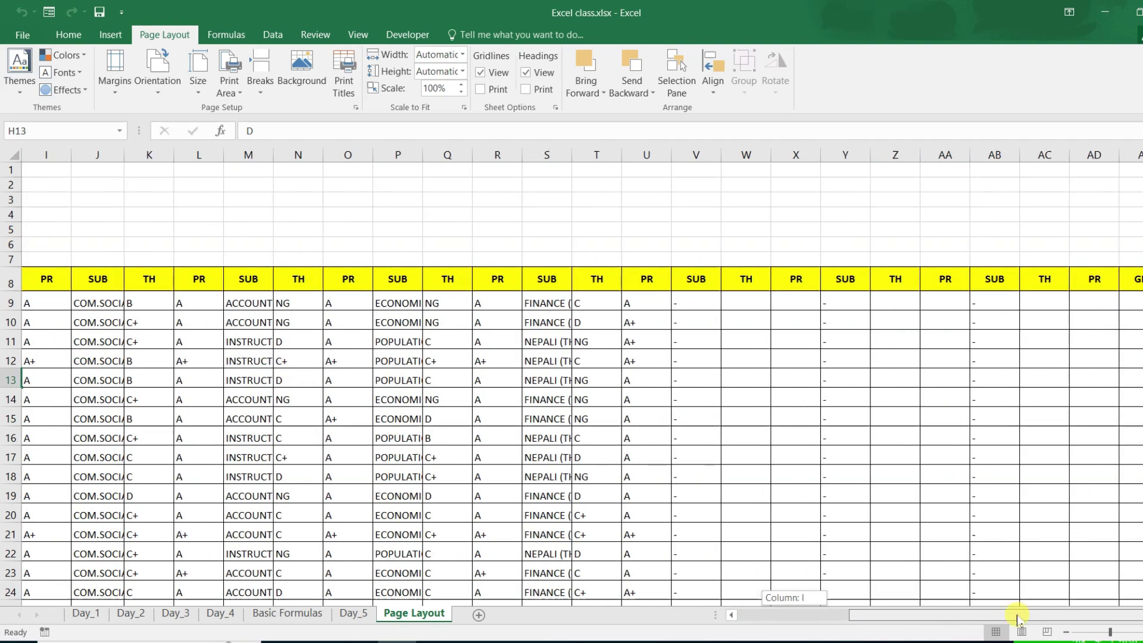
- Delete the nine empty columns V through AD, bringing GPA into column V
scroll(1097, 592, right, 2)
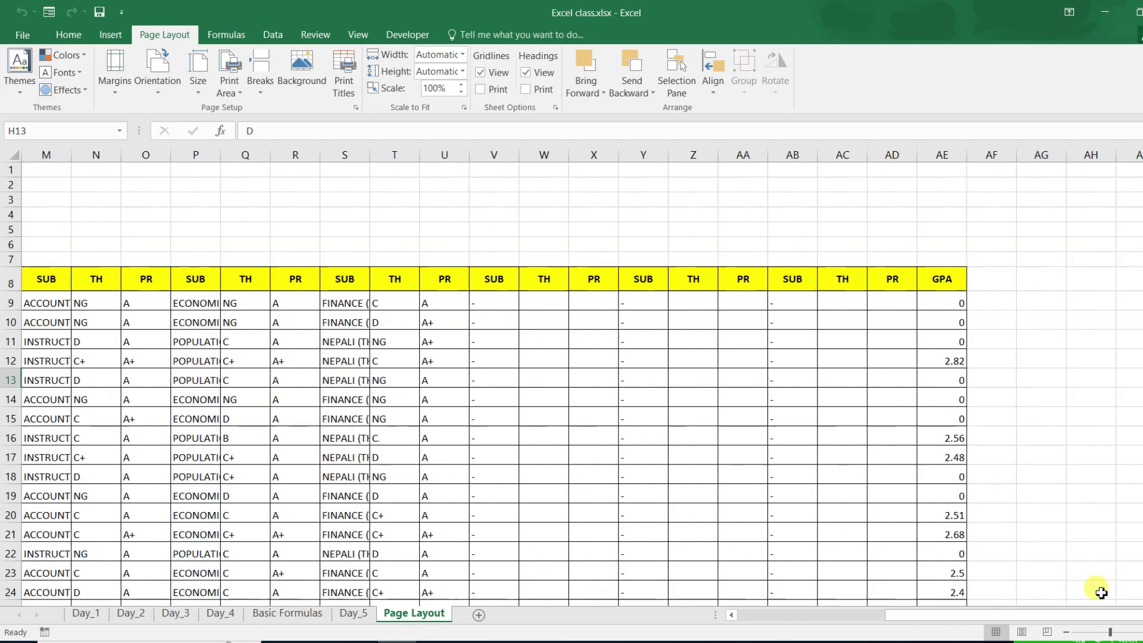
drag(494, 155, 885, 174)
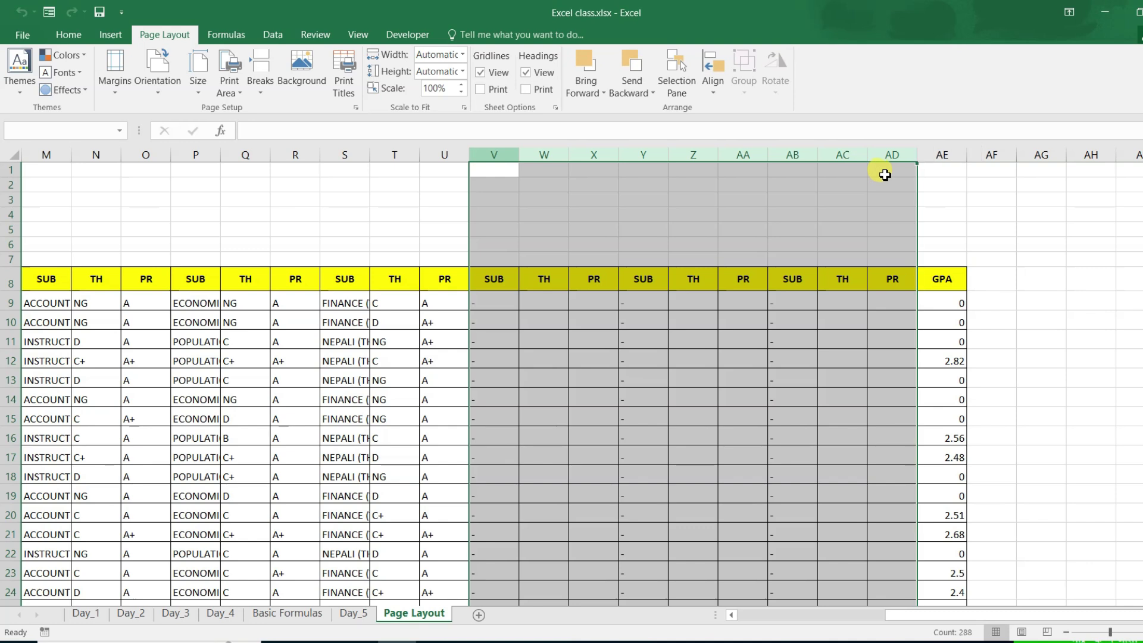
scroll(648, 418, down, 5)
scroll(649, 418, down, 3)
scroll(649, 418, up, 3)
scroll(648, 418, up, 5)
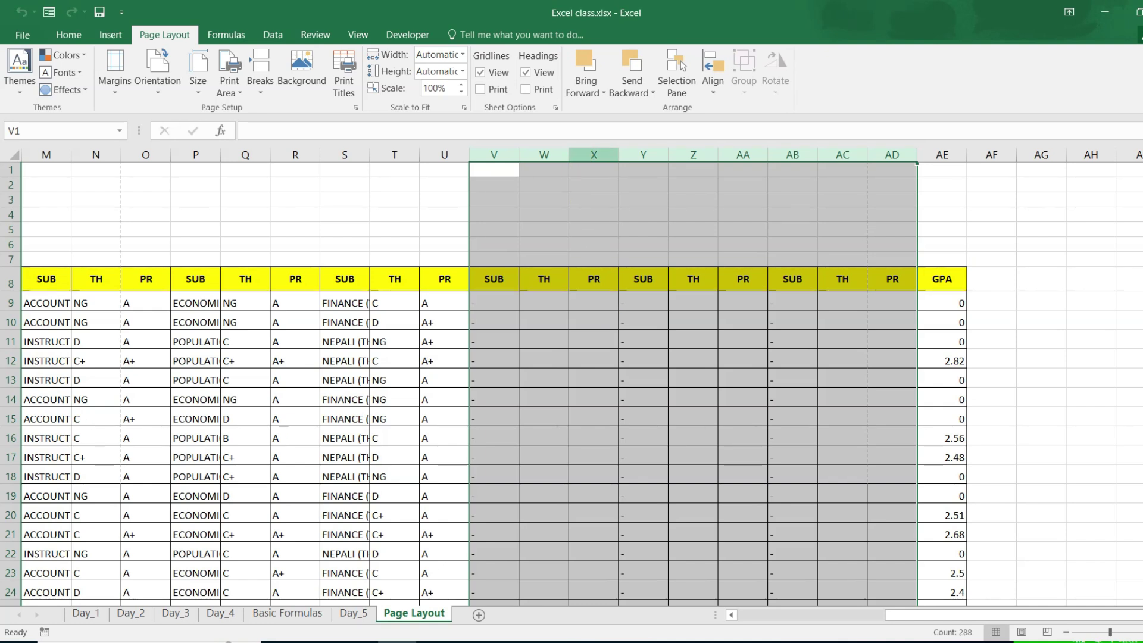
right_click(593, 156)
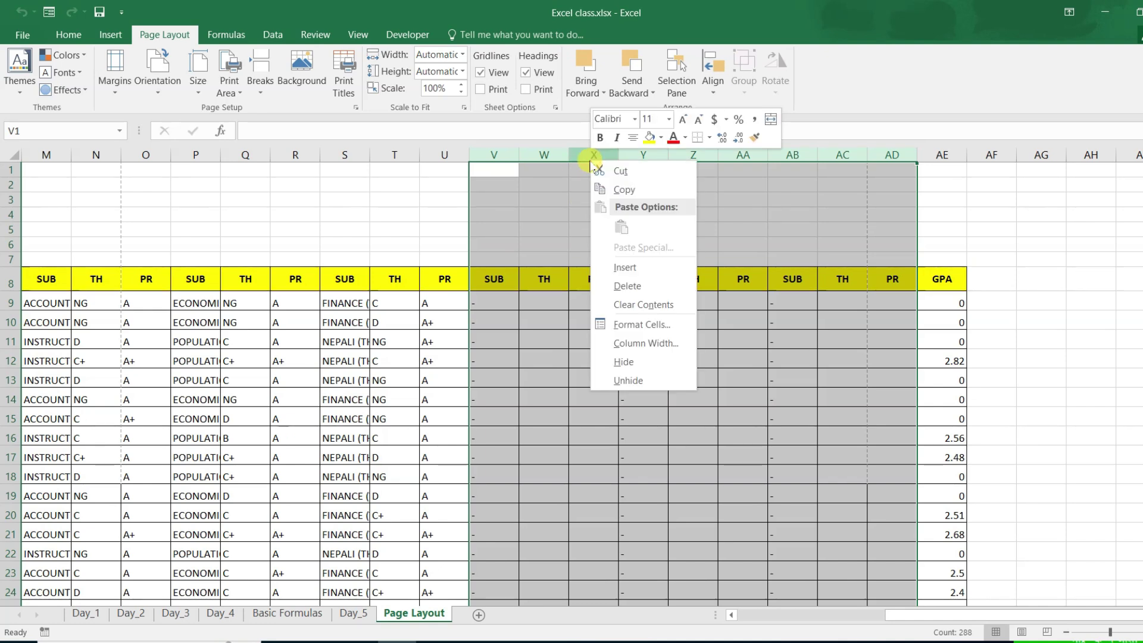
click(616, 287)
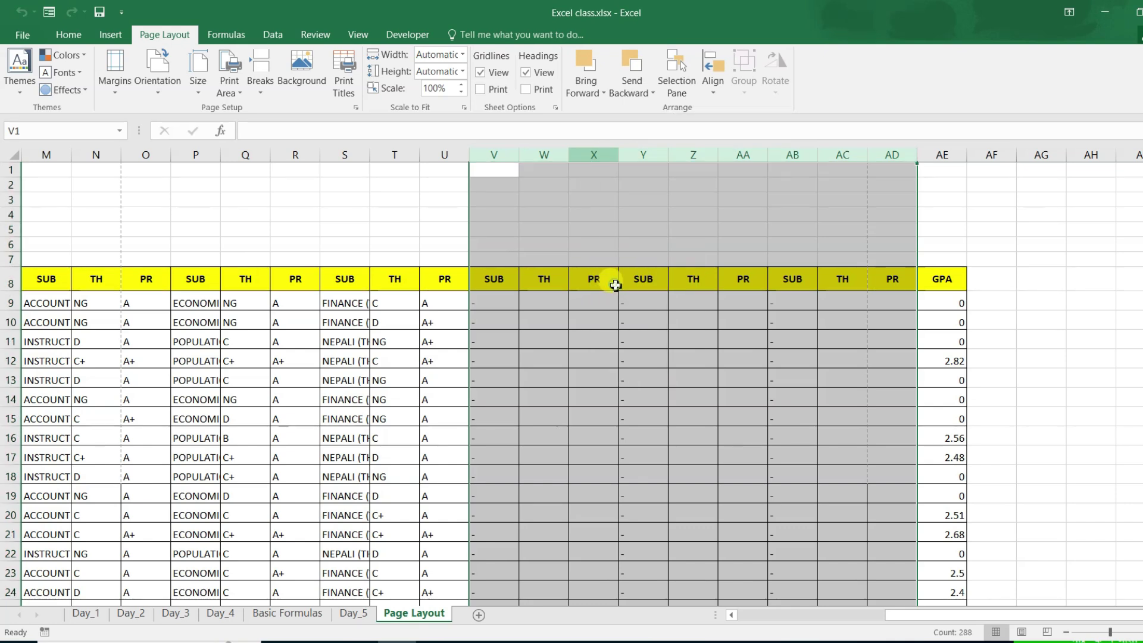
click(567, 323)
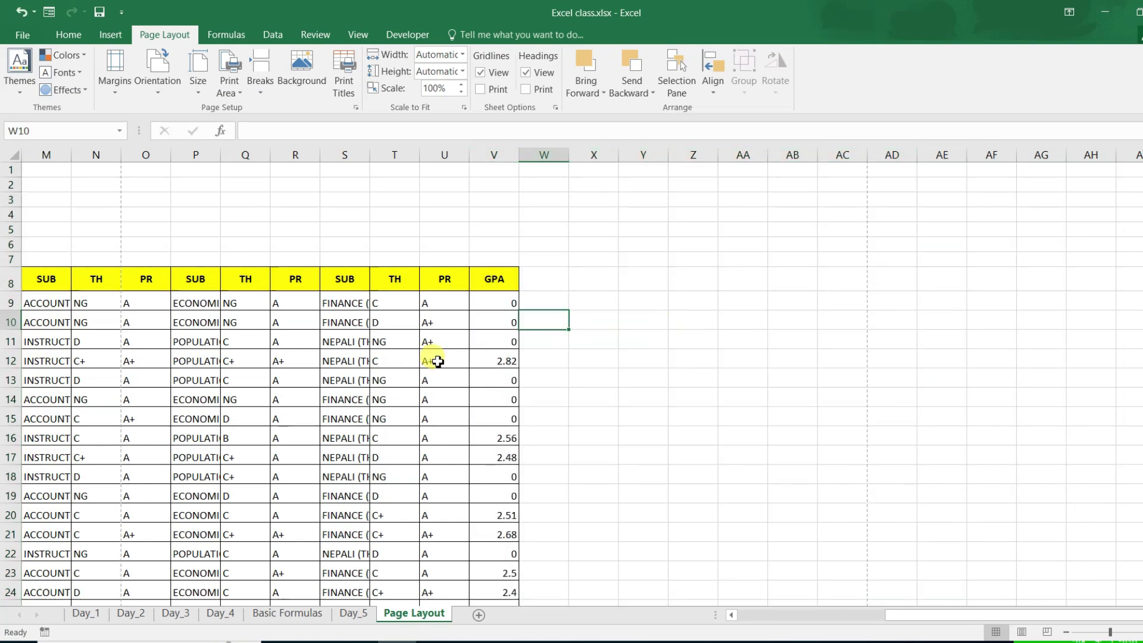
- Zoom out and select the TH/PR heading and grade cells in columns E, F, H and I
drag(893, 615, 717, 619)
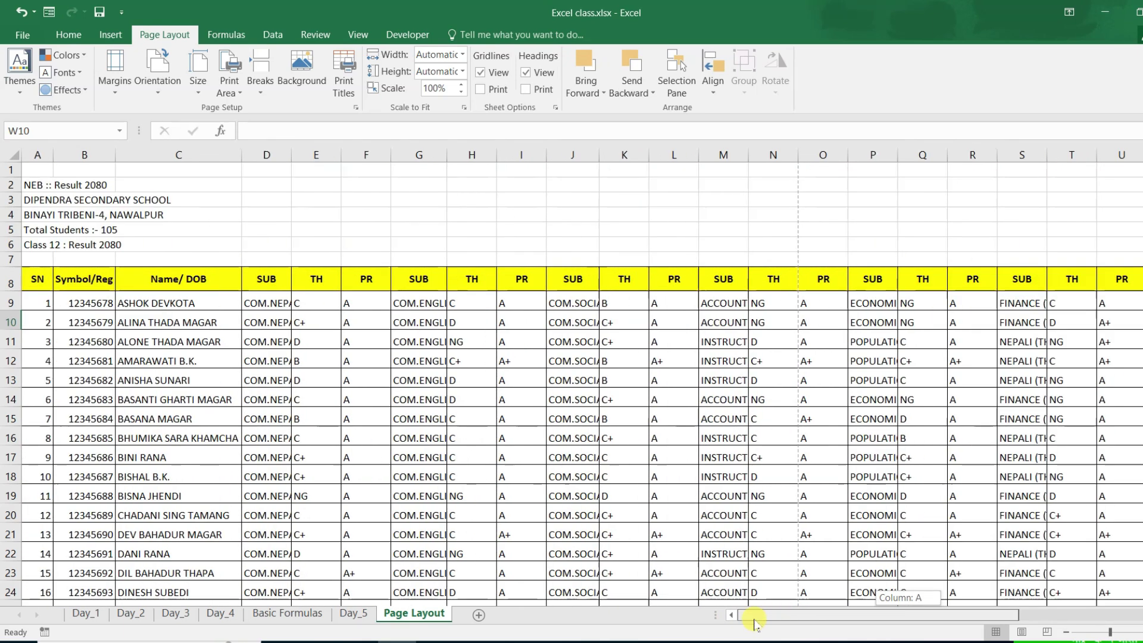
drag(738, 619, 675, 619)
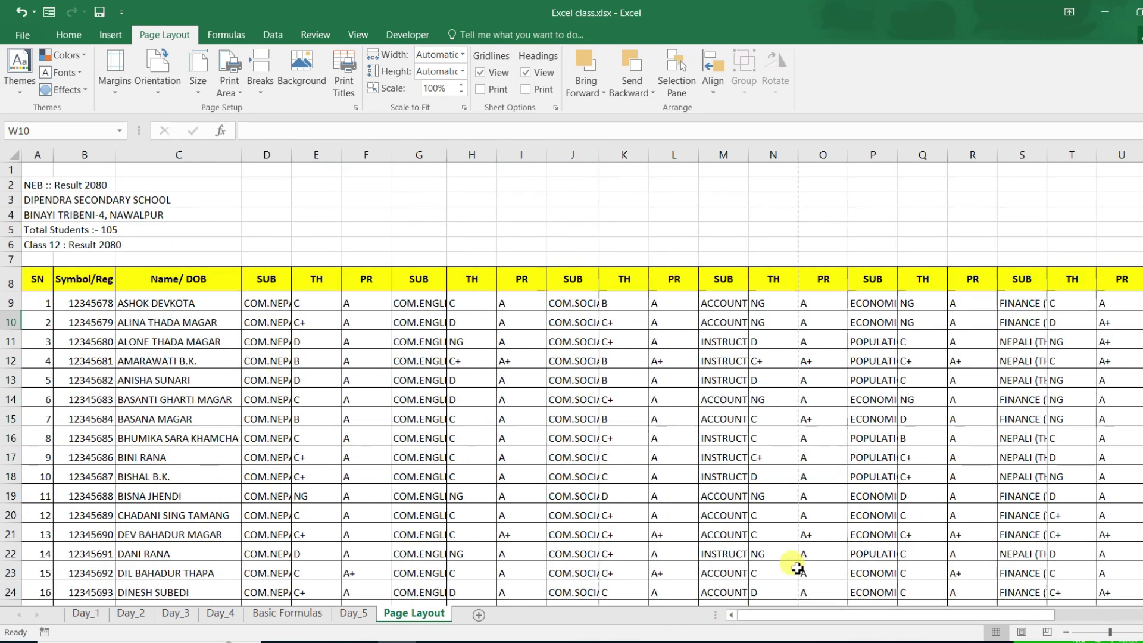
mouse_move(800, 616)
mouse_down()
mouse_move(841, 622)
mouse_move(725, 615)
mouse_up()
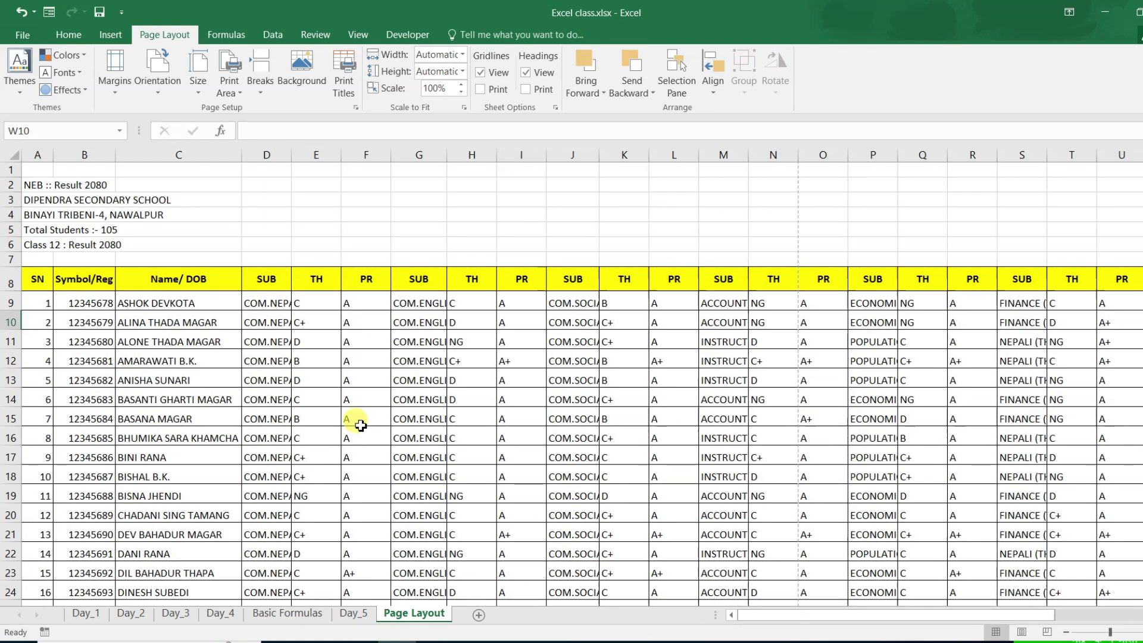
drag(317, 280, 316, 515)
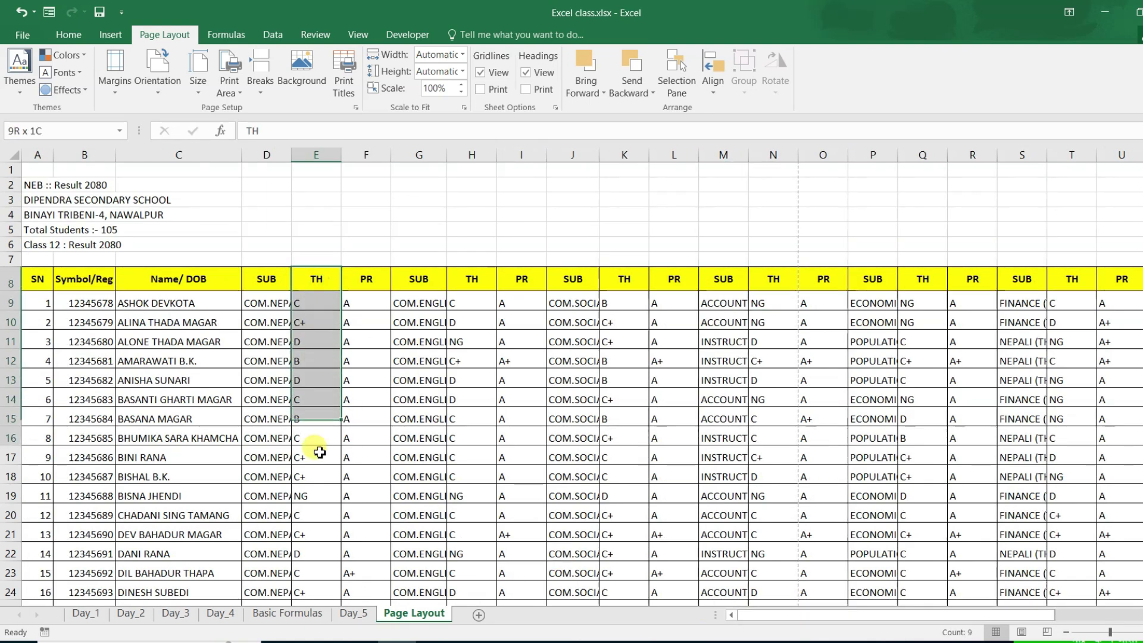
mouse_move(370, 284)
mouse_down()
mouse_move(318, 277)
mouse_move(308, 372)
mouse_up()
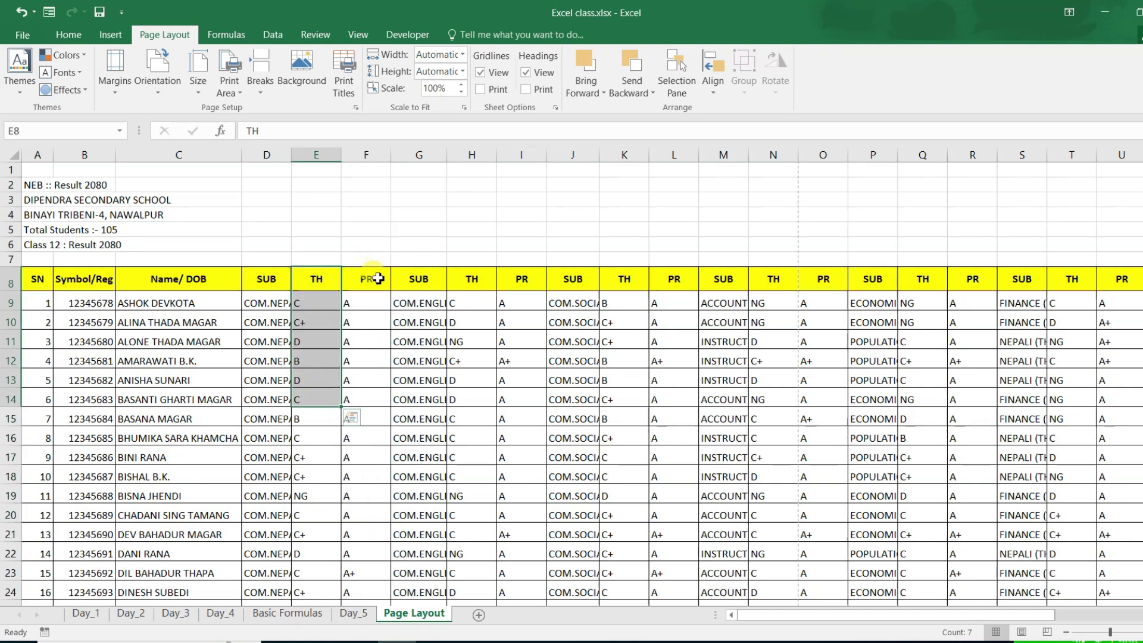
drag(375, 279, 373, 440)
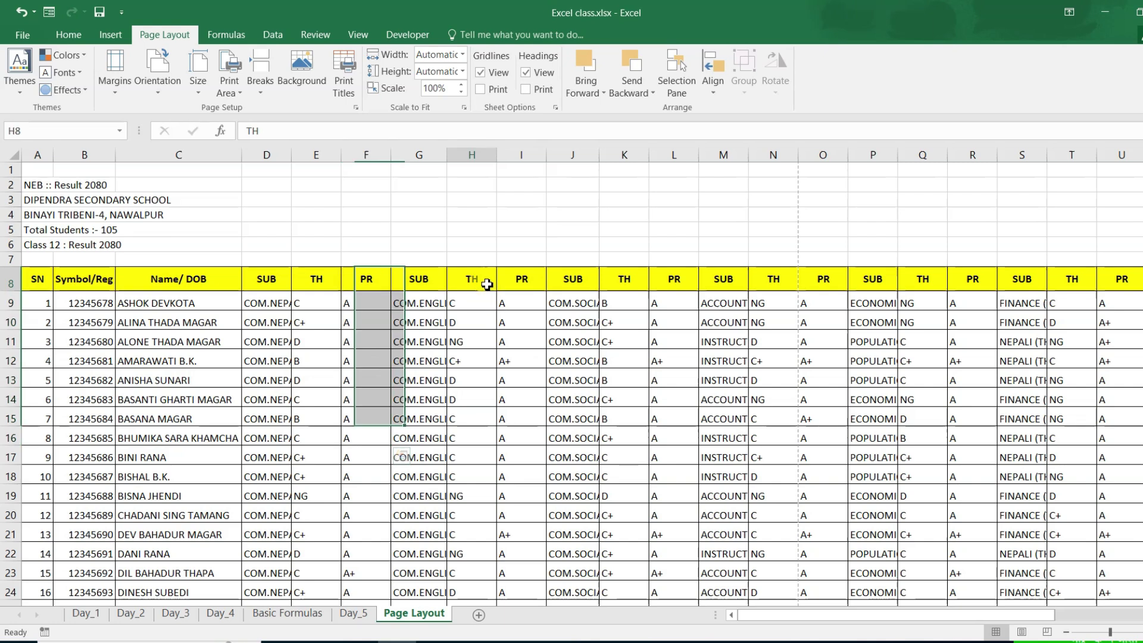
drag(483, 282, 486, 430)
drag(517, 303, 522, 456)
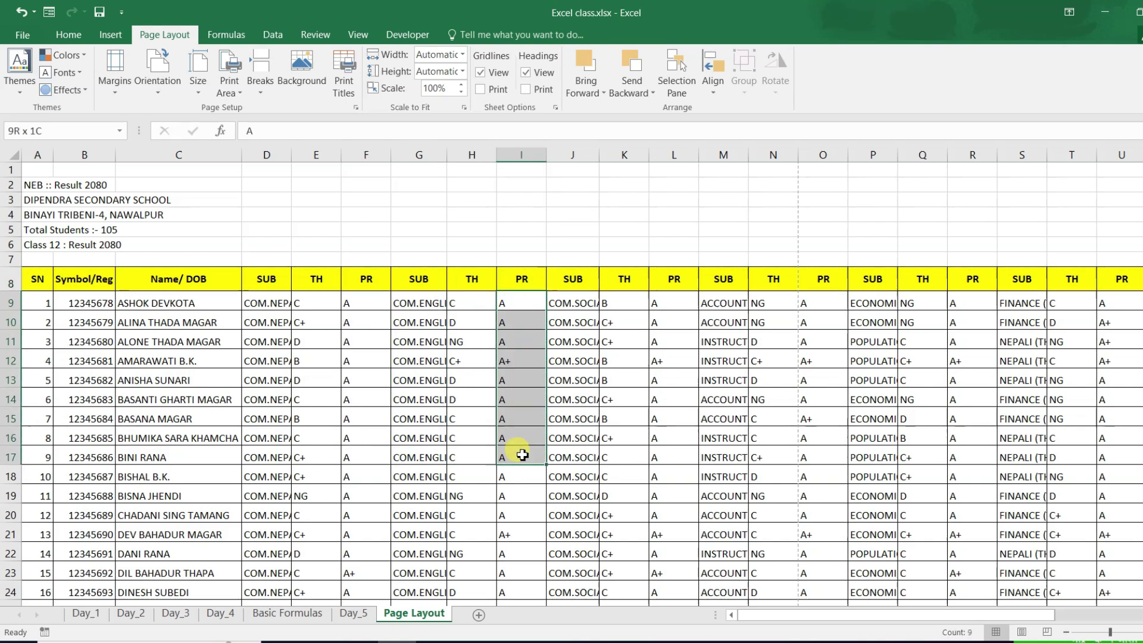
click(465, 286)
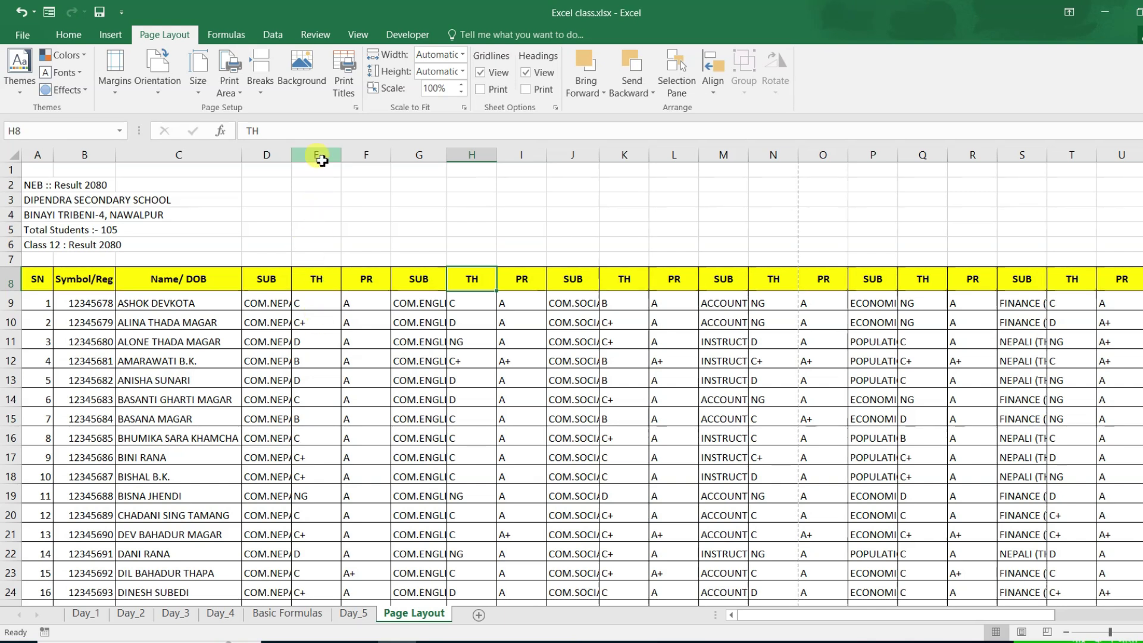
- Narrow the column pairs E:F, H:I, K:L and N:O by dragging their header borders
drag(321, 159, 366, 156)
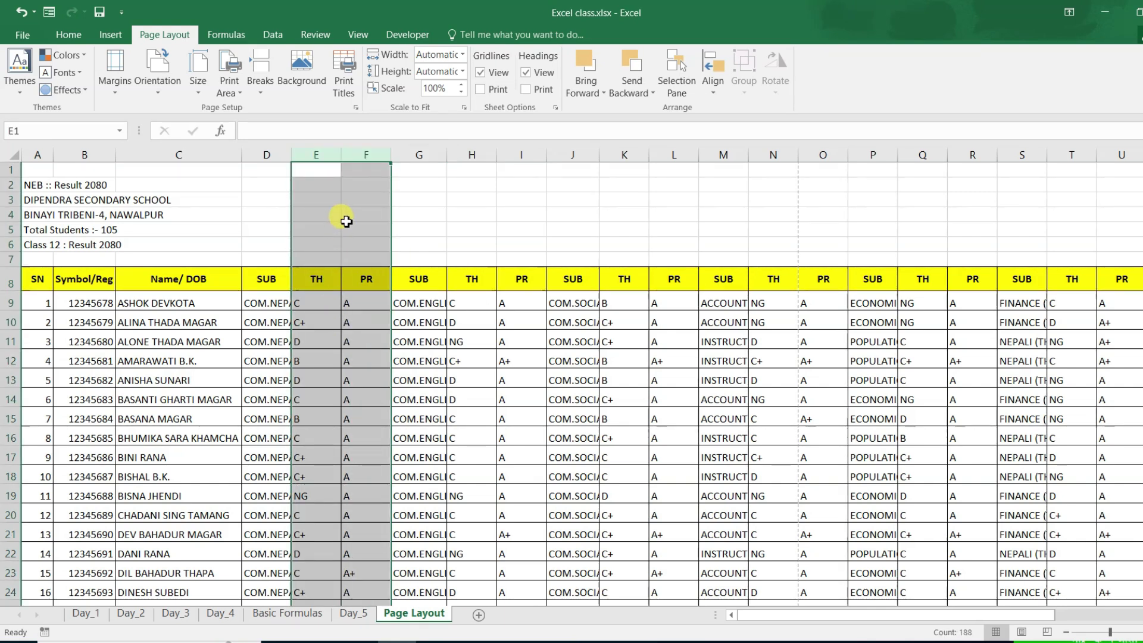
drag(342, 155, 327, 156)
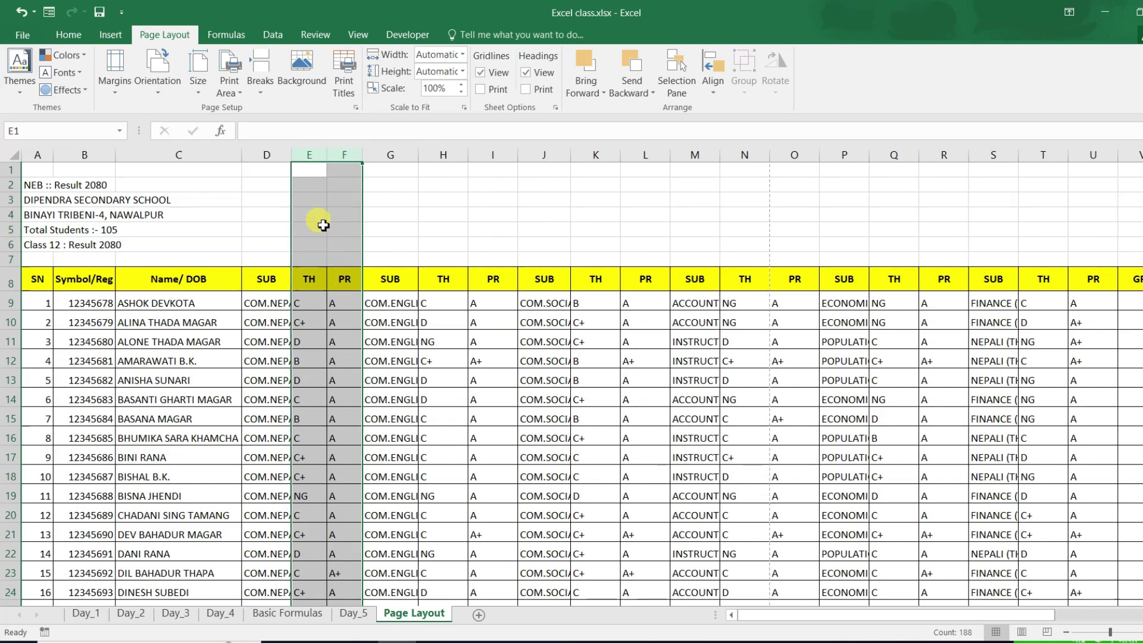
click(454, 157)
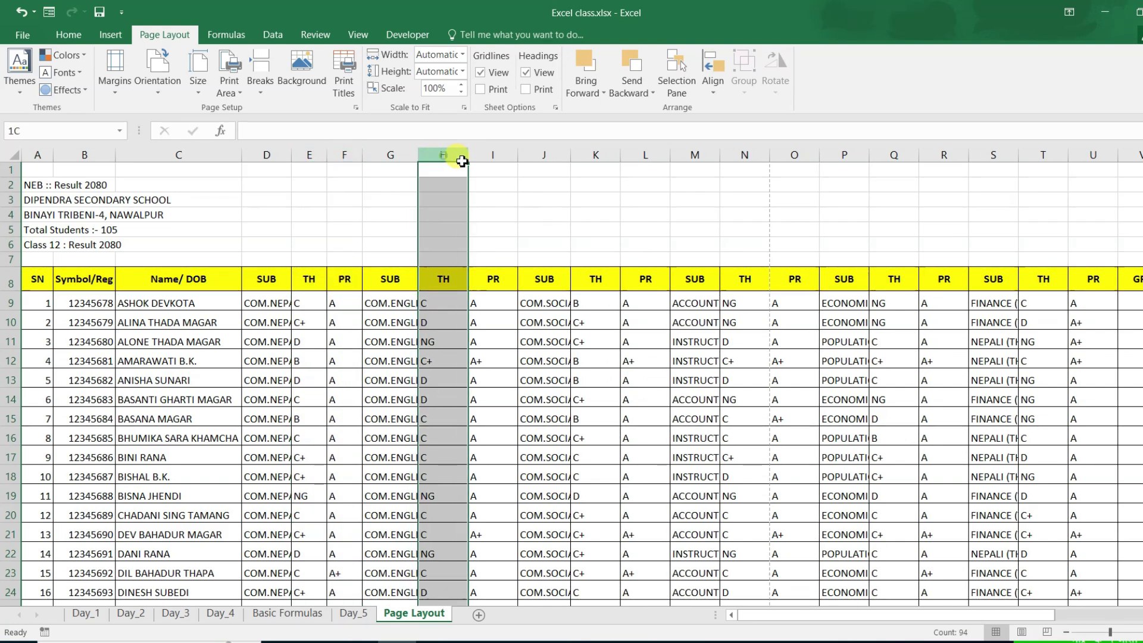
drag(454, 157, 498, 169)
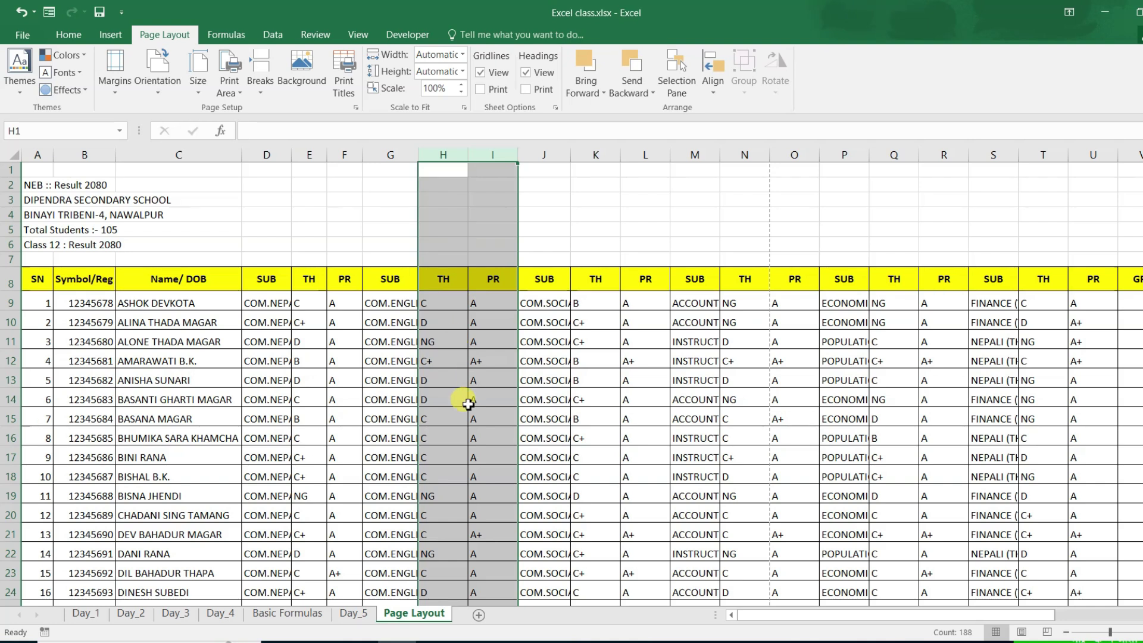
drag(468, 155, 452, 154)
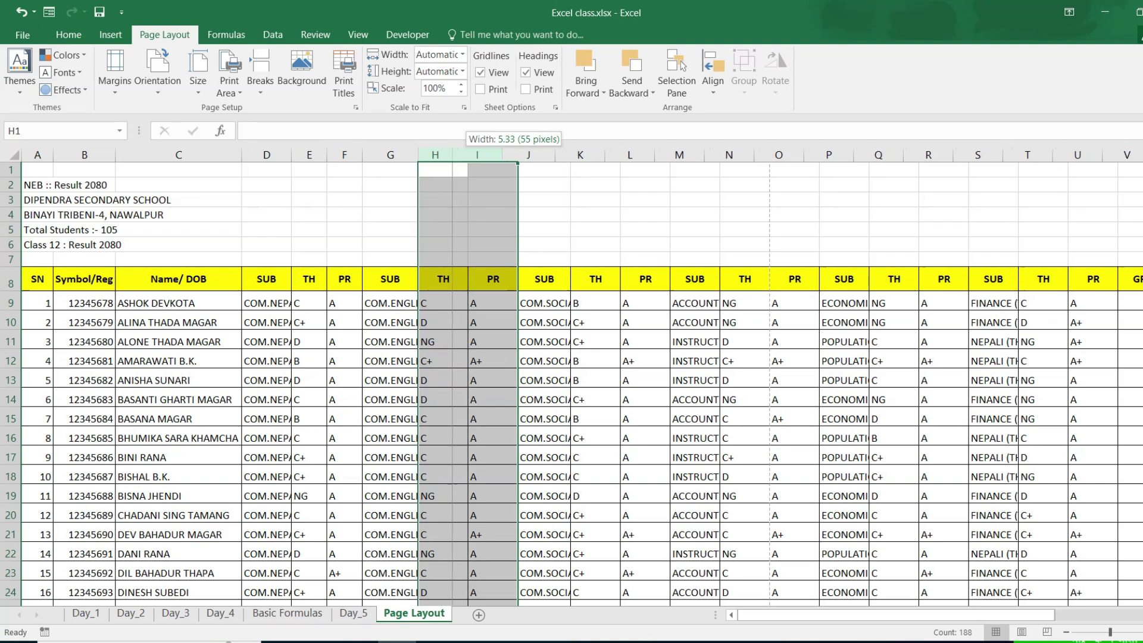
drag(564, 156, 613, 158)
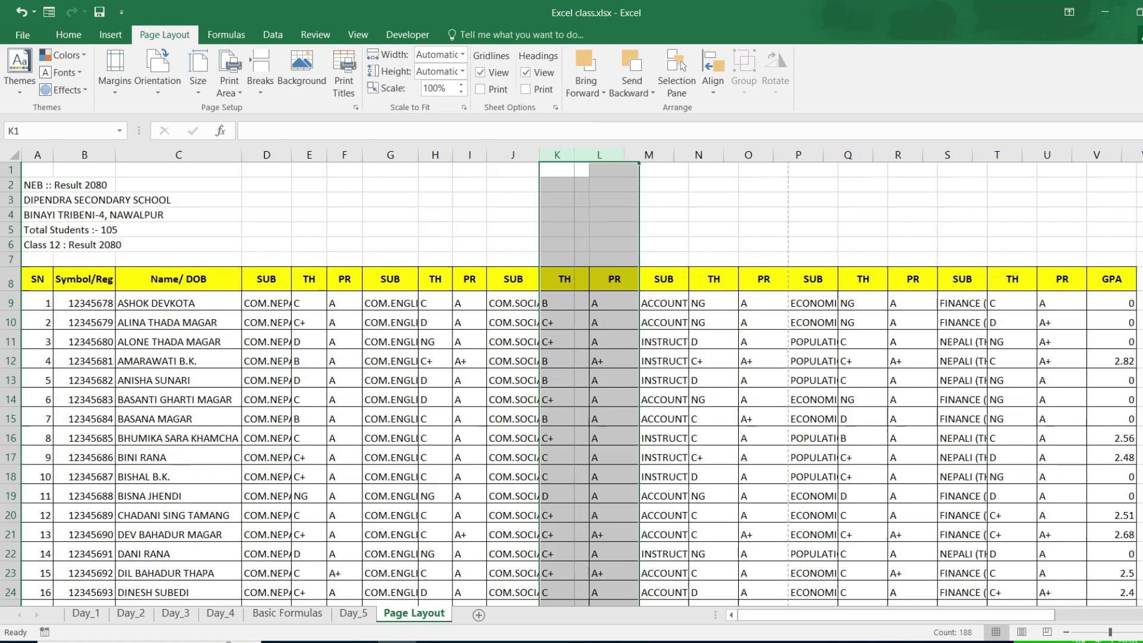
drag(639, 155, 624, 155)
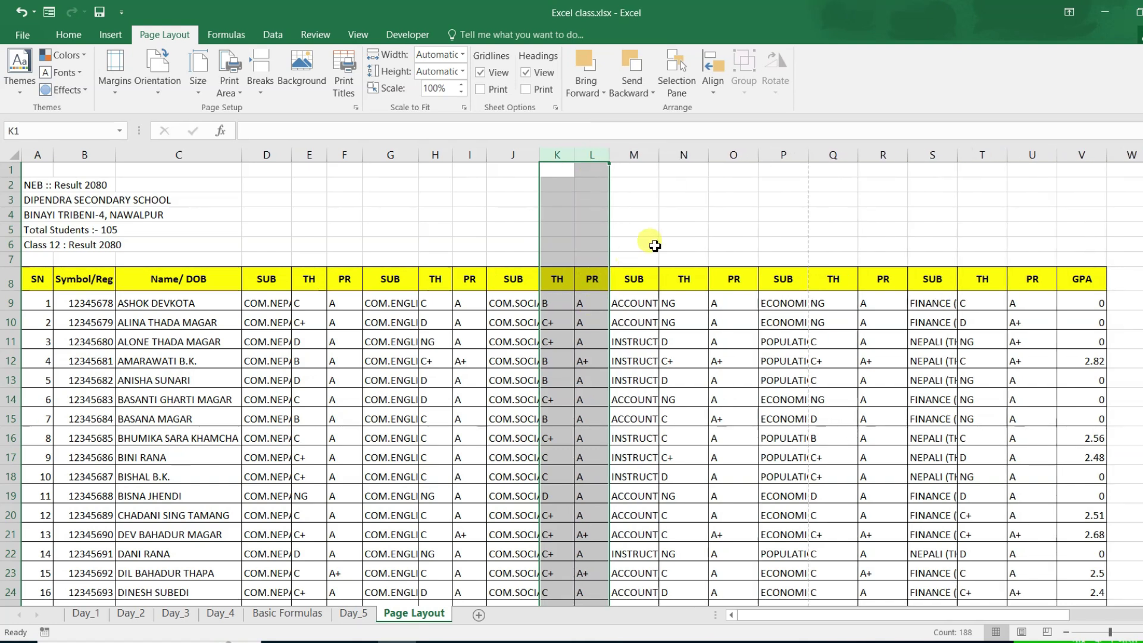
mouse_move(685, 154)
mouse_down()
mouse_move(731, 158)
mouse_move(693, 170)
mouse_up()
click(707, 341)
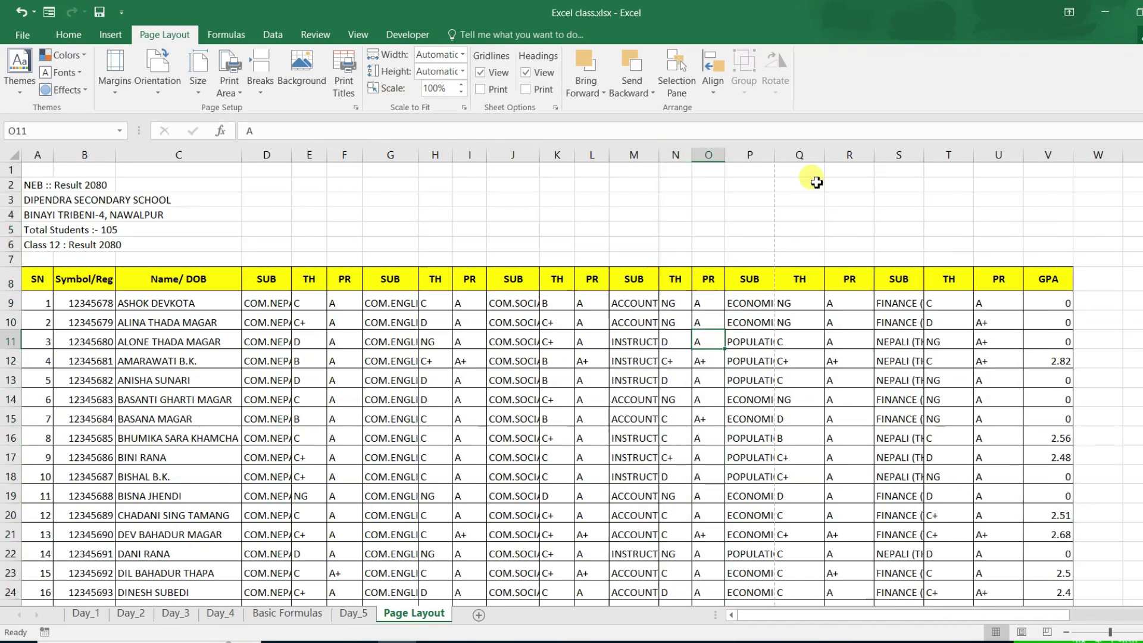
- Narrow the TH/PR column pairs Q:R and T:U
mouse_move(799, 155)
mouse_down()
mouse_move(849, 156)
mouse_move(810, 154)
mouse_up()
drag(919, 155, 981, 155)
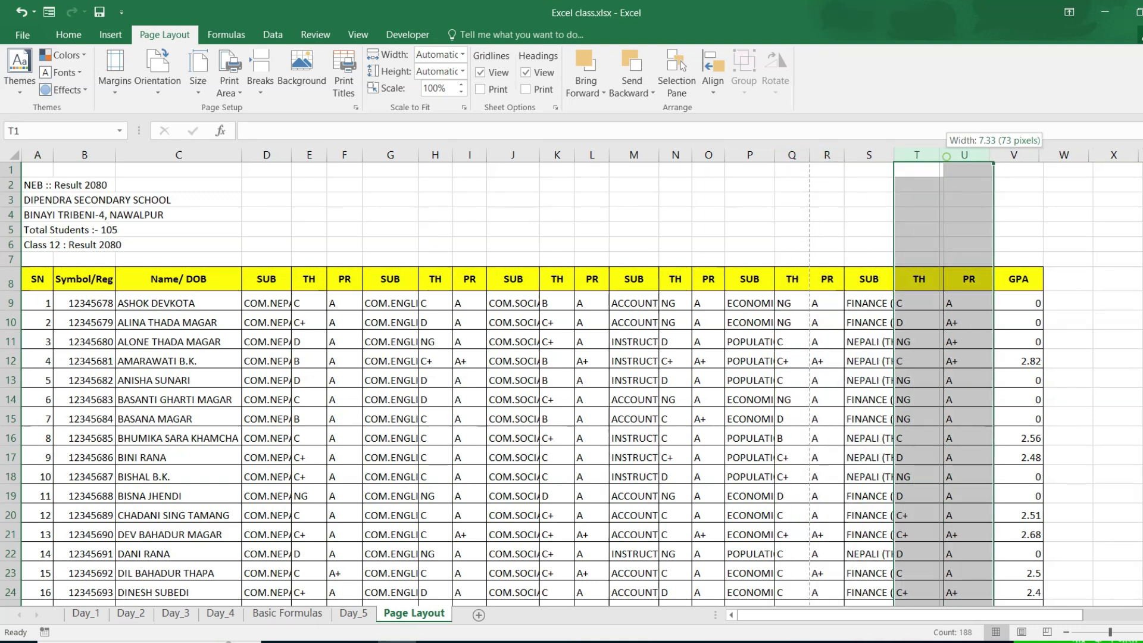
drag(1020, 155, 1011, 155)
drag(985, 301, 985, 340)
click(985, 298)
scroll(293, 396, down, 2)
scroll(294, 400, up, 2)
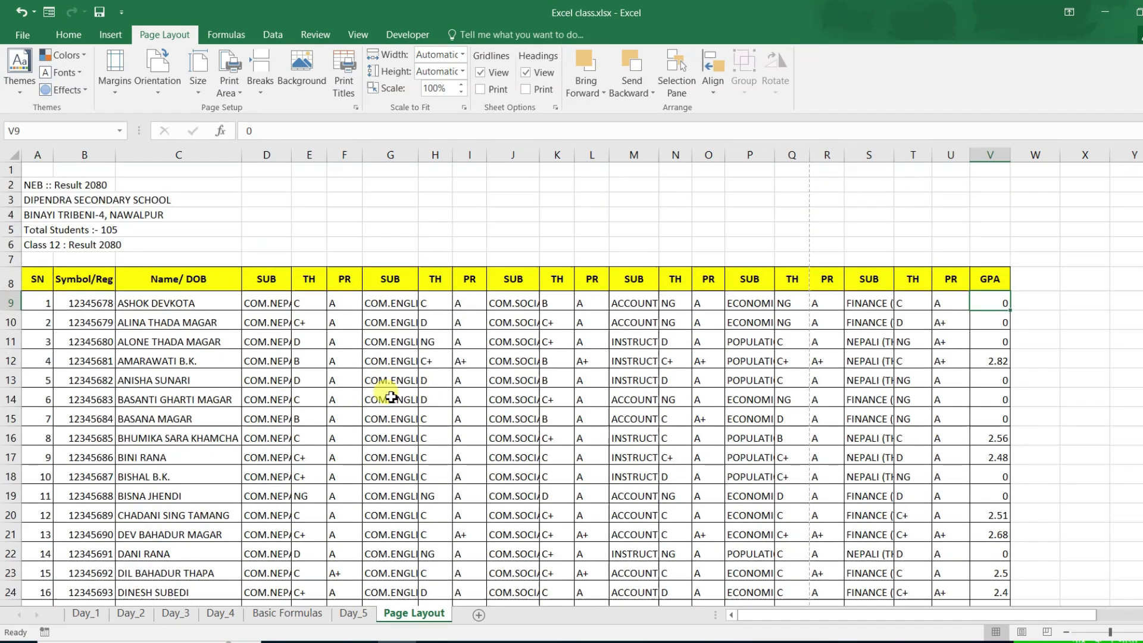
- Widen the Name/ DOB column C slightly, review the sheet, and preview it on 8 pages
drag(241, 155, 257, 156)
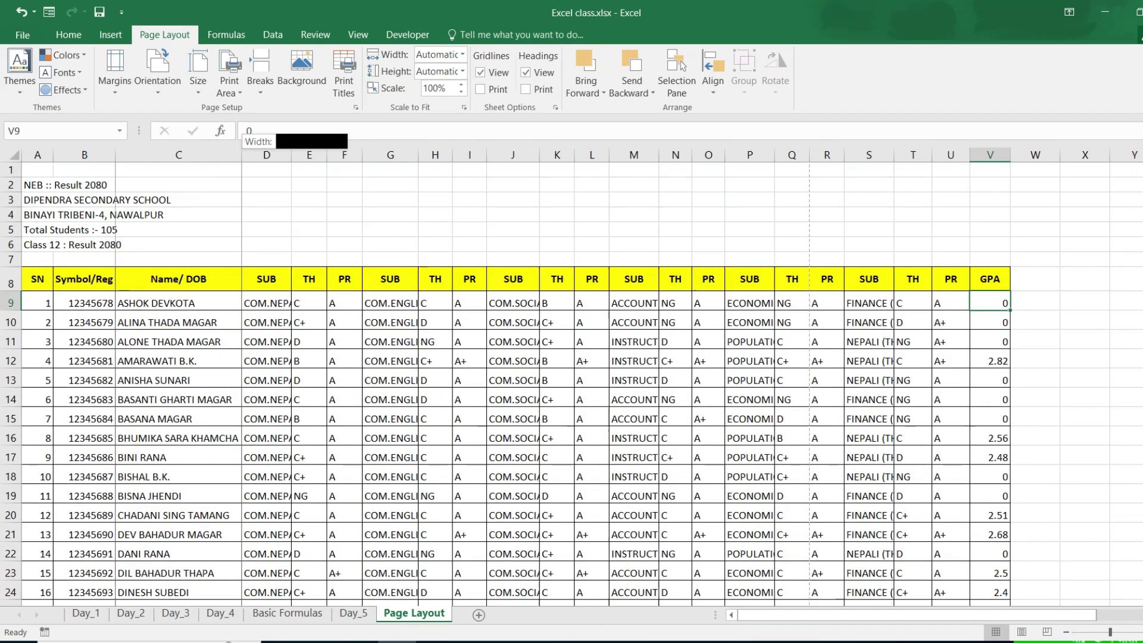
drag(257, 156, 250, 156)
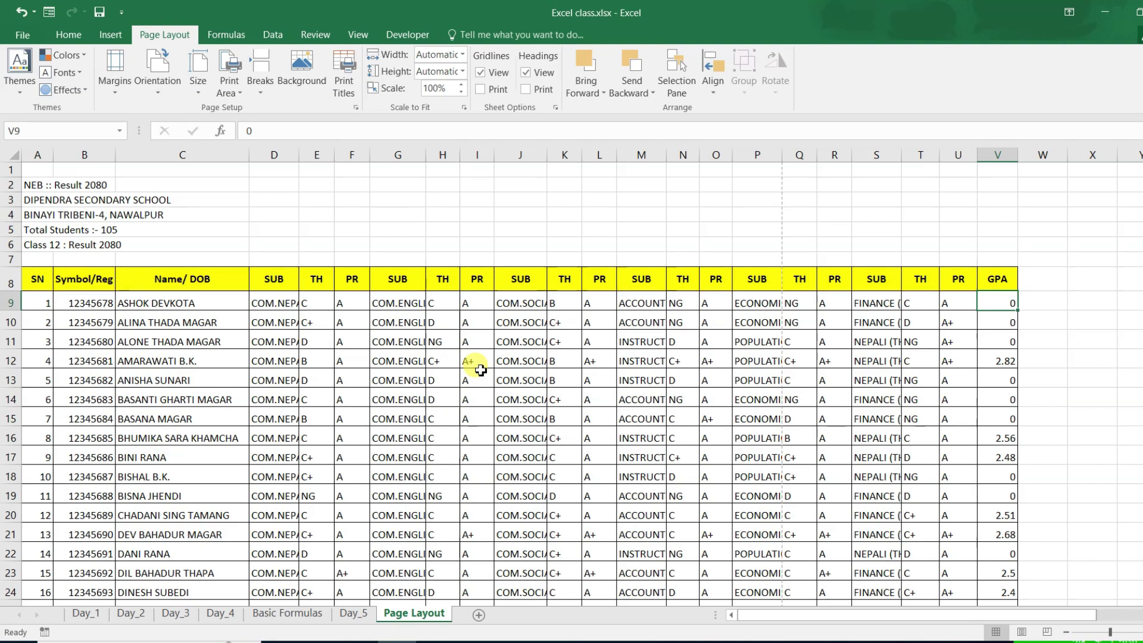
scroll(481, 370, down, 2)
scroll(481, 370, down, 9)
scroll(480, 370, down, 5)
scroll(481, 370, down, 4)
scroll(481, 370, down, 9)
scroll(480, 371, up, 6)
scroll(480, 370, up, 6)
scroll(480, 370, up, 6)
scroll(480, 370, up, 8)
scroll(480, 371, up, 1)
key(ctrl+p)
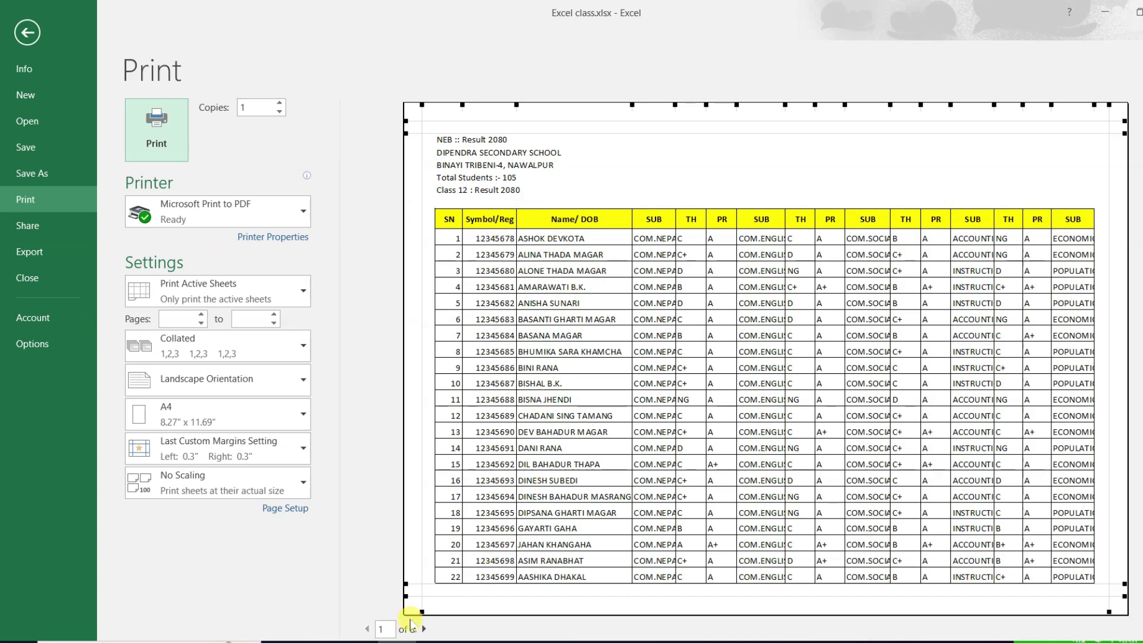
- Browse the 8 landscape preview pages, checking page 5 with the TH, PR and GPA columns, then close the preview
click(423, 629)
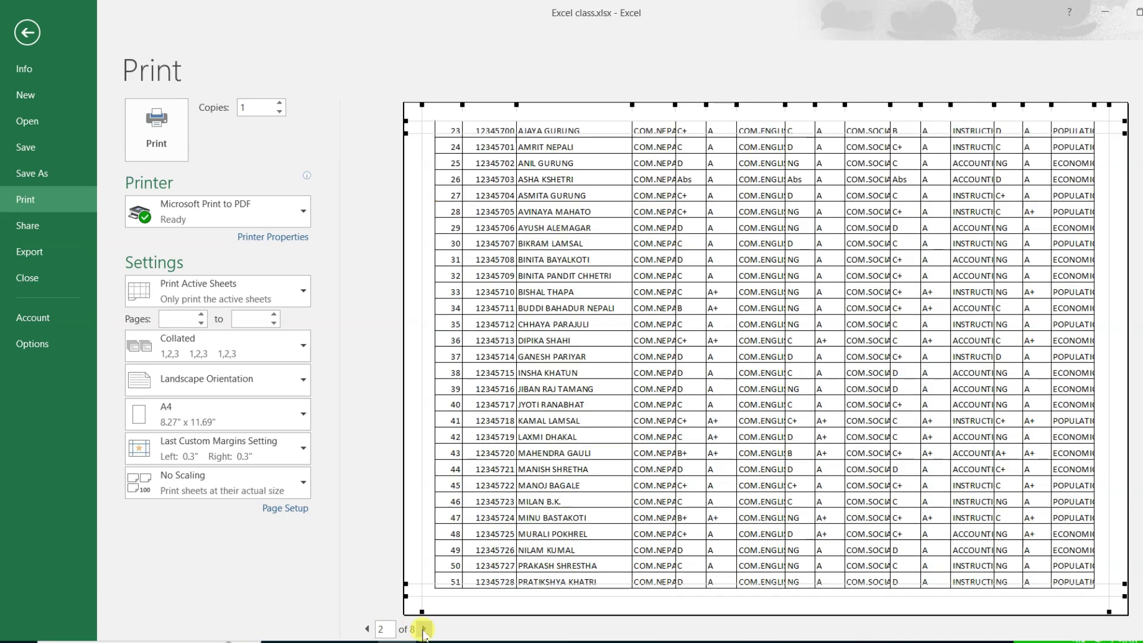
scroll(661, 386, down, 1)
scroll(664, 388, down, 1)
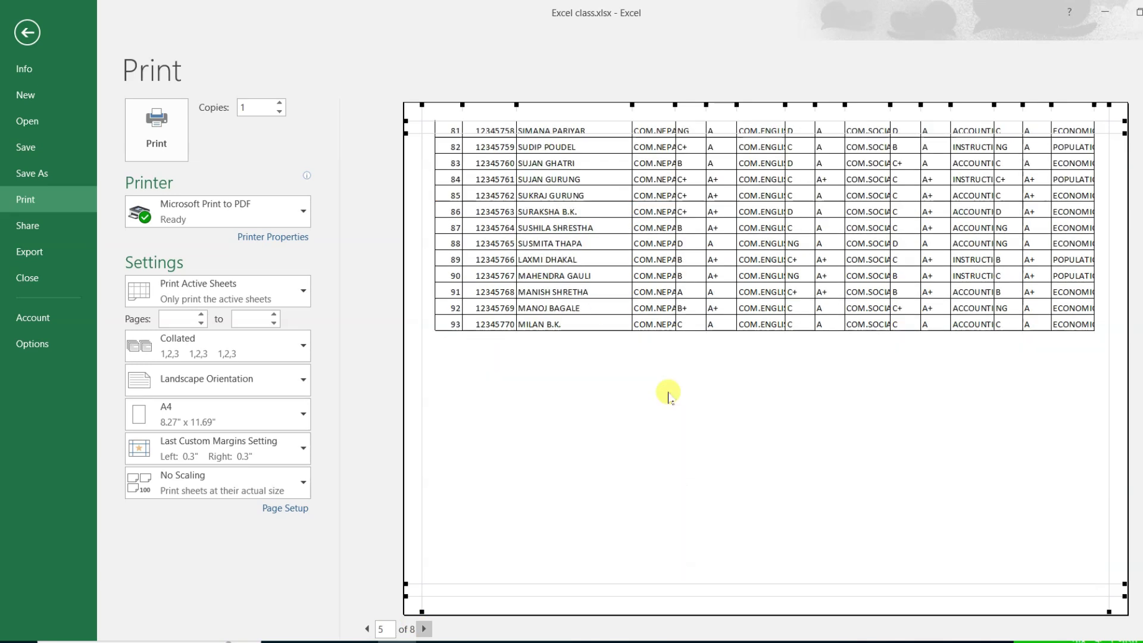
scroll(667, 391, down, 2)
scroll(666, 390, up, 1)
scroll(703, 357, up, 1)
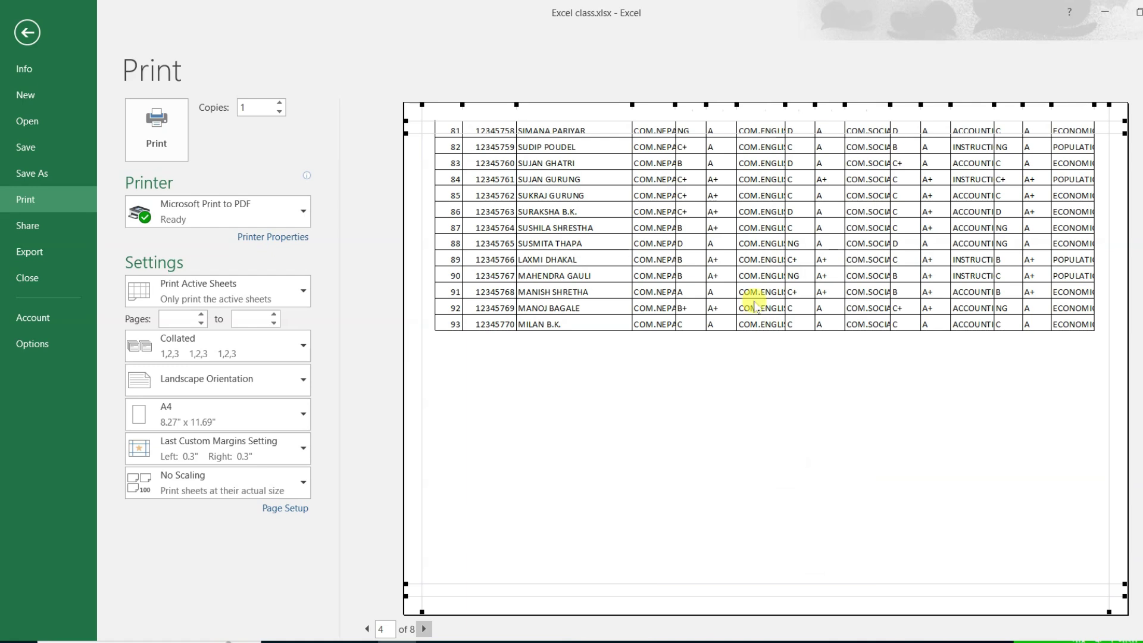
scroll(757, 305, down, 1)
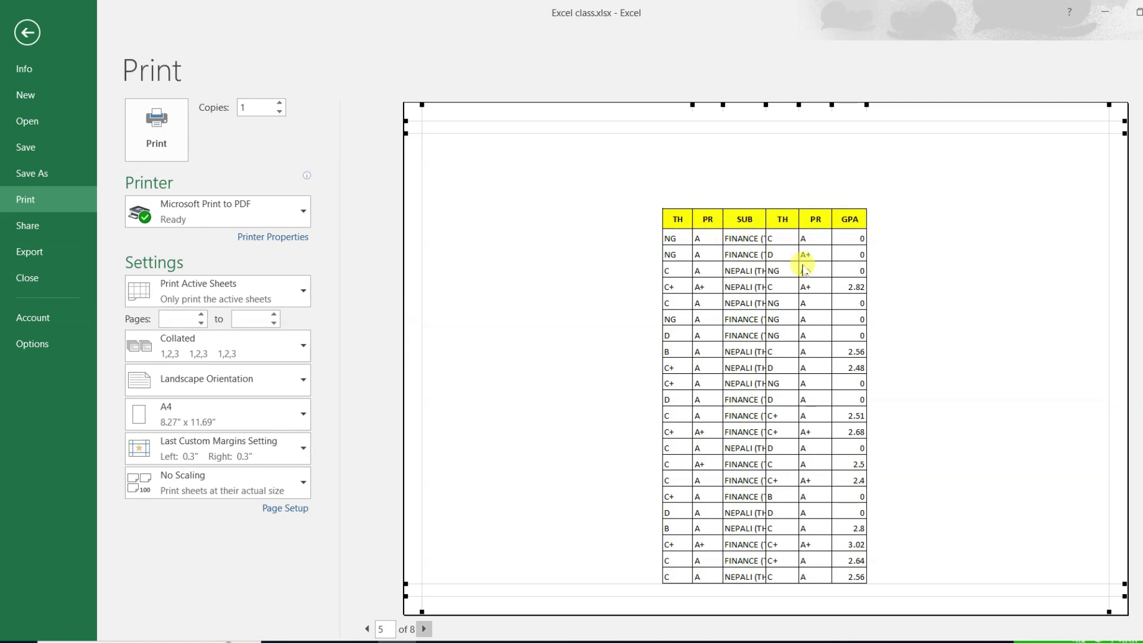
click(27, 35)
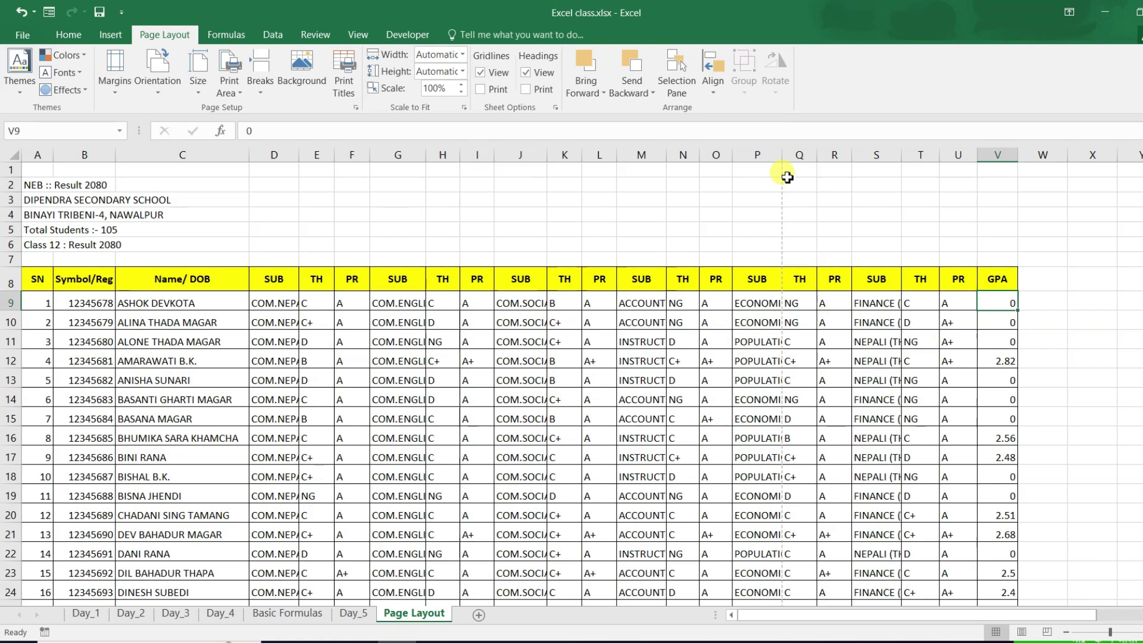
- Reduce the sheet's print scaling to 90% in Page Setup
drag(787, 177, 1022, 267)
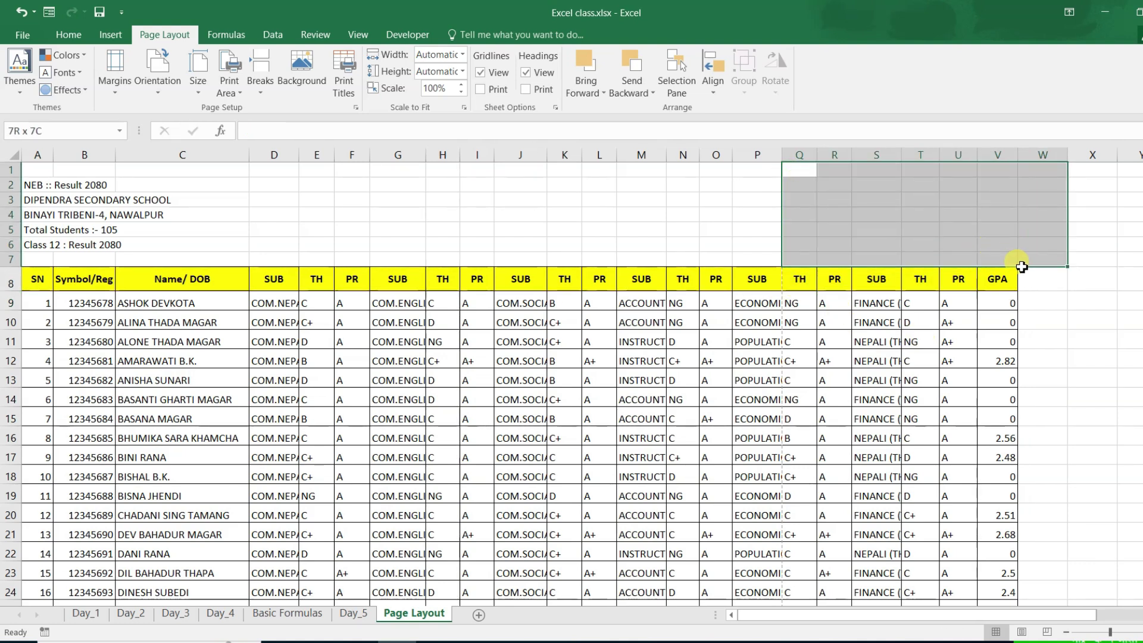
click(914, 299)
drag(798, 278, 991, 279)
click(927, 299)
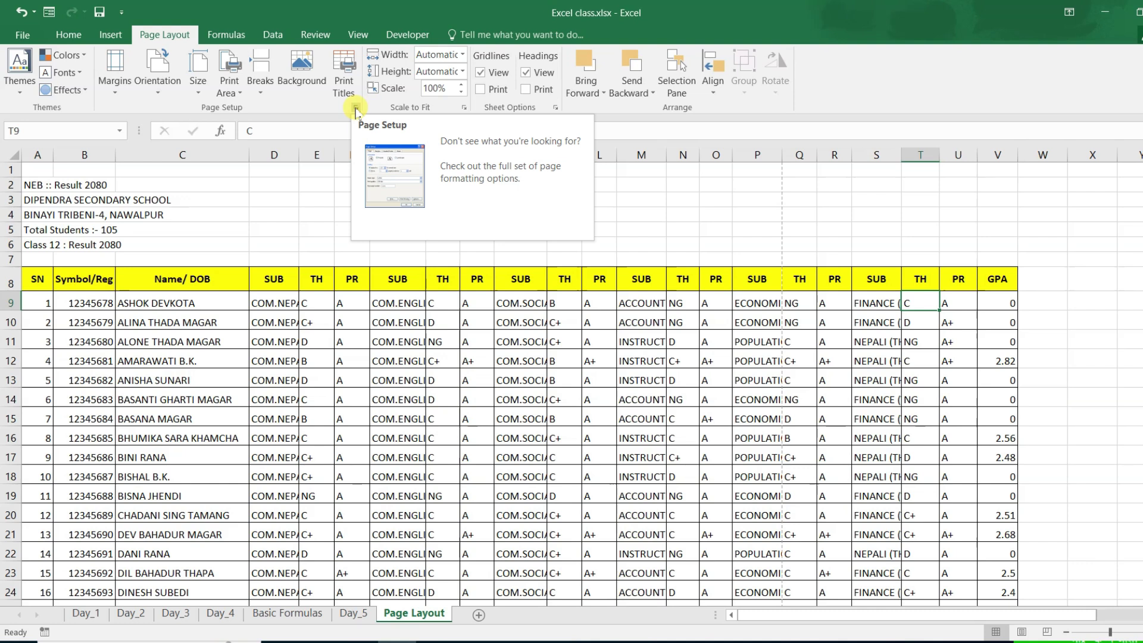
click(356, 109)
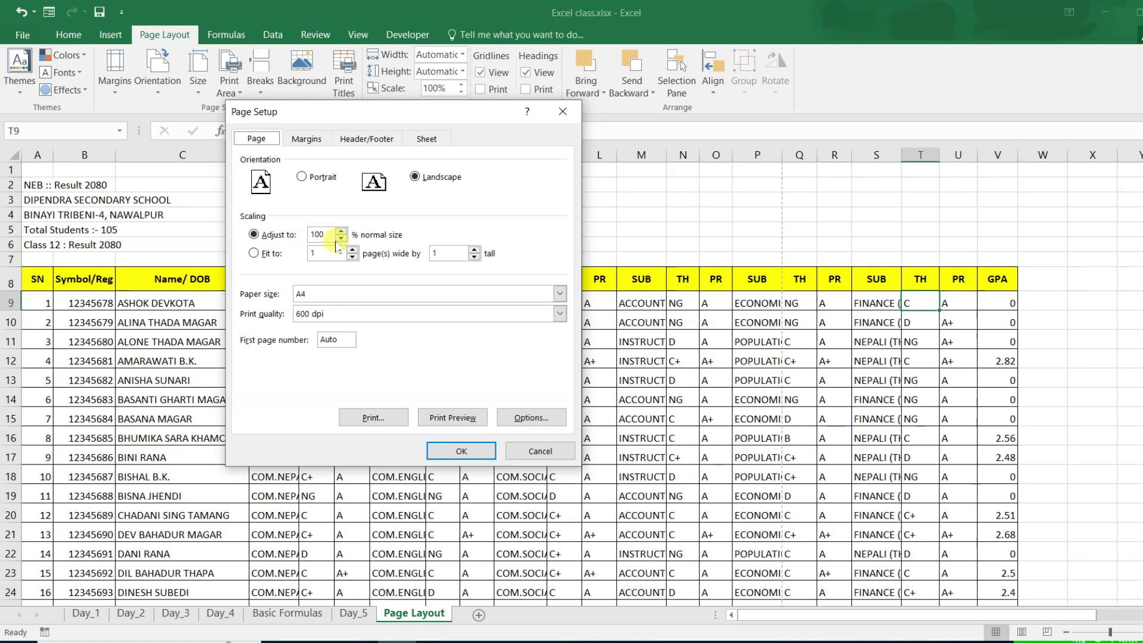
click(341, 238)
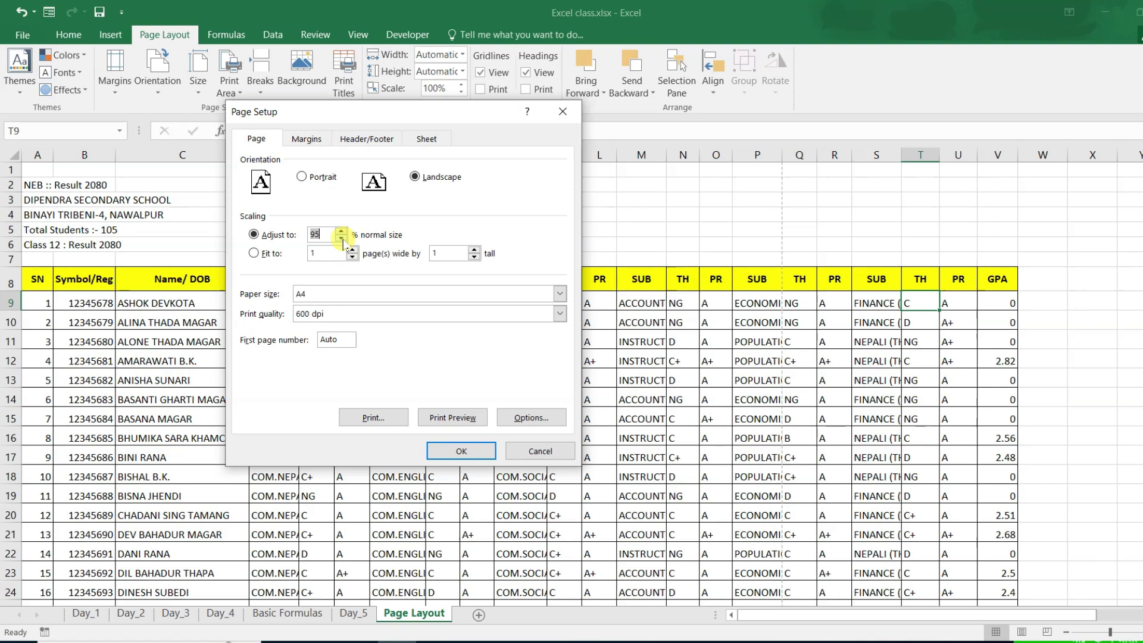
click(342, 240)
click(461, 451)
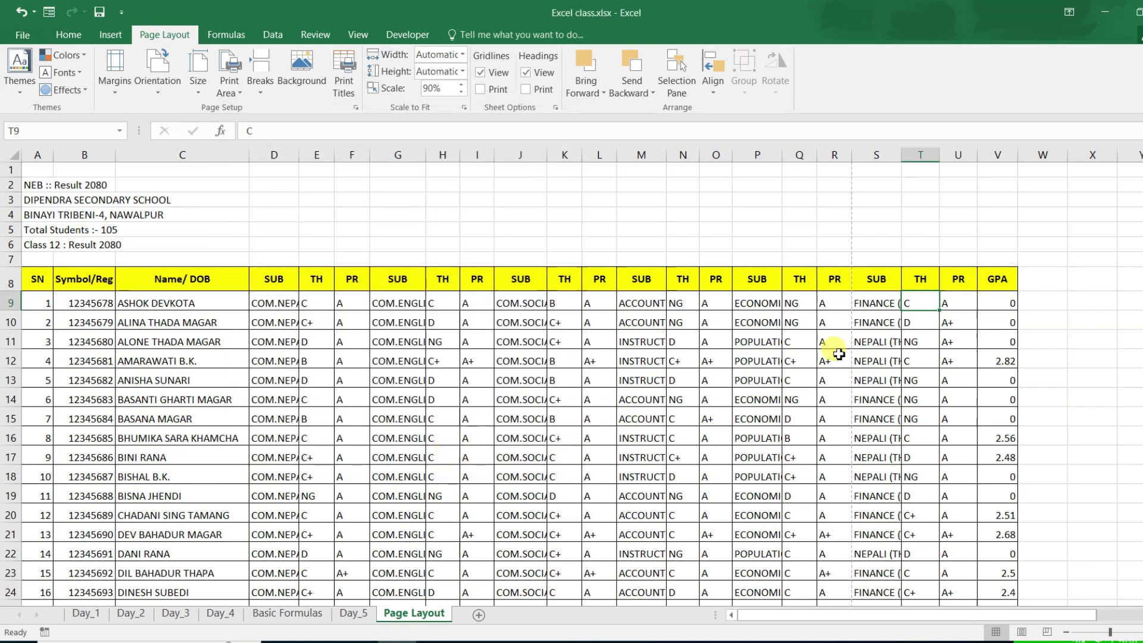
- Lower the print scaling further to 75%
drag(875, 280, 996, 280)
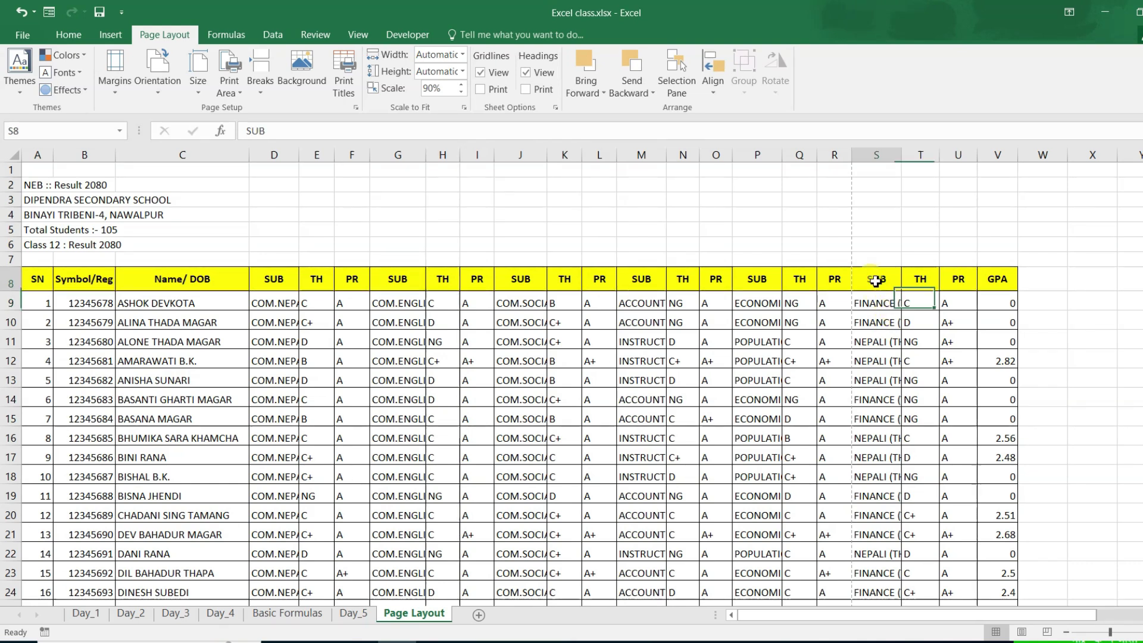
click(890, 280)
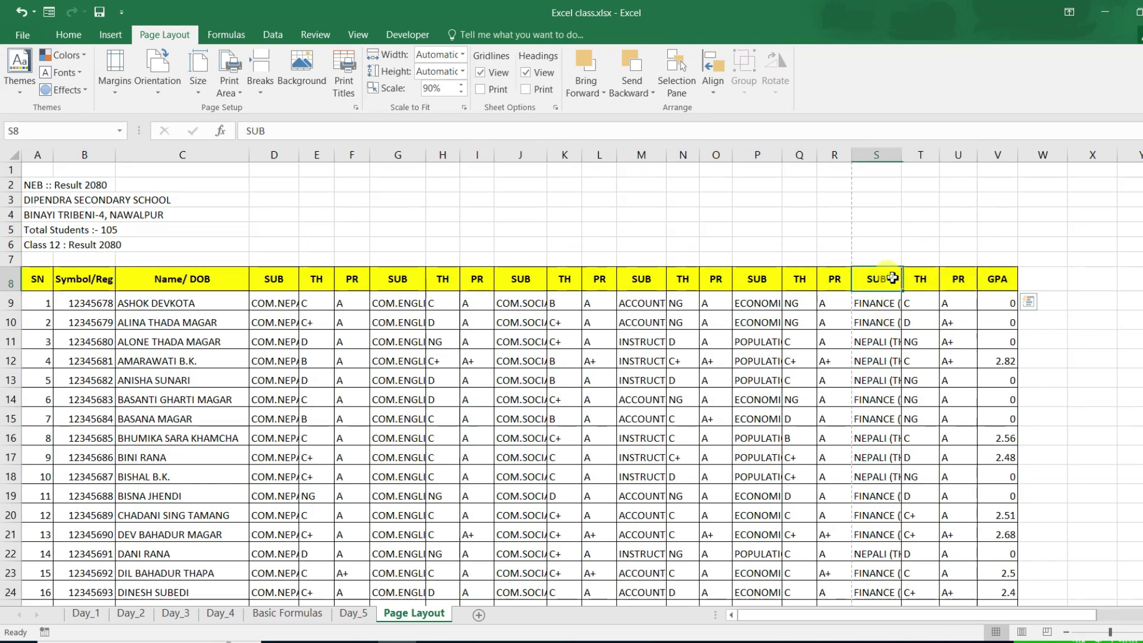
click(356, 107)
click(342, 240)
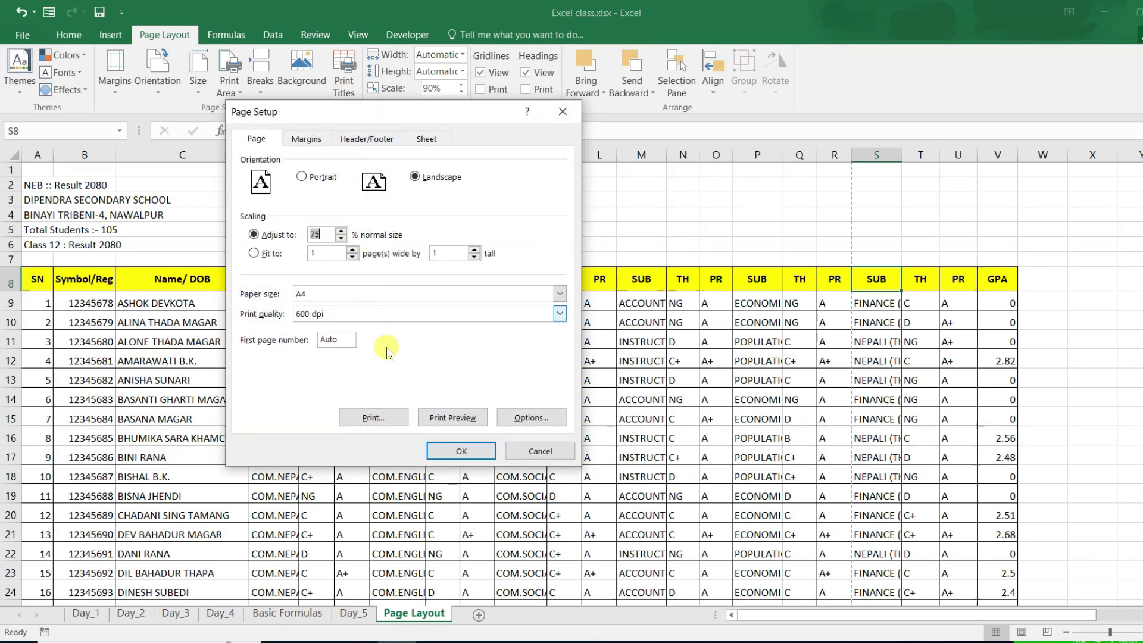
click(454, 445)
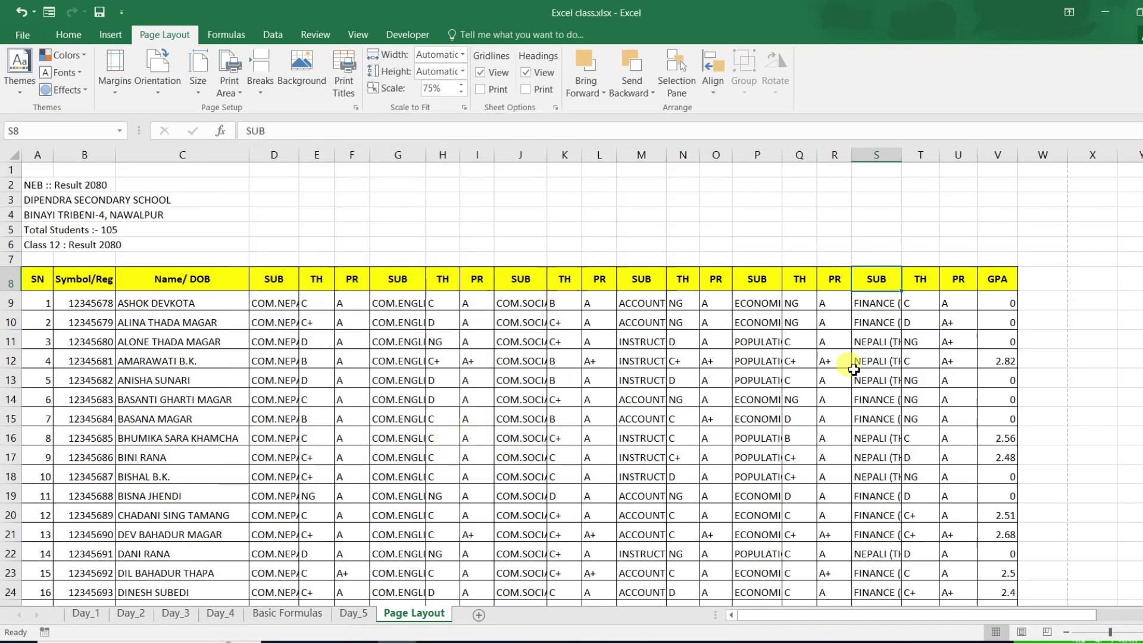
- Raise the print scaling to 80% of normal size
click(1066, 172)
drag(1066, 172, 1062, 333)
click(1063, 280)
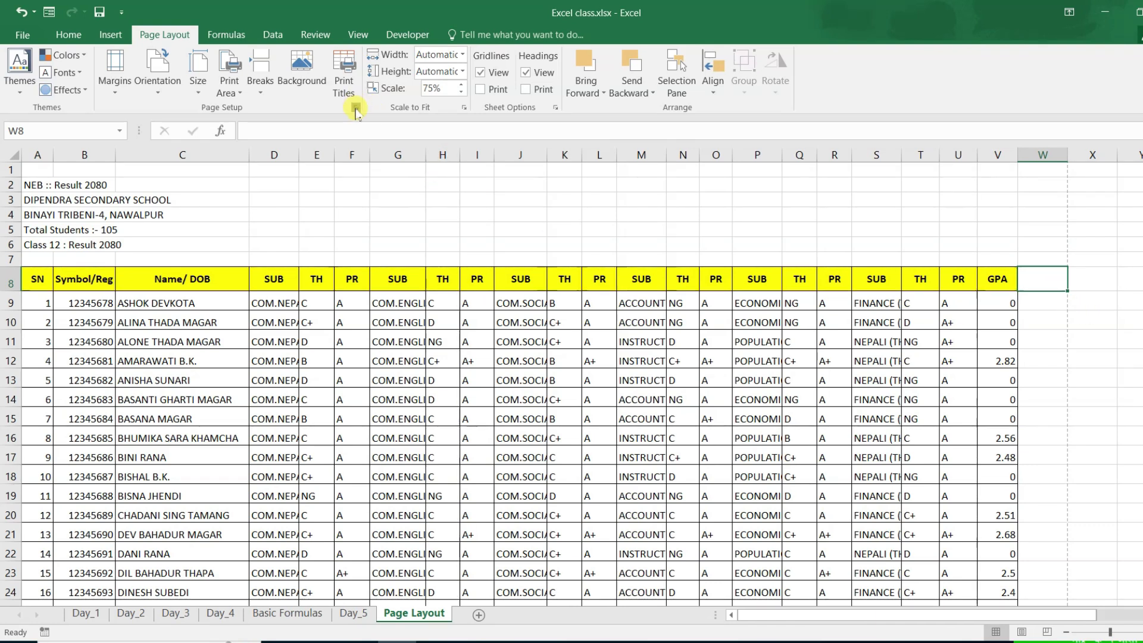
click(357, 108)
click(340, 231)
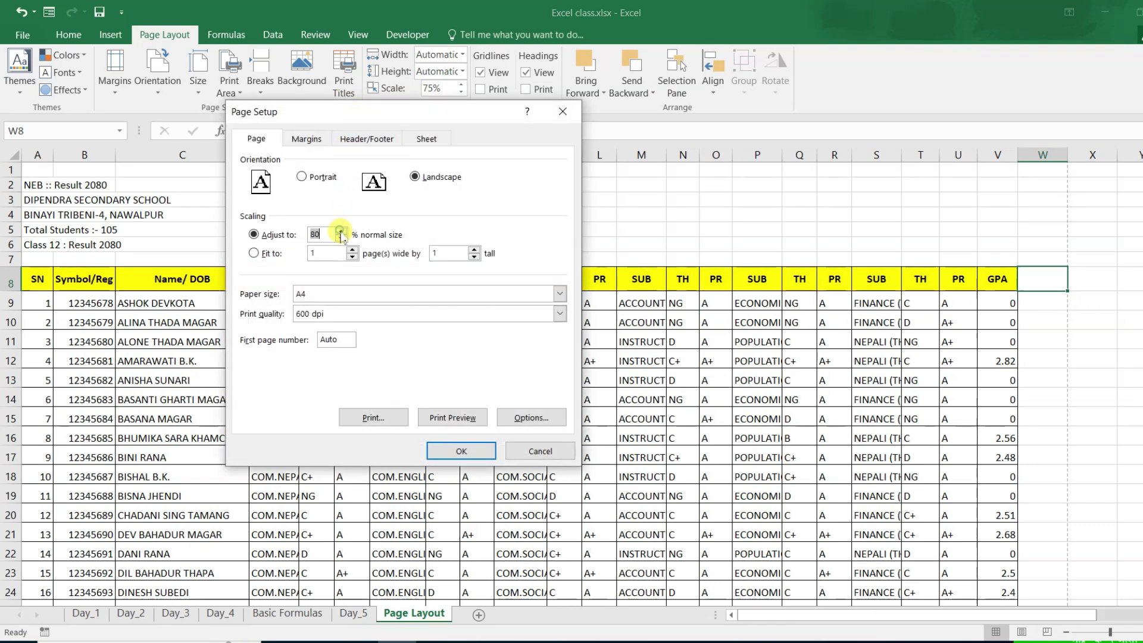
click(460, 450)
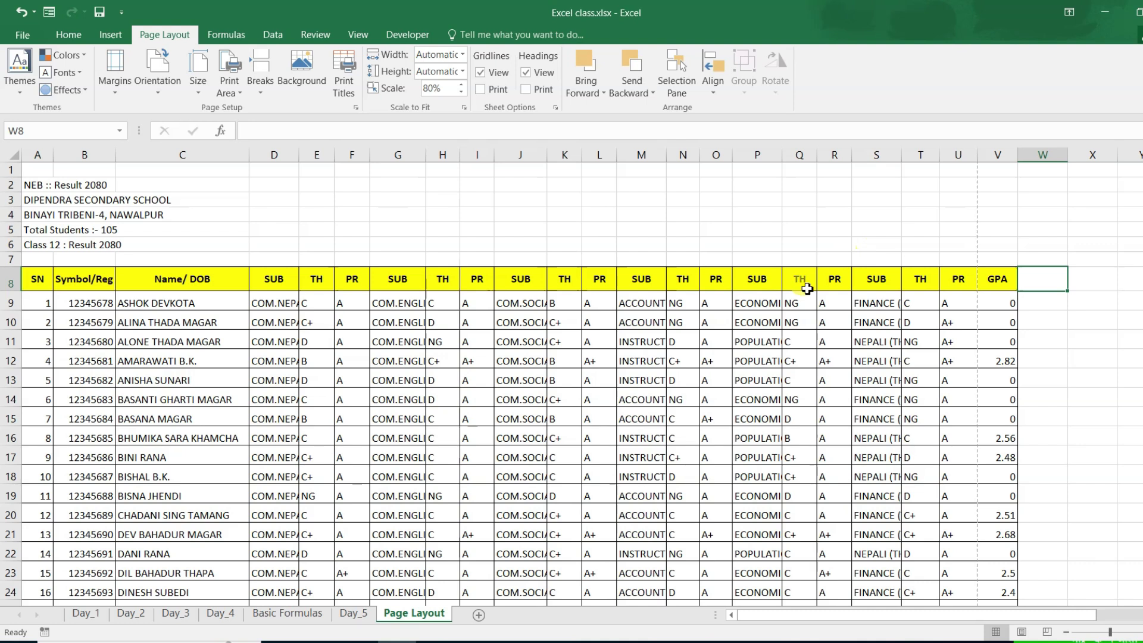
mouse_move(920, 155)
mouse_down()
mouse_move(958, 154)
mouse_move(934, 155)
mouse_up()
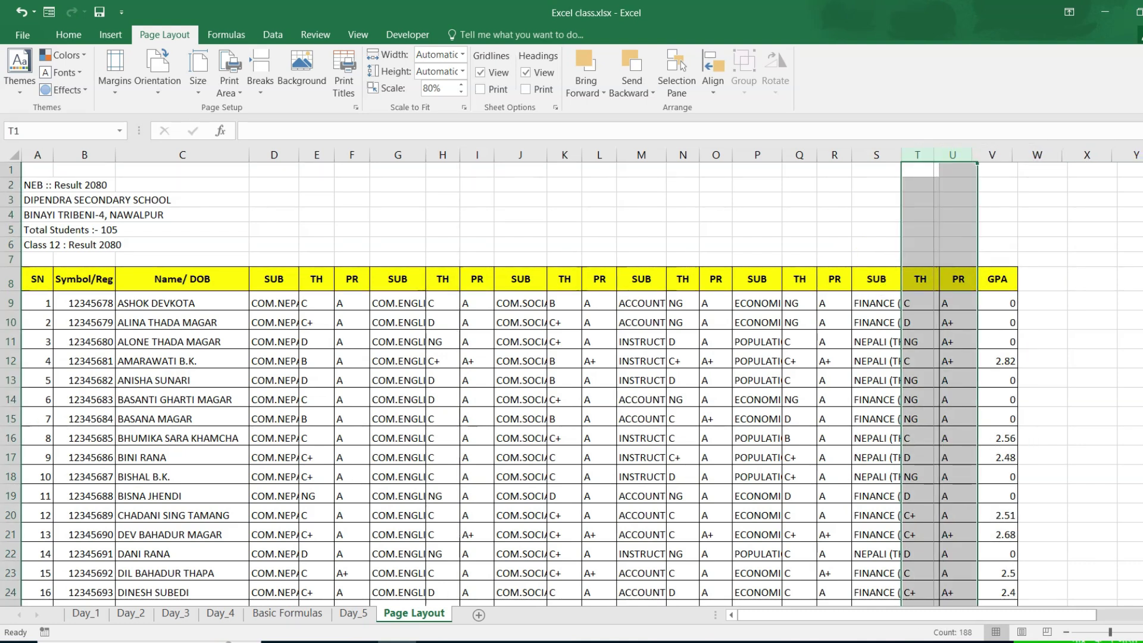
- Widen columns T and U slightly and narrow GPA column V and column A
drag(934, 155, 936, 154)
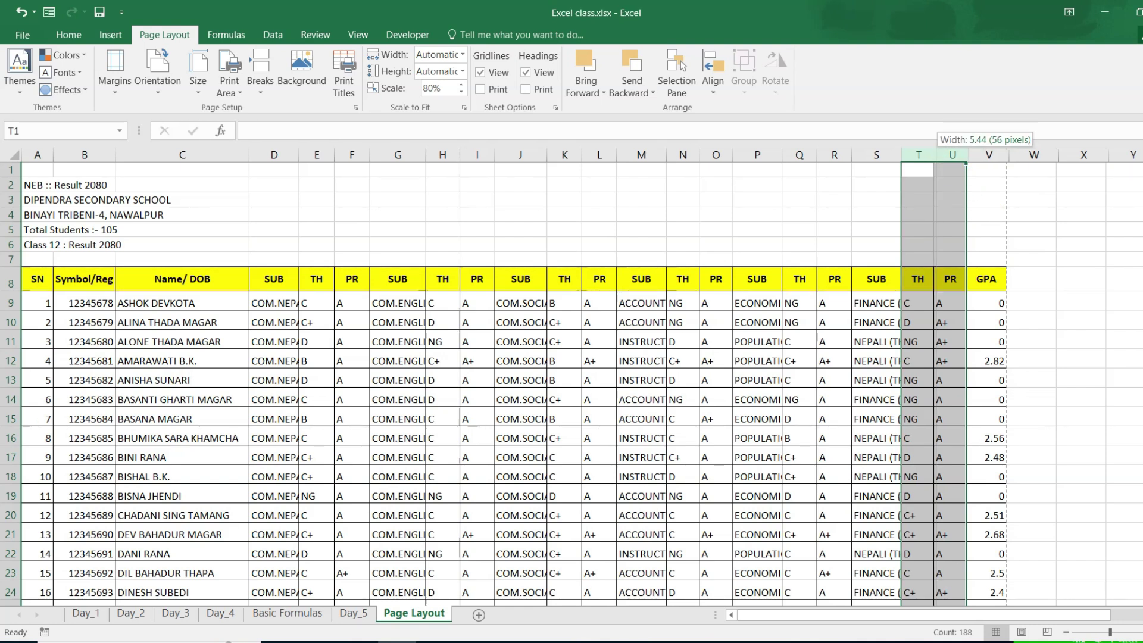
click(1003, 322)
drag(1012, 155, 1009, 155)
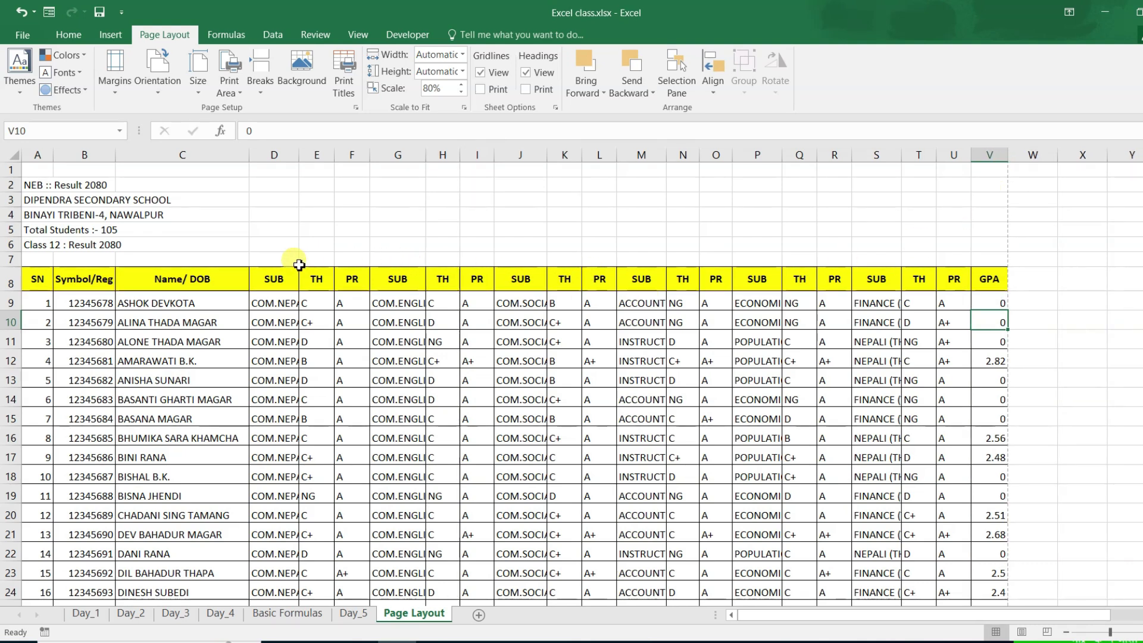
drag(53, 158, 49, 158)
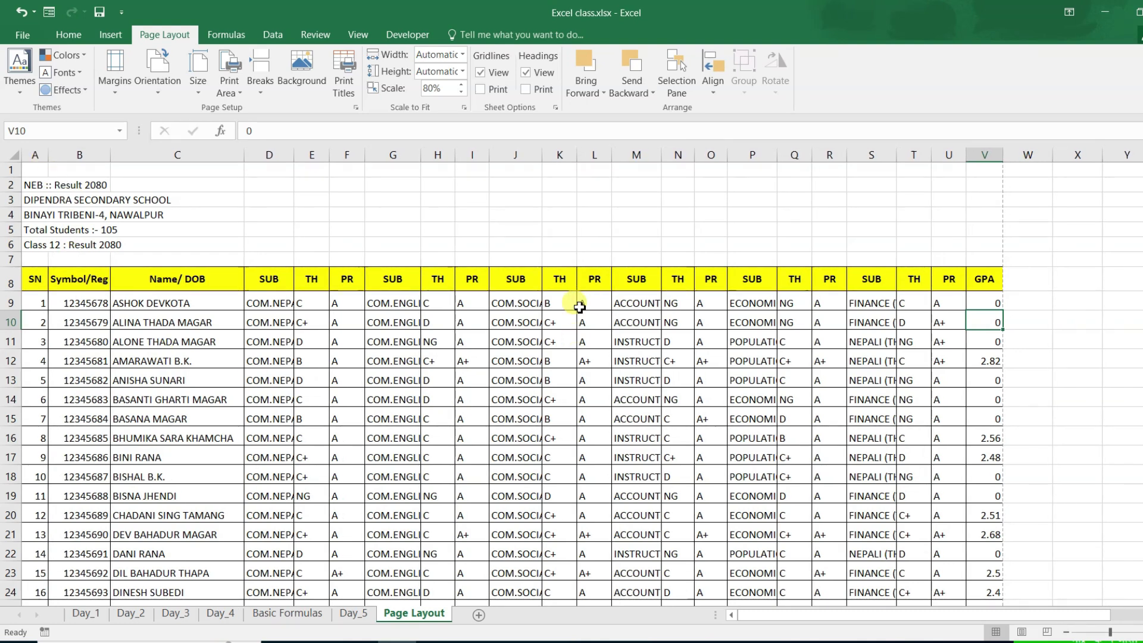
drag(994, 178, 985, 279)
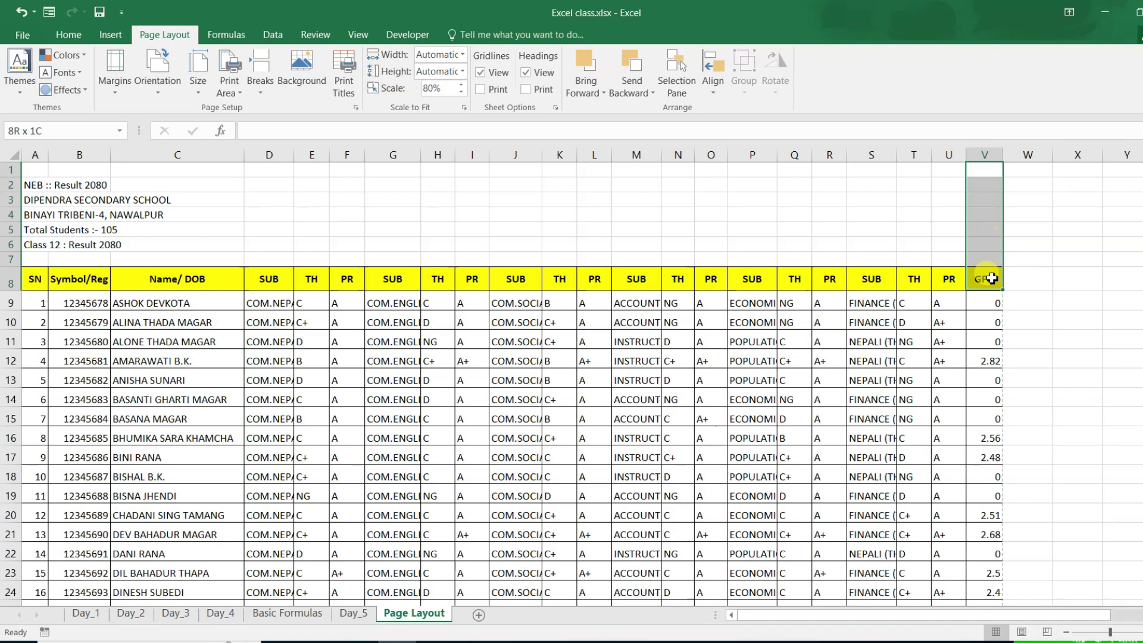
click(1029, 260)
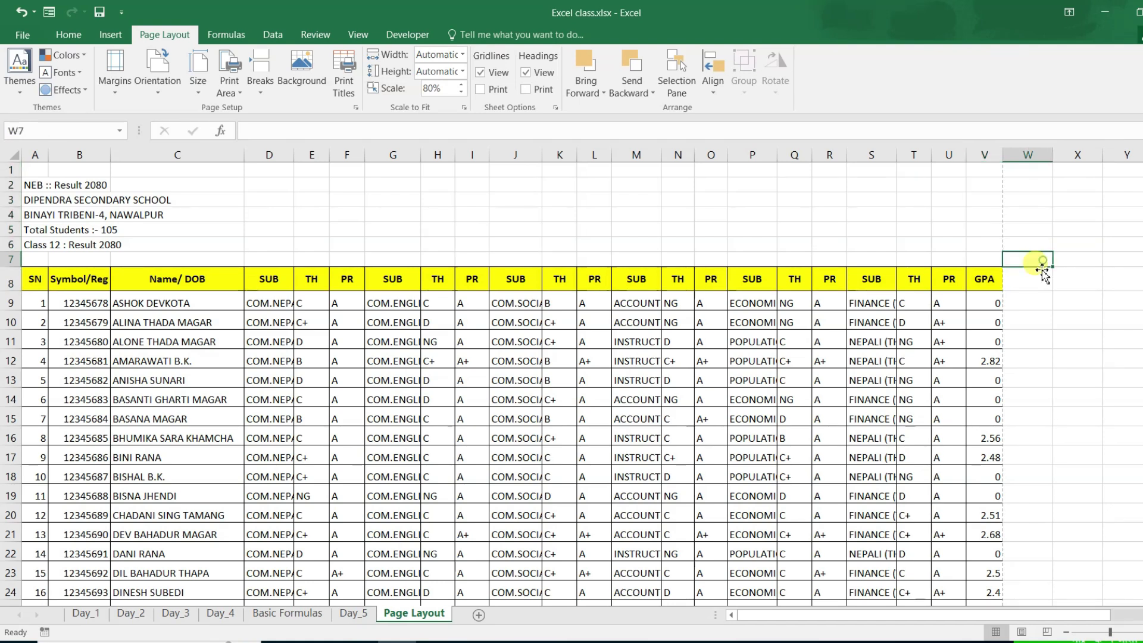
click(1015, 329)
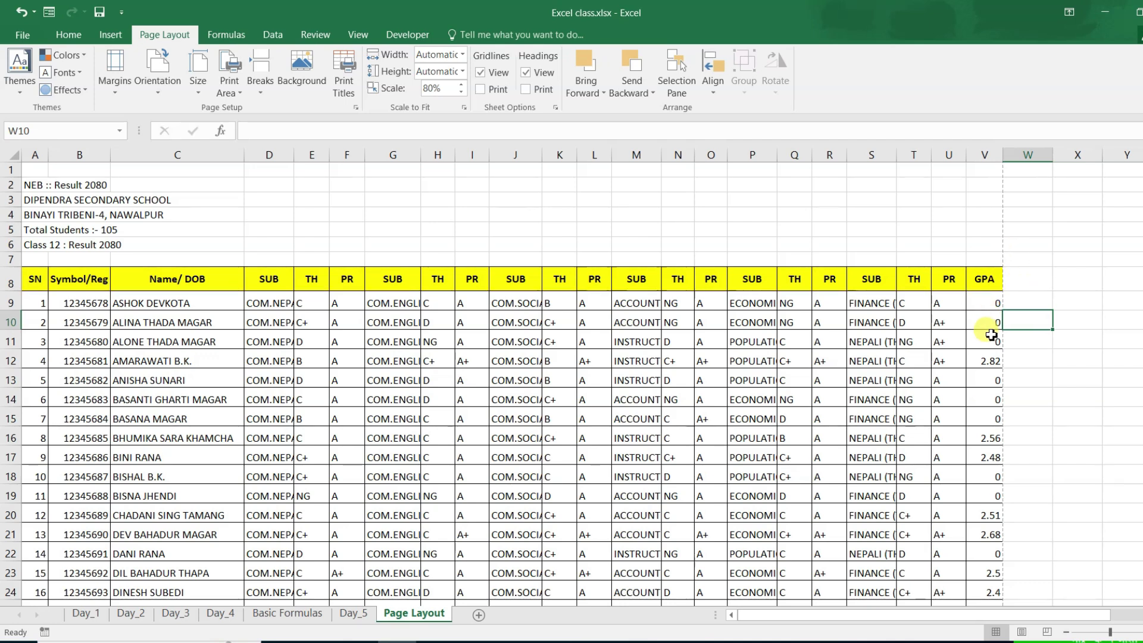
scroll(266, 329, down, 1)
scroll(262, 334, up, 1)
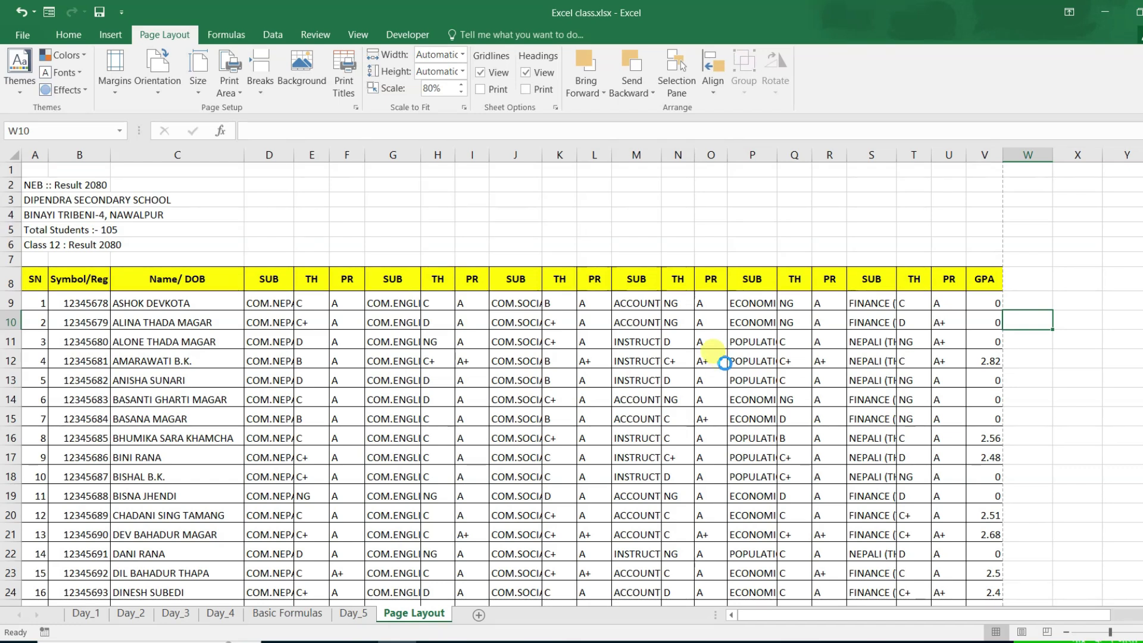
key(ctrl+p)
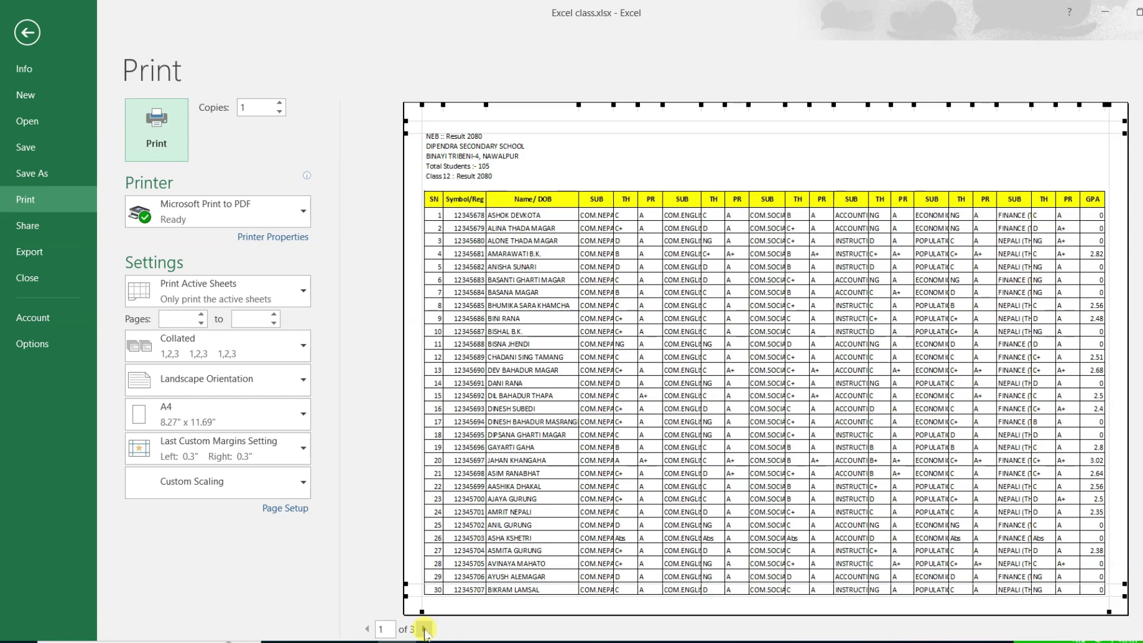
click(425, 630)
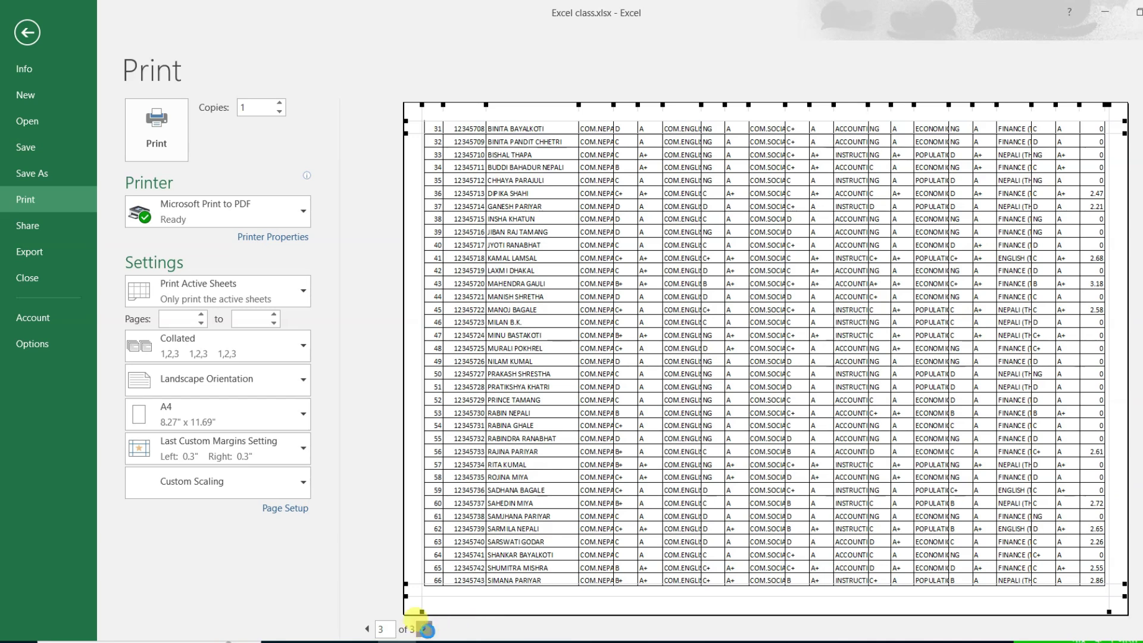
click(424, 629)
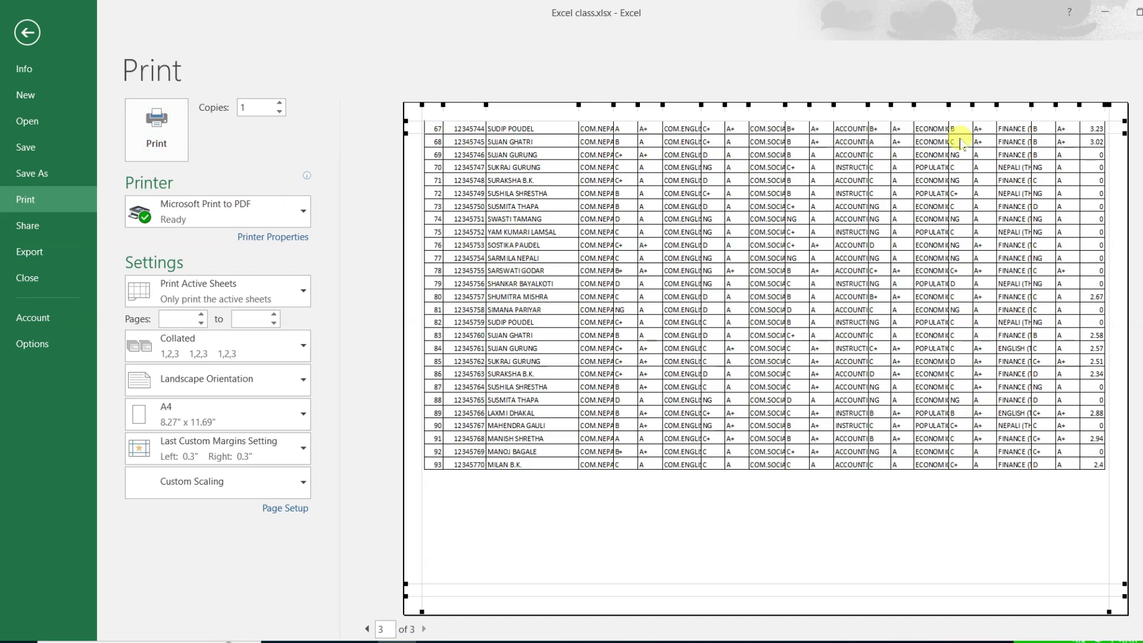
click(368, 629)
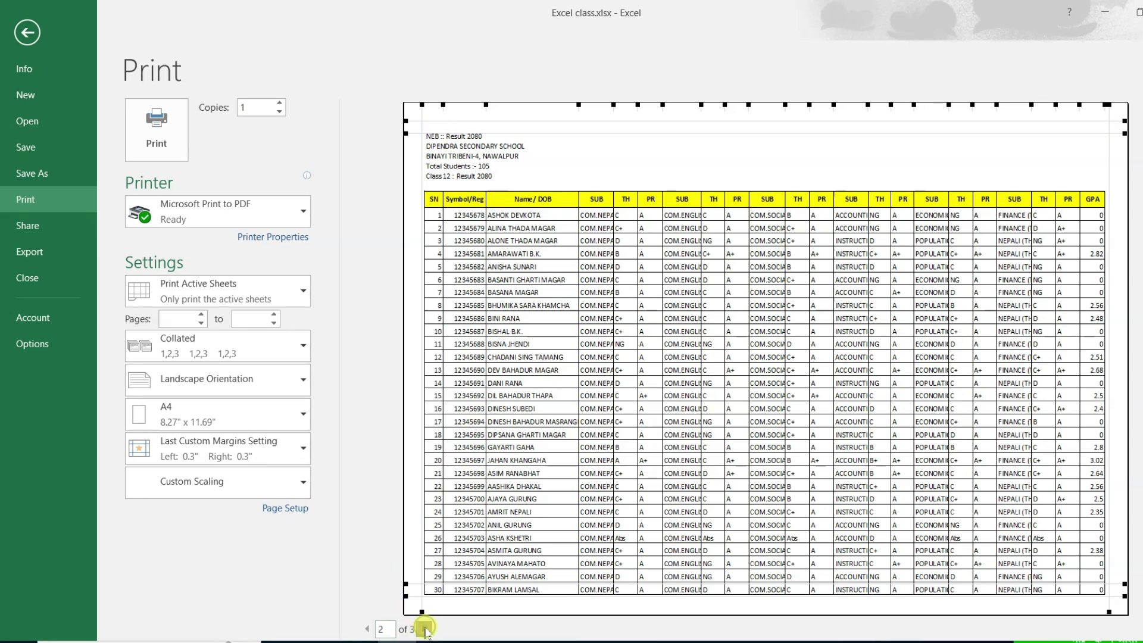
click(424, 629)
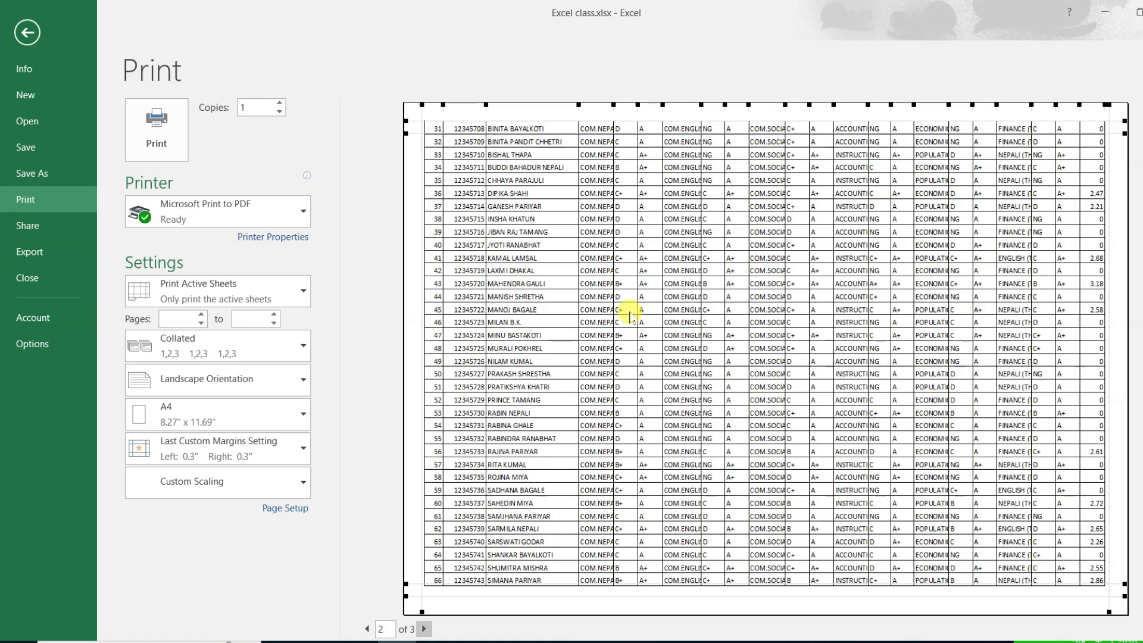
click(20, 31)
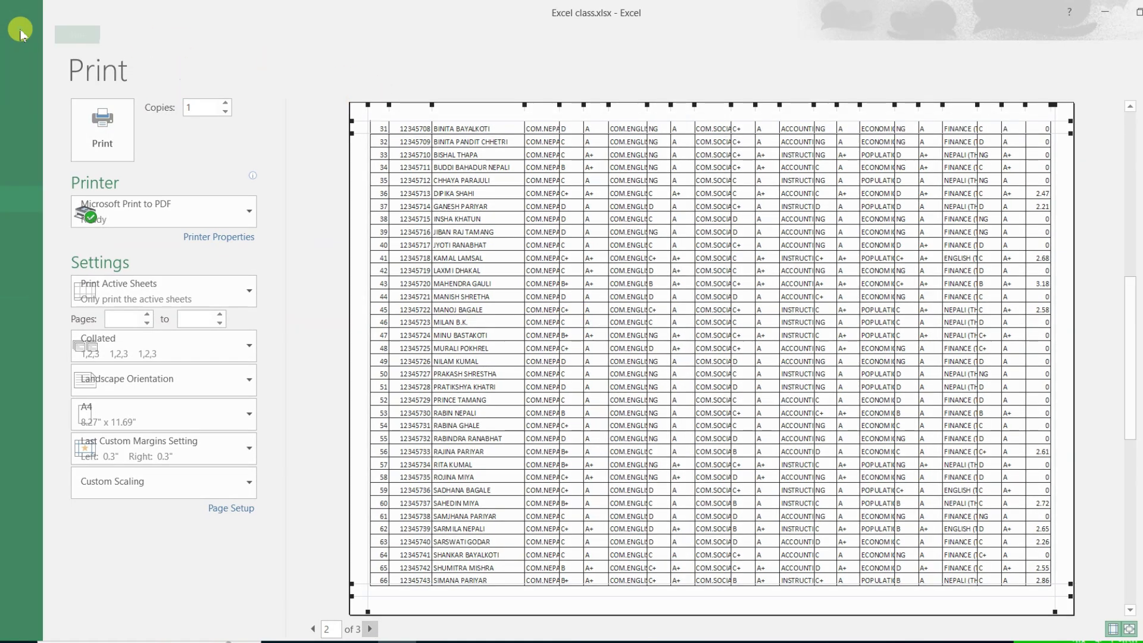
click(431, 367)
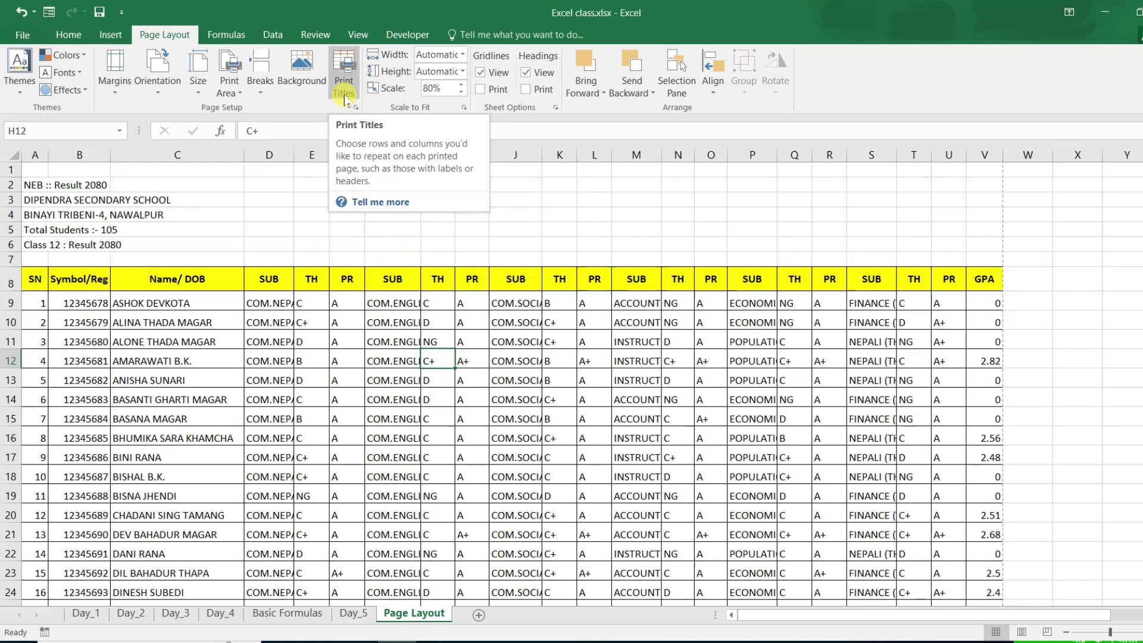
- Set row 8 ($8:$8) alone as the rows to repeat at the top of every page
click(344, 95)
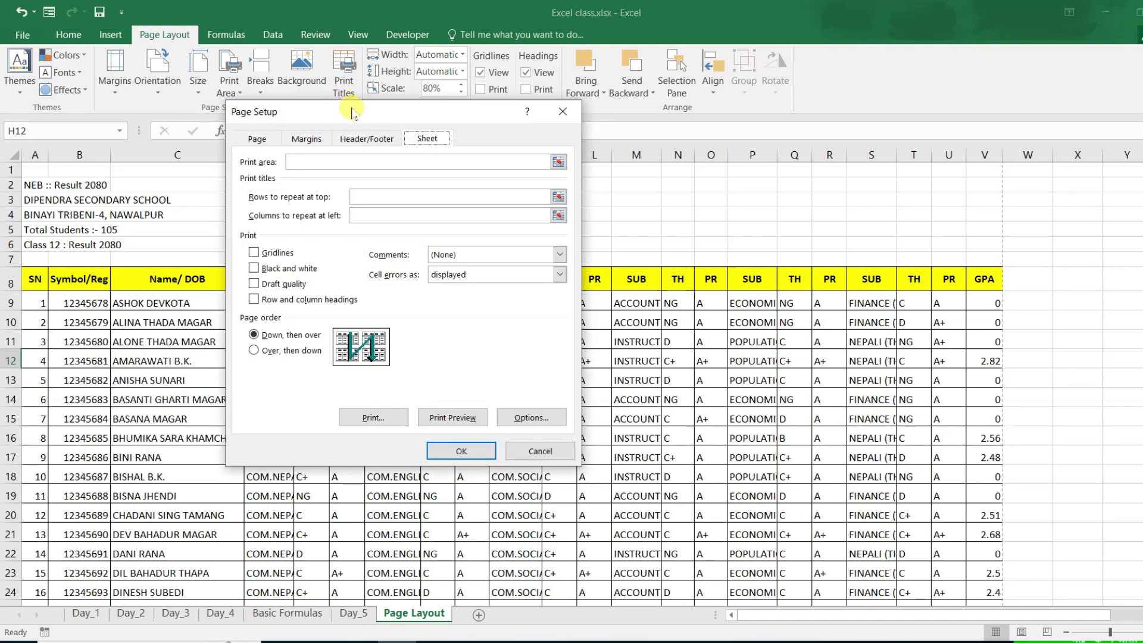
drag(386, 127, 502, 146)
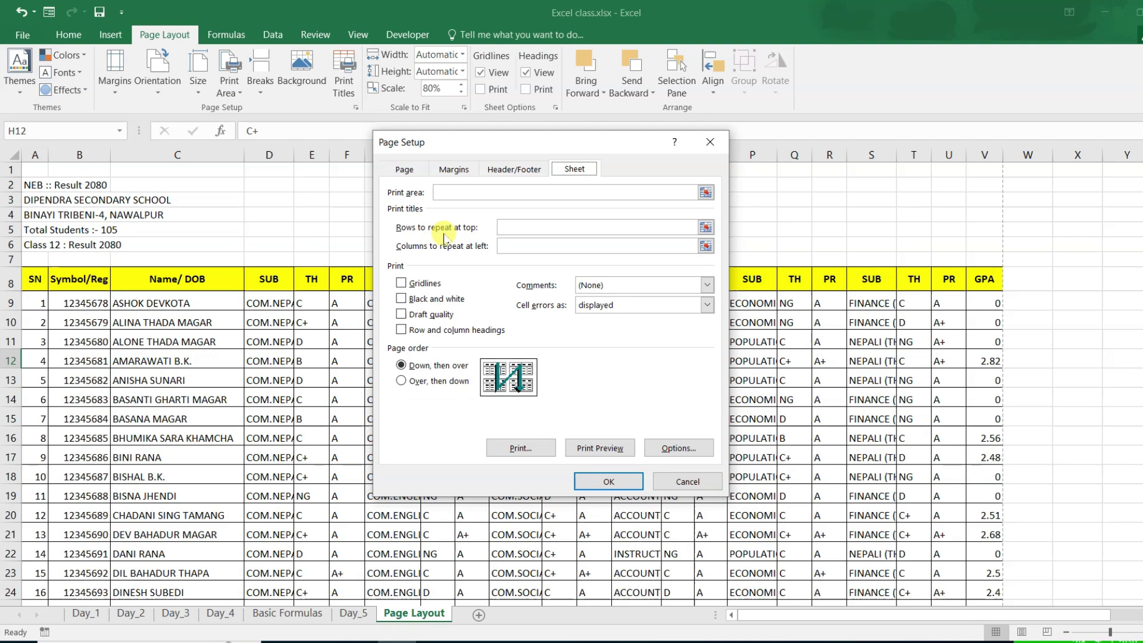
click(513, 228)
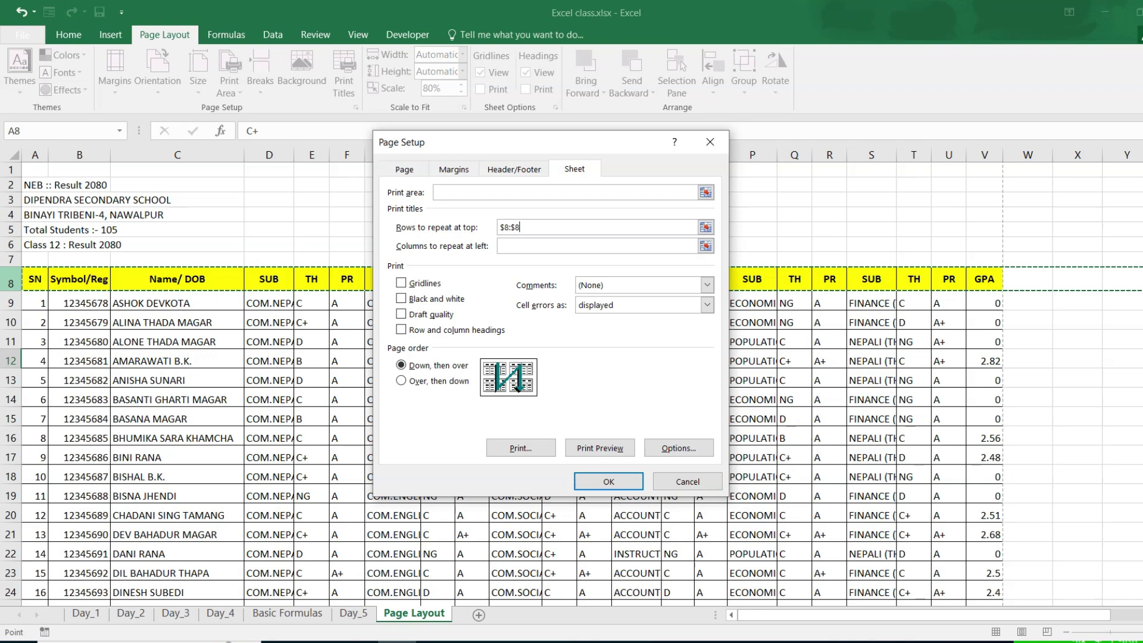
drag(11, 284, 10, 341)
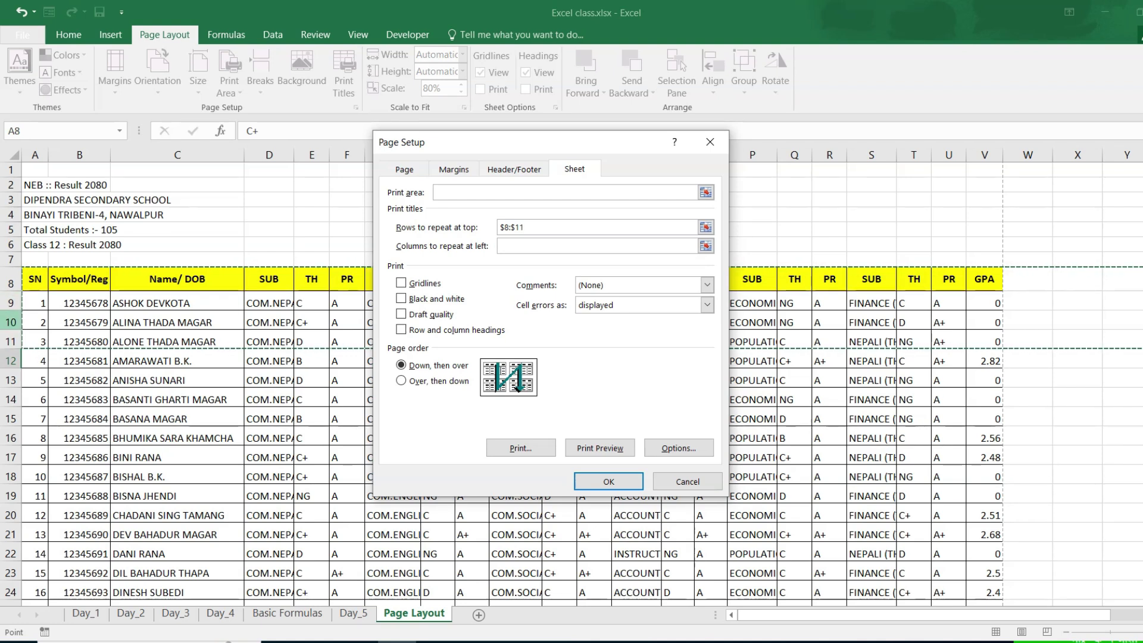
click(18, 281)
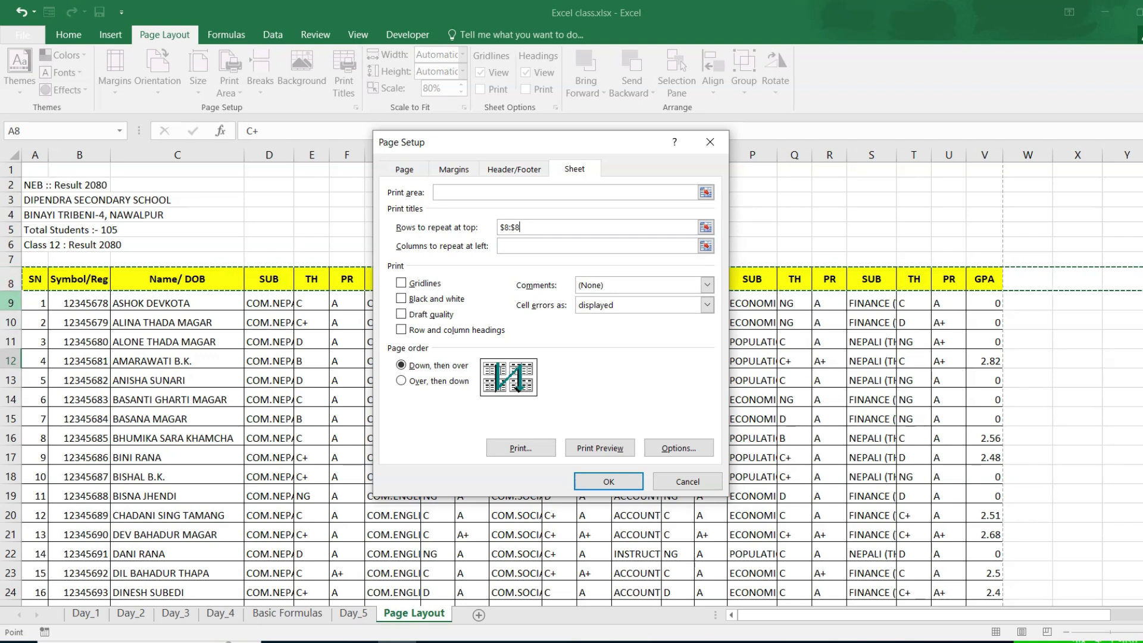
drag(18, 284, 28, 329)
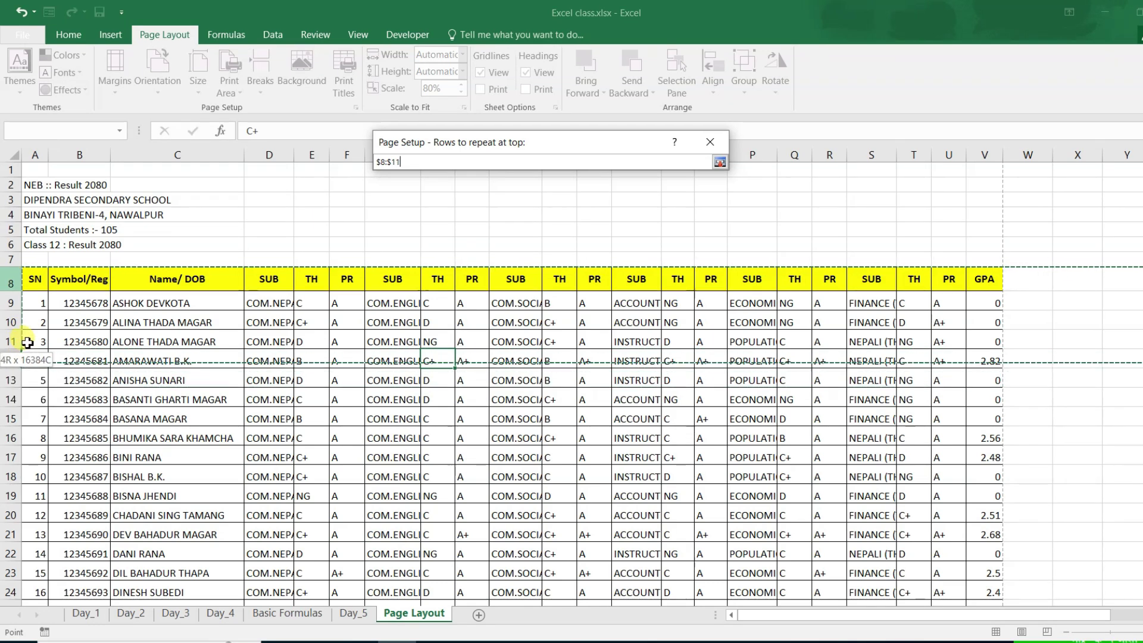
drag(27, 329, 23, 305)
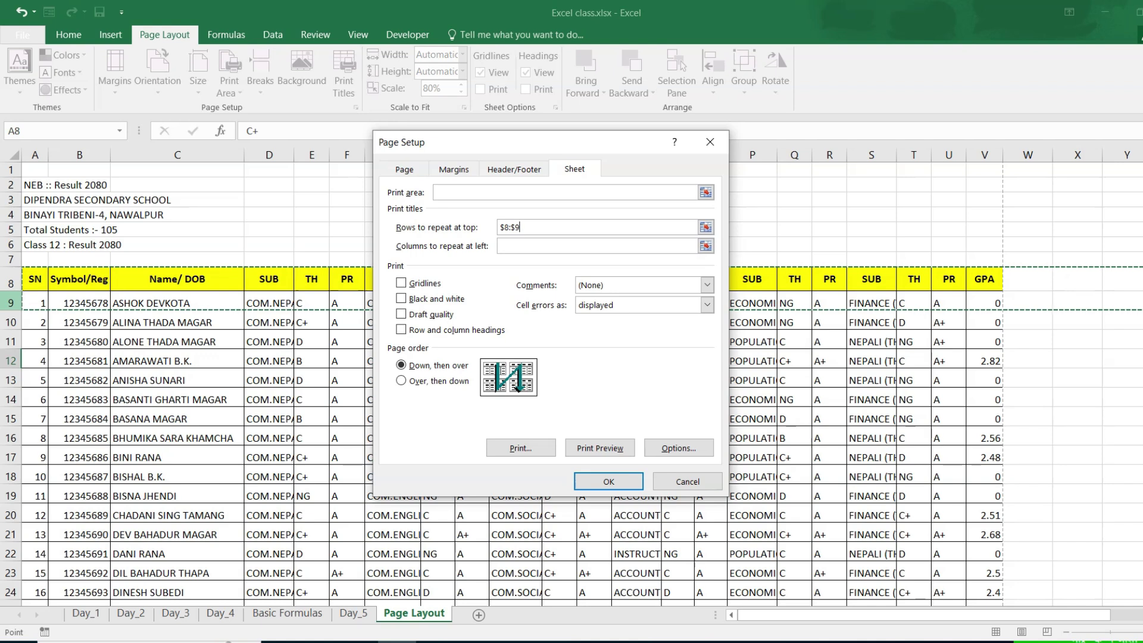
click(22, 281)
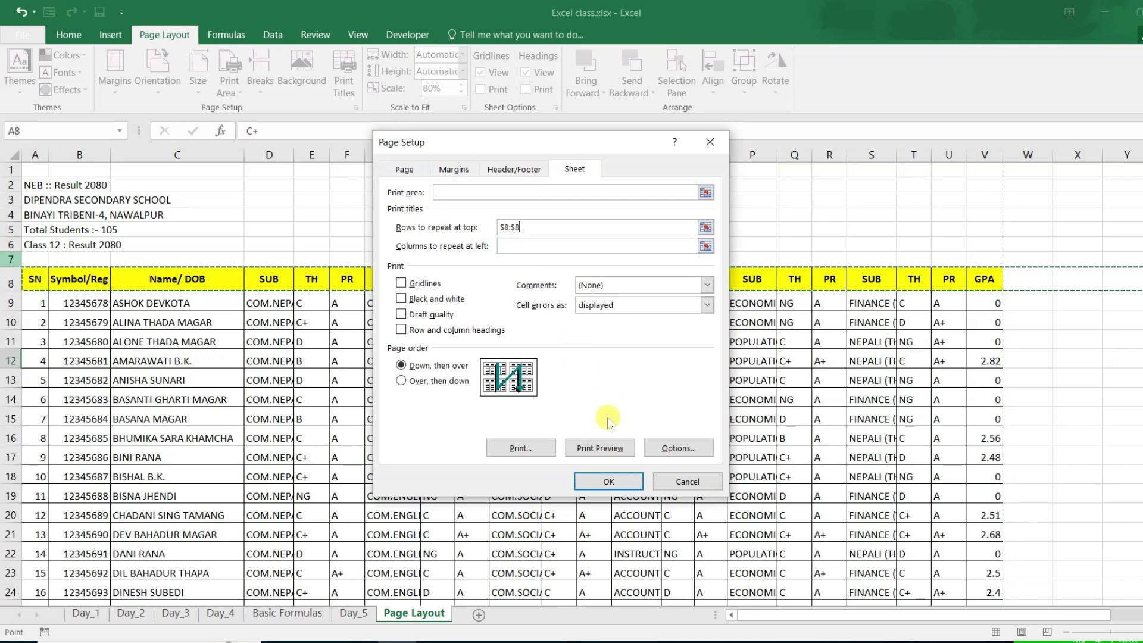
click(609, 484)
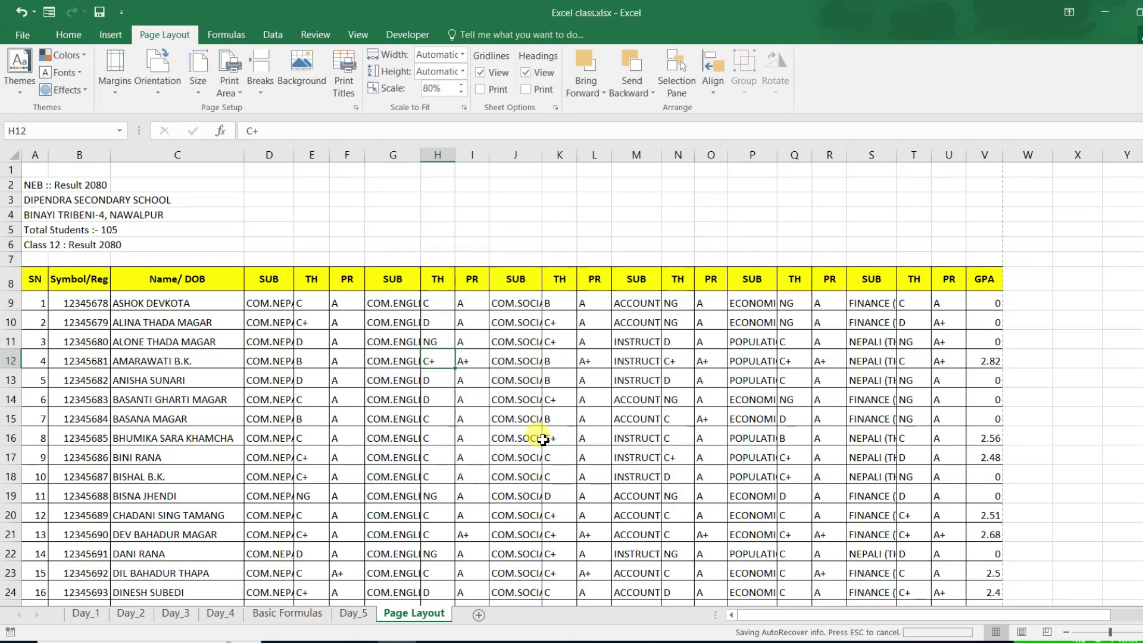
click(412, 322)
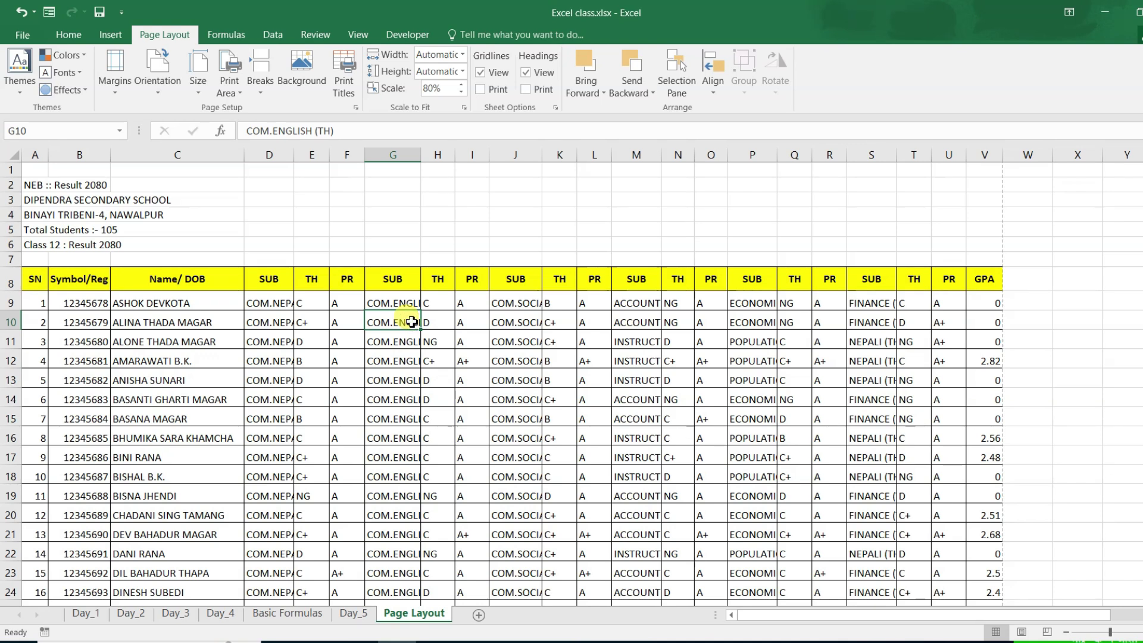
key(ctrl+p)
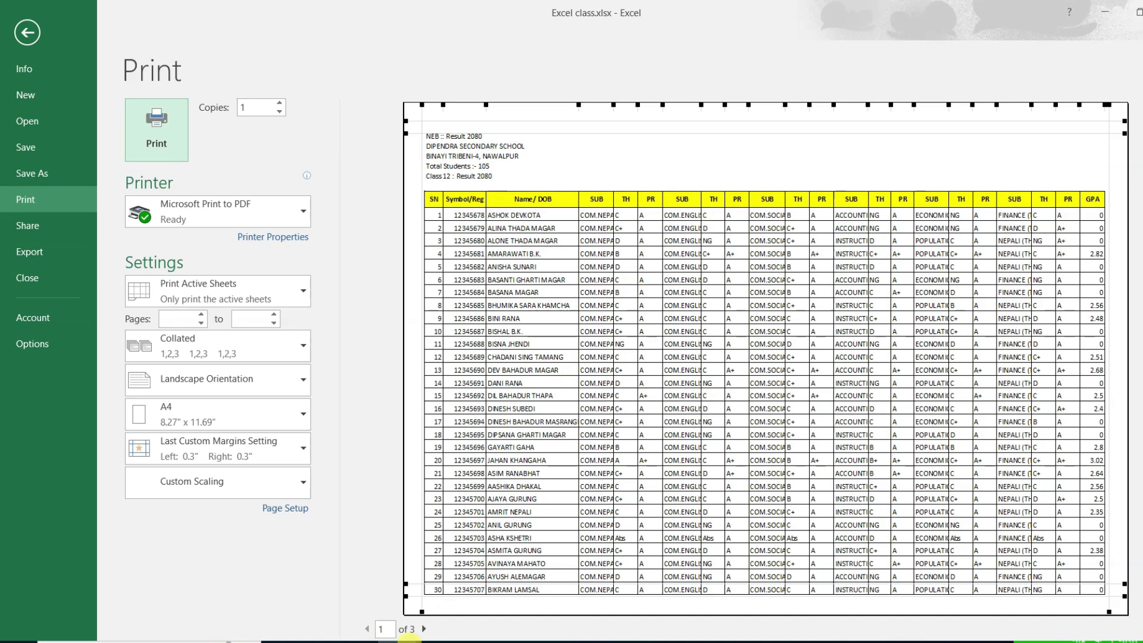
click(424, 630)
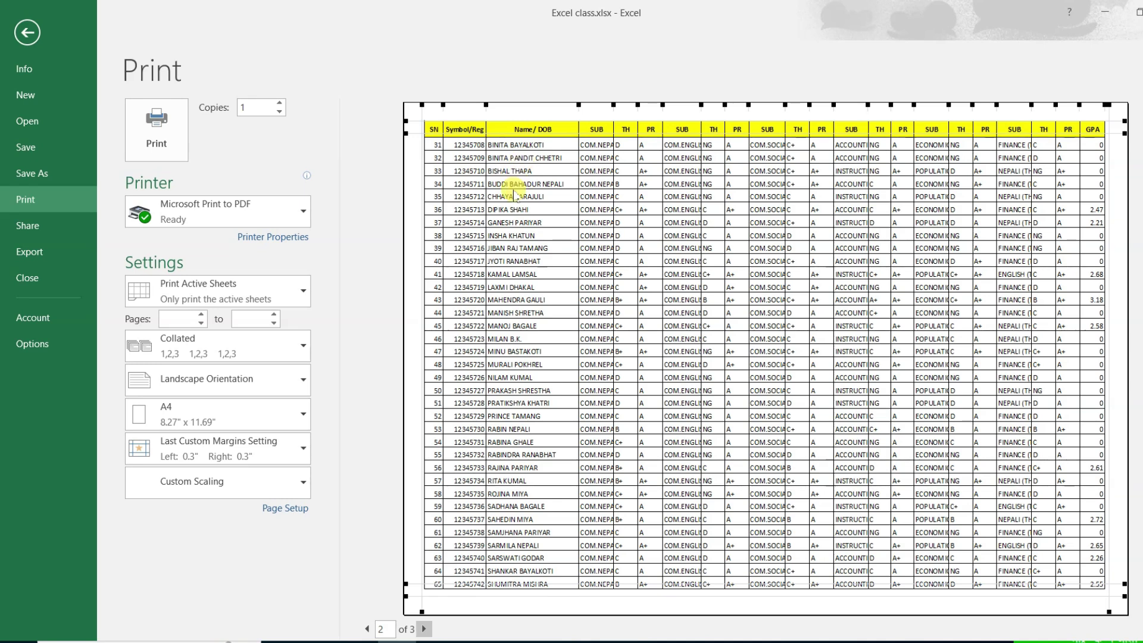
click(424, 629)
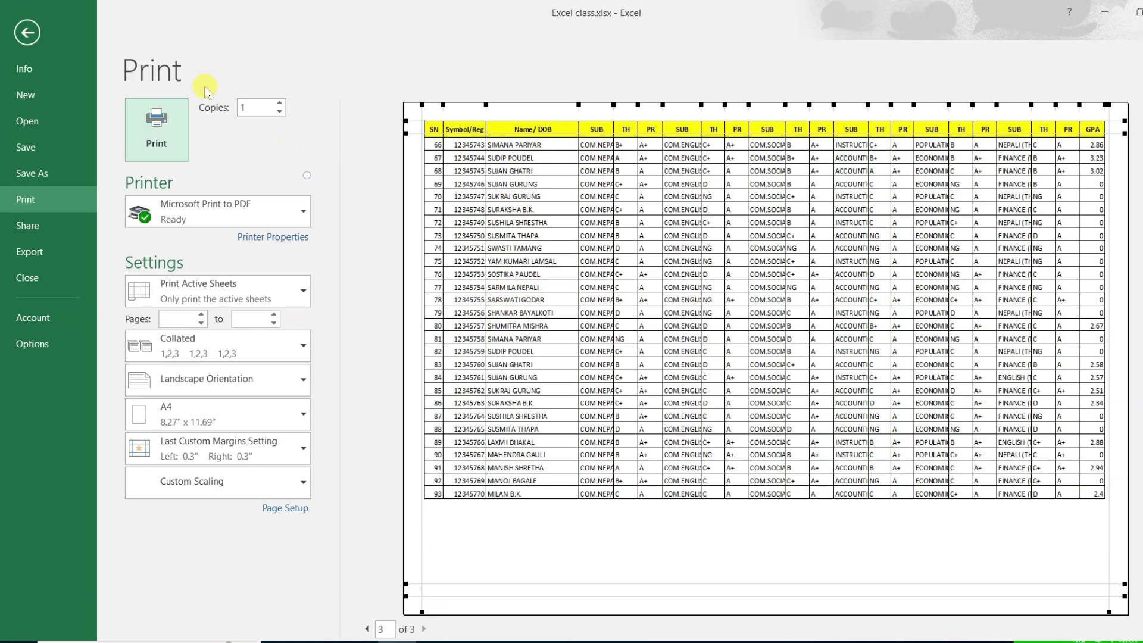
click(27, 33)
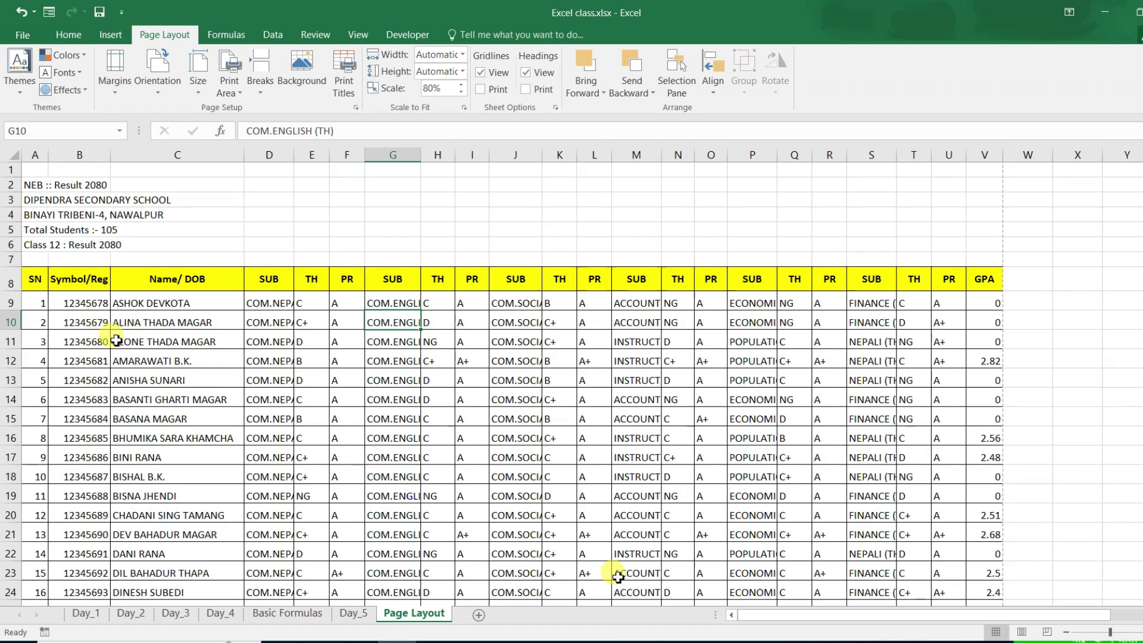
- Scroll right across the sheet, then reopen the print titles settings showing $8:$8
drag(762, 614, 843, 608)
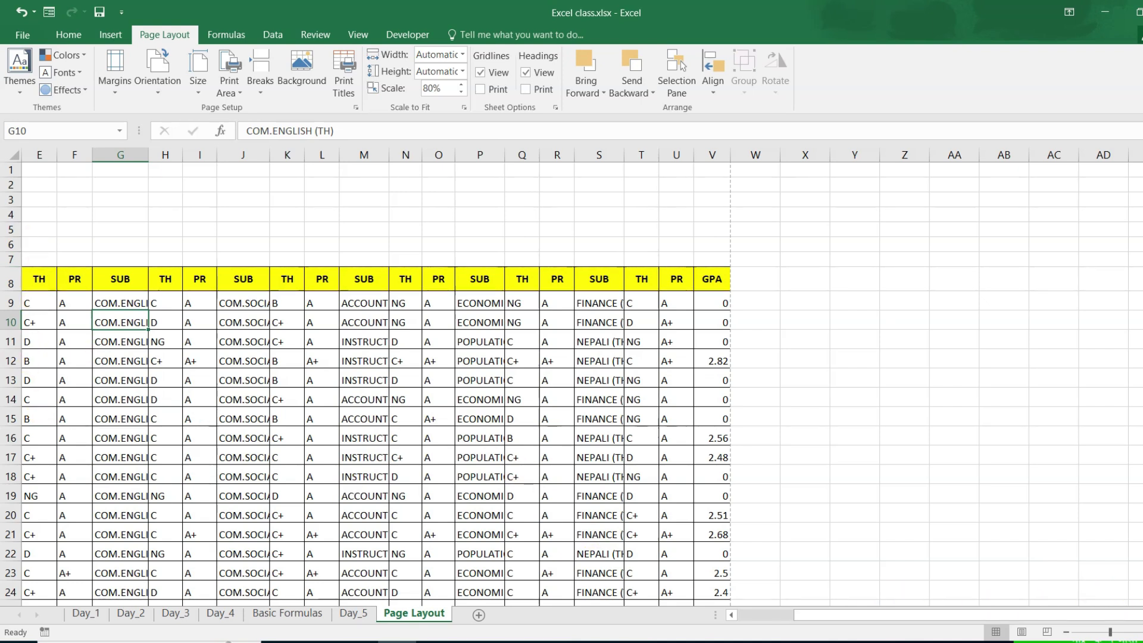
scroll(1119, 595, right, 2)
scroll(523, 518, right, 2)
scroll(523, 518, right, 1)
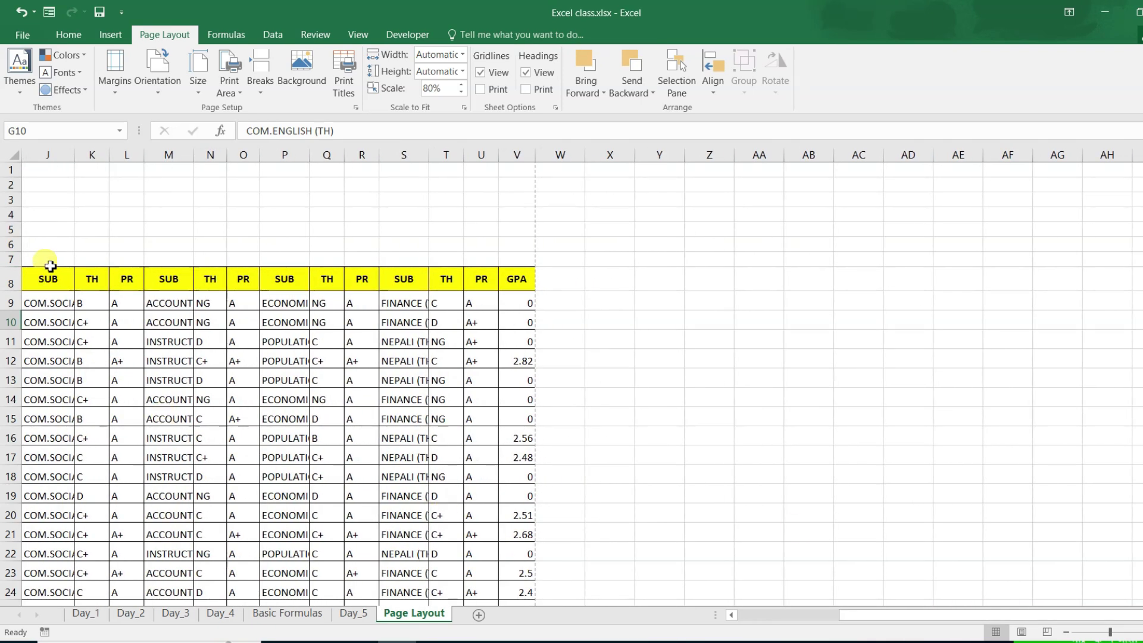
mouse_move(897, 613)
mouse_down()
mouse_move(850, 633)
mouse_move(705, 634)
mouse_up()
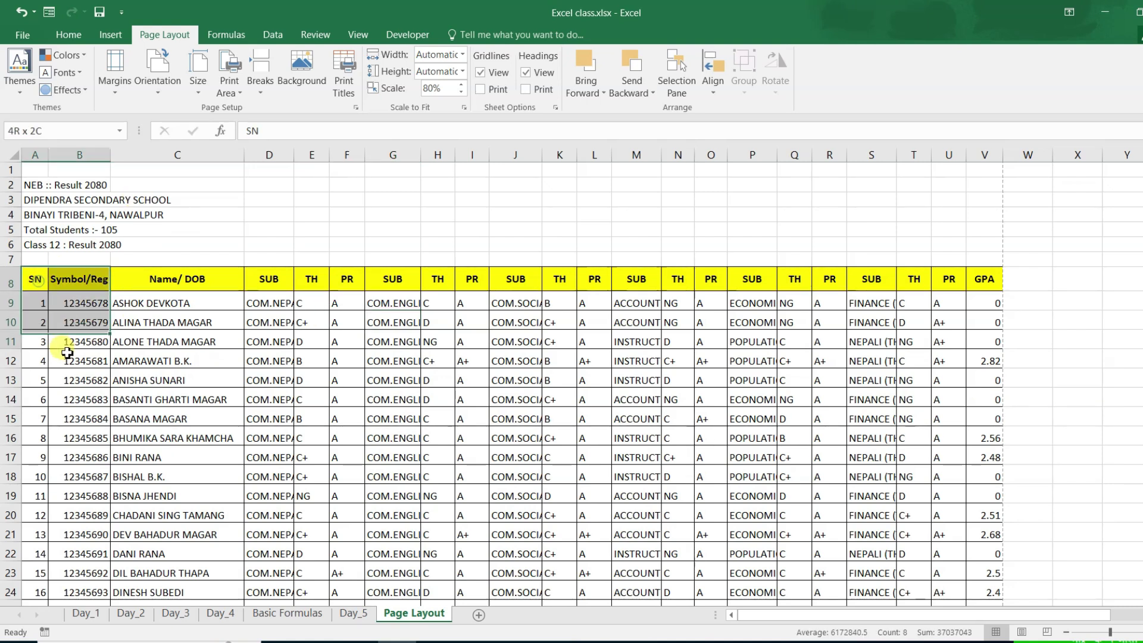
drag(39, 297, 220, 517)
click(57, 371)
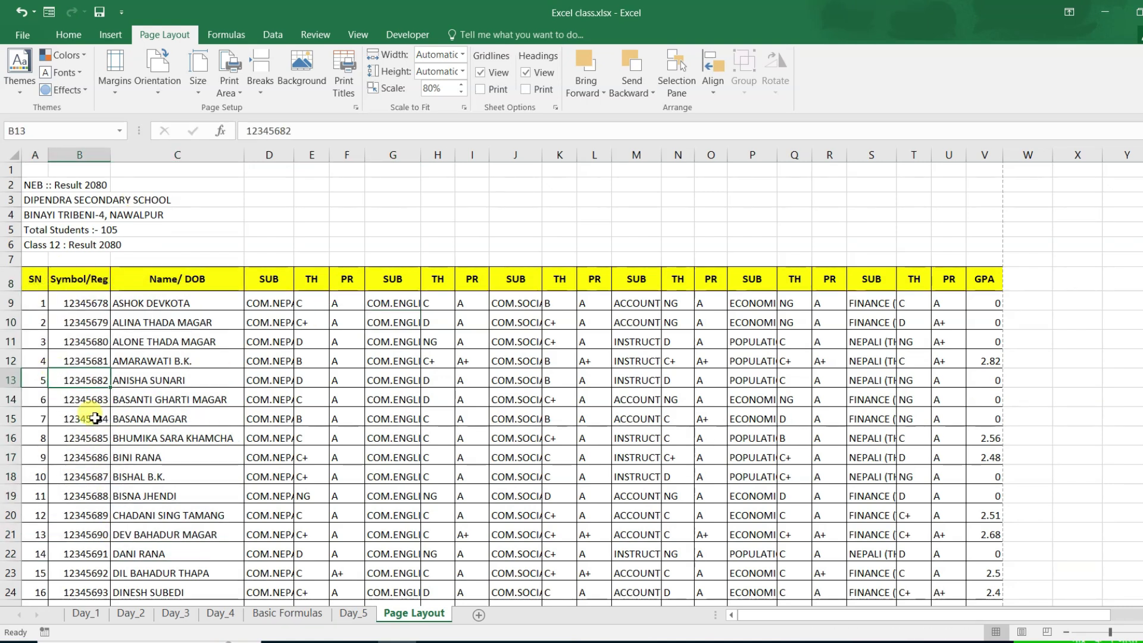
click(344, 90)
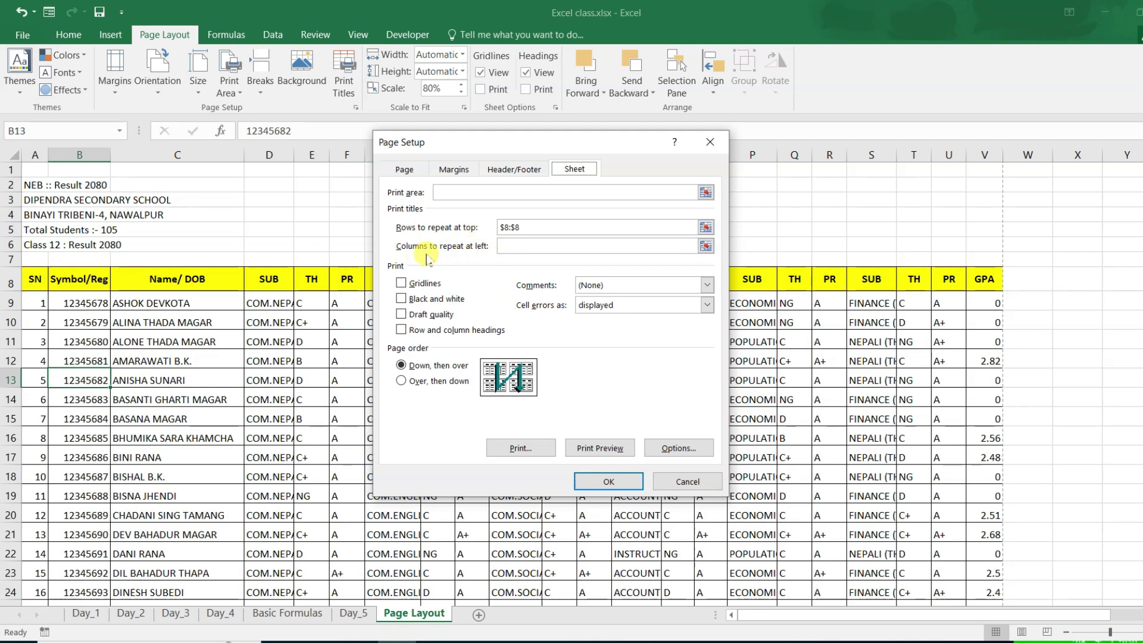
- Try $C:$C, $A:$C and $B:$B as left-repeating columns, then clear the field and confirm
click(525, 249)
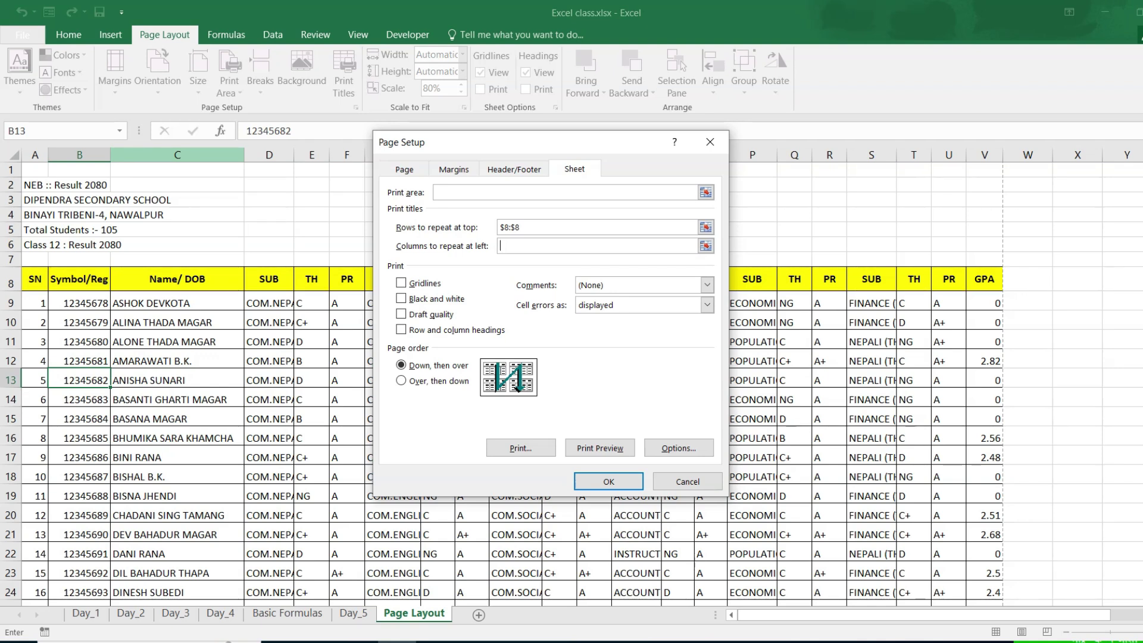
click(177, 155)
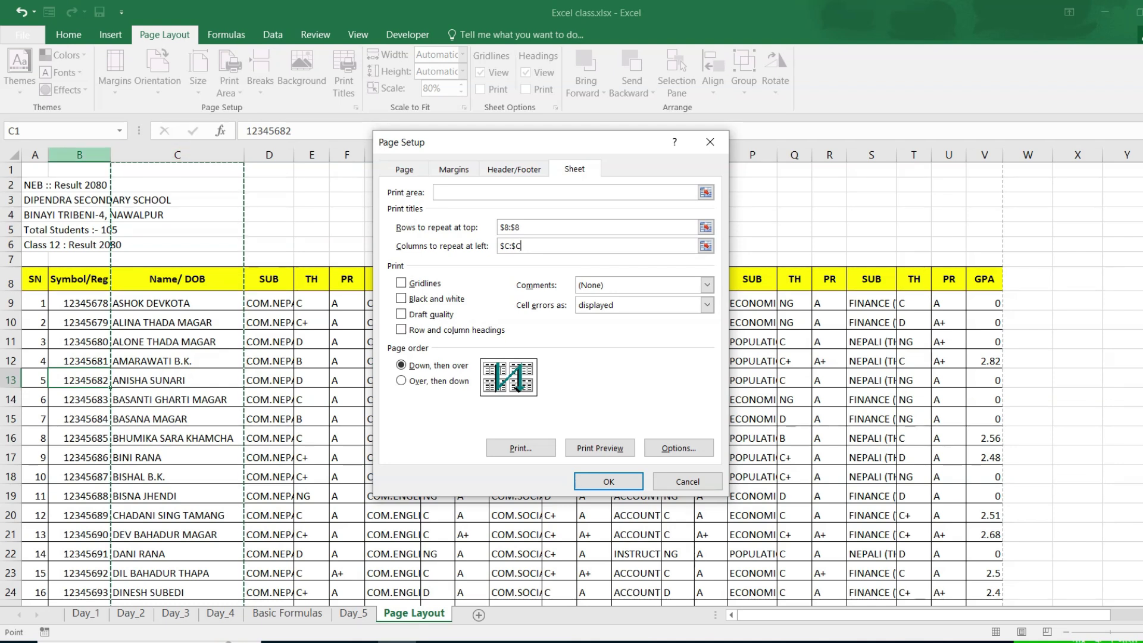
drag(35, 154, 116, 155)
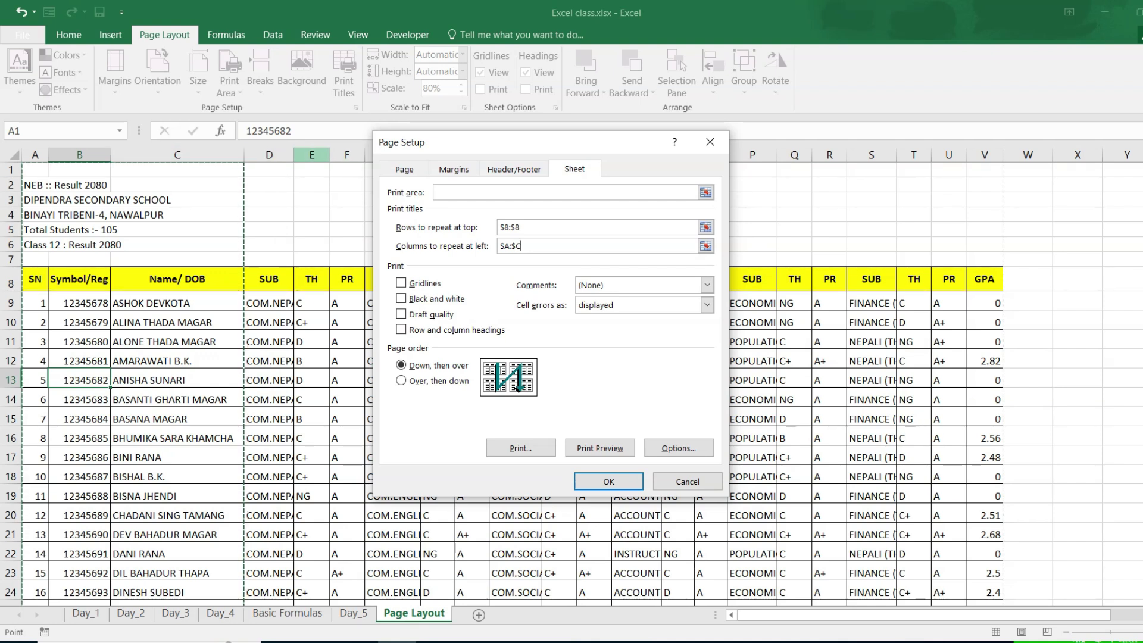
click(189, 162)
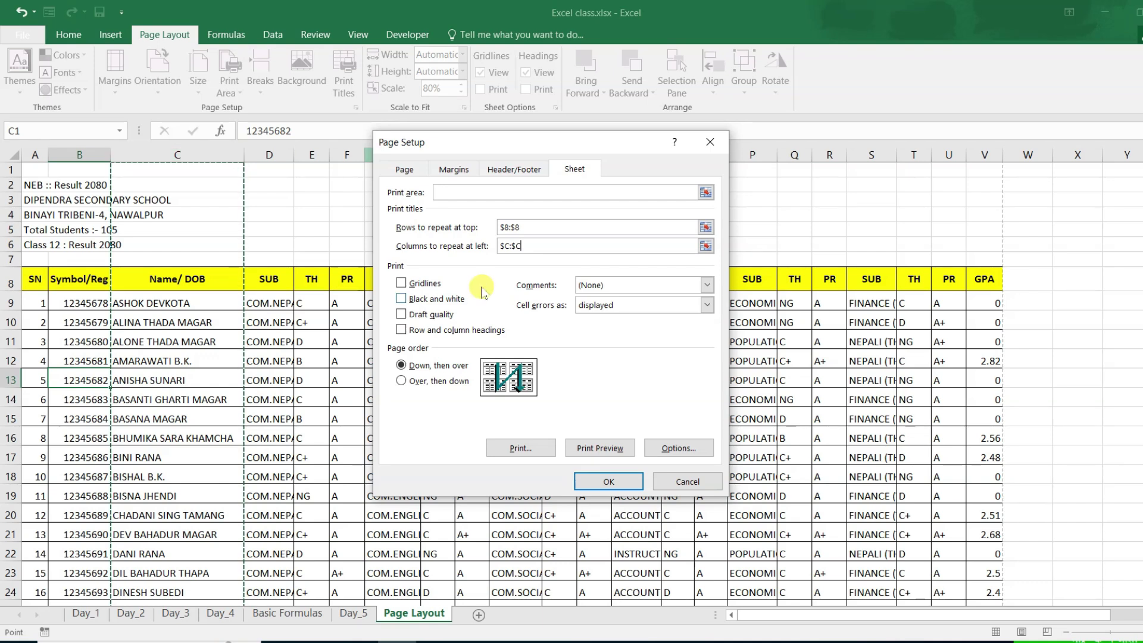
click(79, 155)
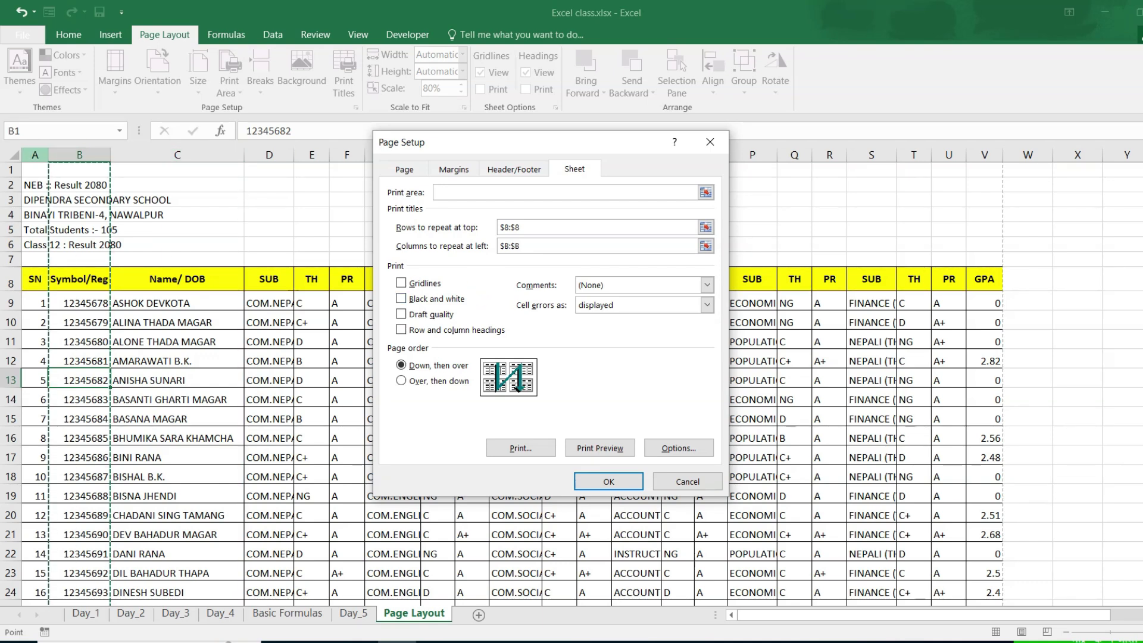
click(136, 158)
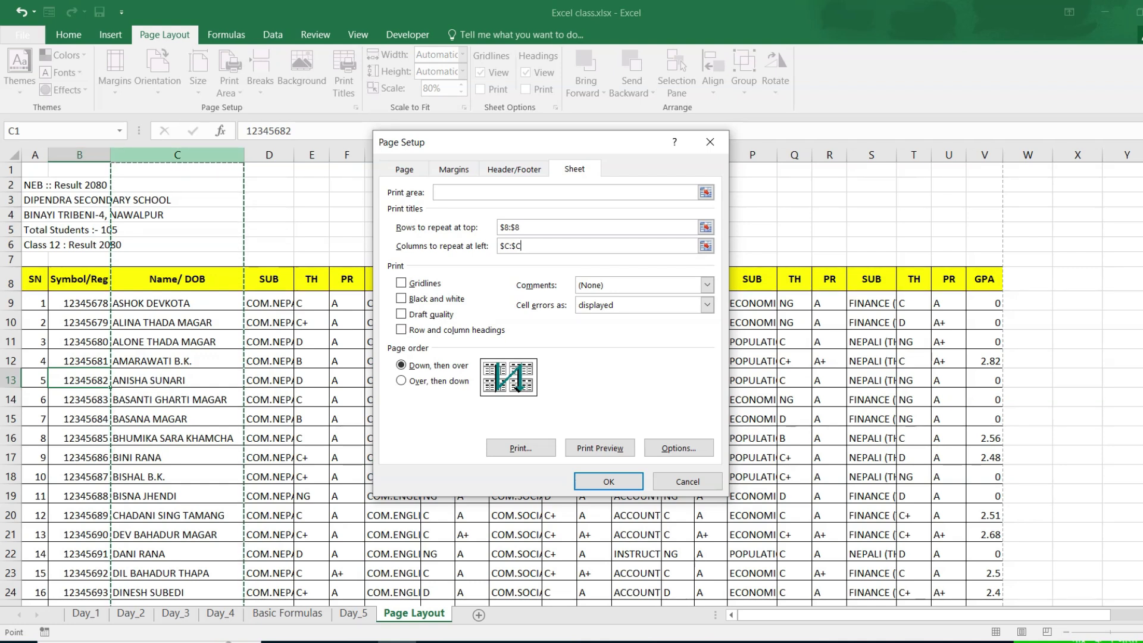
click(549, 247)
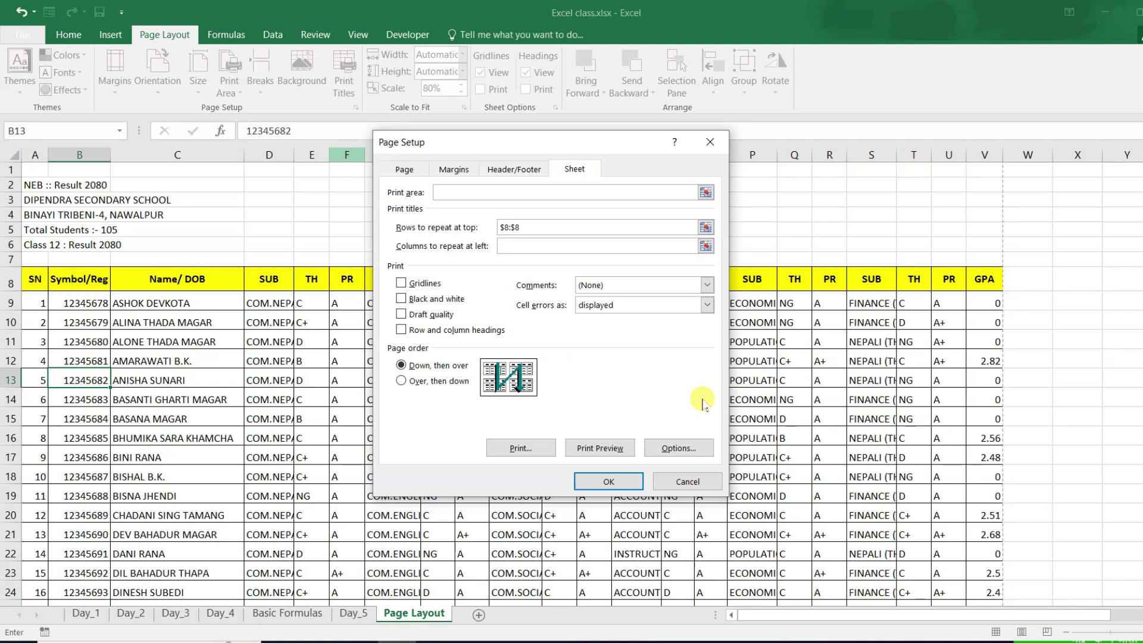
click(600, 484)
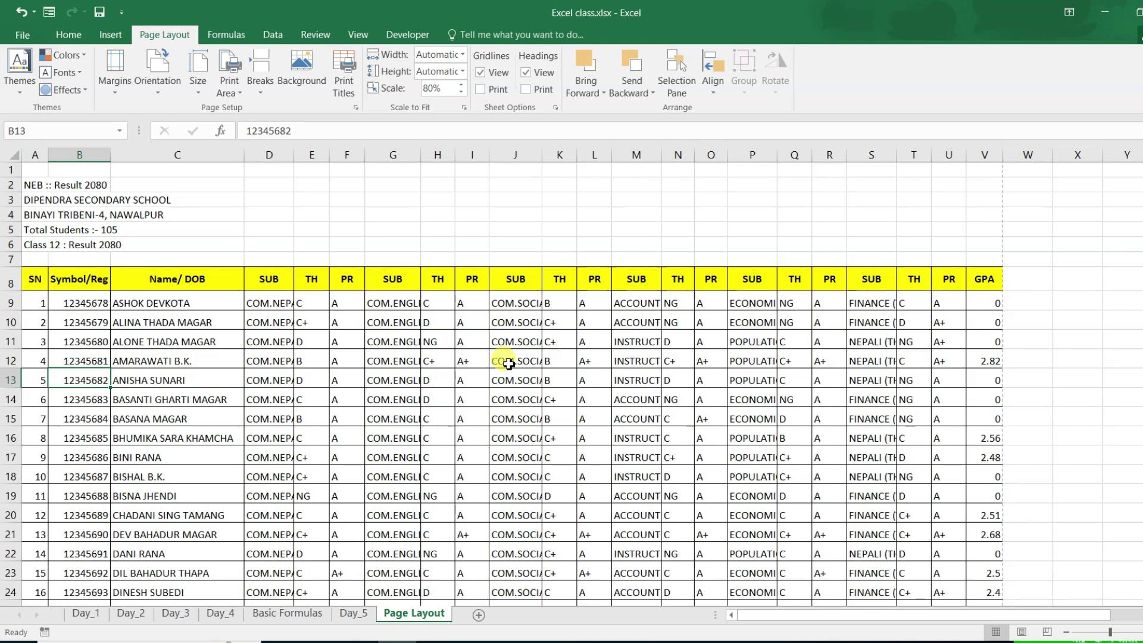
key(ctrl+p)
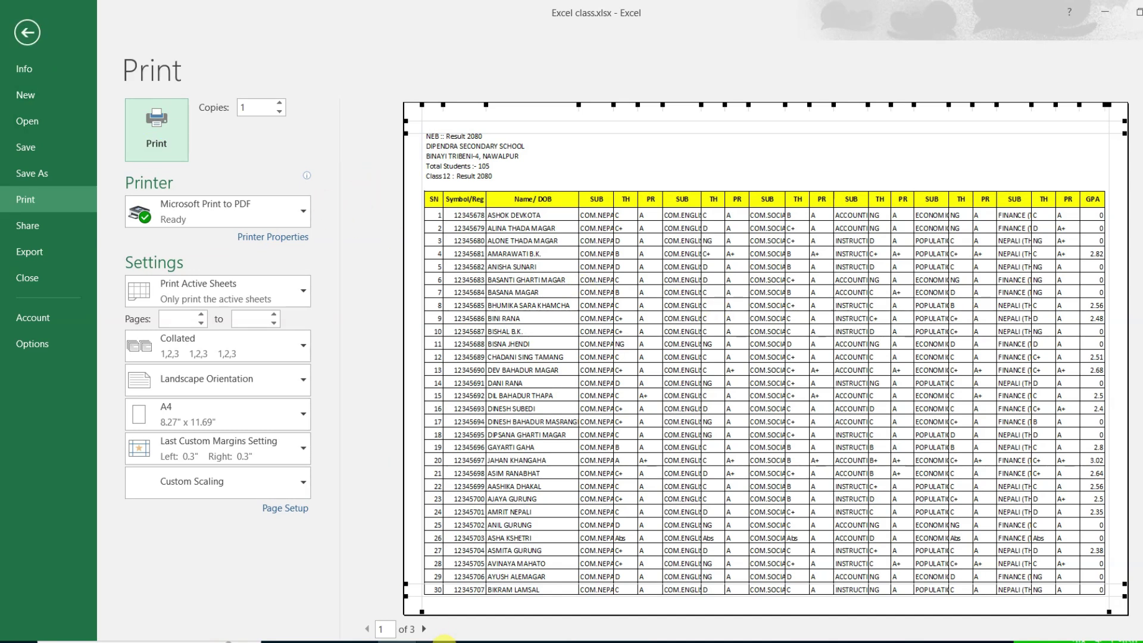
scroll(524, 430, down, 1)
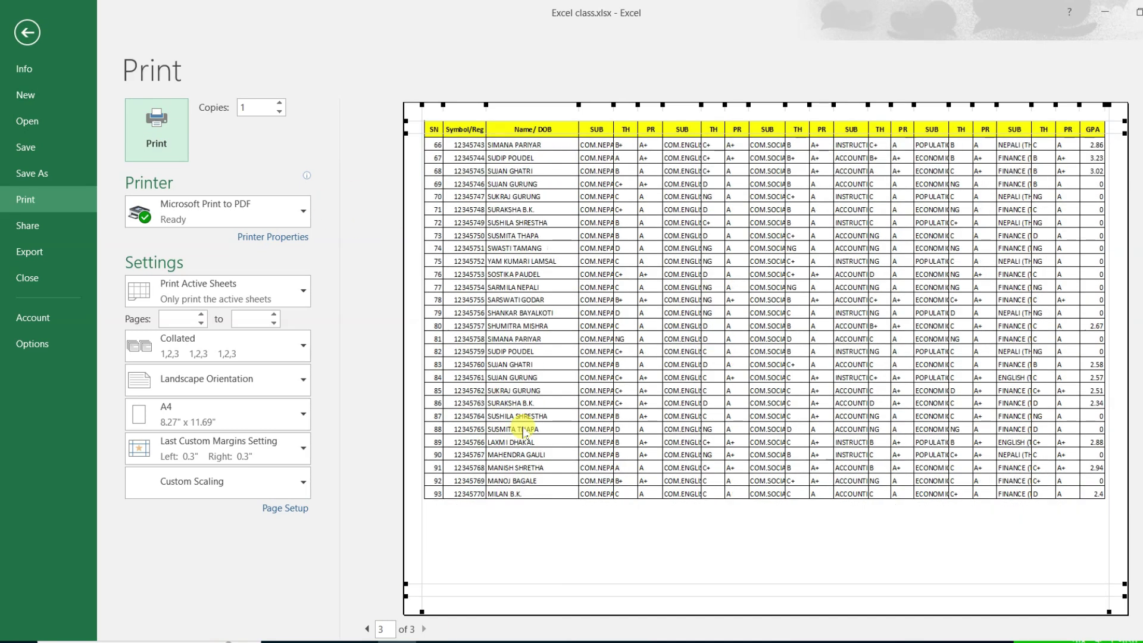
scroll(524, 430, up, 1)
scroll(524, 430, up, 1)
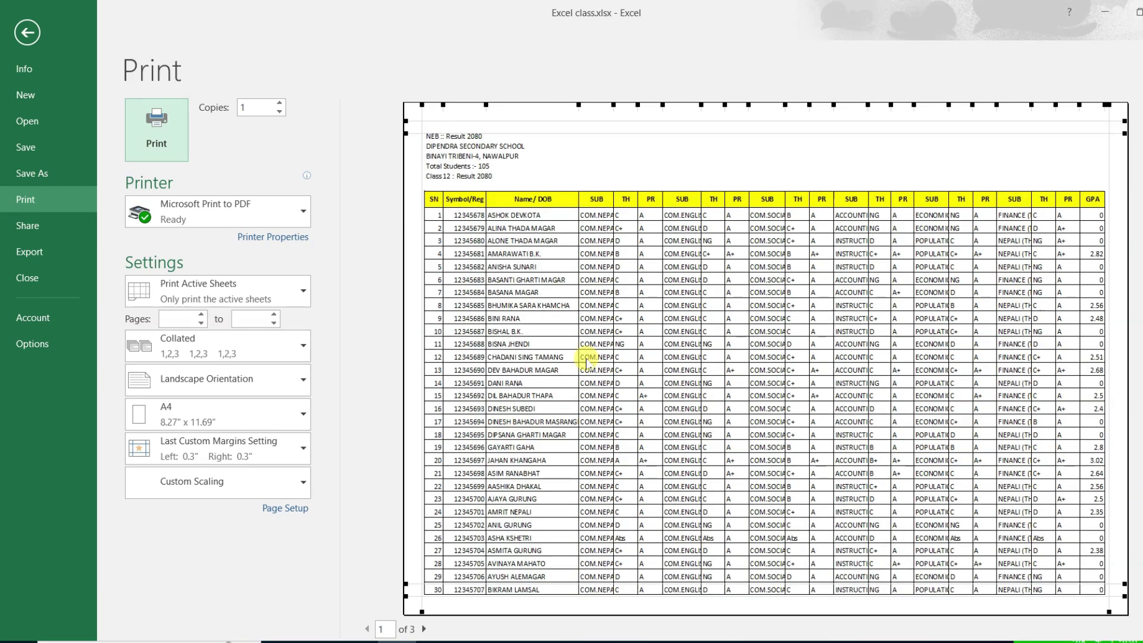
click(36, 40)
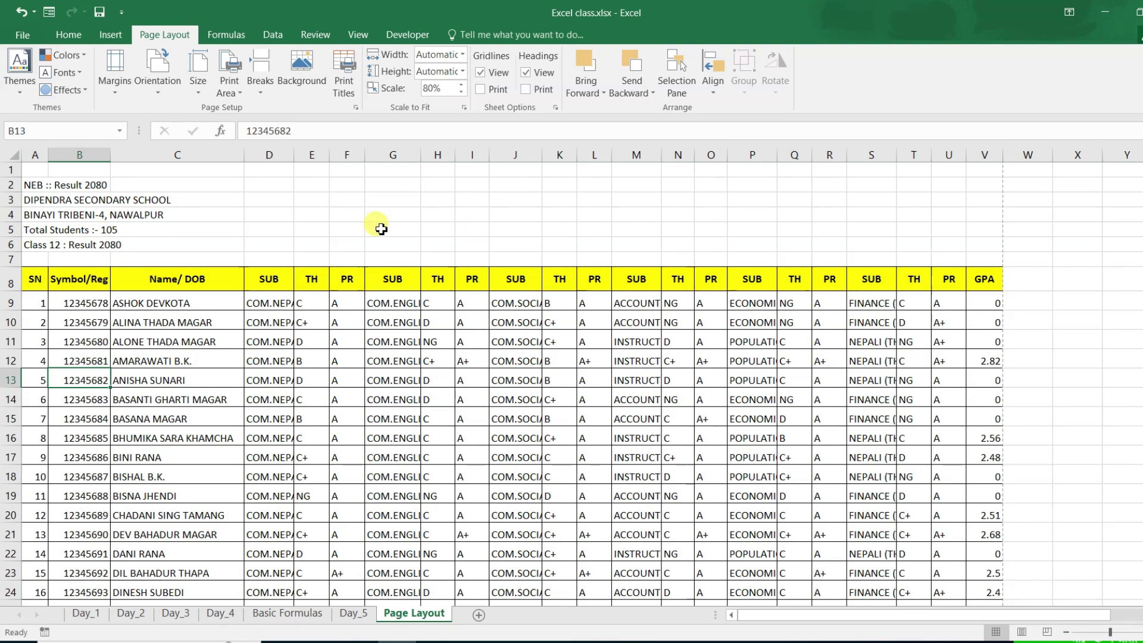
- Select the empty block C3:U5 beside the school name and address lines
mouse_move(241, 217)
mouse_down()
mouse_move(777, 211)
mouse_move(911, 237)
mouse_up()
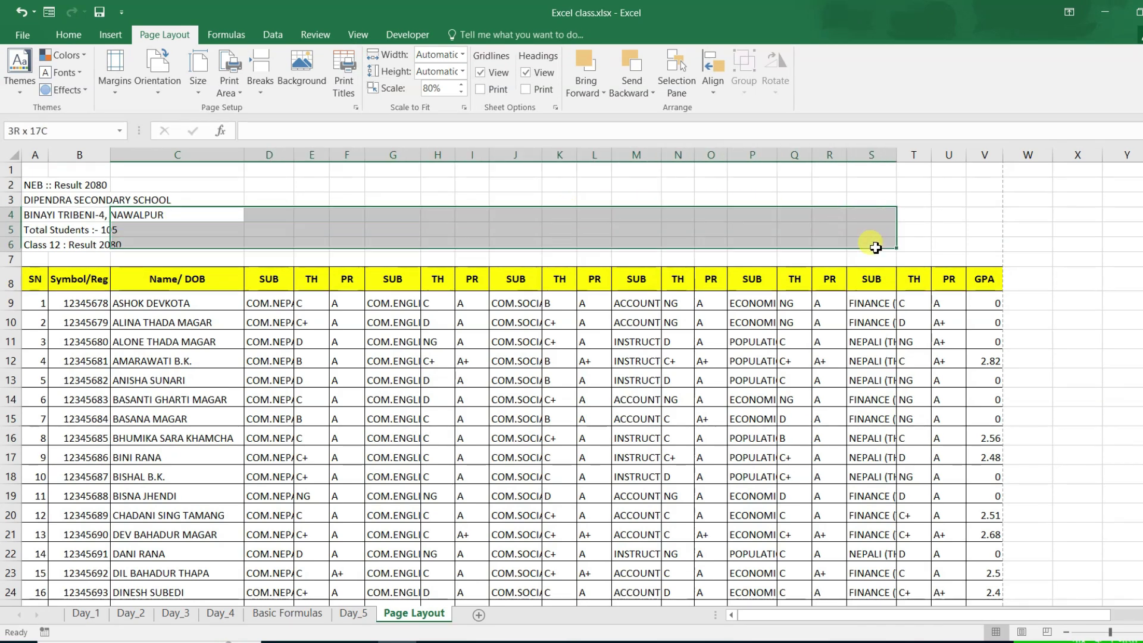
drag(560, 230, 657, 236)
click(657, 236)
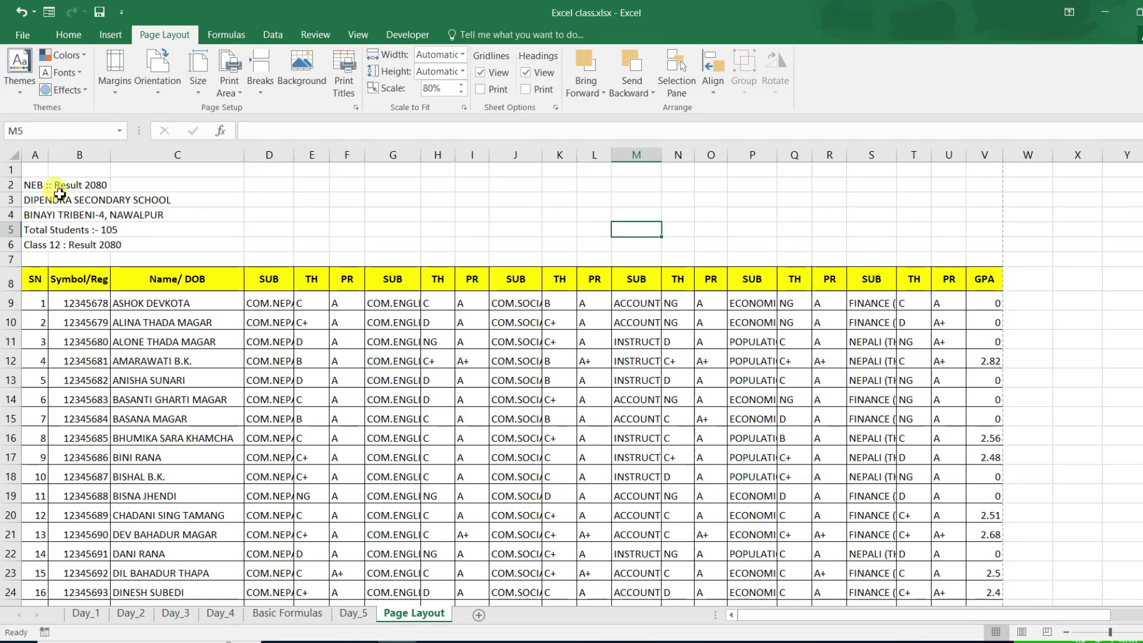
drag(184, 194, 940, 234)
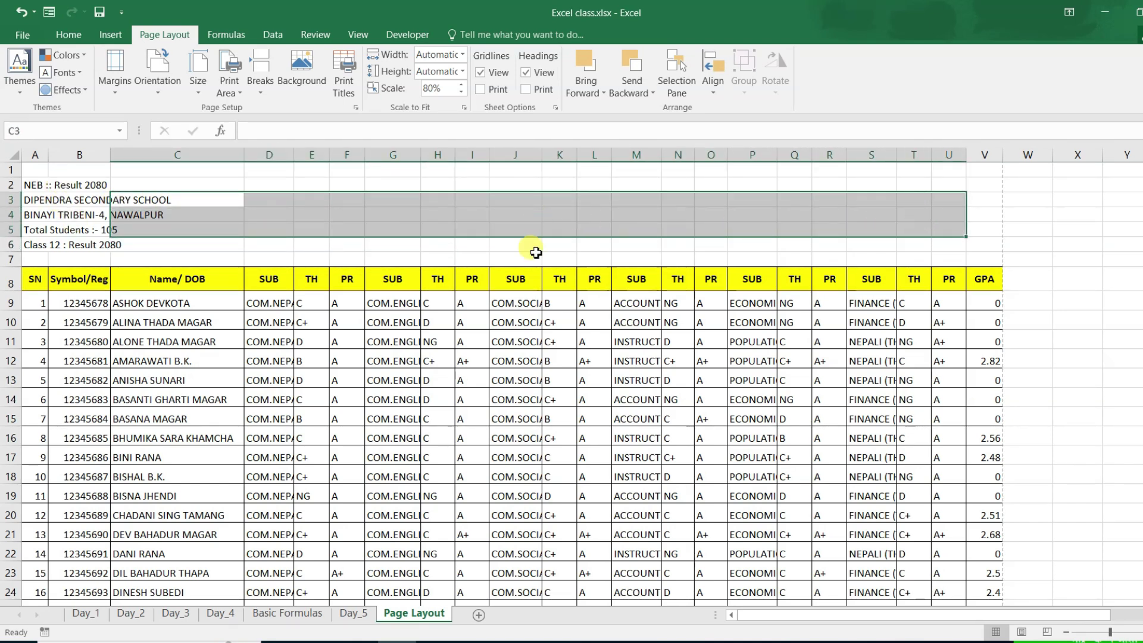
click(69, 35)
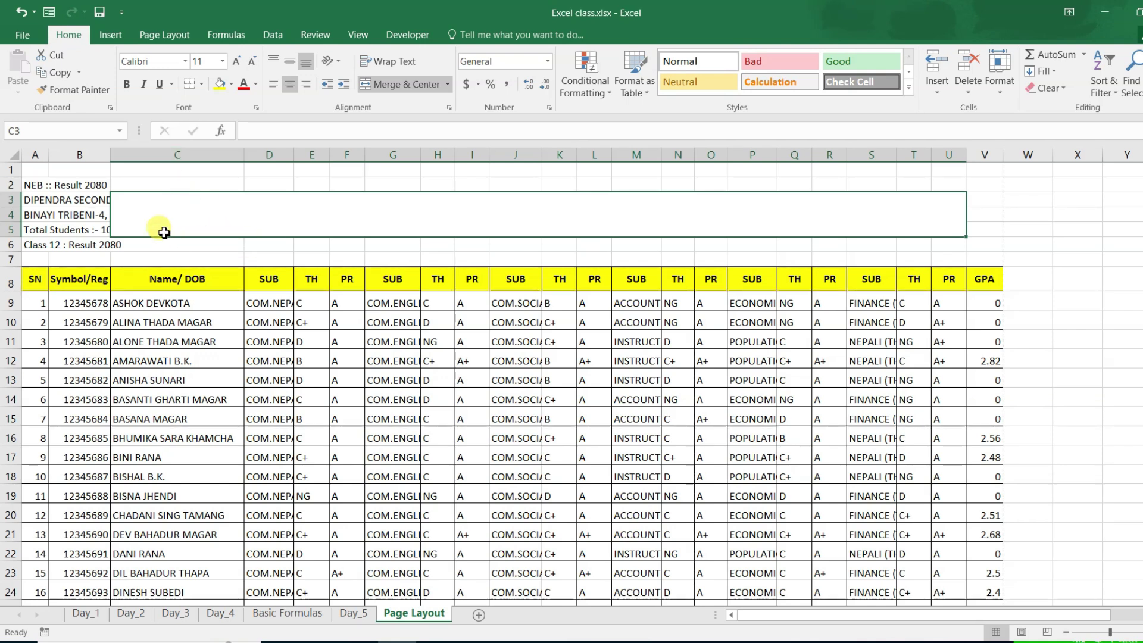
scroll(249, 354, down, 3)
scroll(248, 353, down, 10)
scroll(247, 353, down, 4)
scroll(245, 353, down, 8)
scroll(245, 352, down, 6)
scroll(227, 282, up, 5)
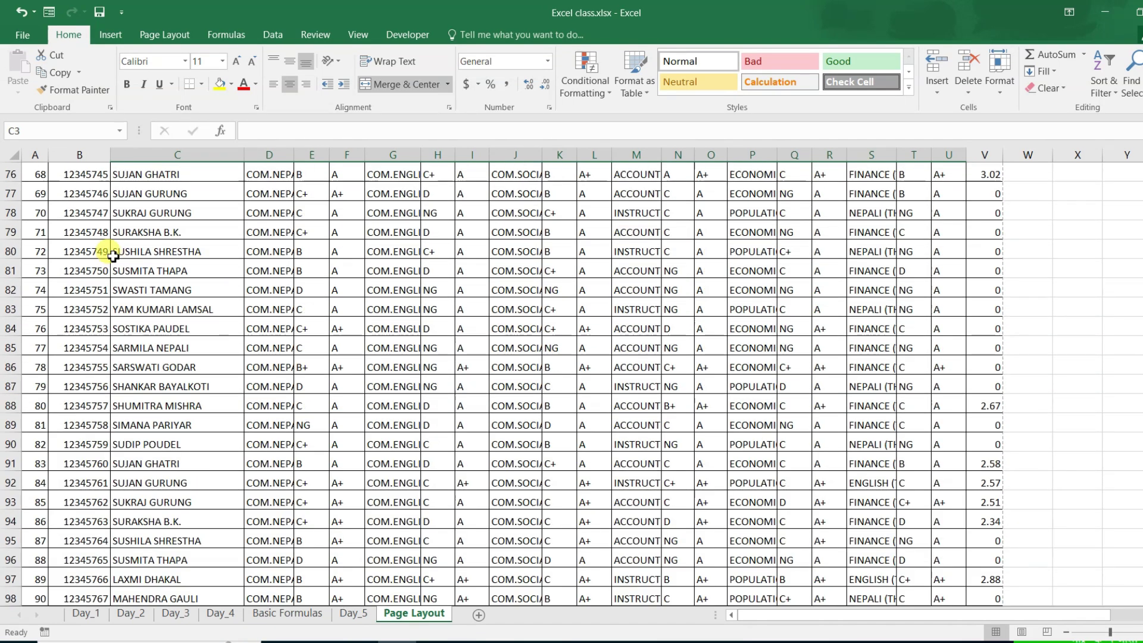
scroll(274, 274, up, 4)
scroll(274, 274, up, 8)
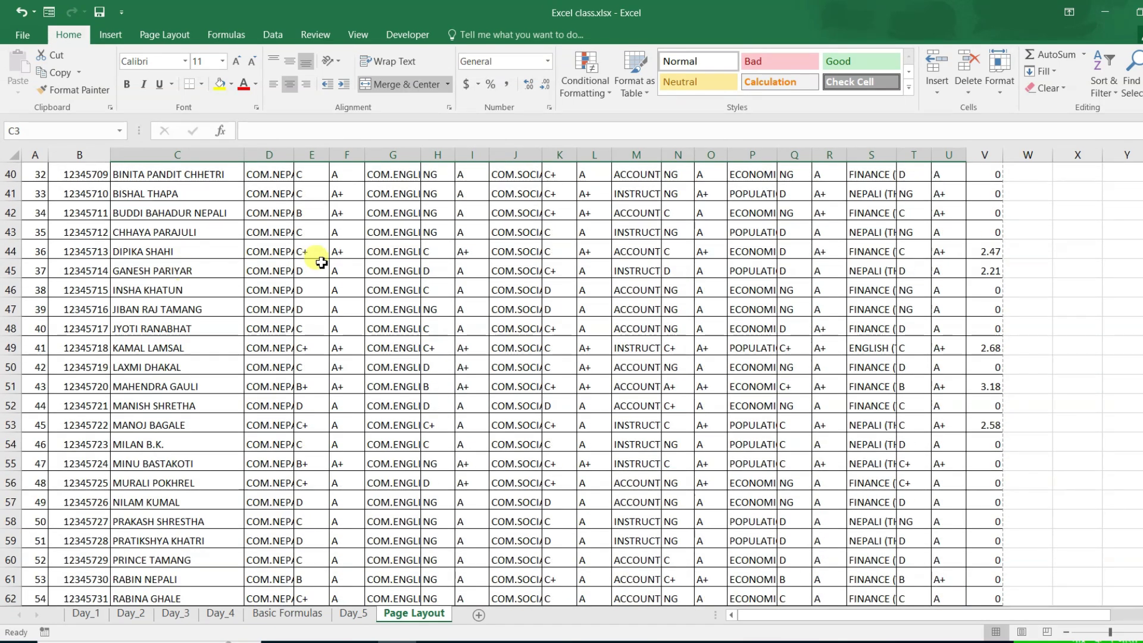
scroll(317, 263, up, 7)
scroll(311, 256, up, 5)
scroll(306, 262, up, 1)
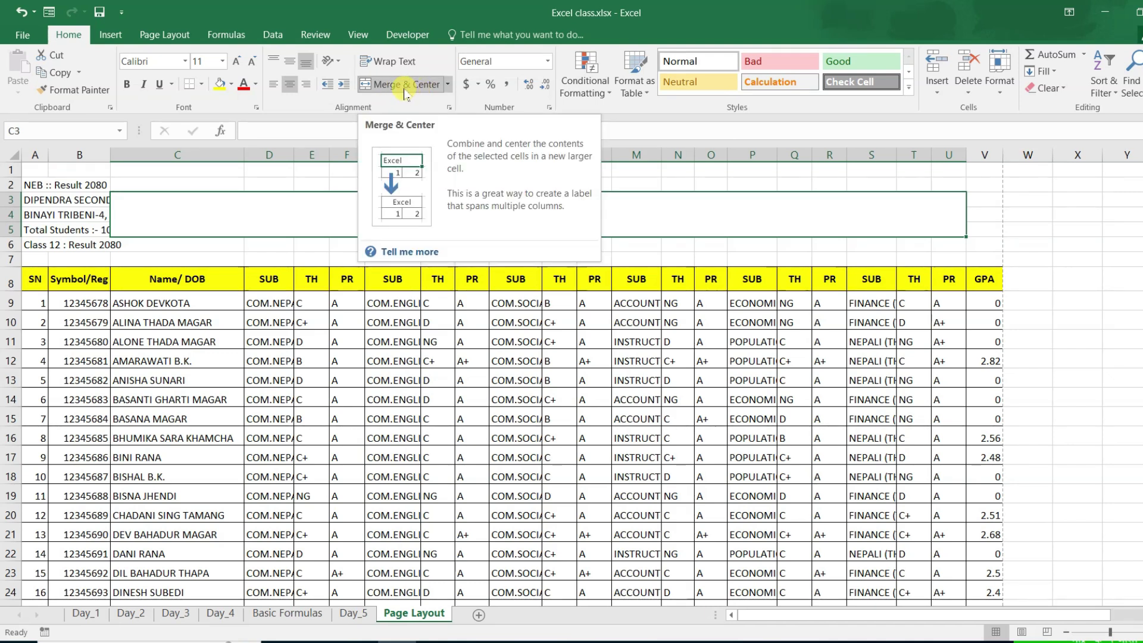
click(347, 214)
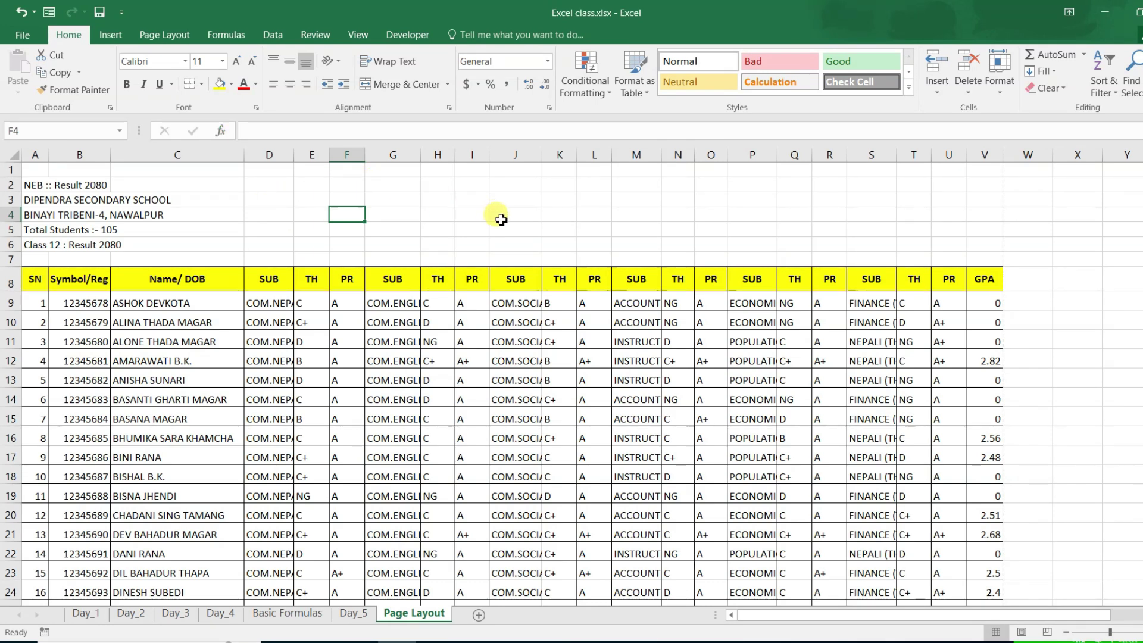
- Draw a text box across the header area spanning rows 2 to 6
click(119, 37)
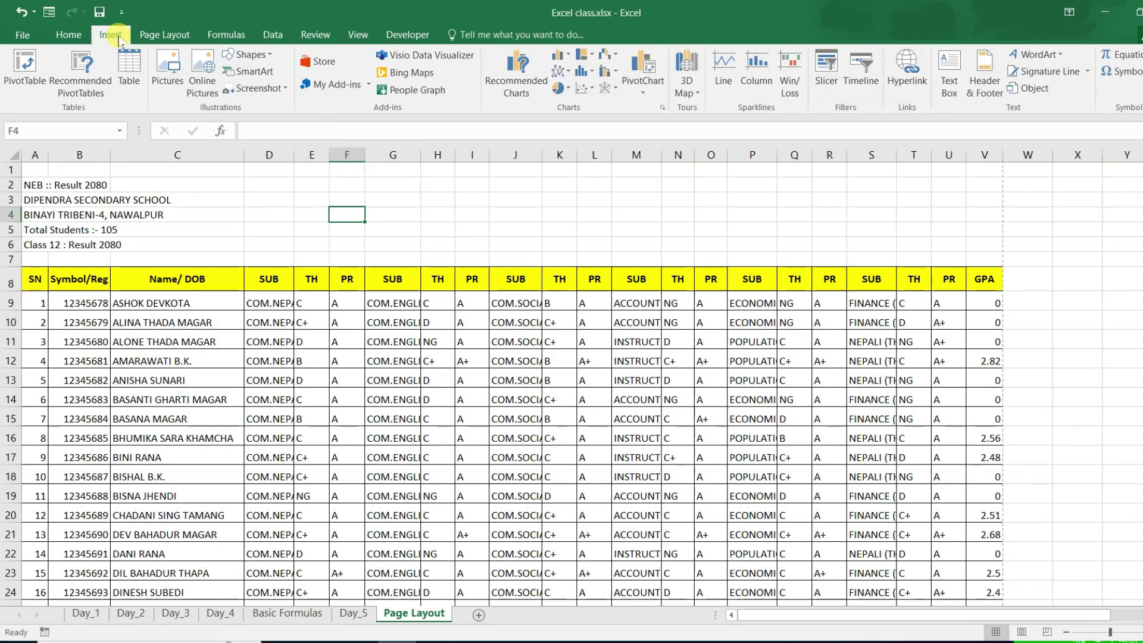
click(952, 87)
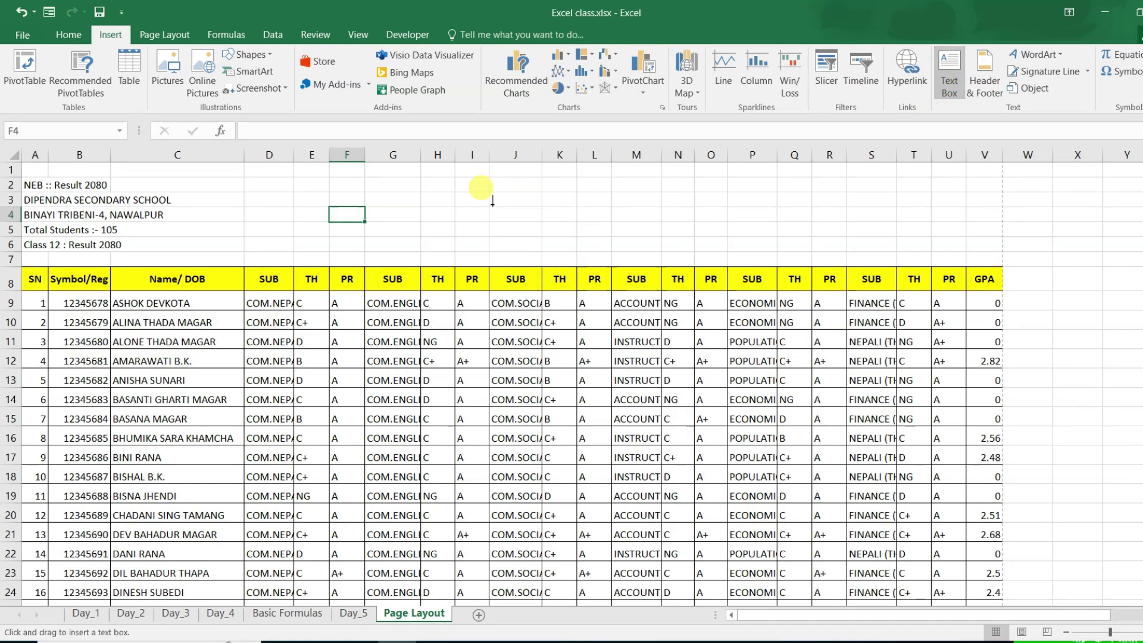
drag(189, 180, 905, 251)
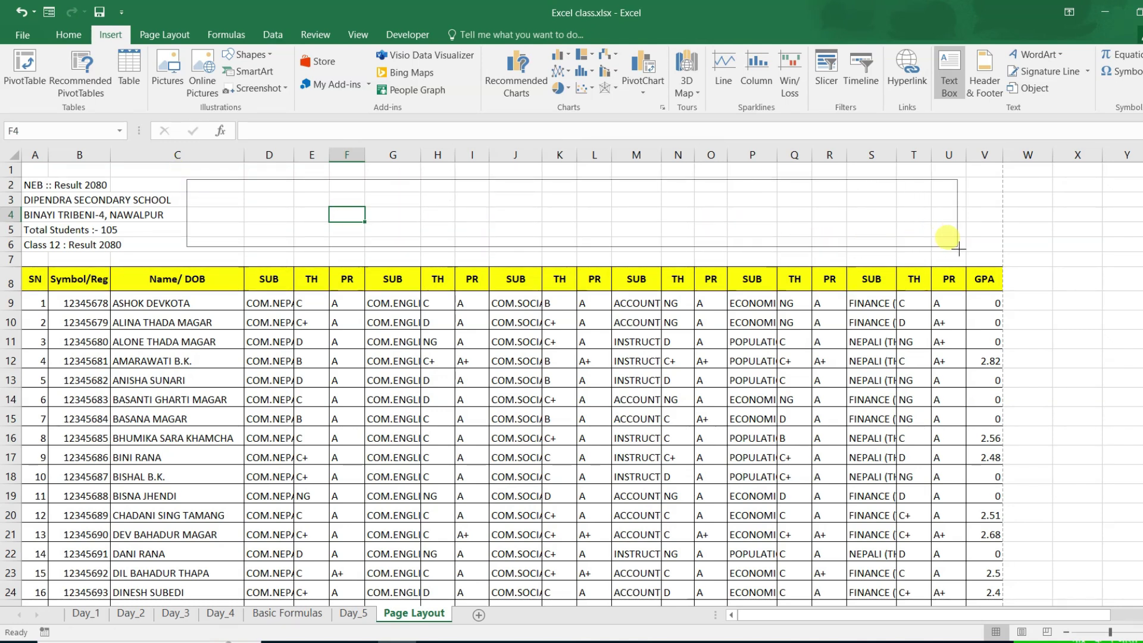
drag(906, 250, 957, 247)
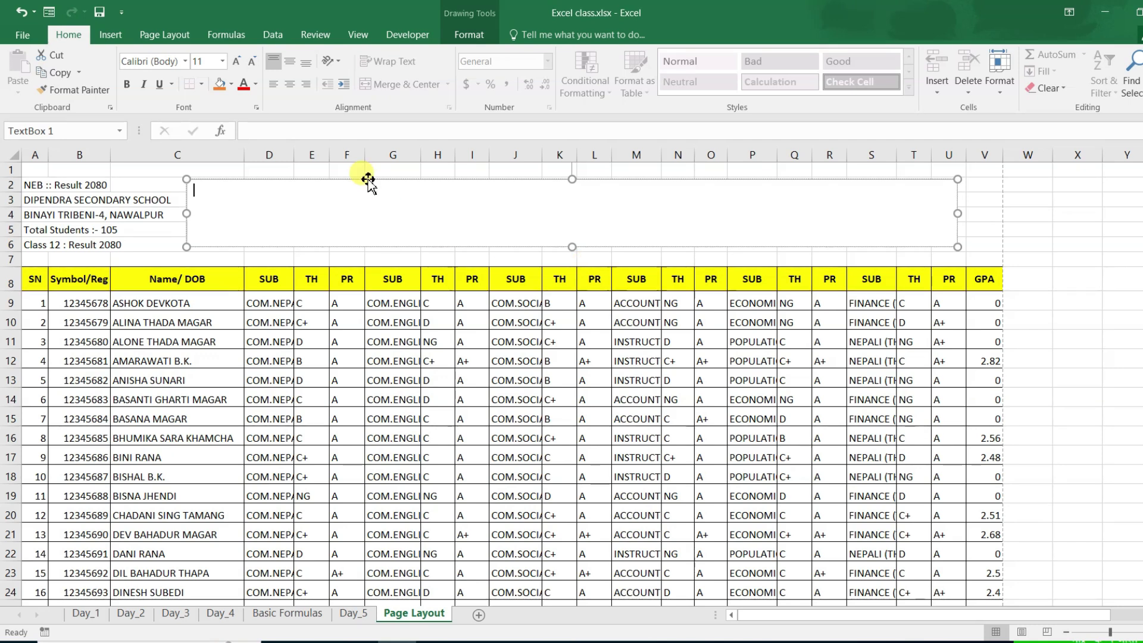
- Copy the school name from cell A3 and paste it into the text box
click(46, 196)
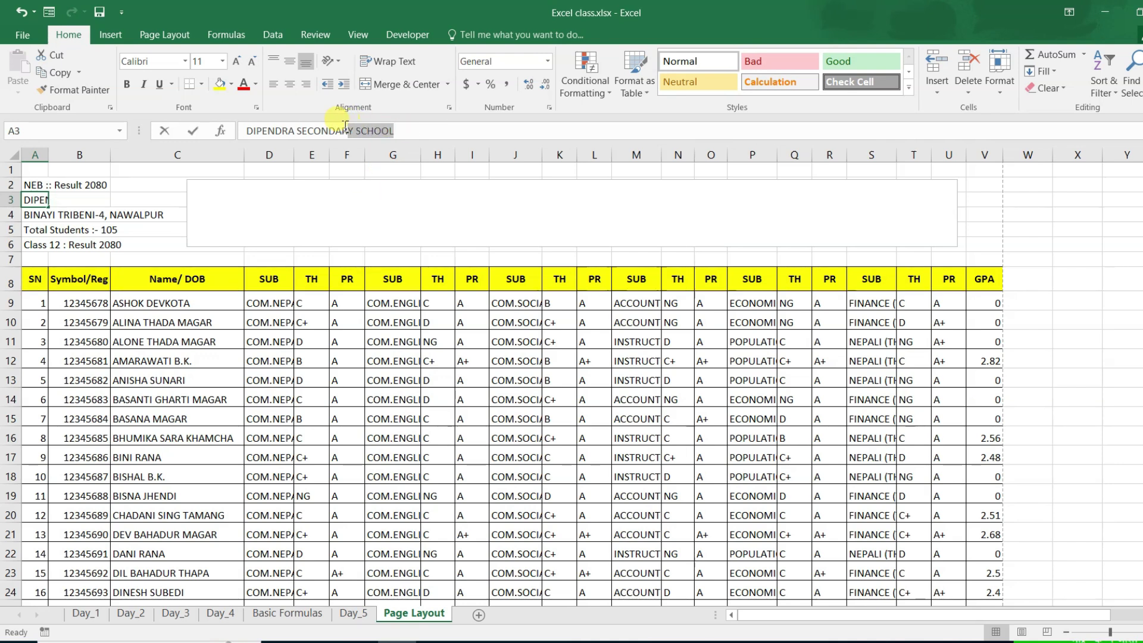
drag(355, 127, 245, 131)
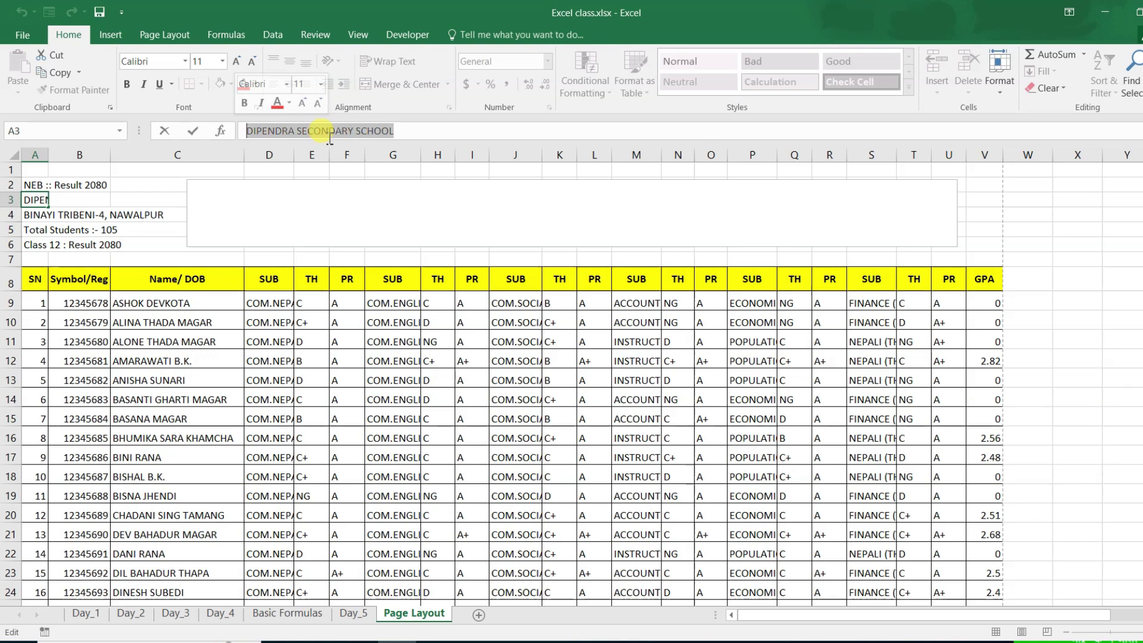
key(ctrl+c)
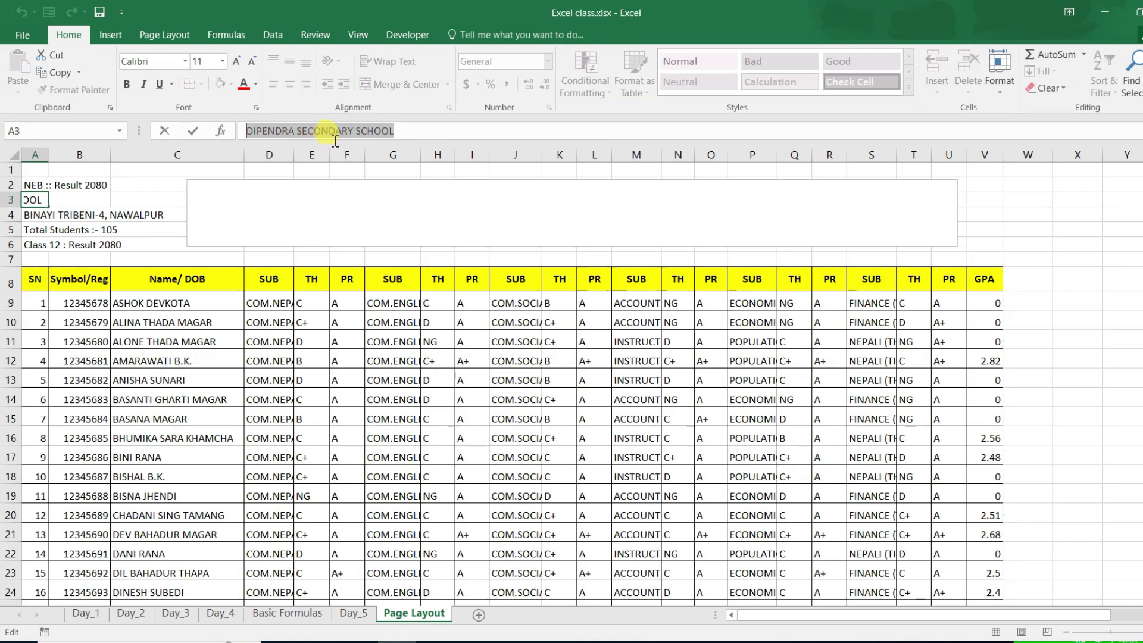
click(281, 210)
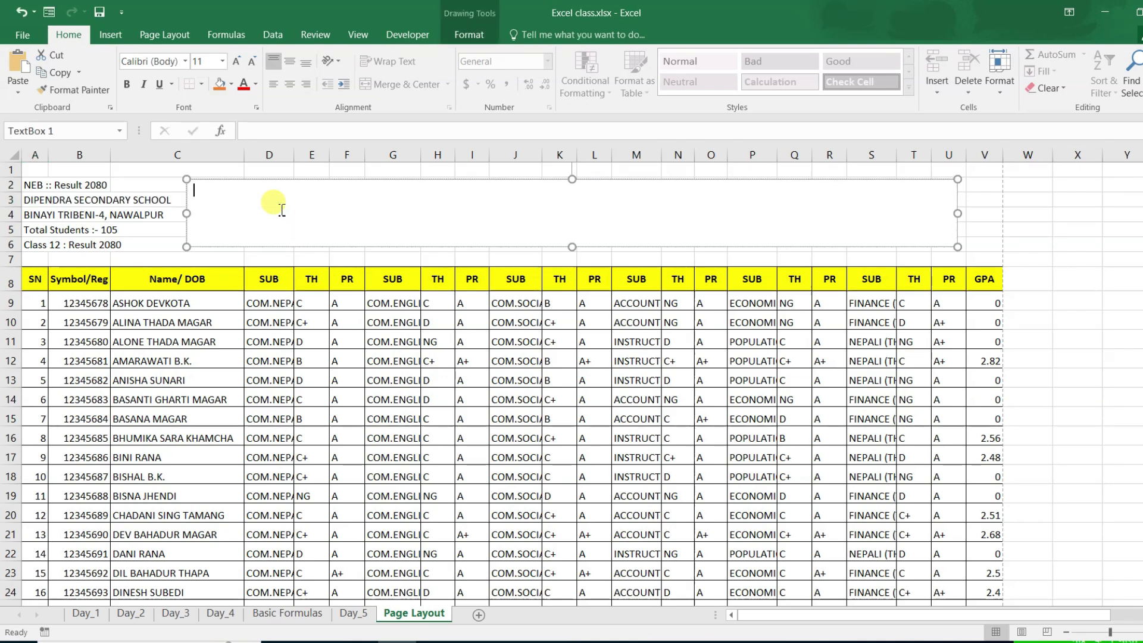
key(ctrl+v)
drag(357, 194, 193, 191)
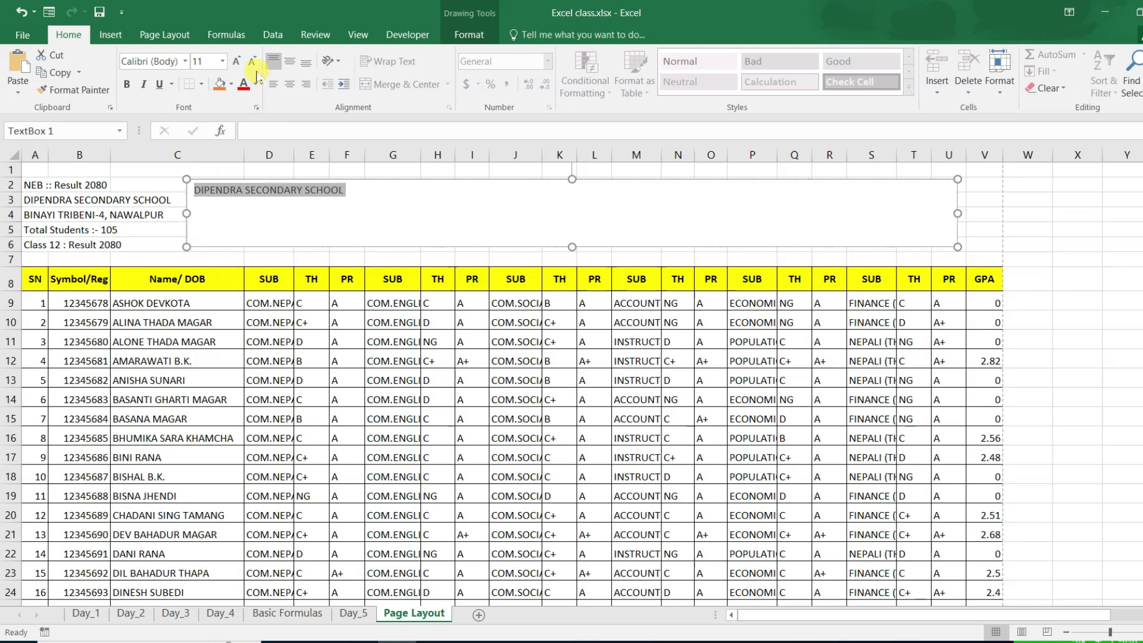
- Set the school name in Algerian, enlarged to 18 pt, and centre it
click(185, 62)
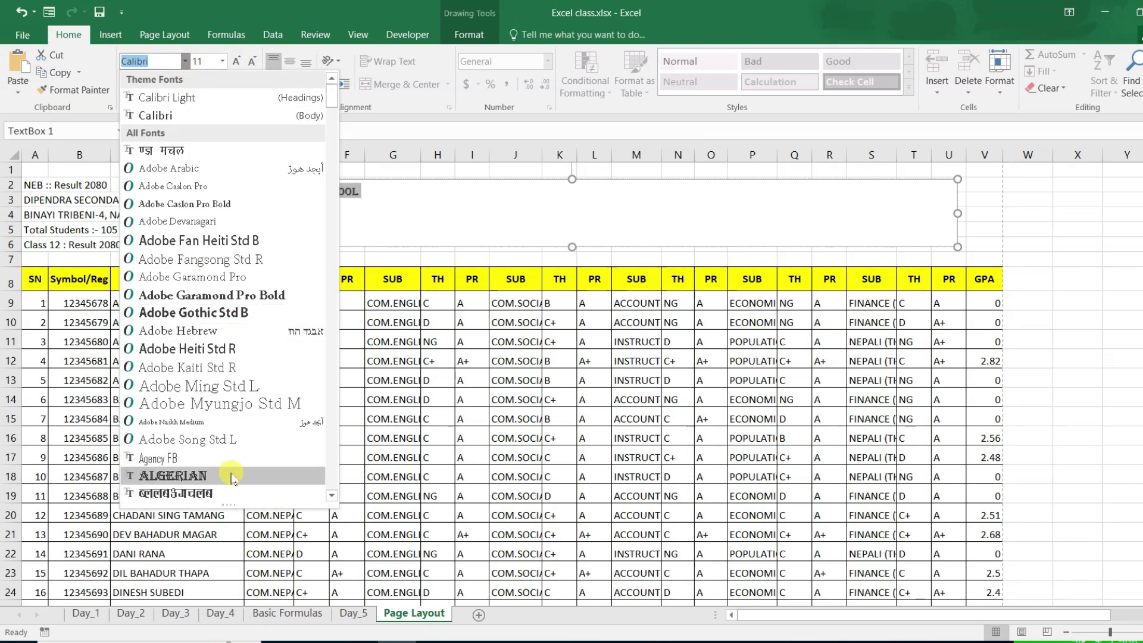
click(229, 475)
click(237, 62)
click(237, 61)
click(237, 61)
click(237, 61)
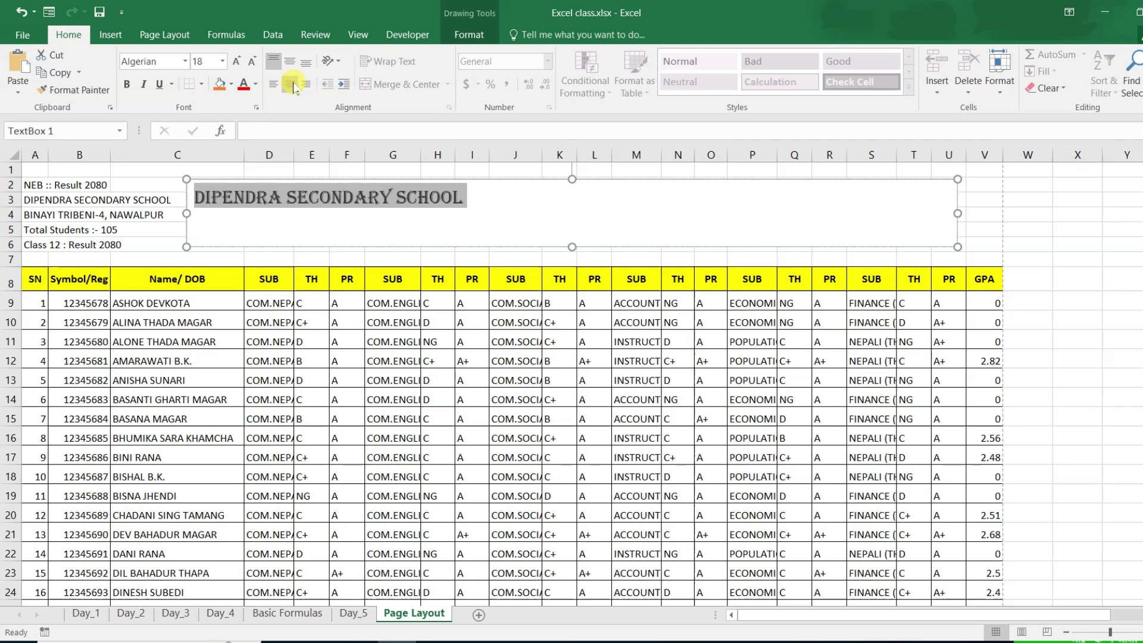
click(290, 84)
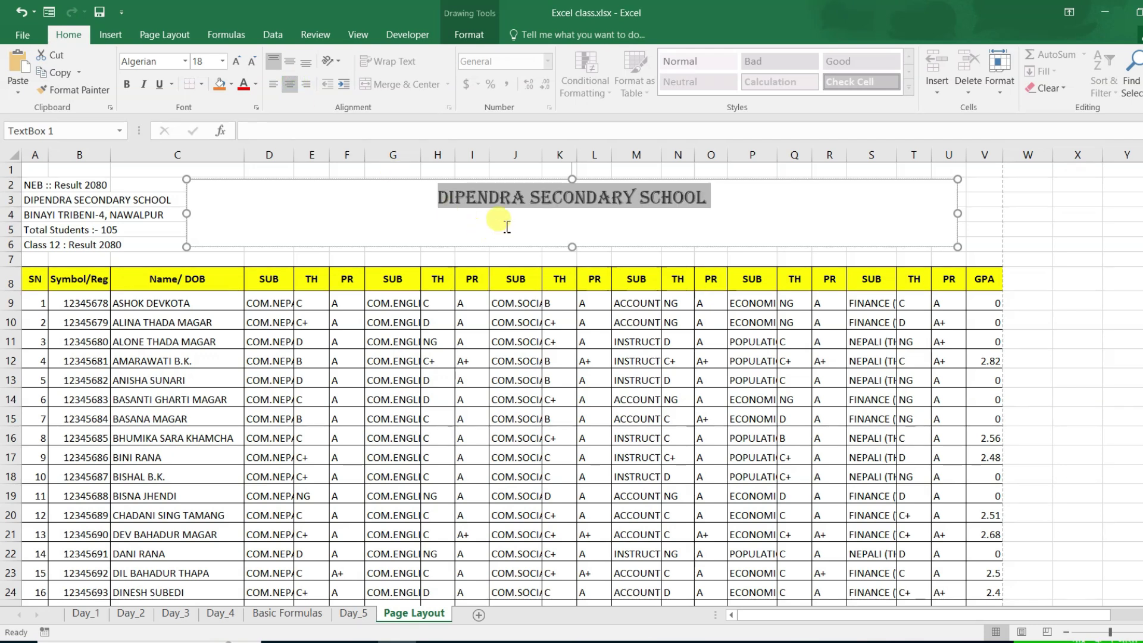
click(721, 199)
click(55, 204)
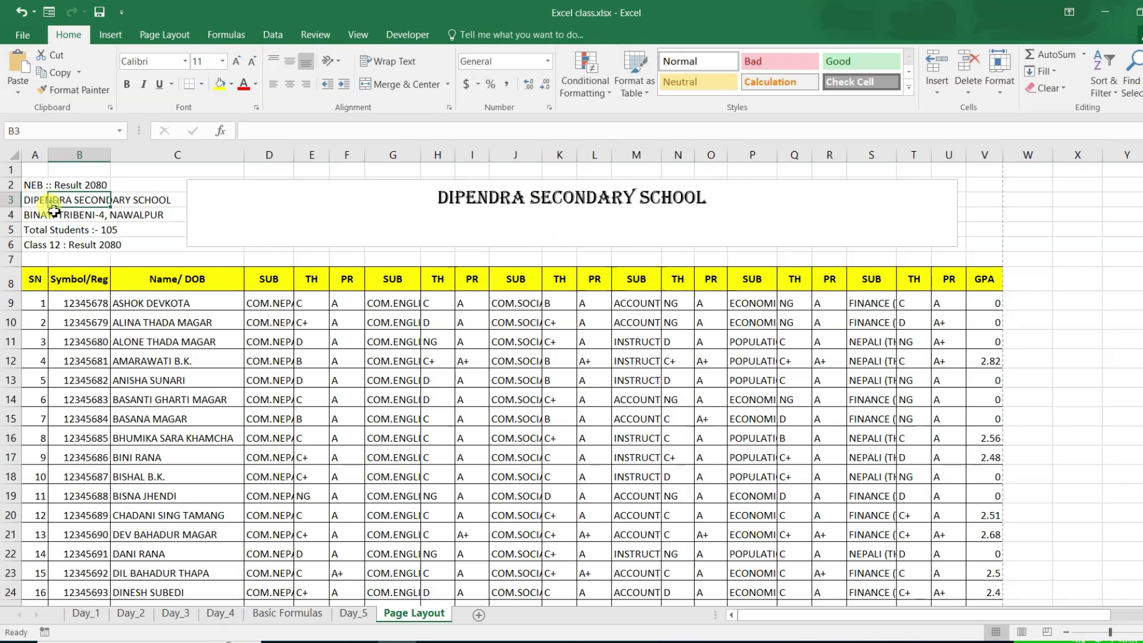
- Add the address BINAYI TRIBENI-4, NAWALPUR from A4 as a Calibri second line
click(36, 215)
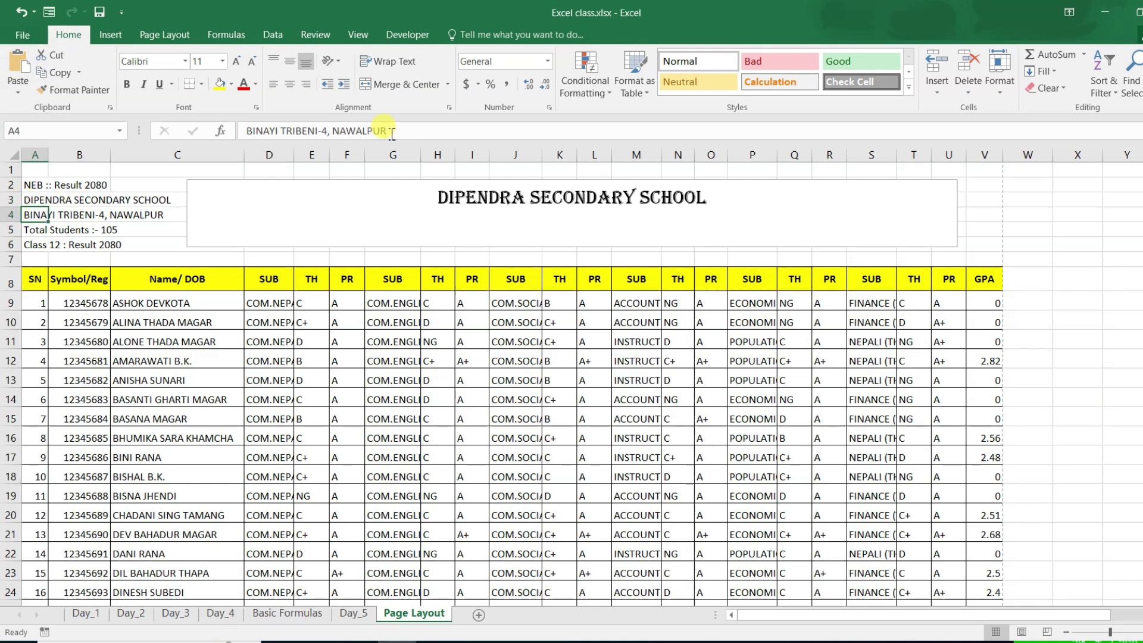
drag(377, 132, 245, 131)
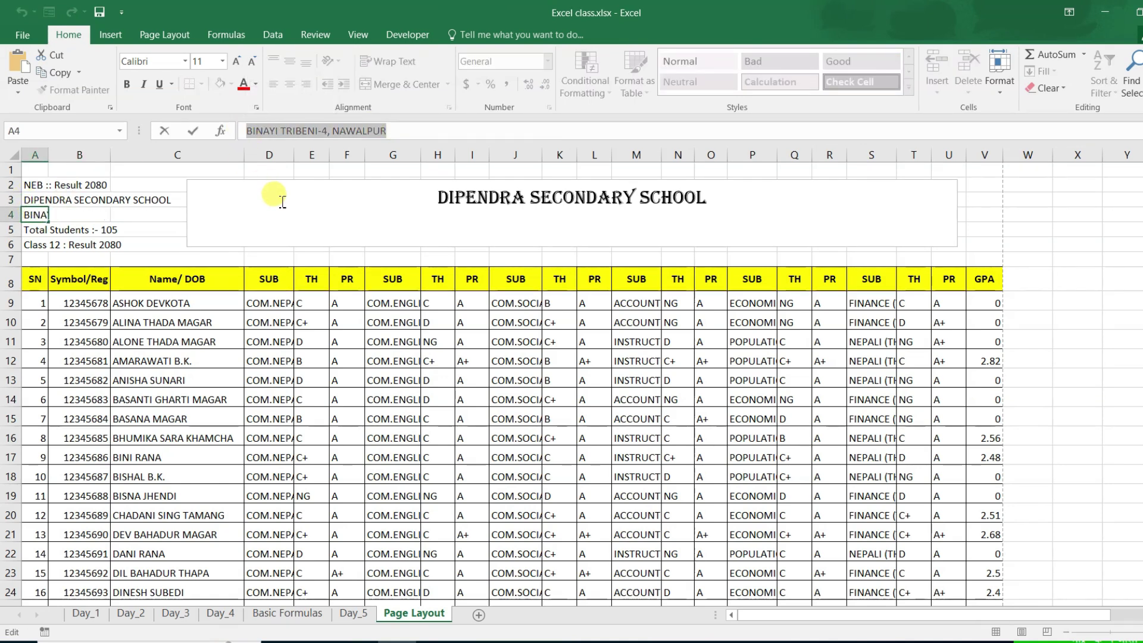
click(711, 201)
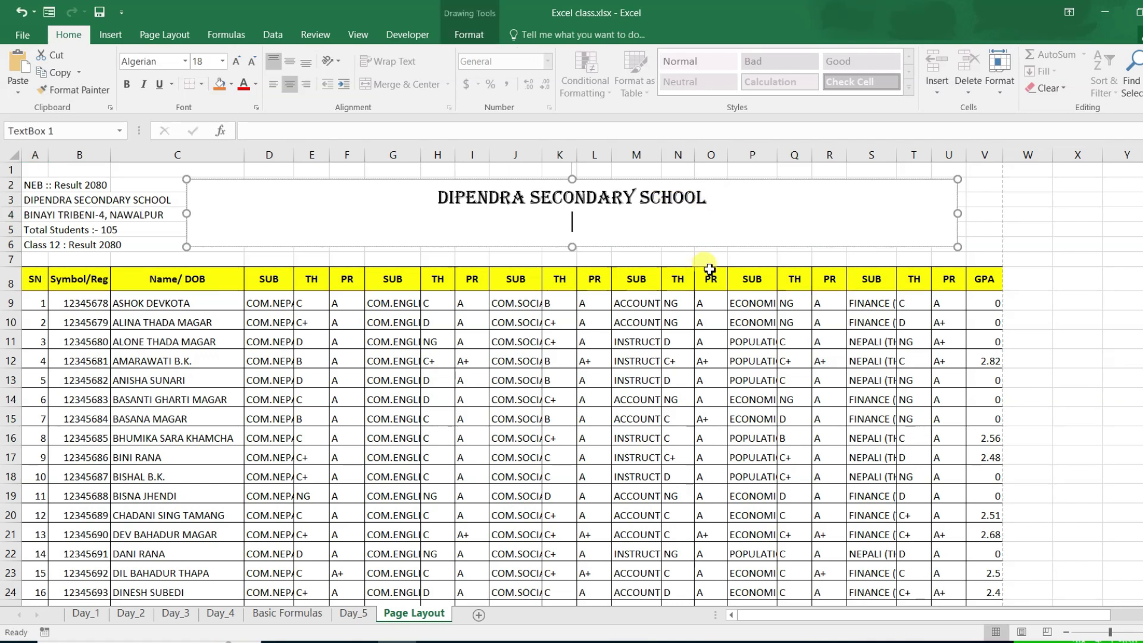
key(Return)
key(ctrl+v)
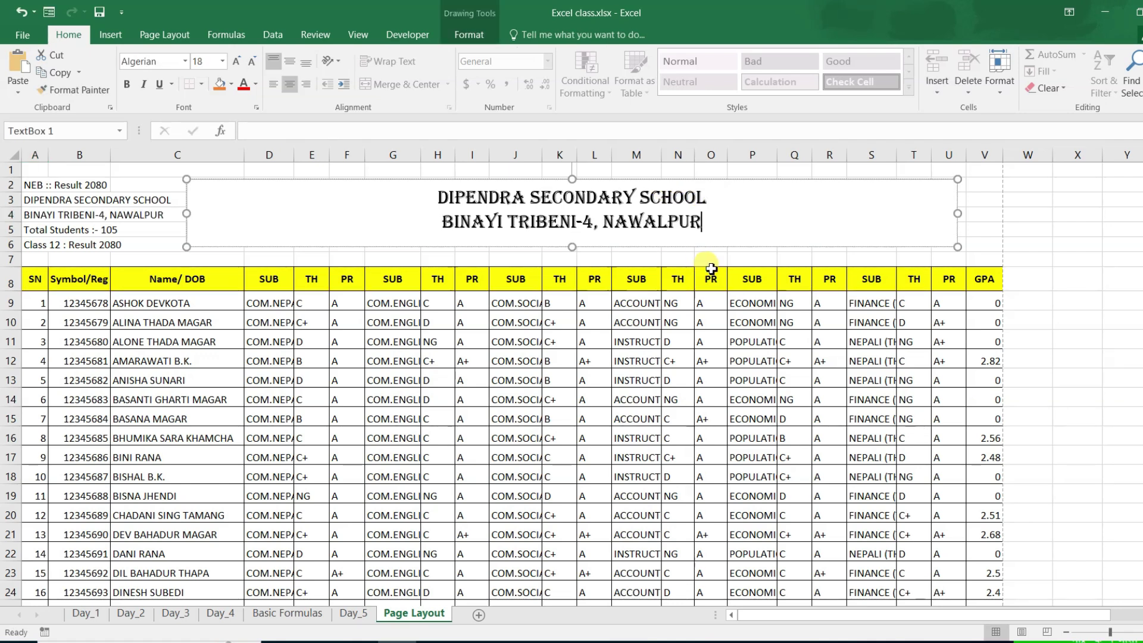
drag(714, 226, 441, 224)
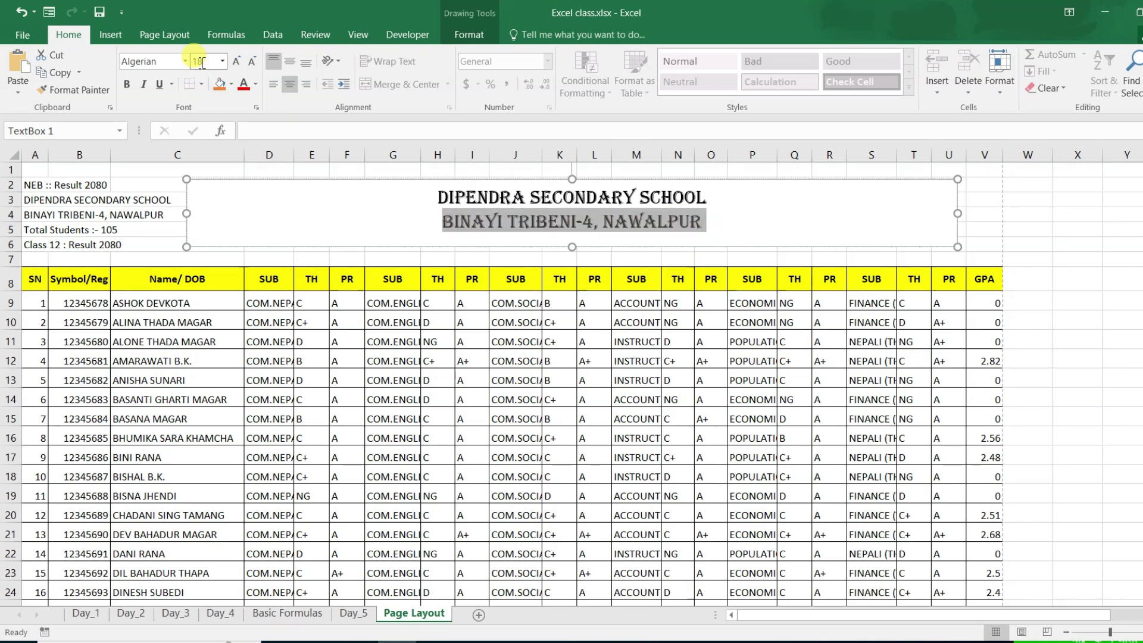
click(185, 61)
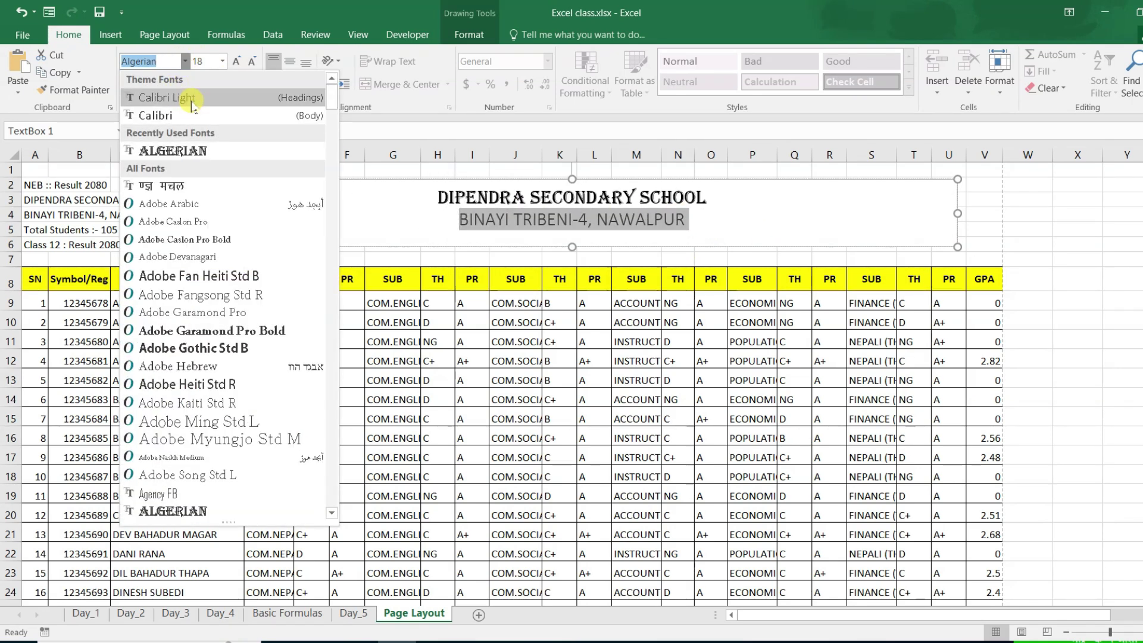
click(195, 114)
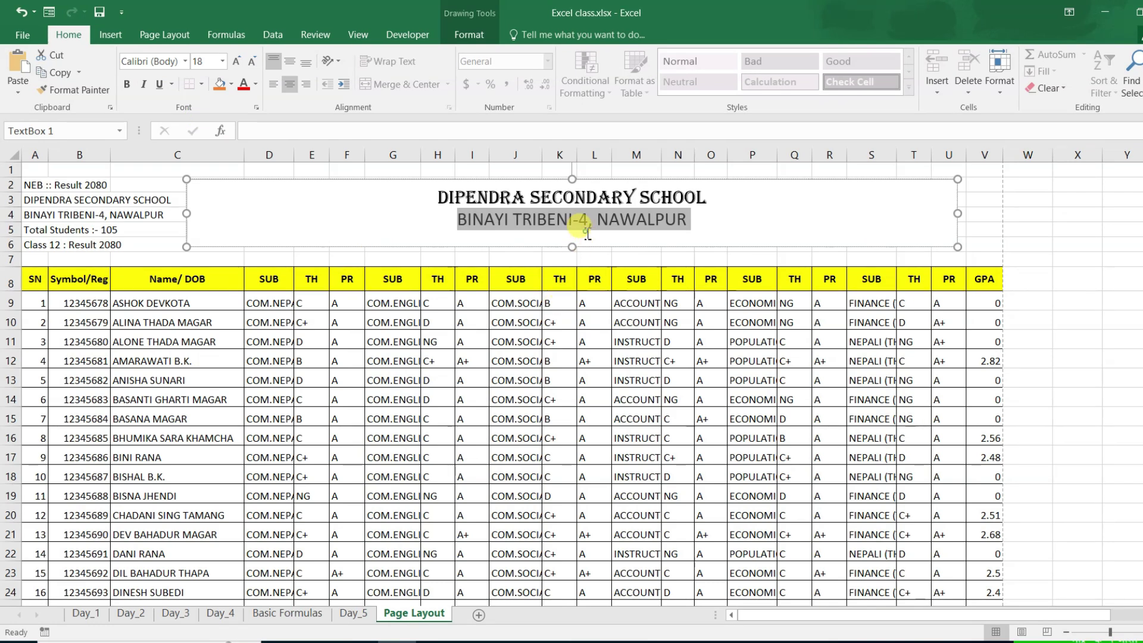
click(694, 220)
- Colour the school name line red
drag(707, 199, 437, 197)
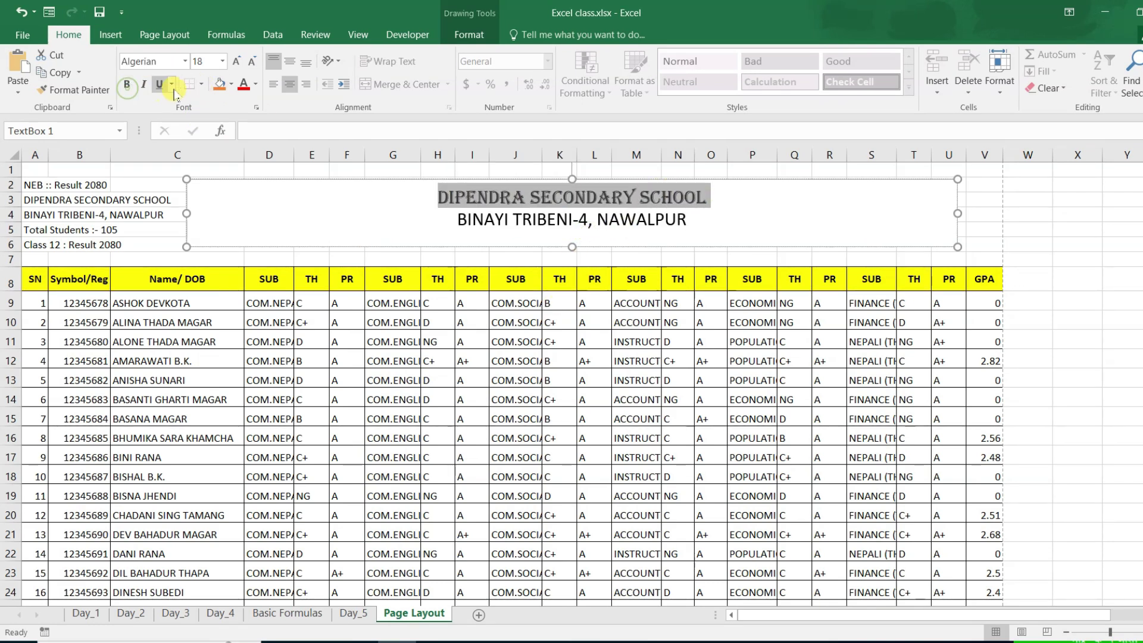
click(248, 90)
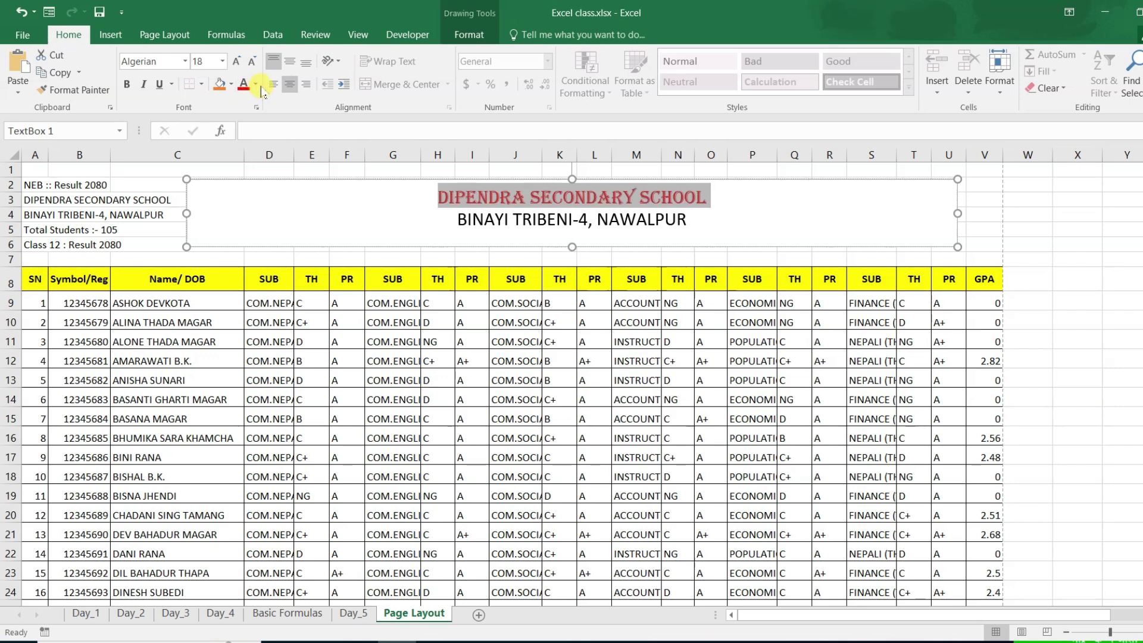
click(690, 220)
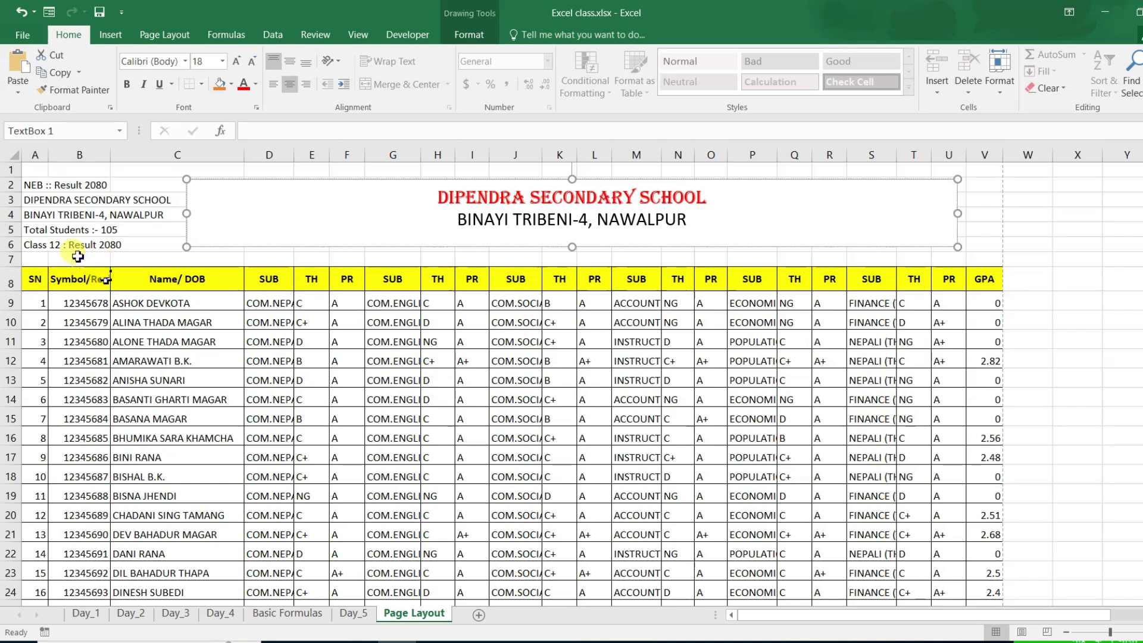
click(34, 244)
drag(32, 184, 78, 231)
click(559, 226)
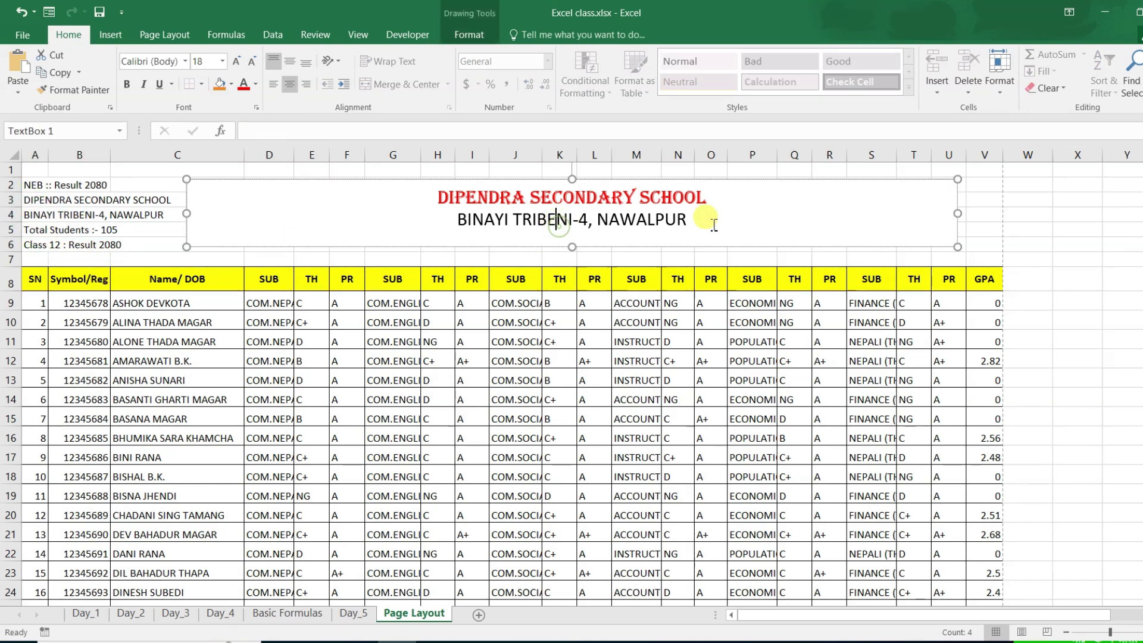
- Paste 'Class 12 : Result 2080' from cell A6 as the text box's third line
click(36, 188)
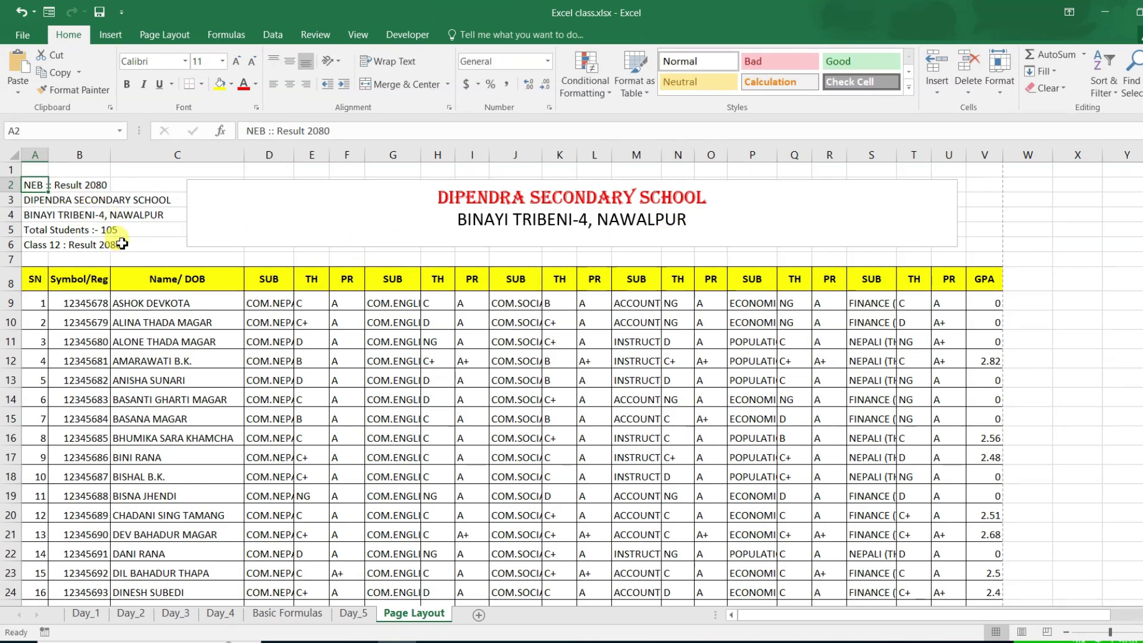
click(36, 245)
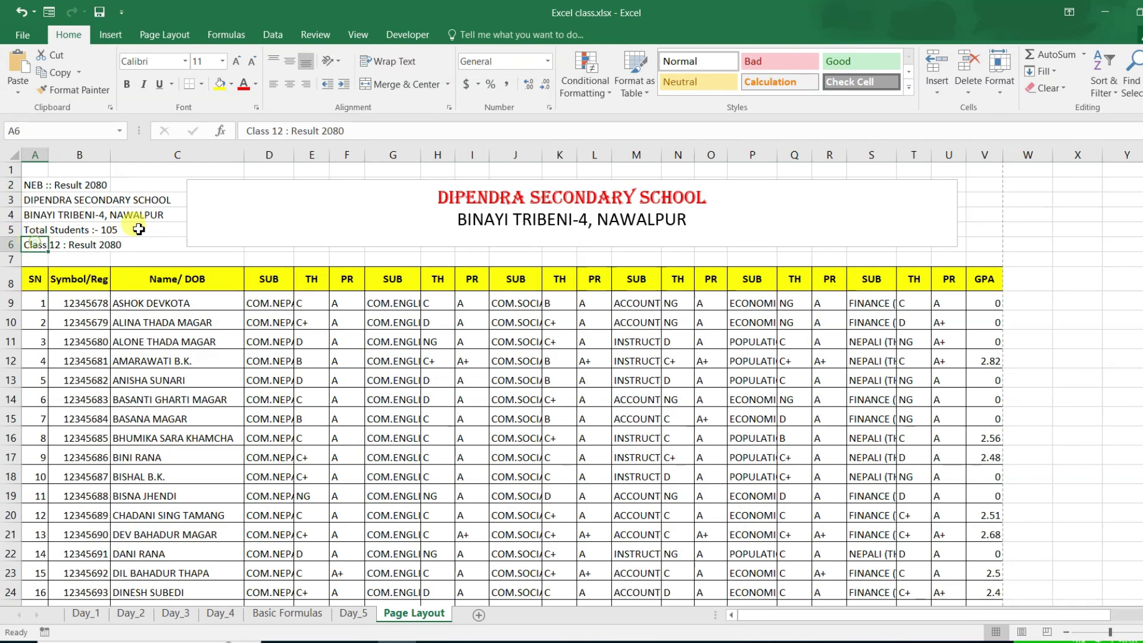
click(244, 132)
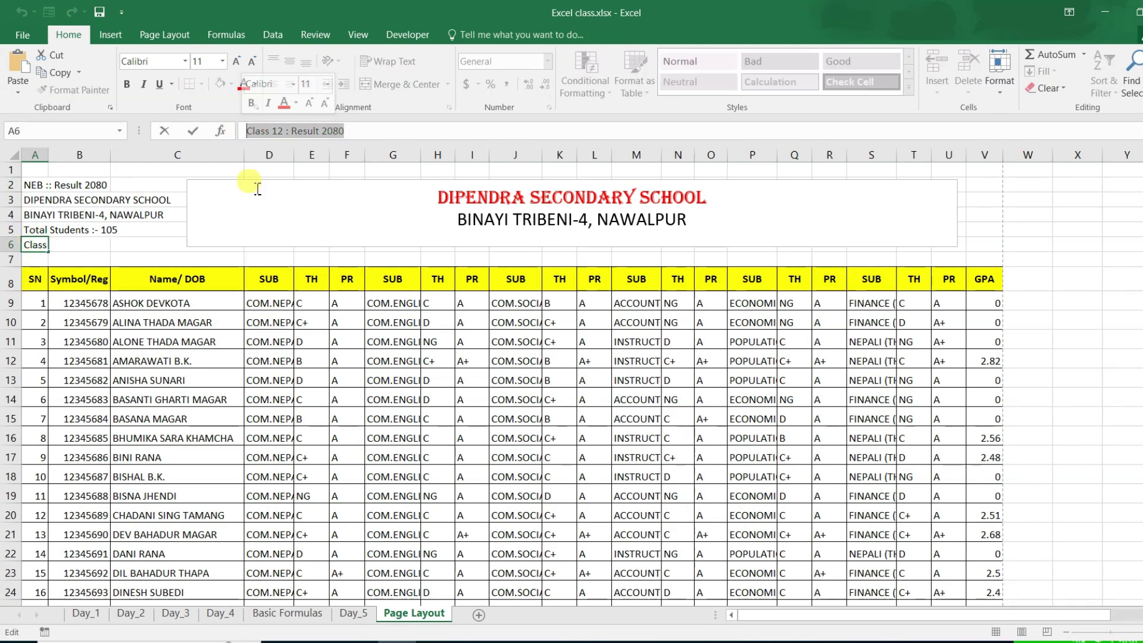
click(701, 219)
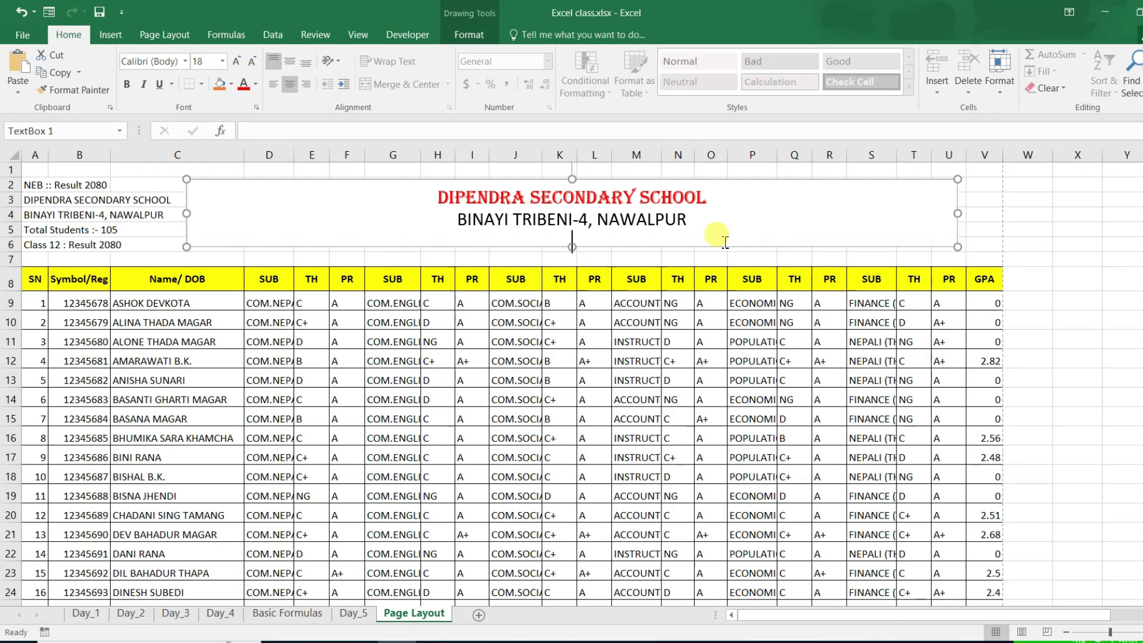
text(Class 12 : Result 2080)
key(ctrl+z)
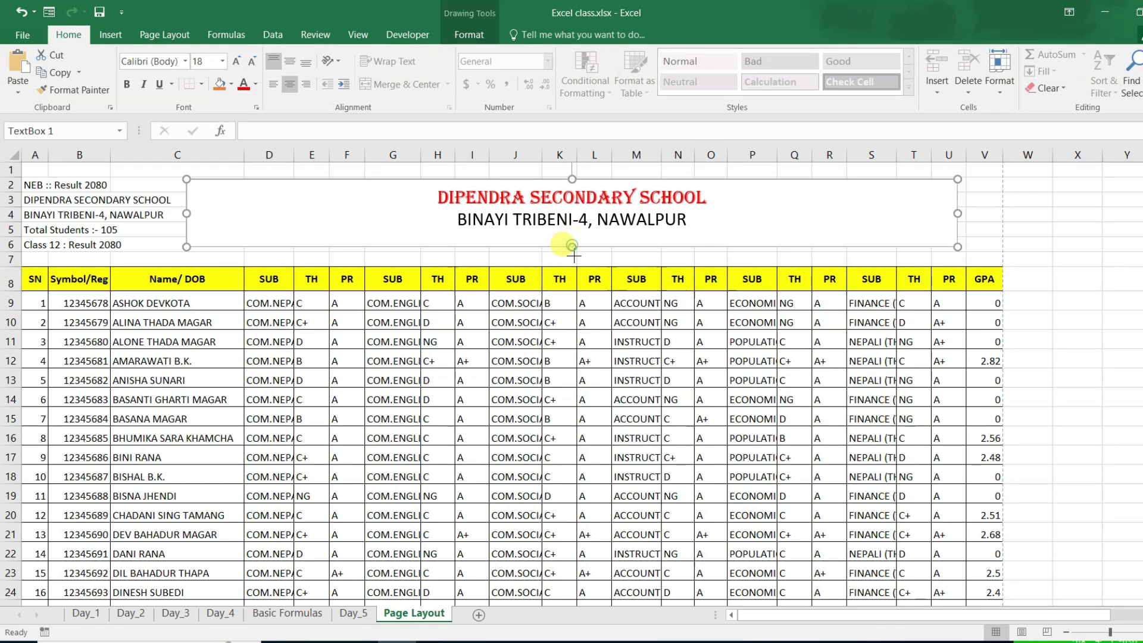
text(Class 12 : Result 2080)
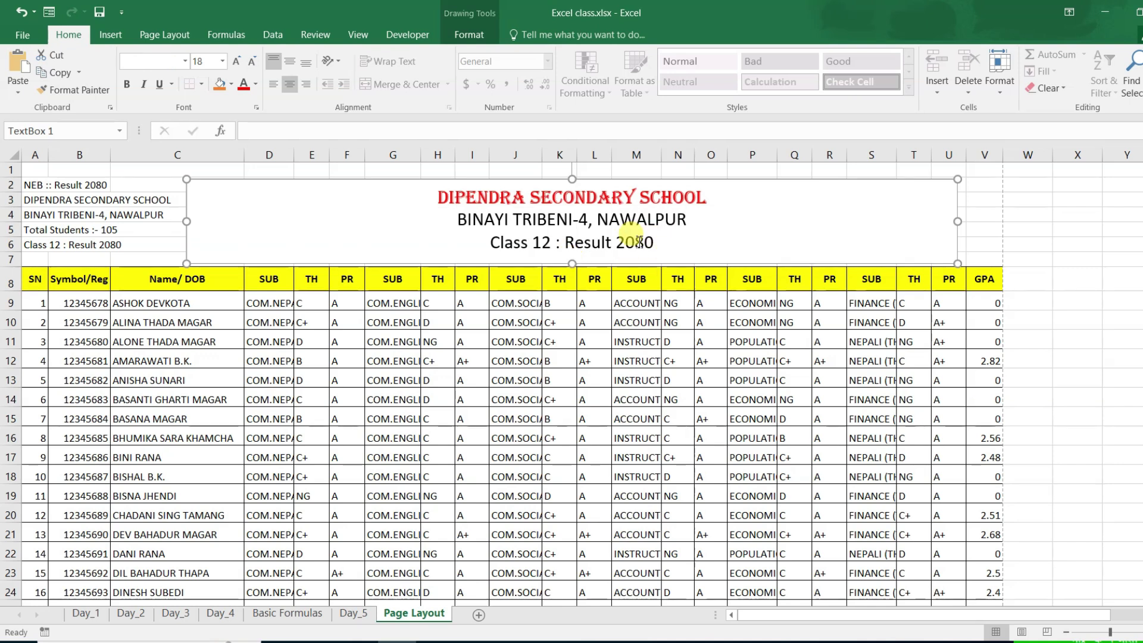
click(601, 239)
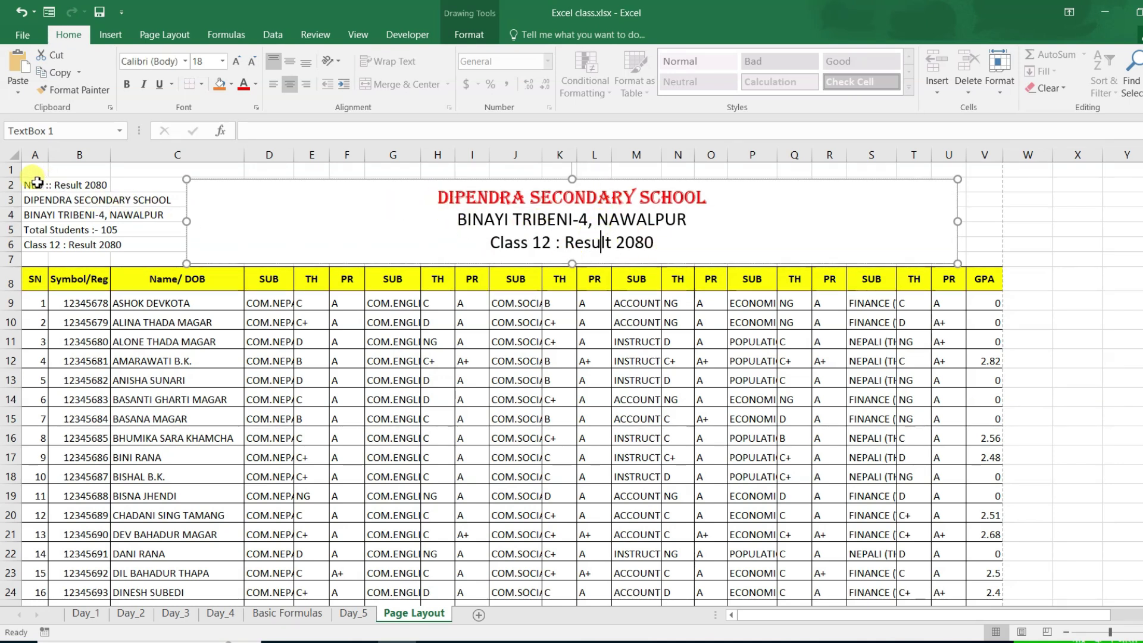
drag(33, 185, 34, 257)
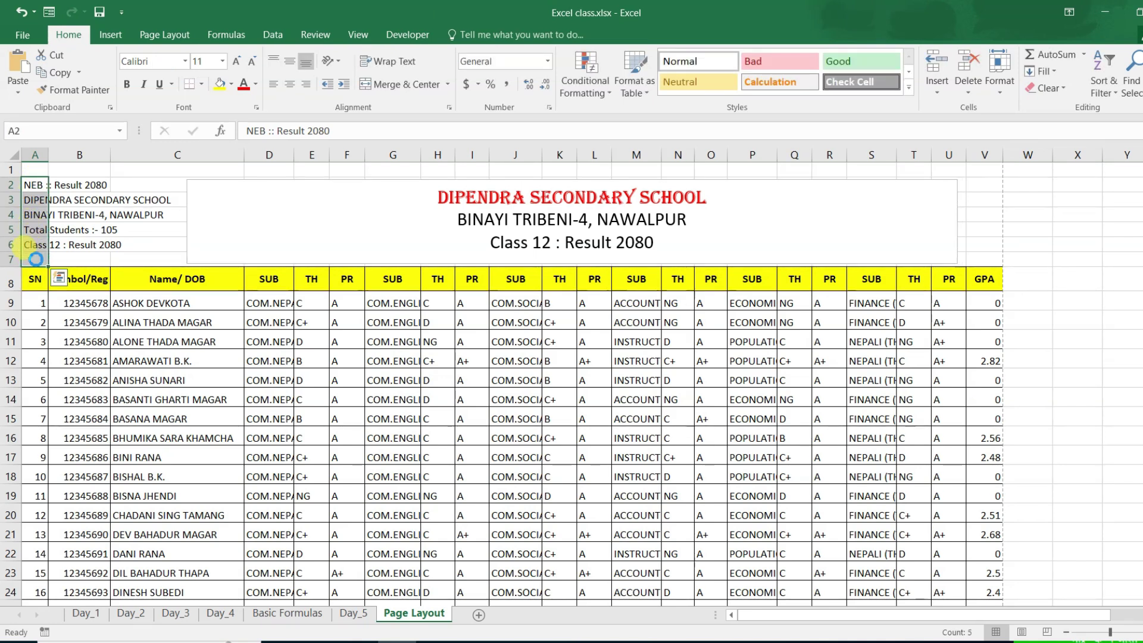
- Clear the old heading text from A2:A7 and move the title text box up over the table top
key(Delete)
click(77, 229)
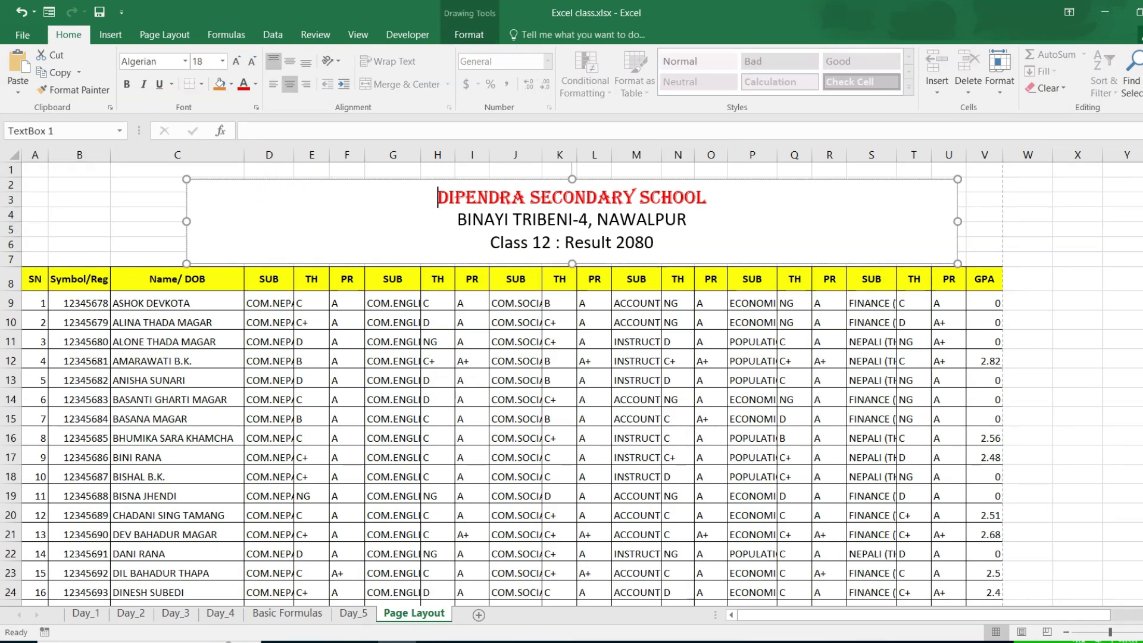
mouse_move(296, 179)
mouse_down()
mouse_move(221, 173)
mouse_move(255, 295)
mouse_up()
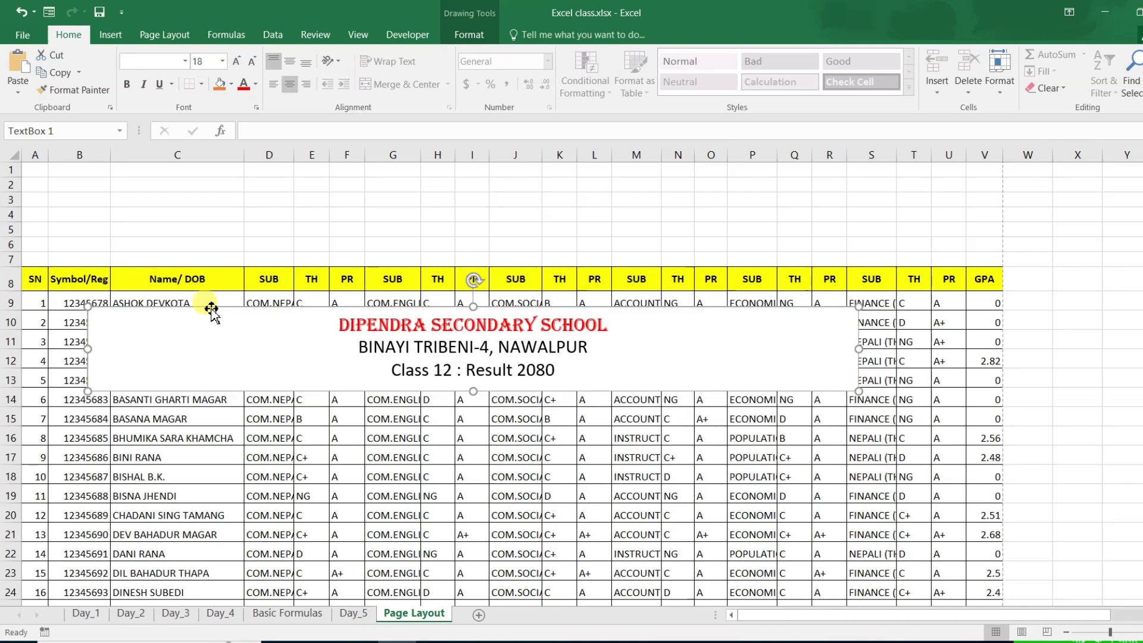
mouse_move(185, 322)
mouse_down()
mouse_move(416, 237)
mouse_move(188, 337)
mouse_move(147, 200)
mouse_move(155, 277)
mouse_up()
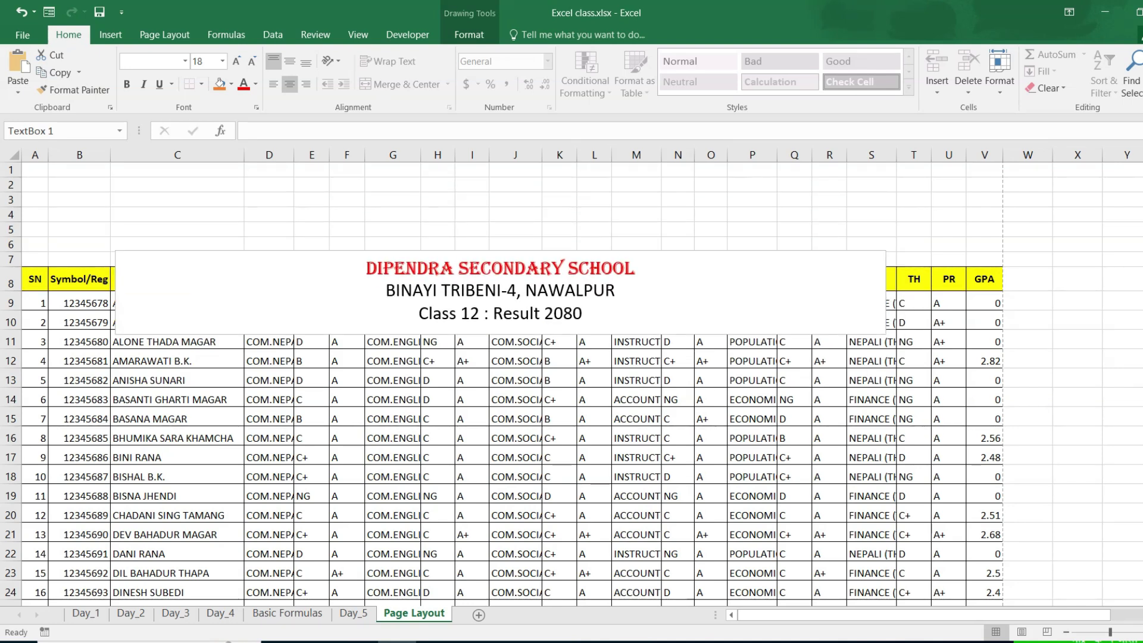
drag(233, 251, 234, 242)
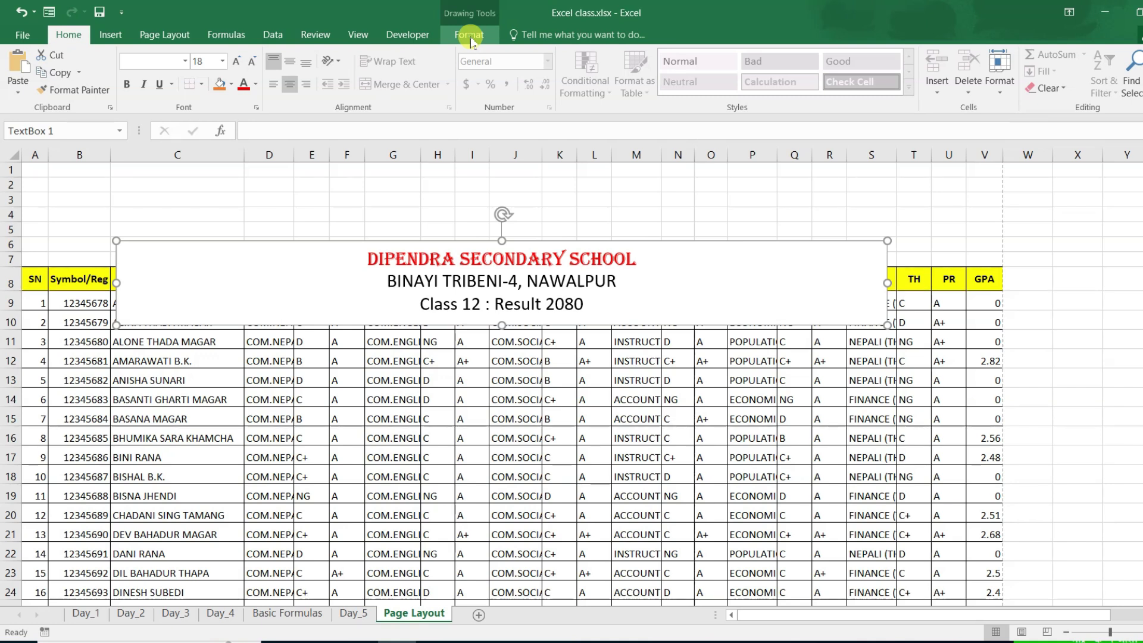
click(470, 35)
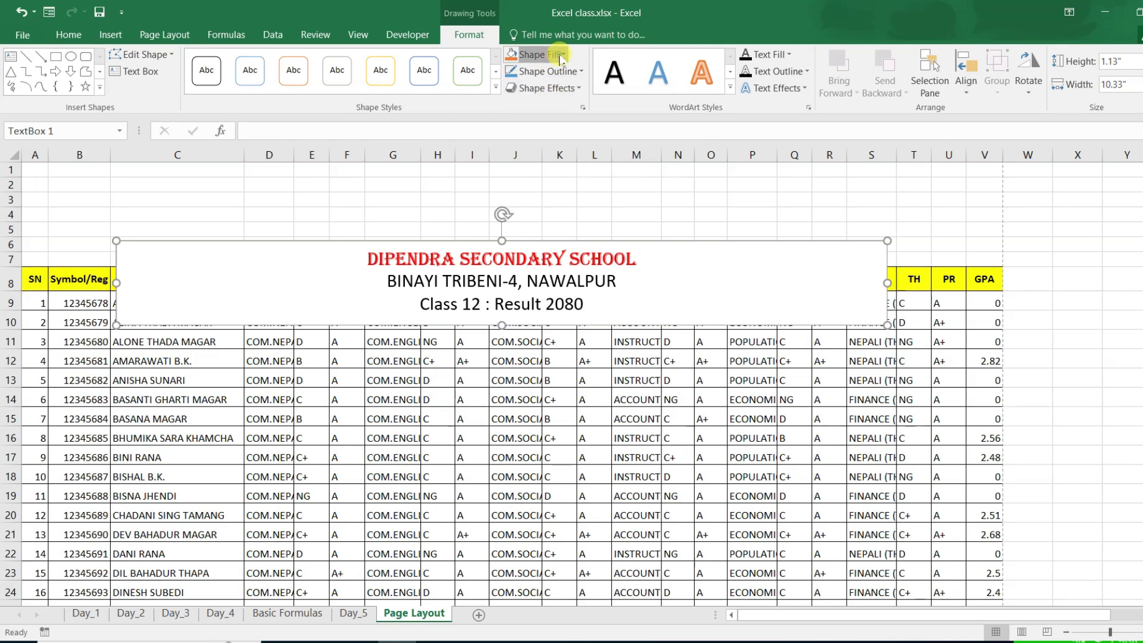
- Give the title box No Fill and No Outline, and move it above the yellow header row
click(554, 54)
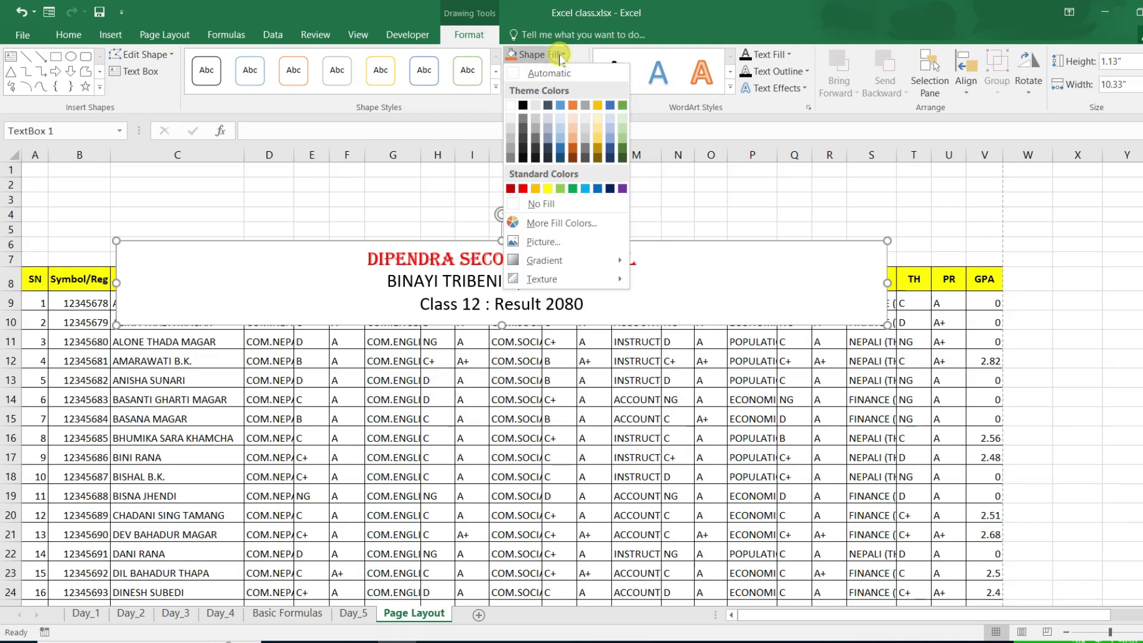
click(554, 205)
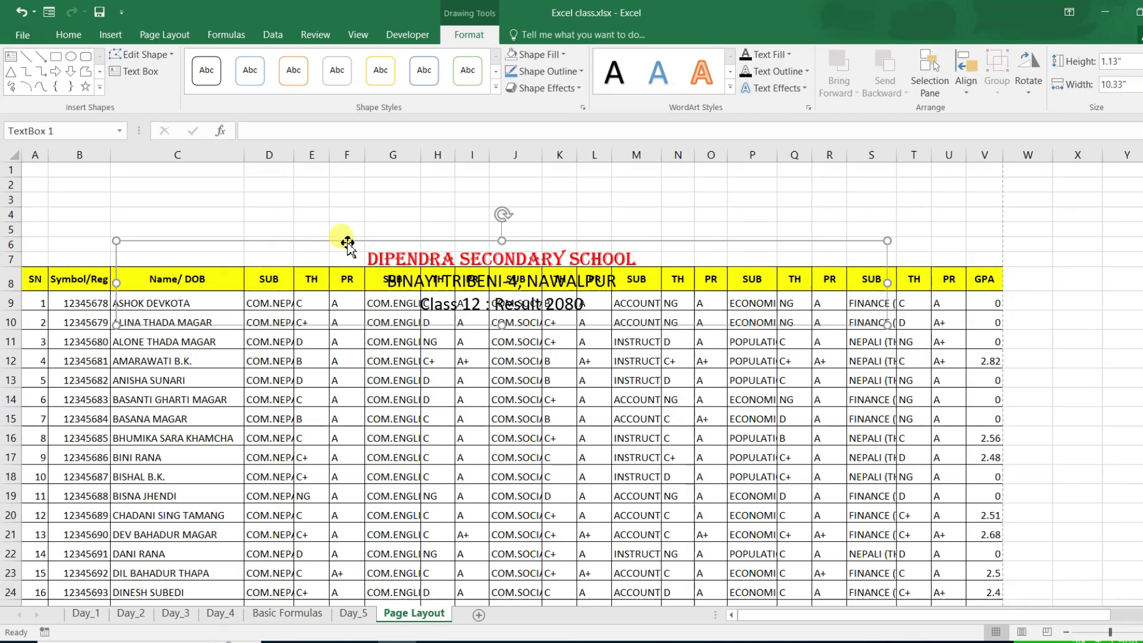
drag(347, 243, 329, 194)
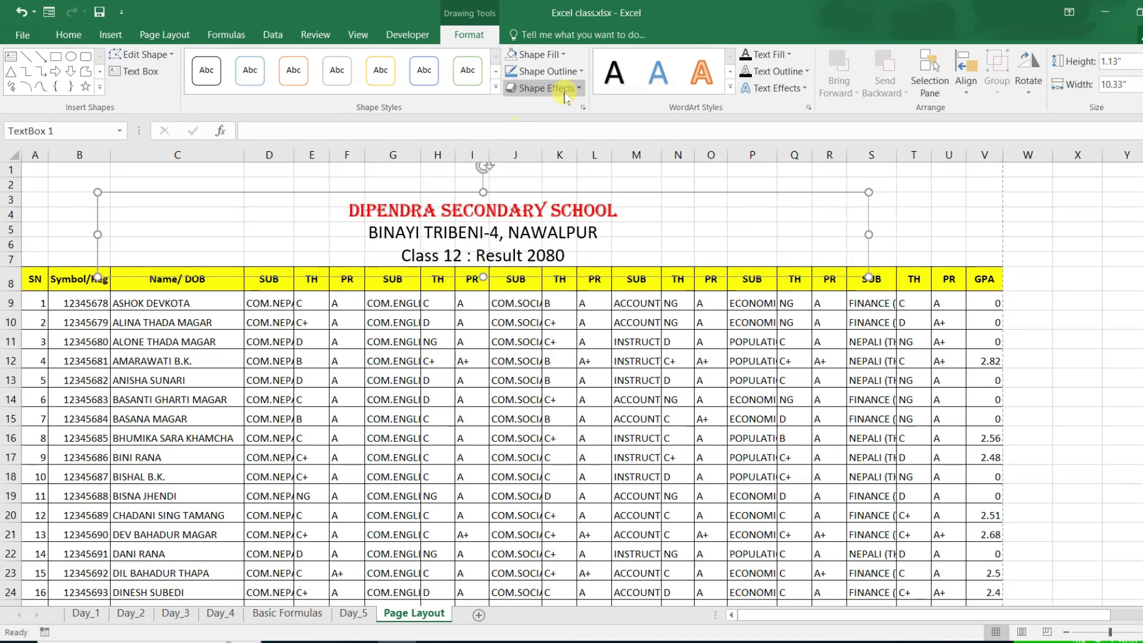
click(579, 73)
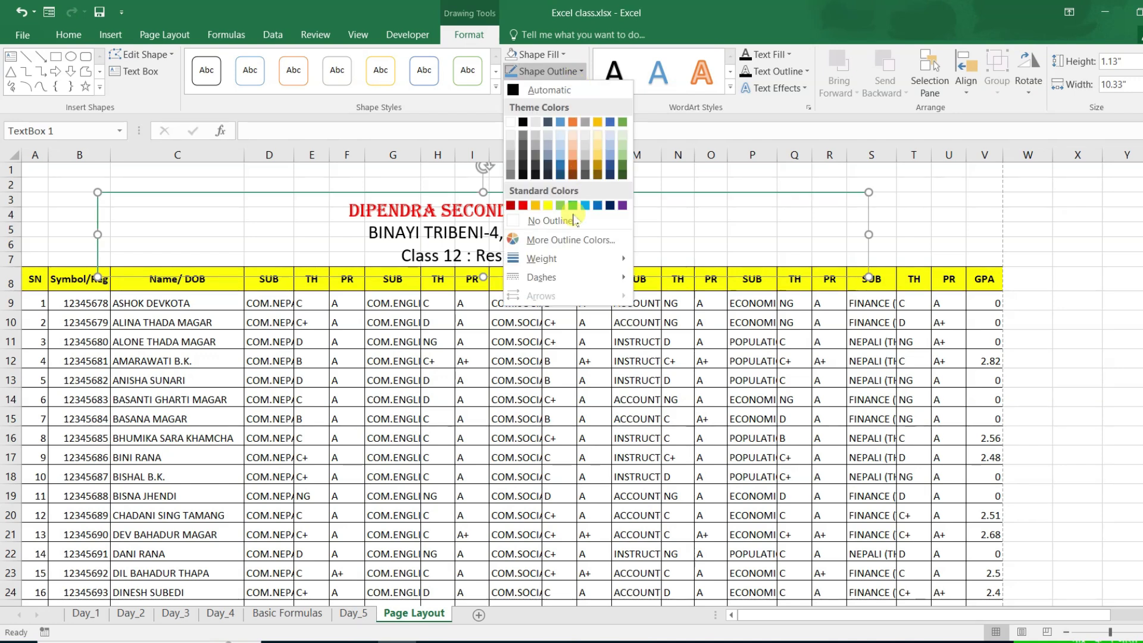
click(550, 221)
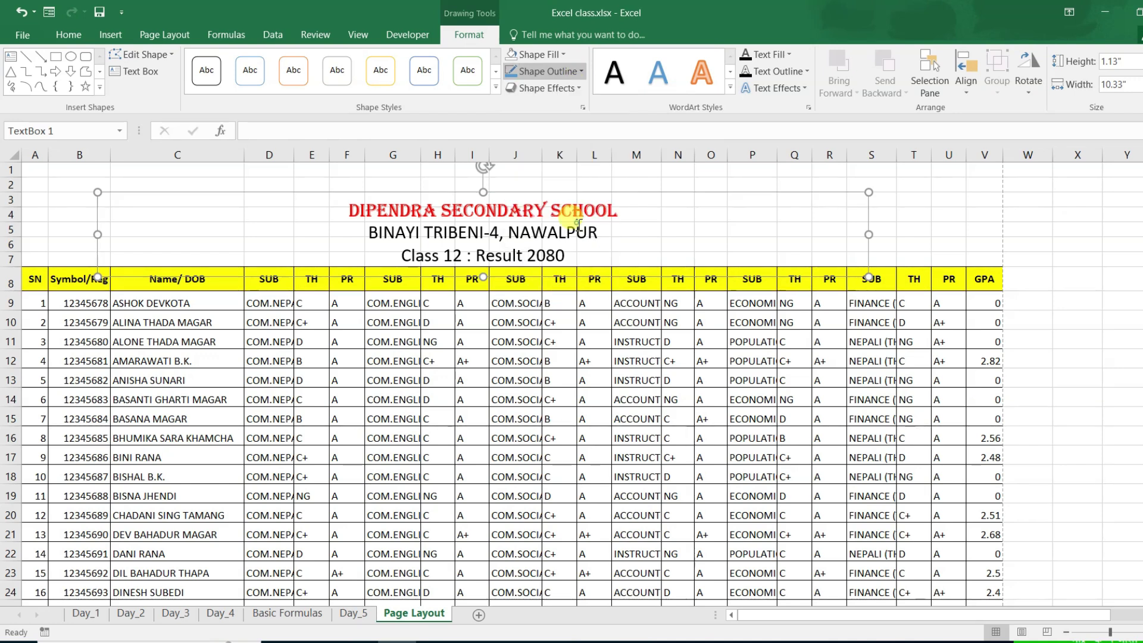
click(947, 261)
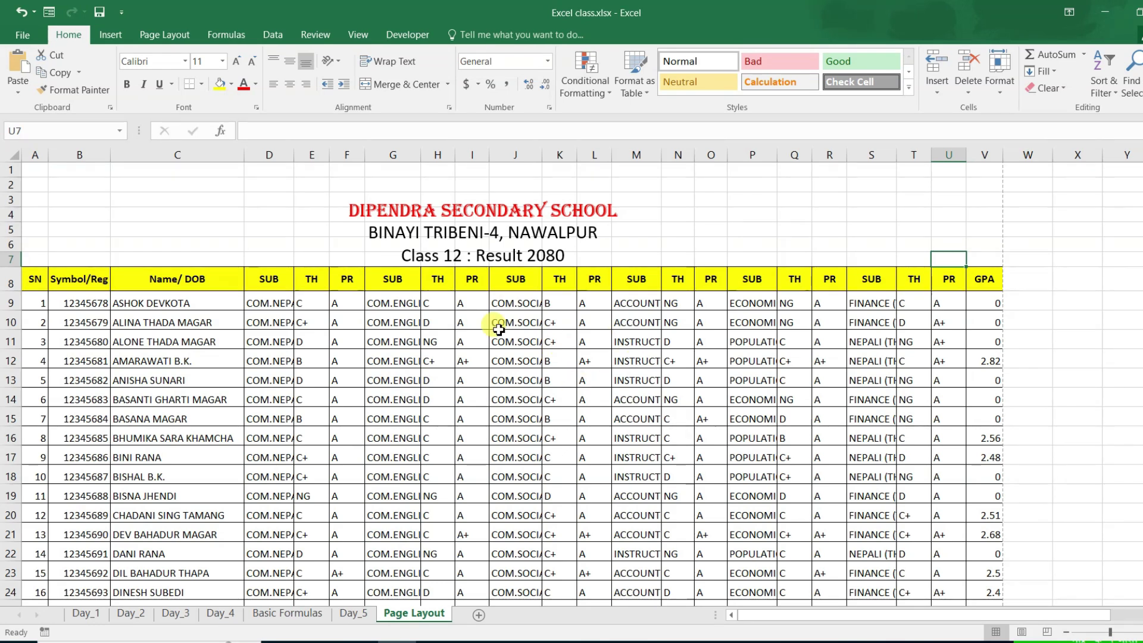
click(468, 271)
- Move the title box up to row 1 and stretch it from column A to column V
drag(511, 212, 486, 183)
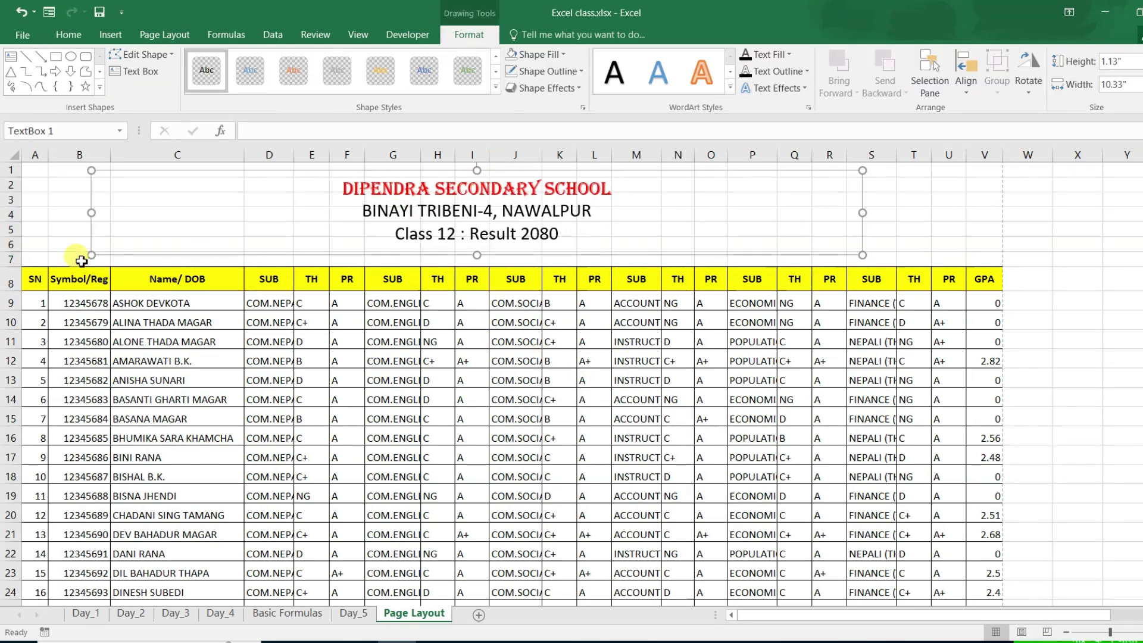
drag(91, 213, 28, 206)
drag(863, 212, 1002, 217)
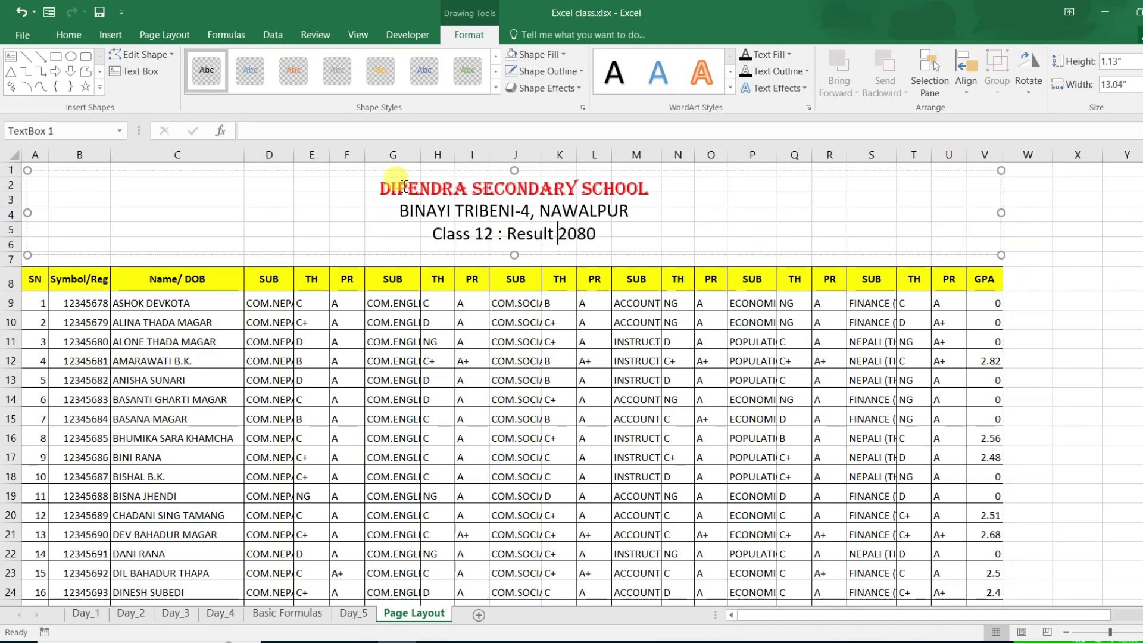
- Select the three centred title lines, then open print preview showing the title on page 1 of 3
drag(379, 186, 597, 234)
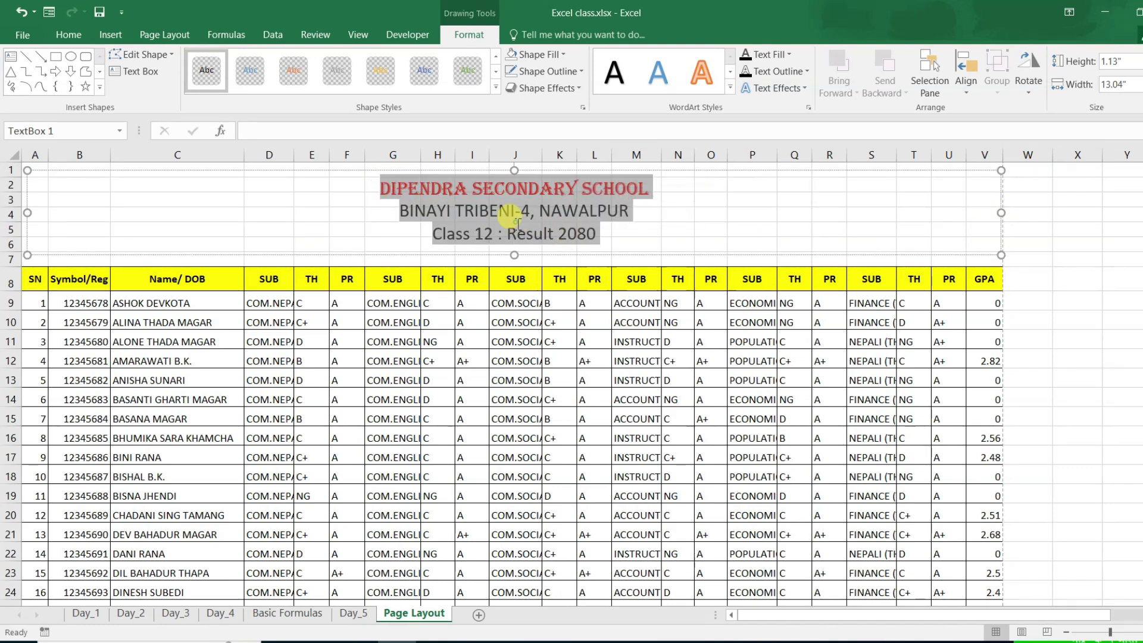
click(524, 322)
click(446, 211)
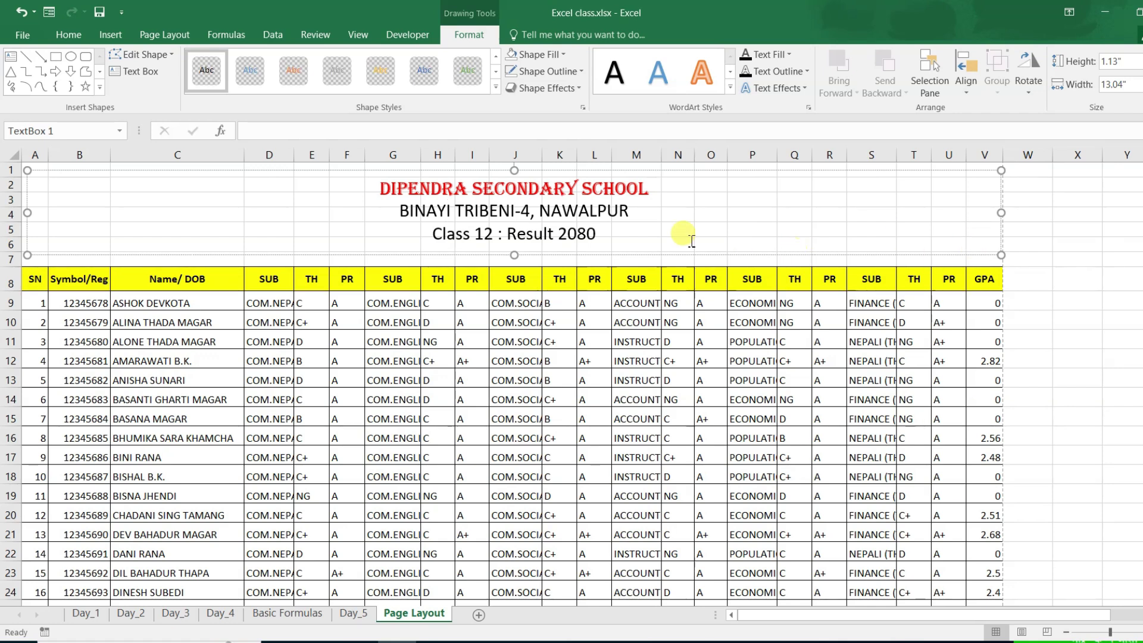
drag(380, 188, 599, 253)
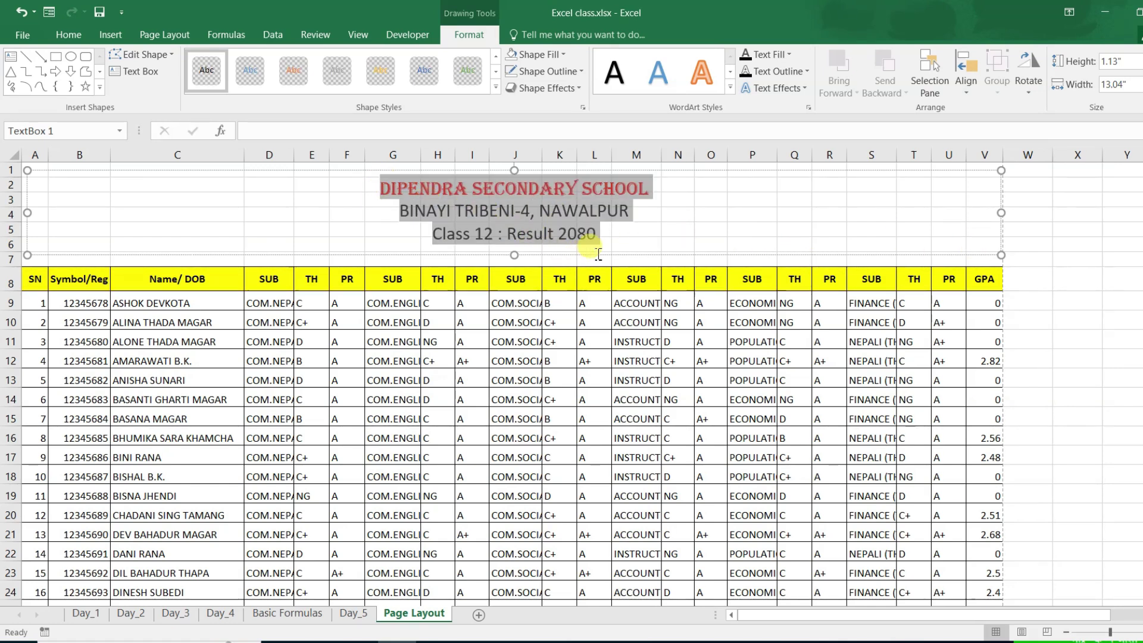
click(534, 322)
scroll(536, 357, down, 1)
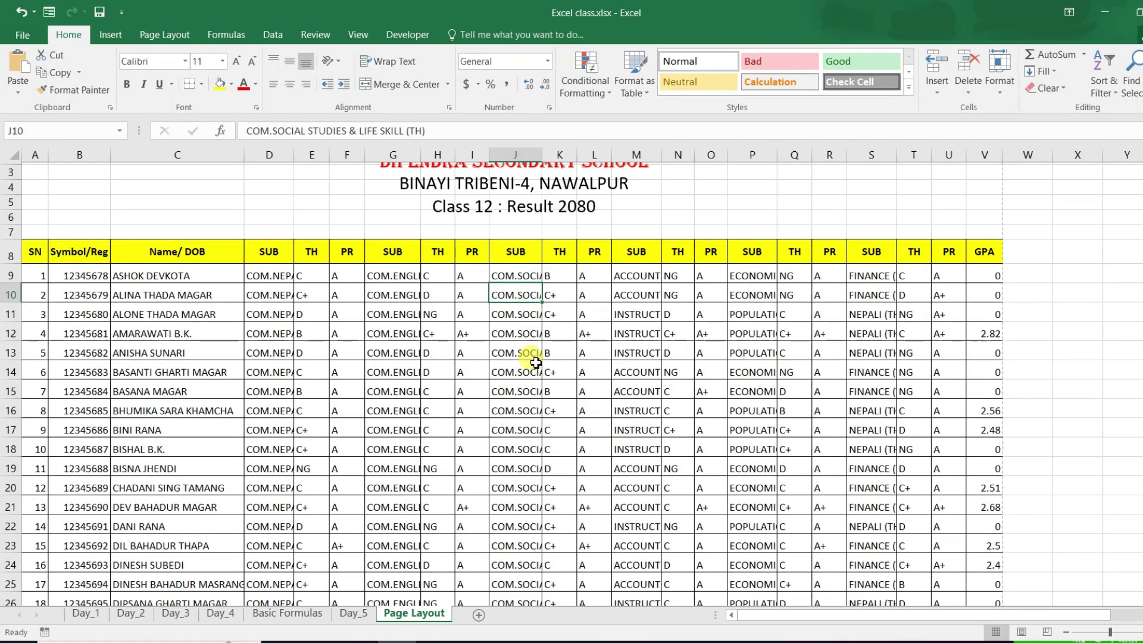
scroll(523, 301, up, 1)
click(530, 206)
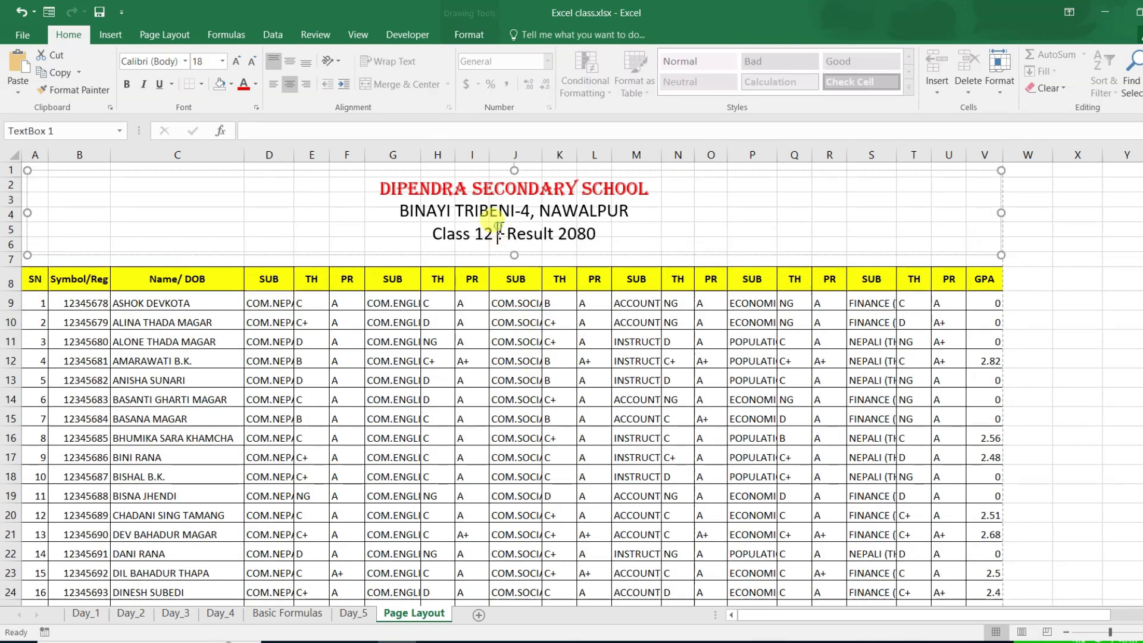
click(428, 317)
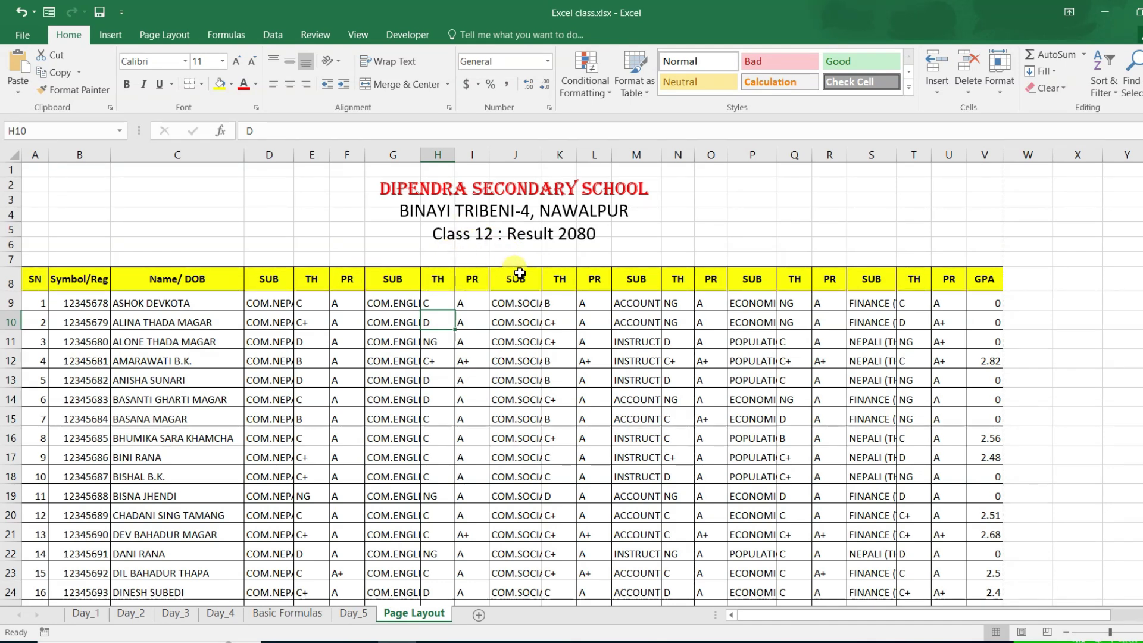
key(ctrl+p)
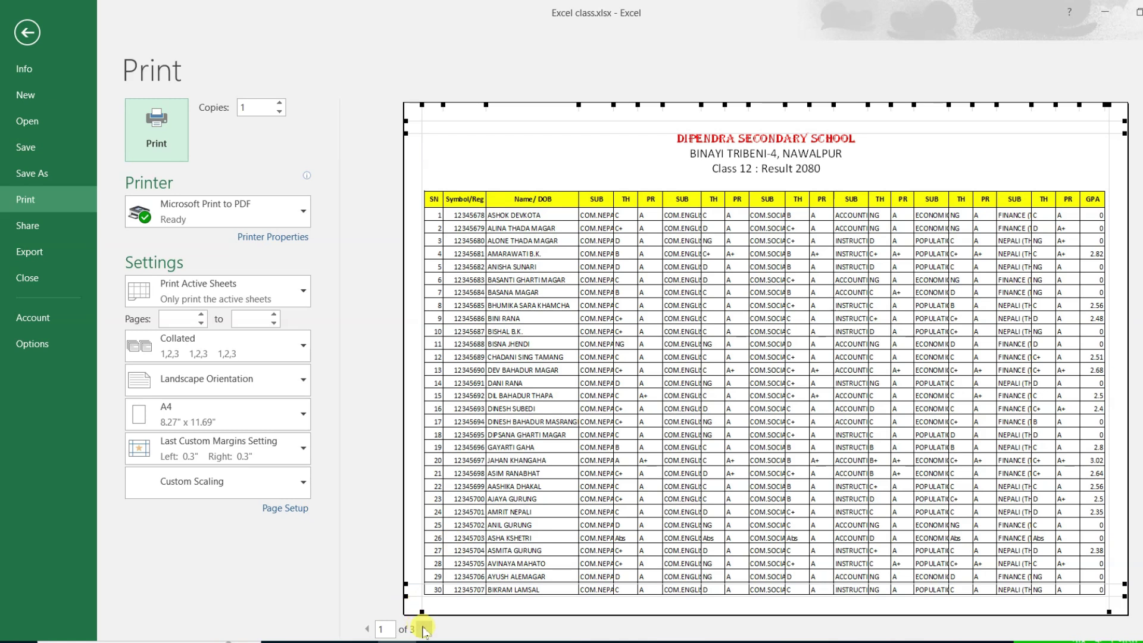
click(426, 630)
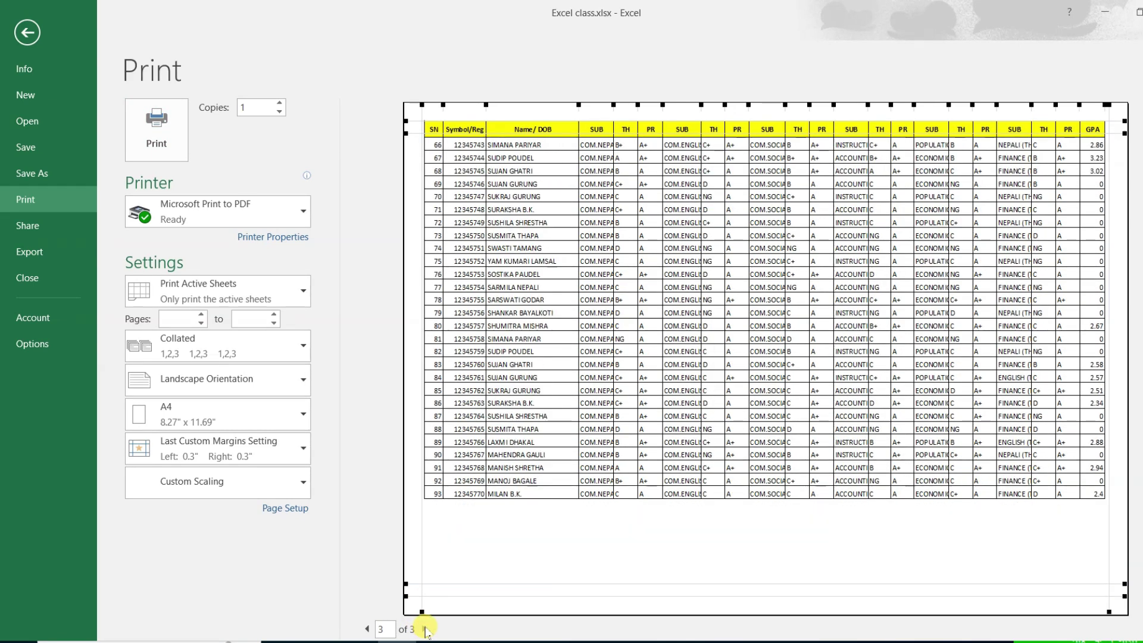
click(26, 33)
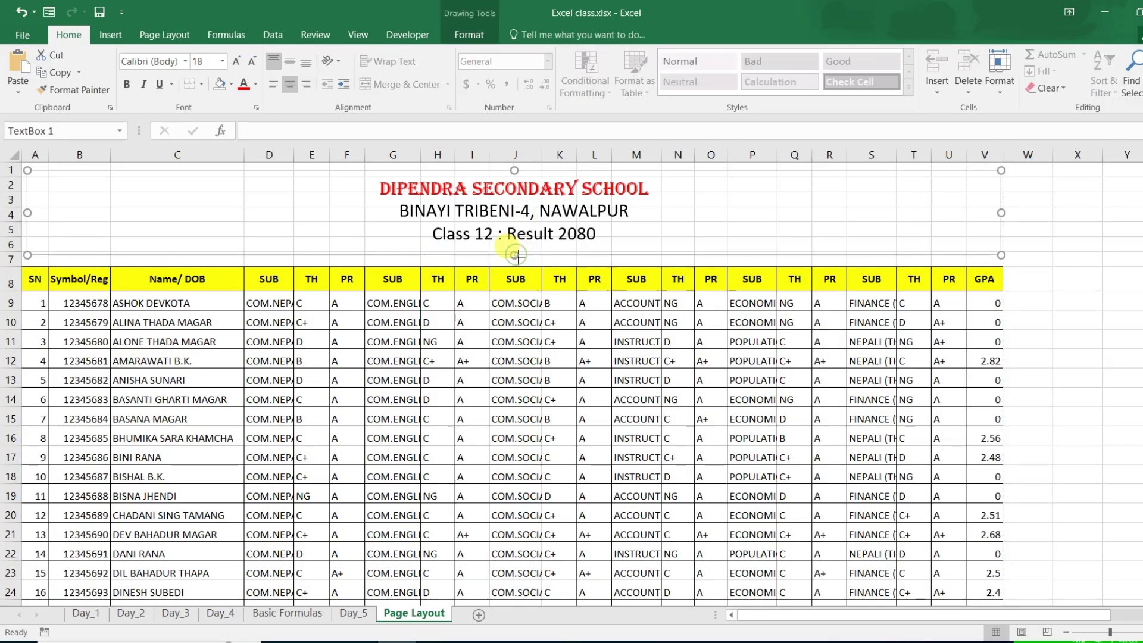
- Shorten the title box to end above row 7, keeping the Class 12 line visible
drag(515, 255, 516, 224)
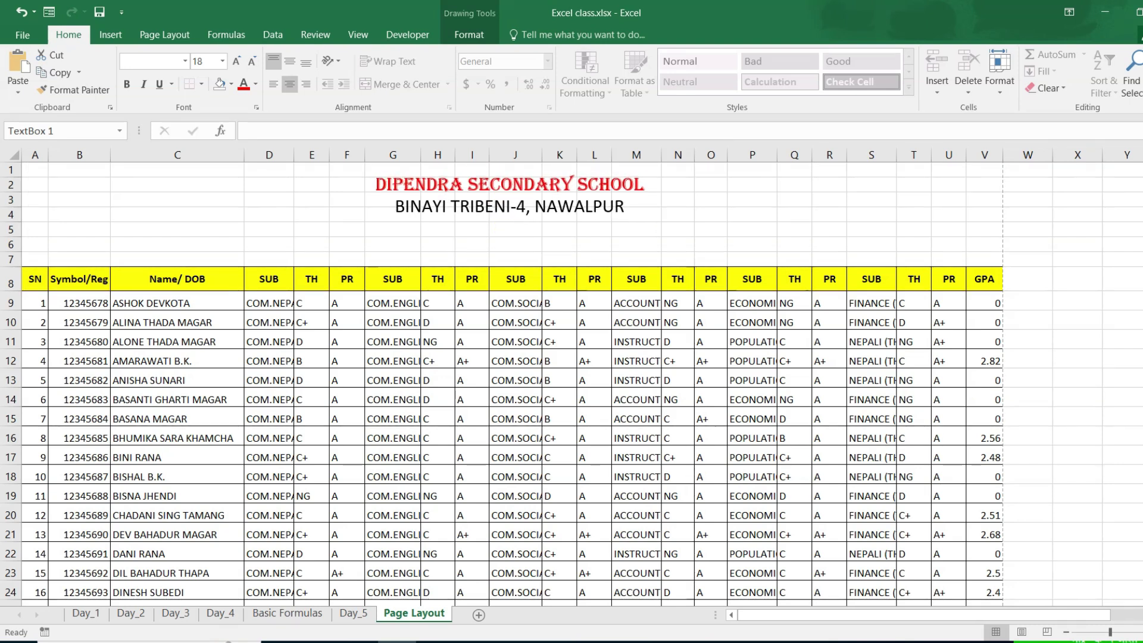
click(508, 241)
drag(508, 242, 510, 249)
text(Class 12 : Result 2080)
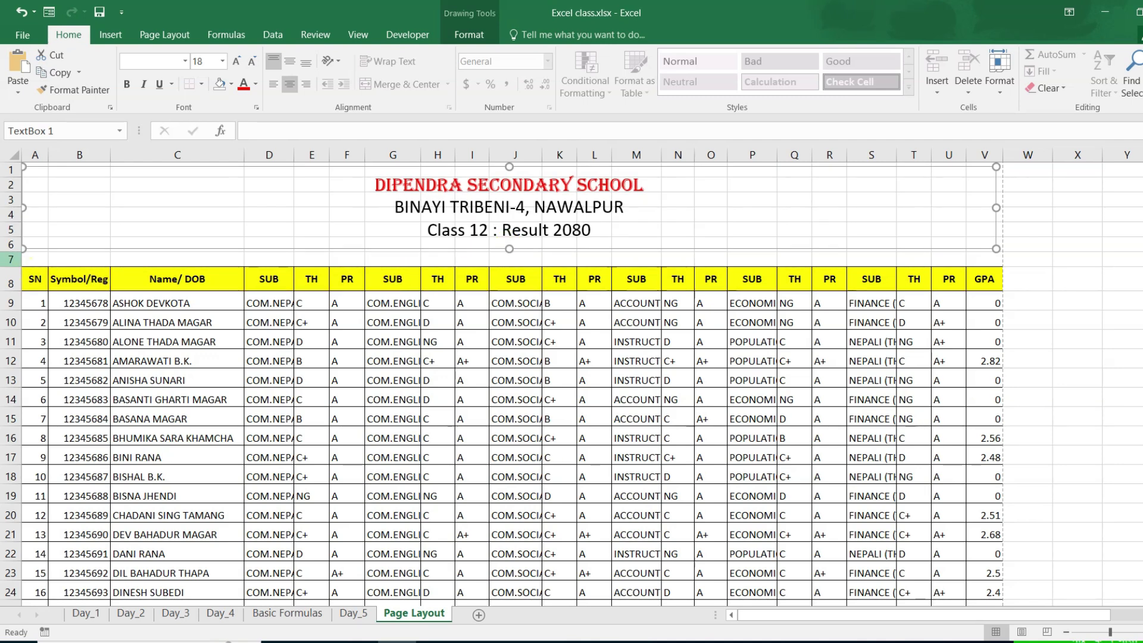
click(10, 259)
right_click(15, 261)
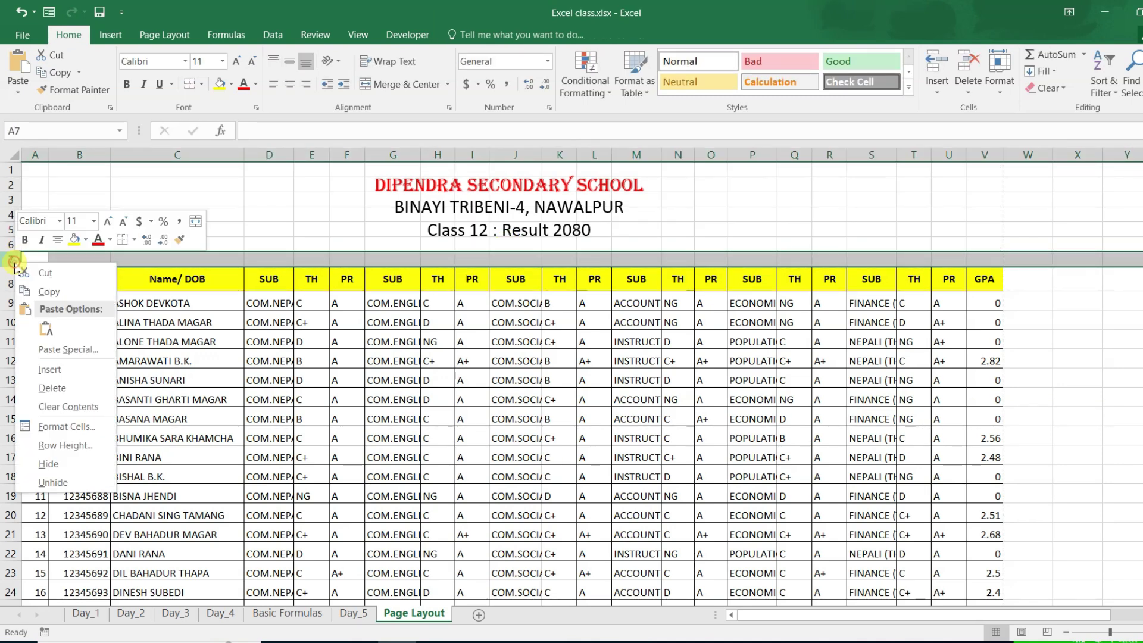
- Delete the empty row 7 so the SN / Name/ DOB header row moves up into row 7
click(49, 388)
click(347, 345)
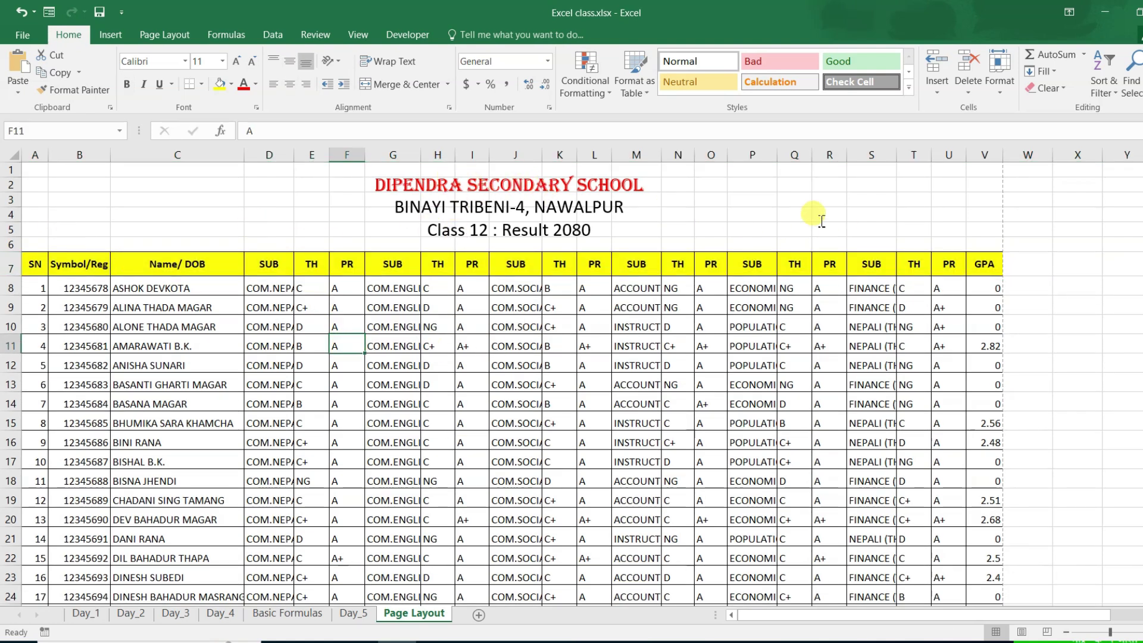
click(710, 262)
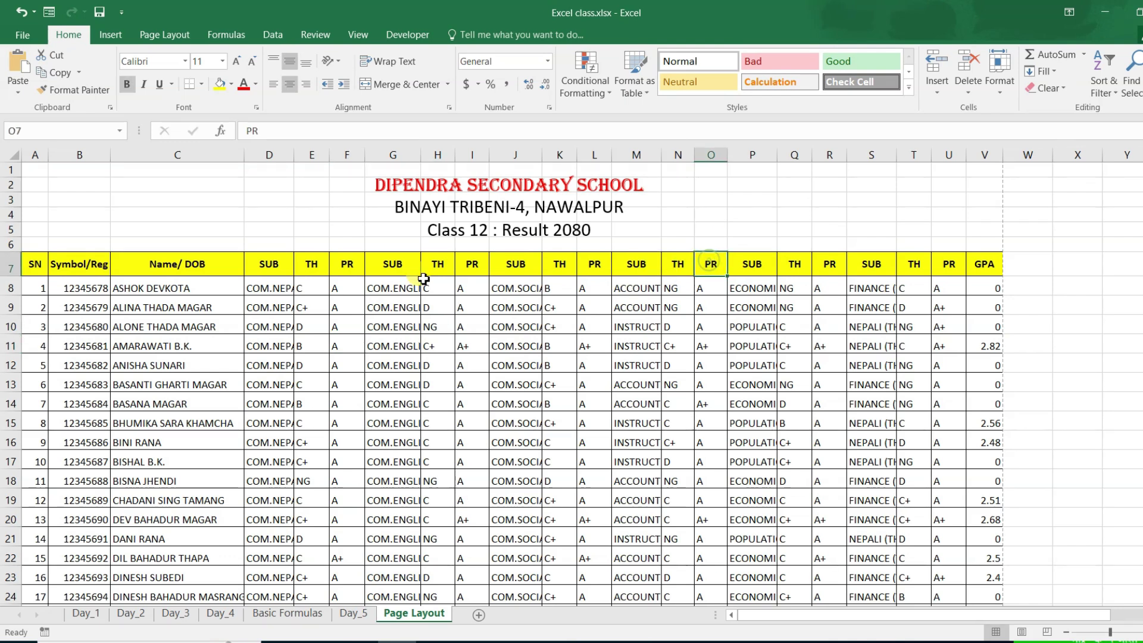
click(11, 264)
drag(10, 170, 11, 264)
click(133, 268)
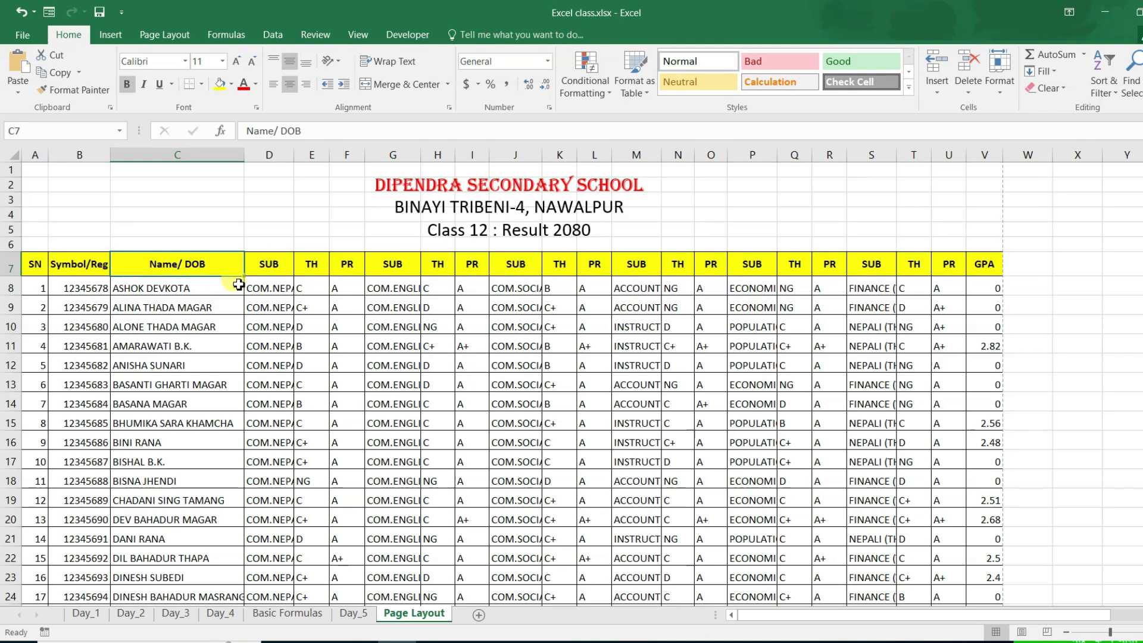
click(185, 36)
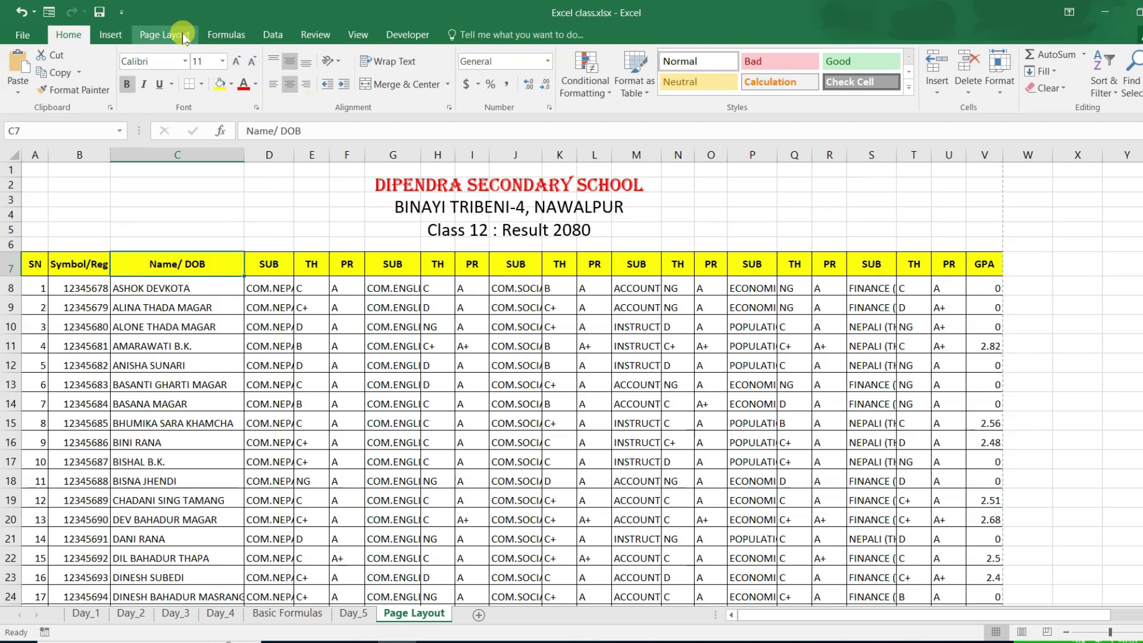
- Change the print titles' rows to repeat at top from $7:$7 to $1:$7
click(184, 37)
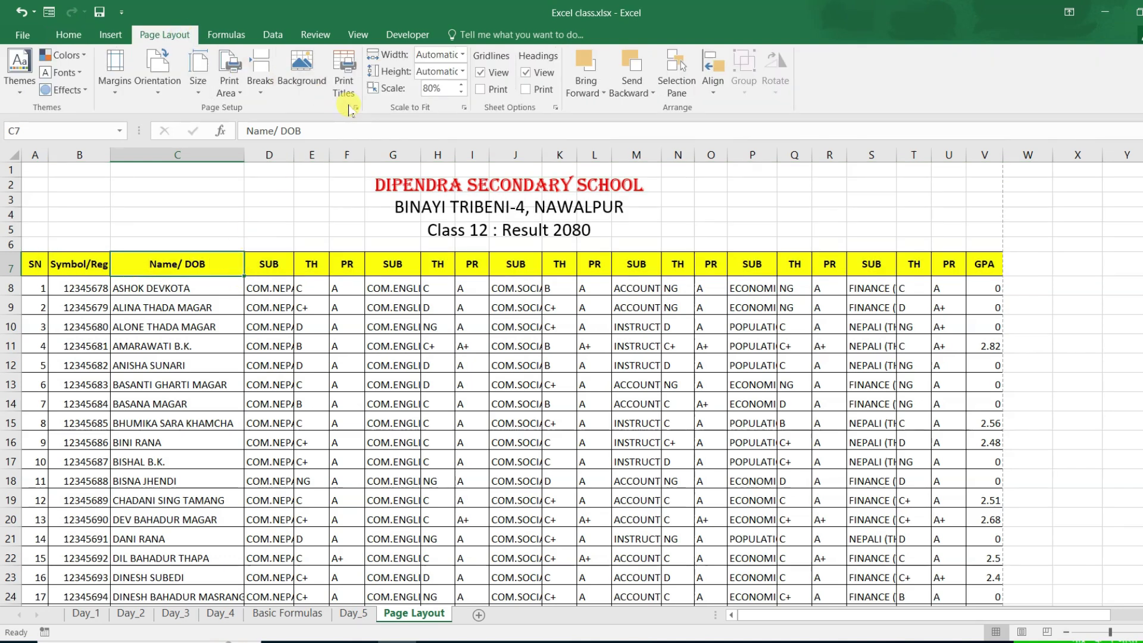
click(346, 83)
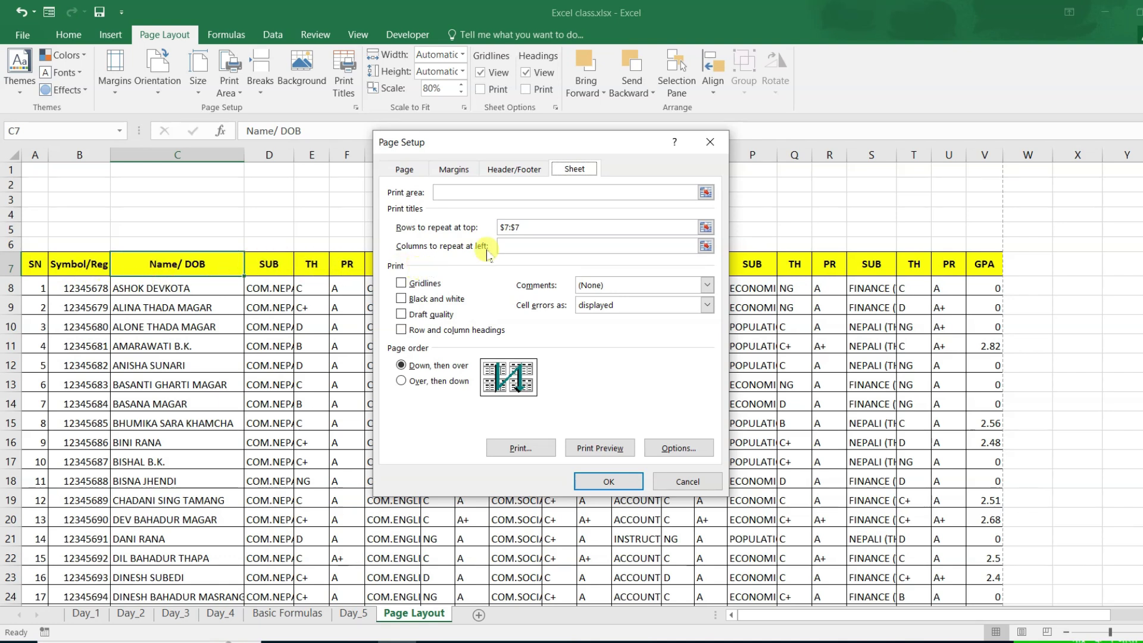
click(521, 227)
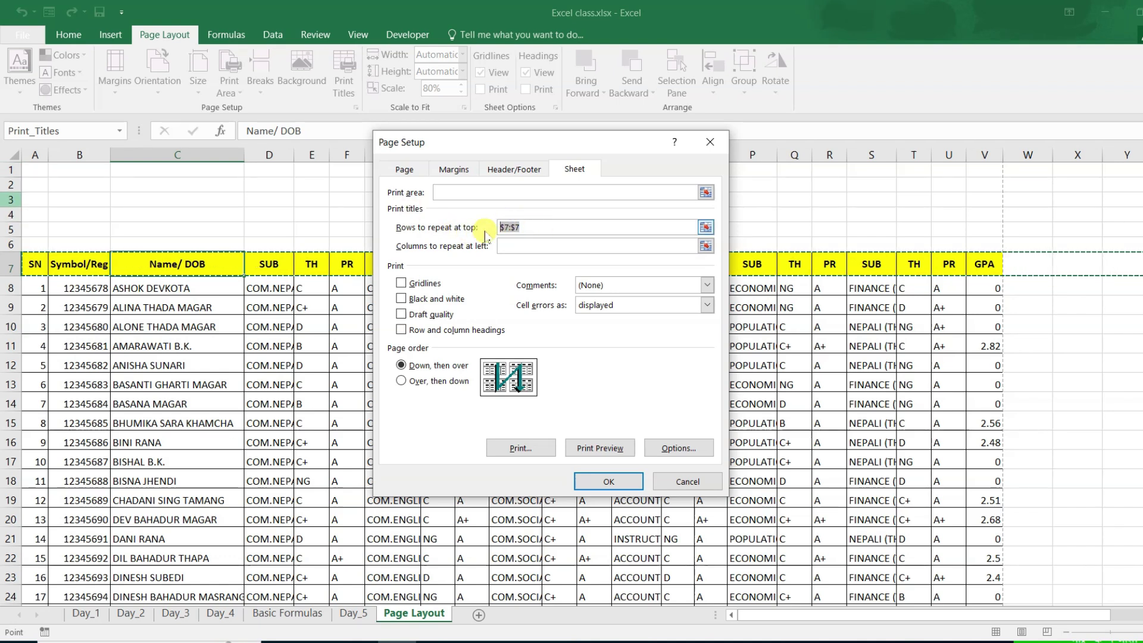
key(BackSpace)
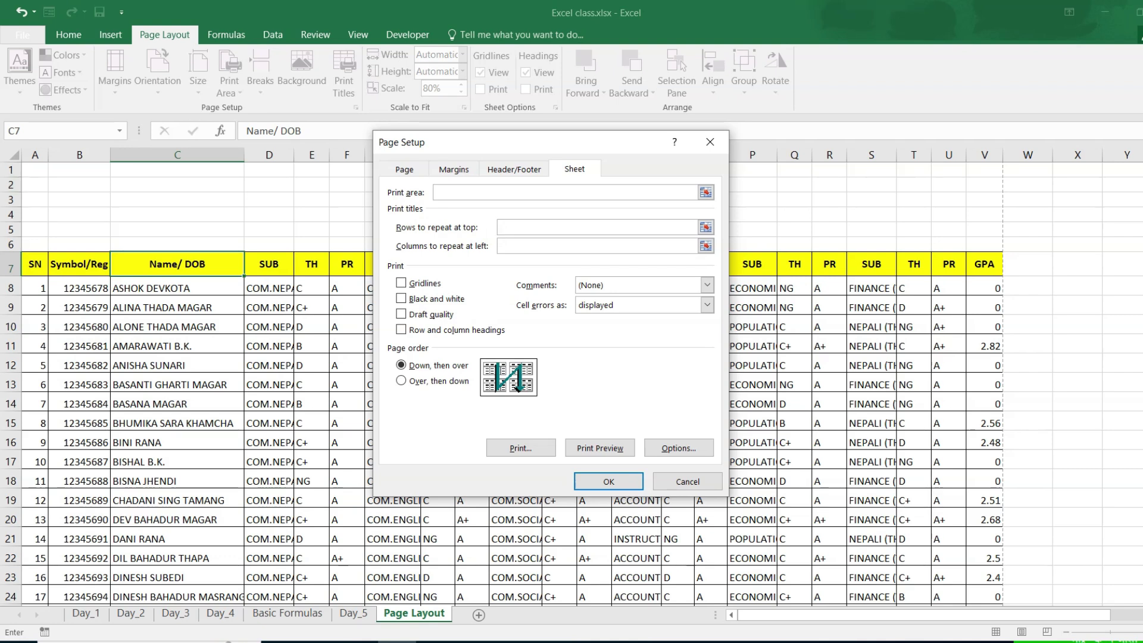
drag(10, 172, 10, 264)
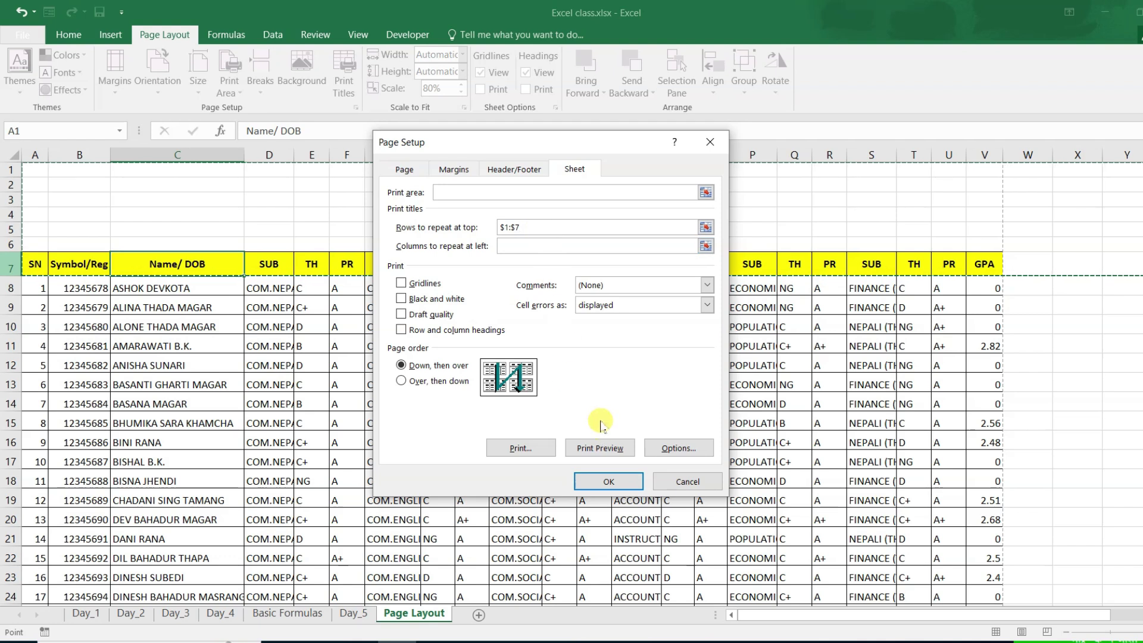
click(610, 482)
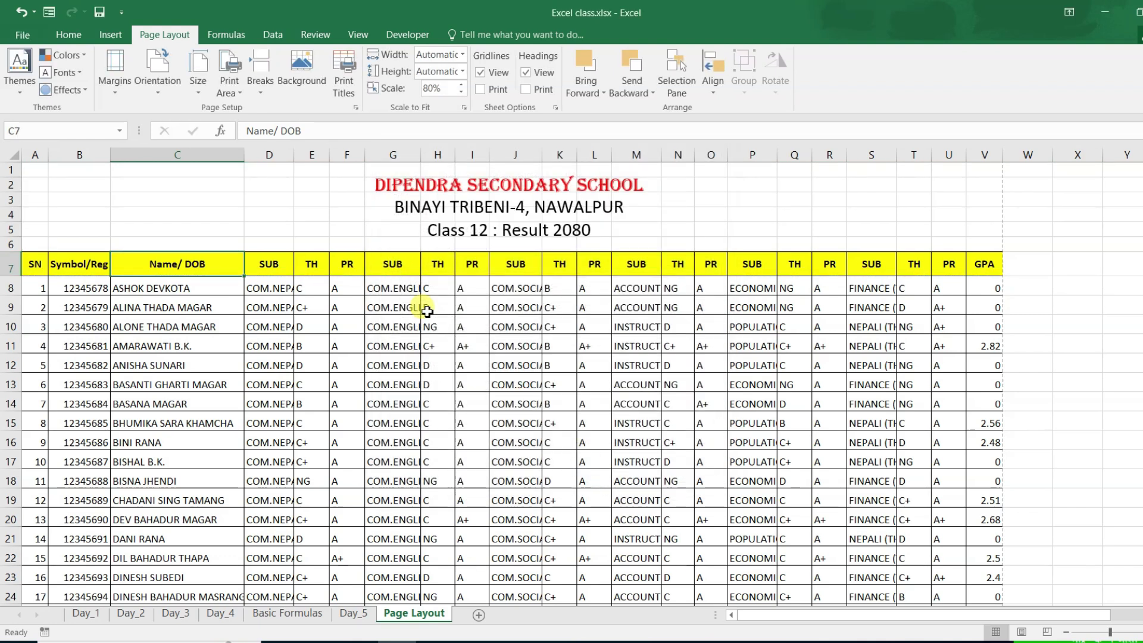
click(412, 294)
key(ctrl+p)
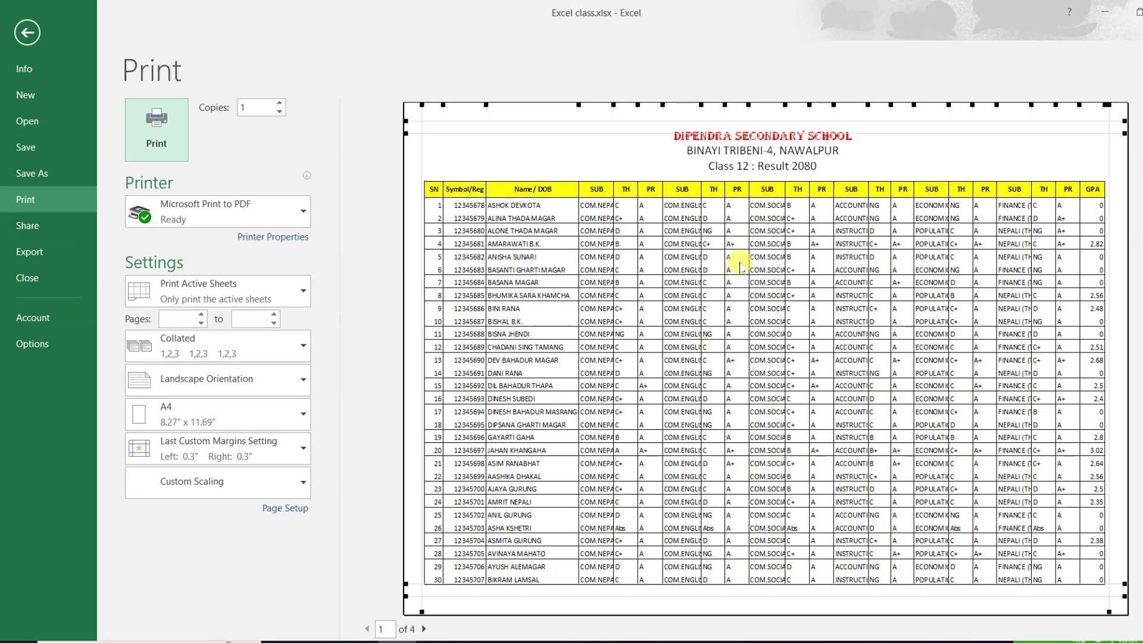
click(424, 628)
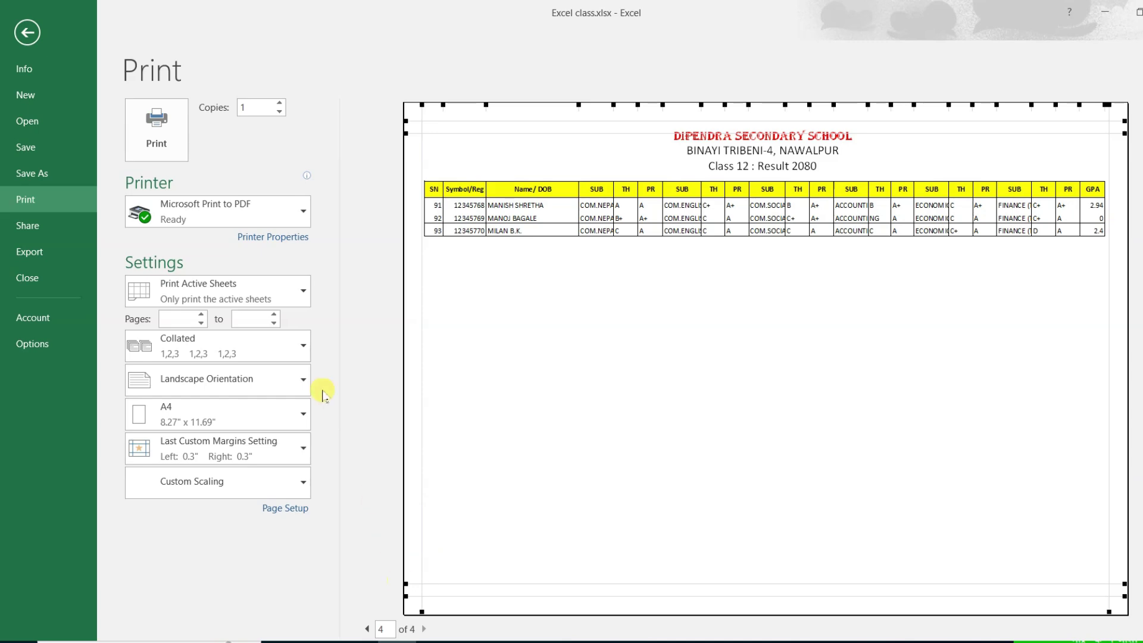
click(27, 41)
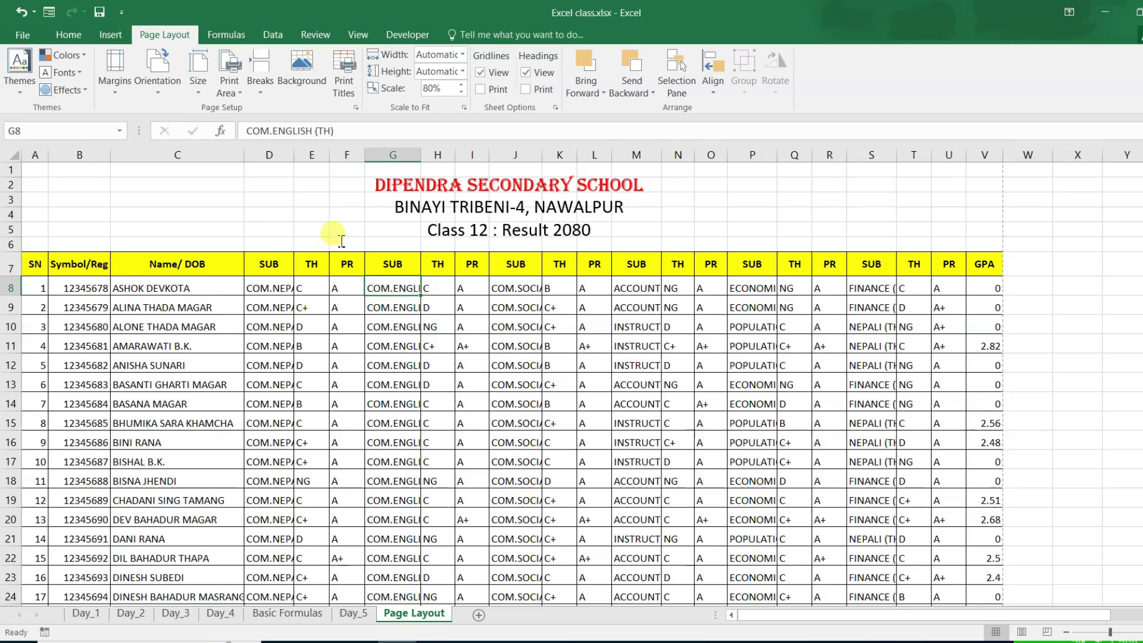
- Deselect the title box and open the print preview of the landscape sheet, page 1 of 4
click(341, 240)
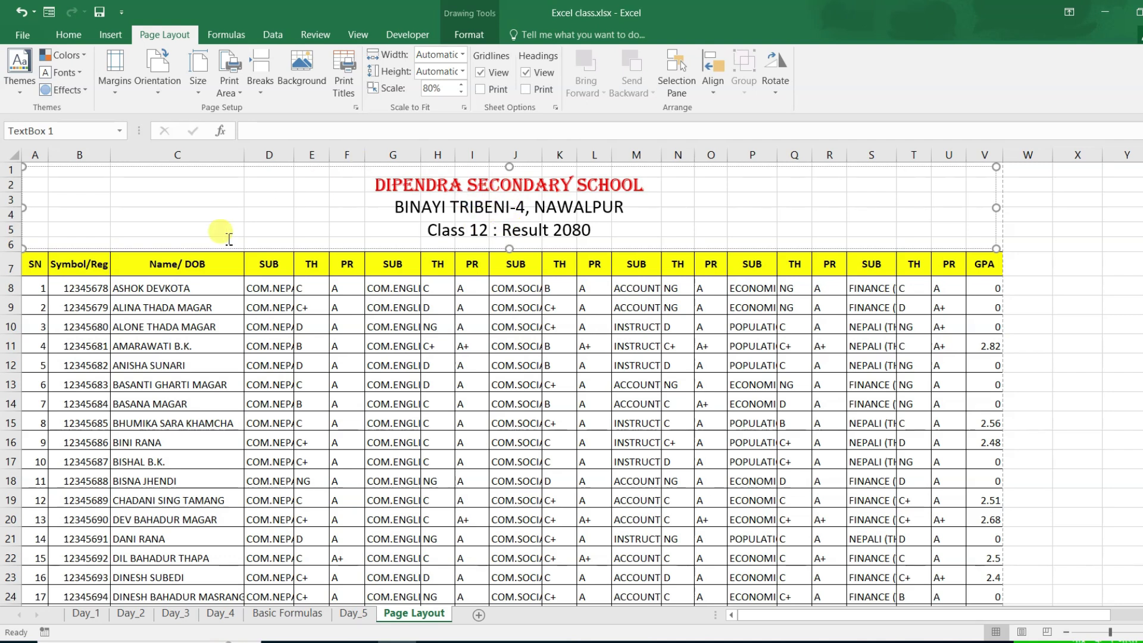
click(384, 343)
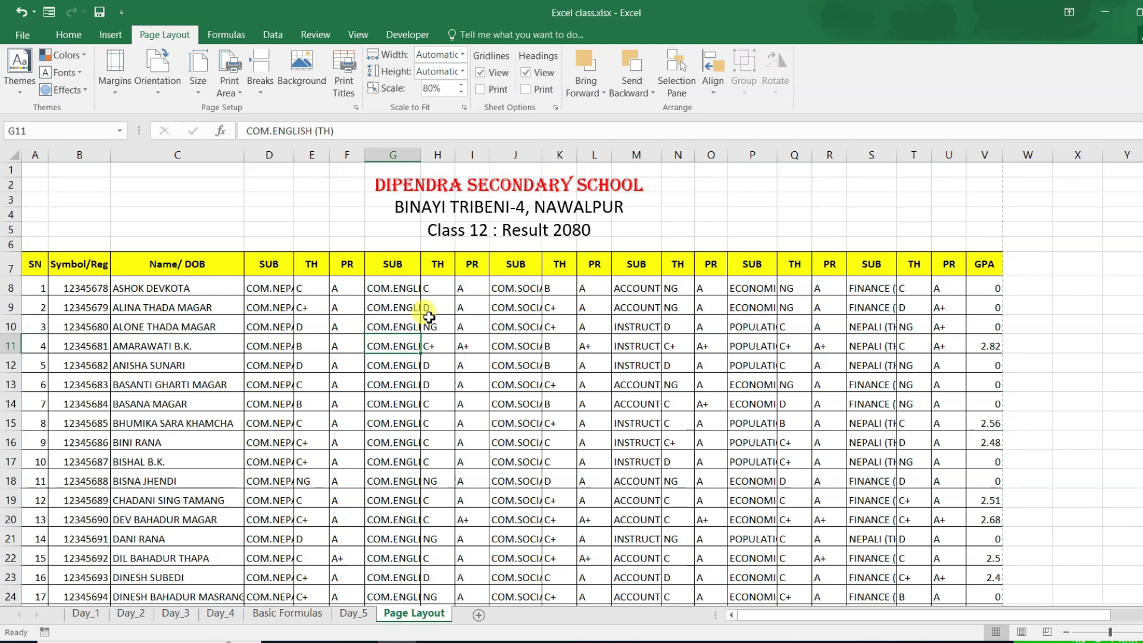
key(ctrl+p)
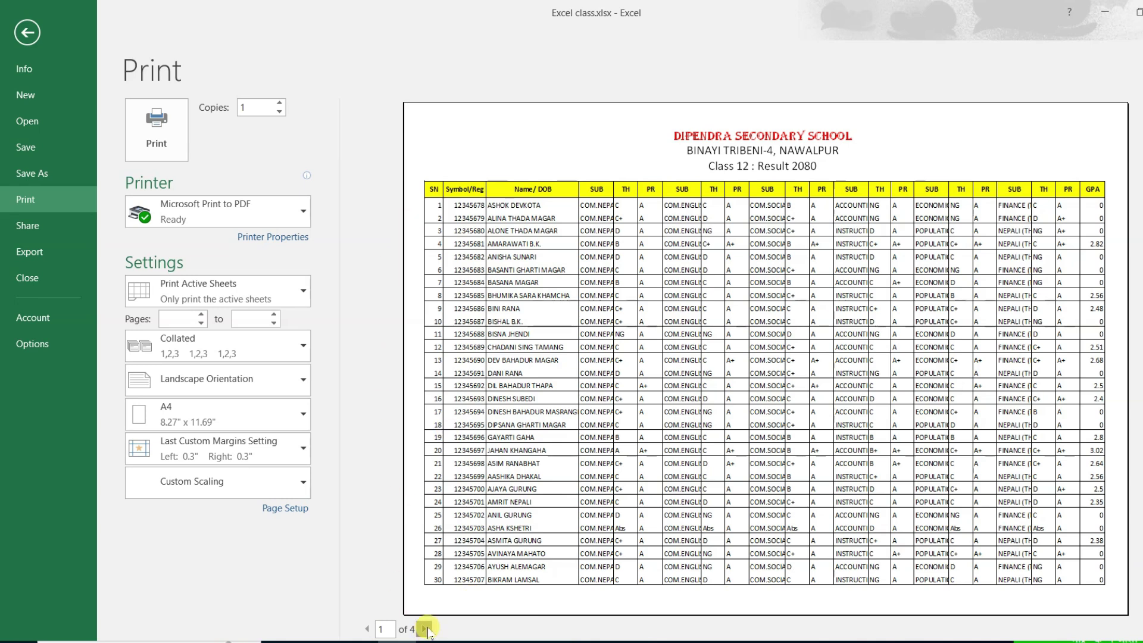
- Check page 2 of the preview, return to the worksheet, and open Page Setup
click(426, 629)
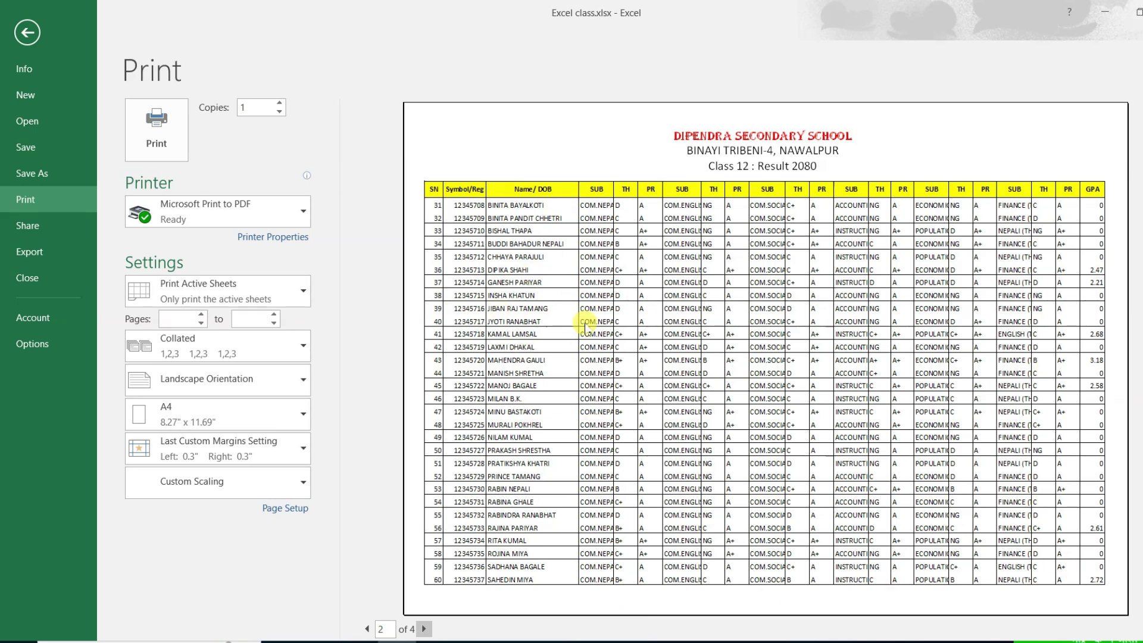
click(28, 33)
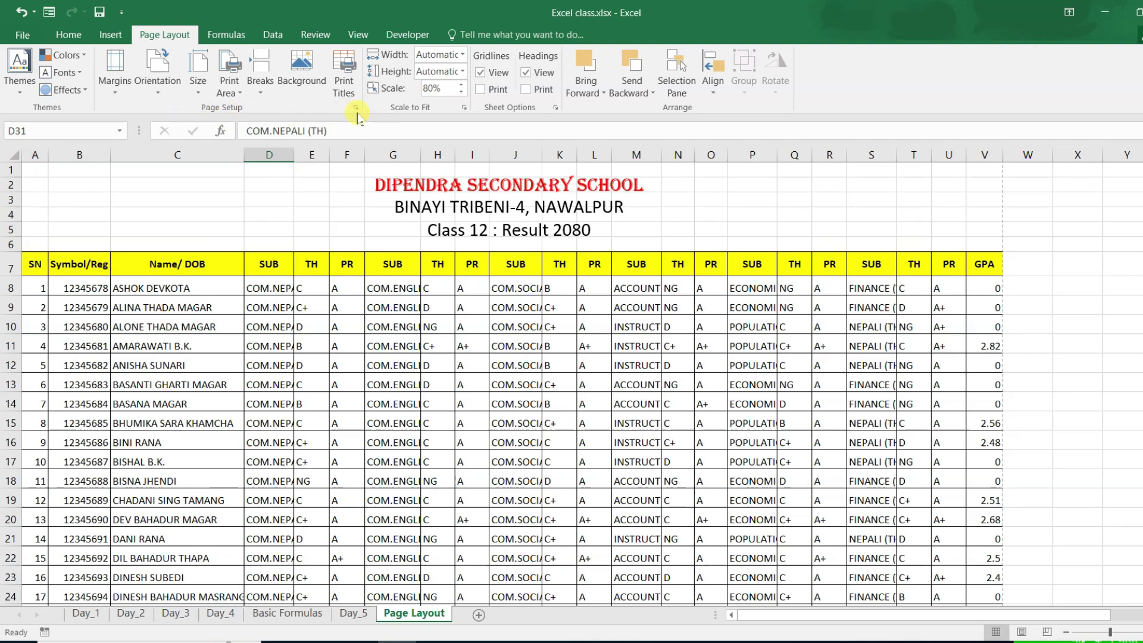
click(359, 112)
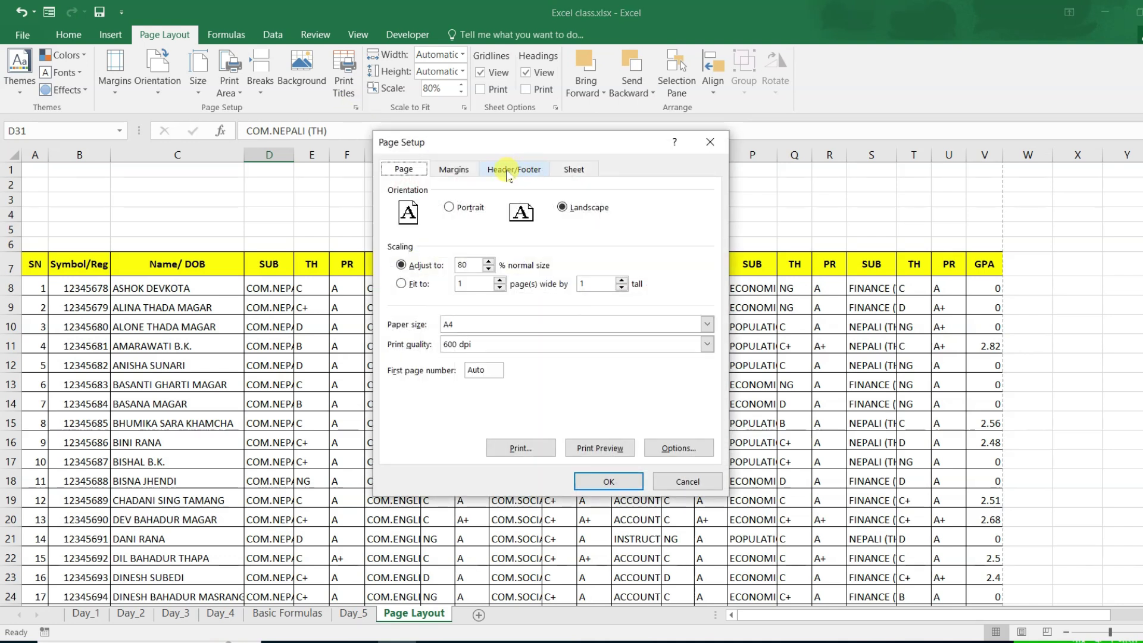
click(507, 171)
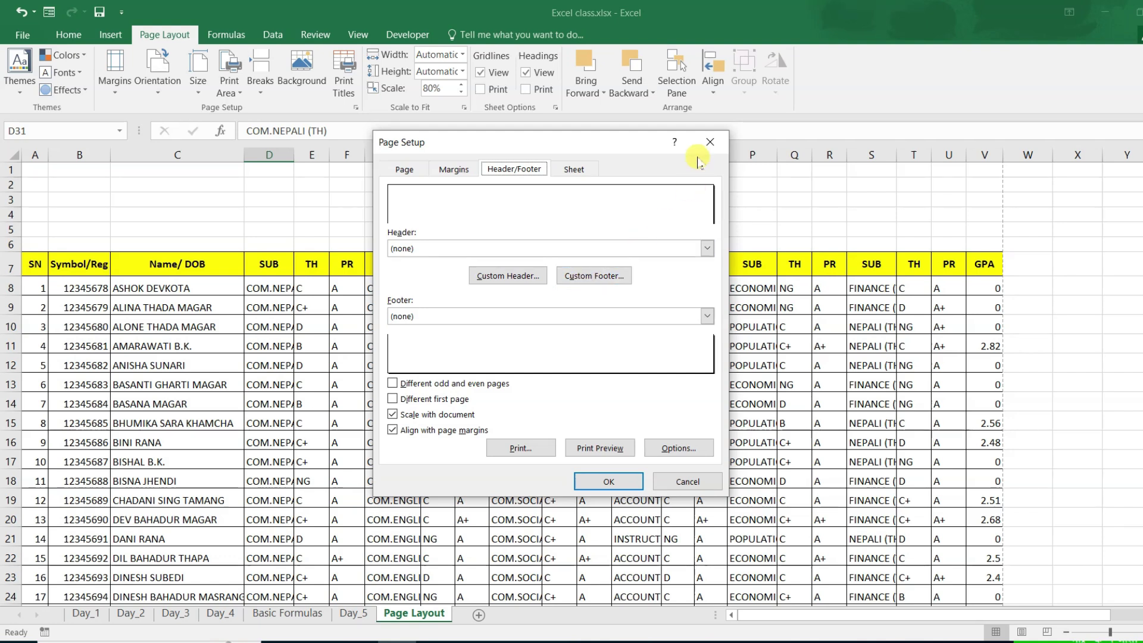
click(708, 142)
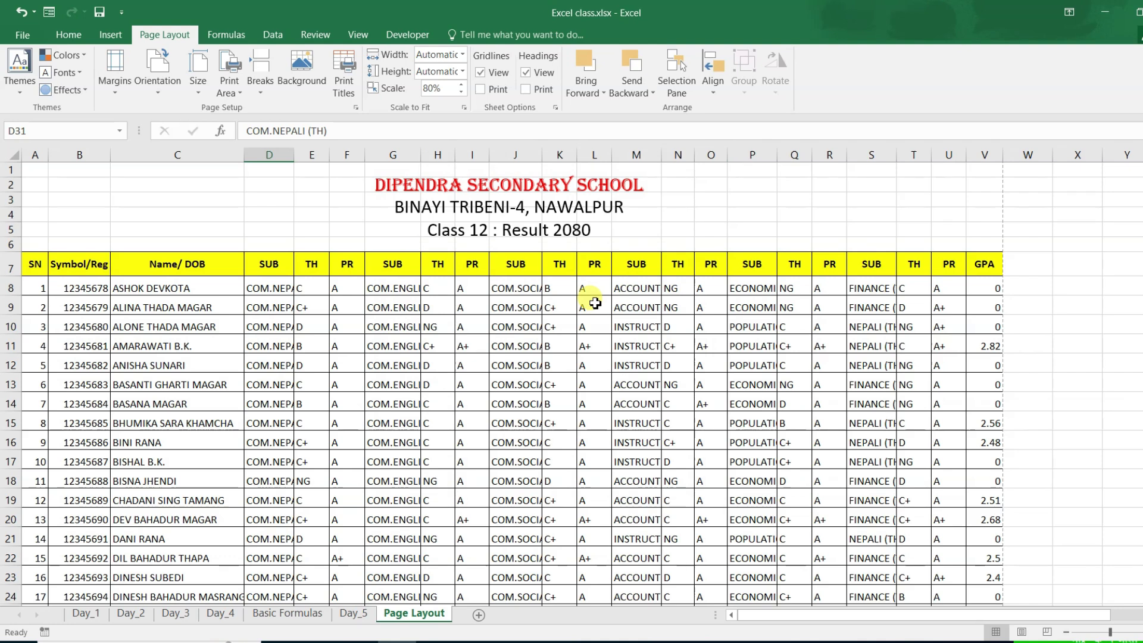
- Add a custom footer with 'Class teacher' in the left section via Page Setup
key(ctrl+p)
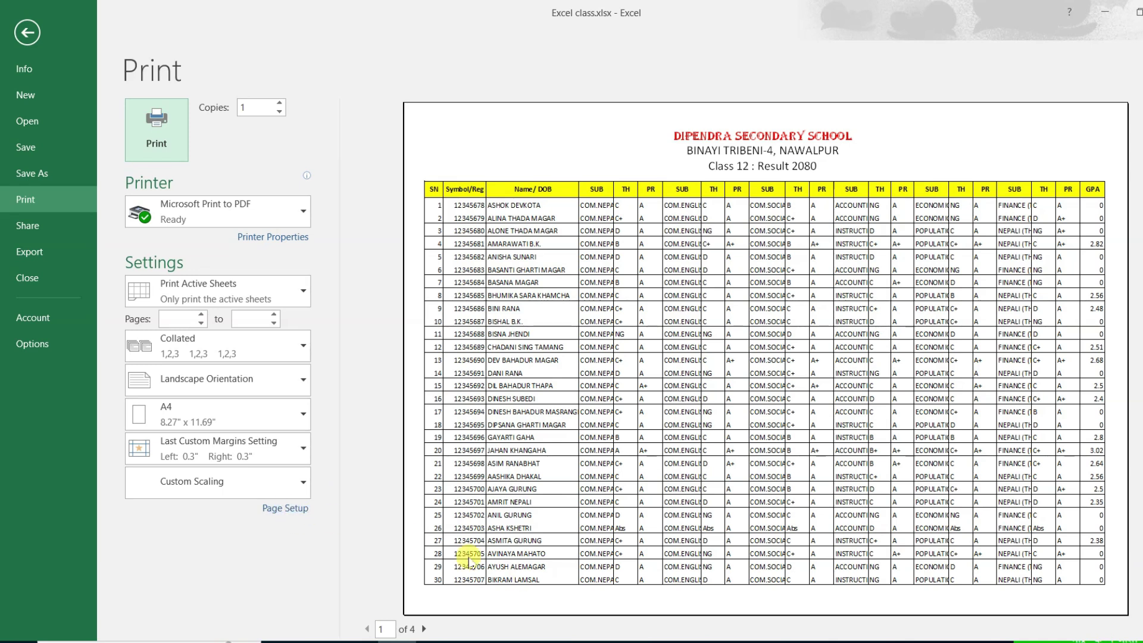
click(288, 511)
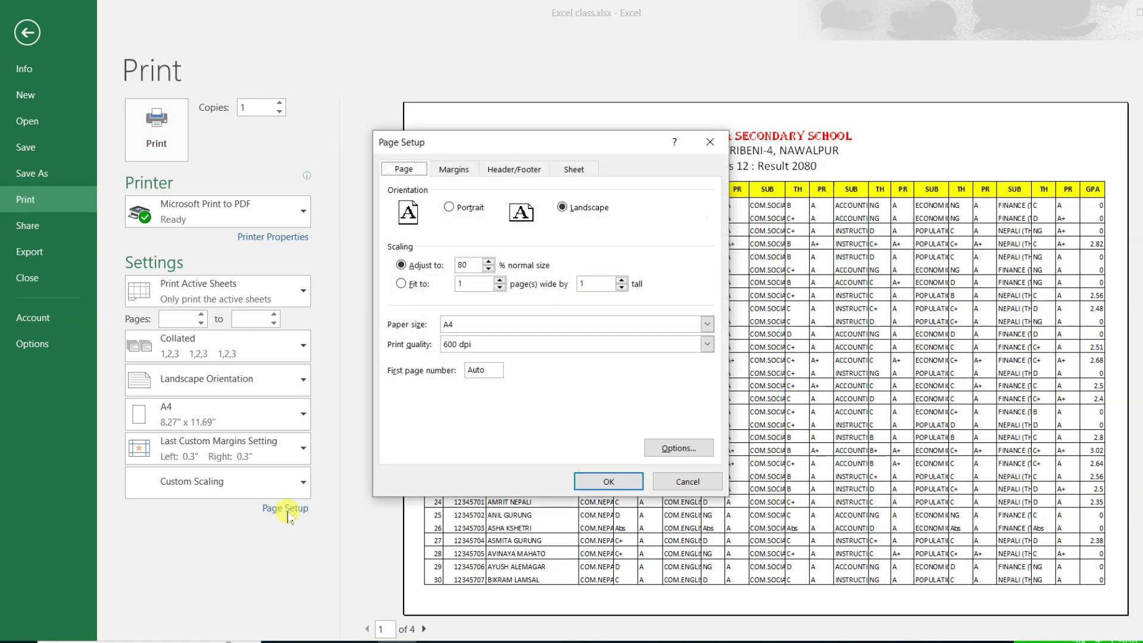
drag(588, 146, 372, 126)
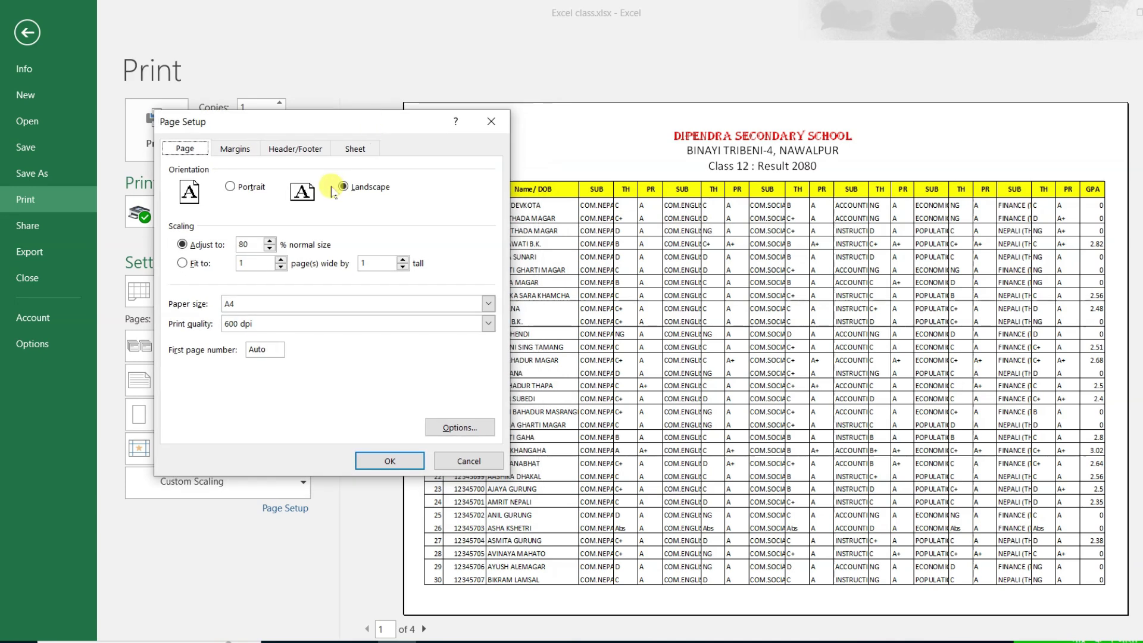
click(295, 149)
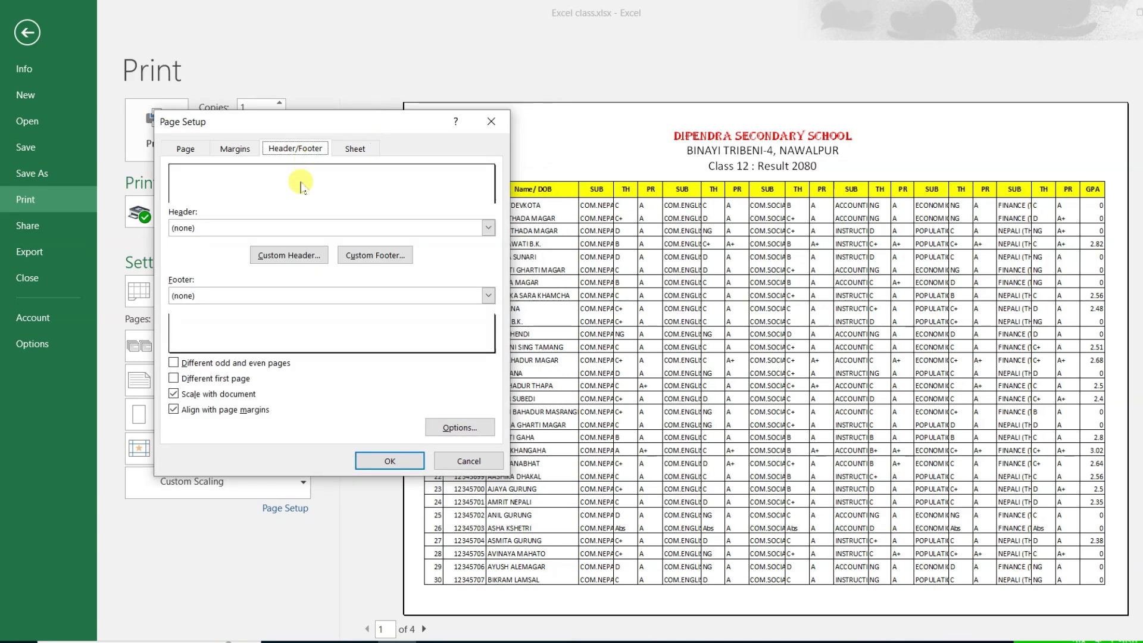
click(382, 261)
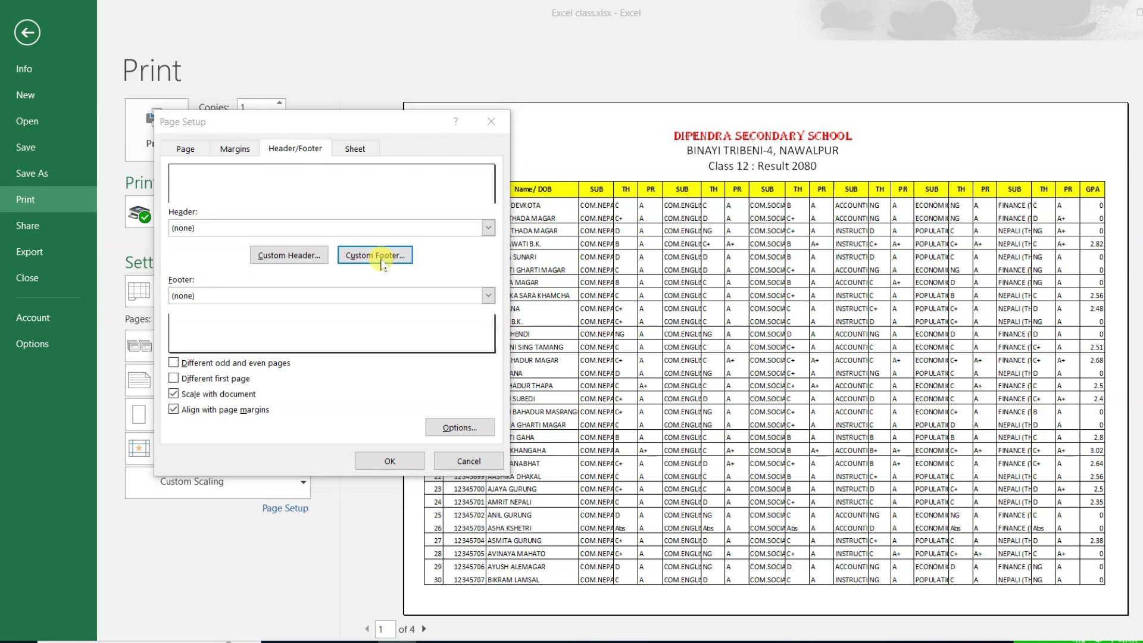
drag(488, 186, 387, 134)
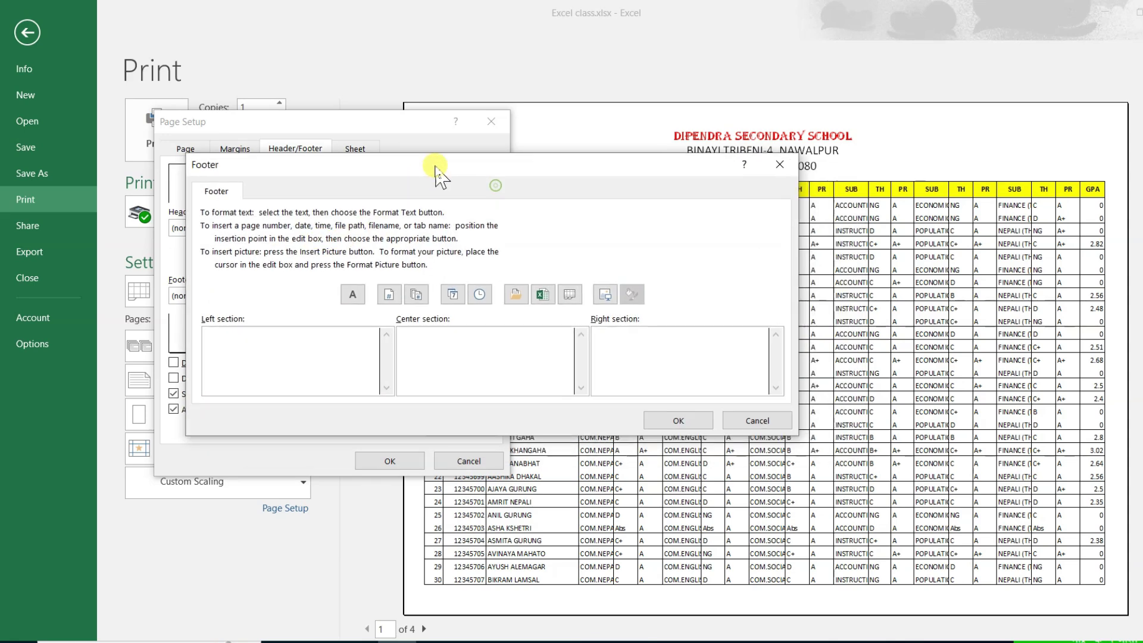
click(241, 312)
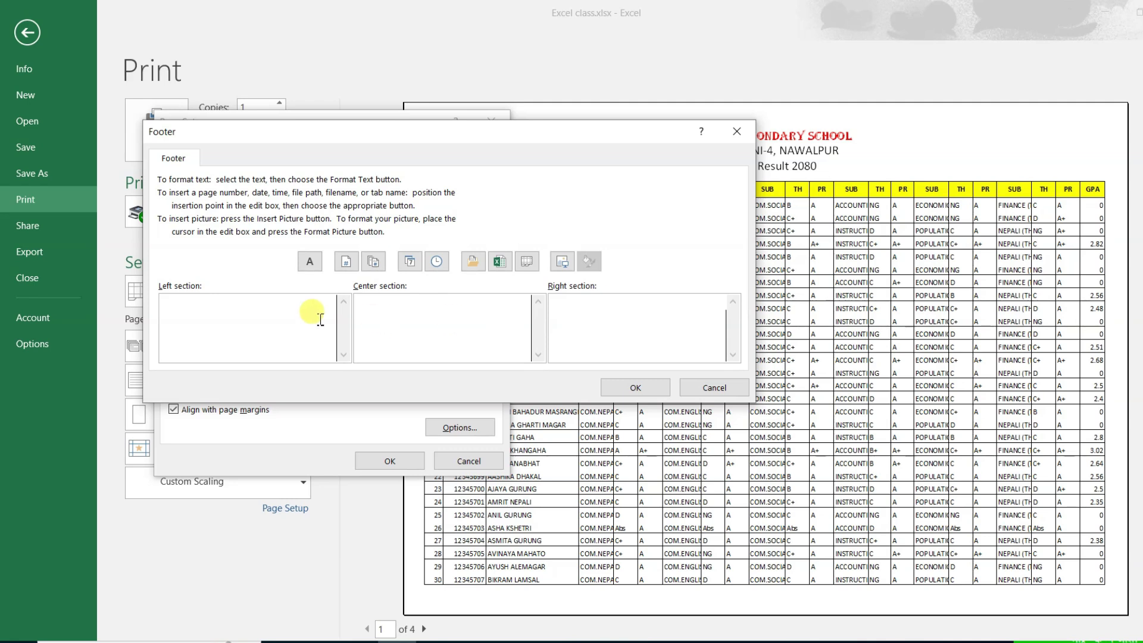
click(224, 309)
text(ss teacher)
click(647, 388)
click(381, 457)
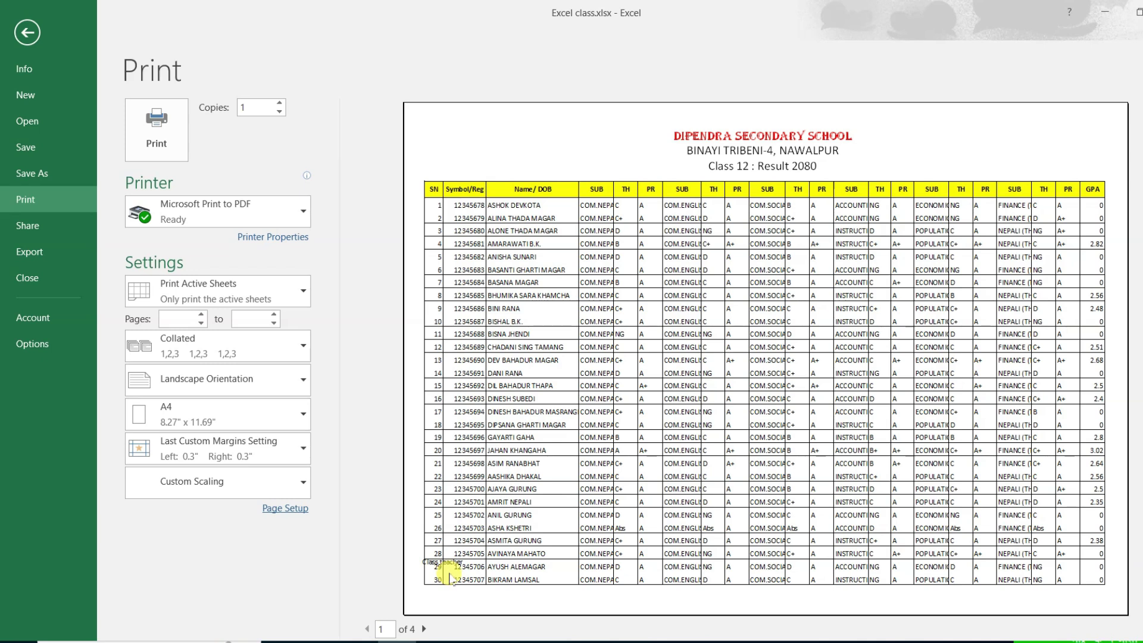
click(458, 567)
- Set header and footer margins to 0.25 and page through the preview to check the footer
scroll(461, 576, down, 3)
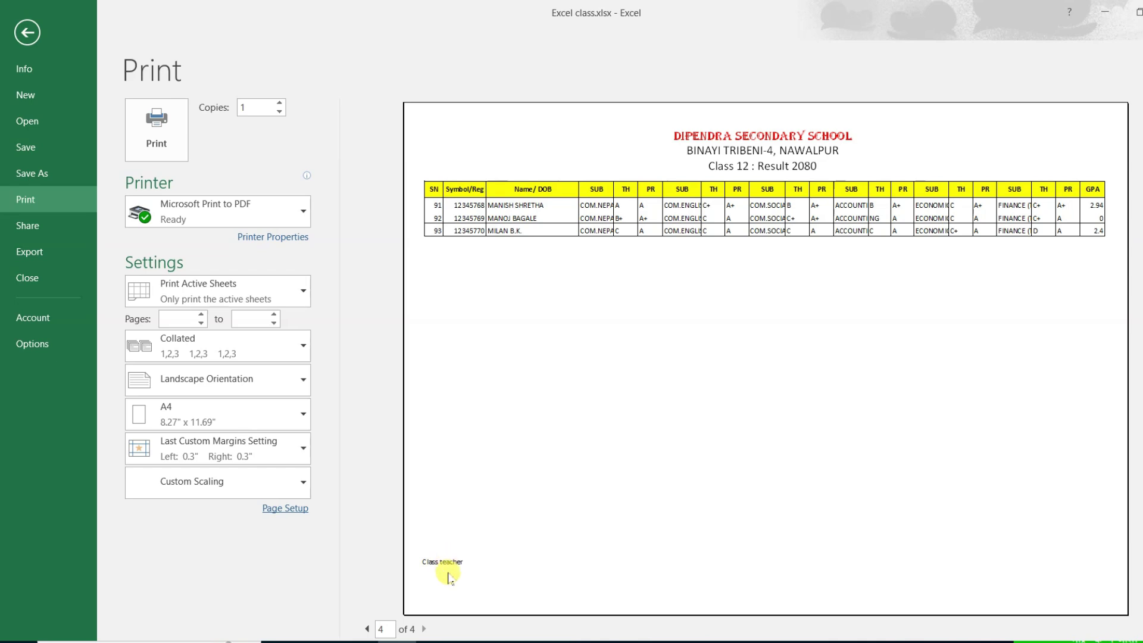
click(290, 510)
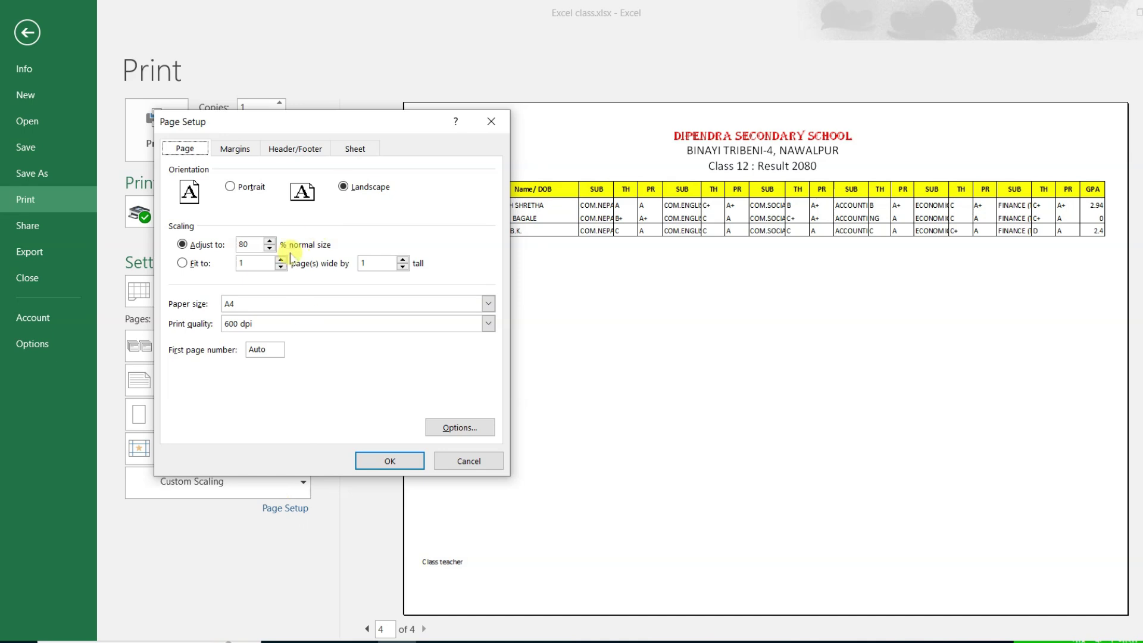
click(248, 156)
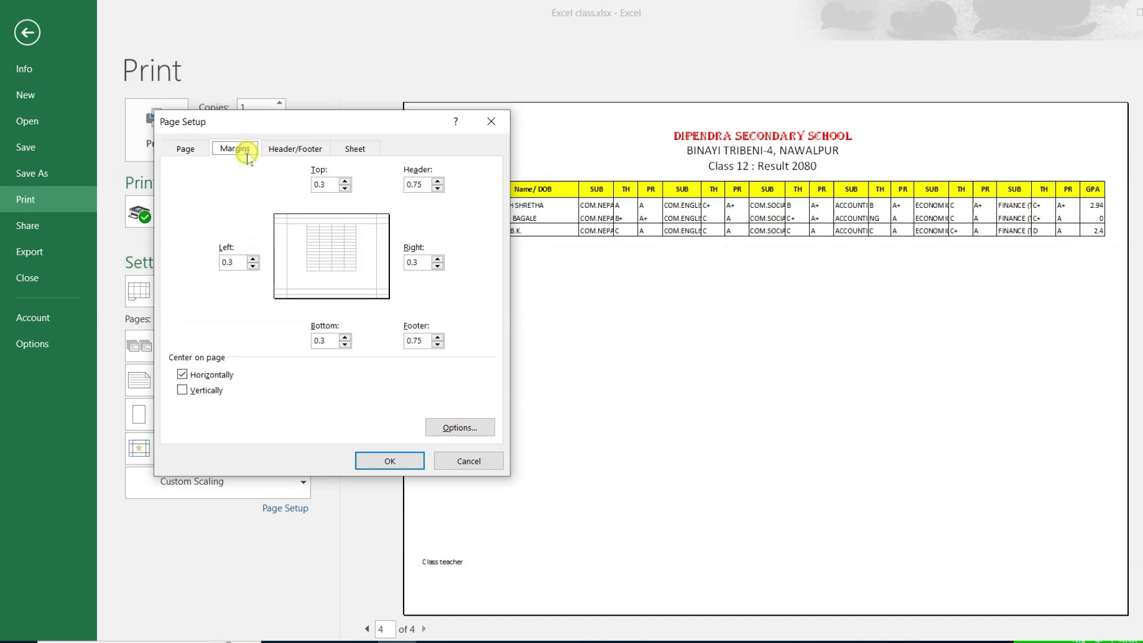
click(438, 188)
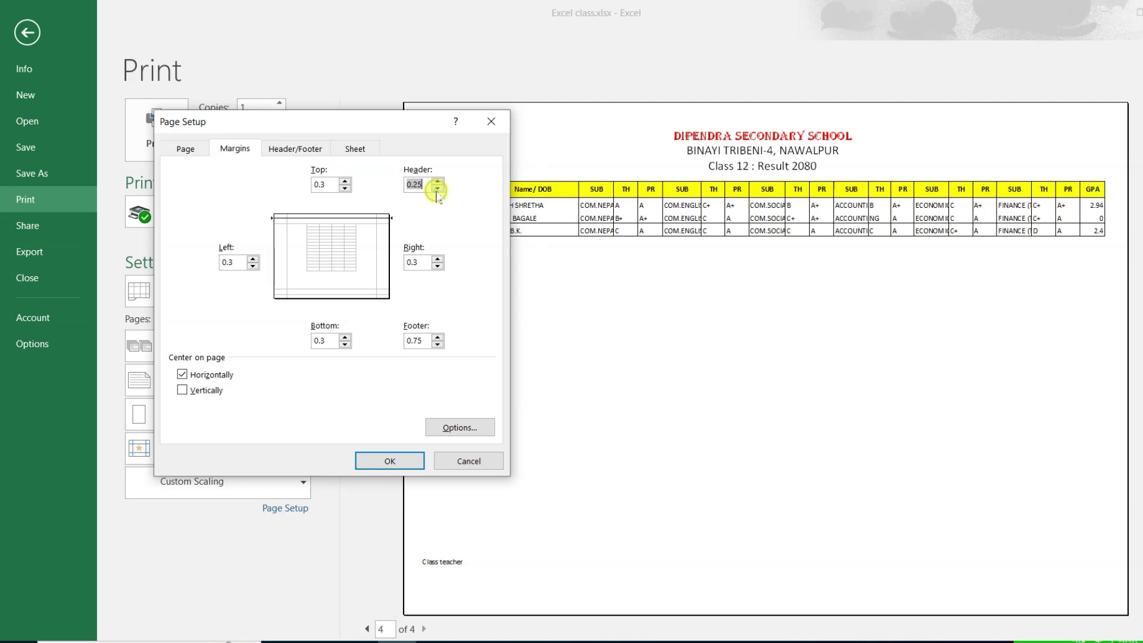
click(438, 344)
click(438, 344)
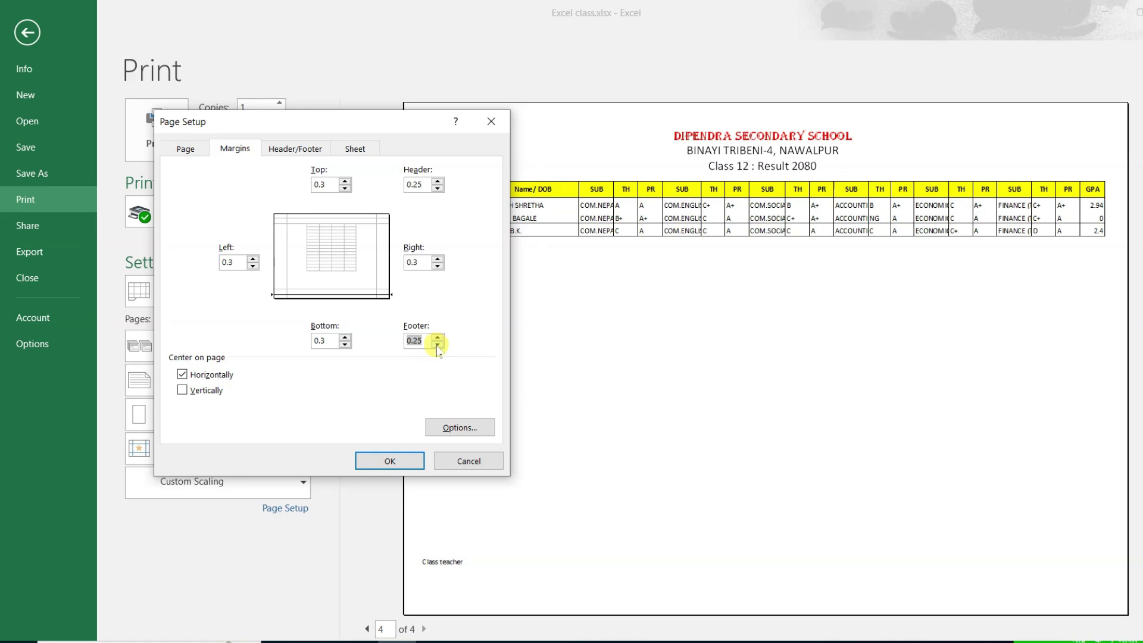
click(401, 462)
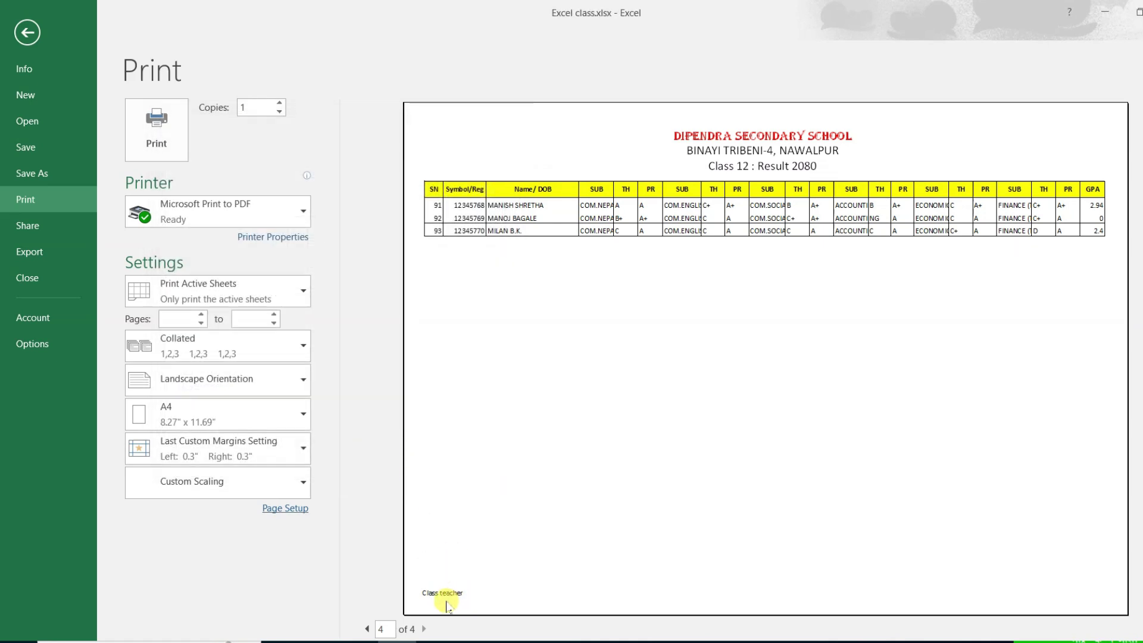
scroll(469, 583, up, 1)
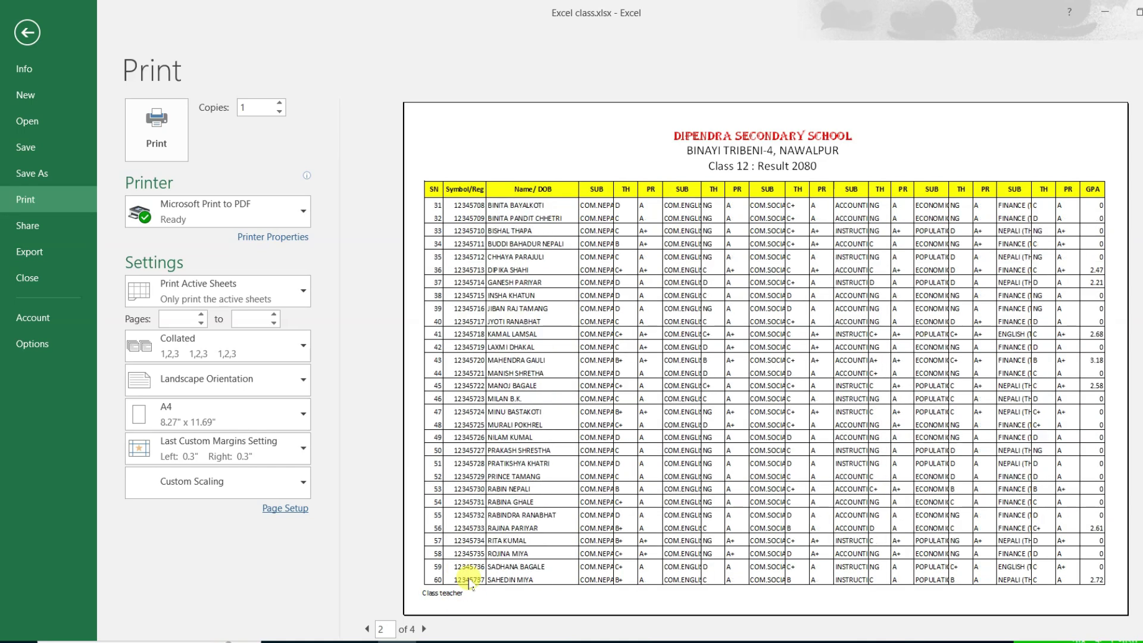
scroll(465, 598, up, 1)
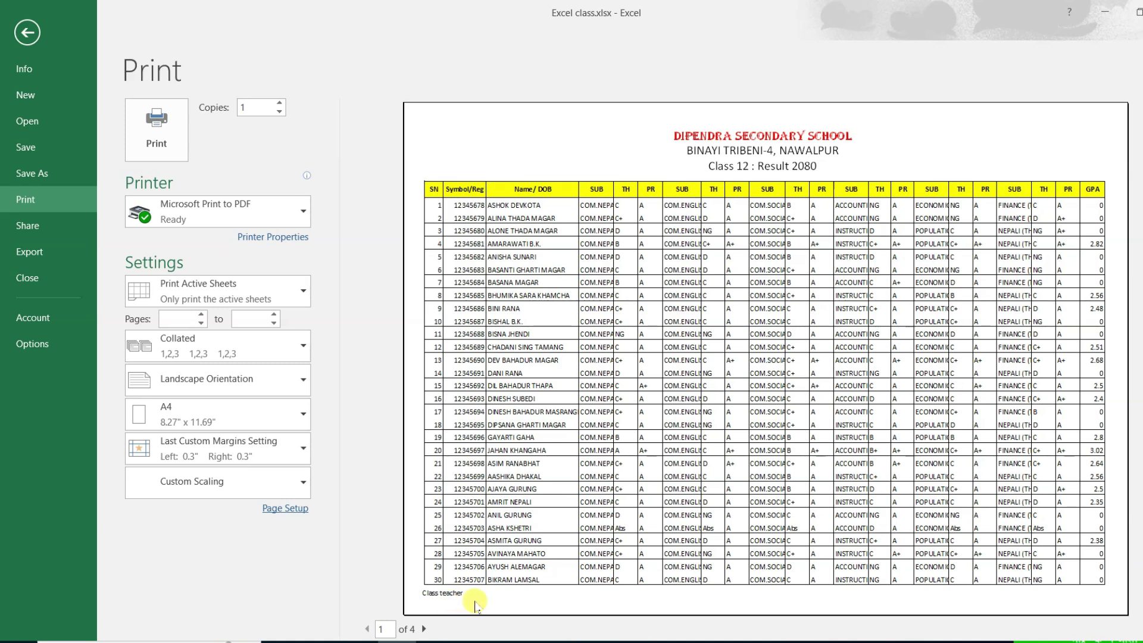
scroll(476, 603, down, 1)
scroll(476, 602, down, 1)
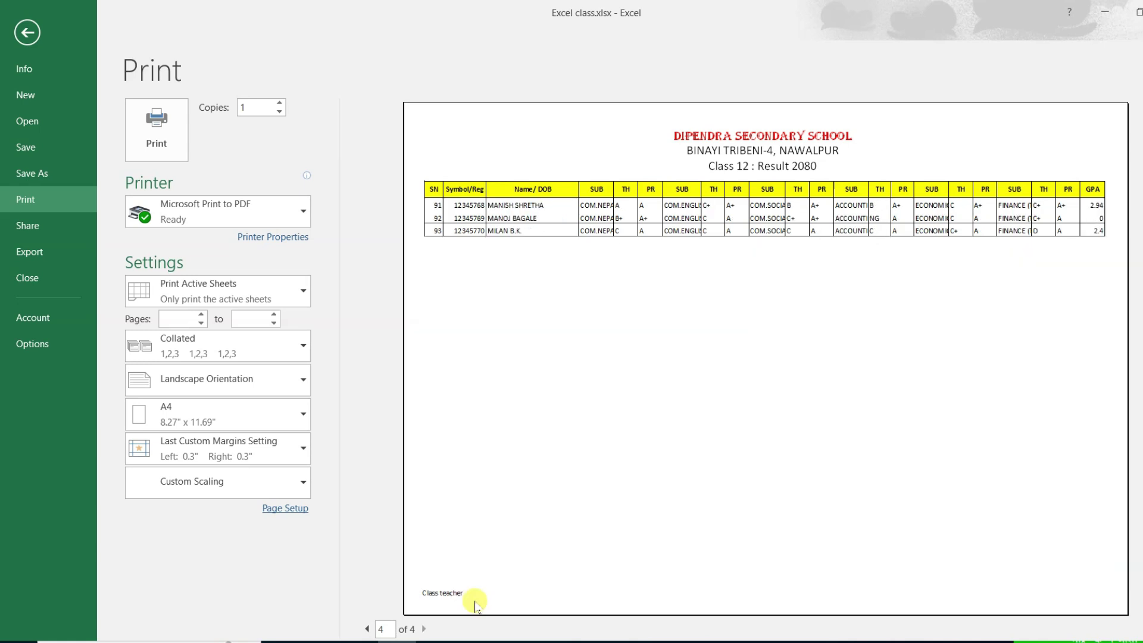
scroll(477, 602, up, 2)
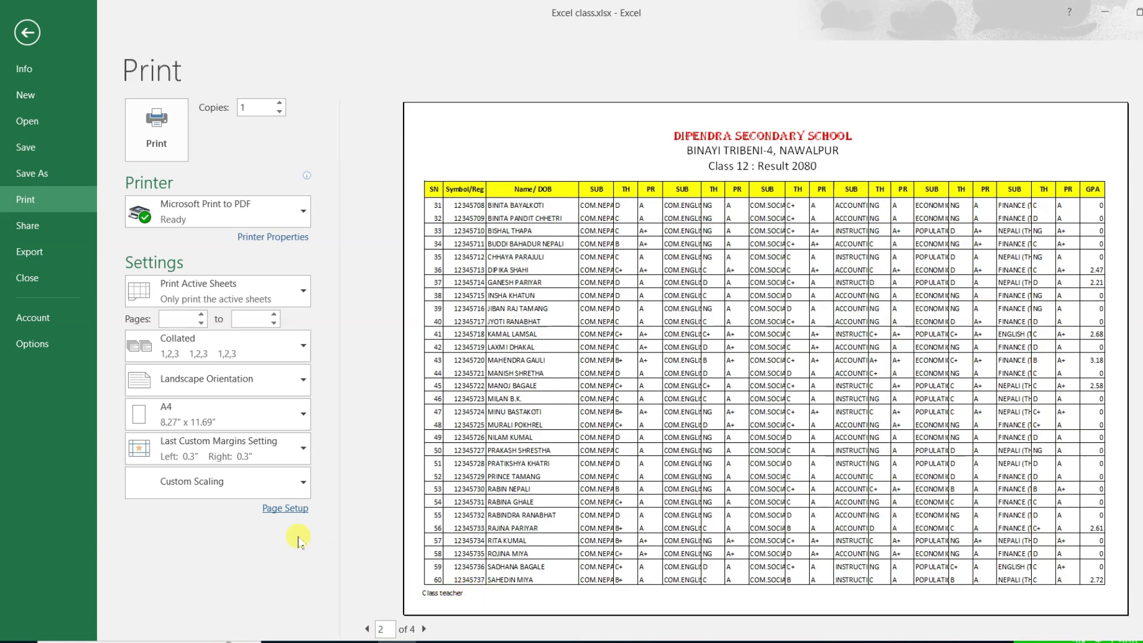
- Move the 'Class teacher' footer text from the left footer section to the centre section
click(290, 510)
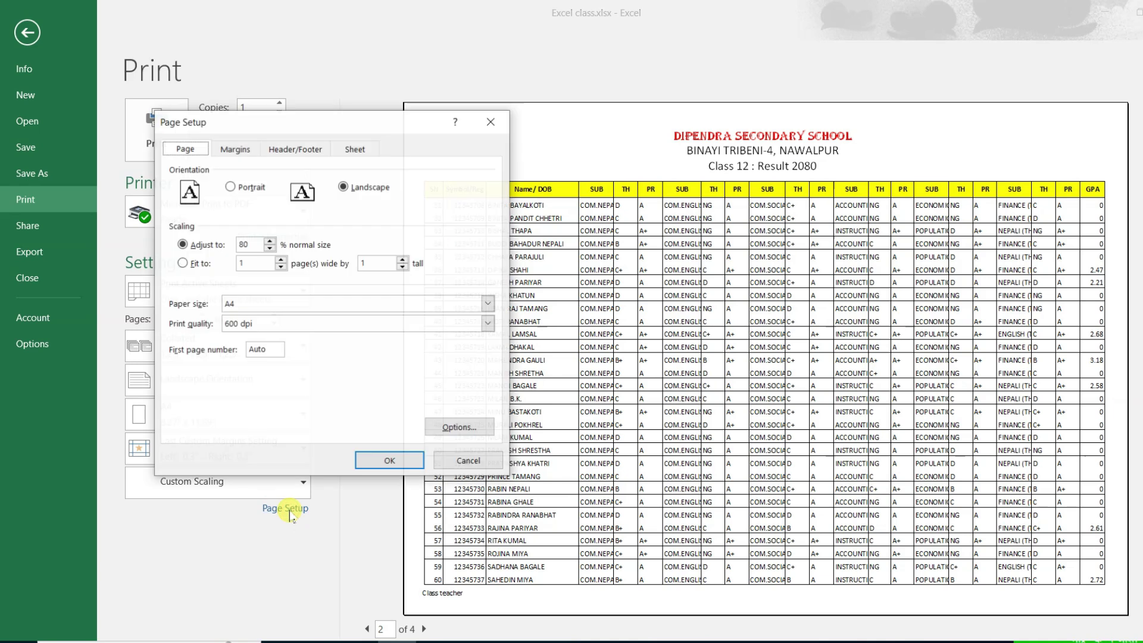
click(288, 152)
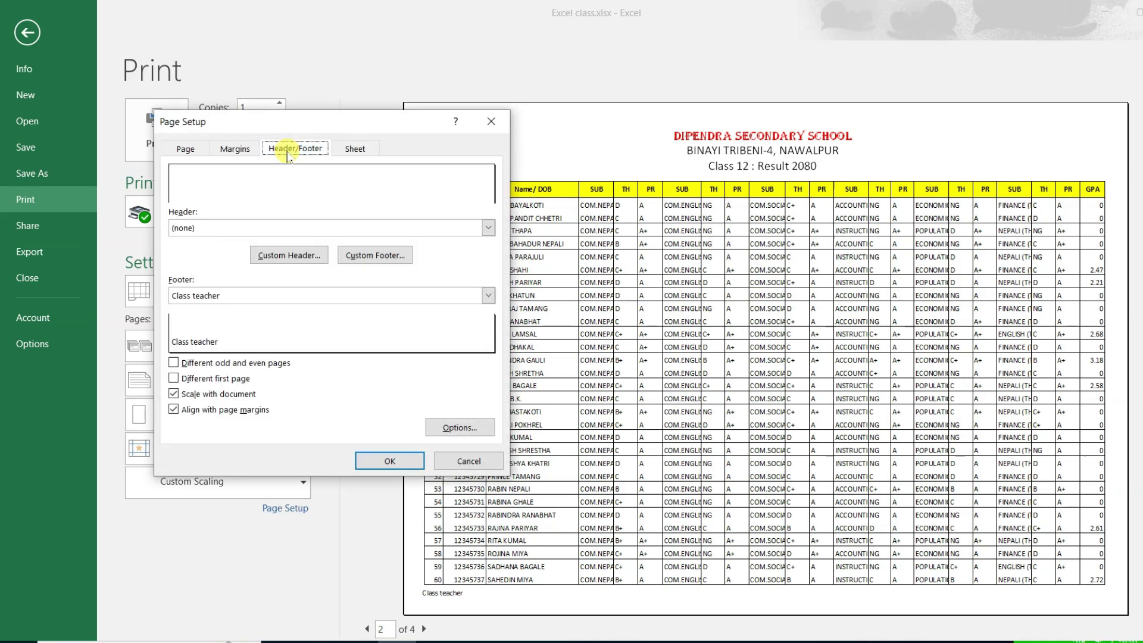
click(288, 255)
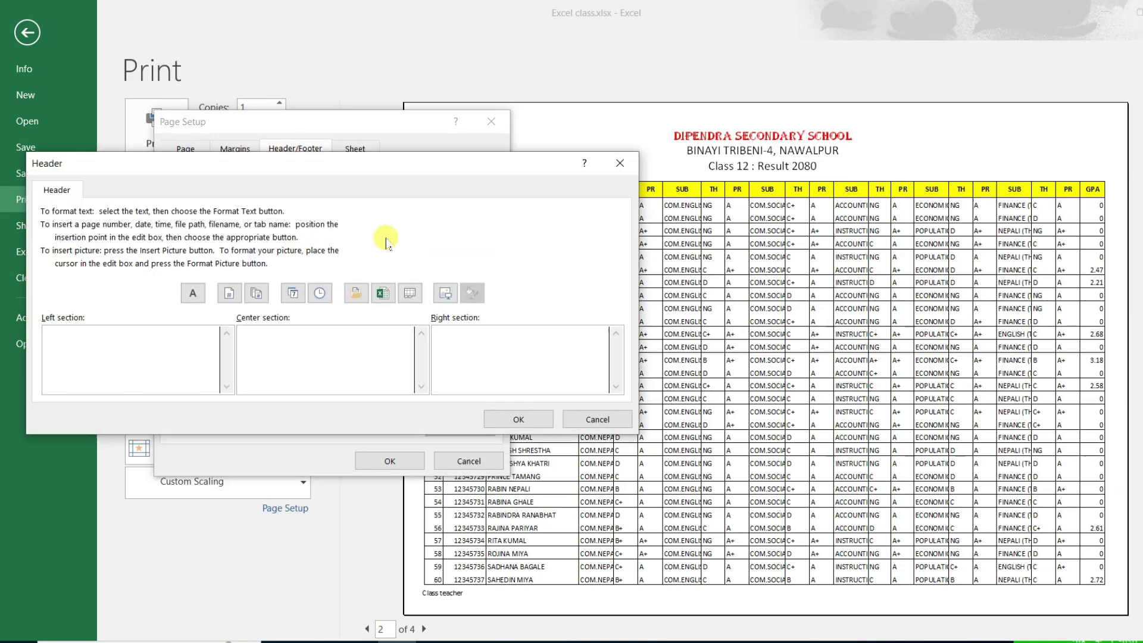
click(620, 162)
click(370, 258)
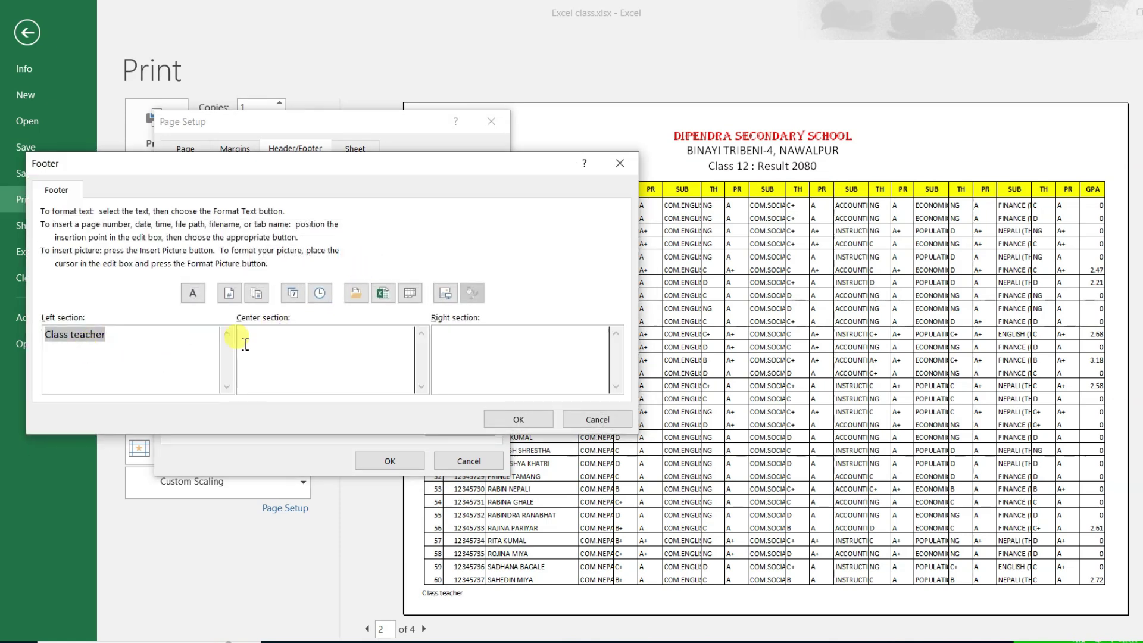
drag(122, 337, 26, 337)
key(Delete)
click(300, 352)
text(Class teacher)
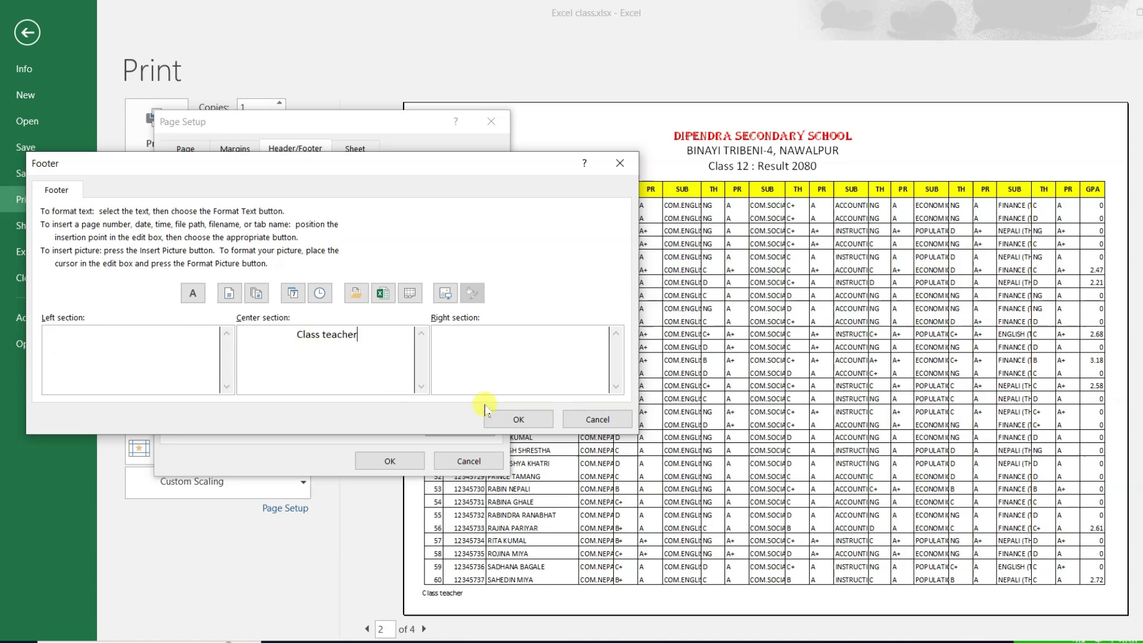
click(518, 420)
click(388, 462)
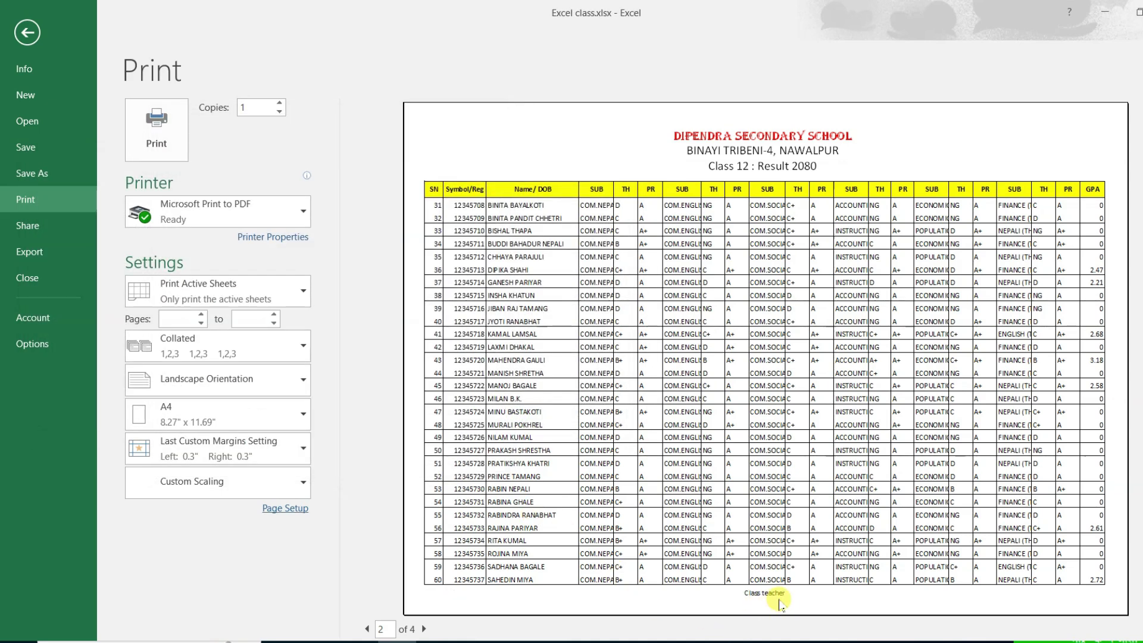
- Move the 'Class teacher' footer text from the centre section to the right footer section
click(282, 508)
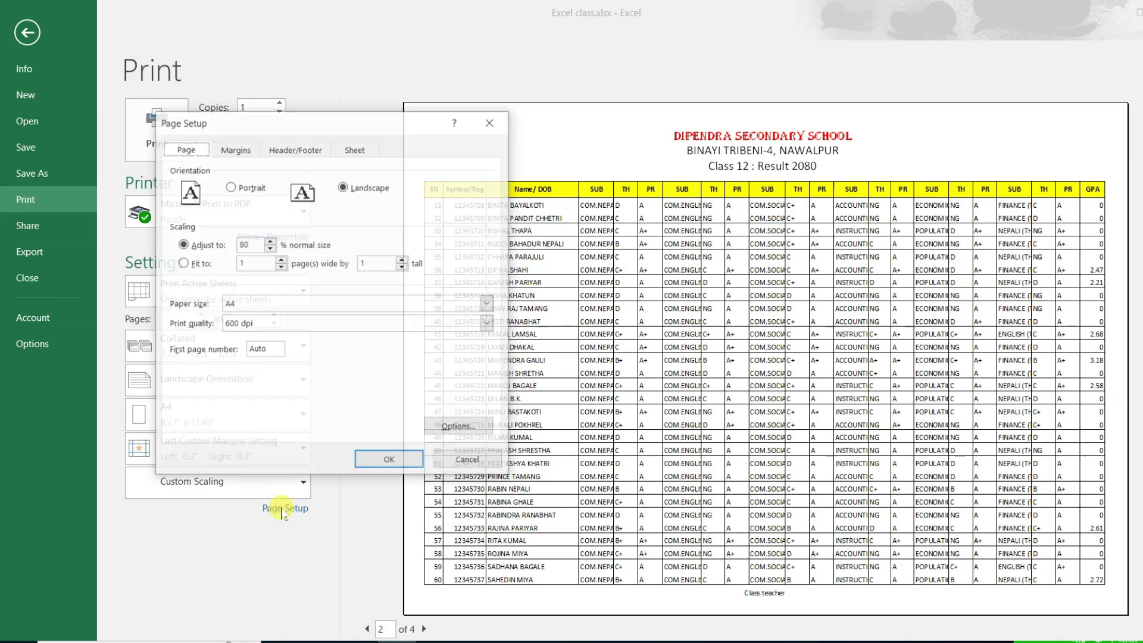
click(295, 148)
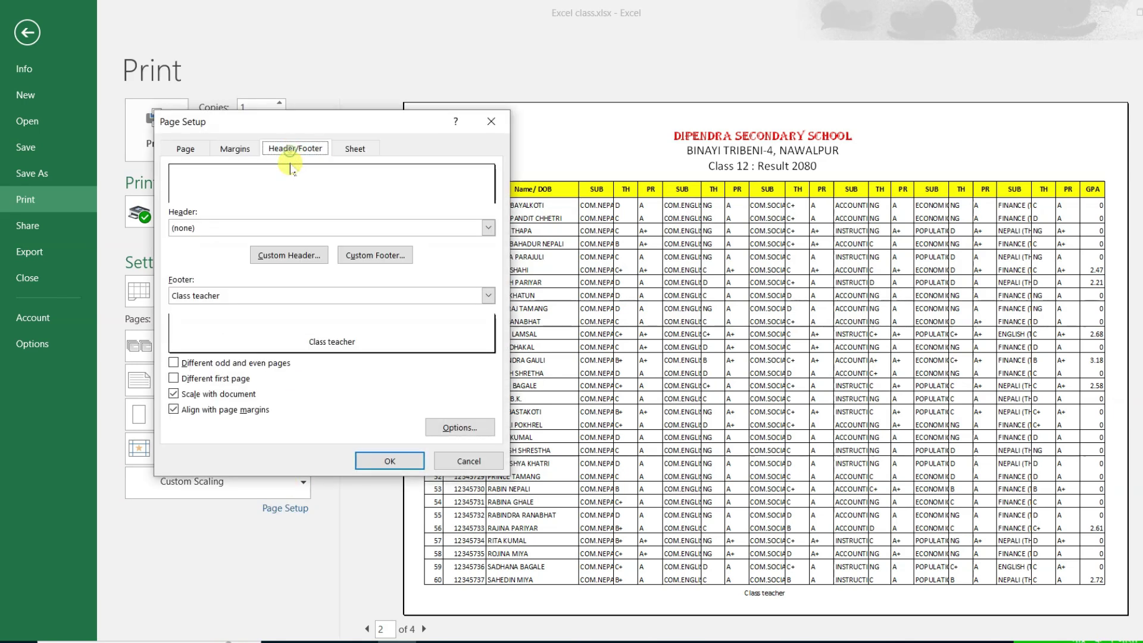
click(361, 257)
drag(364, 334, 267, 334)
key(ctrl+c)
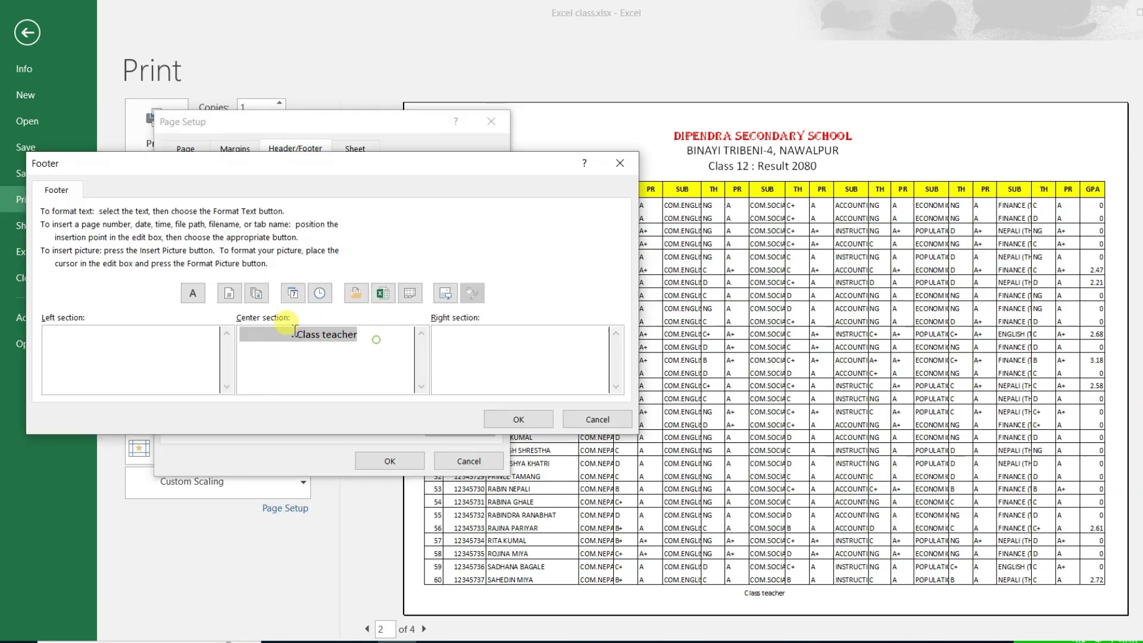
key(BackSpace)
click(468, 340)
key(ctrl+v)
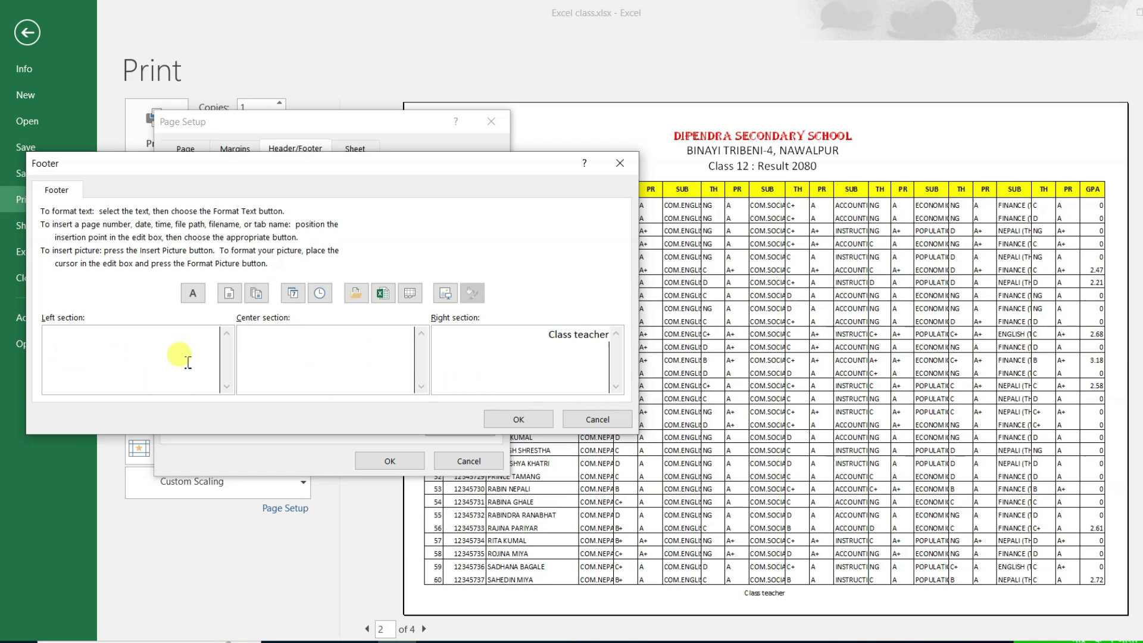
click(521, 419)
click(390, 461)
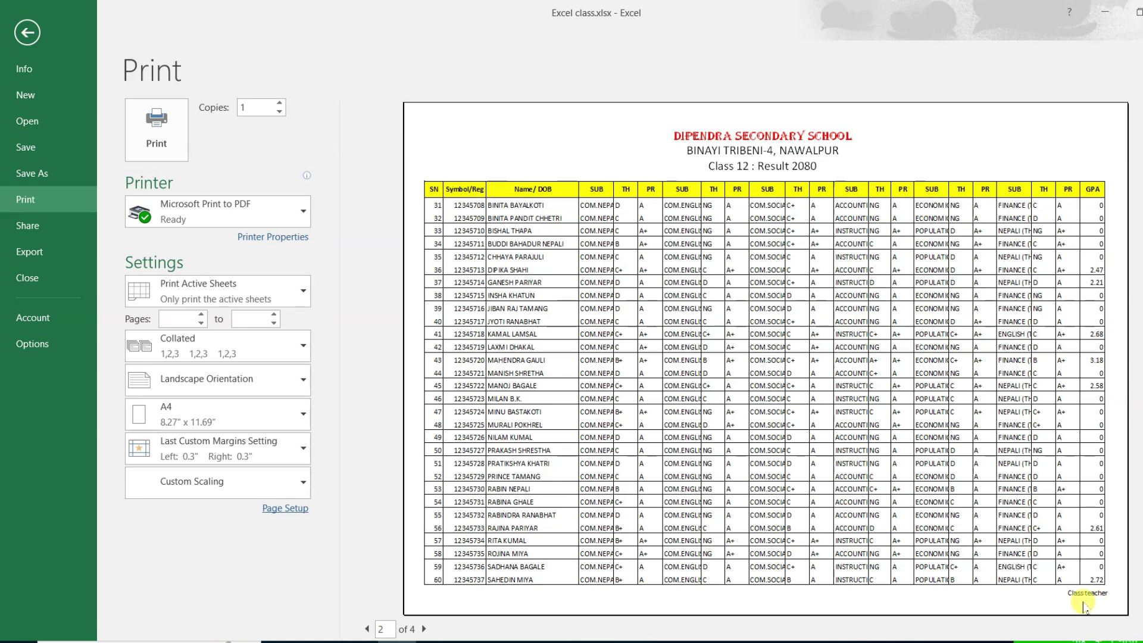
- Replace the 'Class teacher' footer with a centred page number, then view preview page 3
click(298, 509)
click(273, 150)
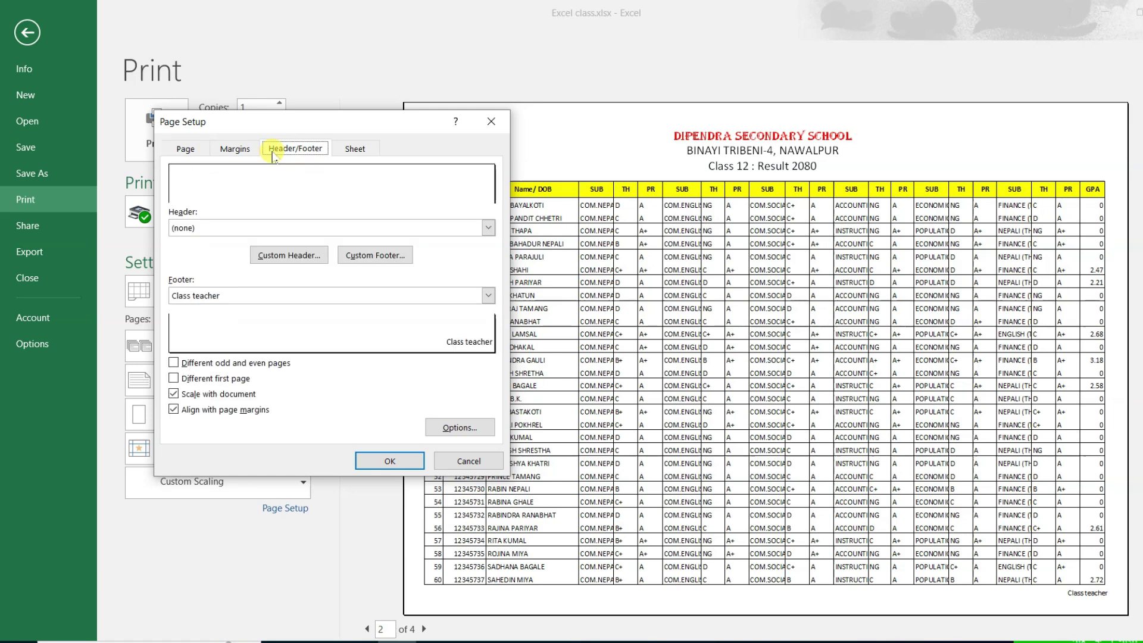
click(350, 256)
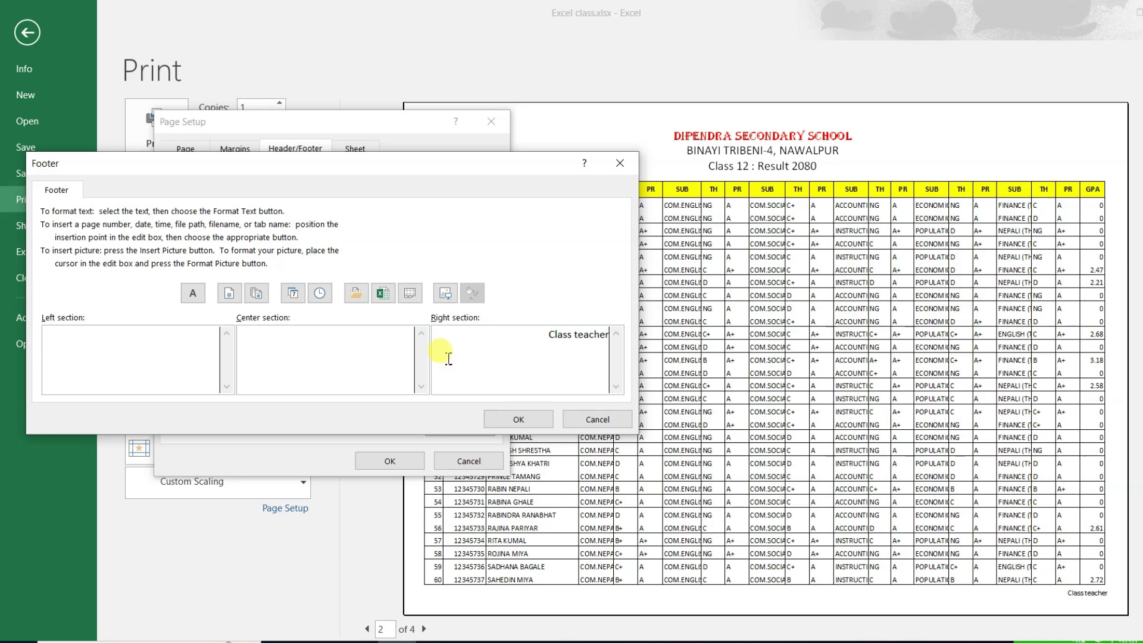
triple_click(547, 337)
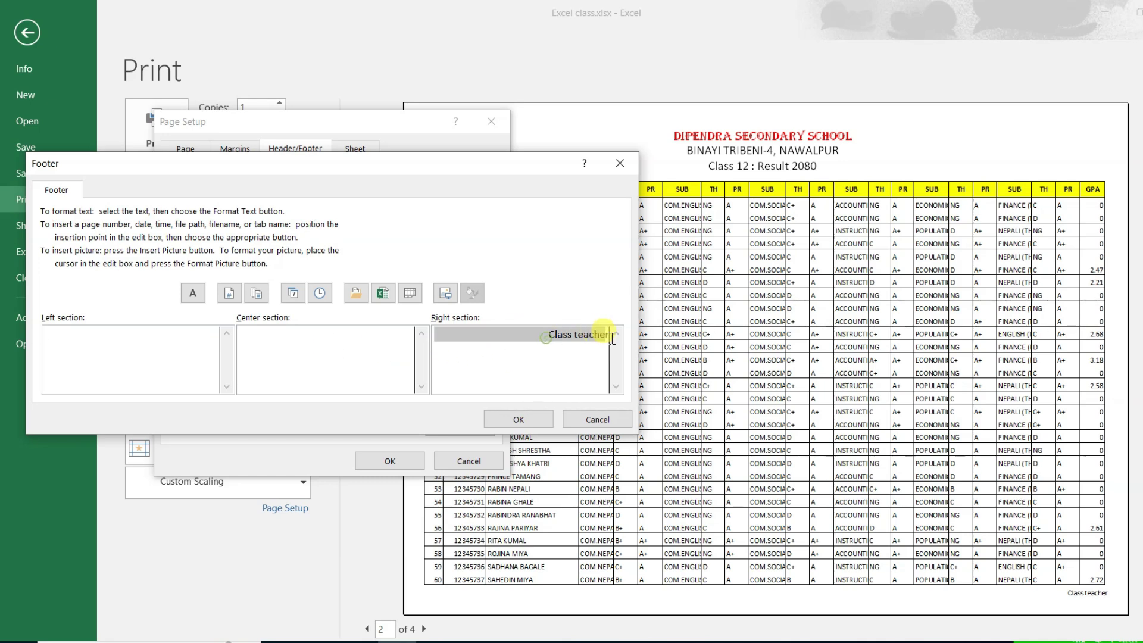
key(Delete)
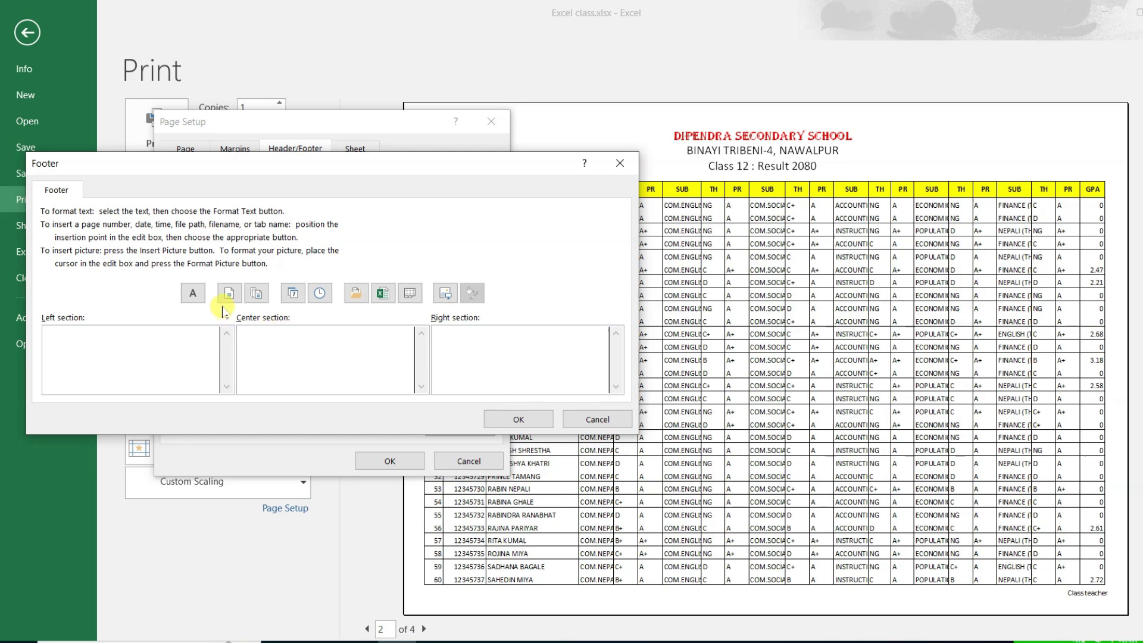
click(119, 345)
click(296, 341)
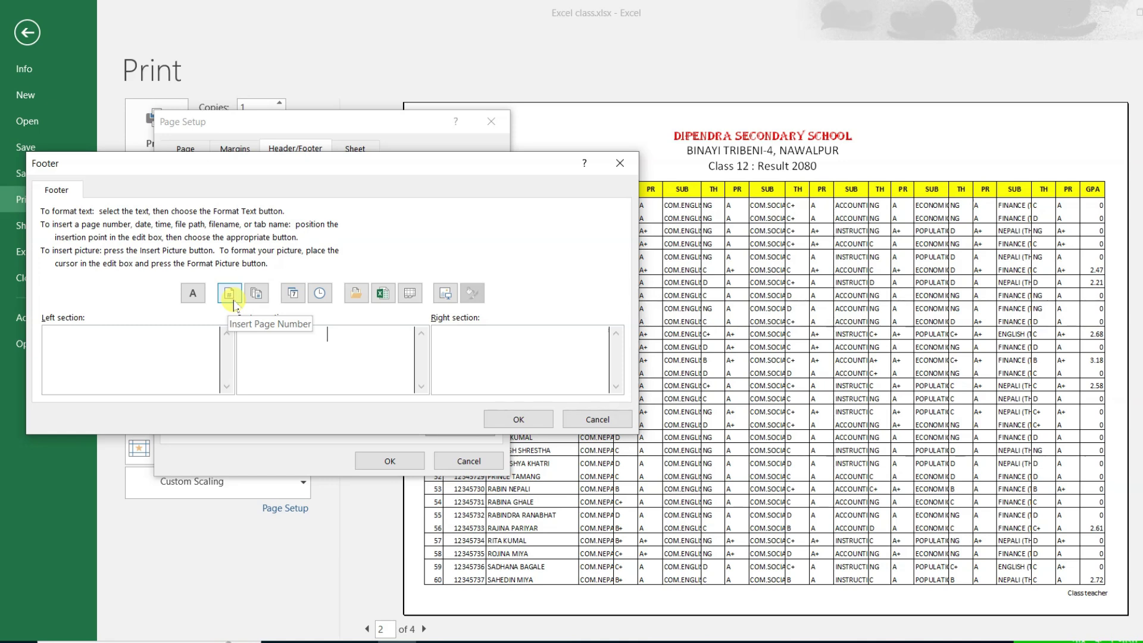
click(234, 302)
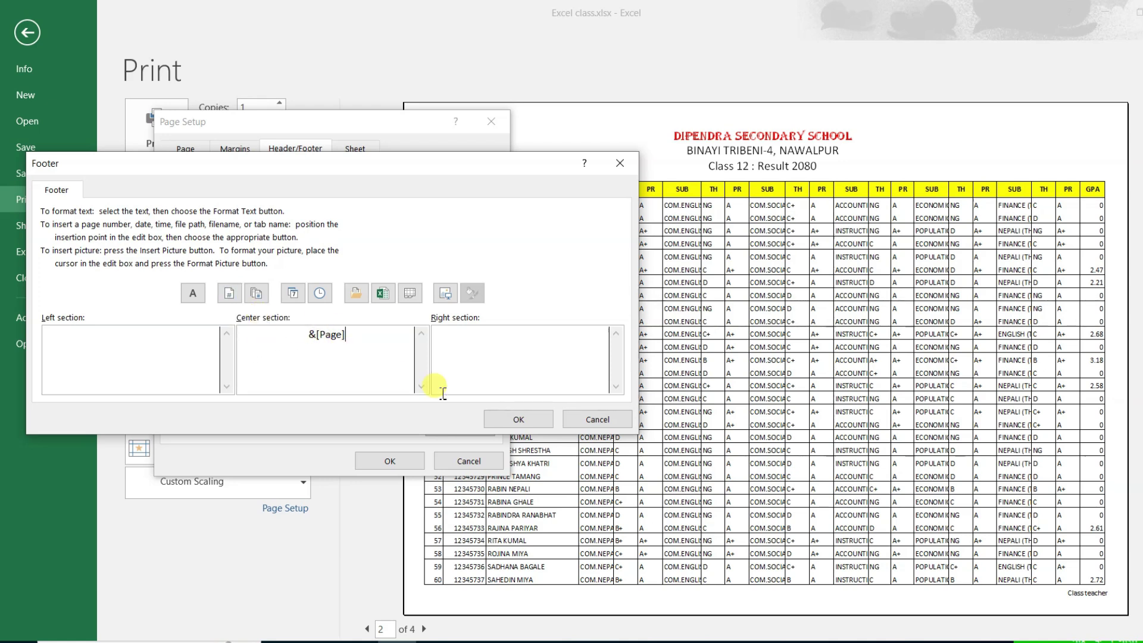
click(518, 420)
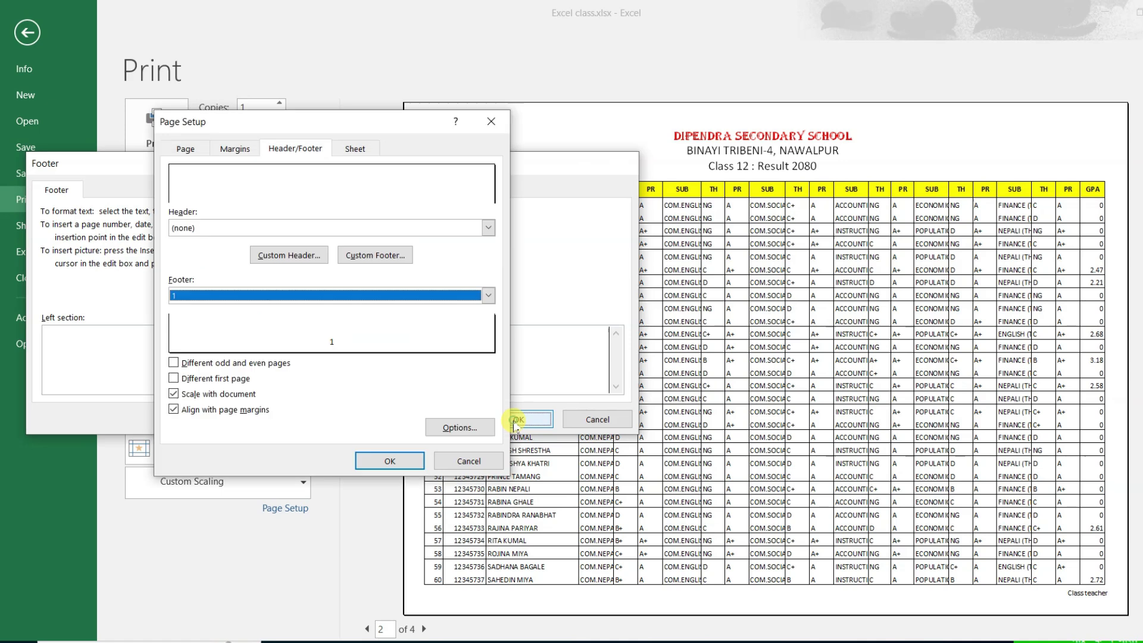
click(403, 459)
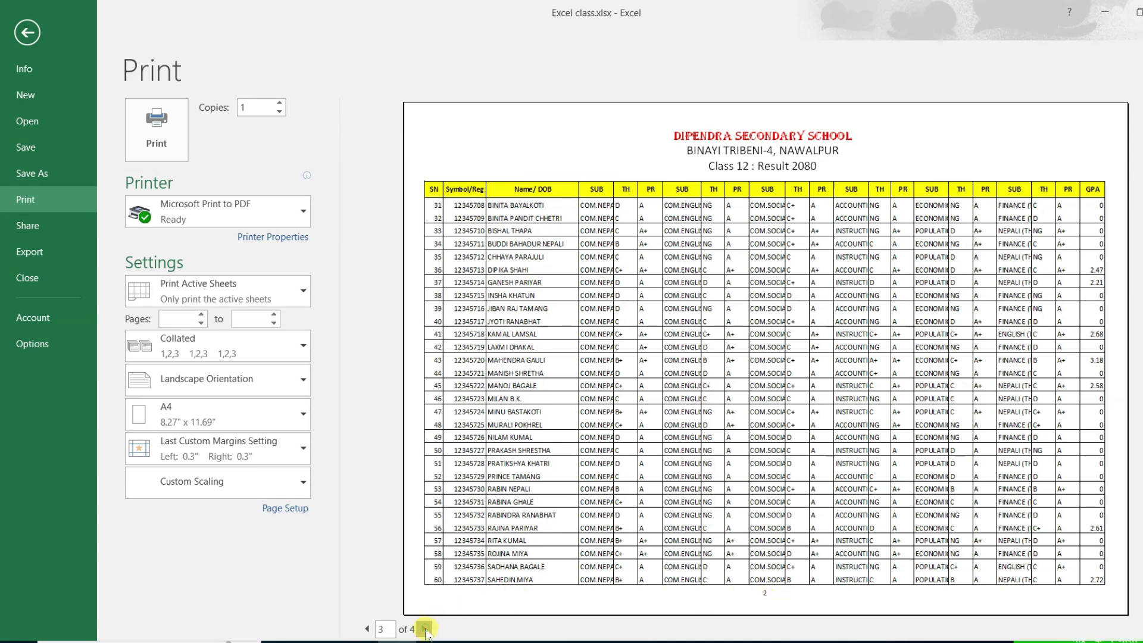
click(424, 628)
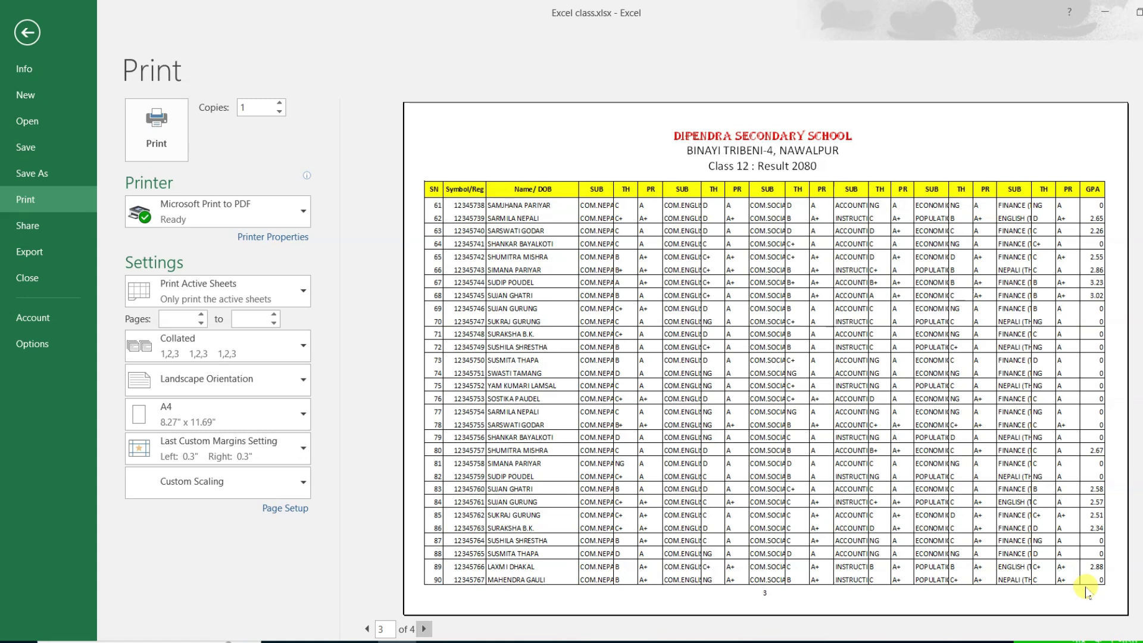
- Add the current date (2023-09-14) to the right footer section beside the centred page number
click(275, 510)
click(296, 152)
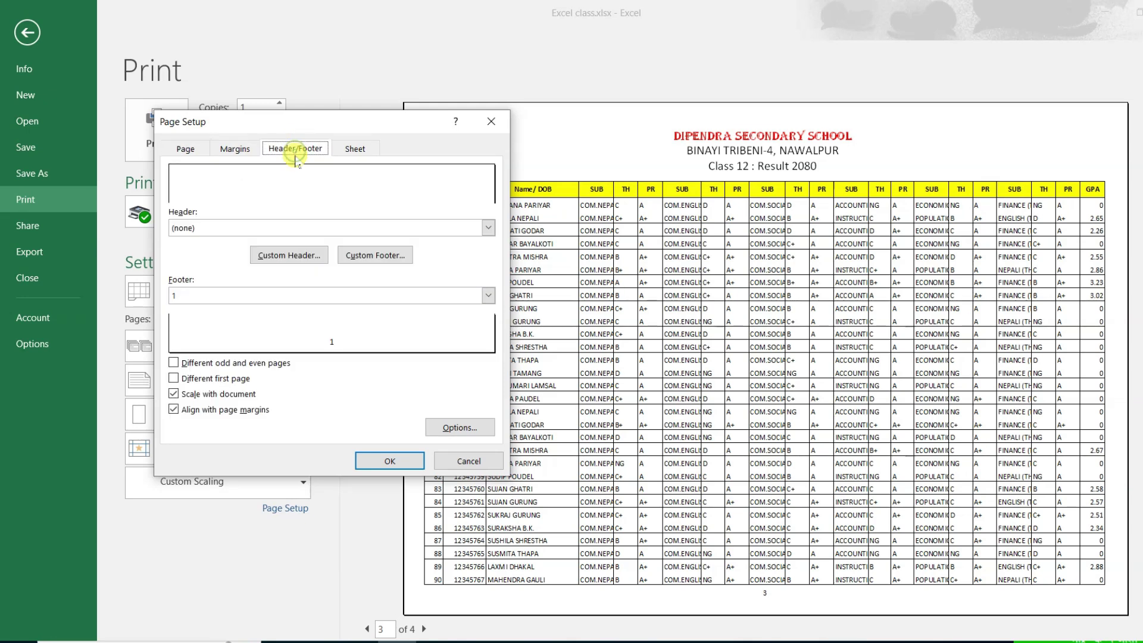
click(374, 256)
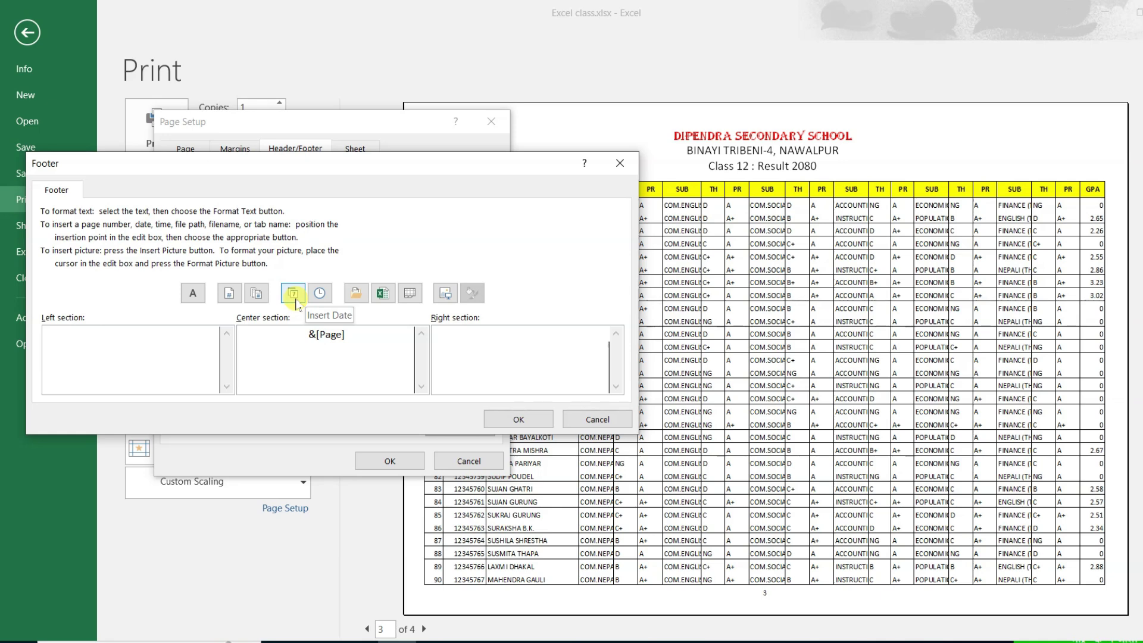
click(293, 293)
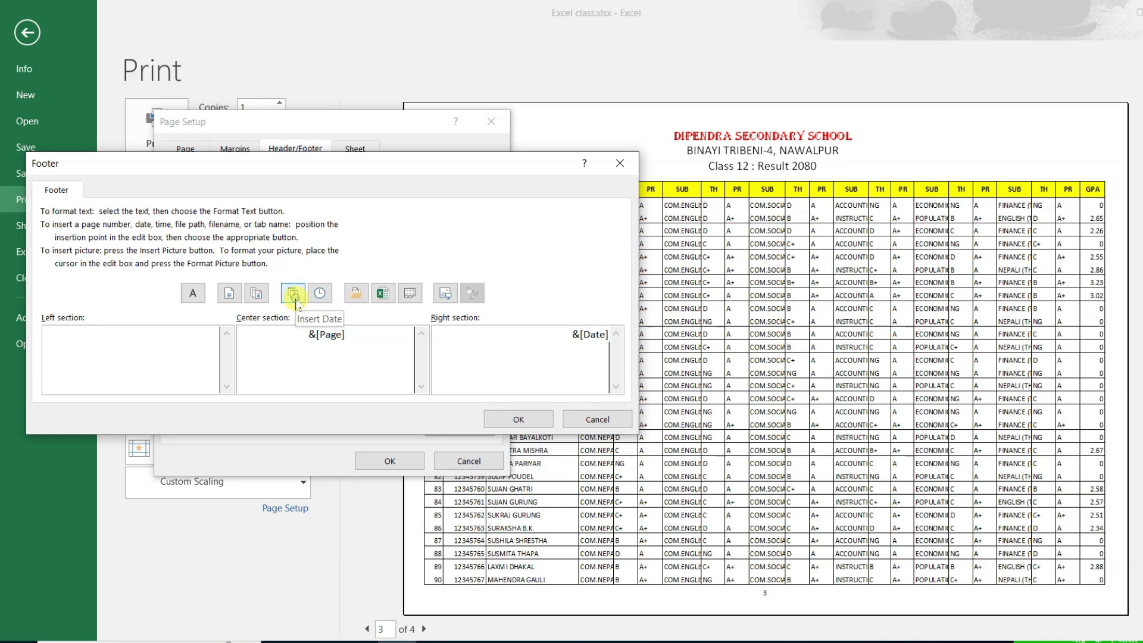
click(516, 421)
click(387, 461)
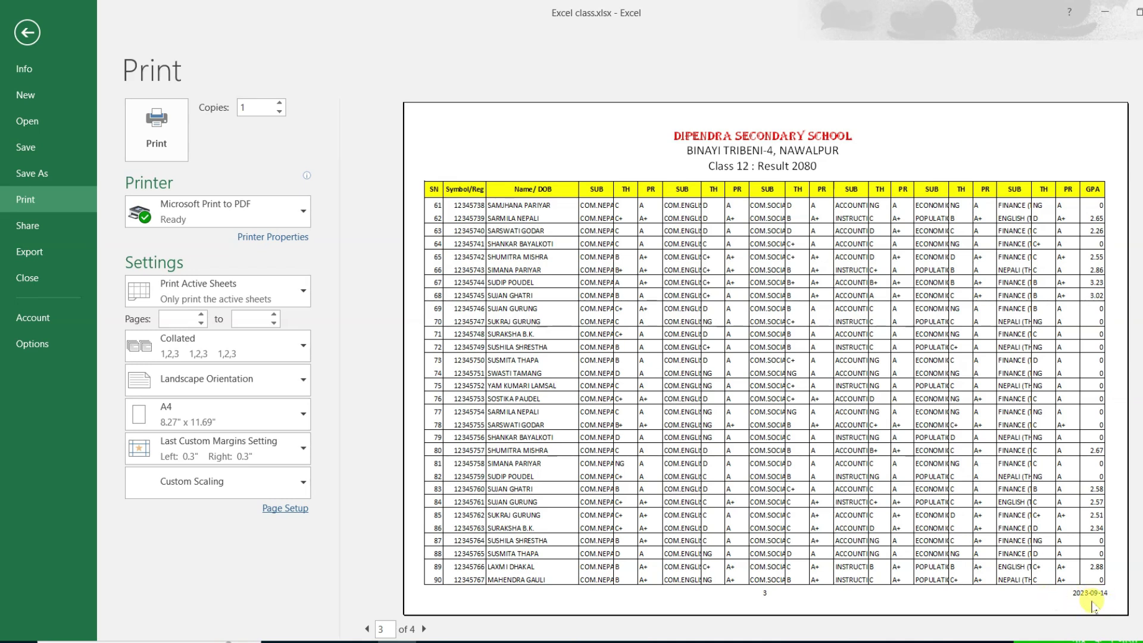
click(279, 510)
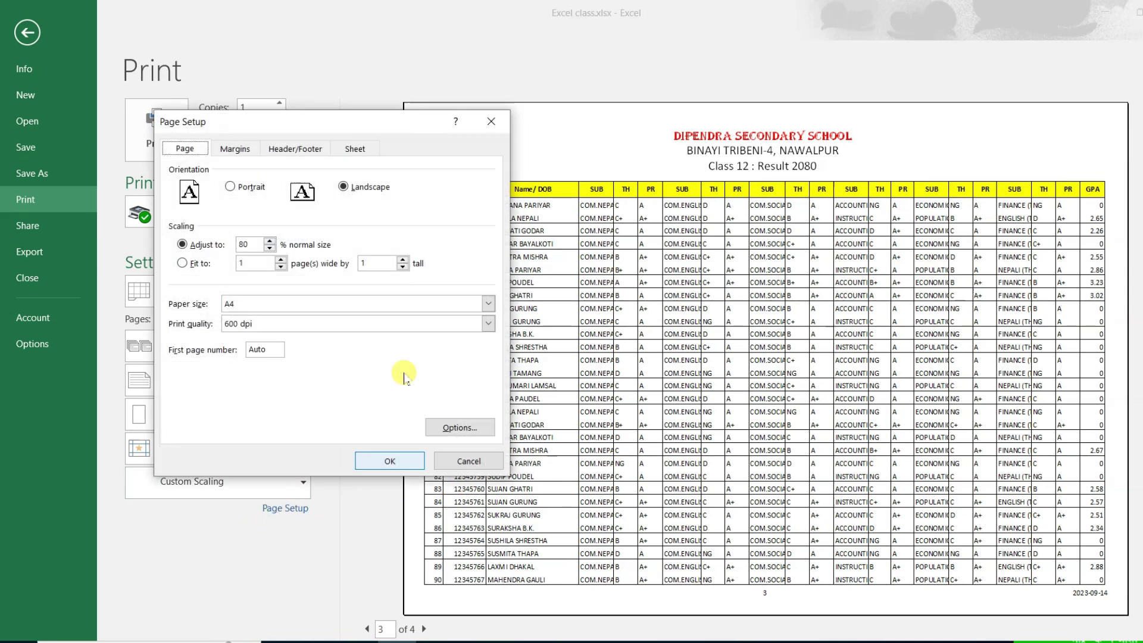
- Delete the date code from the right footer section and open footer font formatting
click(305, 153)
click(370, 259)
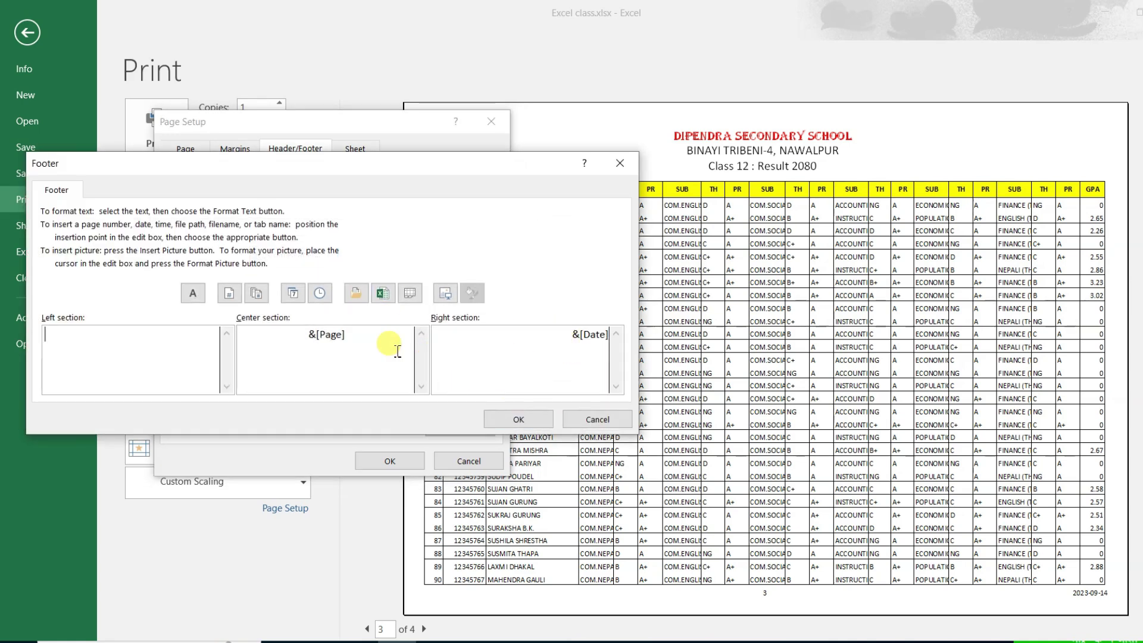
drag(552, 335, 623, 344)
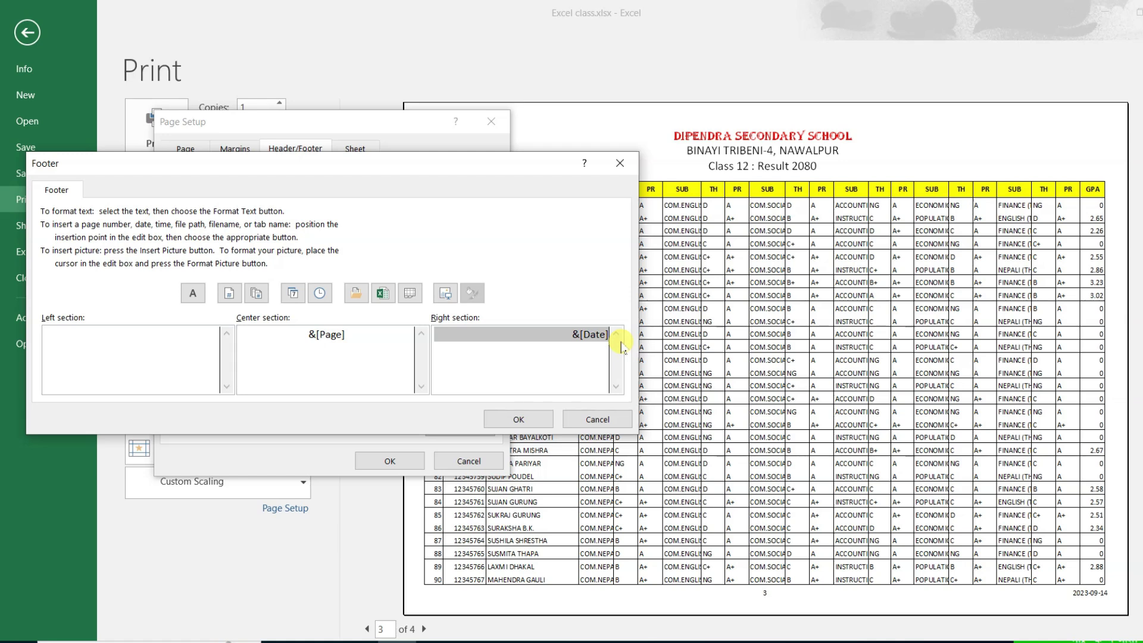
key(Delete)
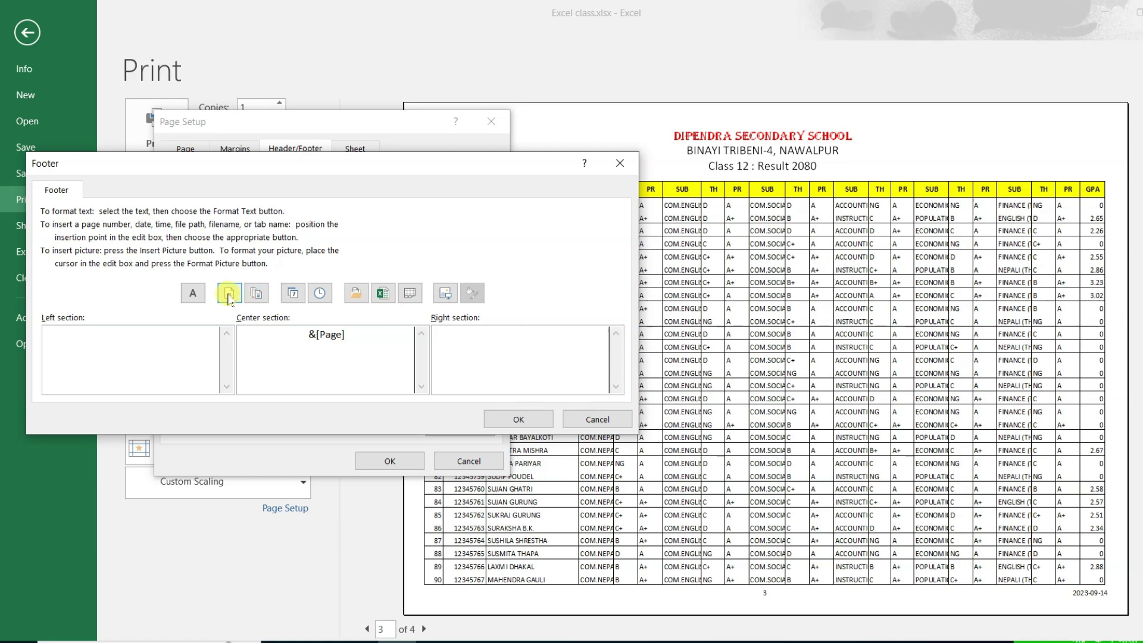
click(193, 298)
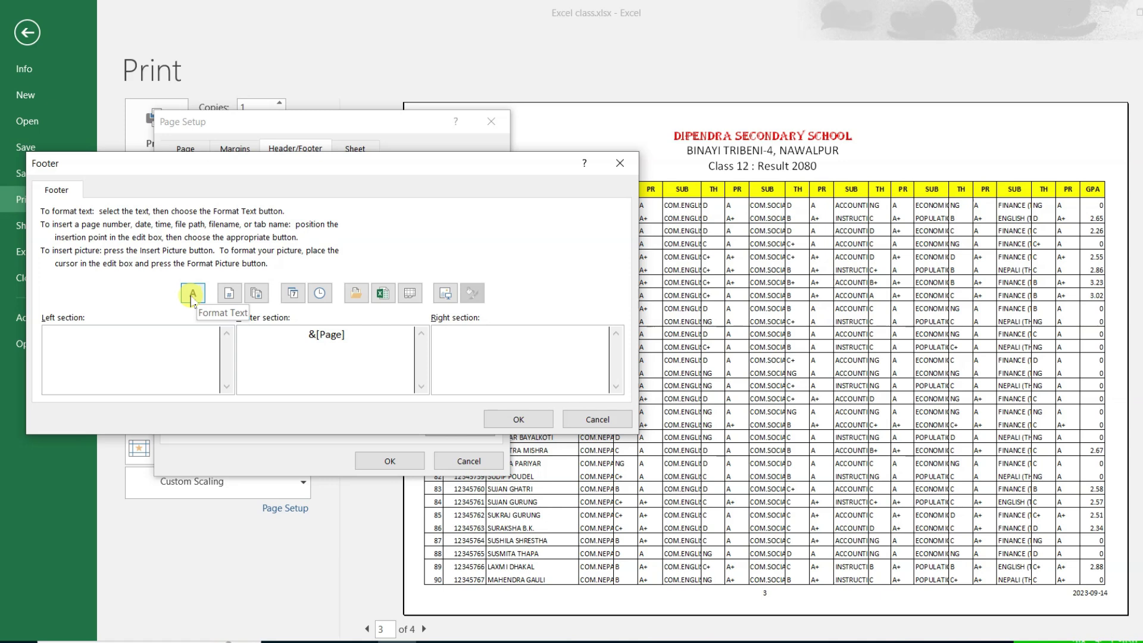
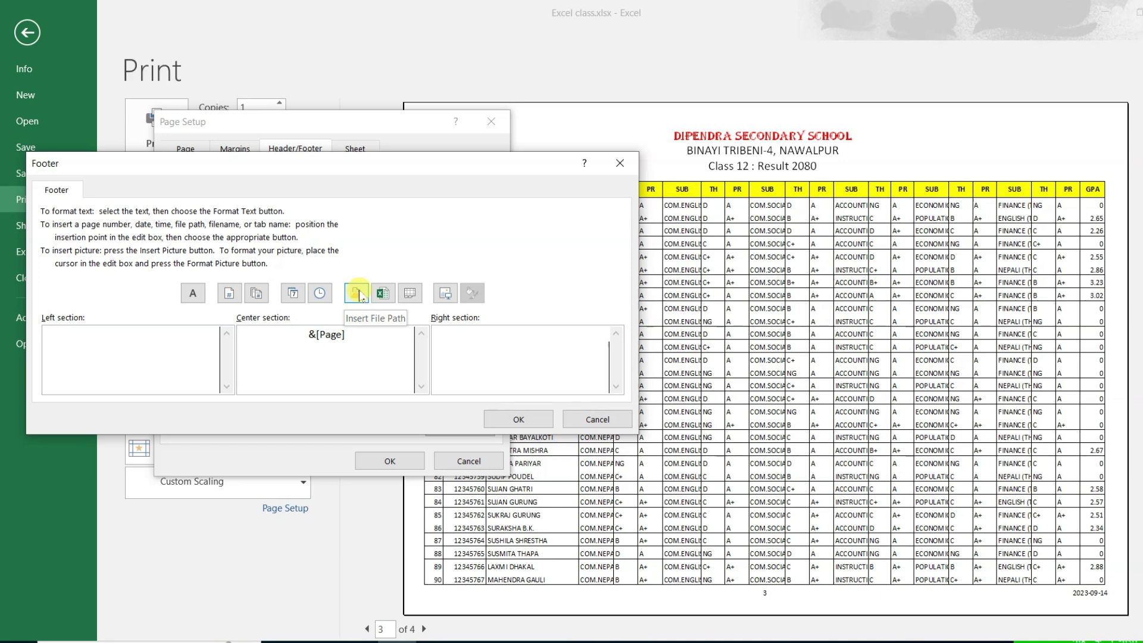
- Add the file path and file name to the footer's right section and apply the page setup
click(358, 293)
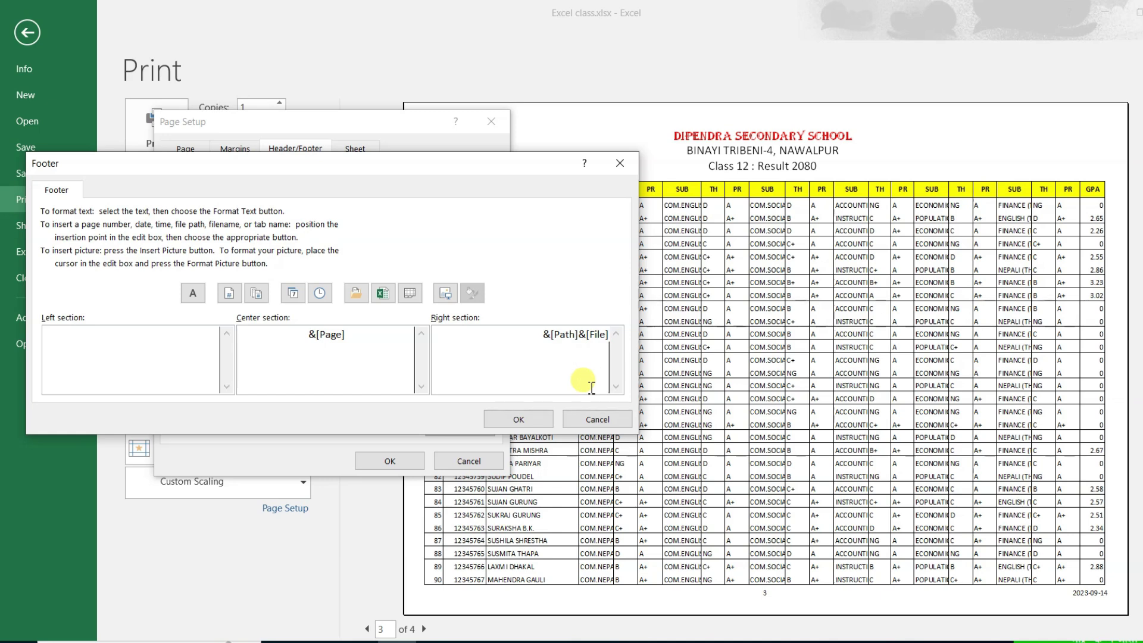
click(518, 419)
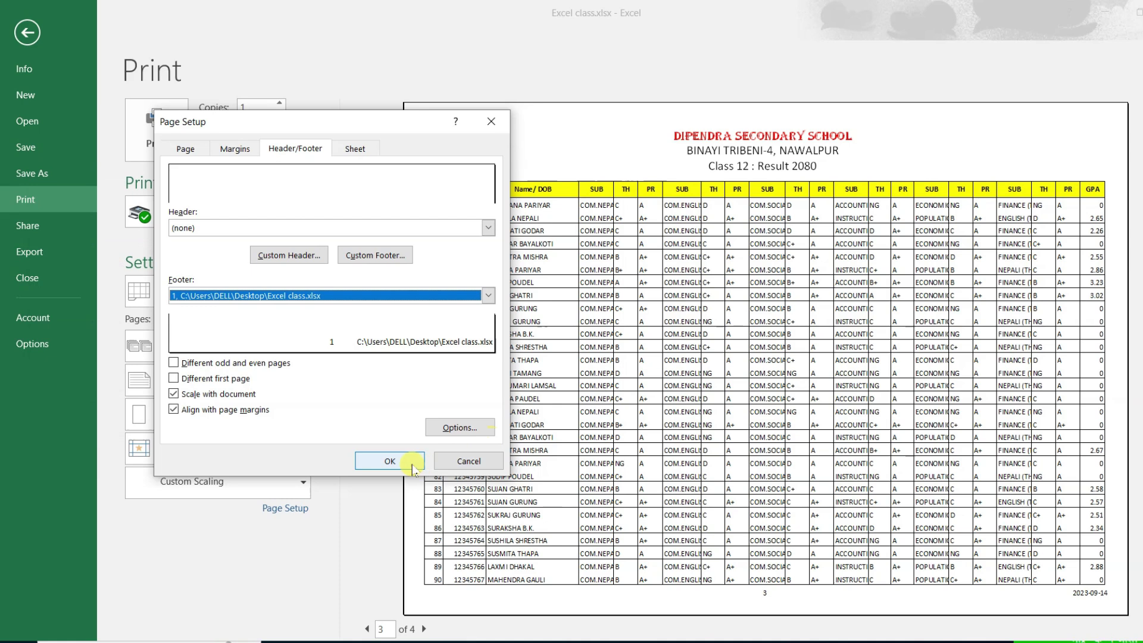
click(393, 462)
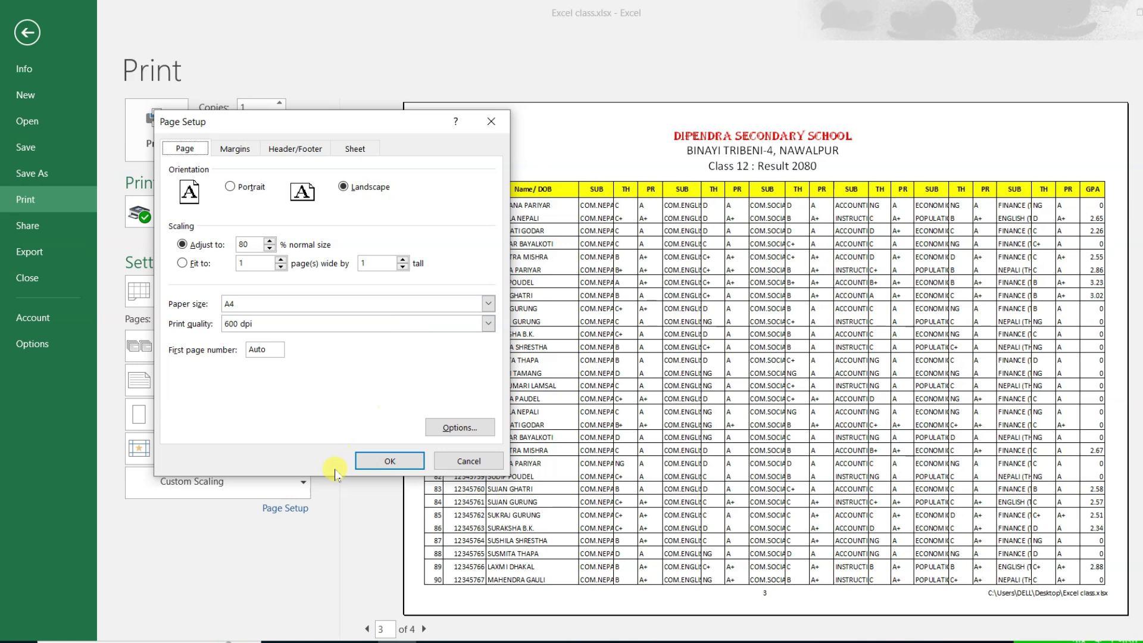
- Delete the file path code from the custom footer's right section, leaving the centred page number
click(295, 148)
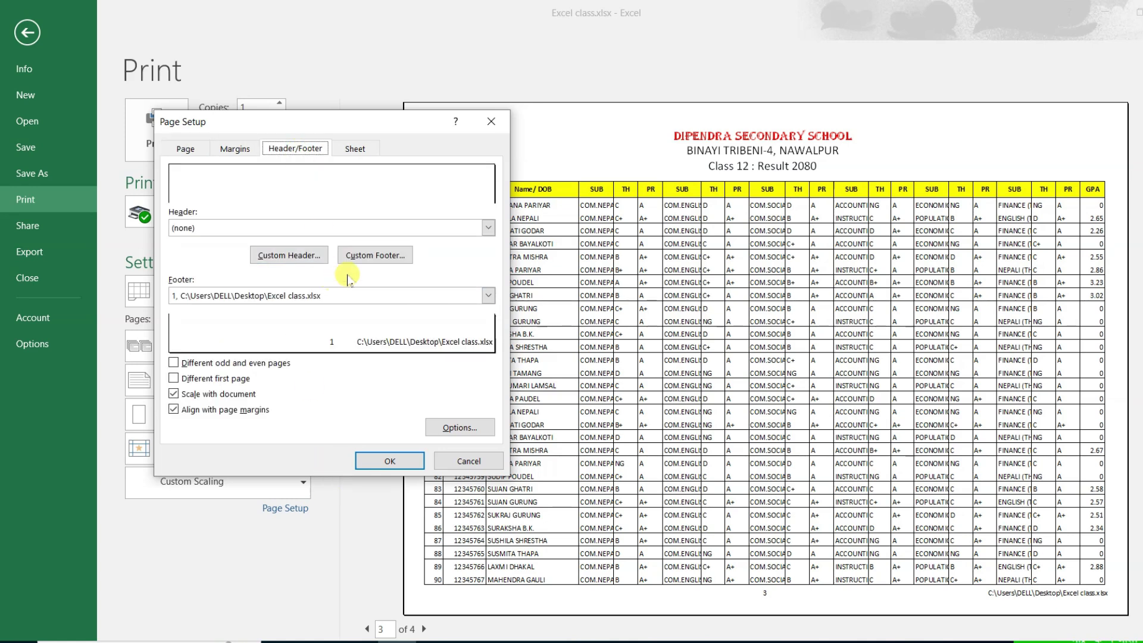
click(368, 256)
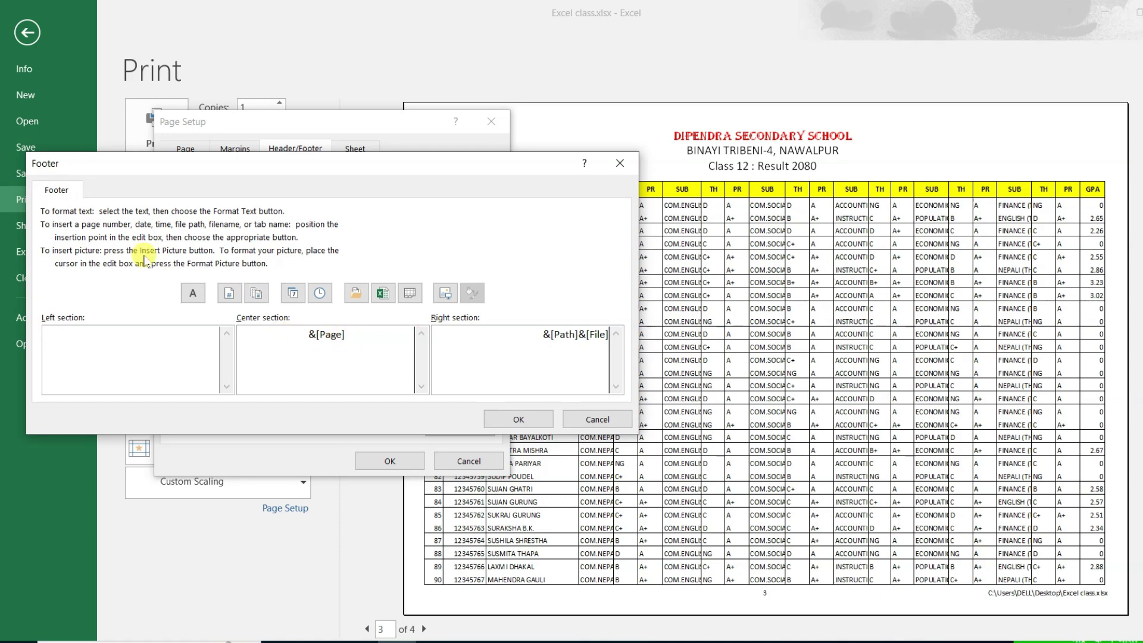
drag(534, 335, 608, 363)
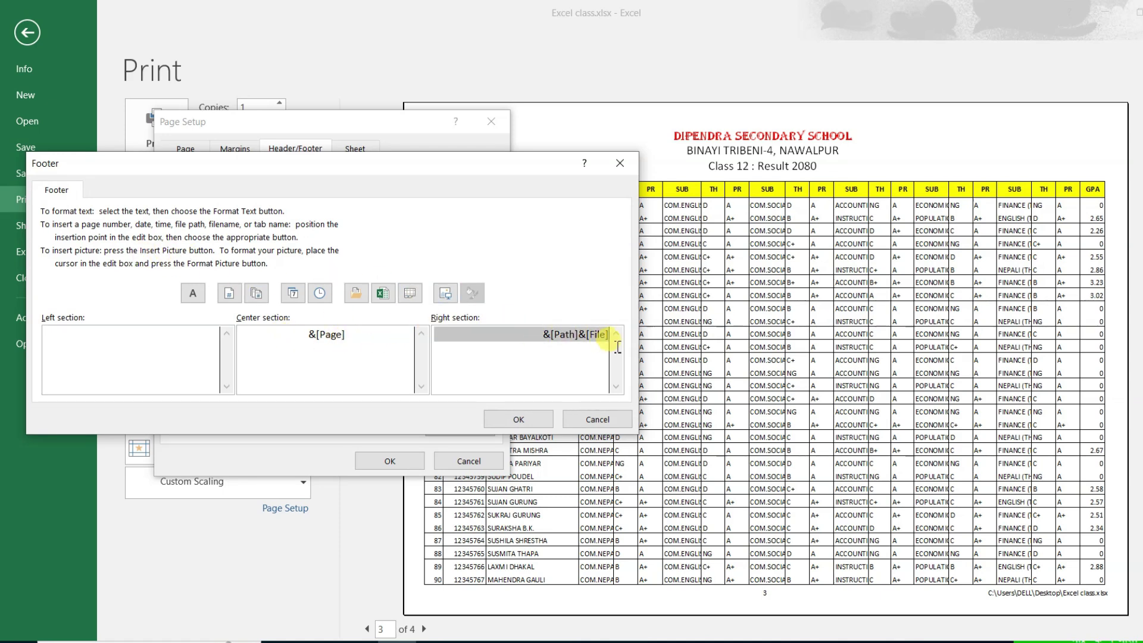
key(Delete)
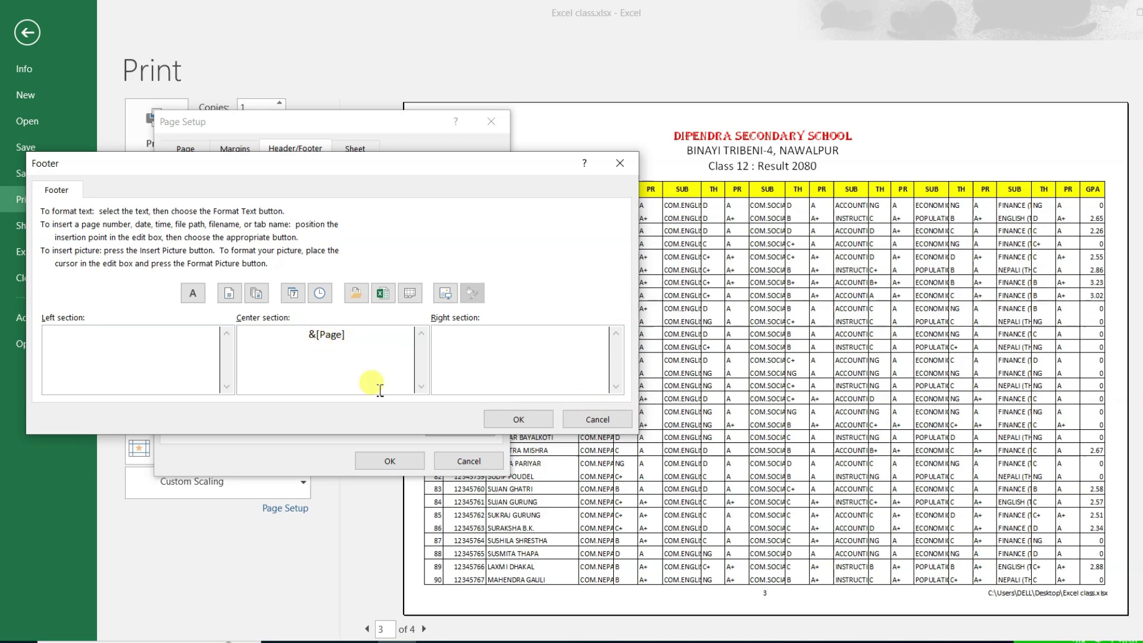
click(519, 420)
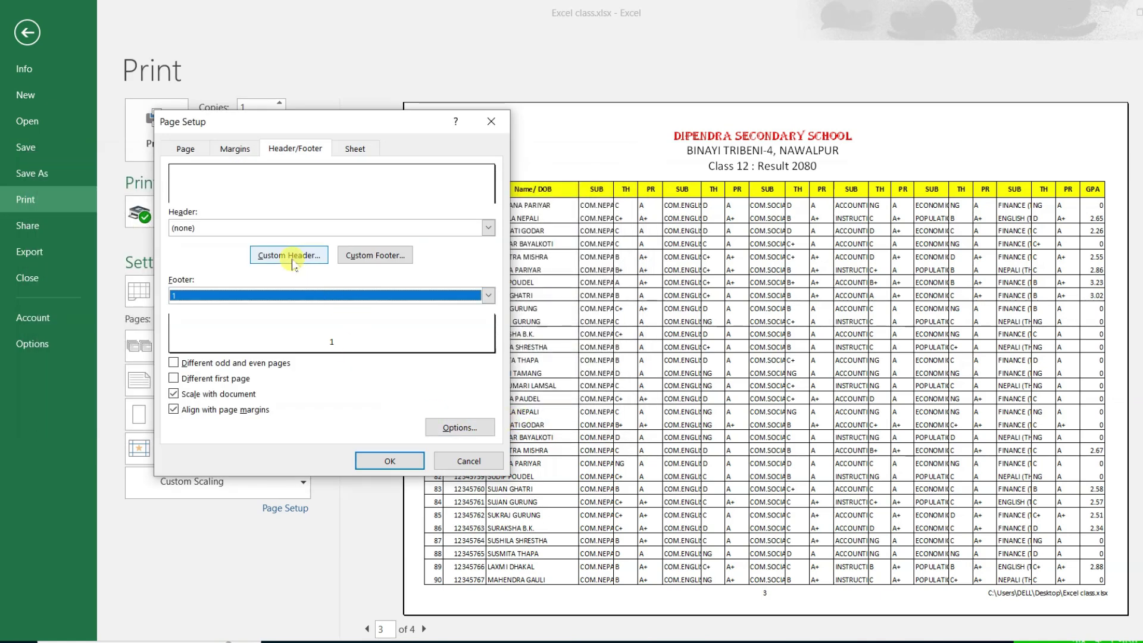
- Put the current time in the custom header's centre section and start a picture insert offline
click(313, 257)
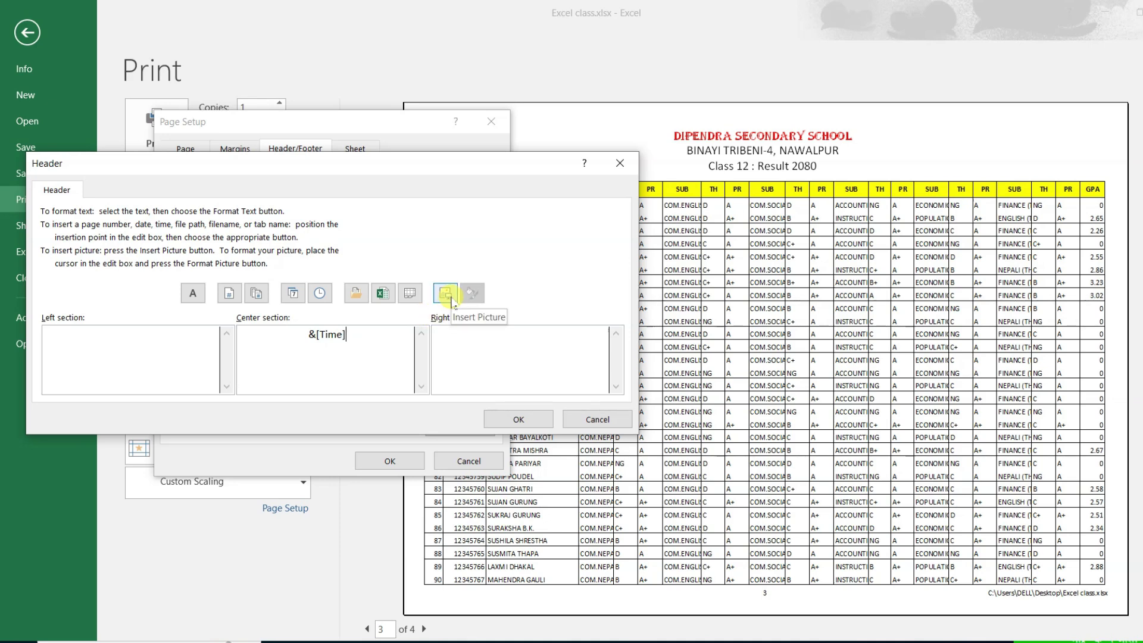
click(446, 298)
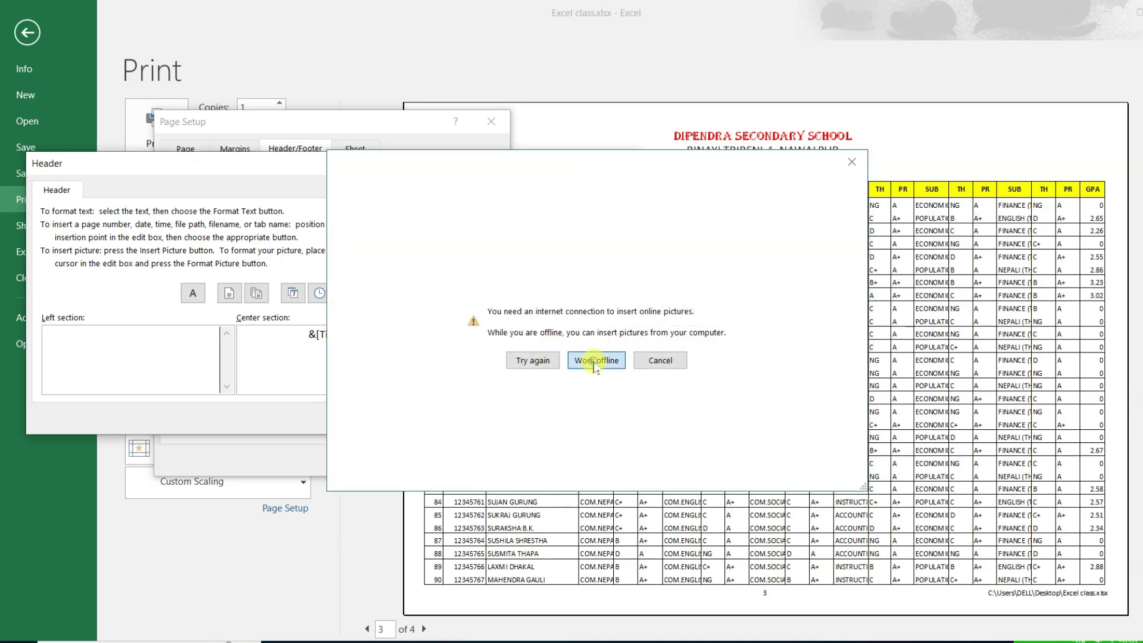
click(596, 361)
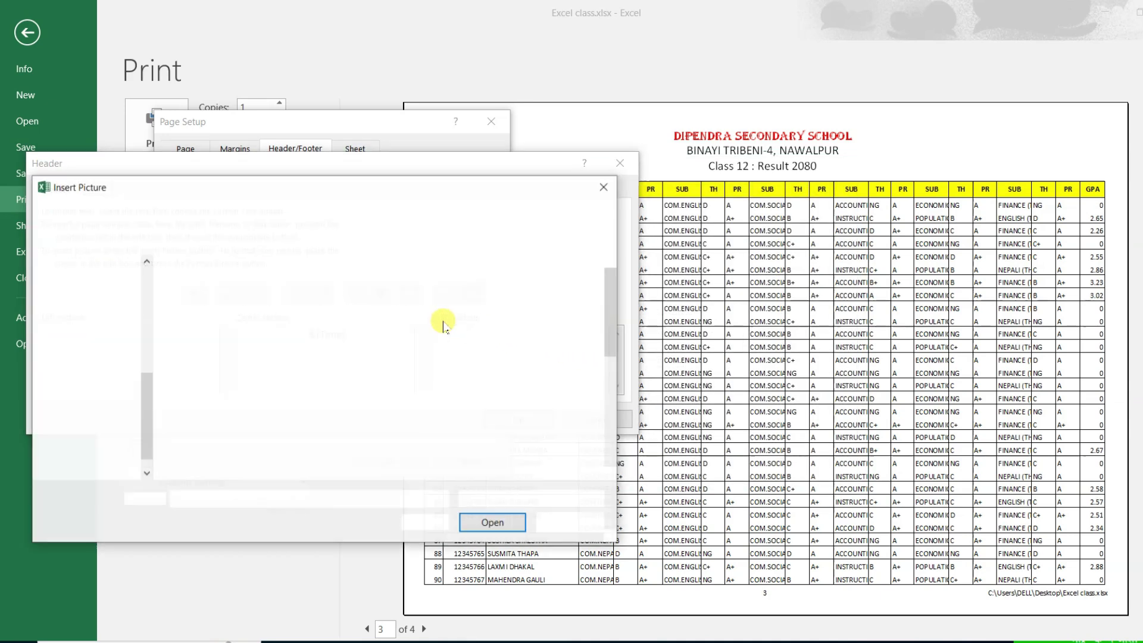
- Pick DIPENDRA LOGO.png from Pictures but cancel the insert, then select the centre &[Time] code
click(227, 470)
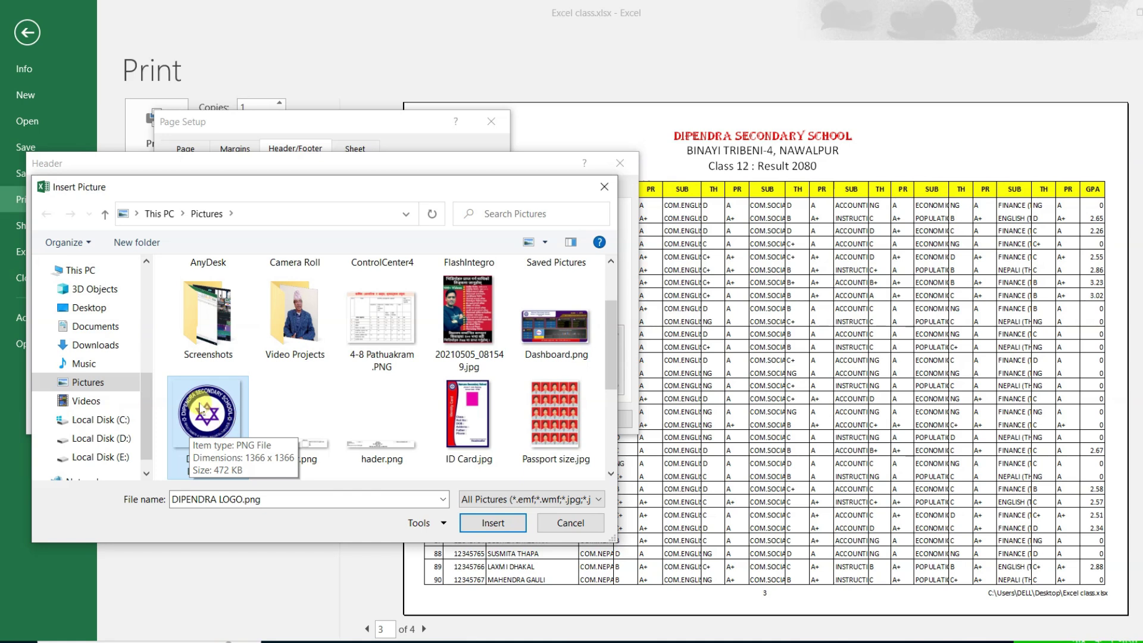
click(226, 410)
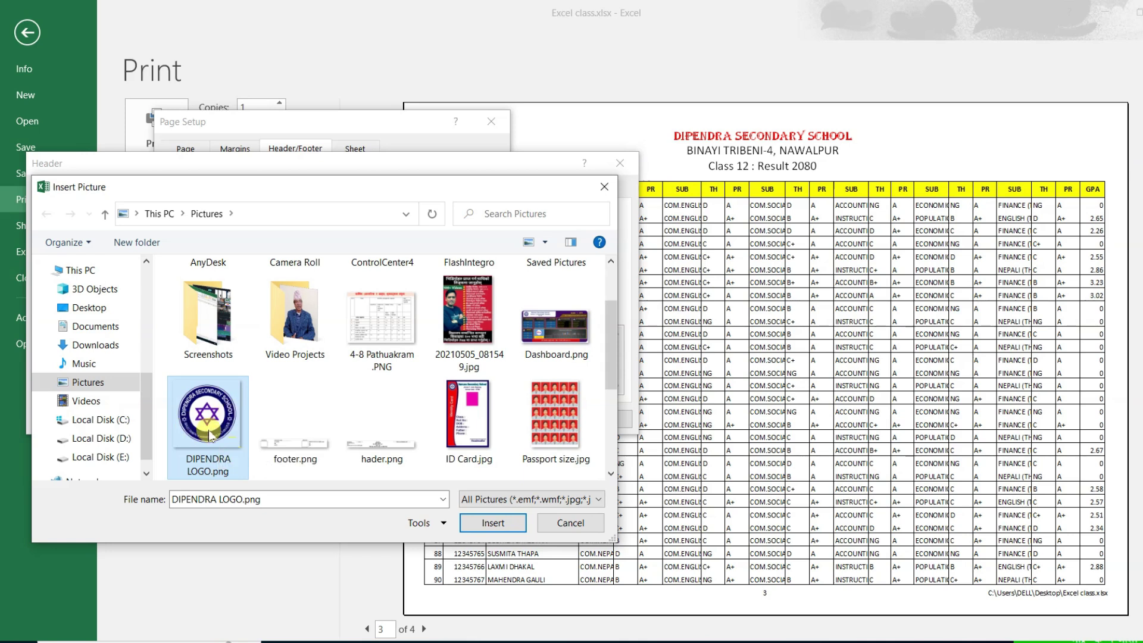
click(567, 524)
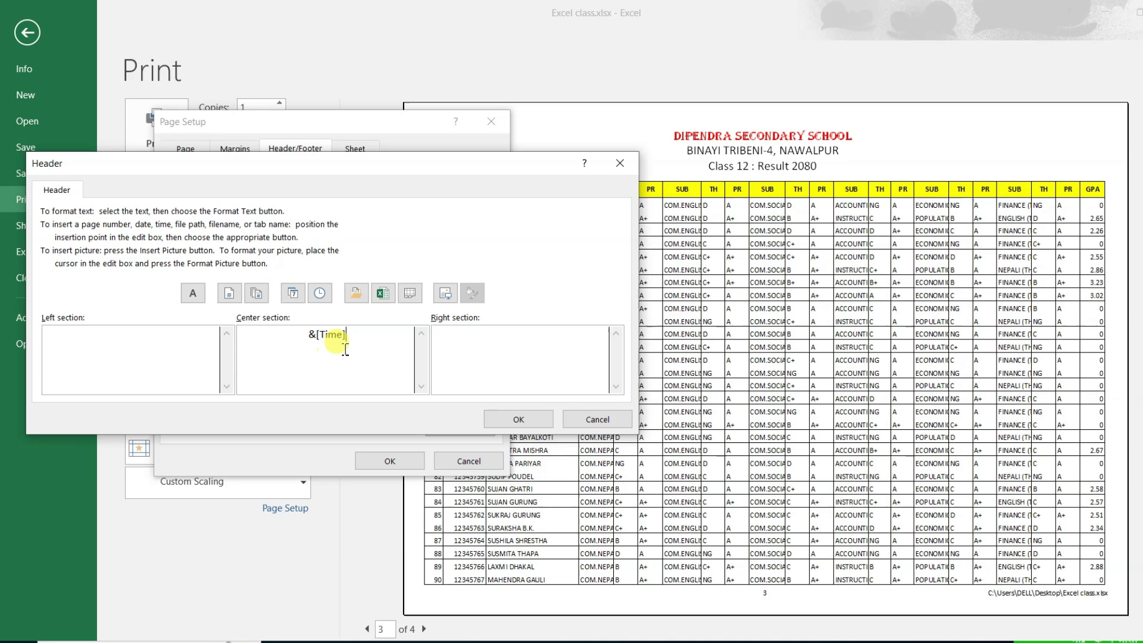
drag(362, 336, 314, 333)
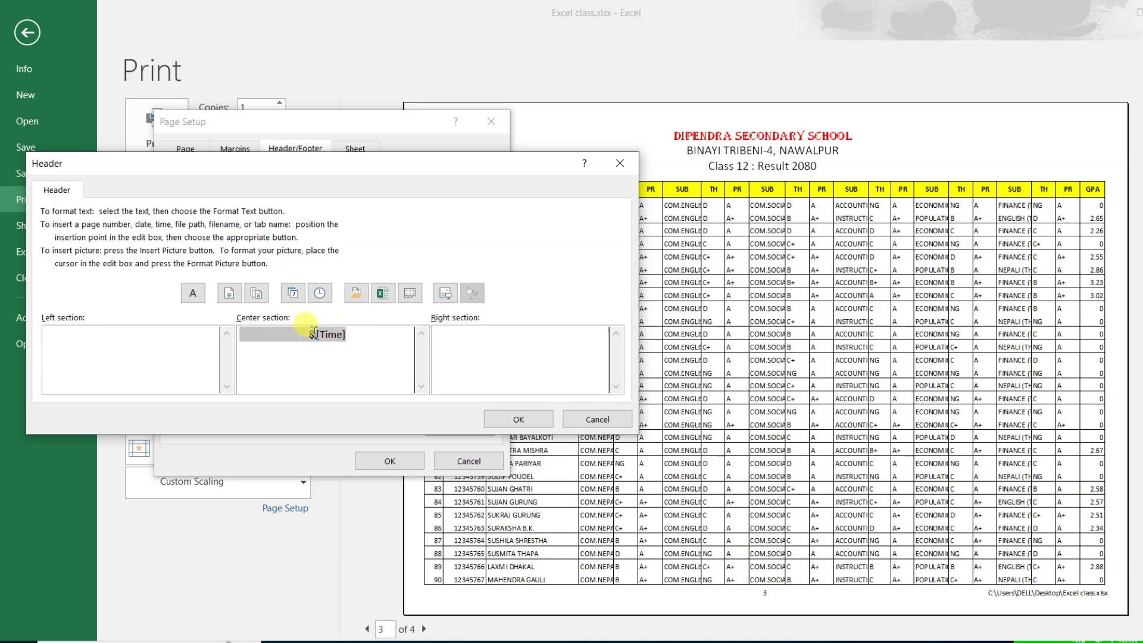
- Move the time from the header's centre to its left section, preview page 1, then exit
key(Delete)
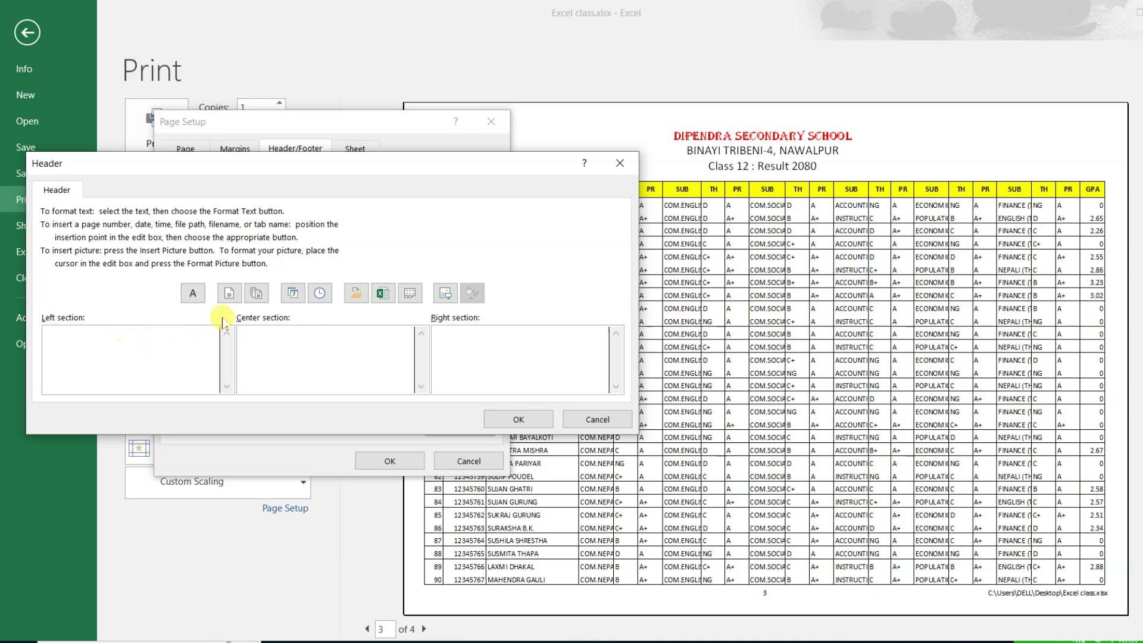
click(320, 293)
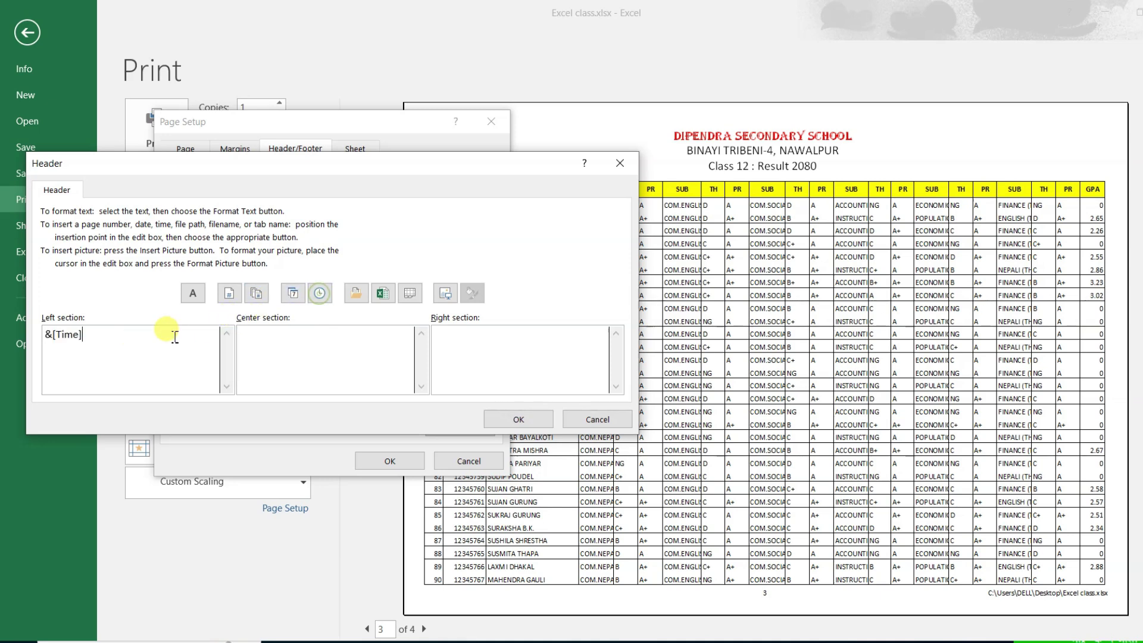
click(518, 420)
click(411, 460)
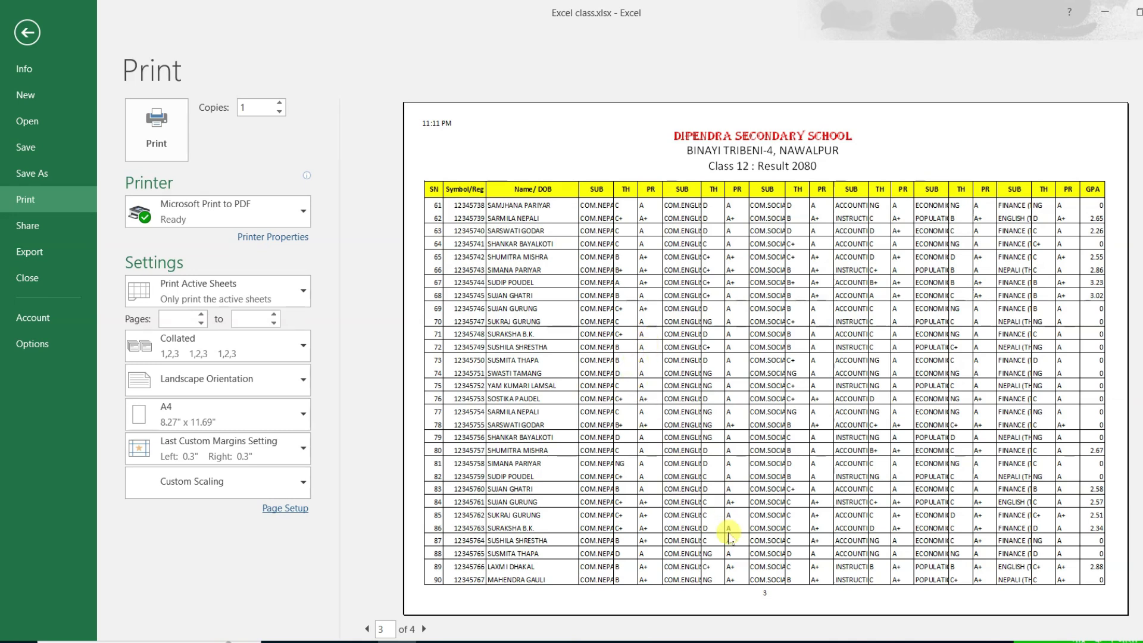
key(ctrl+p)
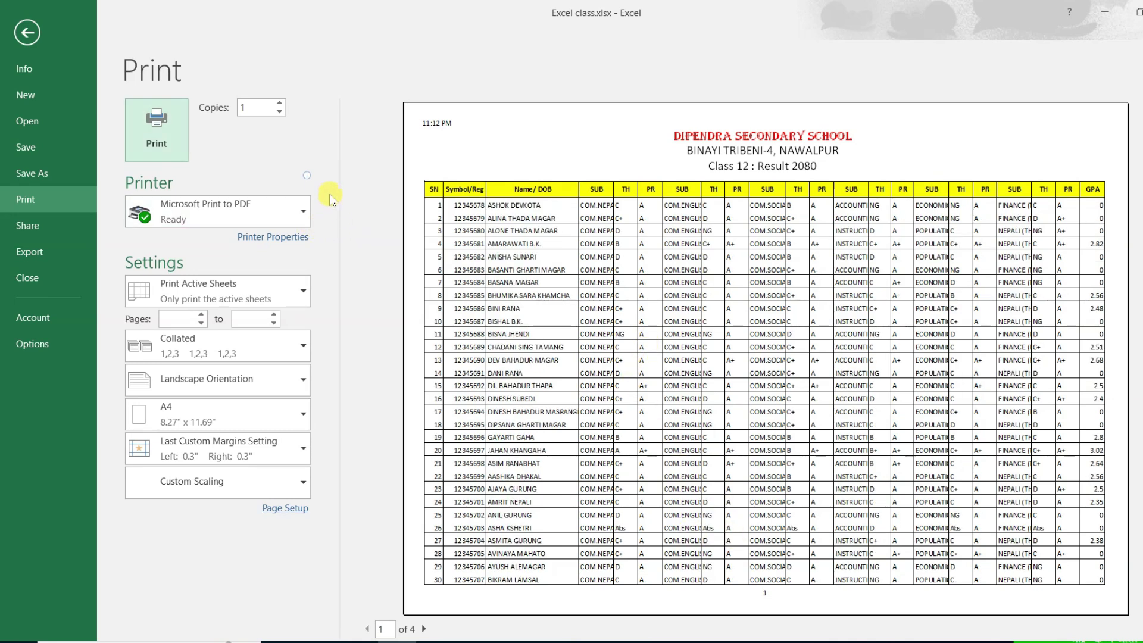
click(29, 33)
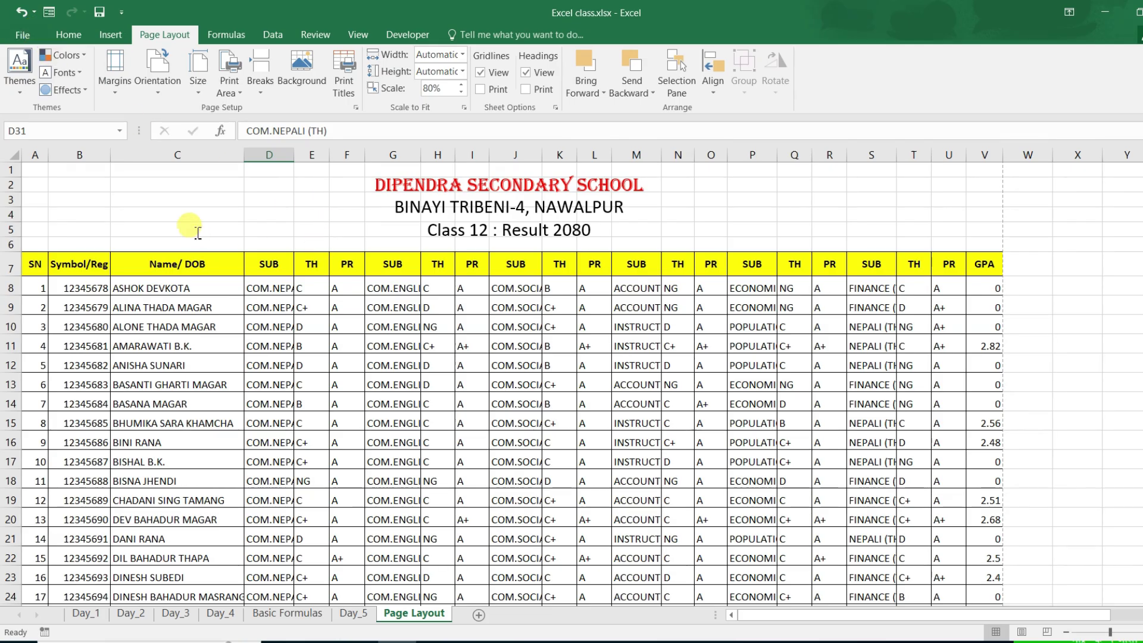
click(301, 304)
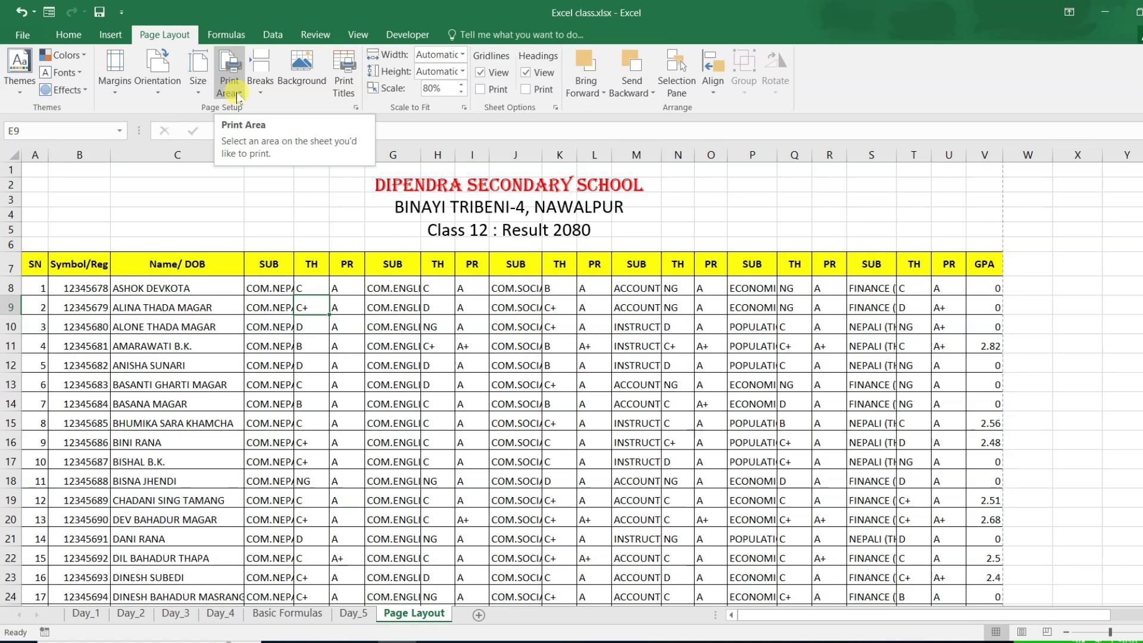
click(223, 233)
click(259, 321)
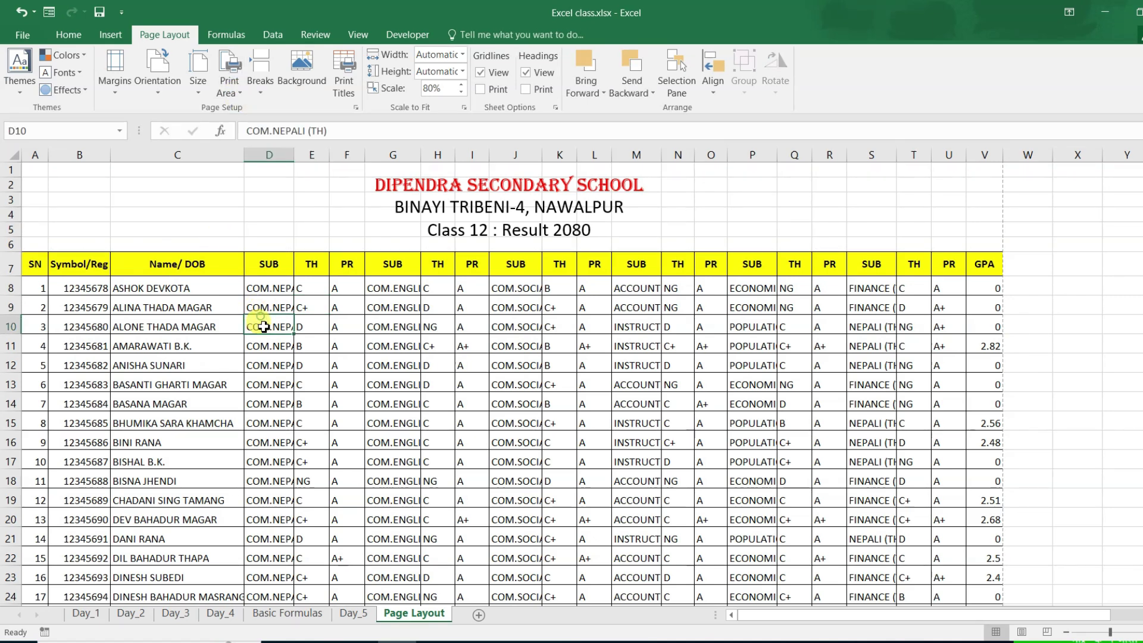
scroll(257, 331, down, 2)
scroll(257, 331, up, 2)
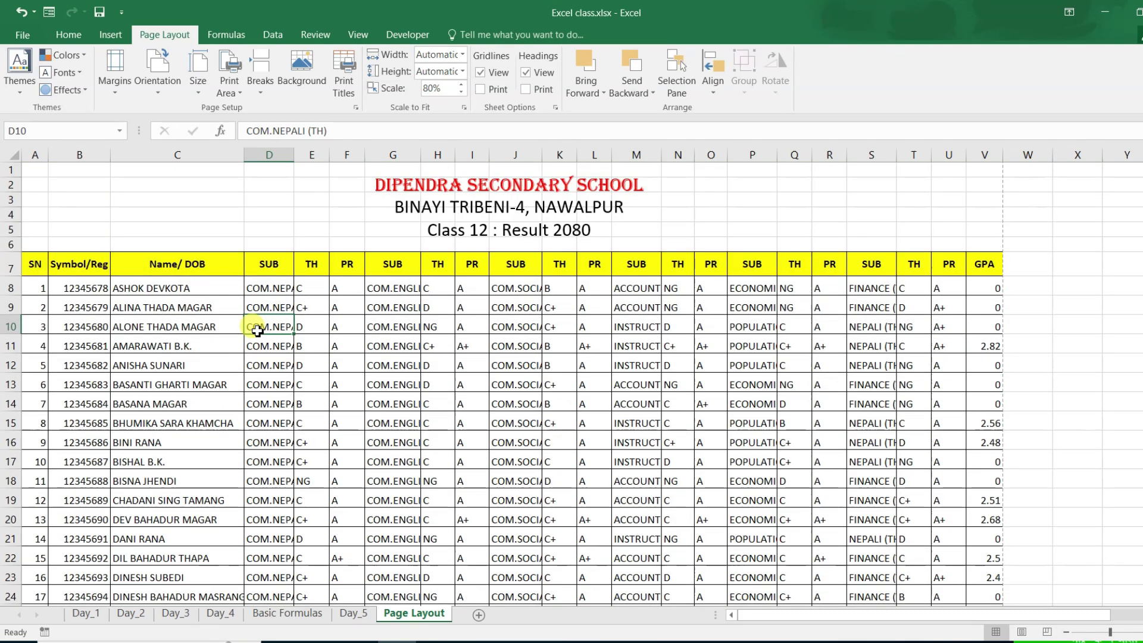
click(36, 231)
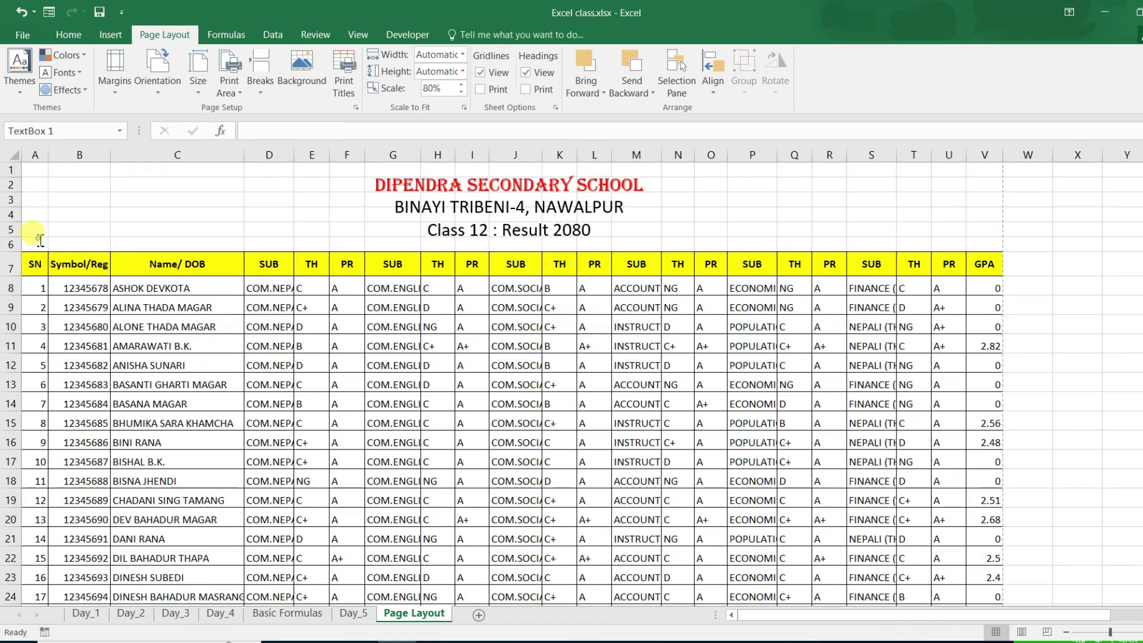
click(131, 306)
scroll(131, 306, down, 5)
scroll(152, 322, down, 4)
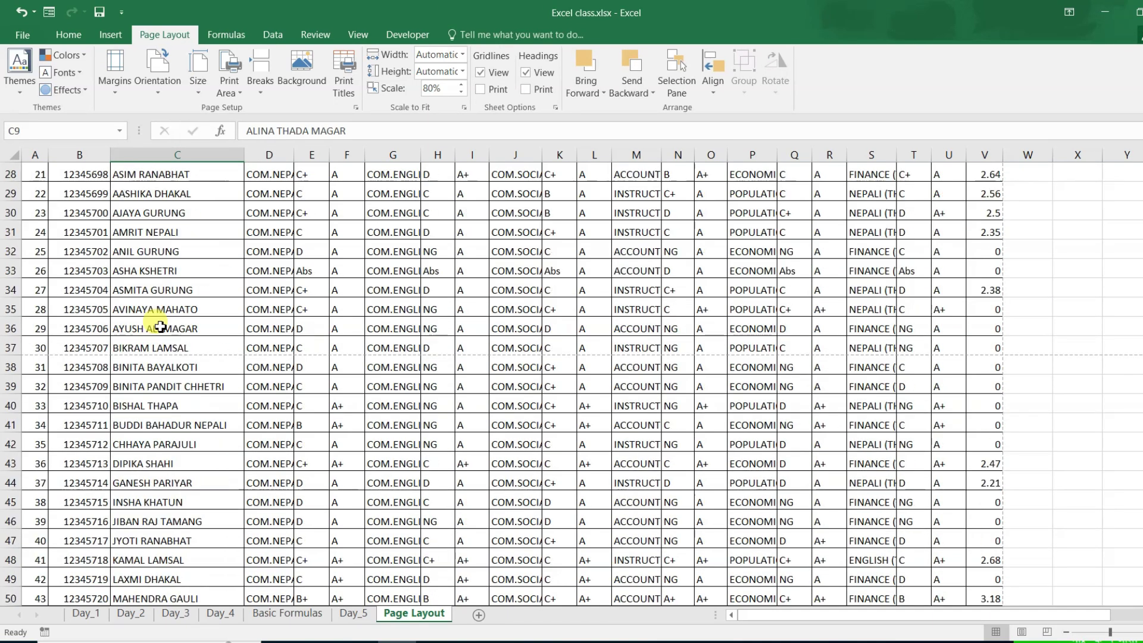
scroll(160, 327, down, 9)
scroll(161, 327, down, 5)
scroll(160, 327, down, 5)
scroll(160, 327, down, 3)
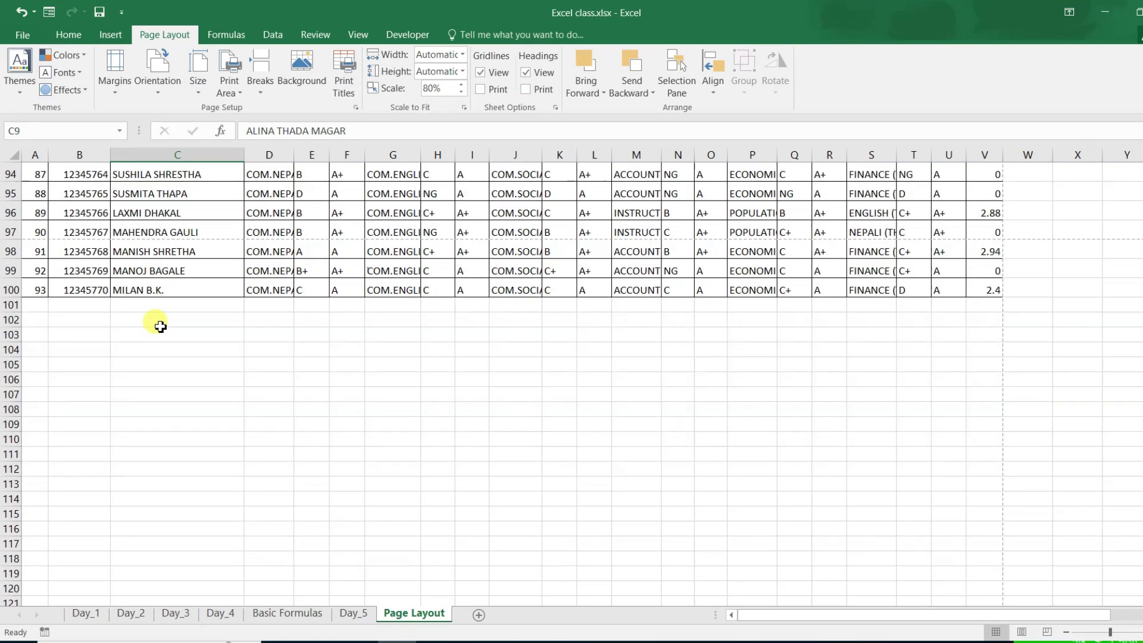
scroll(160, 327, up, 6)
scroll(161, 327, up, 5)
scroll(161, 327, up, 6)
scroll(161, 327, up, 5)
scroll(160, 327, up, 7)
scroll(161, 327, up, 2)
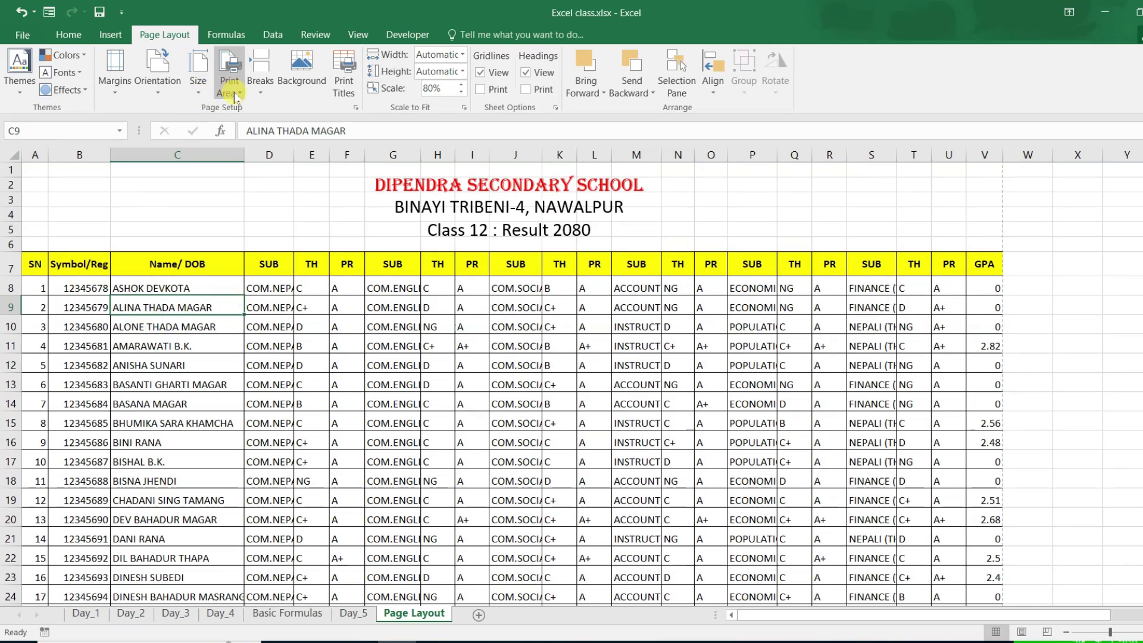
- Select the result table from A7 to row 21 on the Page Layout sheet, then deselect it
click(39, 267)
mouse_move(39, 267)
mouse_down()
mouse_move(480, 566)
mouse_move(517, 529)
mouse_up()
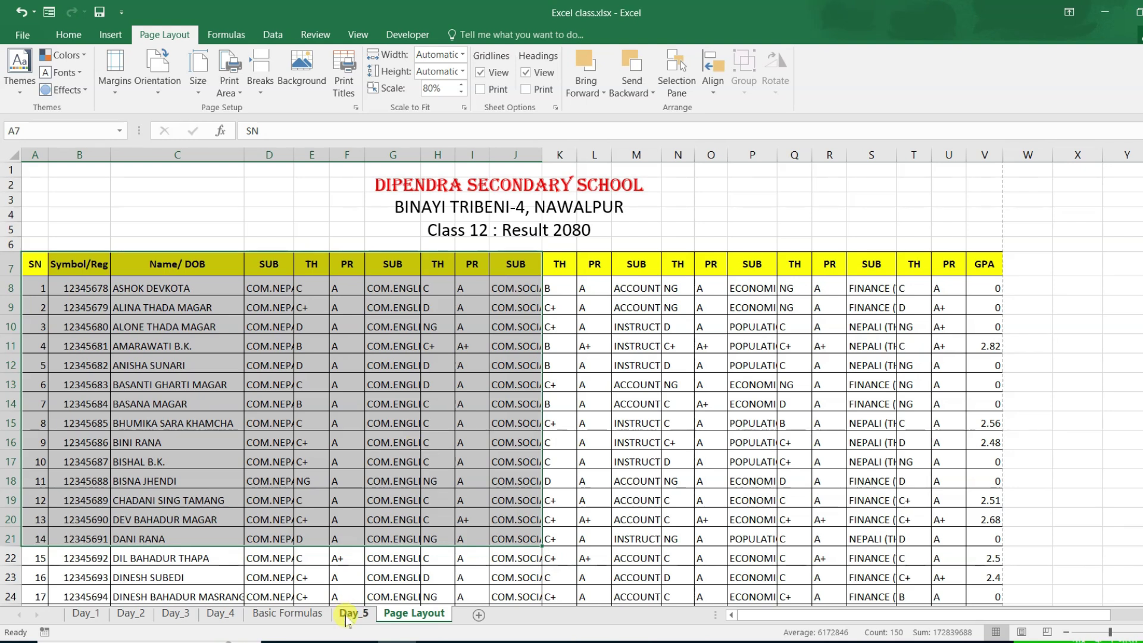
click(438, 464)
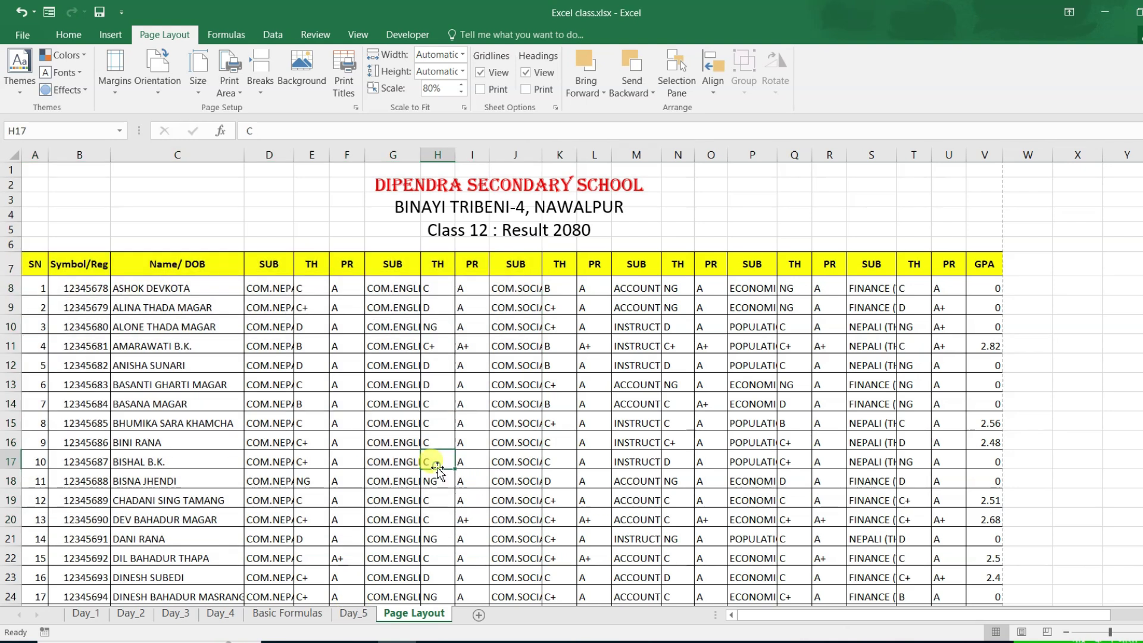
- Switch to the Day_5 sheet and select the marks table B2:M12
click(362, 617)
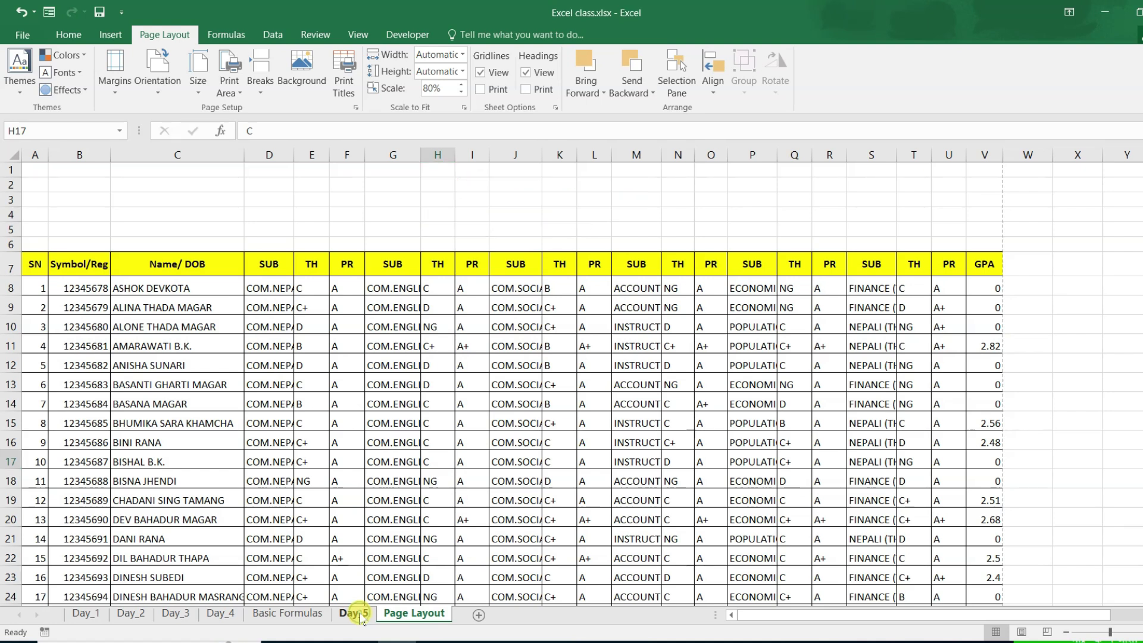
key(ctrl+Page_Up)
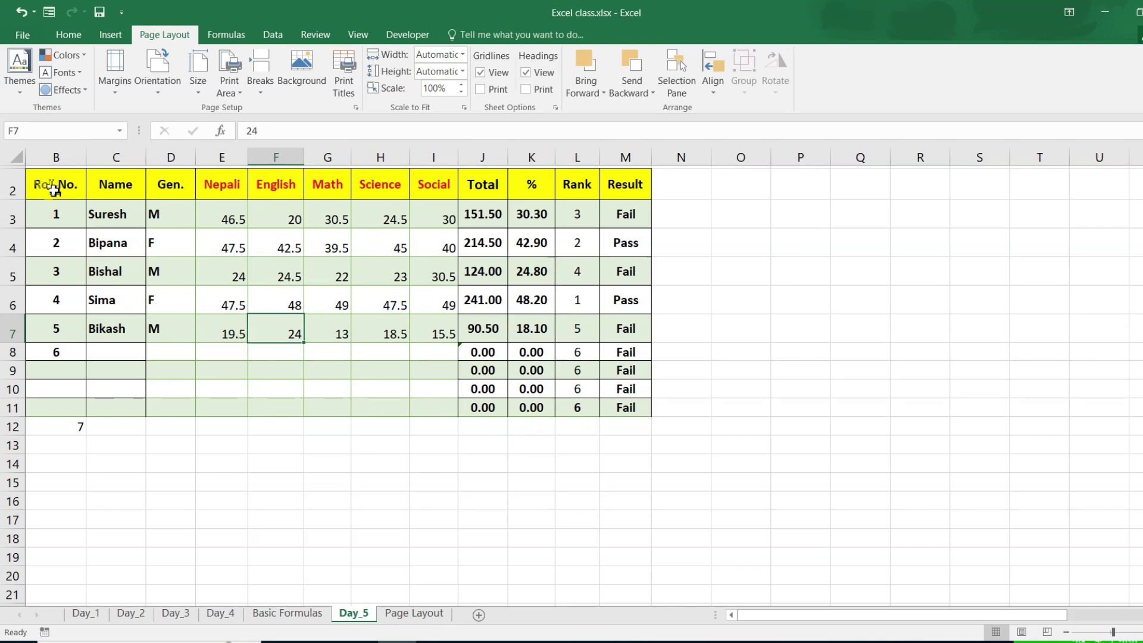
drag(55, 193, 622, 417)
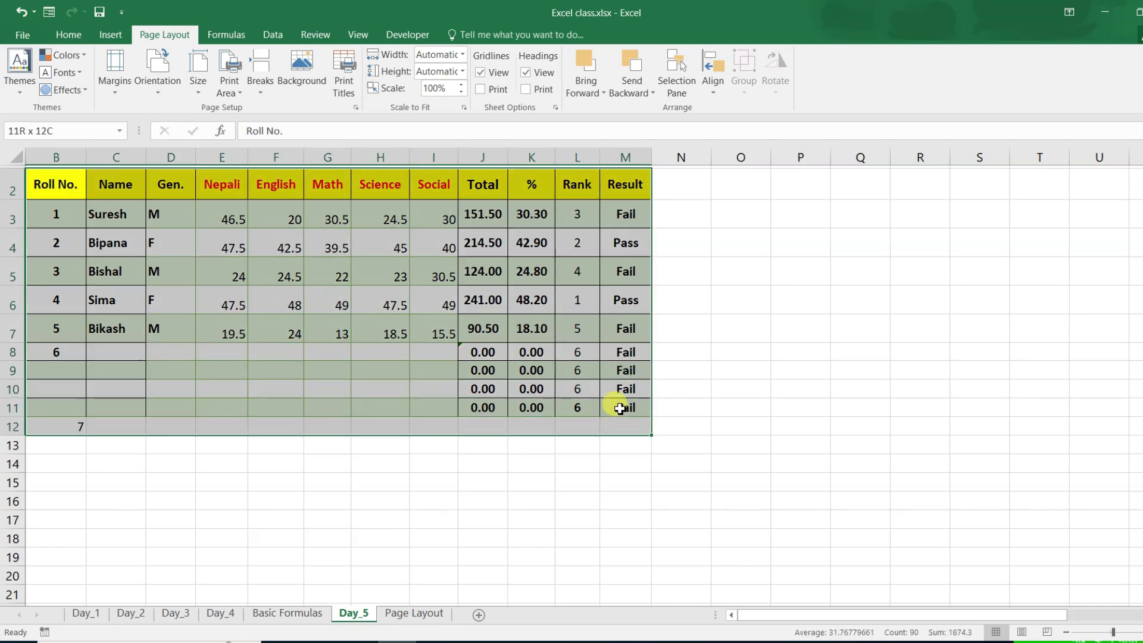
click(455, 498)
scroll(460, 496, down, 3)
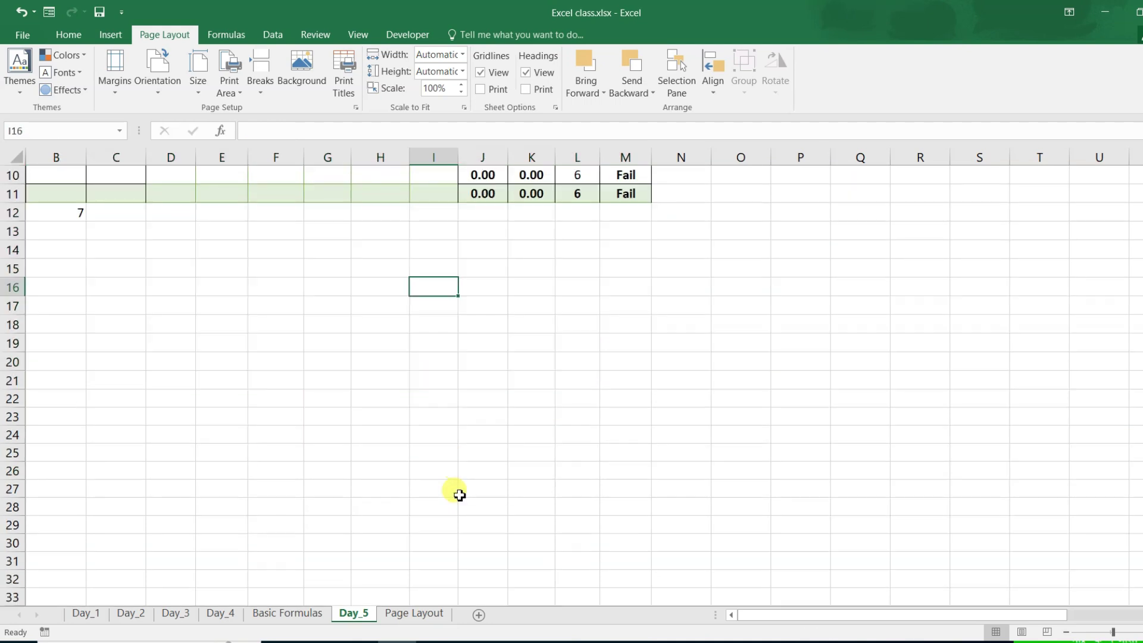
scroll(460, 495, down, 3)
mouse_move(66, 376)
mouse_down()
mouse_move(487, 524)
mouse_move(587, 544)
mouse_up()
- Copy Roll No. through Science for five students (B2:H7) and paste it at B22
scroll(529, 491, up, 5)
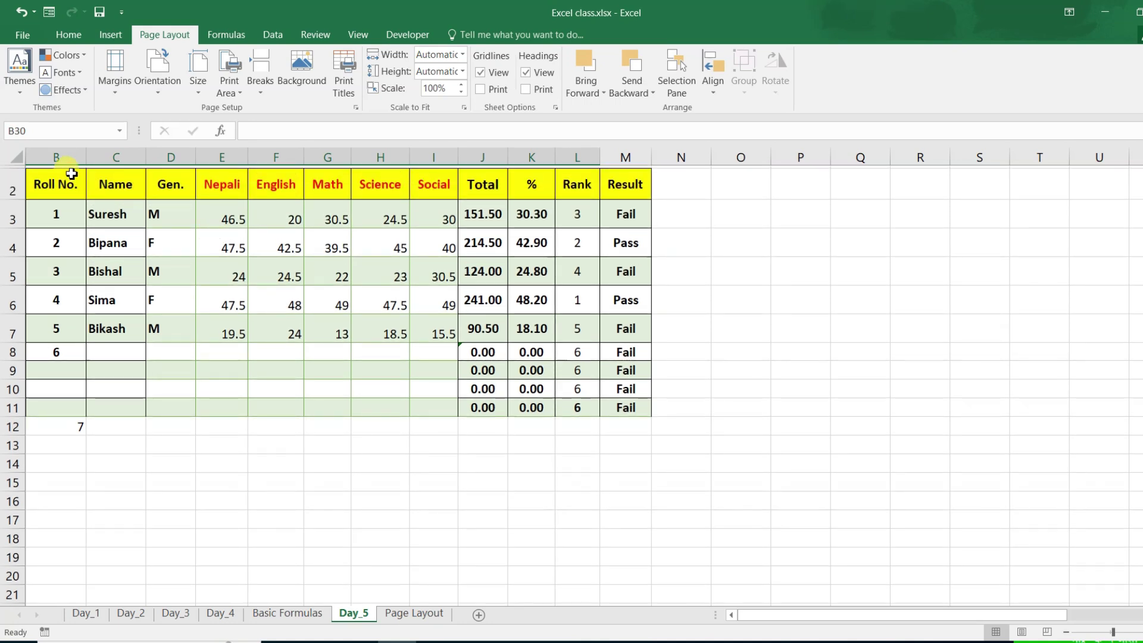
drag(71, 175, 398, 316)
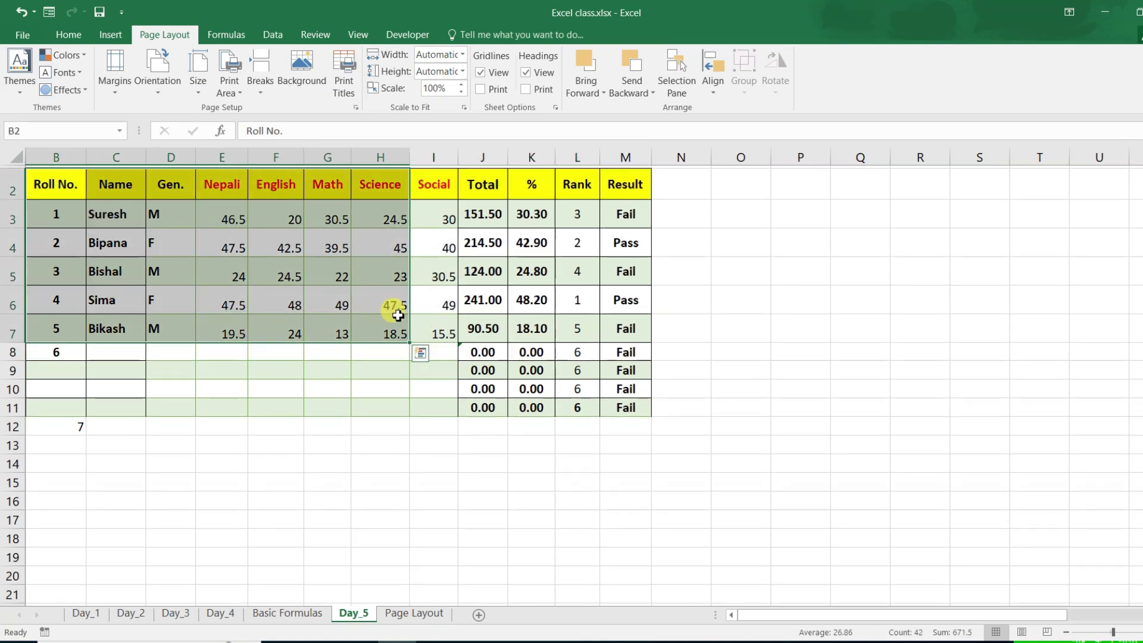
key(ctrl+c)
scroll(339, 456, down, 4)
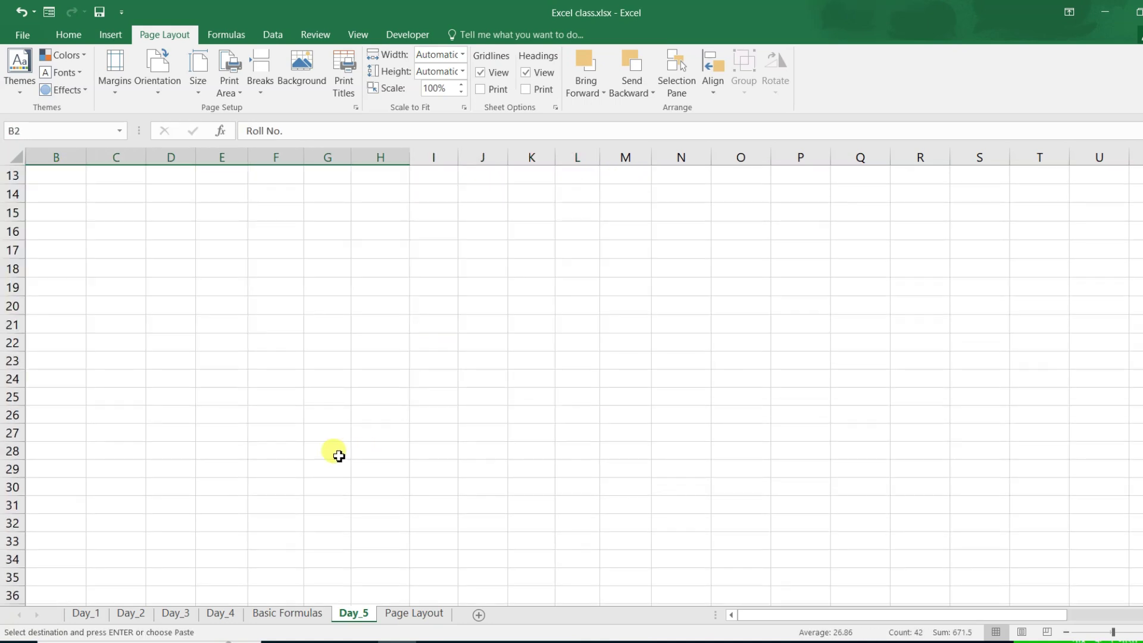
click(82, 419)
click(62, 342)
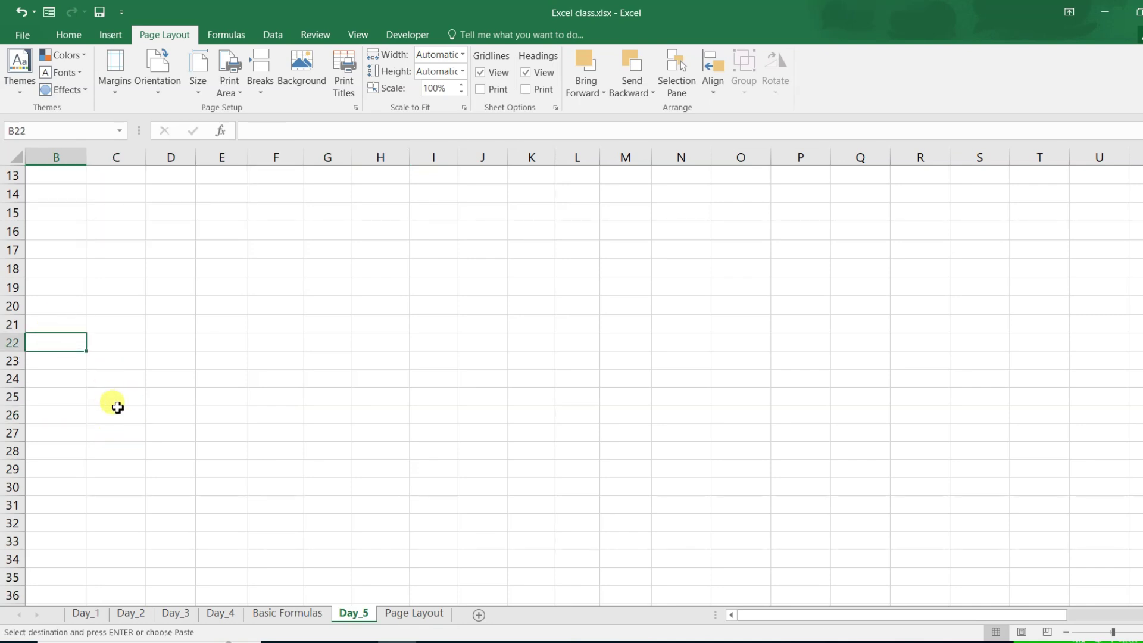
key(ctrl+v)
scroll(375, 365, up, 4)
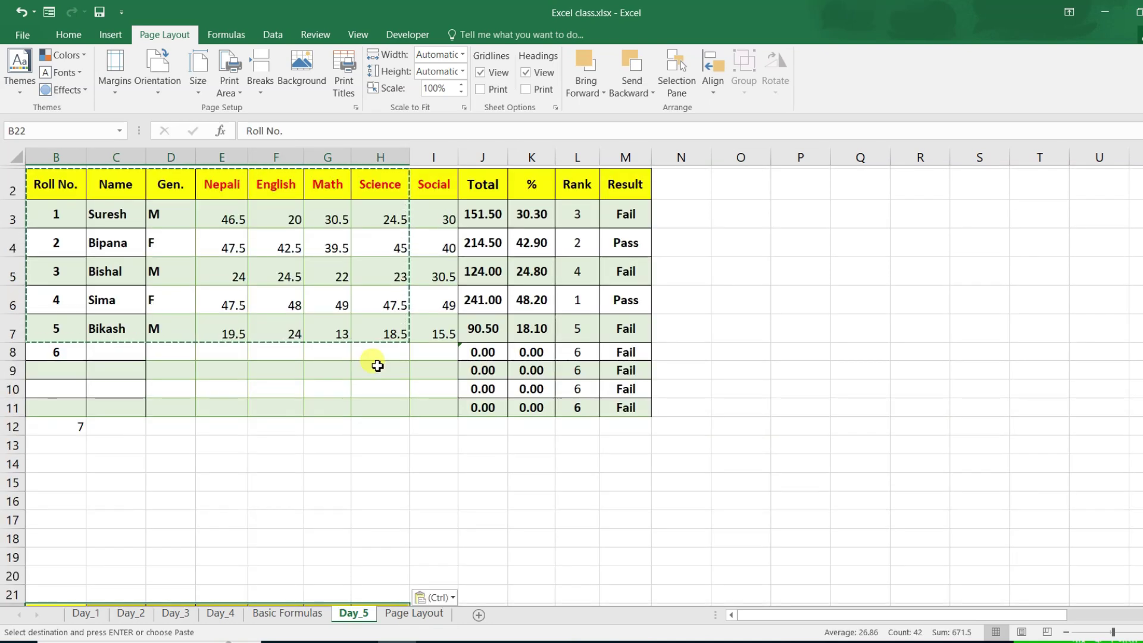
scroll(377, 366, down, 1)
click(367, 396)
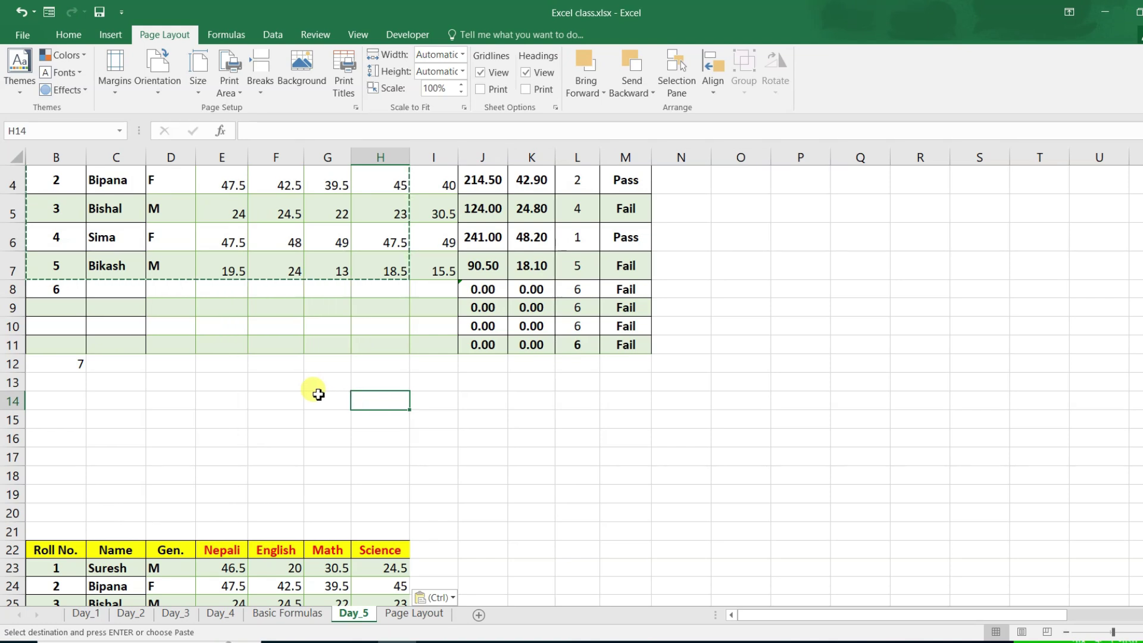
- Preview how the Day_5 sheet with both tables will print
scroll(319, 395, up, 1)
scroll(319, 394, up, 1)
key(ctrl+p)
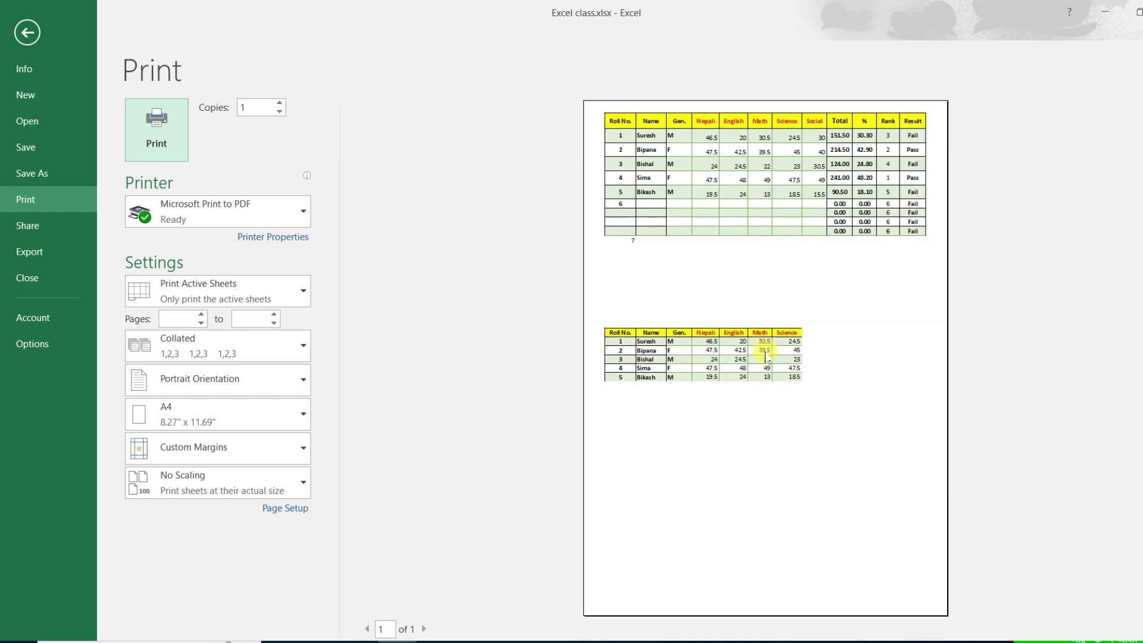
click(27, 32)
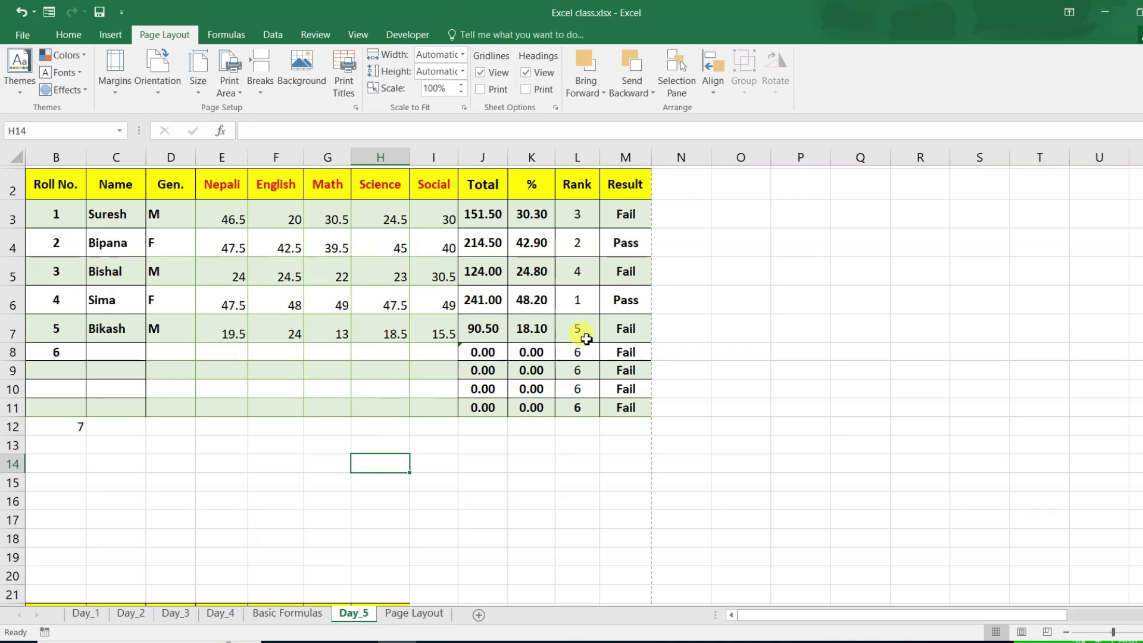
- Try selecting the Day_5 marks table, extending from B2:I10 up to B1:M12
scroll(586, 339, down, 3)
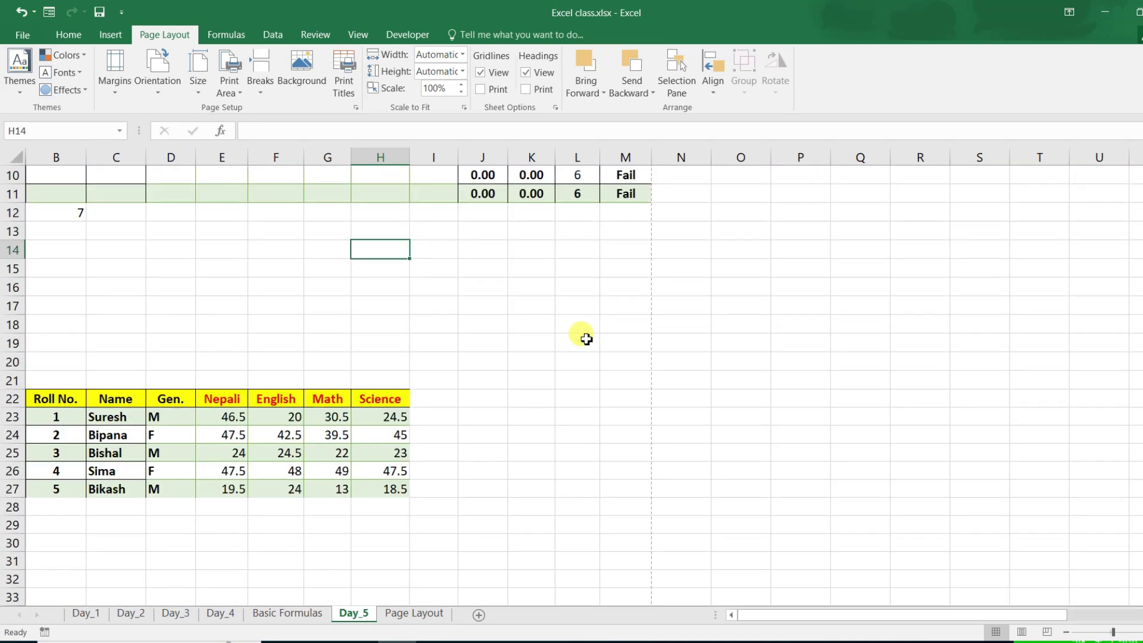
scroll(585, 337, up, 3)
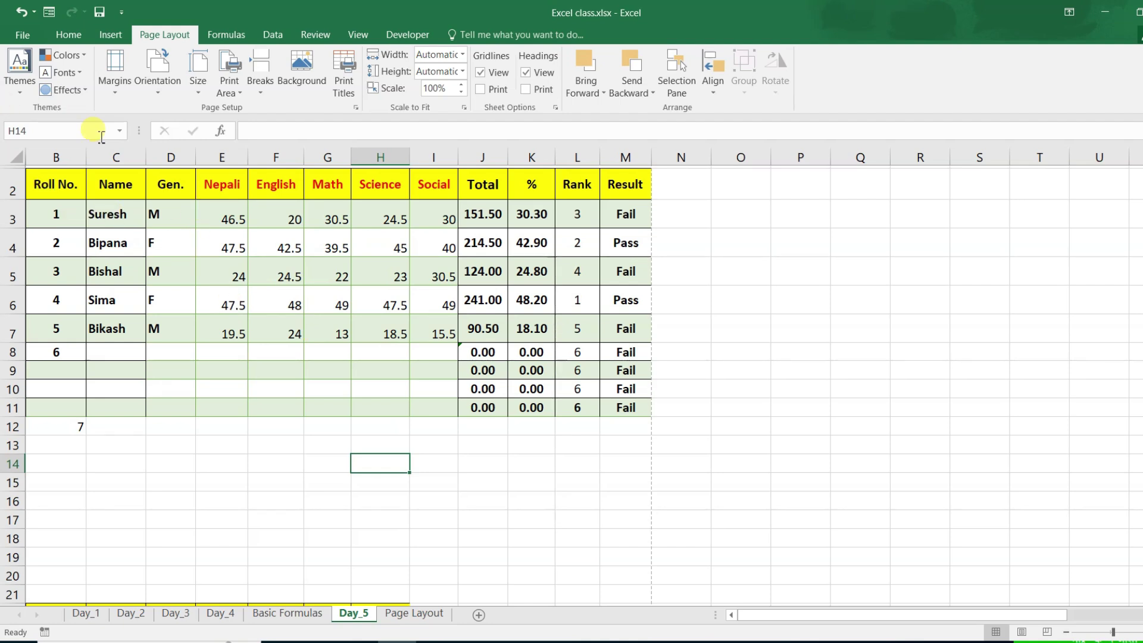
drag(36, 174, 221, 301)
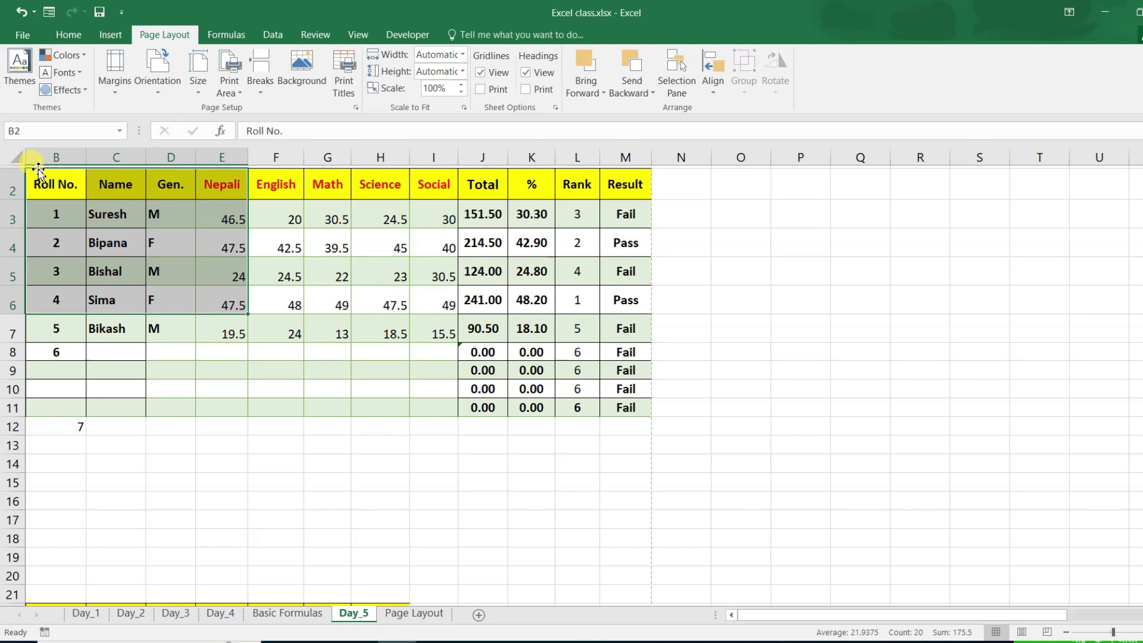
drag(37, 176, 426, 388)
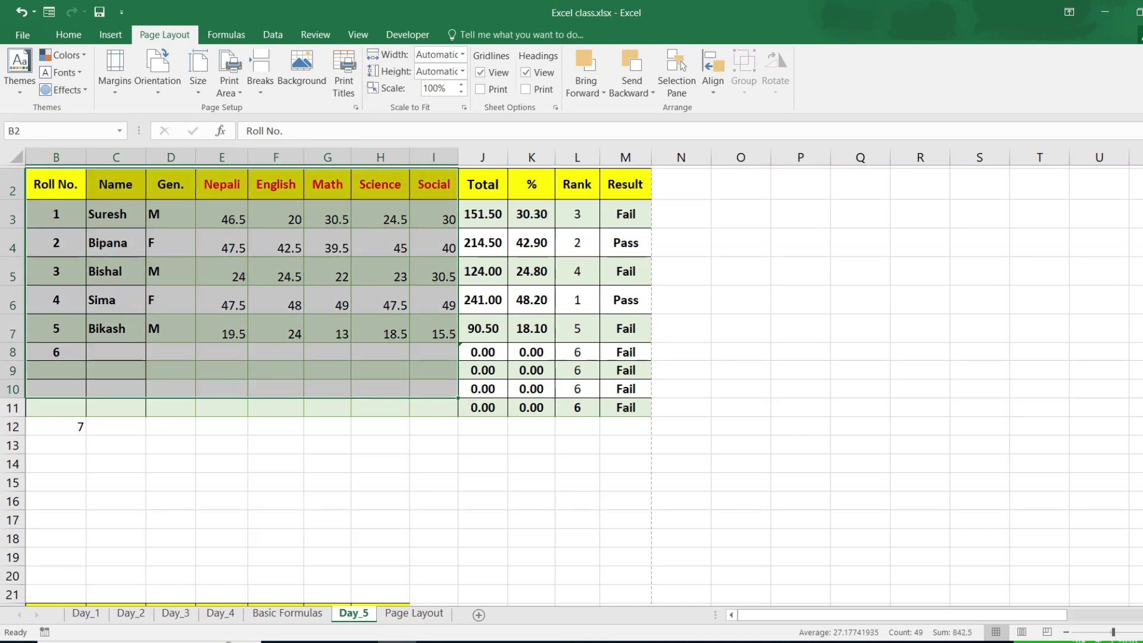
drag(38, 170, 473, 410)
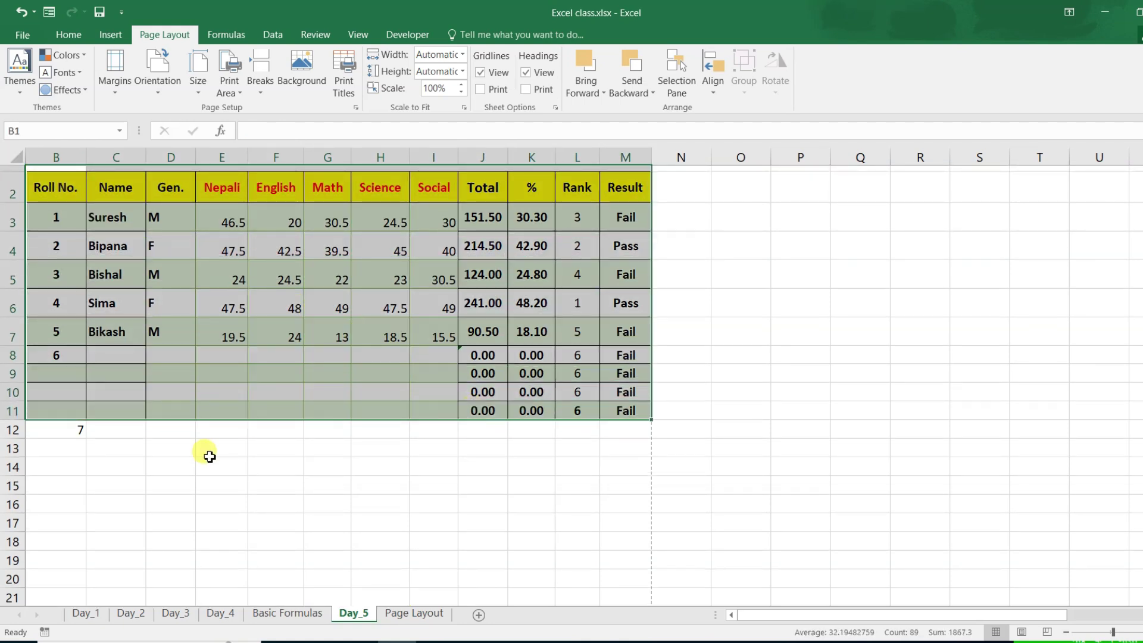
click(119, 373)
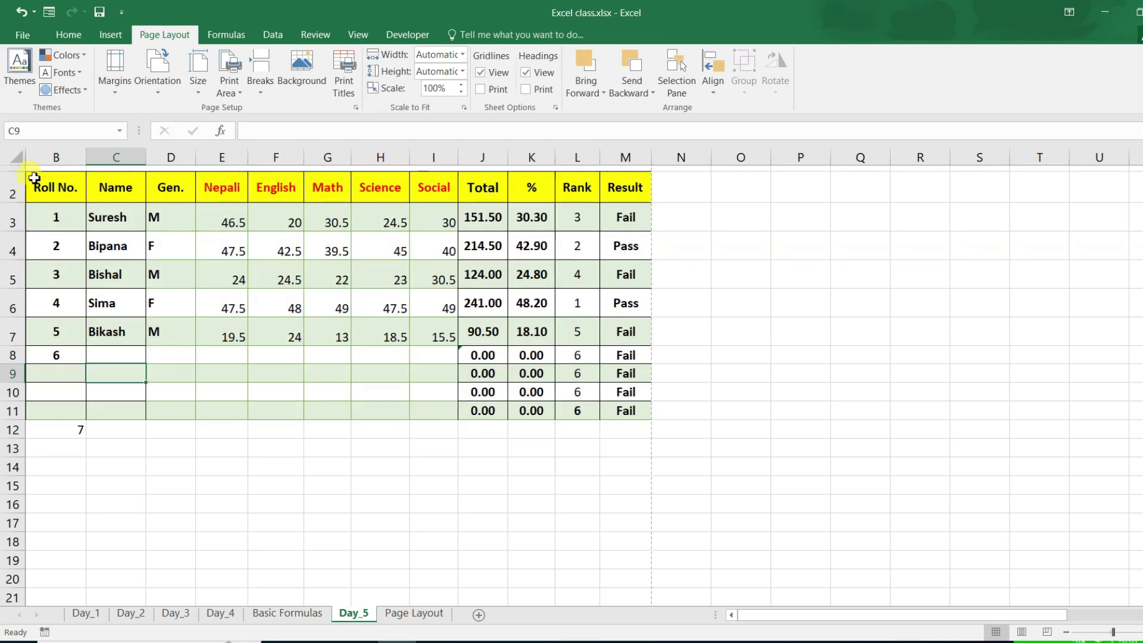
drag(34, 177, 328, 429)
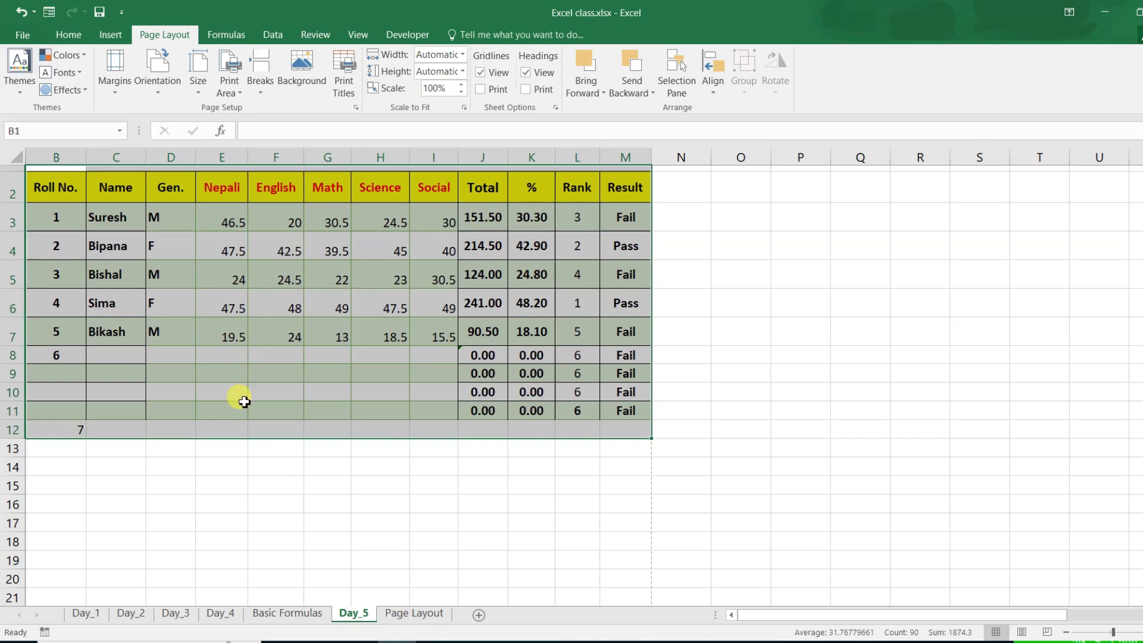
- Reselect the marks table as B1:M11, leaving out the stray 7 in row 12
scroll(241, 402, down, 2)
scroll(242, 403, down, 2)
scroll(73, 302, down, 2)
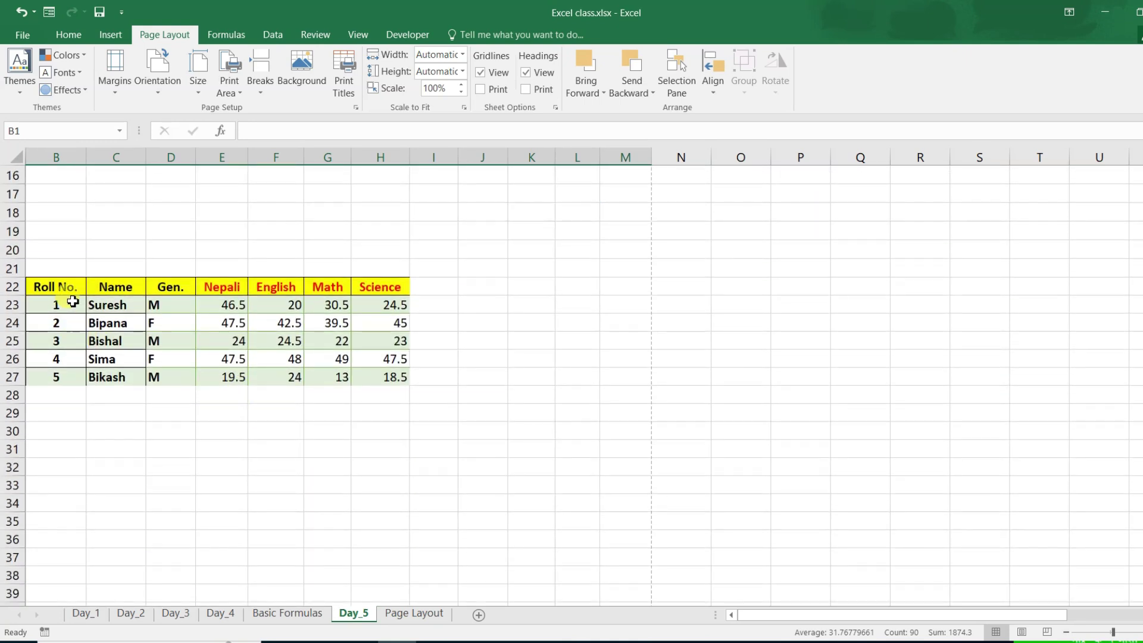
scroll(232, 357, up, 3)
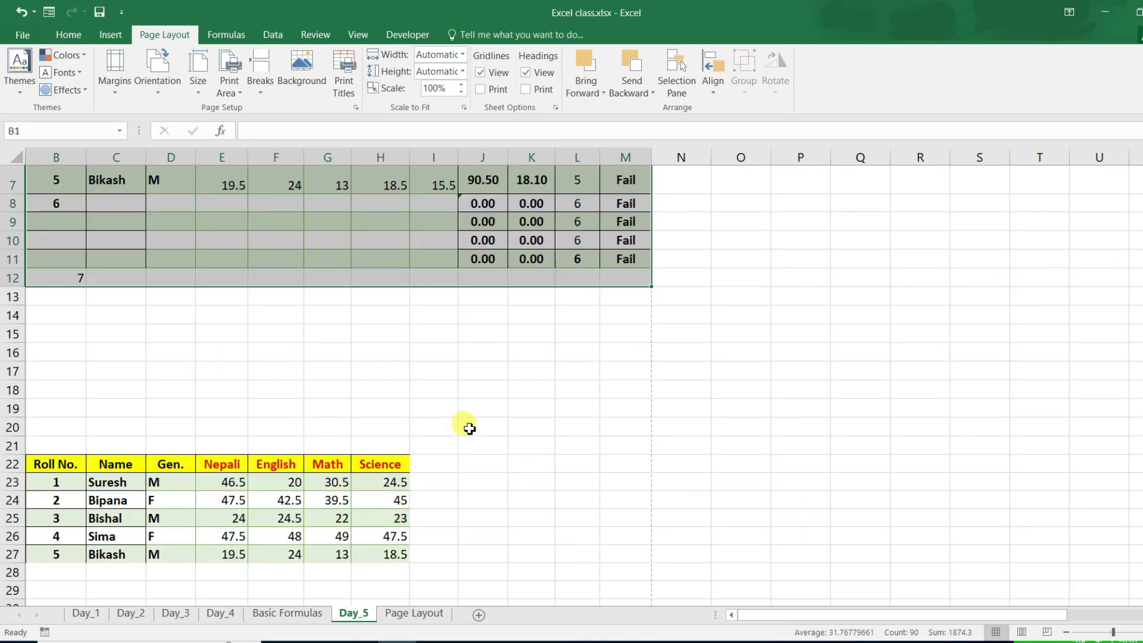
scroll(469, 428, up, 2)
scroll(483, 365, down, 1)
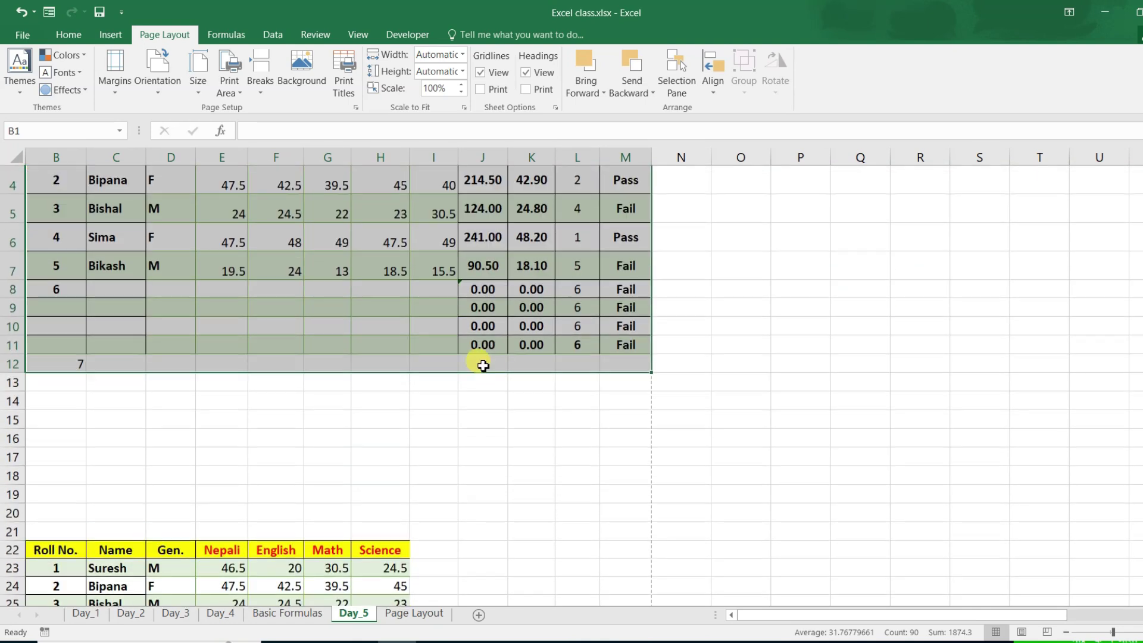
scroll(333, 233, up, 1)
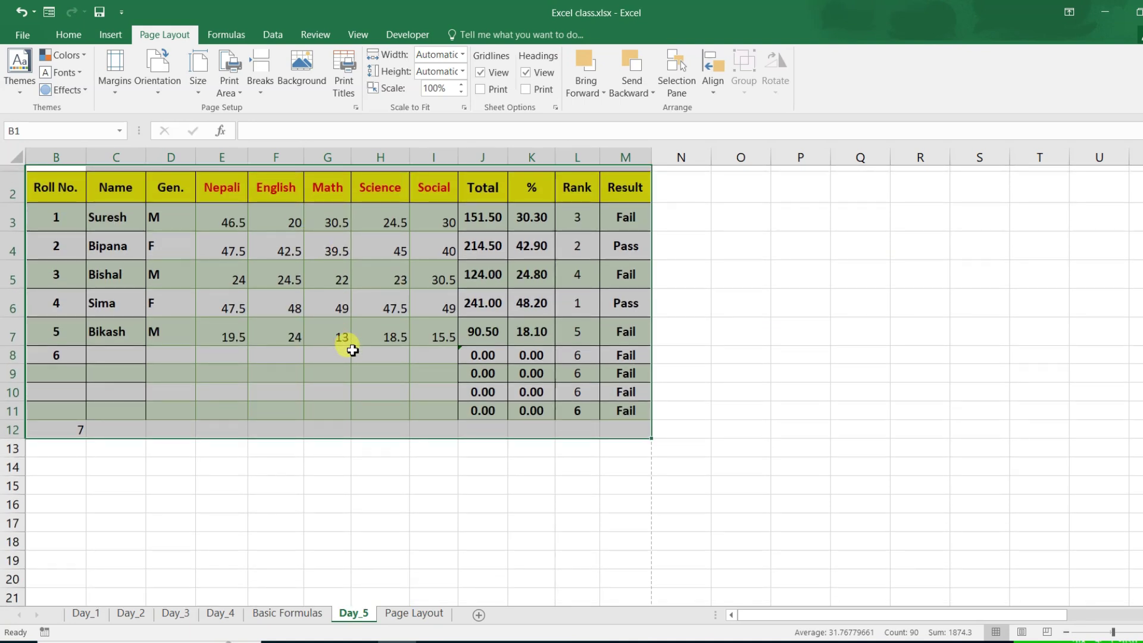
scroll(352, 351, down, 3)
scroll(869, 521, down, 2)
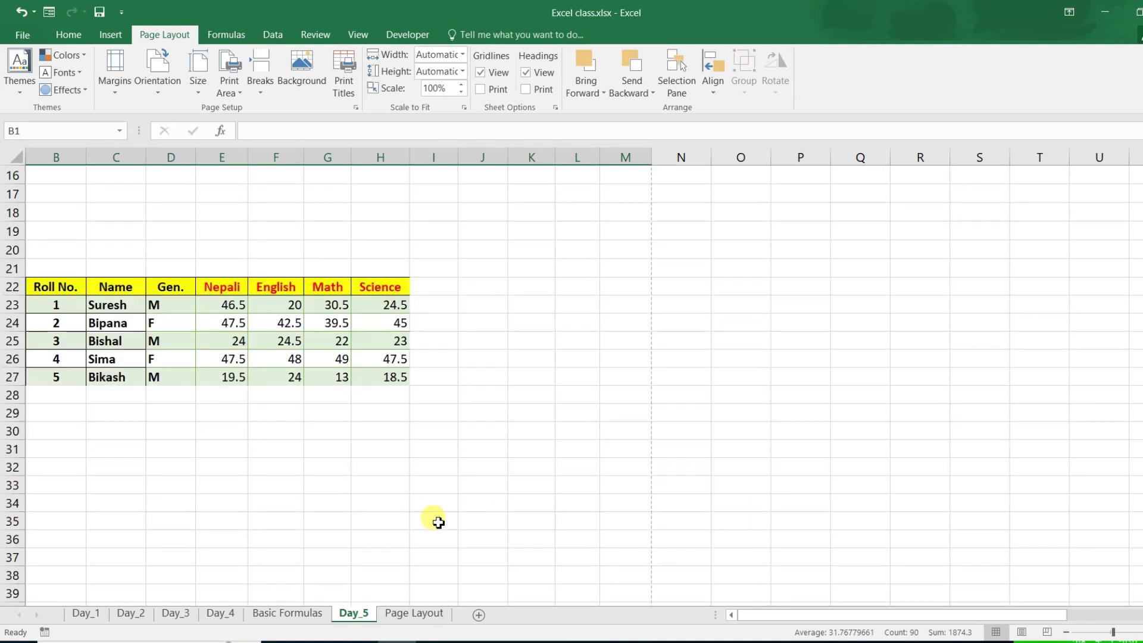
scroll(467, 527, up, 4)
scroll(467, 524, up, 1)
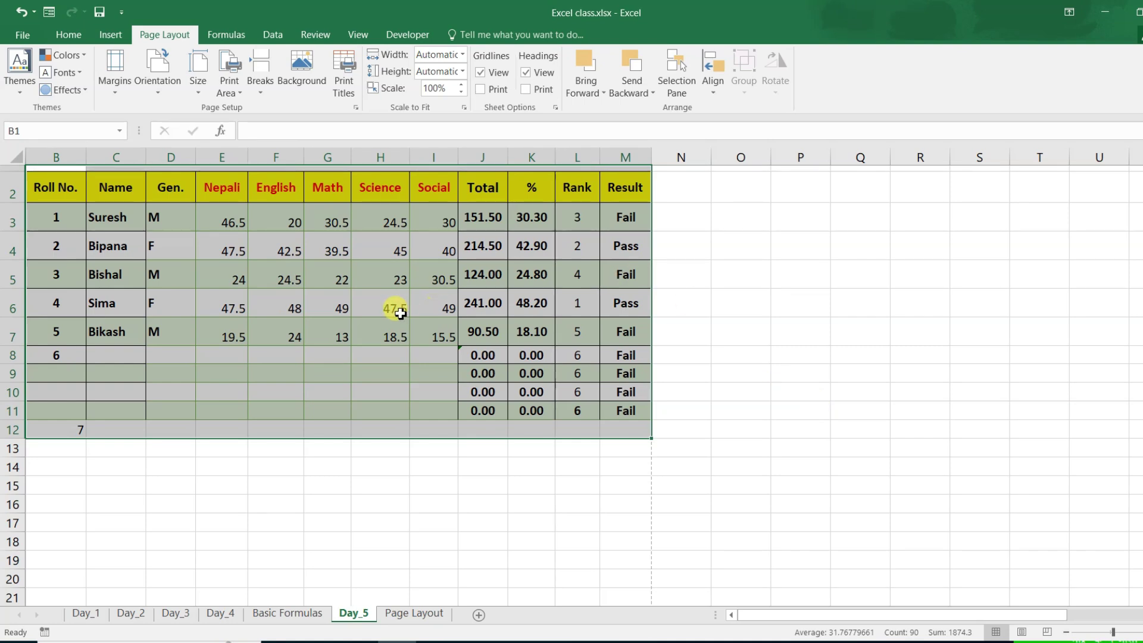
click(222, 292)
drag(47, 175, 504, 412)
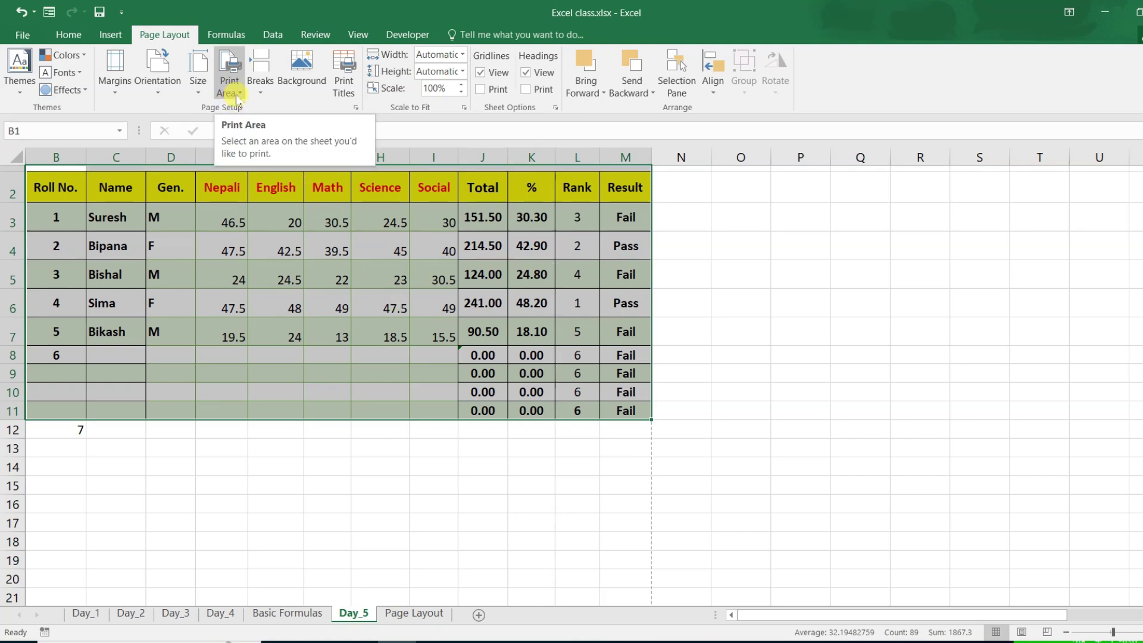
- Set the selected B1:M11 marks table as the print area and preview the single page
click(236, 96)
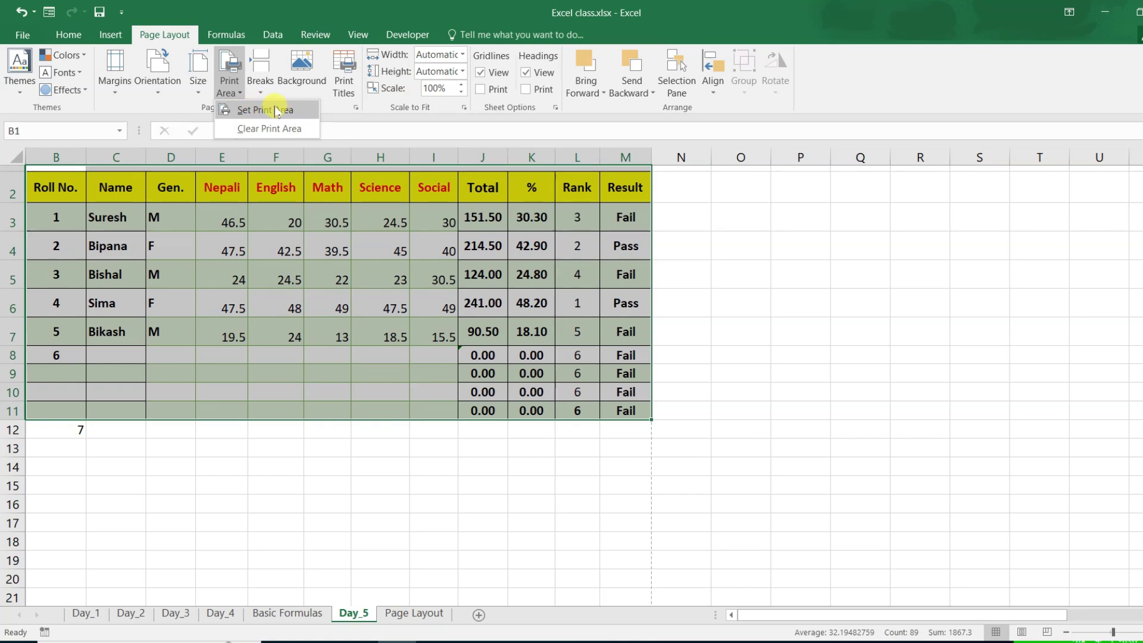
click(275, 112)
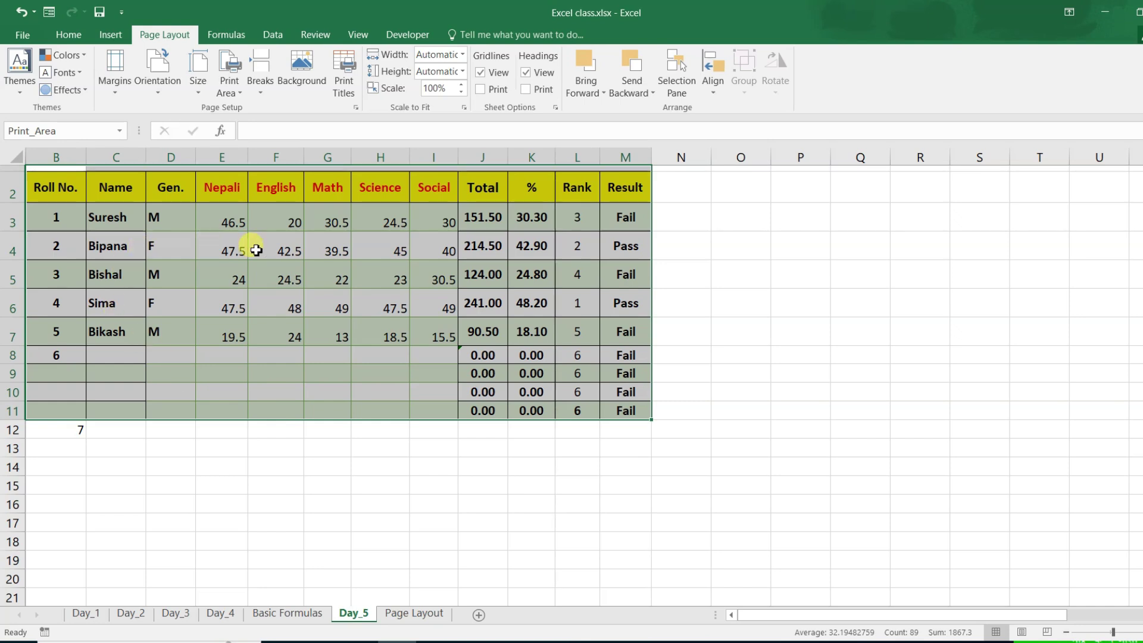
click(333, 312)
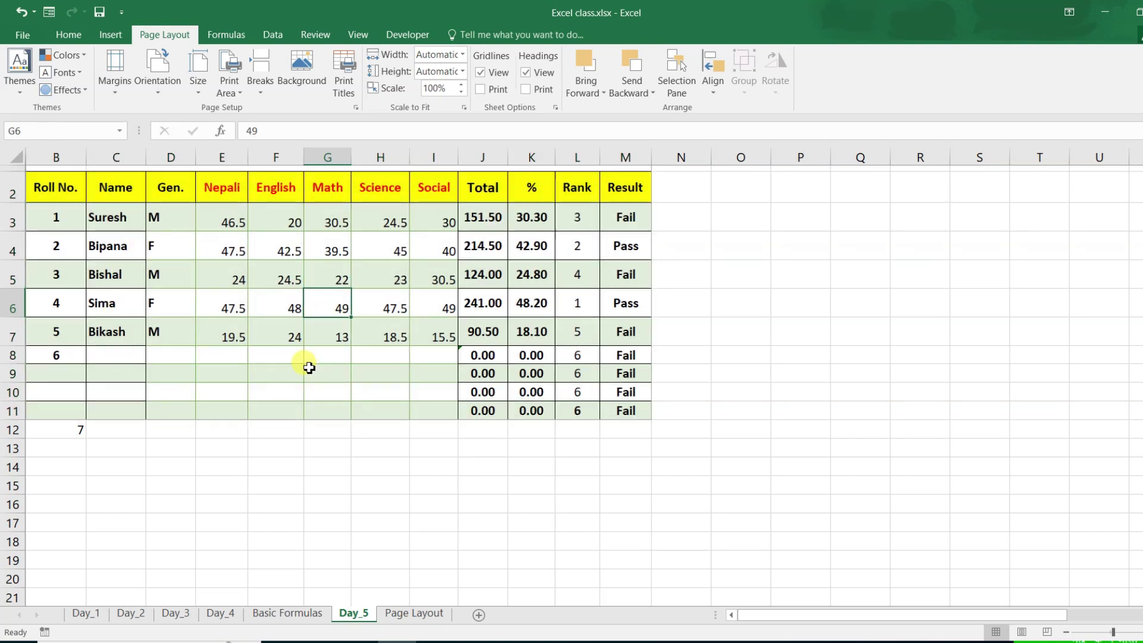
key(ctrl+p)
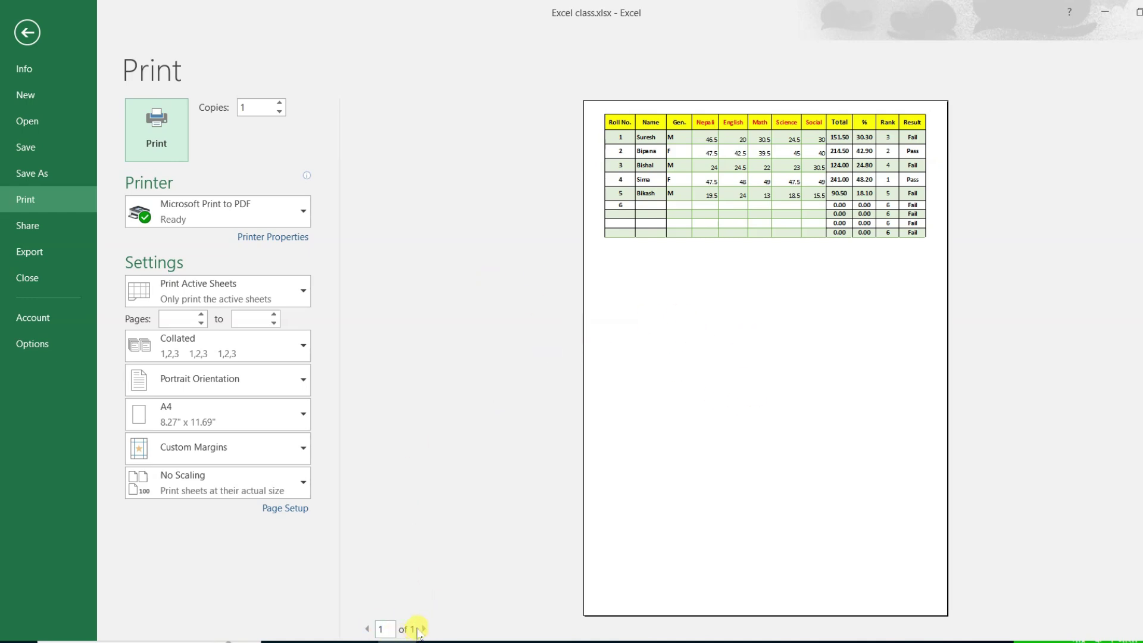
click(21, 34)
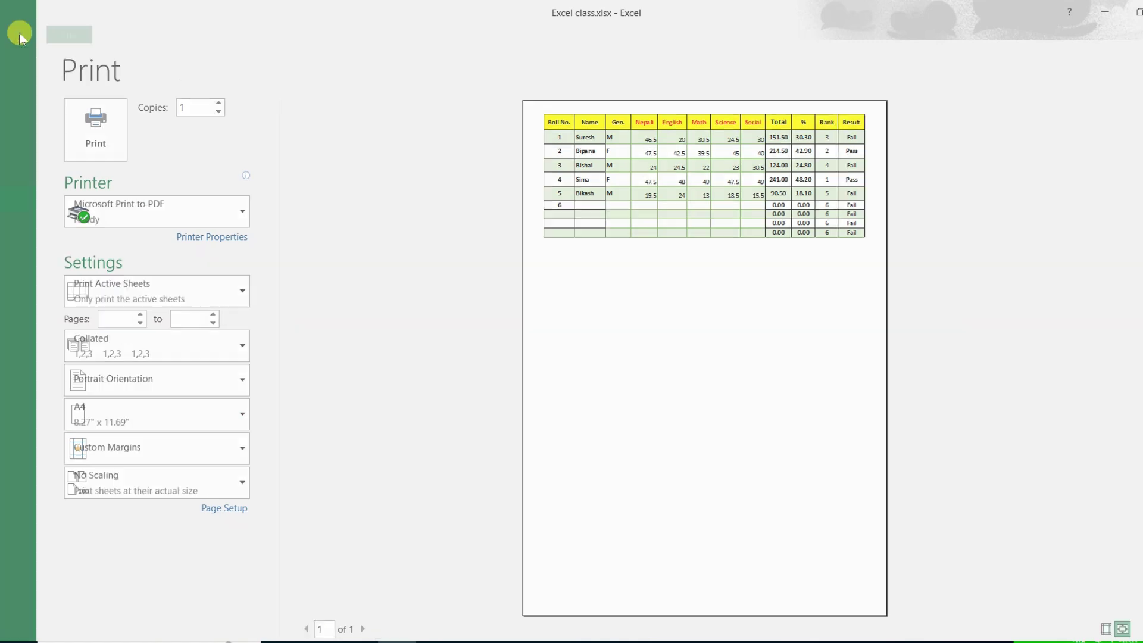
scroll(181, 417, down, 4)
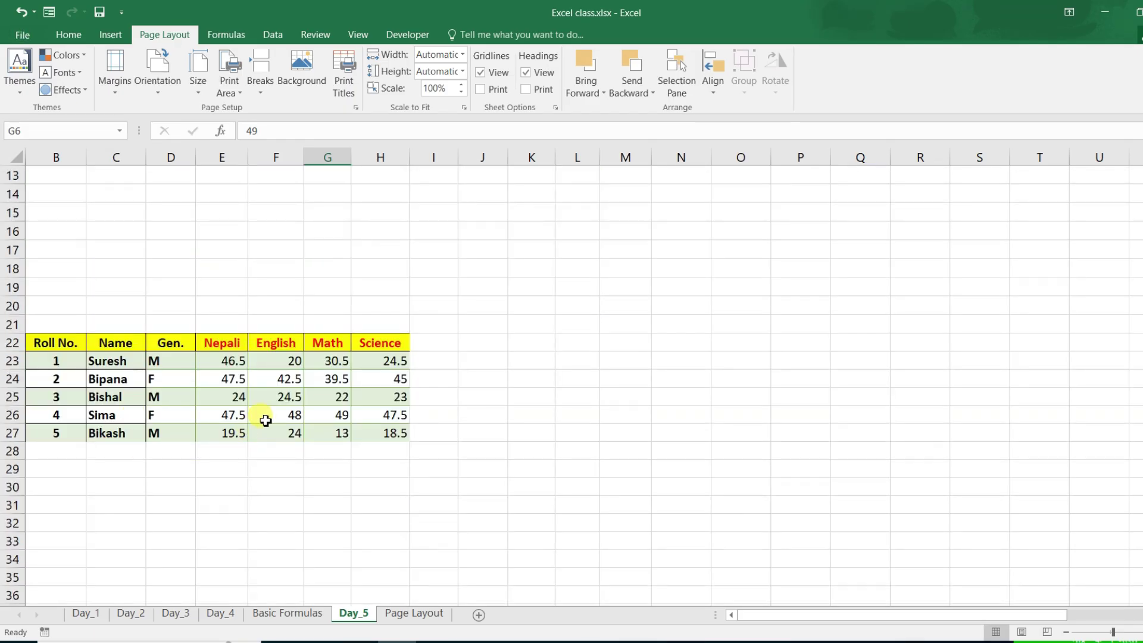
scroll(265, 421, up, 3)
scroll(266, 426, down, 2)
scroll(146, 451, up, 3)
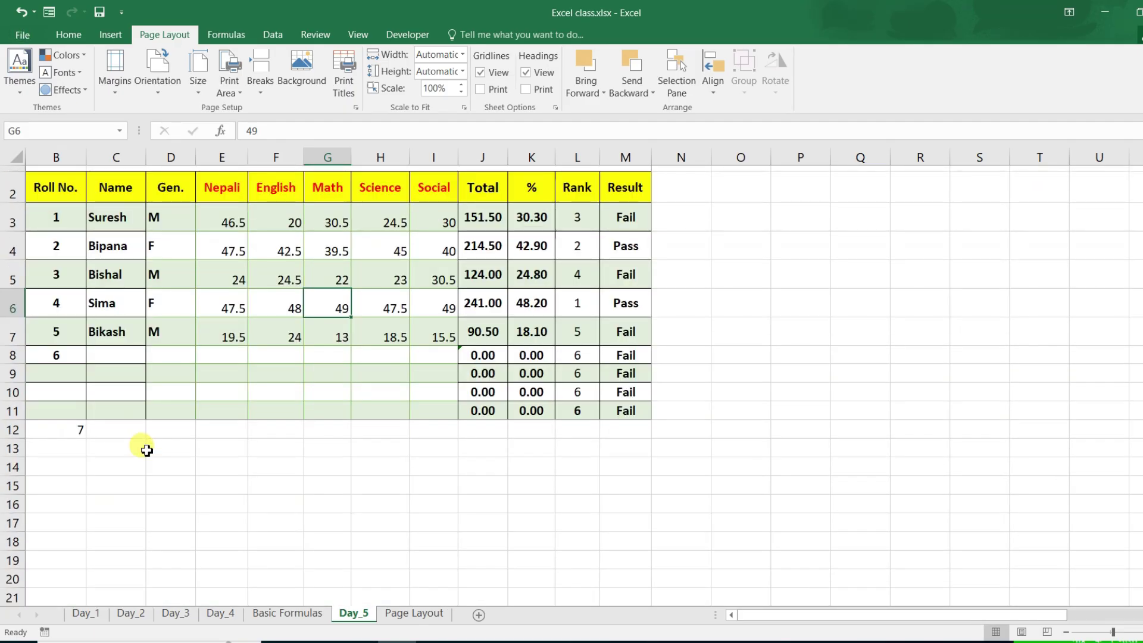
drag(54, 186, 592, 439)
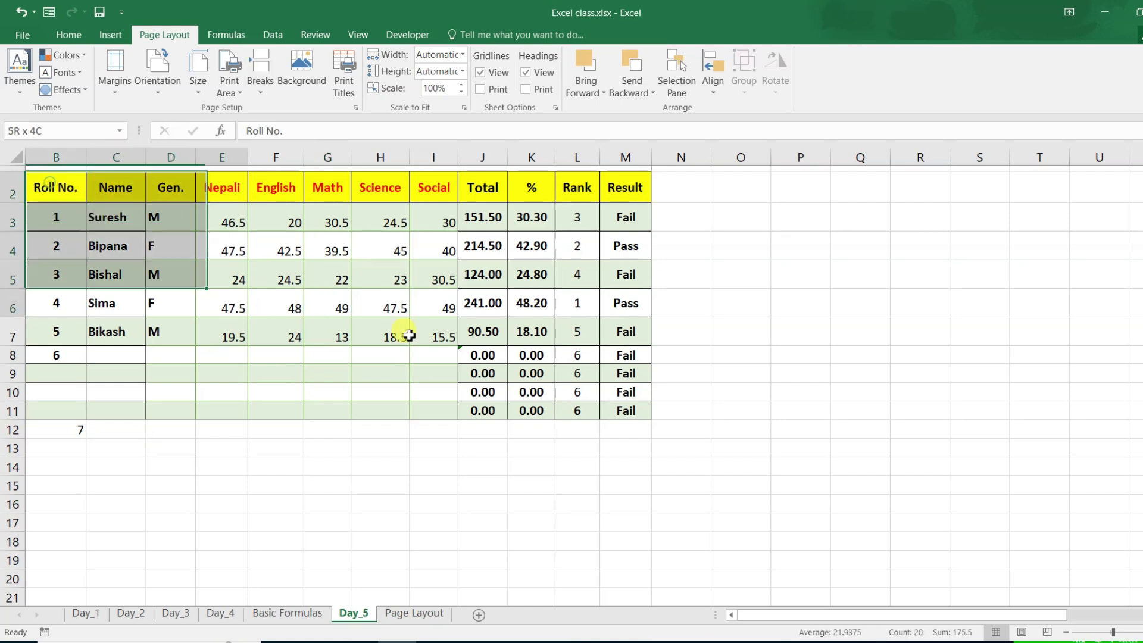
click(439, 351)
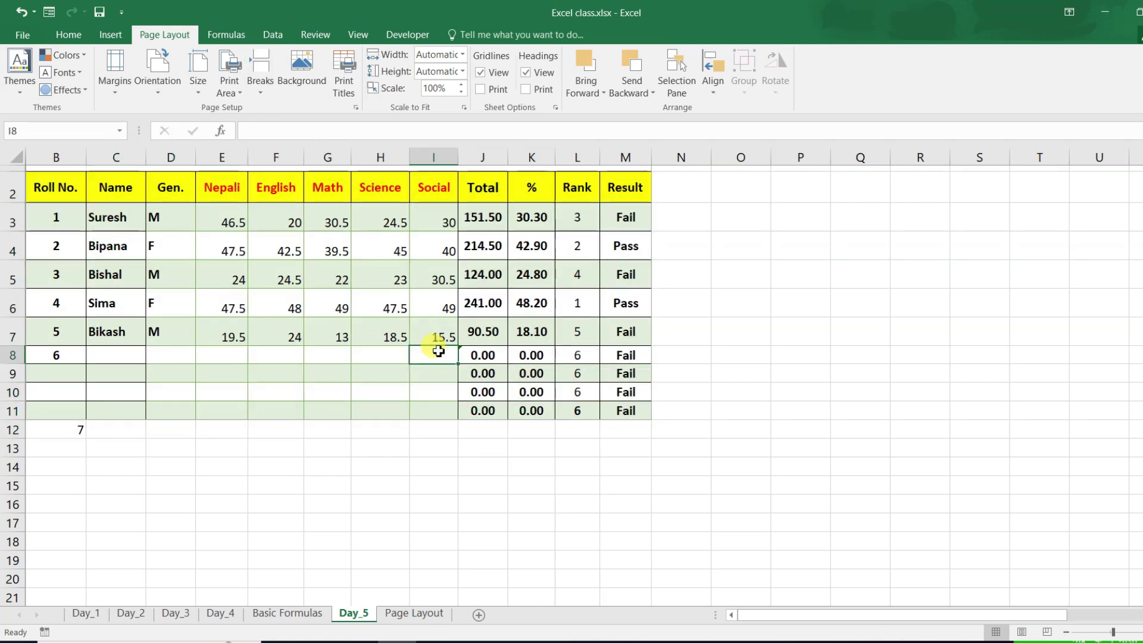
key(ctrl+p)
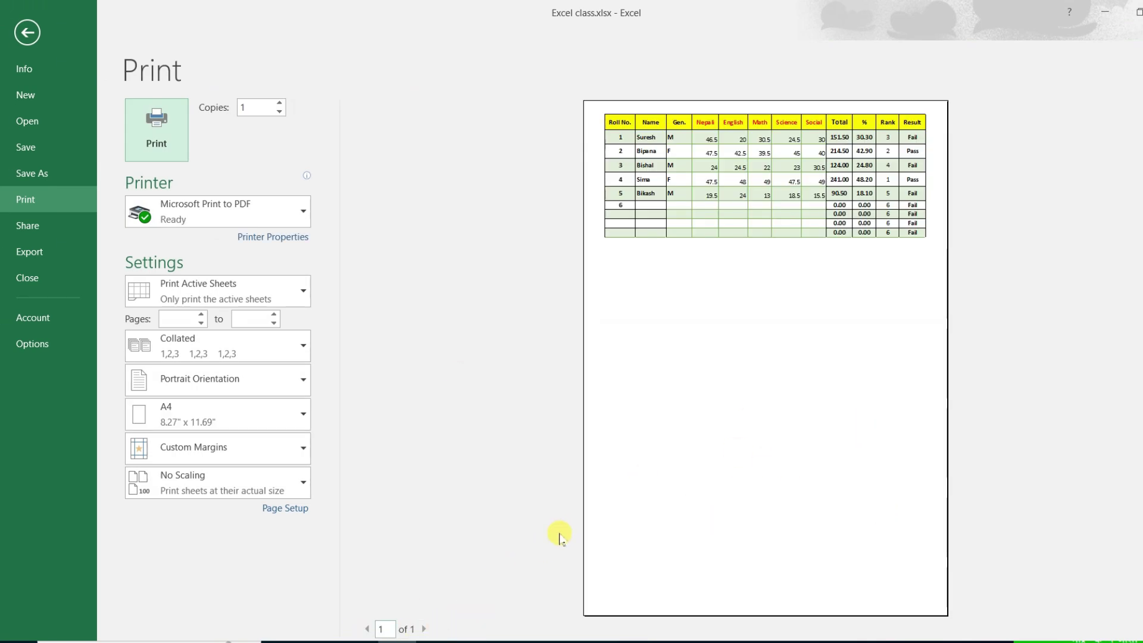
click(34, 25)
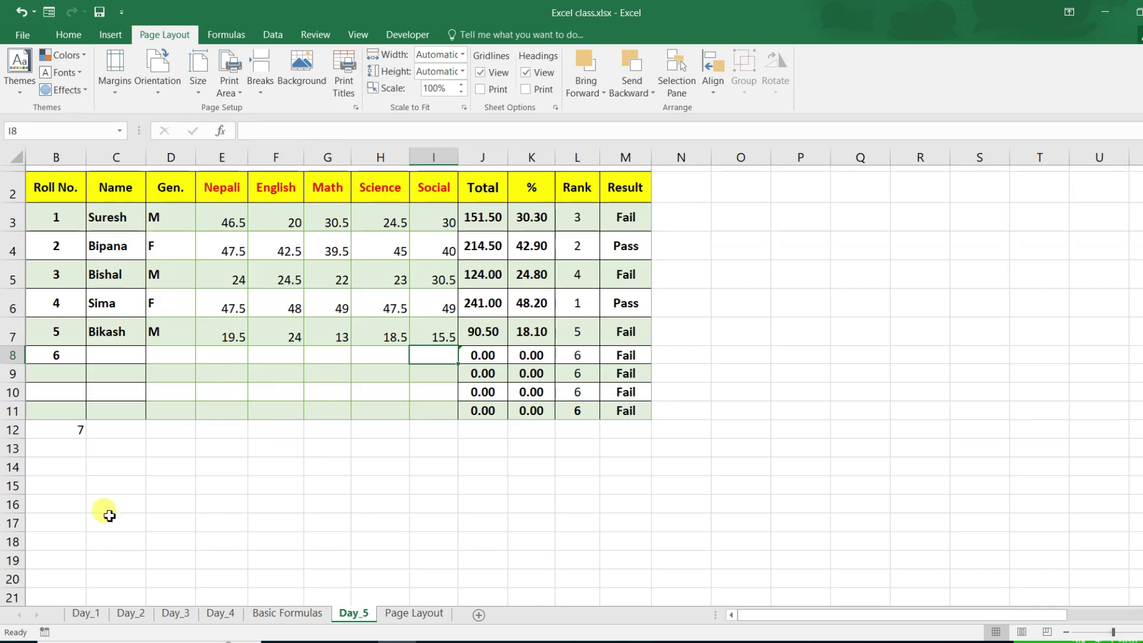
scroll(261, 536, down, 3)
- Clear the Day_5 sheet's print area using Page Layout > Print Area > Clear Print Area
scroll(266, 534, up, 2)
scroll(266, 534, up, 1)
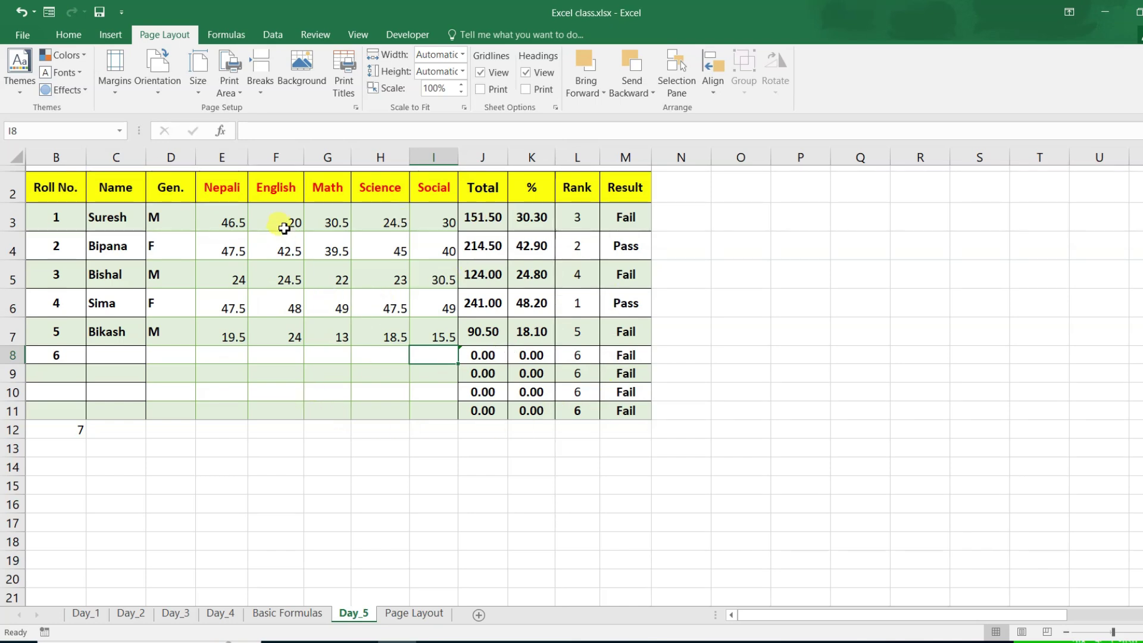
click(237, 95)
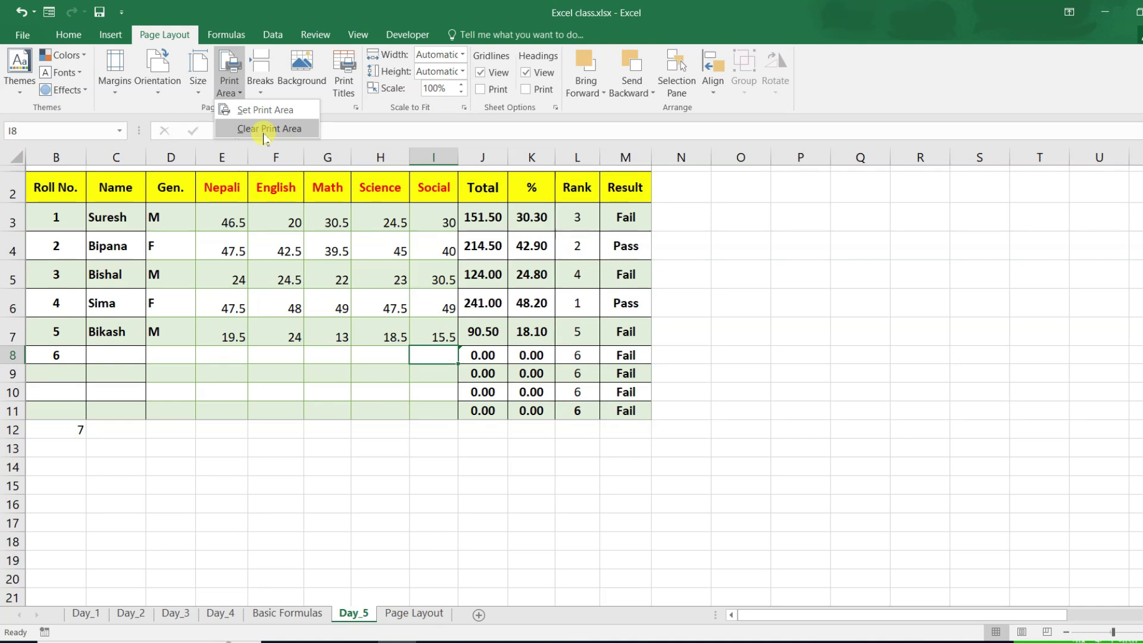
click(345, 295)
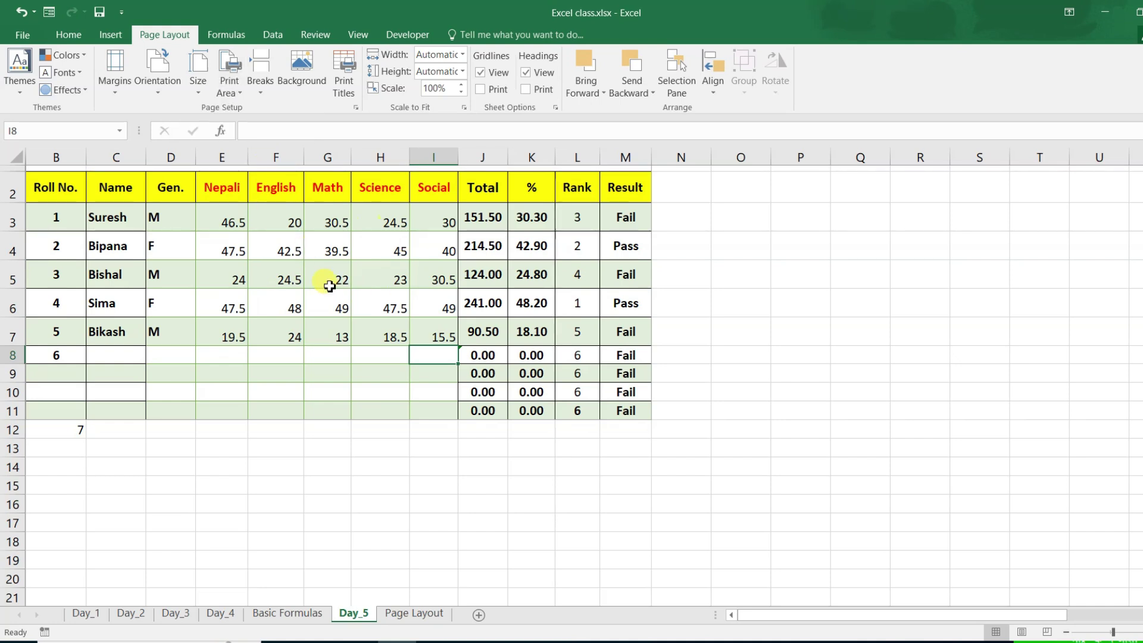
click(228, 83)
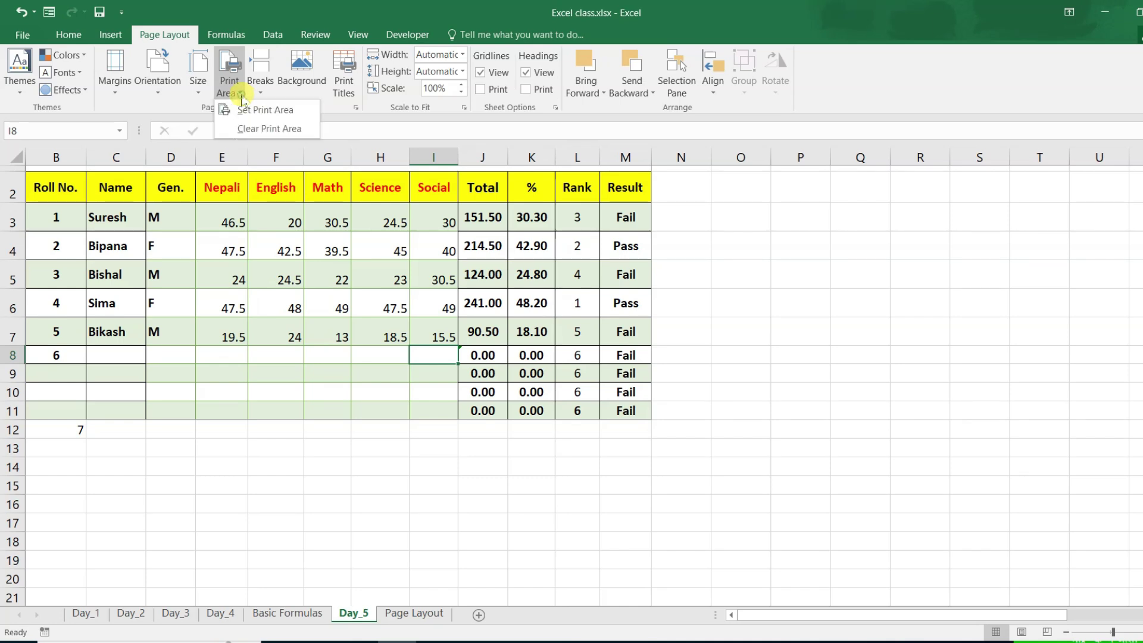
click(259, 128)
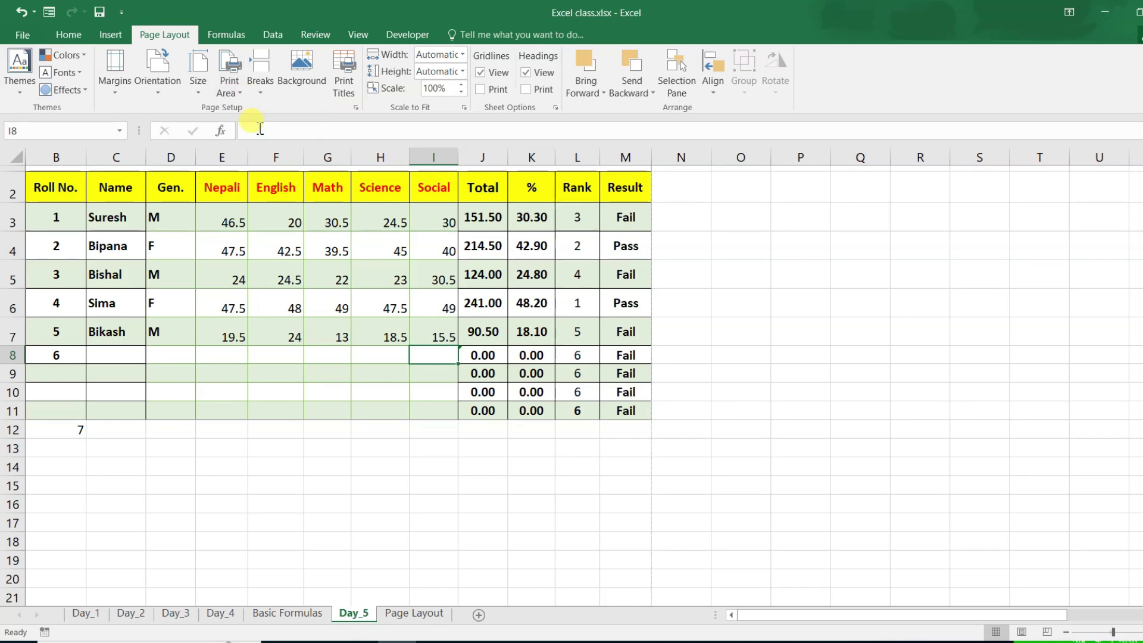
click(298, 237)
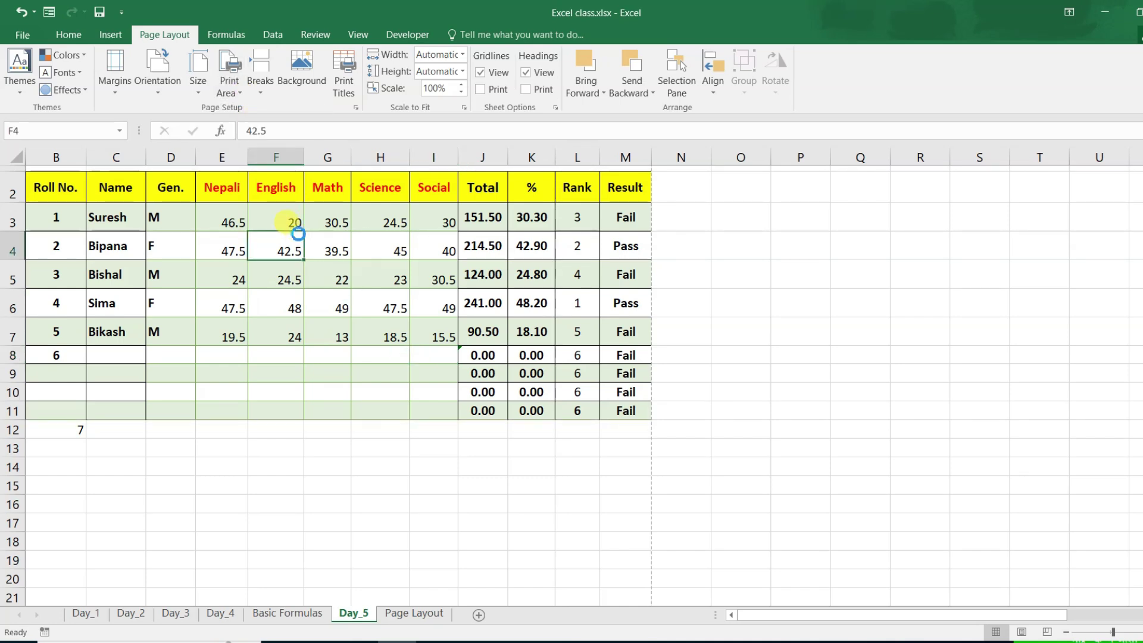
- Preview the printout with the stray 7 and second table, then go to the Page Layout sheet
key(ctrl+p)
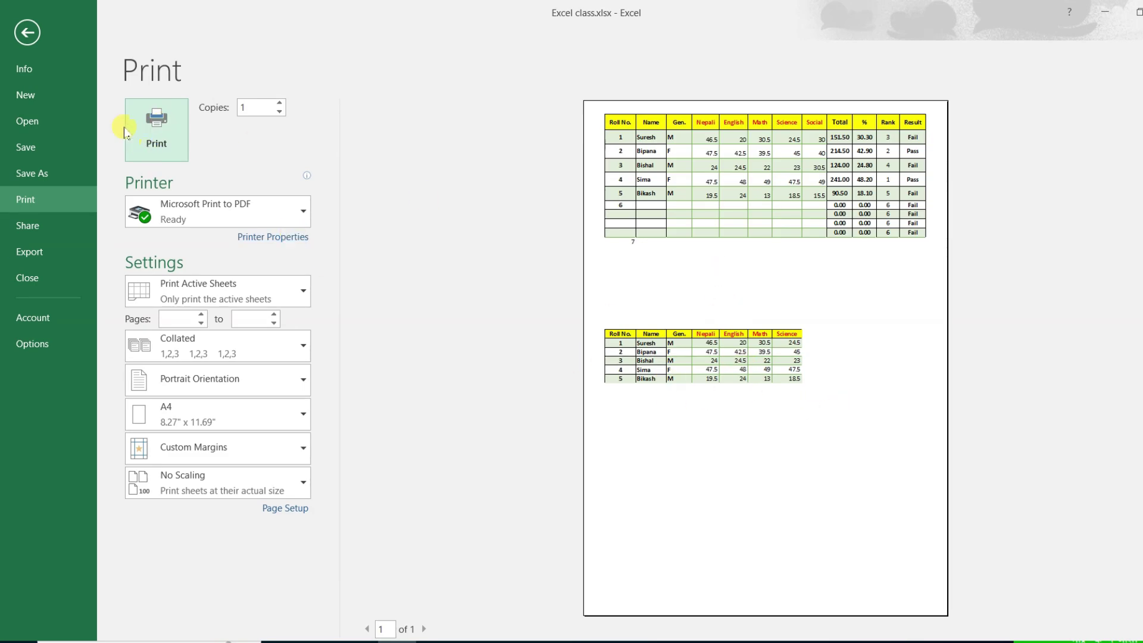
click(29, 34)
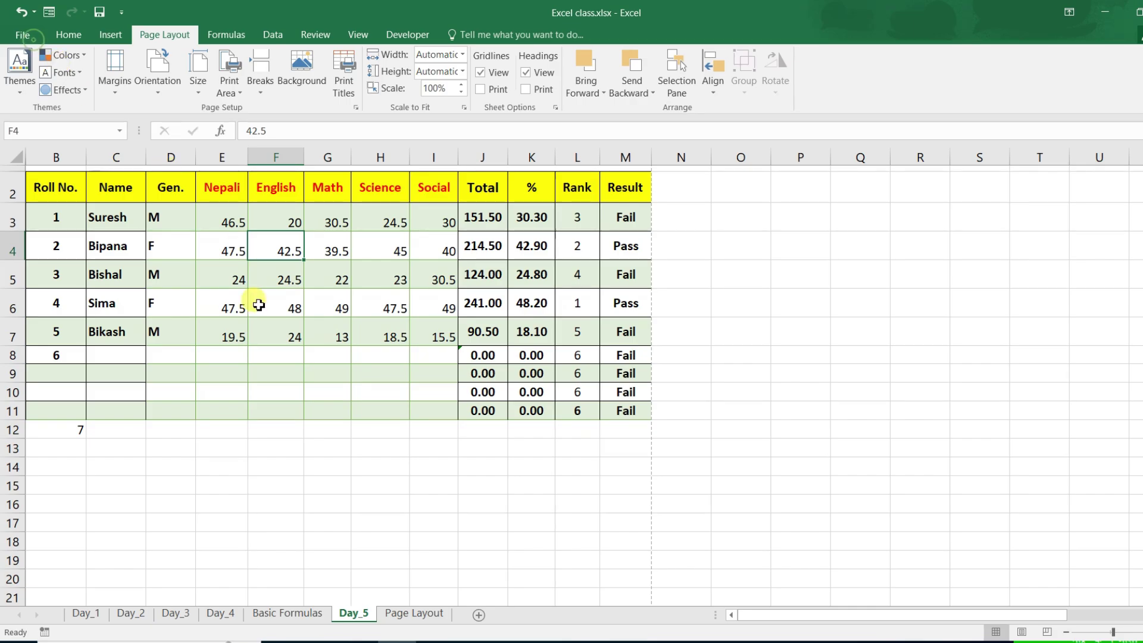
click(417, 614)
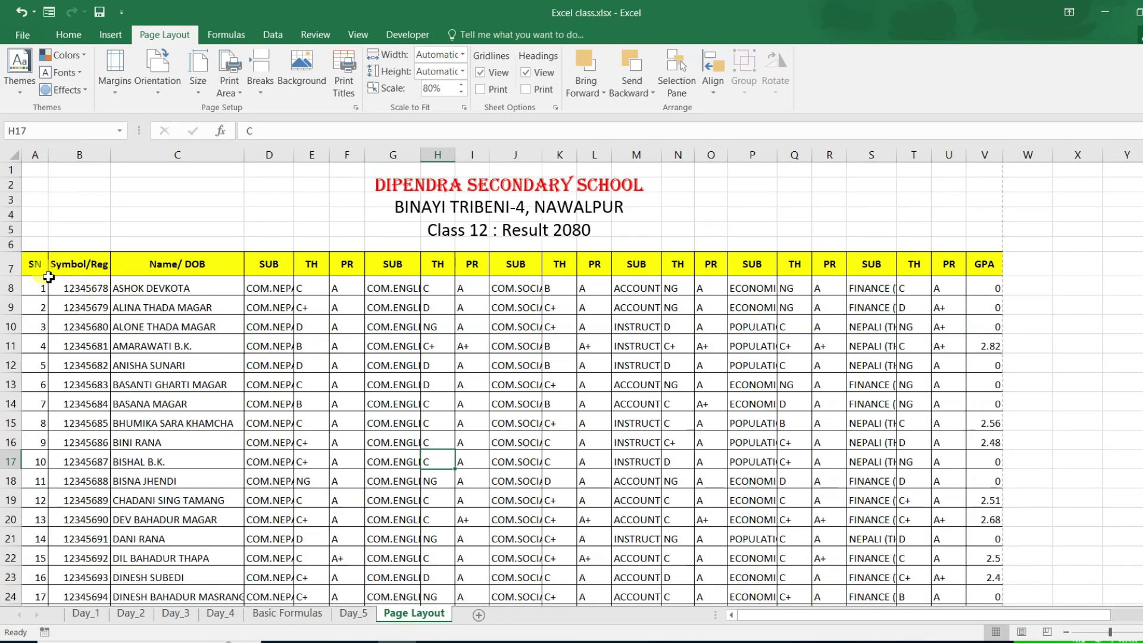
- Set the print area to A7:V16, the header plus first nine students, and preview it
mouse_move(33, 265)
mouse_down()
mouse_move(829, 459)
mouse_move(986, 444)
mouse_up()
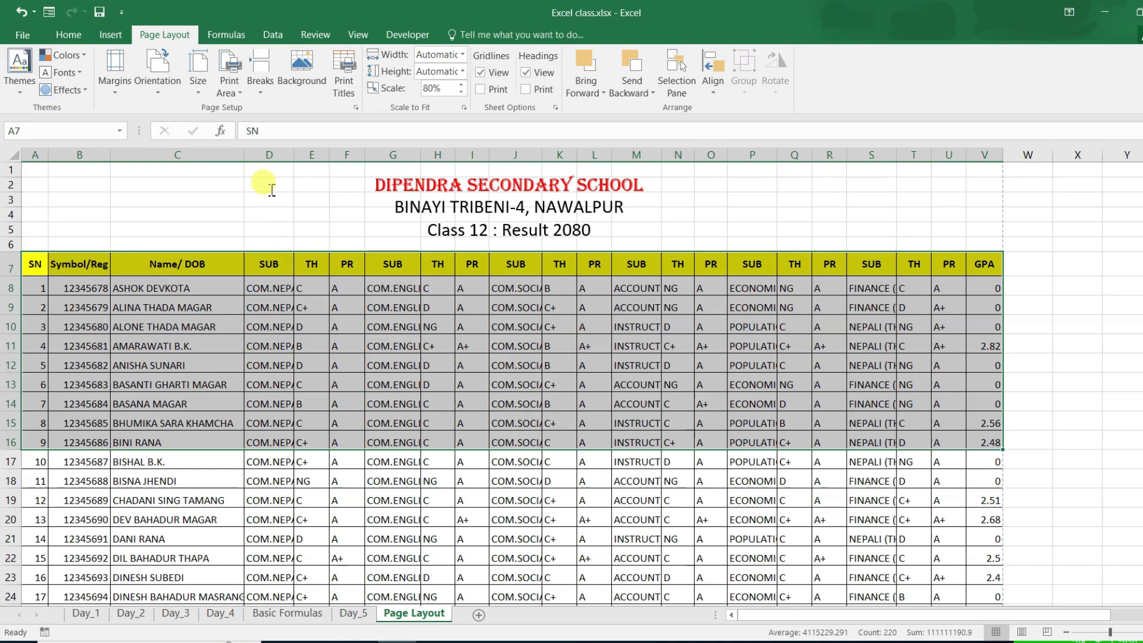
click(230, 86)
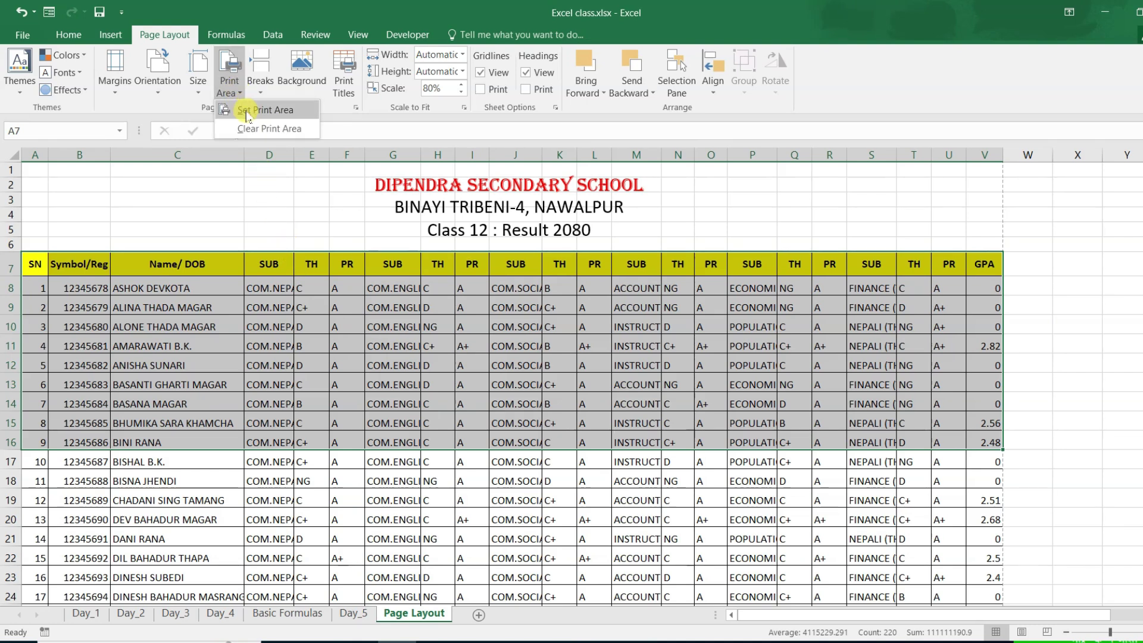
click(287, 119)
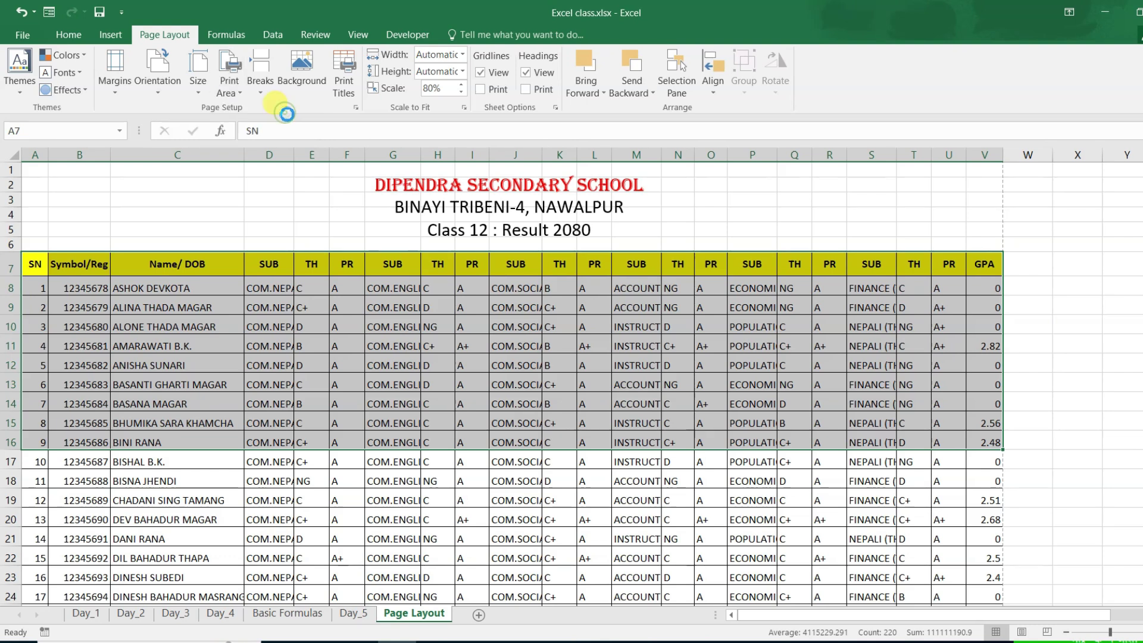
click(340, 344)
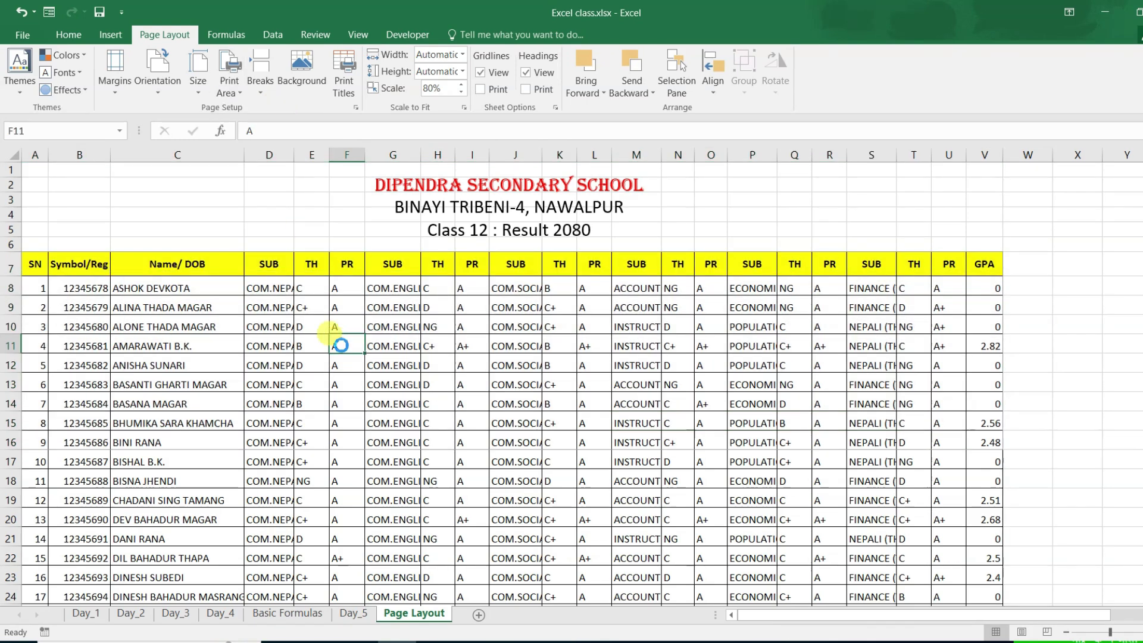
key(ctrl+p)
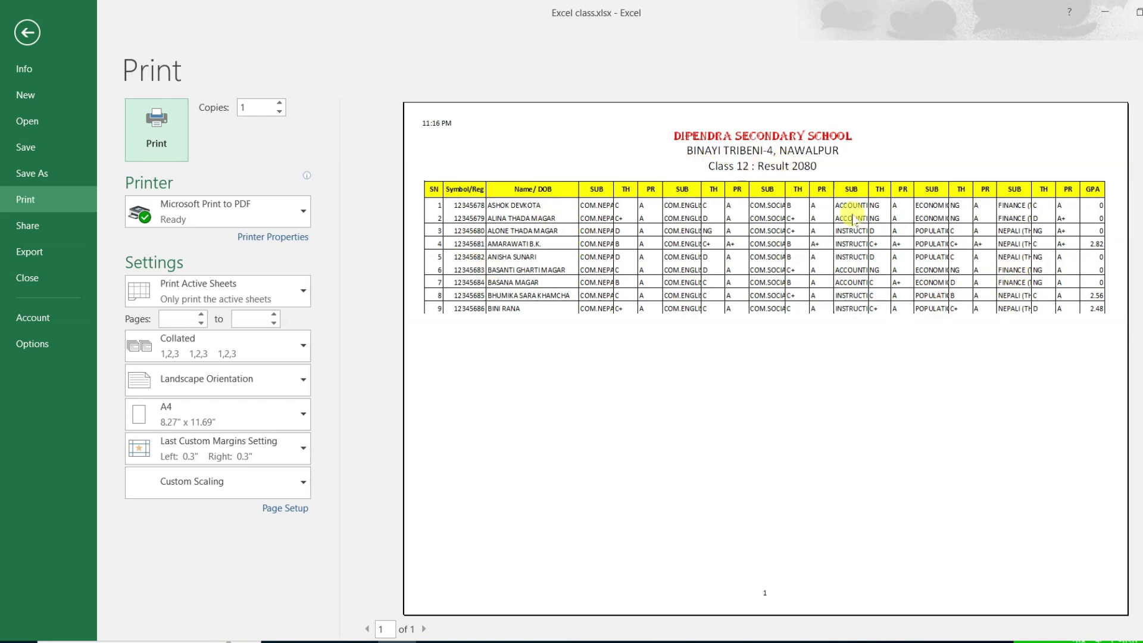
- Clear the A7:V16 print area and preview the full result sheet across 4 pages
click(27, 33)
click(231, 95)
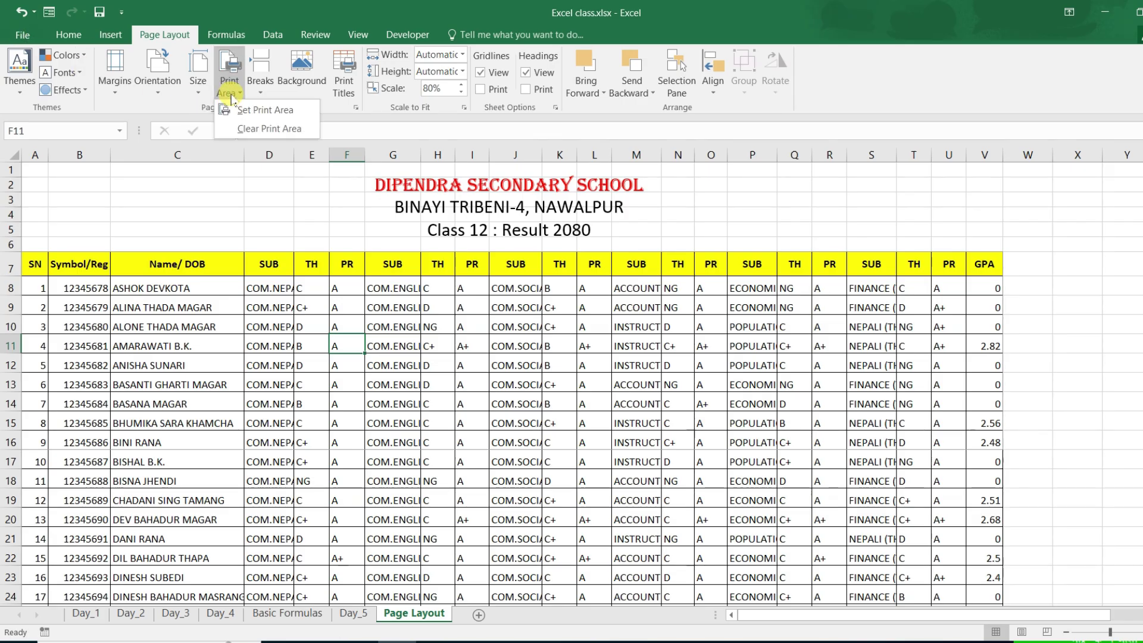
click(262, 129)
click(325, 302)
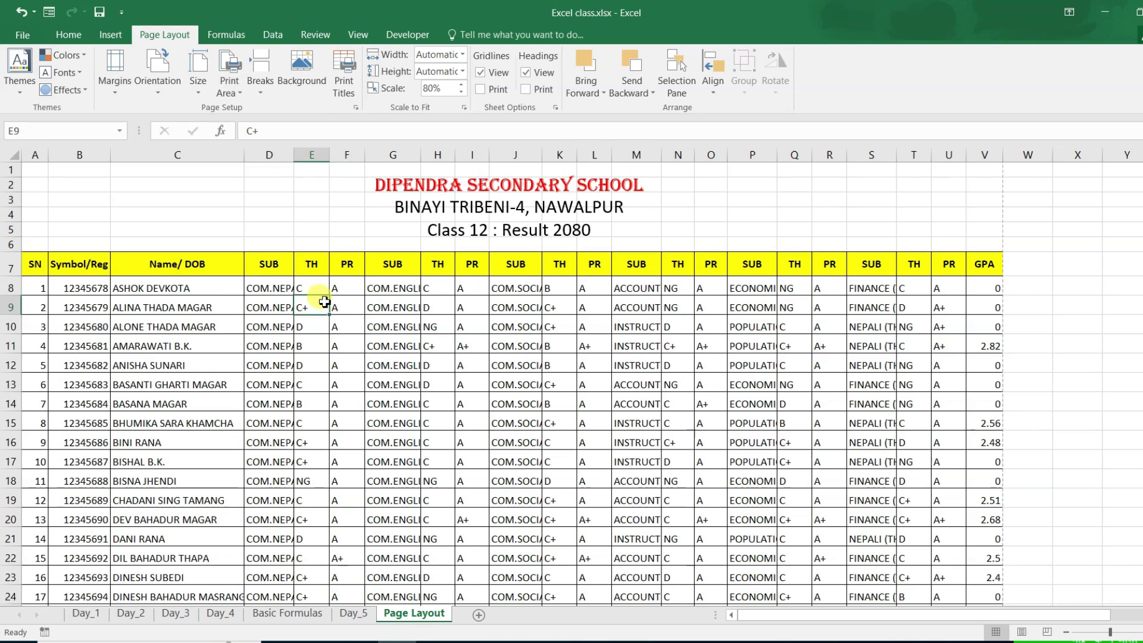
key(ctrl+p)
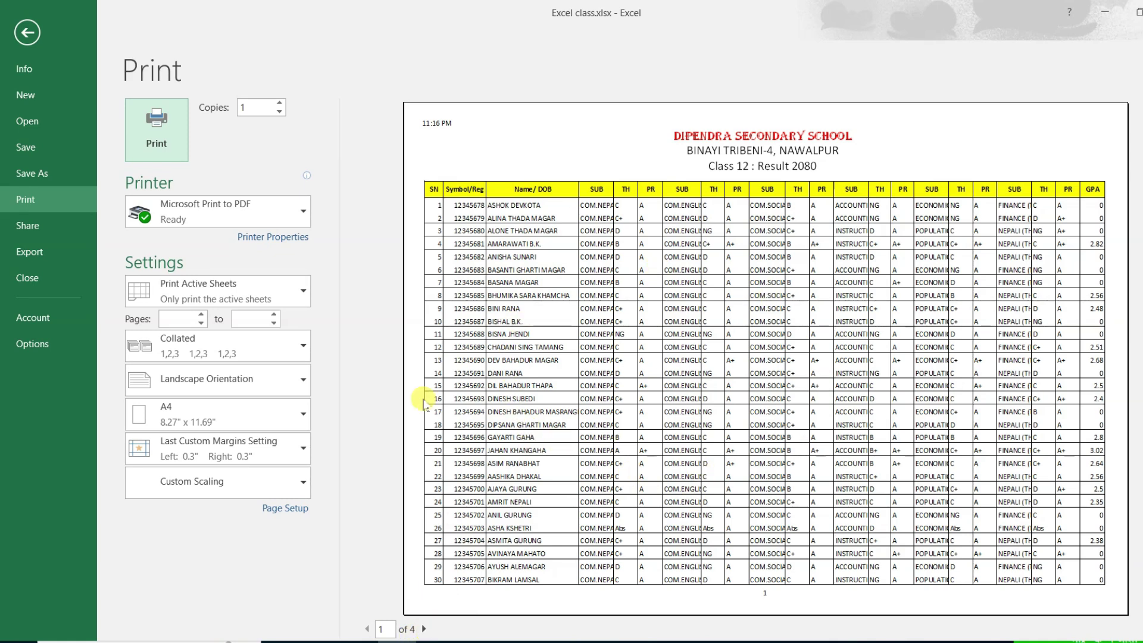
- Back on the worksheet, run Clear Print Area once more and click a cell
click(24, 32)
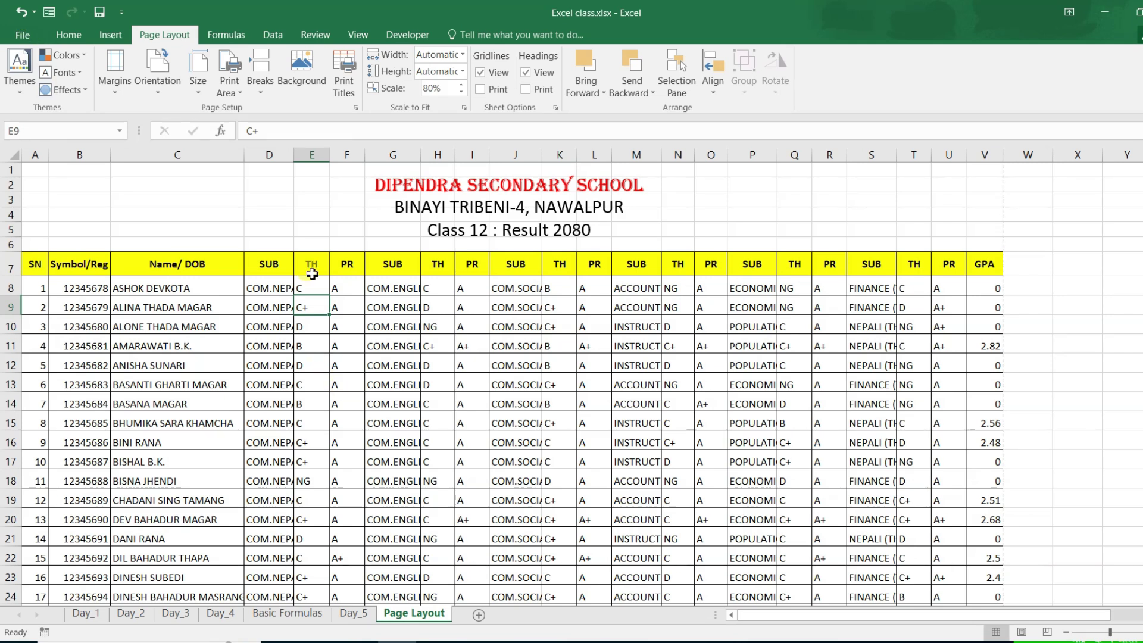
click(236, 92)
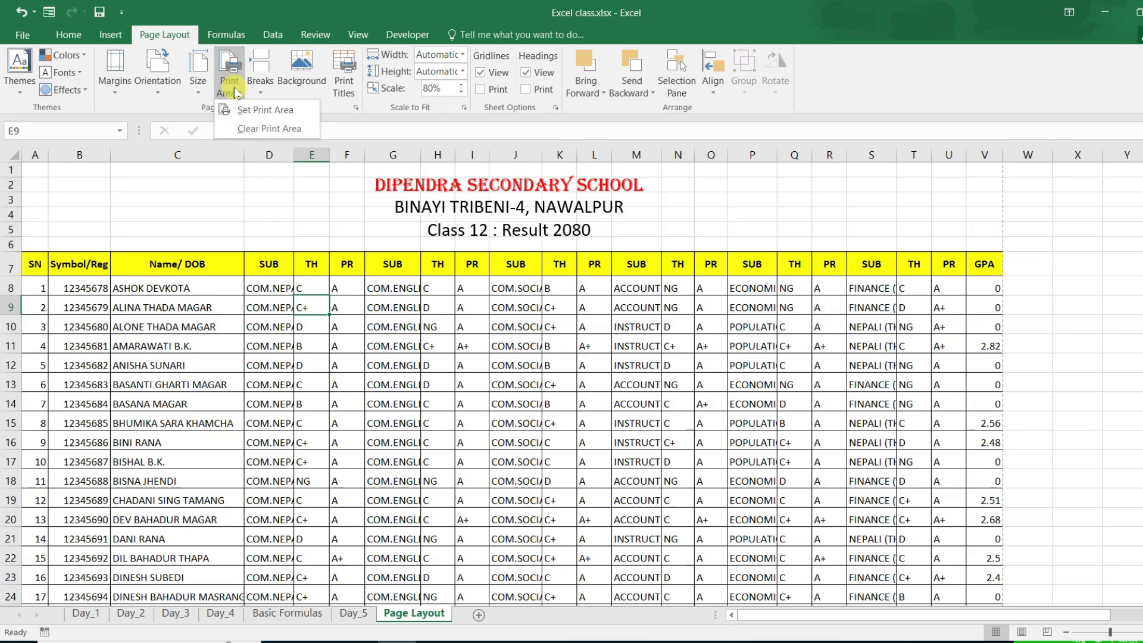
click(256, 111)
click(266, 355)
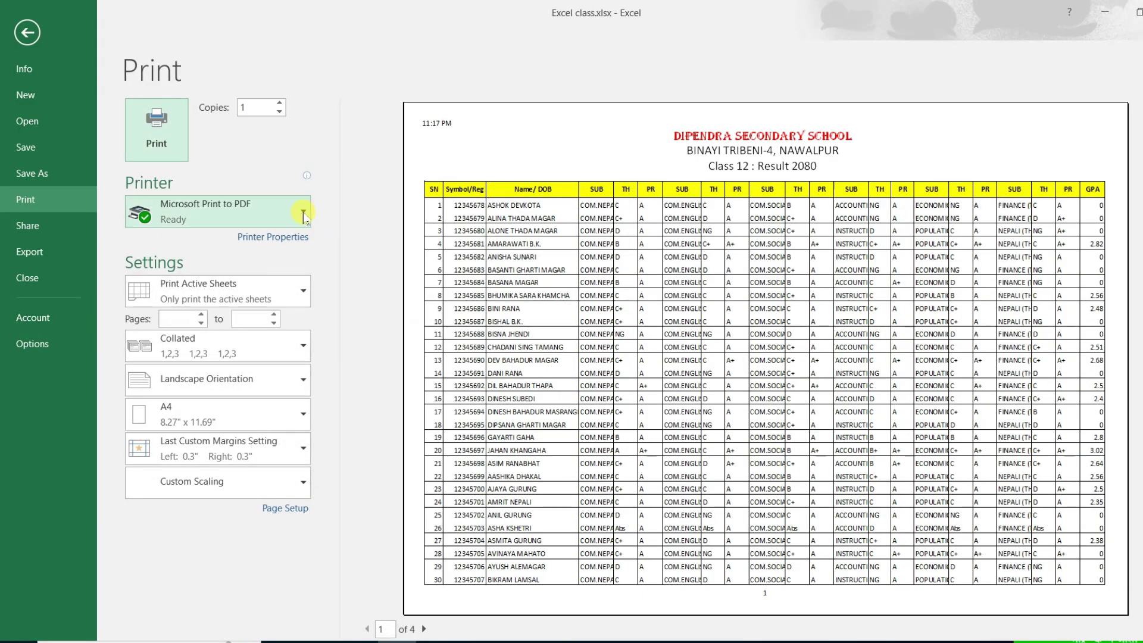
click(304, 216)
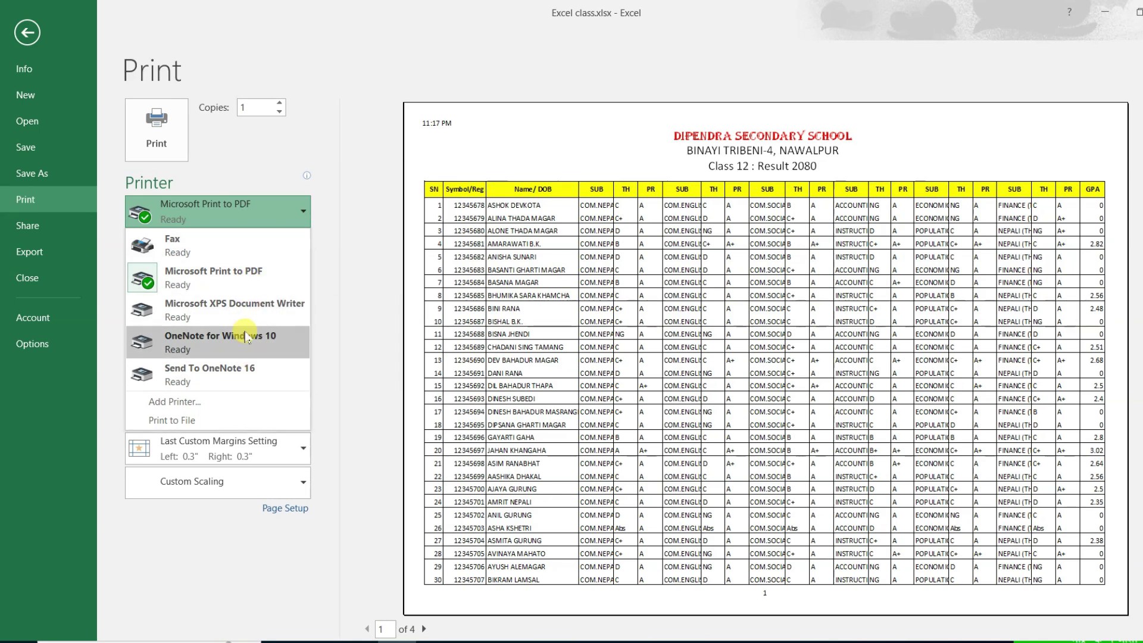
click(250, 280)
click(292, 212)
click(291, 212)
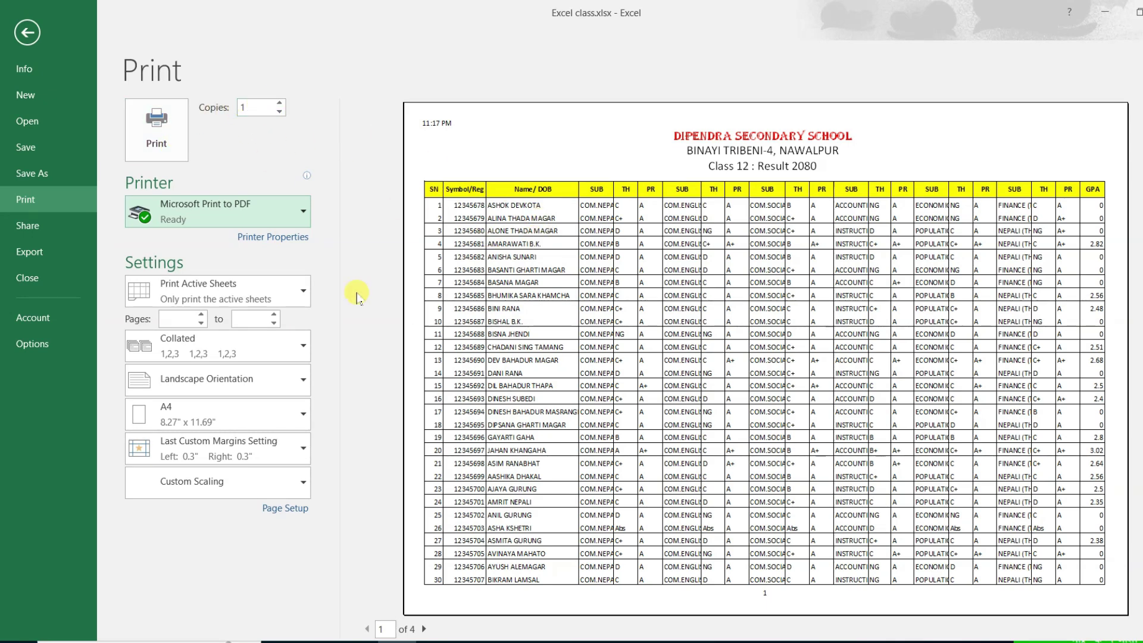
click(279, 104)
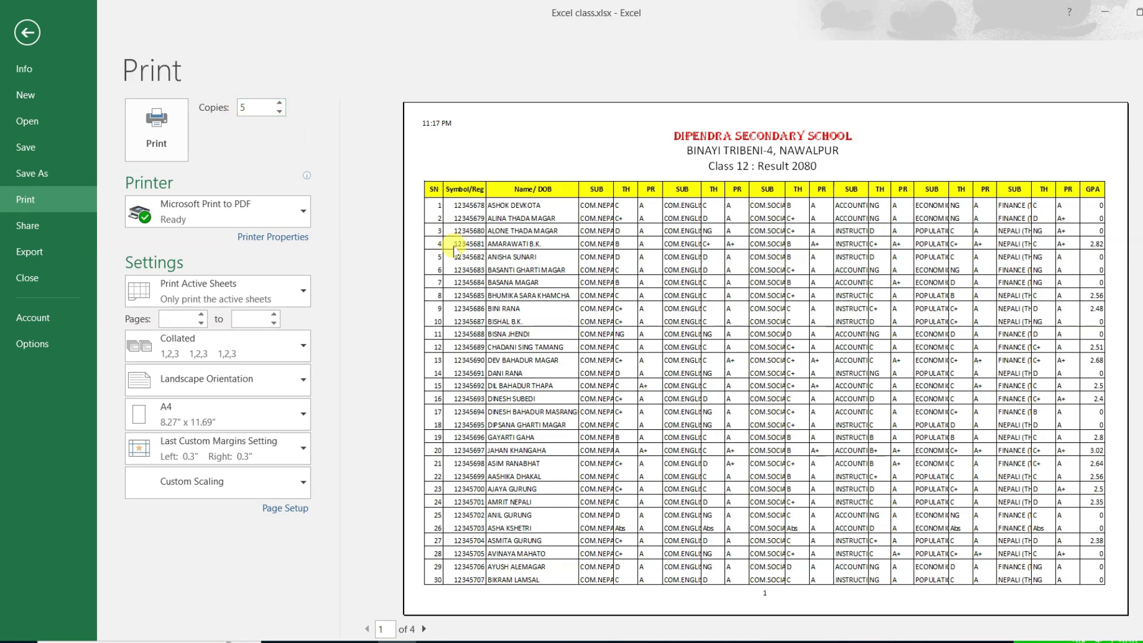
double_click(280, 112)
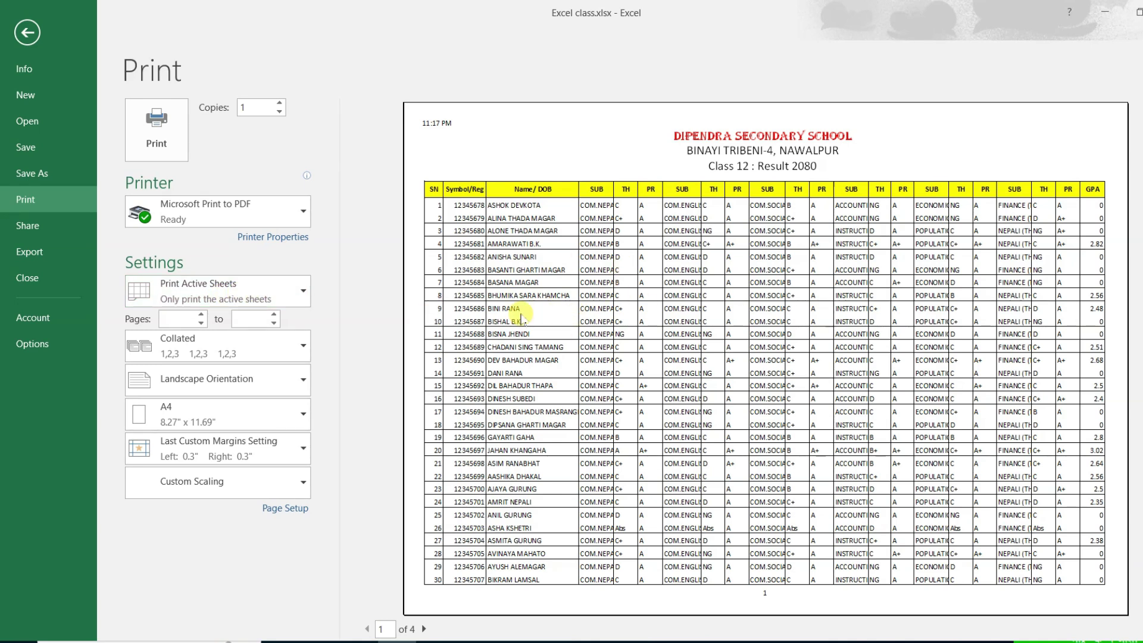
click(298, 292)
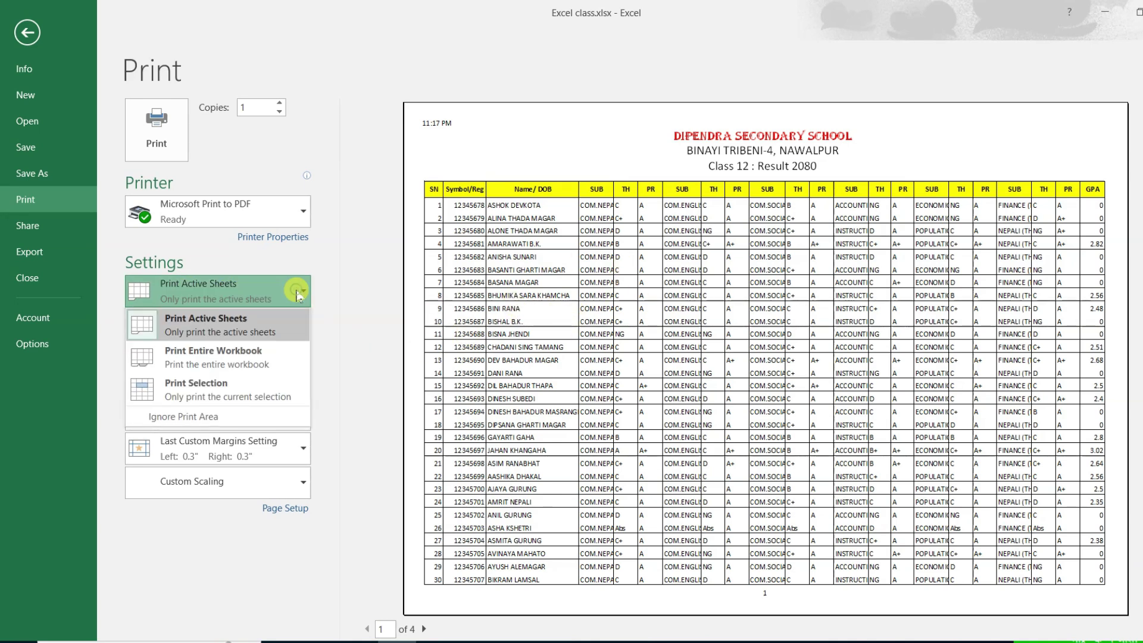
- Preview with Print Selection showing only the SUB cell, then select A7:D18 on the sheet
click(253, 391)
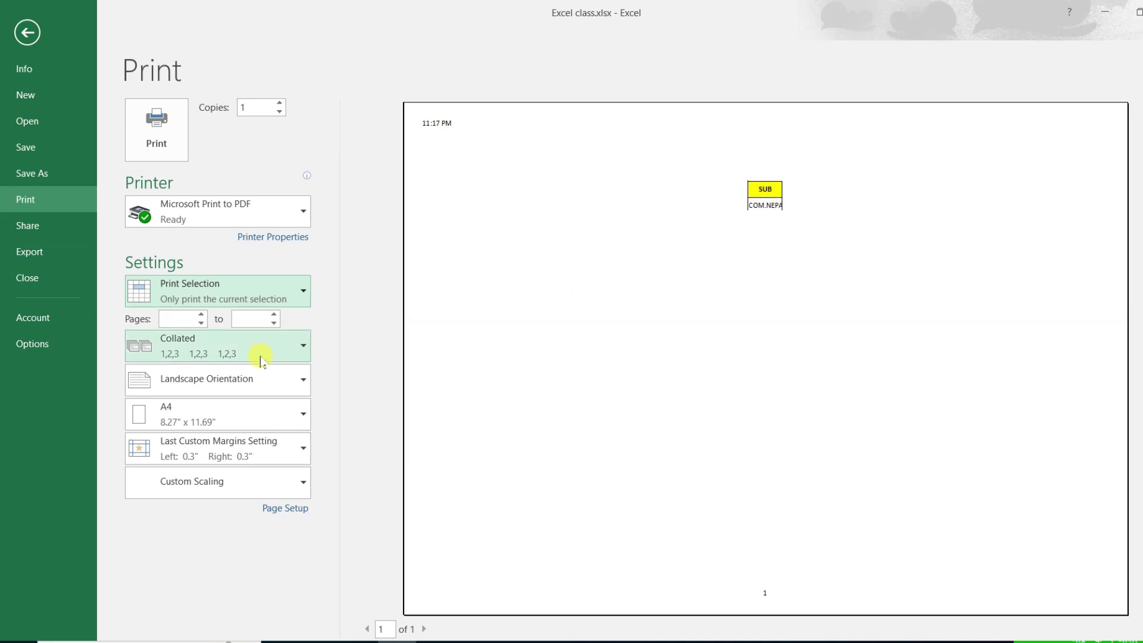
click(302, 290)
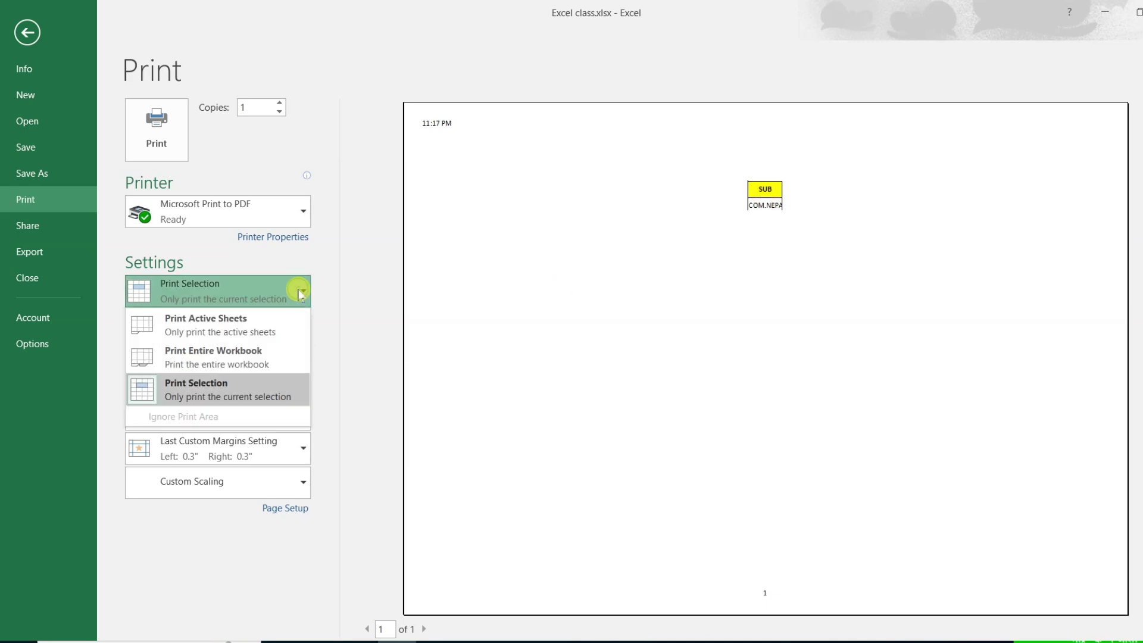
click(284, 390)
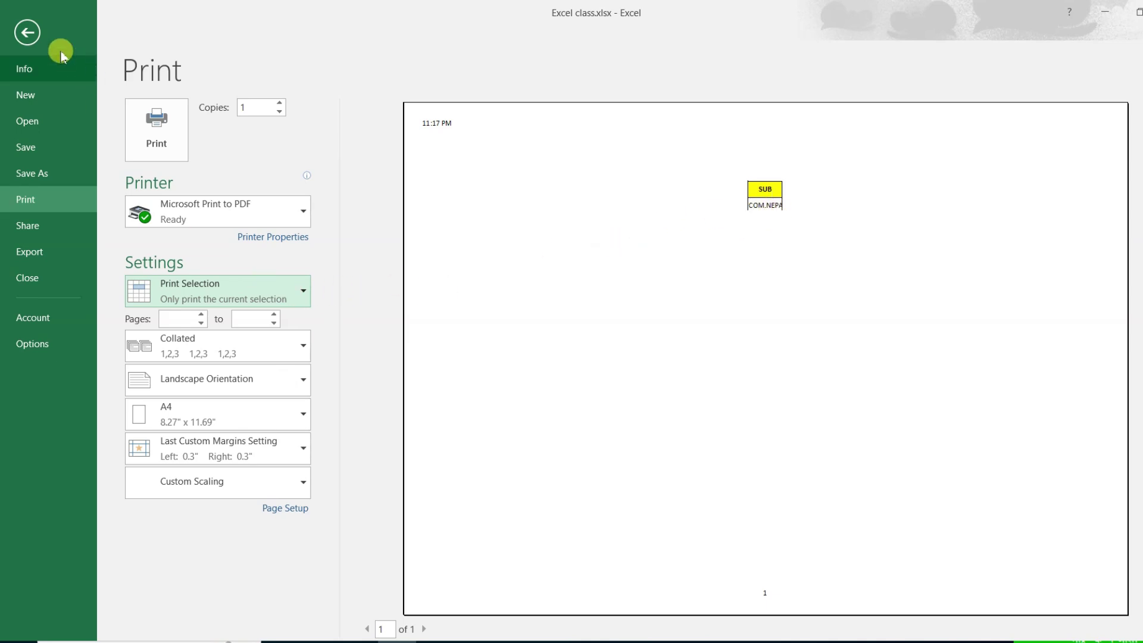
click(26, 32)
drag(34, 265, 278, 481)
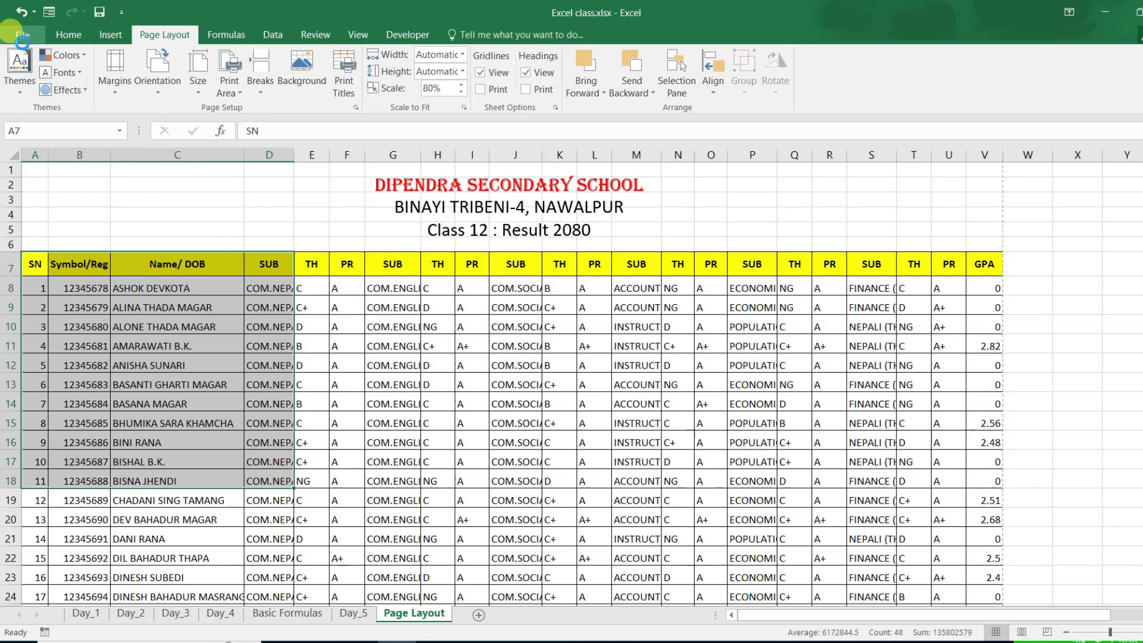
- Preview the A7:D18 selection, then switch back to Print Active Sheets for 4 pages
click(22, 37)
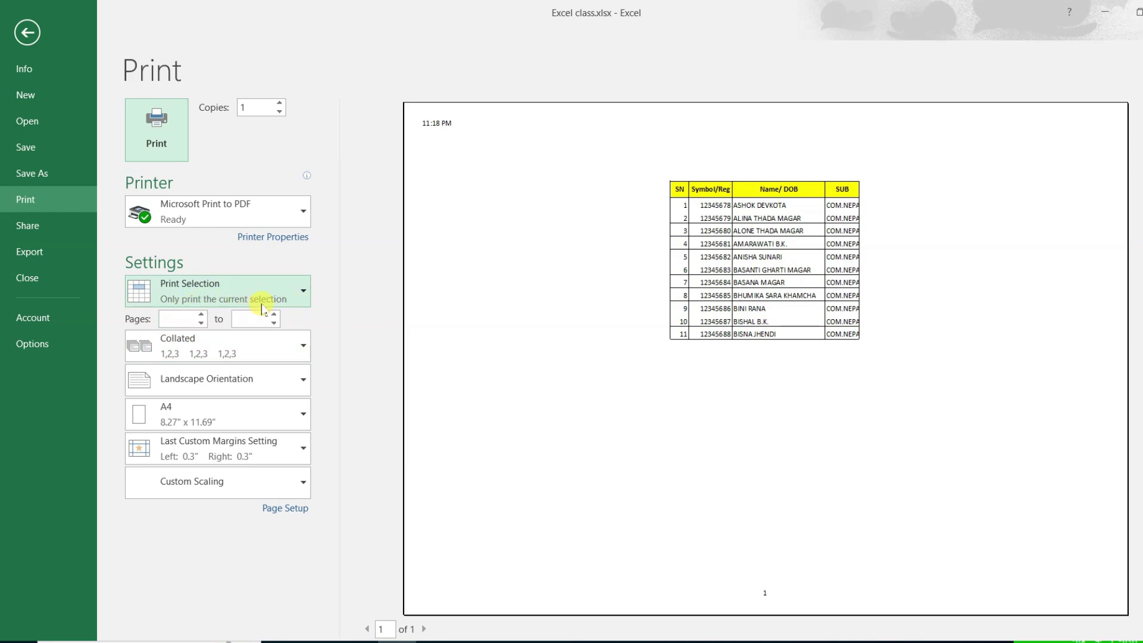
click(289, 297)
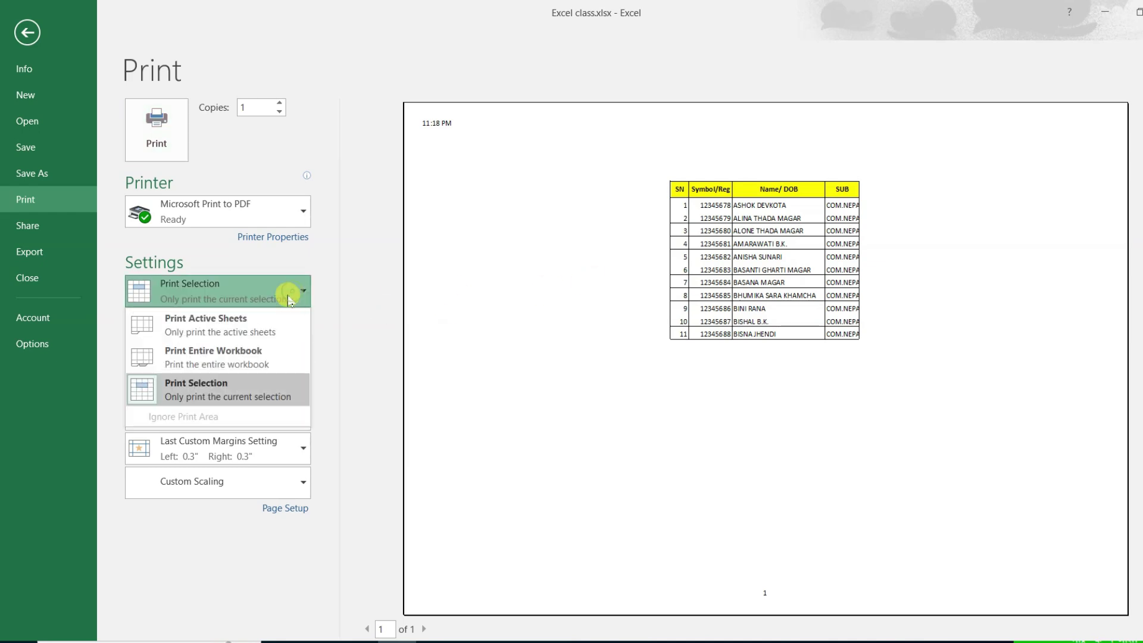
click(262, 326)
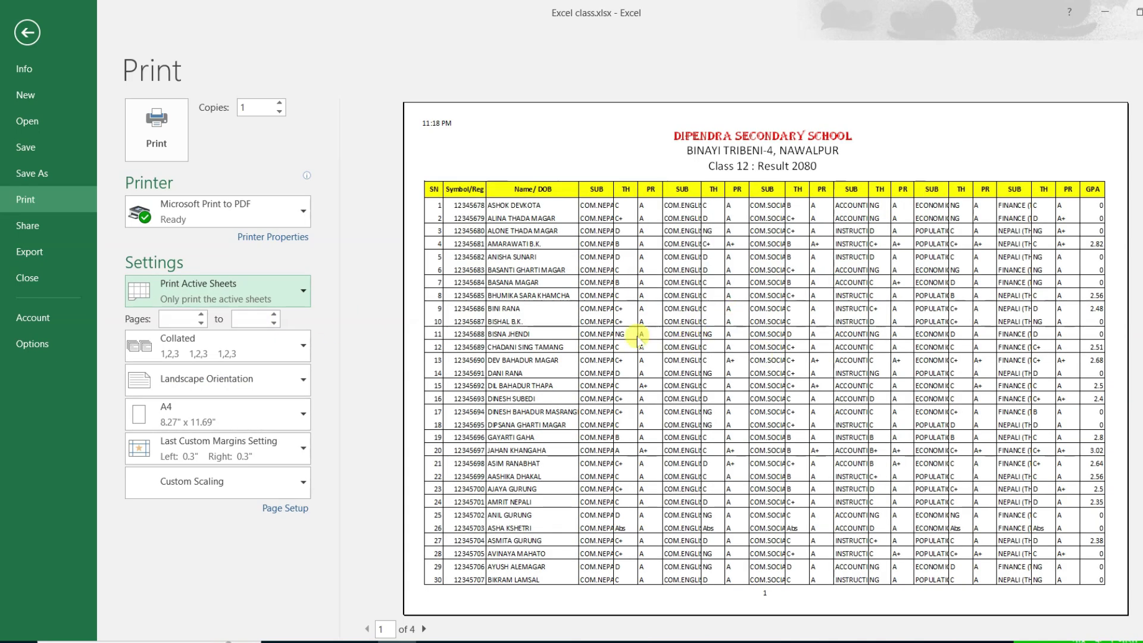
- Return to the Class 12 Result 2080 worksheet and deselect the A7:D18 range
click(179, 320)
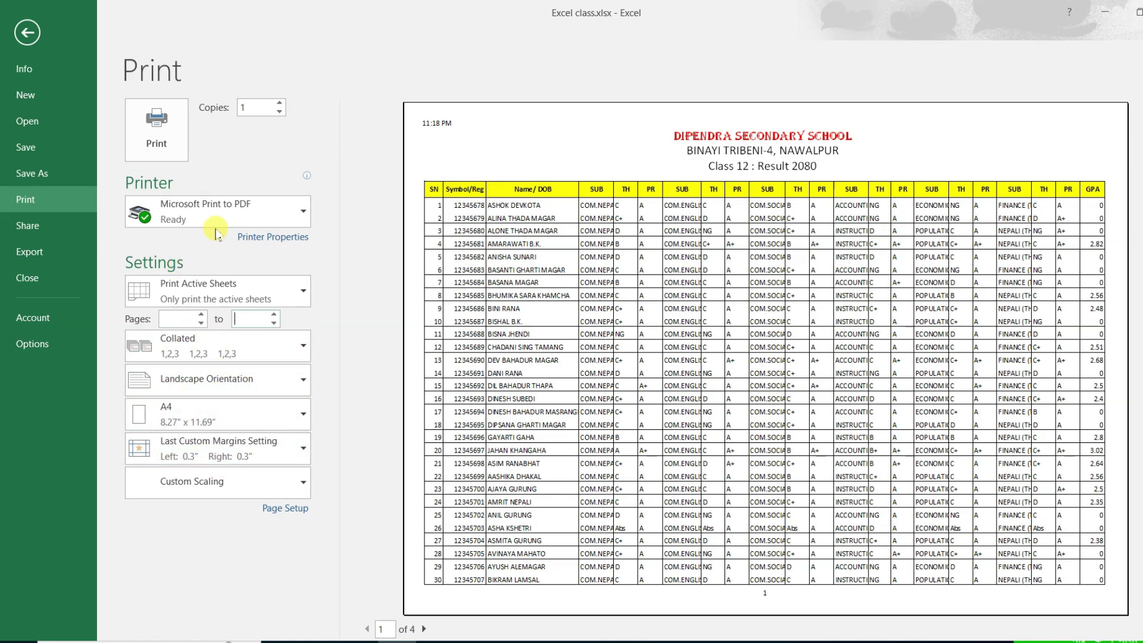
click(27, 32)
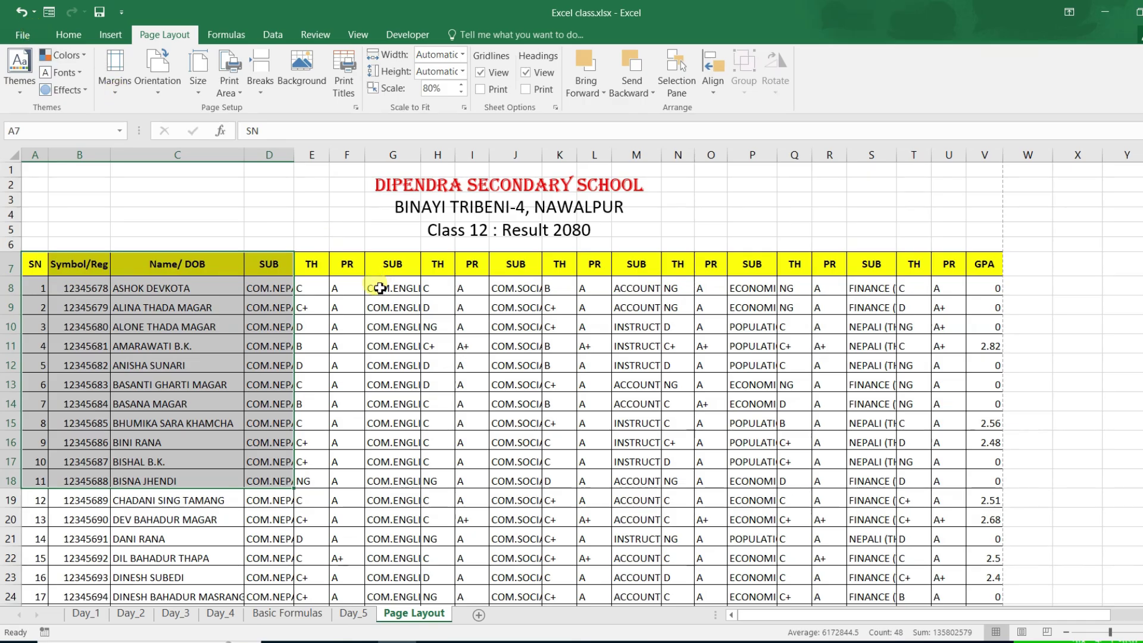
click(372, 306)
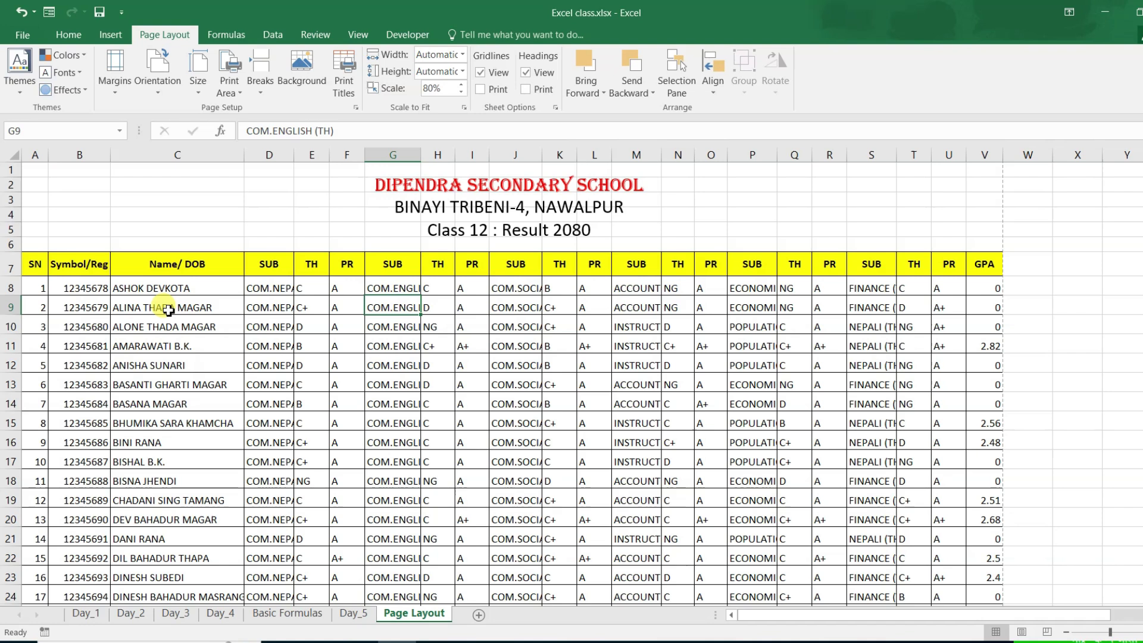